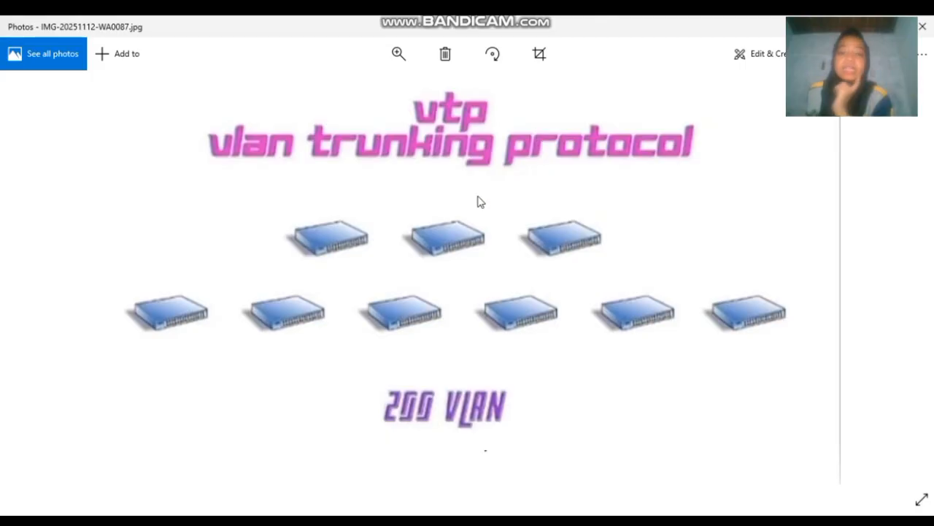
- View the WA0086 diagram marking the VTP server and client switches, then return to Packet Tracer
mouse_move(520, 511)
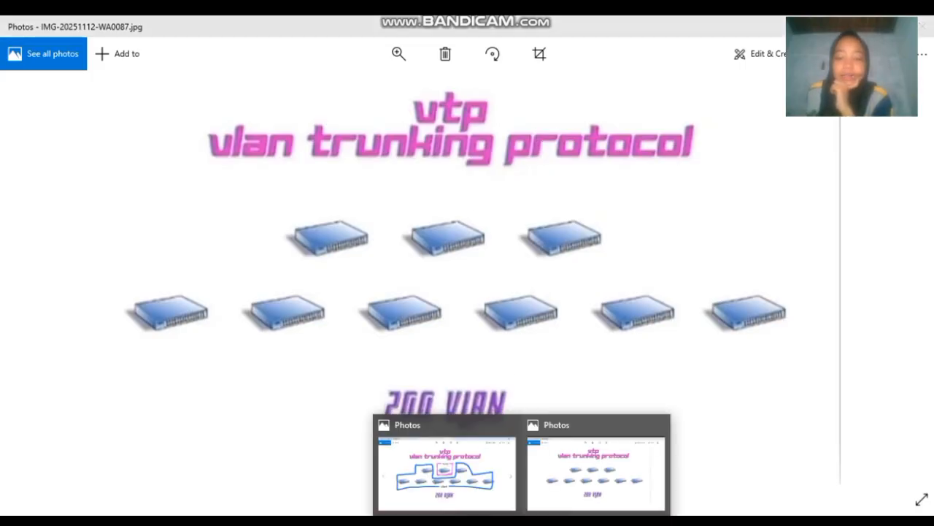
left_click(495, 482)
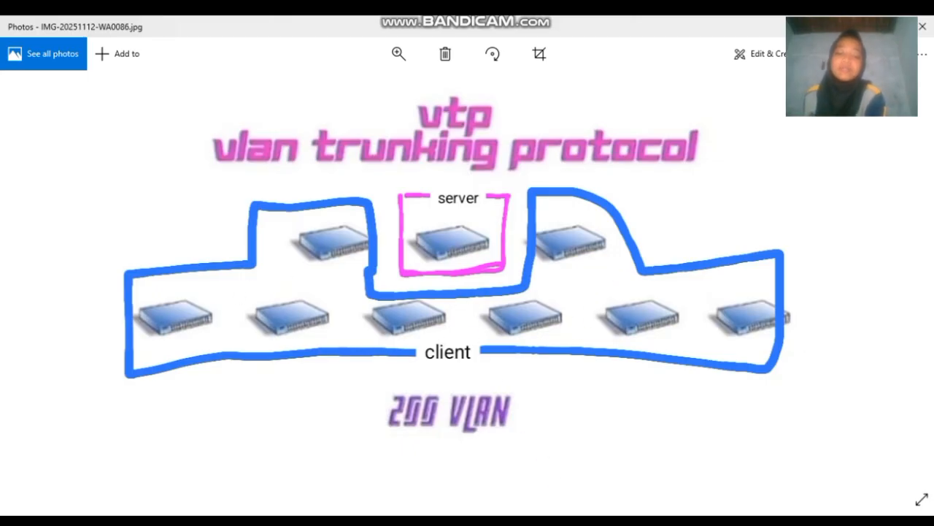
mouse_move(555, 515)
left_click(610, 473)
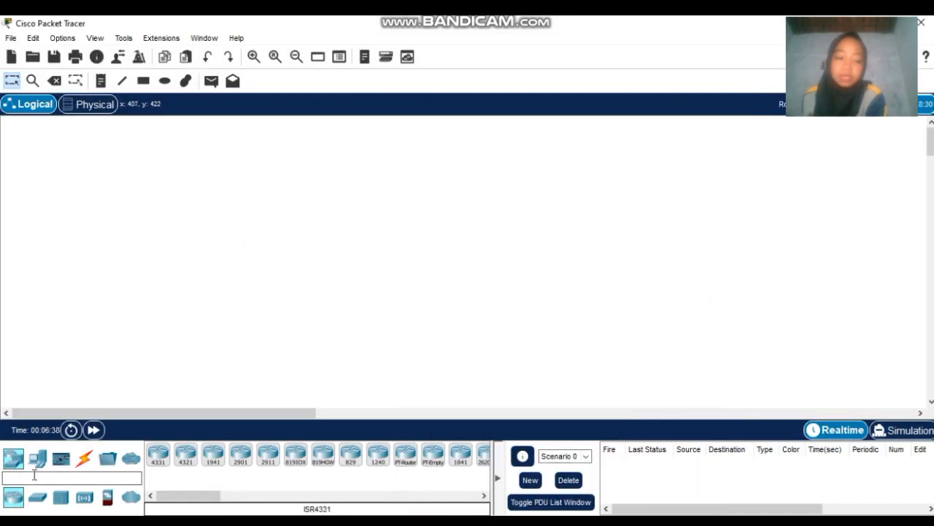
- Drop a 2960 switch on the workspace, then delete the stray Switch0
left_click(37, 496)
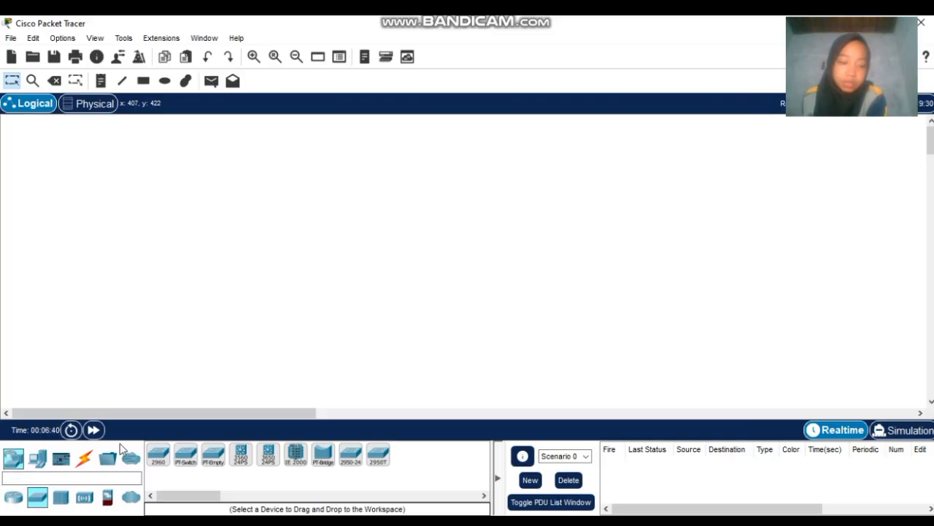
left_click_drag(160, 461, 175, 385)
key("Delete")
left_click(175, 391)
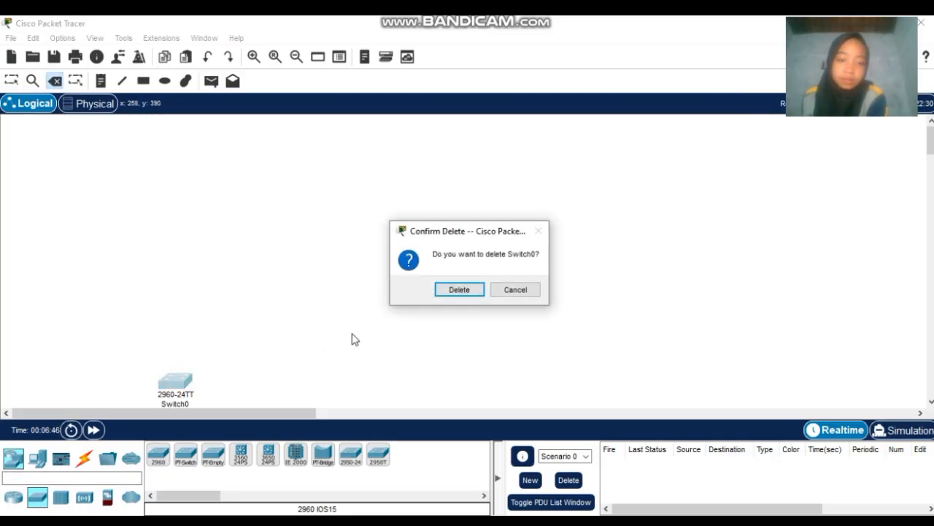
key("Return")
key("Escape")
- Place five 2960 switches, Switch1 through Switch5, in a zigzag across the workspace
left_click(158, 454)
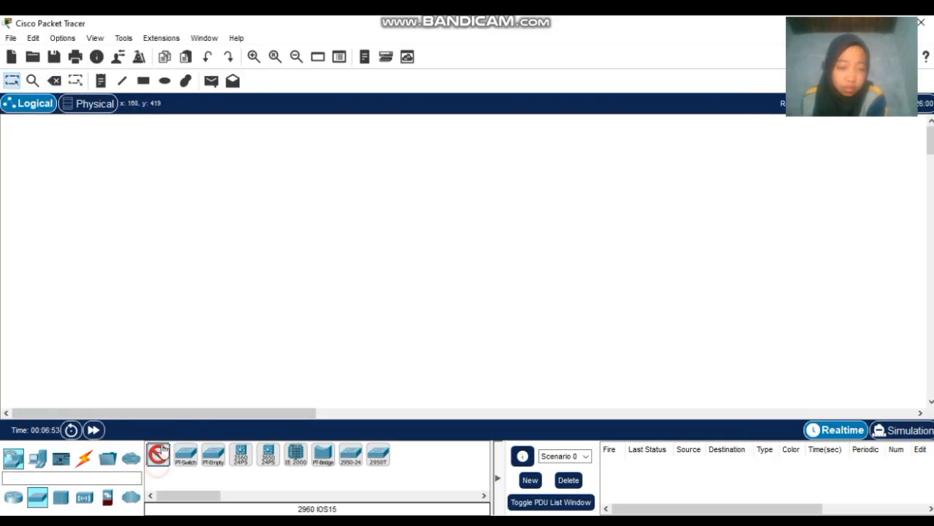
left_click(158, 245)
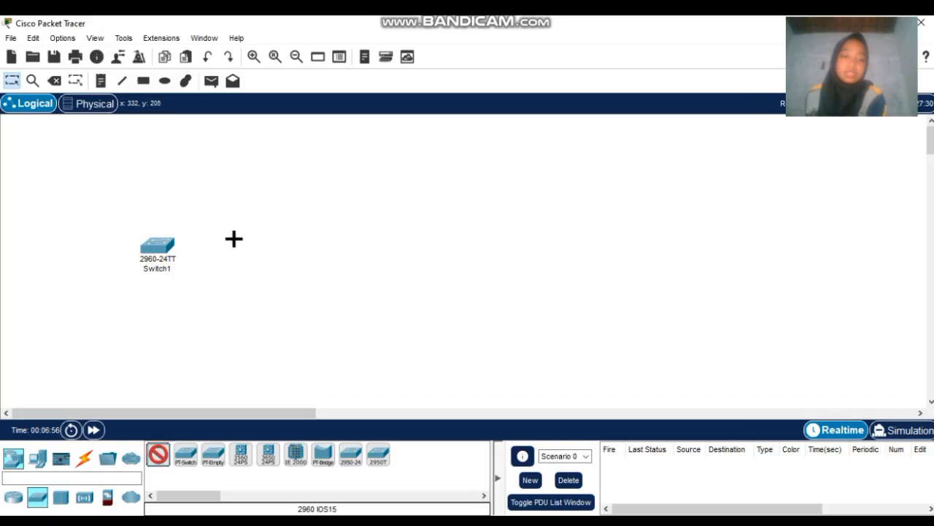
left_click(268, 206)
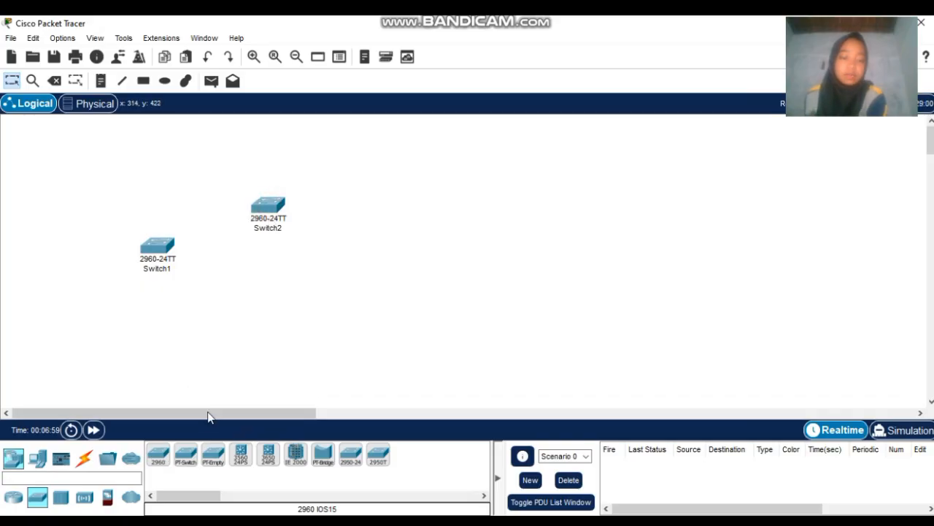
left_click(158, 454)
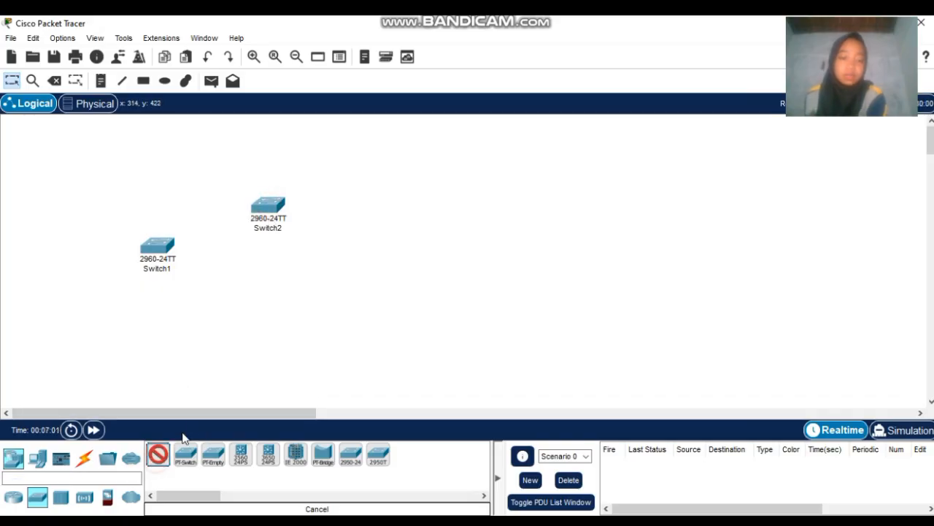
left_click(315, 286)
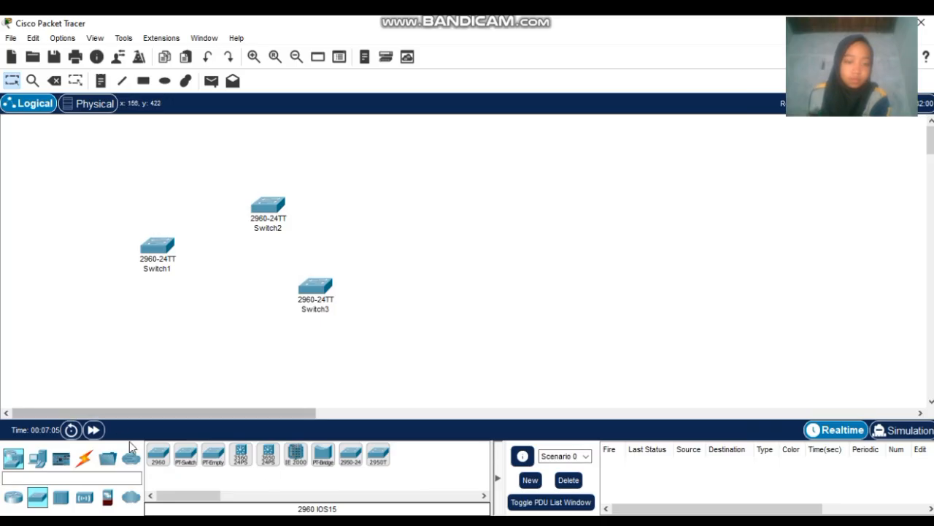
left_click(156, 462)
left_click(442, 209)
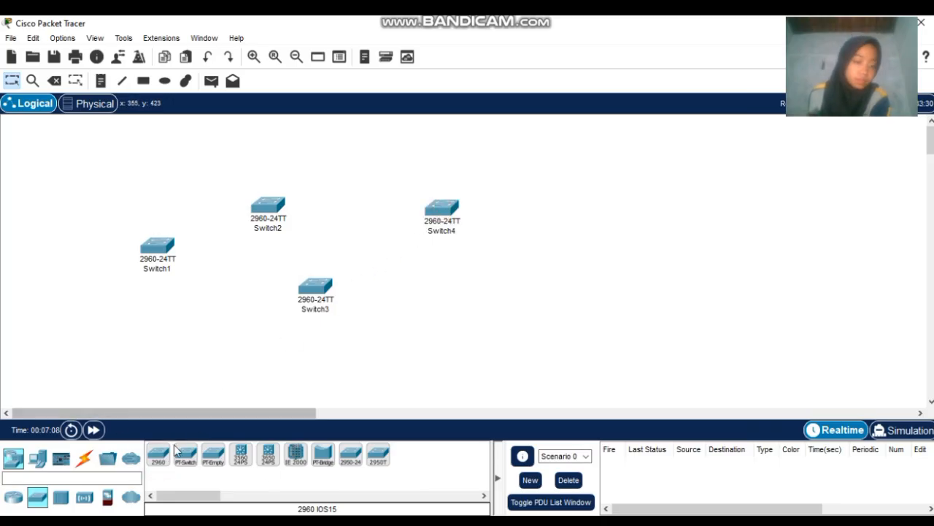
left_click(154, 460)
left_click(534, 286)
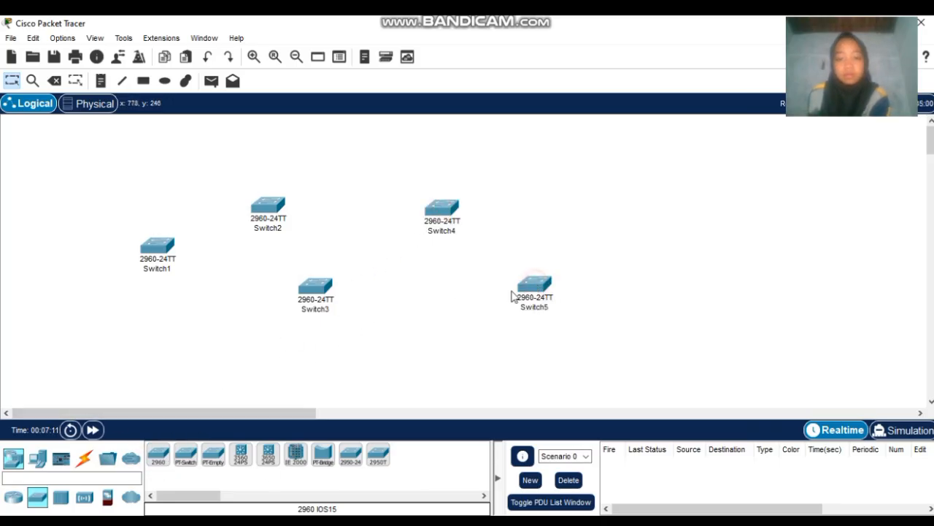
- Cable Switch1 to Switch2, Switch3, Switch4 and Switch5 in a chain using automatic connections
left_click(85, 459)
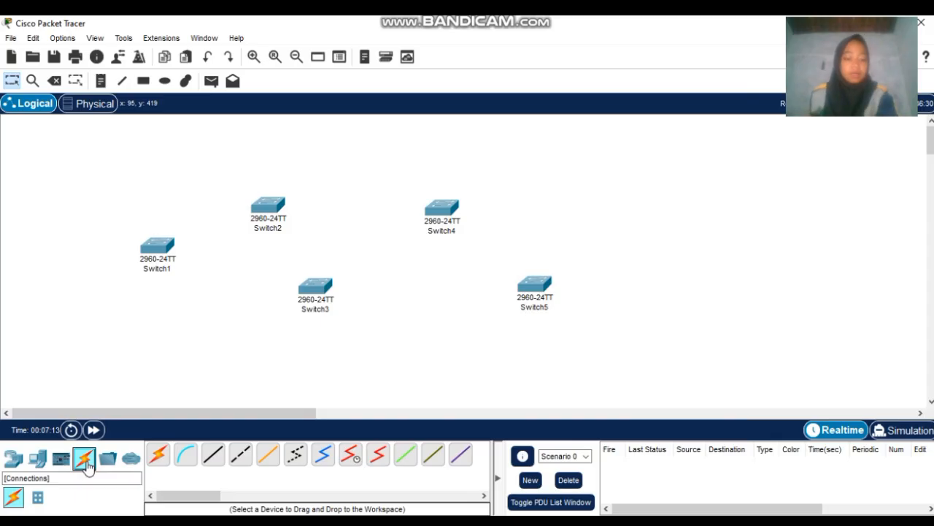
left_click(158, 464)
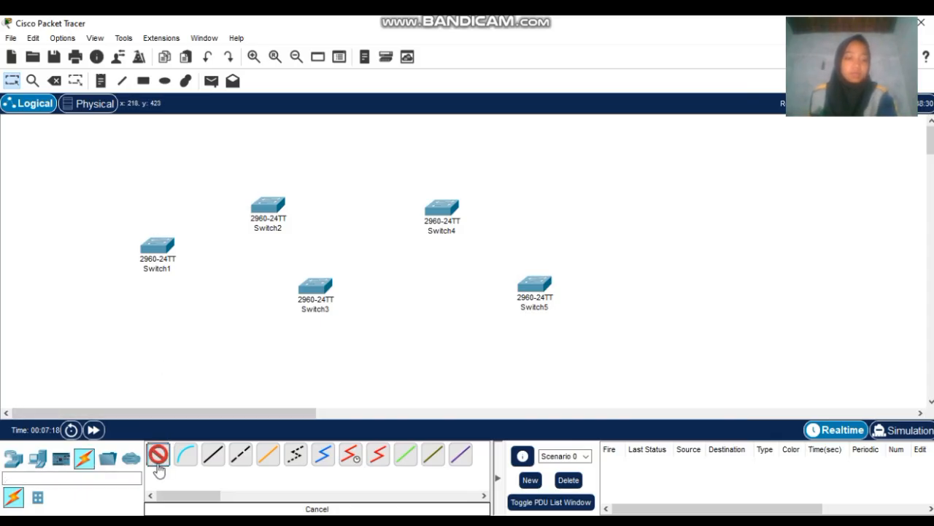
left_click(162, 243)
left_click(266, 207)
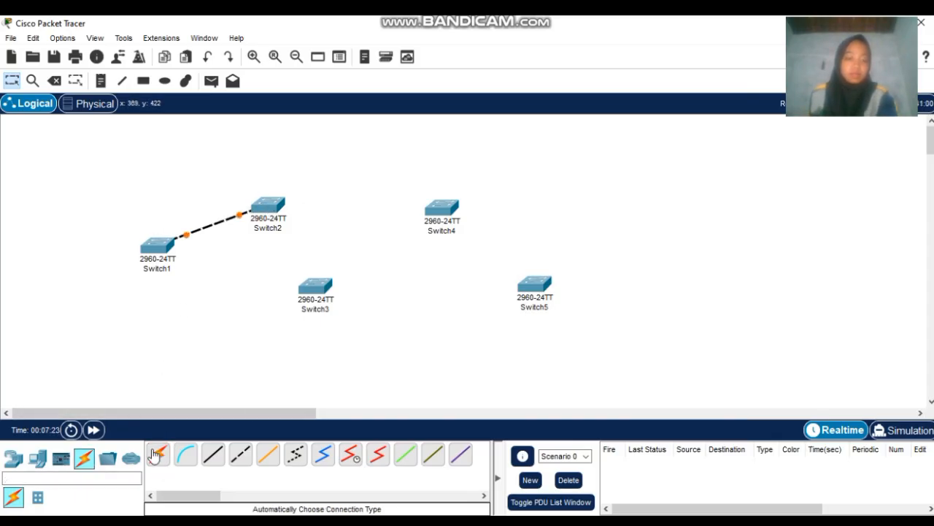
left_click(268, 208)
left_click(319, 290)
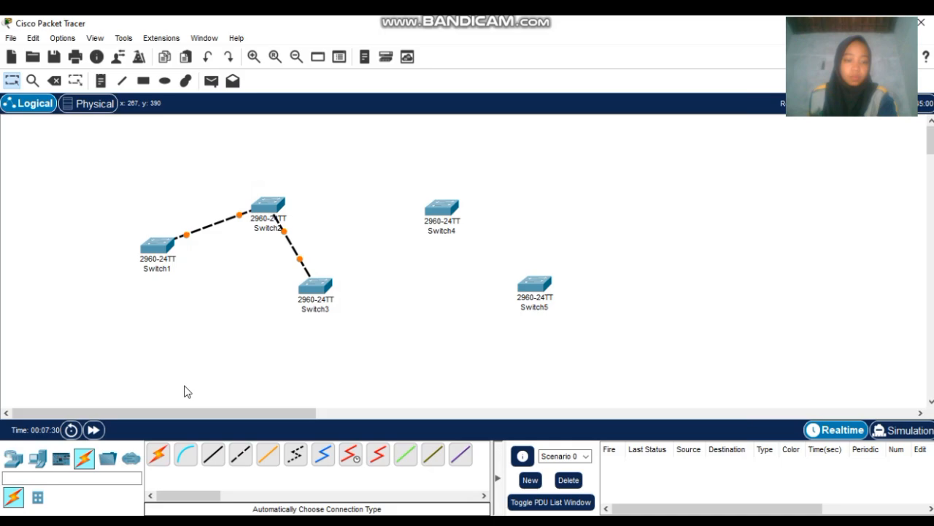
left_click(338, 286)
left_click(454, 206)
left_click(159, 456)
left_click(448, 205)
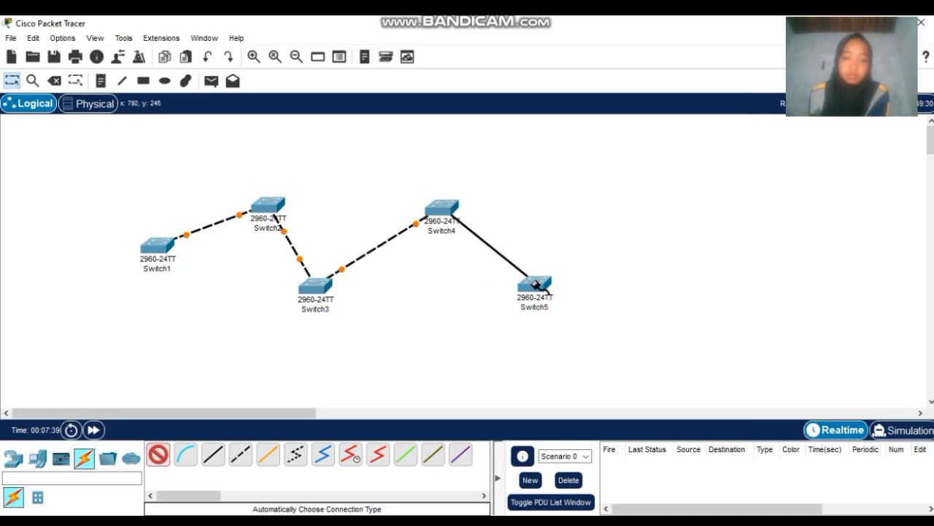
left_click(535, 285)
left_click(63, 38)
- Turn on 'Always Show Port Labels in Logical Workspace' in Preferences and close the dialog
left_click(94, 52)
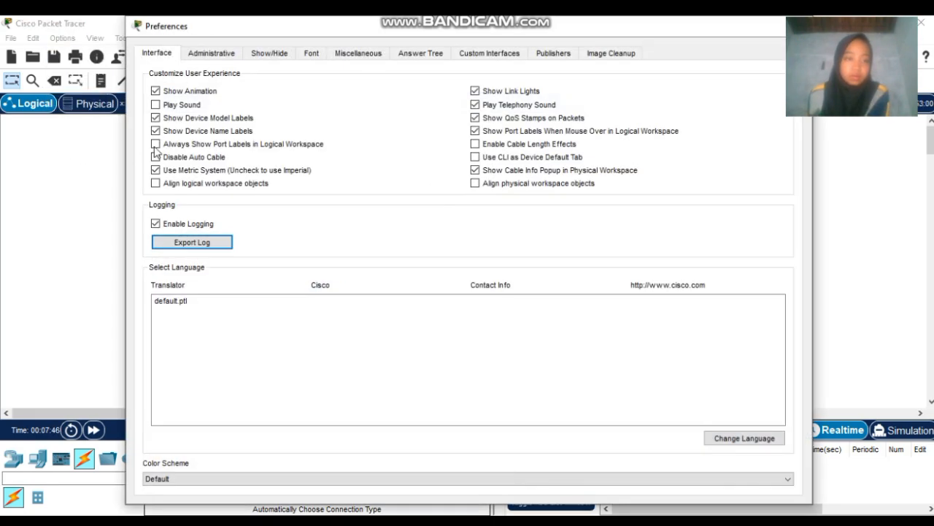
left_click(155, 145)
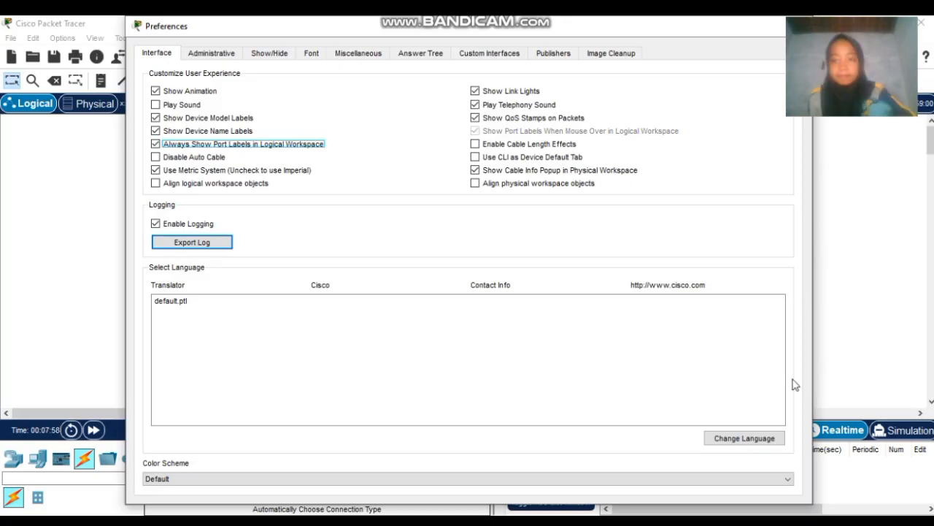
left_click_drag(812, 353, 546, 350)
left_click(536, 26)
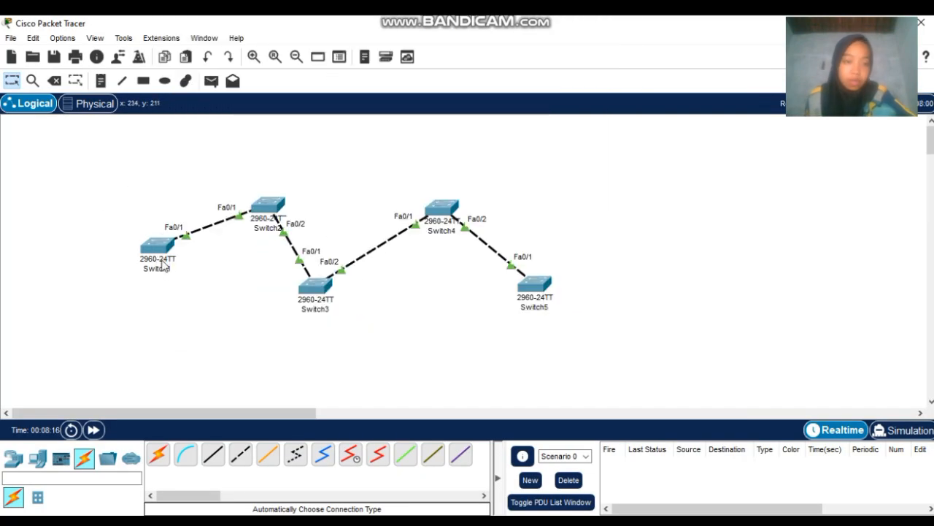
- Open Switch1's CLI and enter global configuration mode with en and conf t
left_click(165, 248)
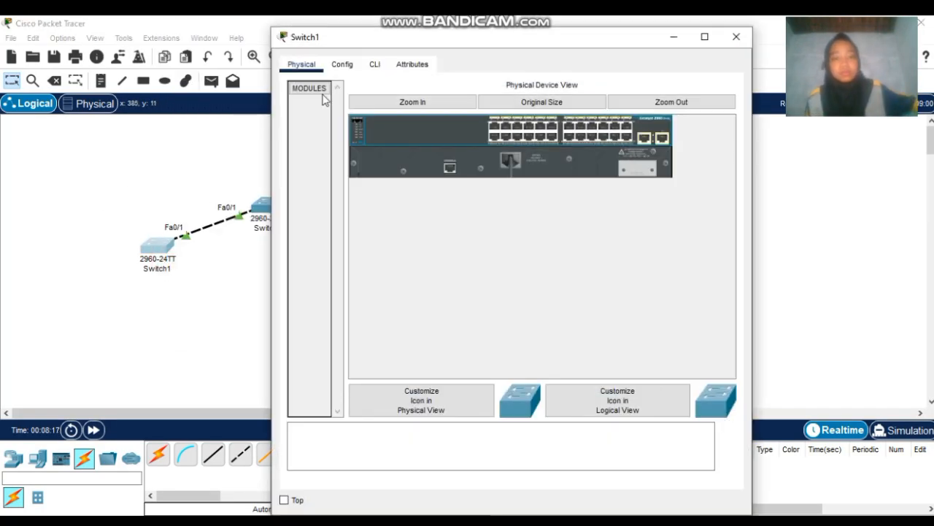
left_click(373, 70)
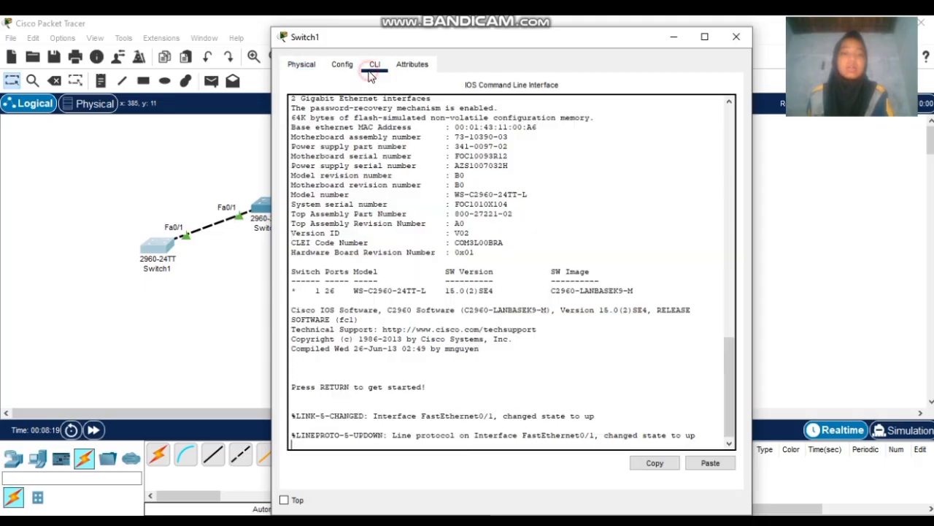
left_click(715, 444)
key("Return")
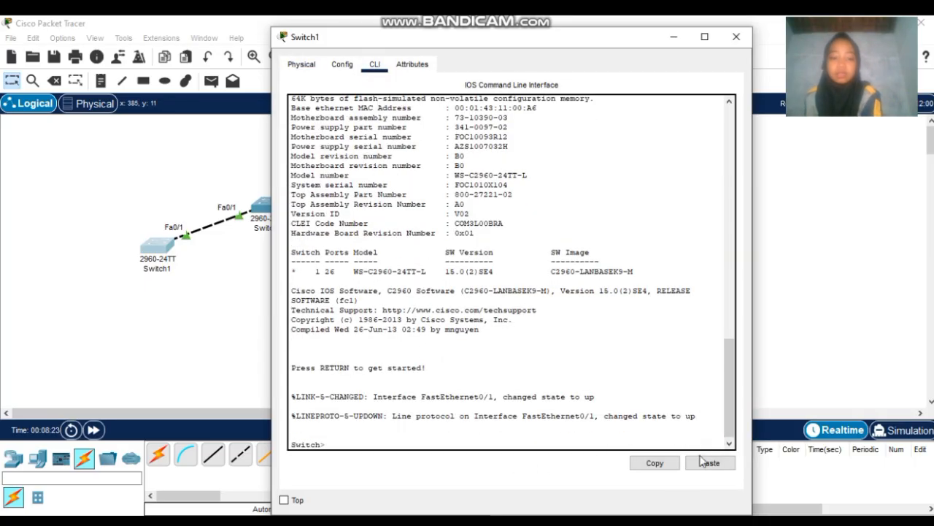
type("en")
key("Return")
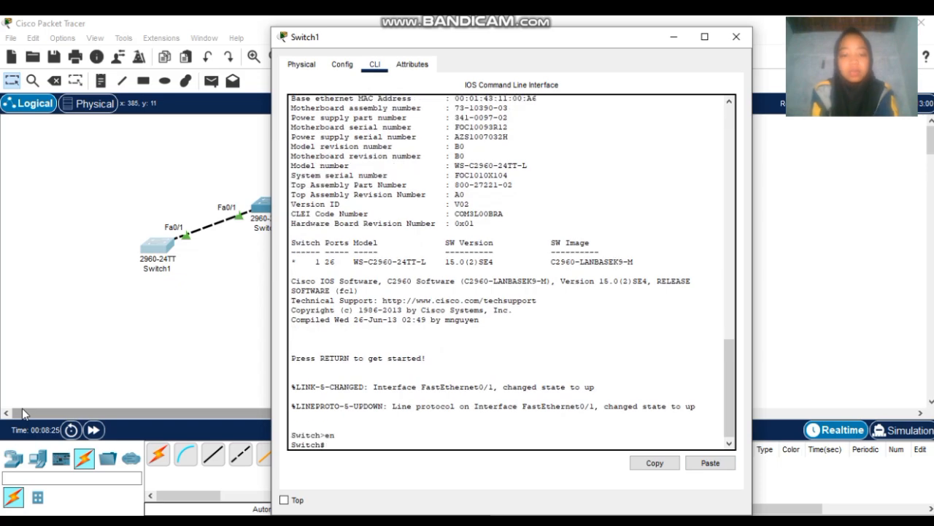
type("conf t")
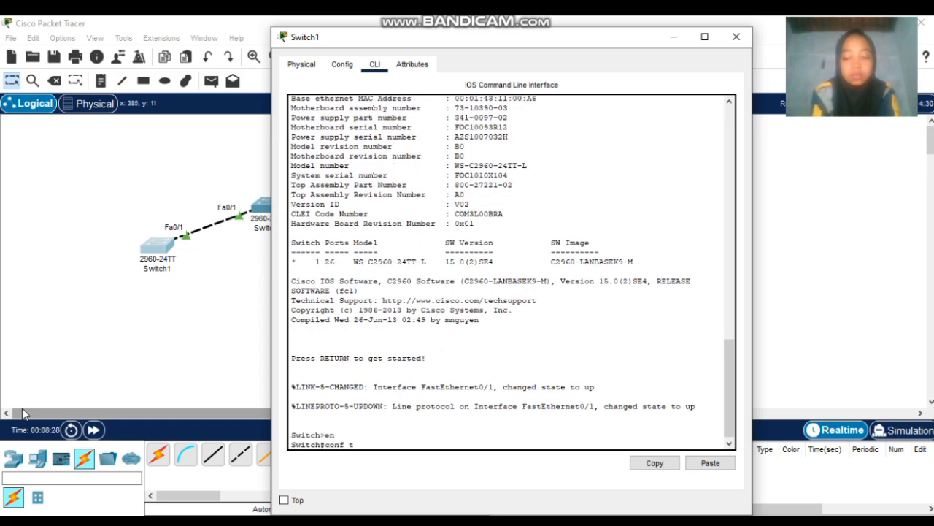
key("Return")
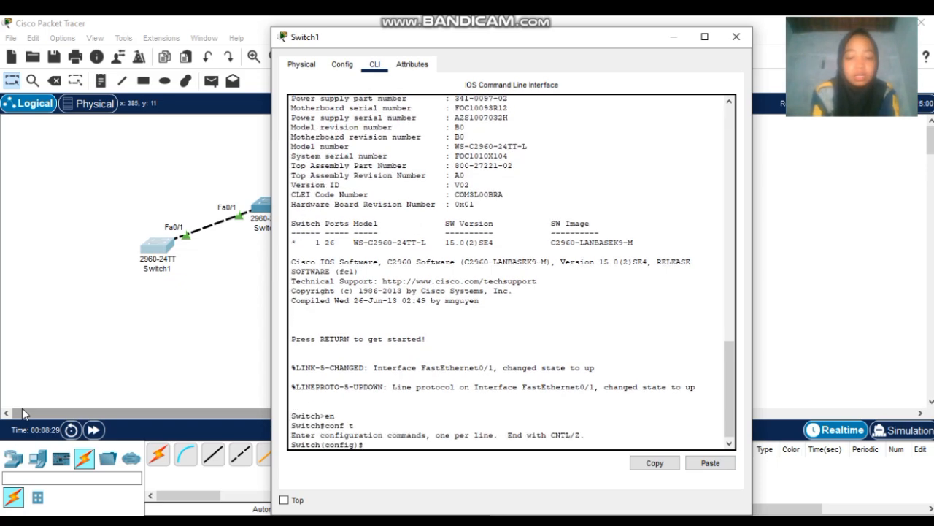
- Set Switch1's Fa0/1 to switchport mode trunk and close the Switch1 window
type("int fa")
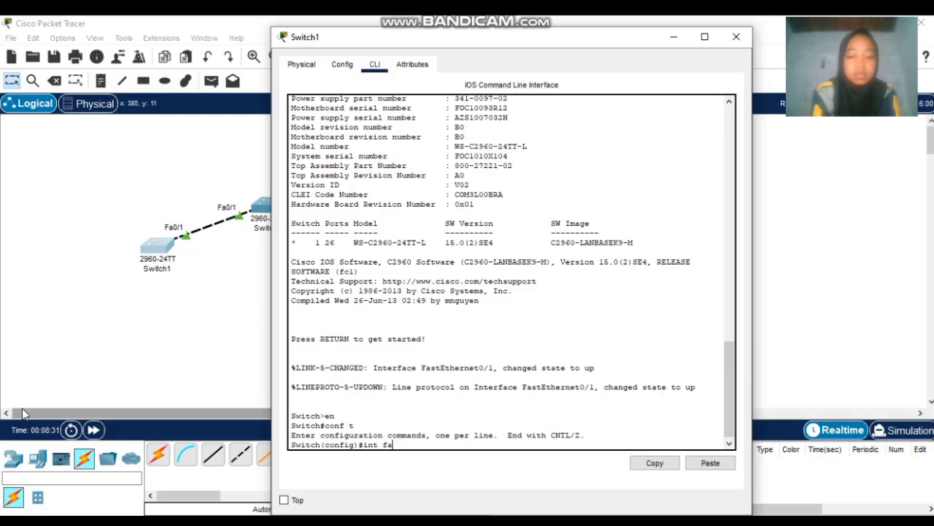
type("0/")
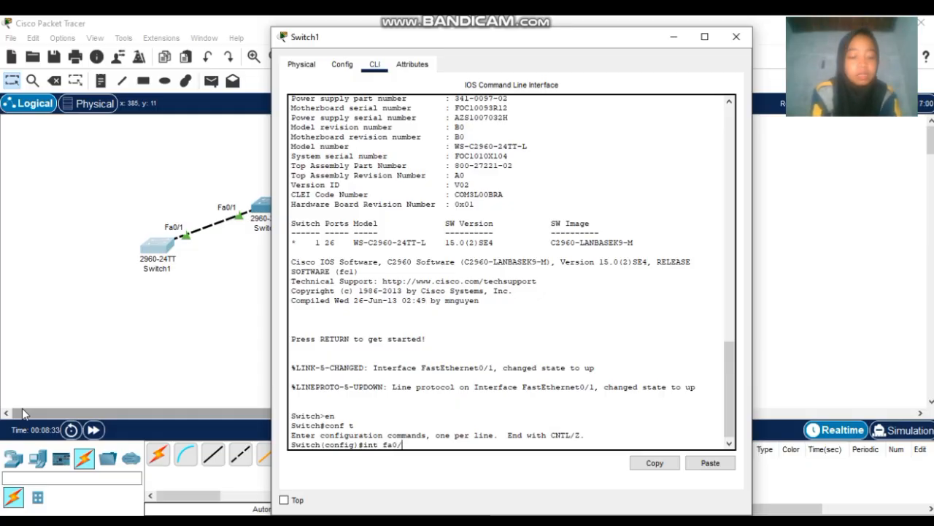
type("1")
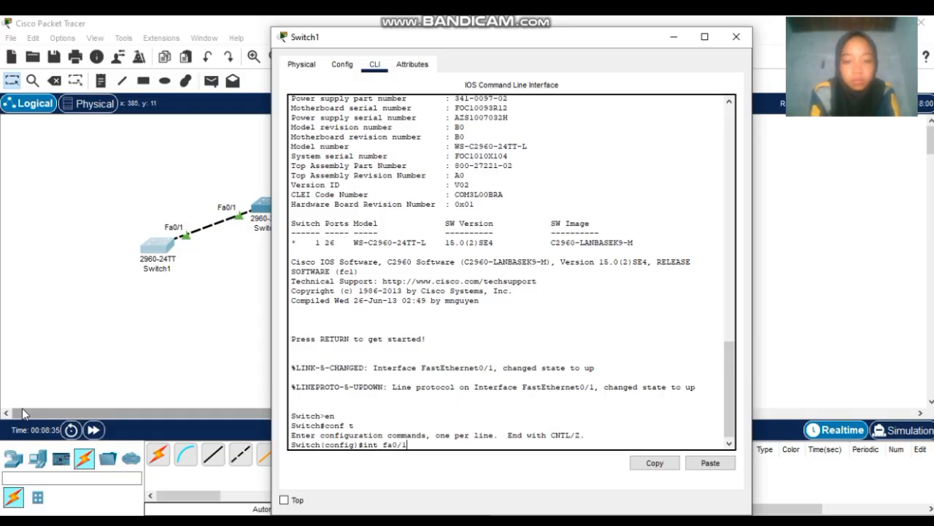
key("Return")
type("sw")
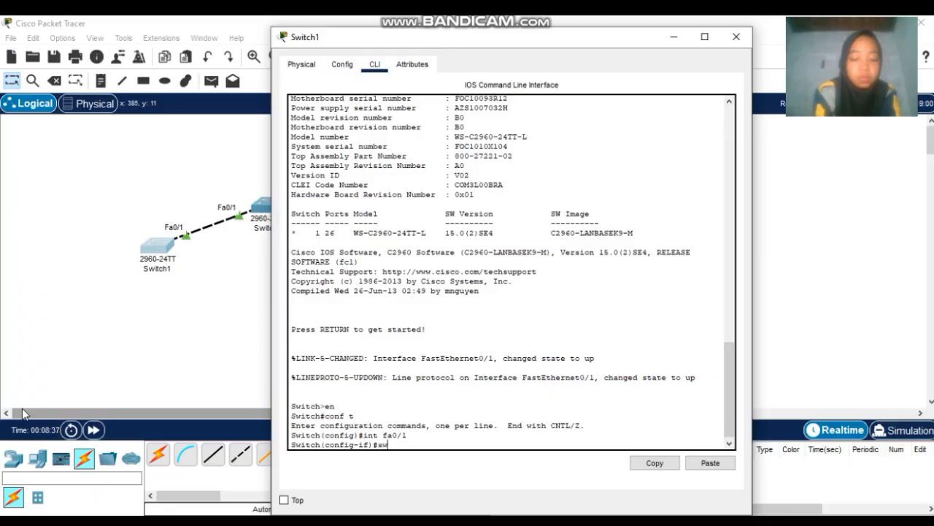
type("itchpo")
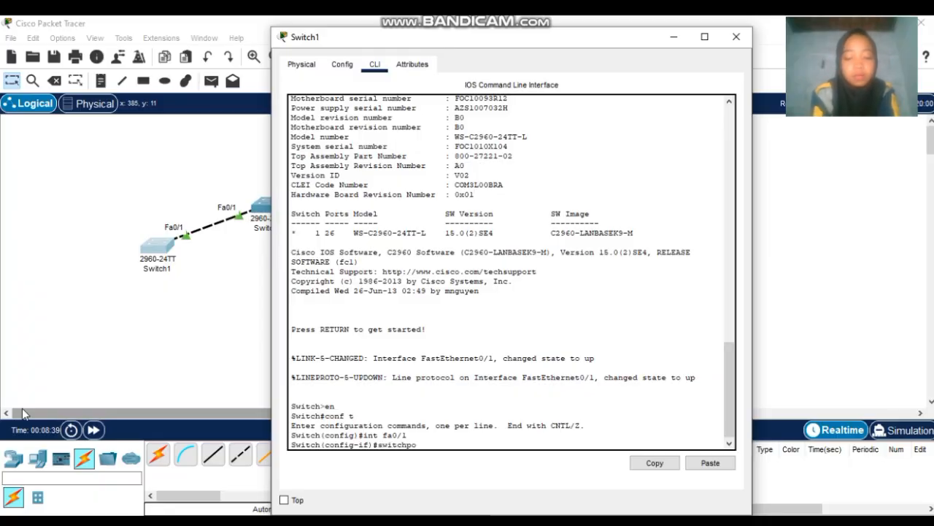
type("rt mode")
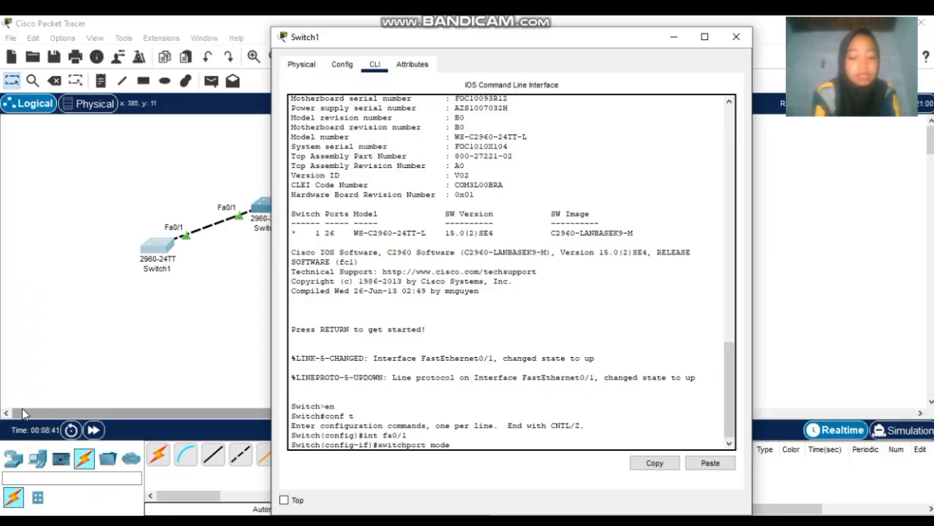
type(" trunk")
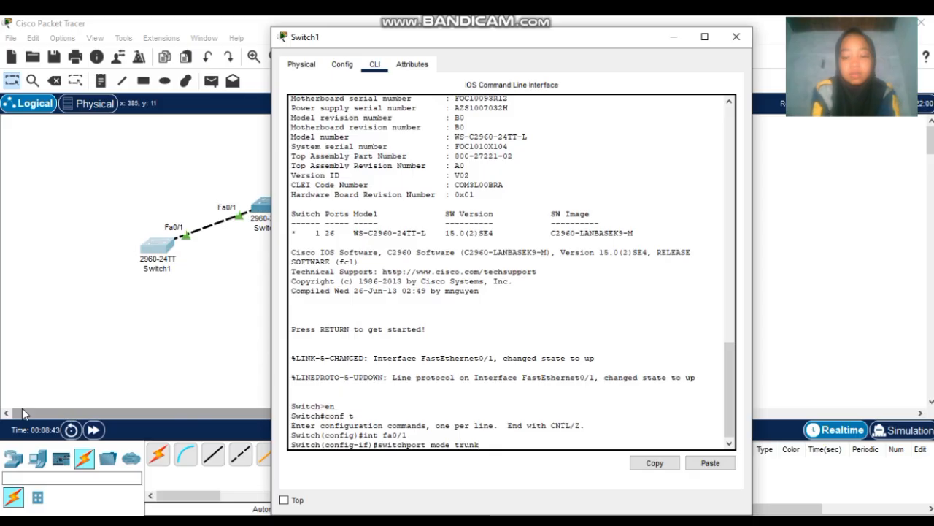
key("Return")
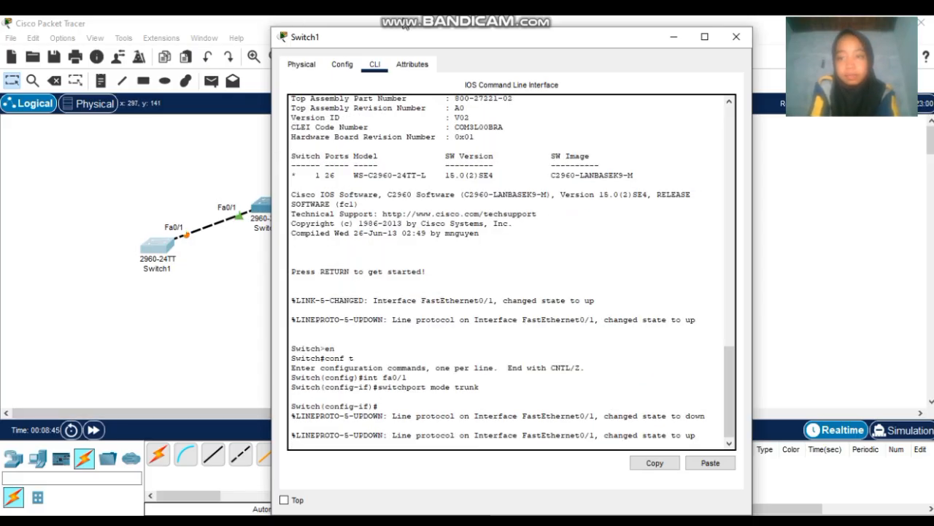
left_click(736, 36)
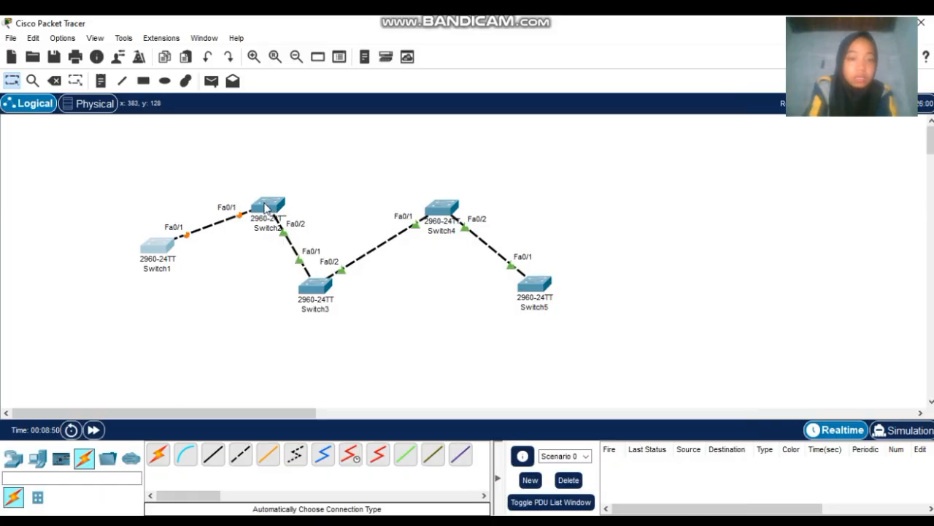
- Open Switch2's CLI and enter global configuration mode
left_click(266, 208)
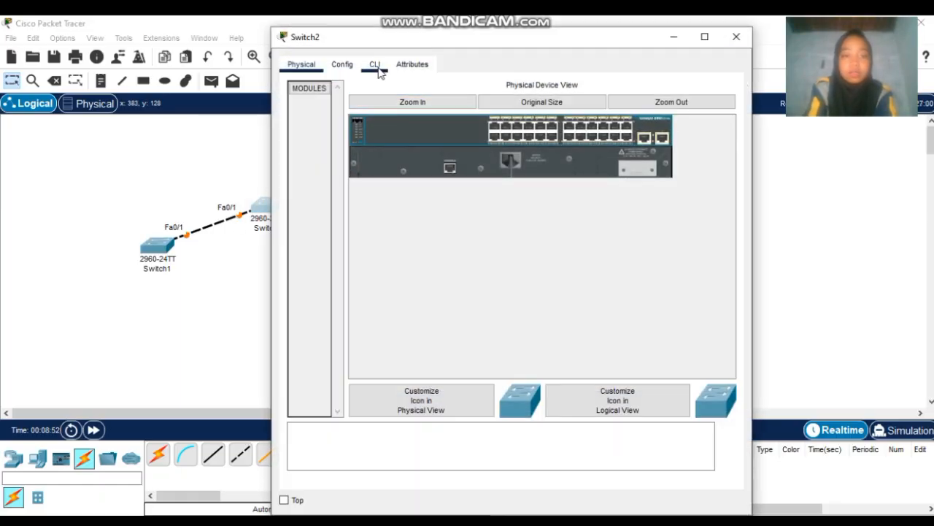
left_click(375, 66)
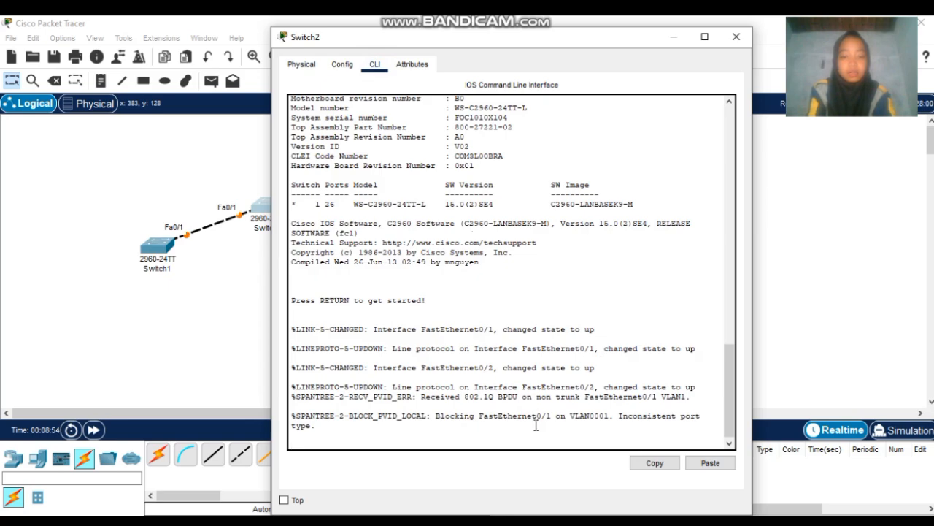
key("Return")
type("e")
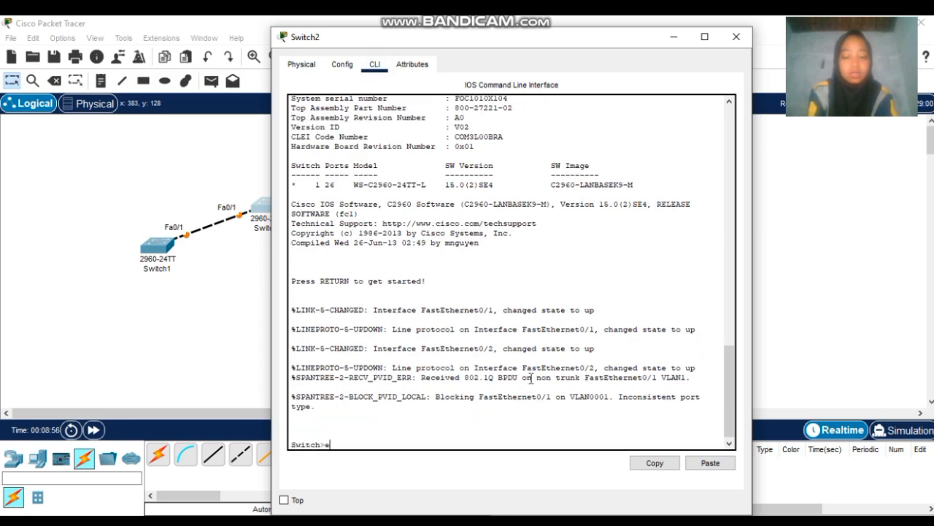
type("n")
key("Return")
type("co")
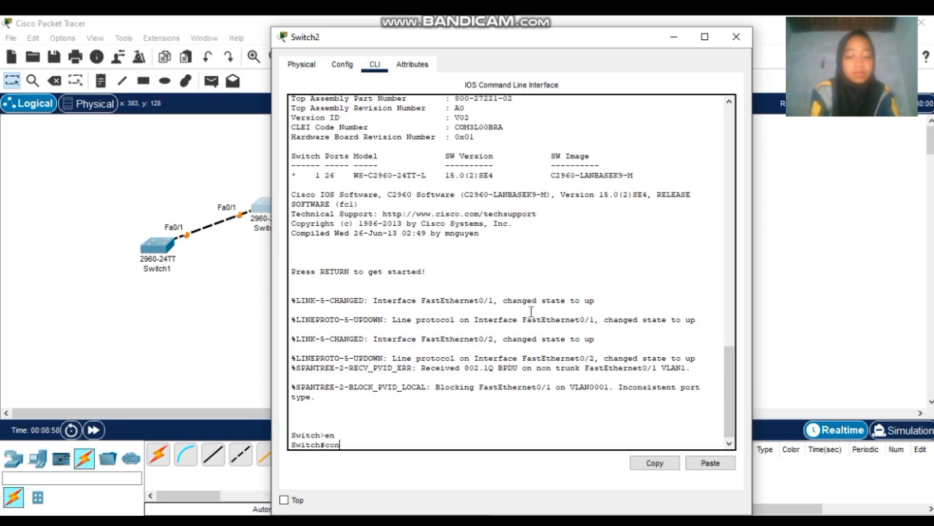
key("Return")
- Select interface range Fa0/1-2 on Switch2 and apply switchport mode trunk
type("in")
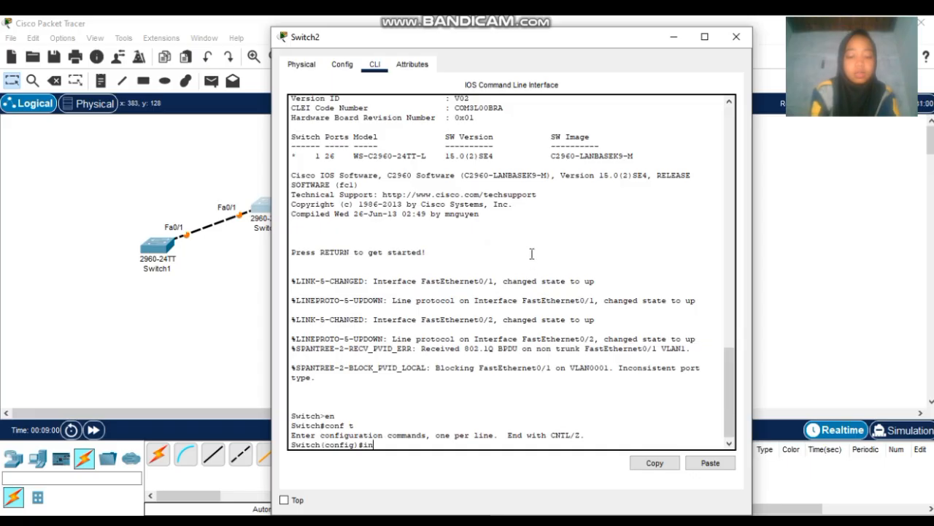
type("t fa0/1-2")
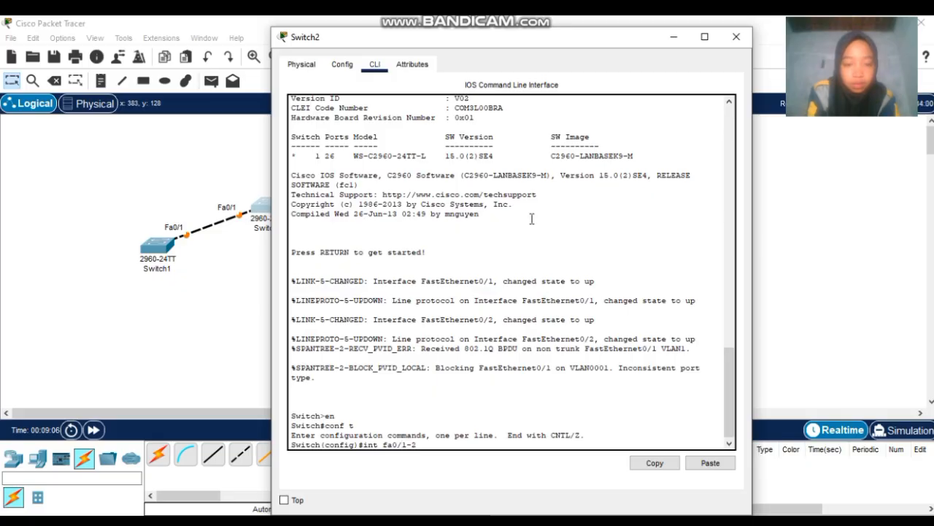
type("range")
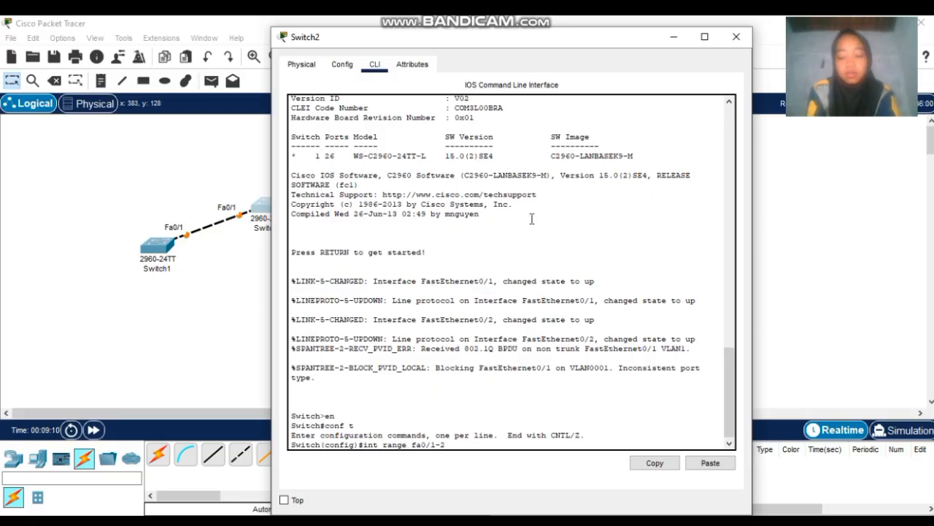
key("Return")
type("swi")
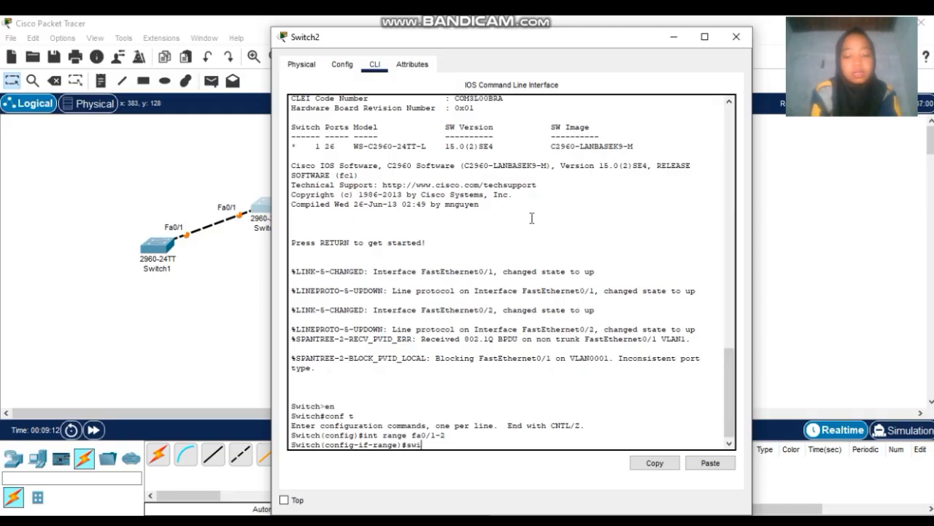
type("tch")
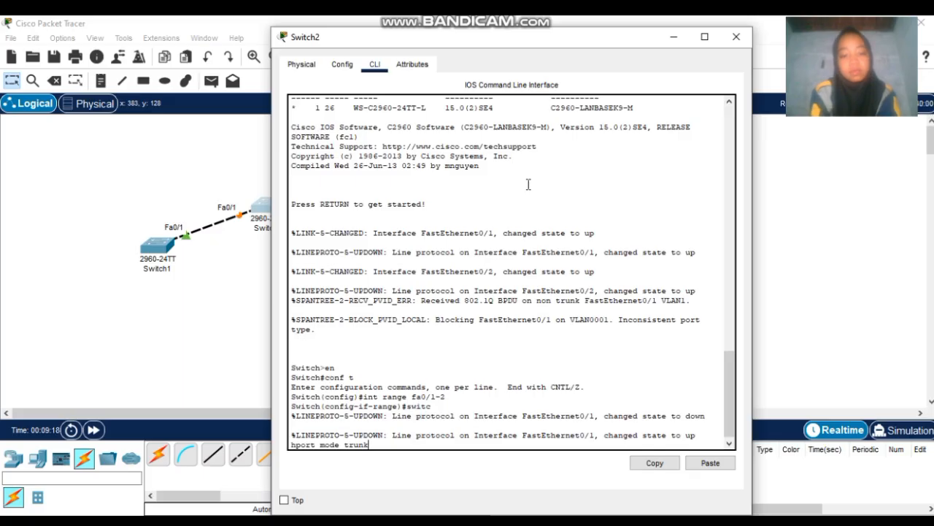
key("Return")
type("s")
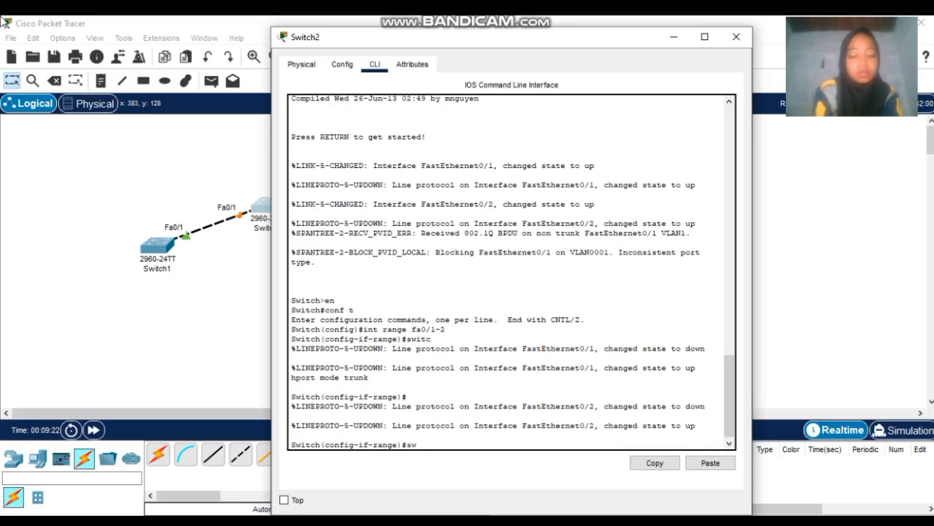
type("w")
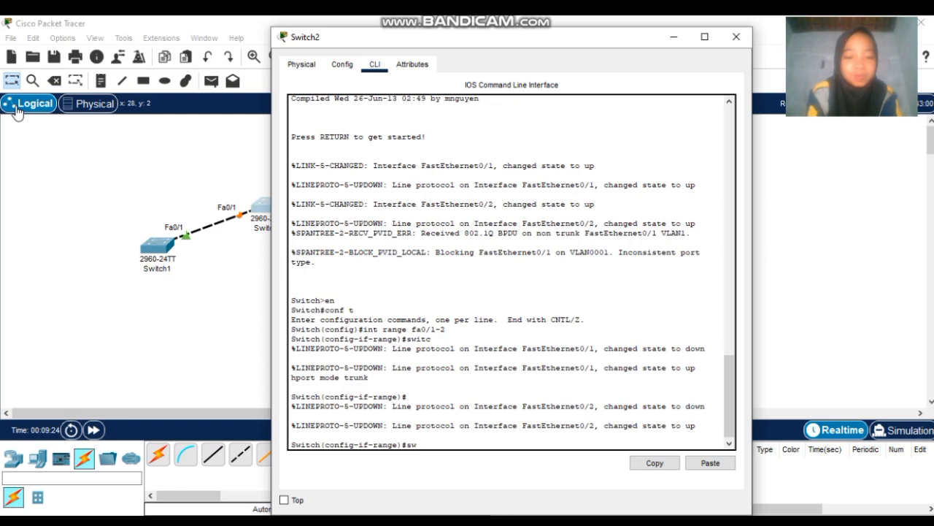
type("itch")
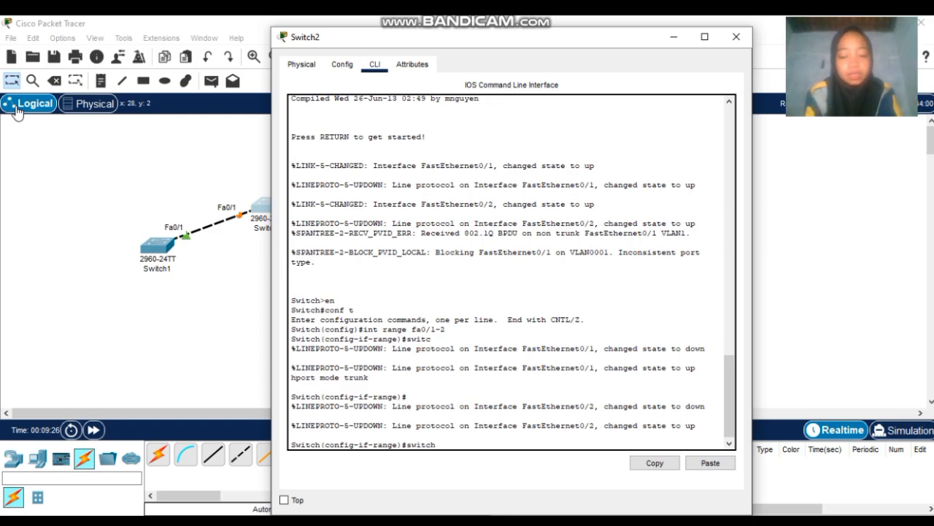
type("port mo")
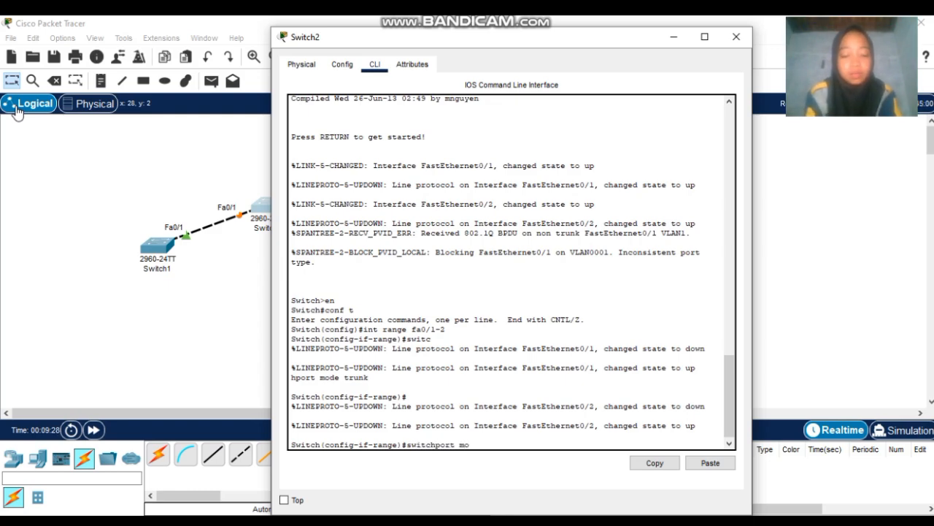
type("de tru")
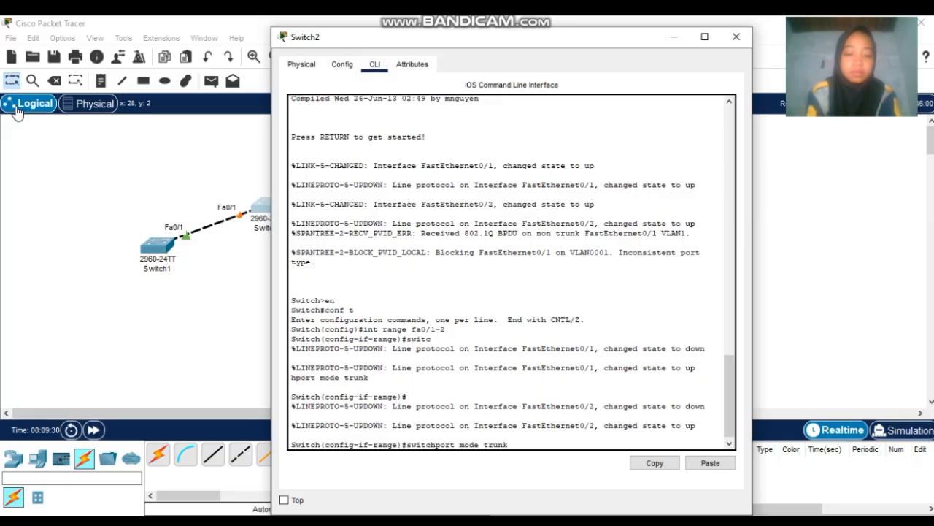
type("nk")
key("Return")
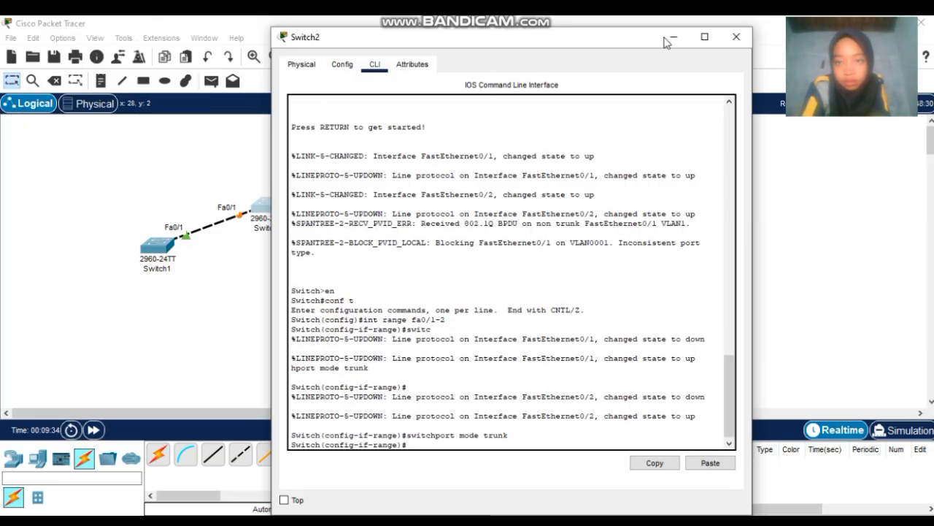
- Close Switch2, open Switch3's CLI and enter global configuration mode with en and conf t
left_click(736, 36)
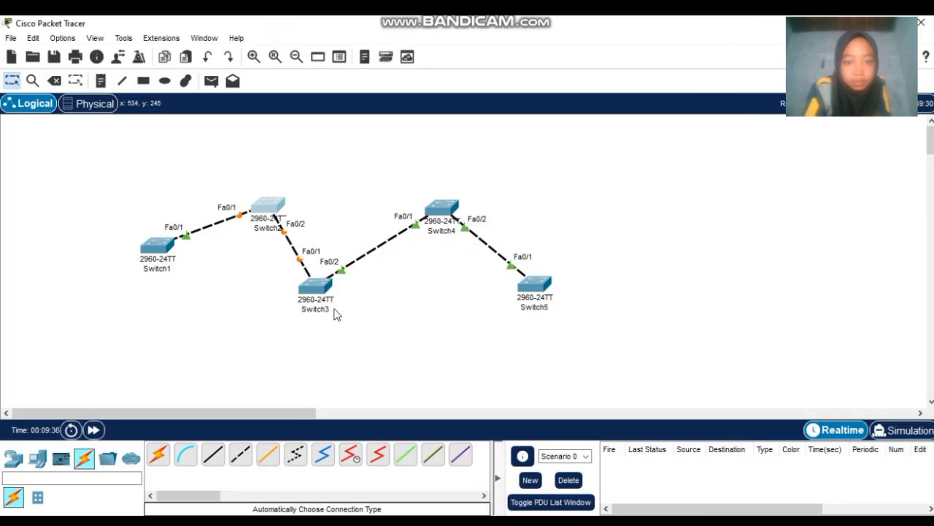
left_click(318, 289)
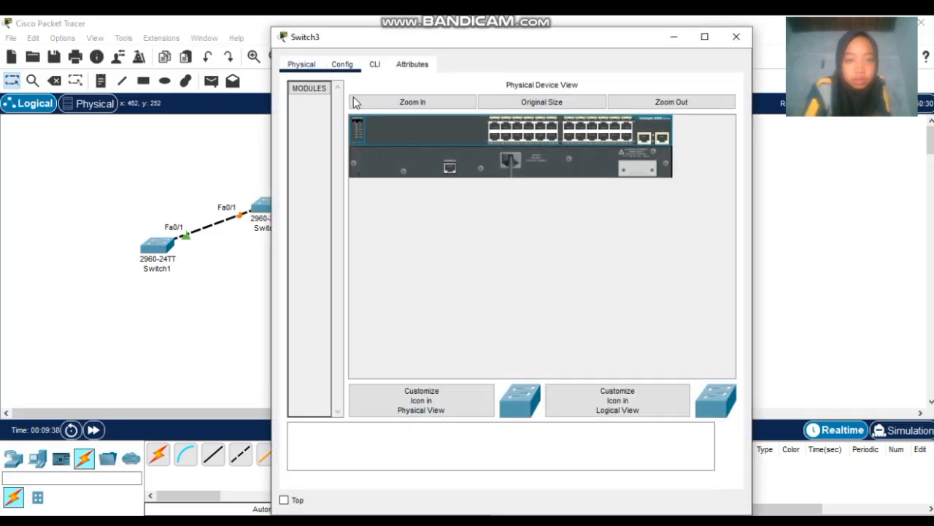
left_click(373, 65)
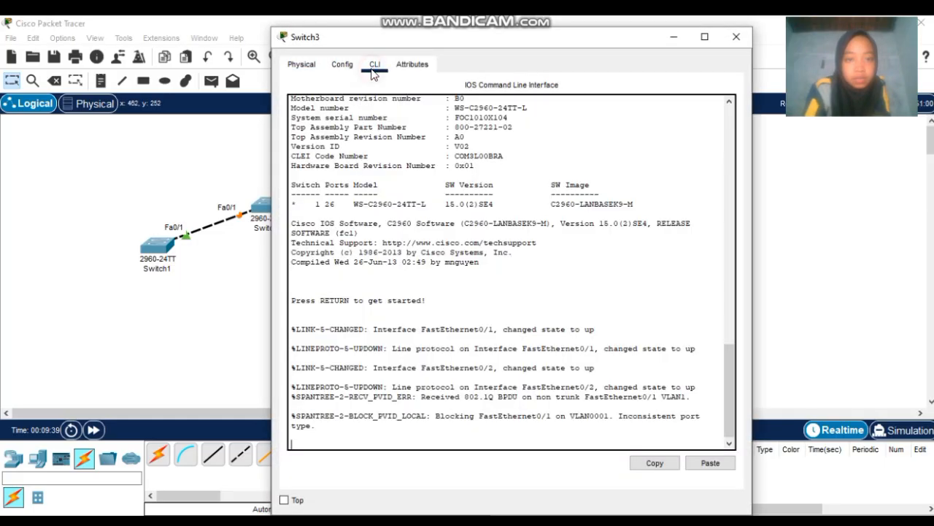
left_click(557, 443)
key("Return")
type("en")
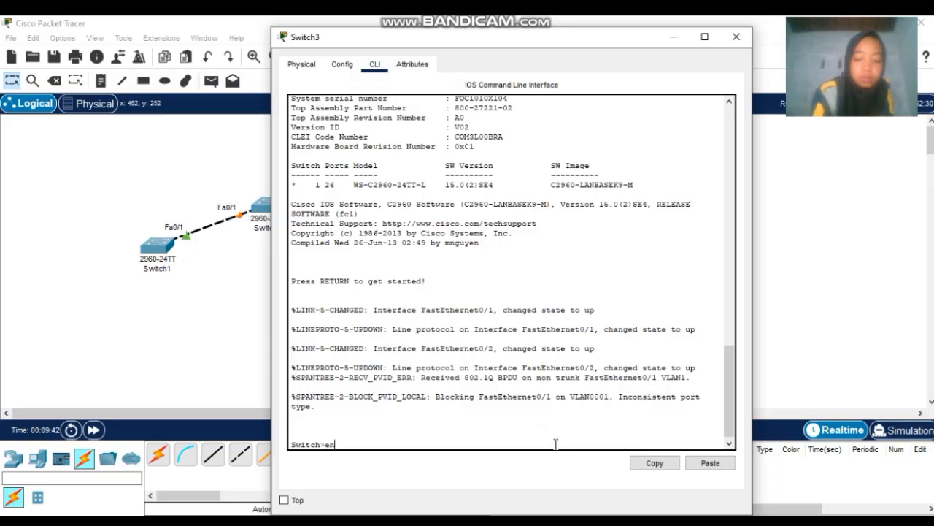
key("Return")
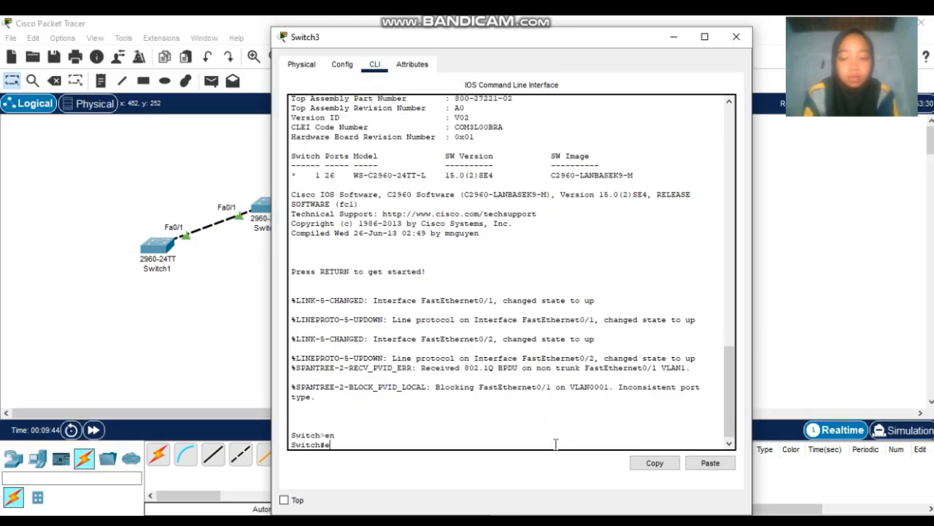
type("e")
key("BackSpace")
type("conf t")
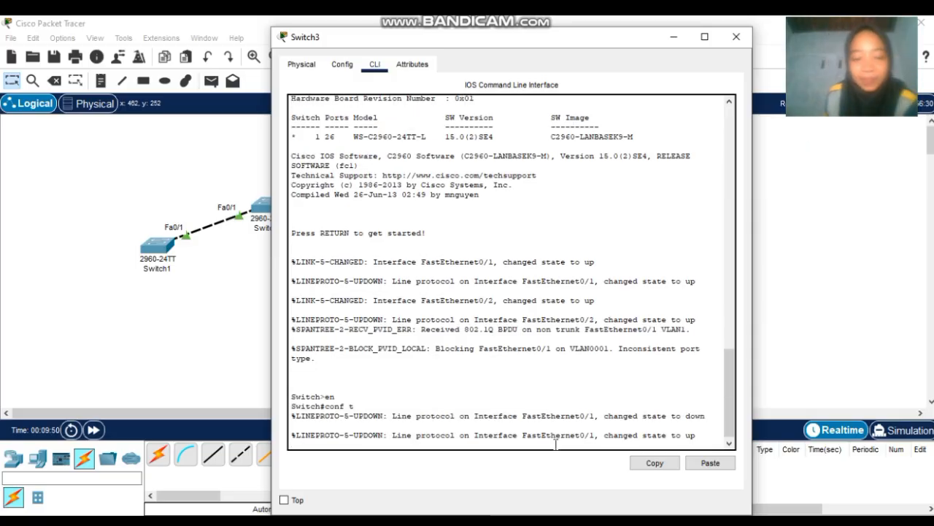
key("Return")
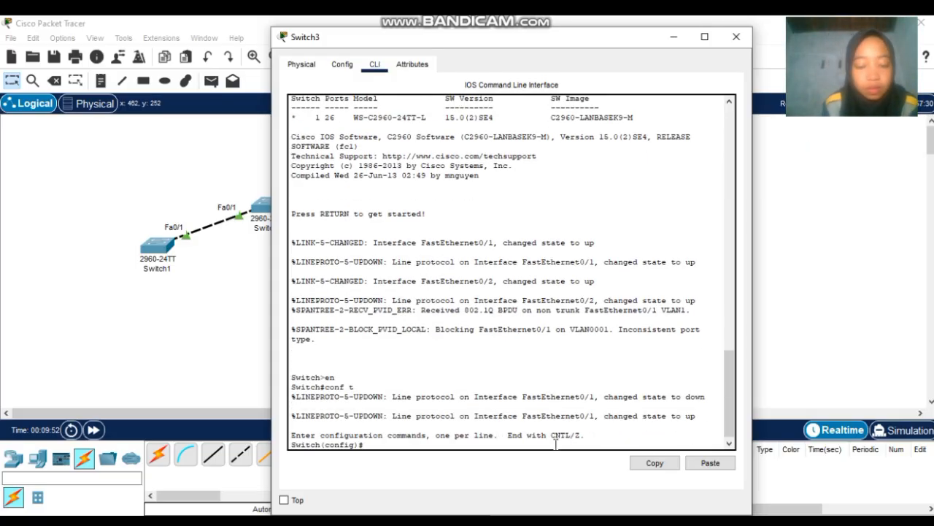
- Set Switch3's interface range Fa0/1-2 to switchport mode trunk and close the window
type("int fa")
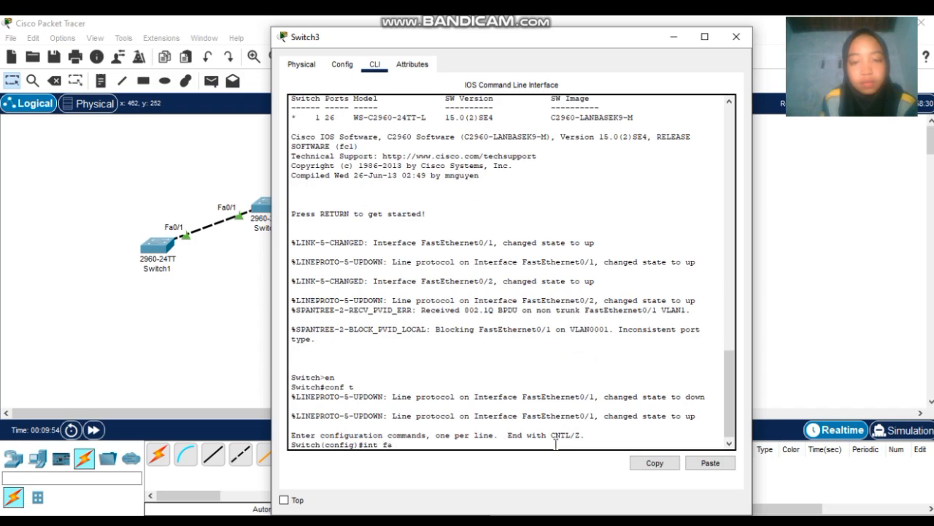
left_click(735, 37)
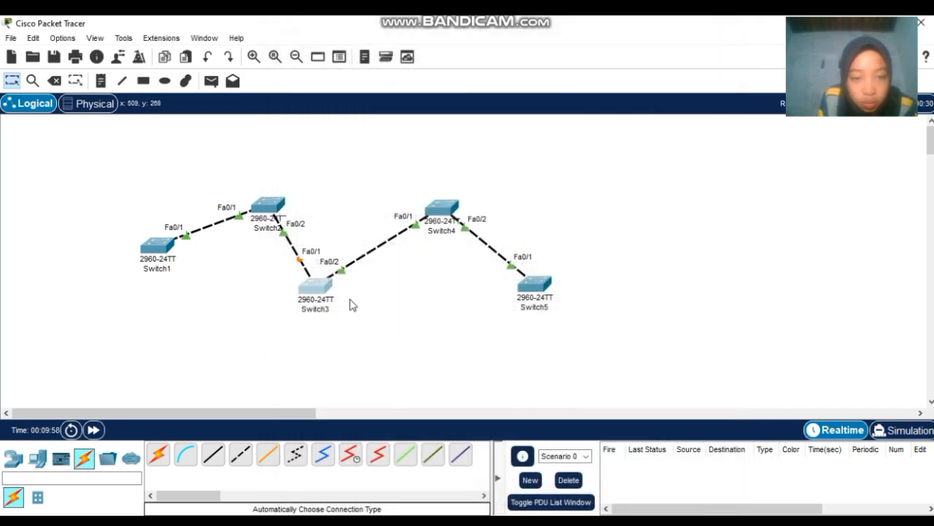
left_click(315, 289)
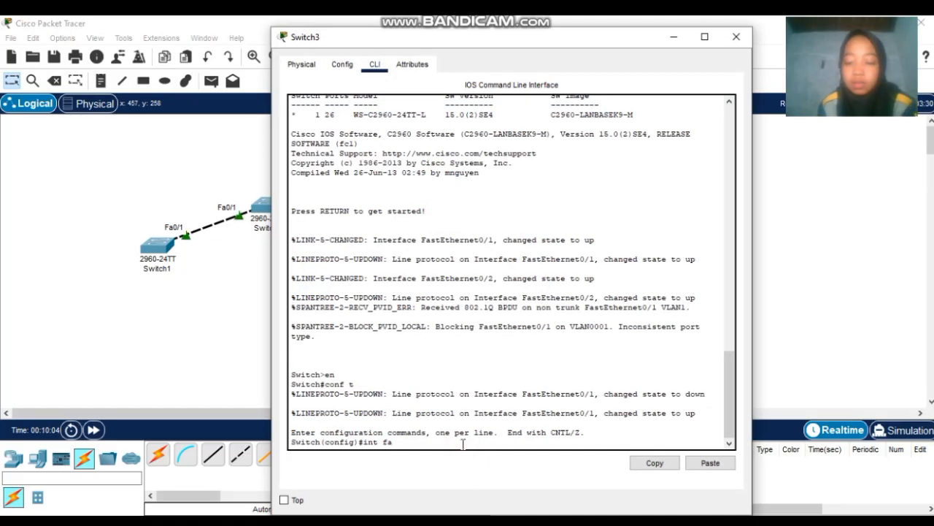
key("BackSpace")
key("BackSpace")
type("ran")
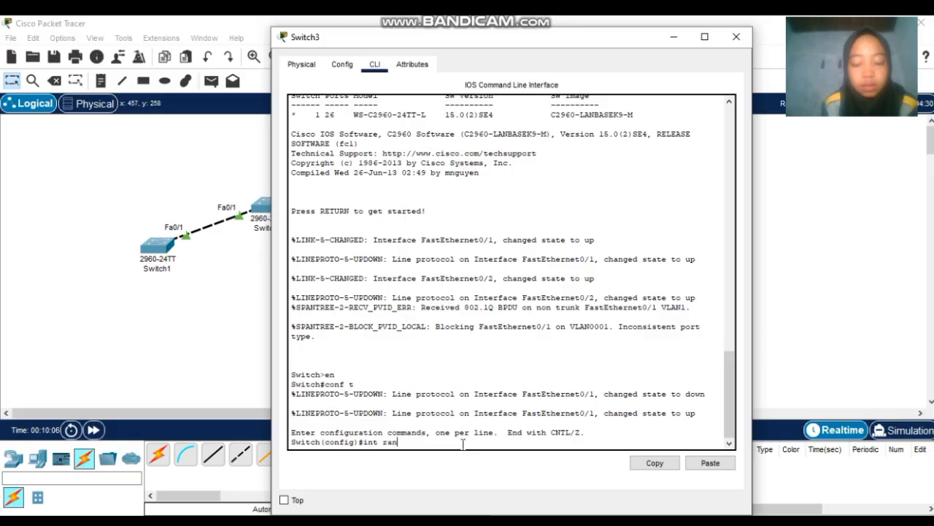
type("ge fa")
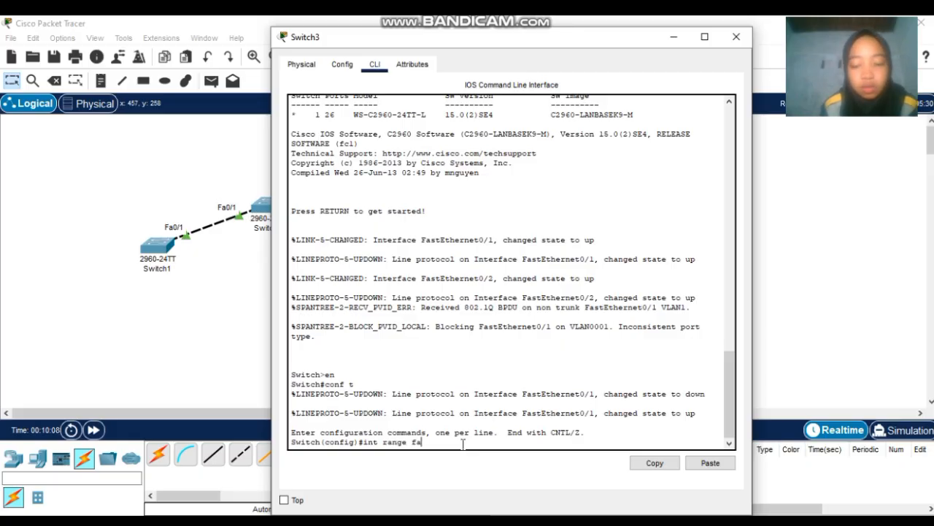
type("0/1-")
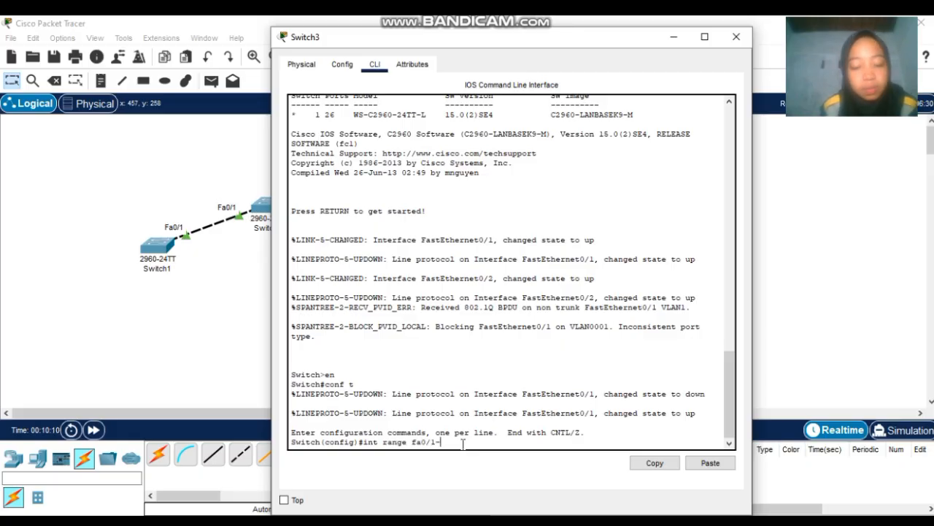
type("2")
key("Return")
type("s")
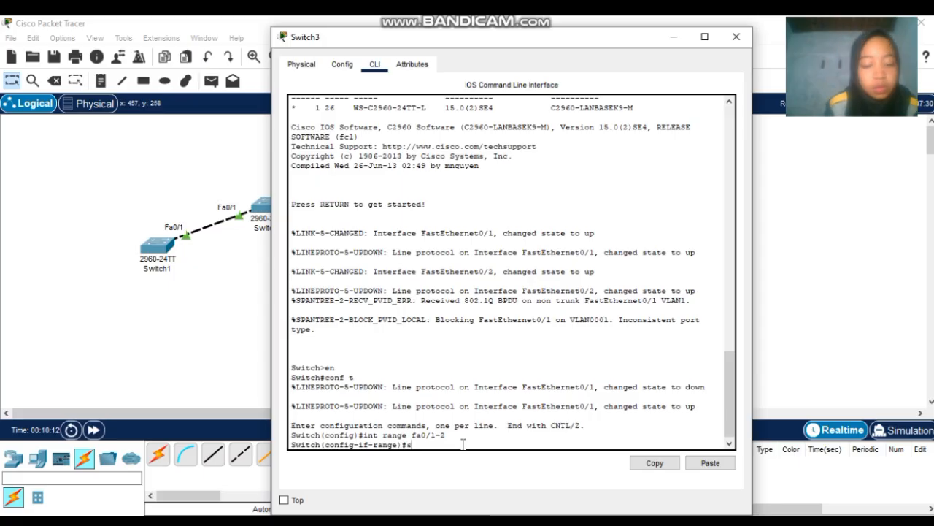
type("witch")
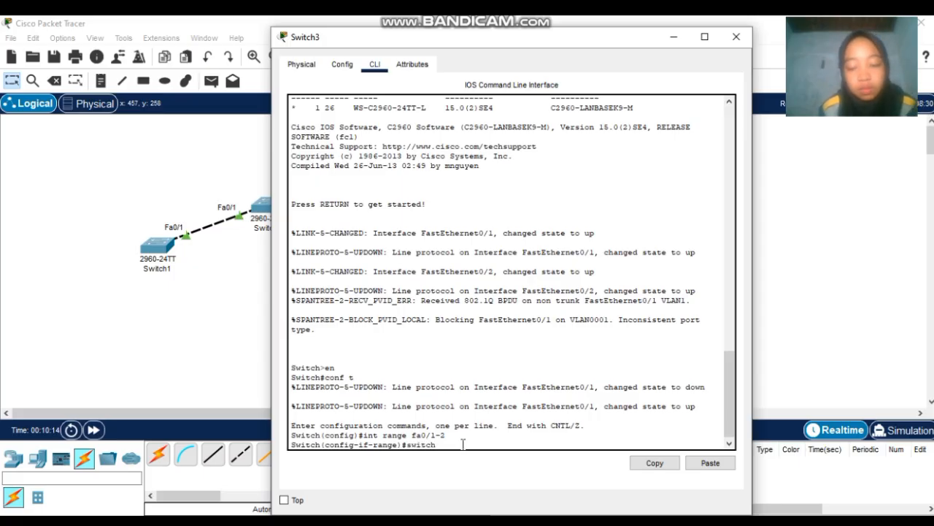
type("port")
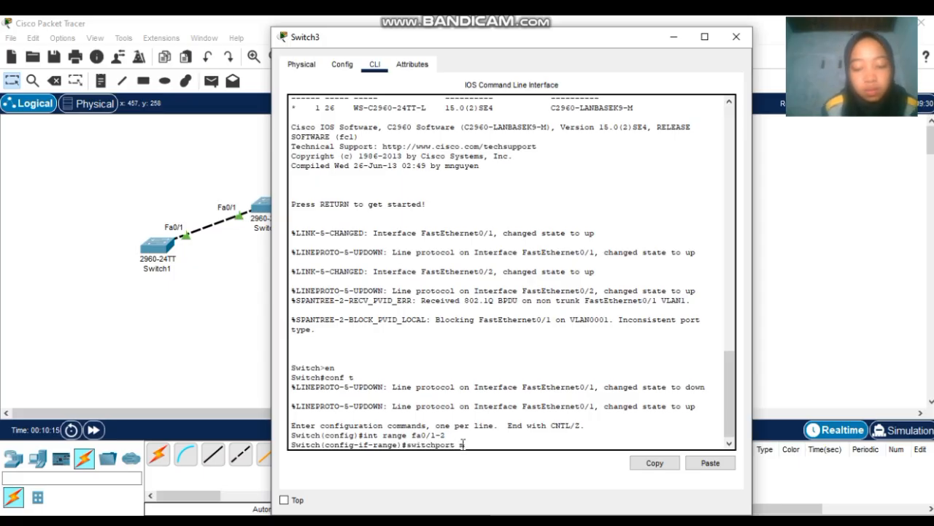
type(" mode acc")
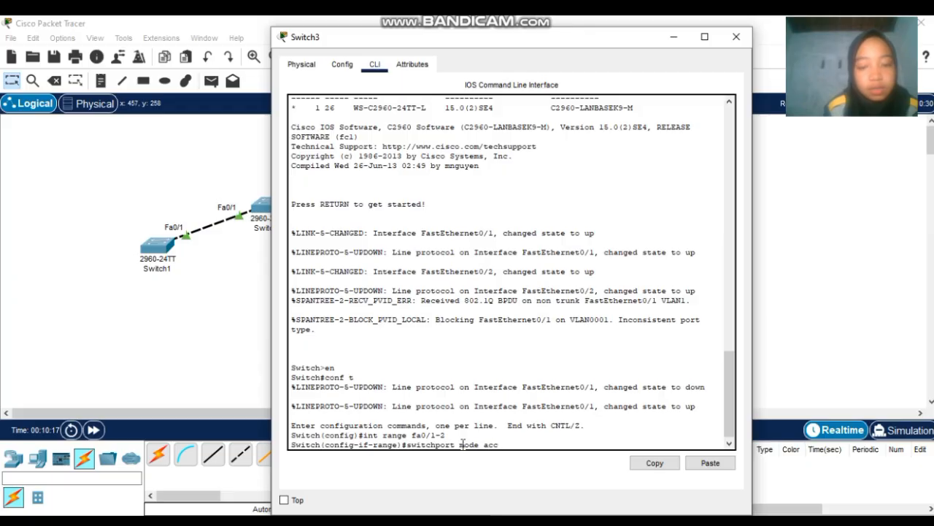
key("BackSpace")
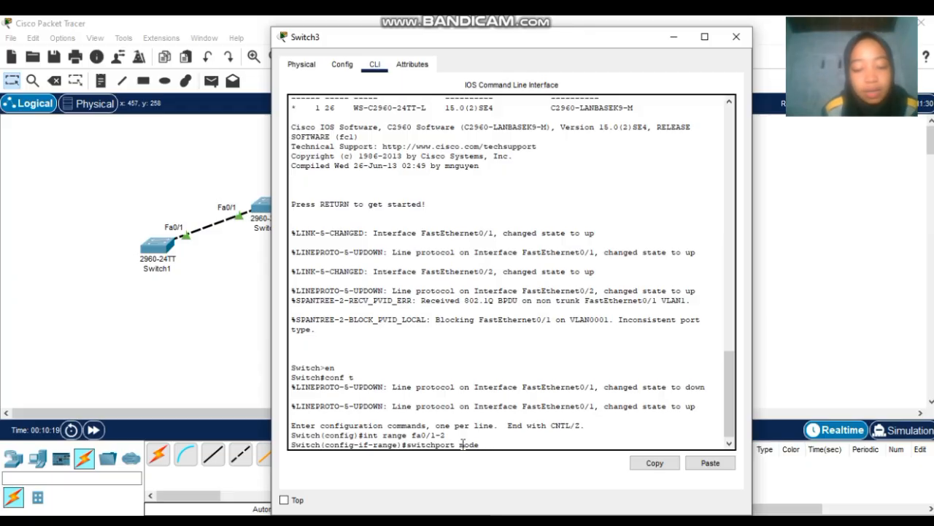
type("trunk")
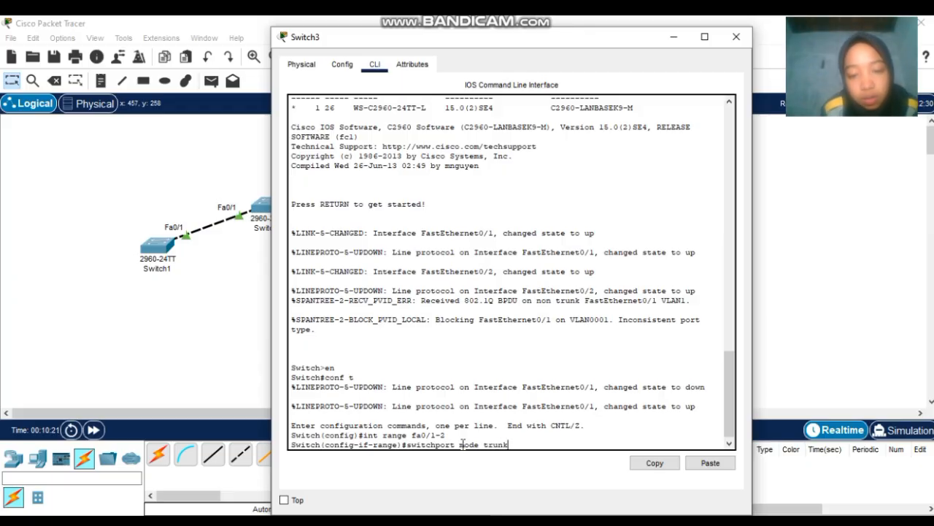
key("Return")
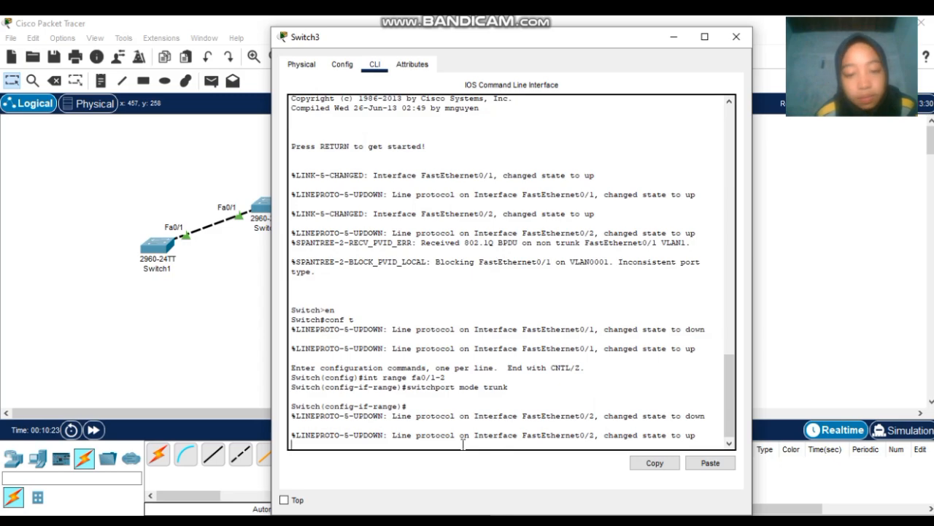
left_click(736, 38)
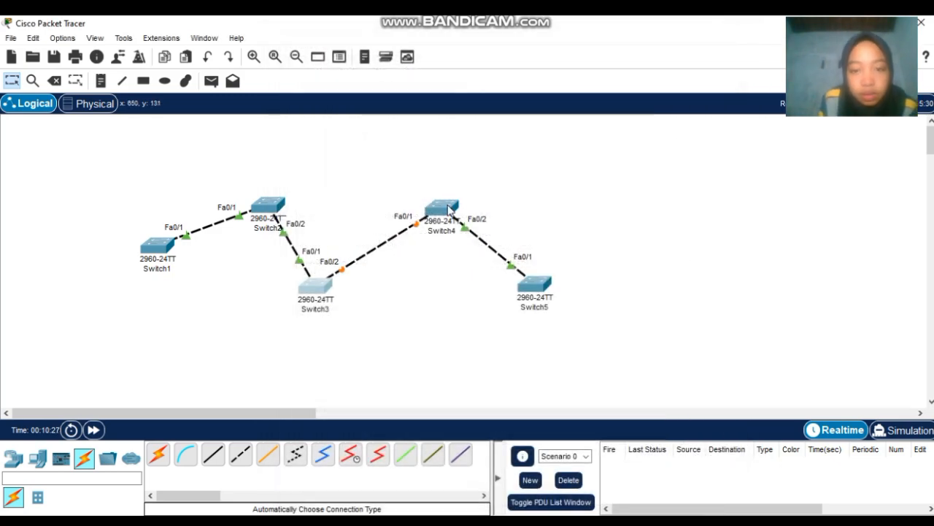
- Open Switch4's CLI and enter global configuration mode with en and conf t
left_click(449, 210)
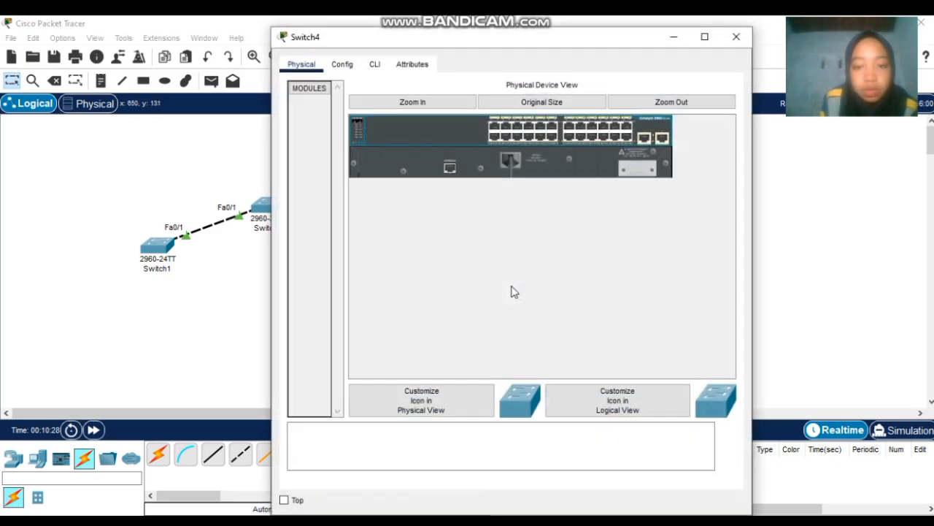
left_click(376, 65)
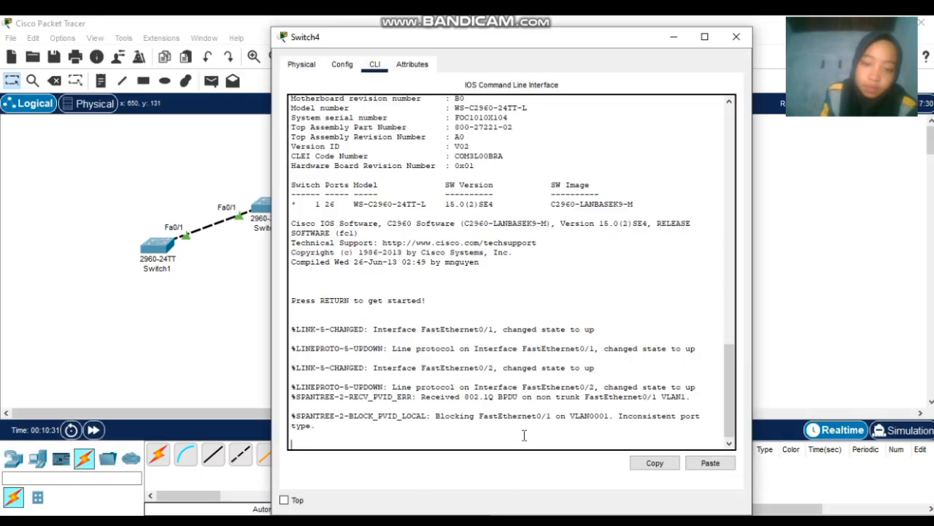
key("Return")
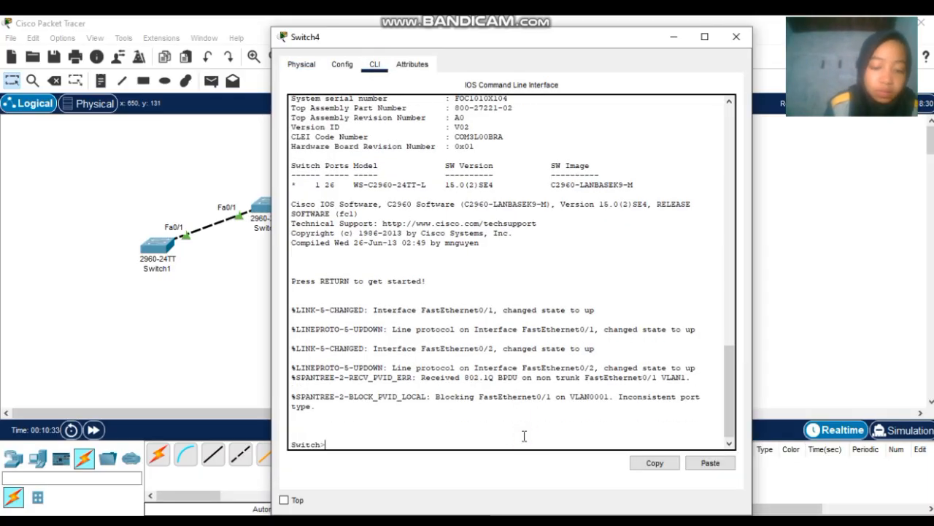
type("en")
key("Return")
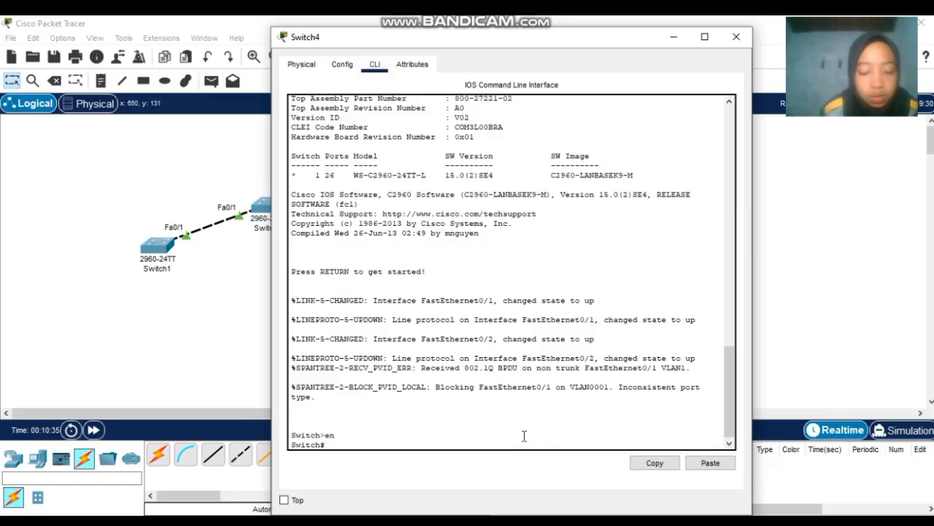
type("conf t")
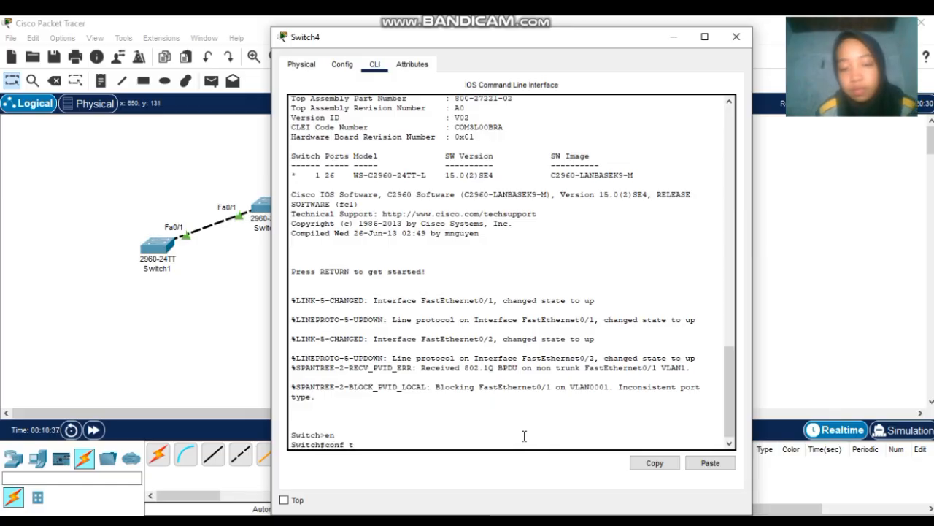
key("Return")
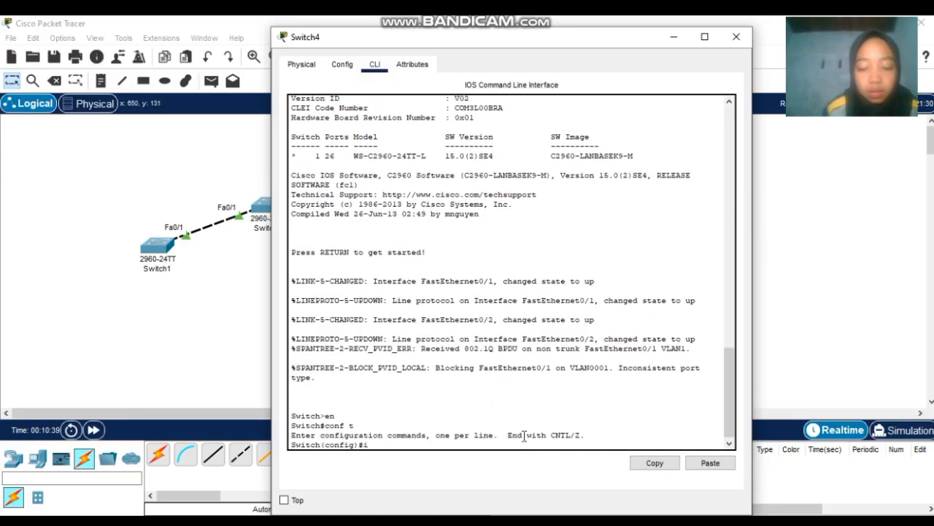
- Apply switchport mode trunk to Switch4's int range fa0/1-2, then close the window
type("int rang")
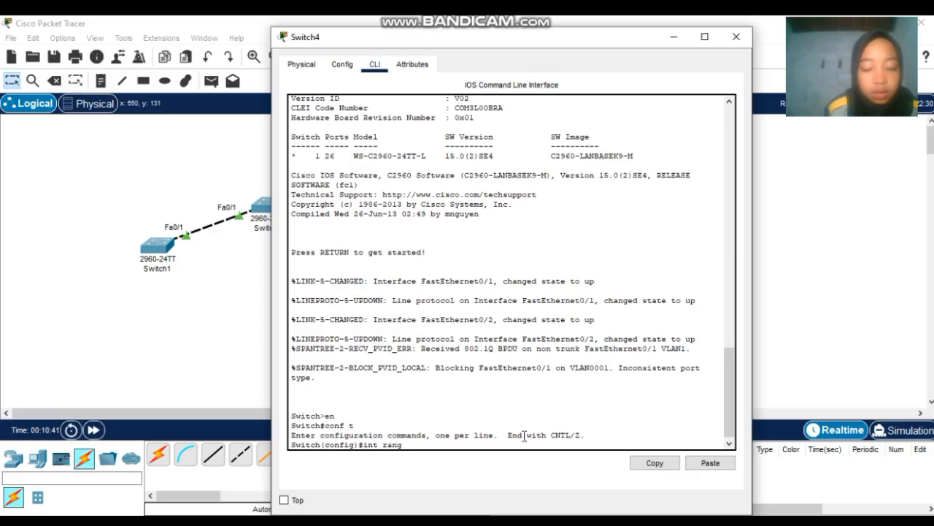
type("e fa0/")
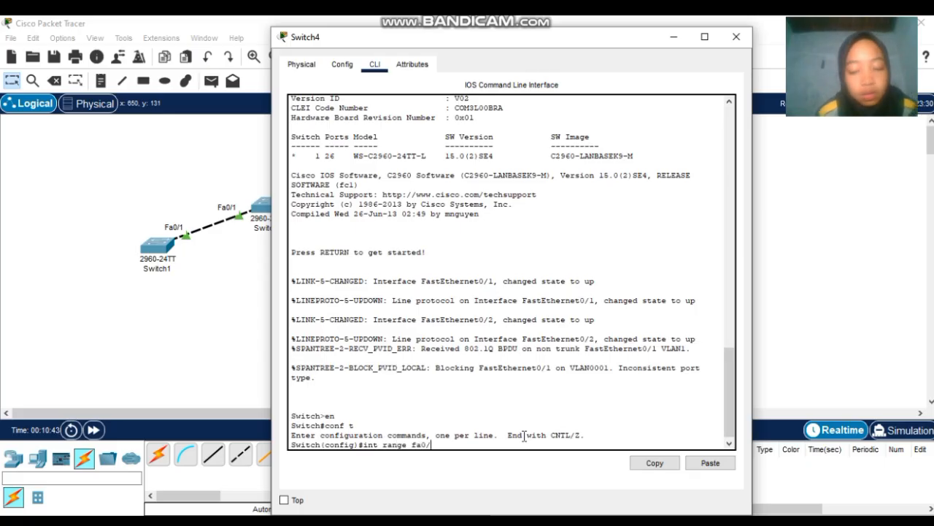
type("1-2")
key("Return")
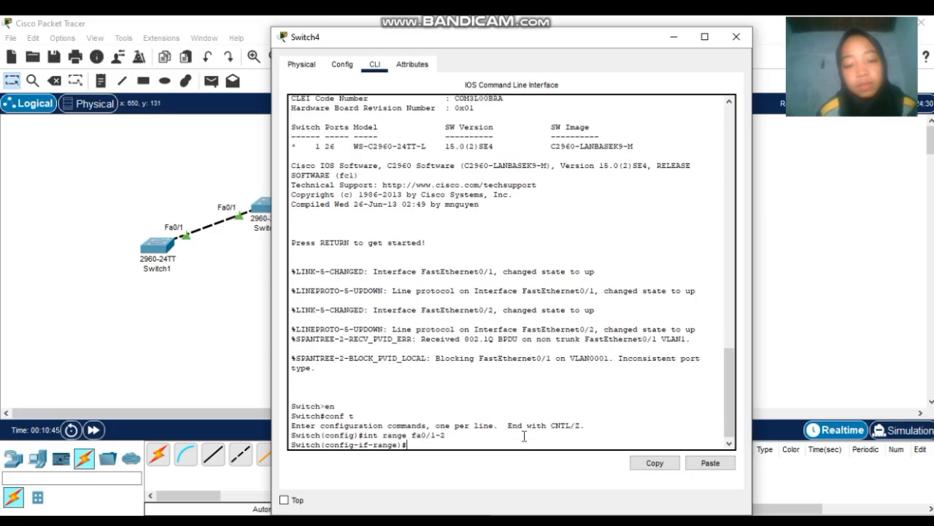
type("sw")
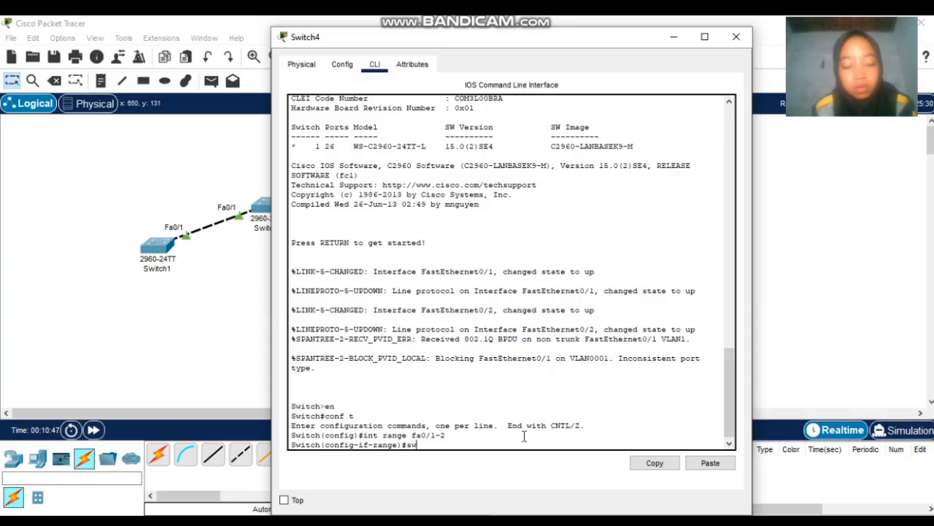
type("it")
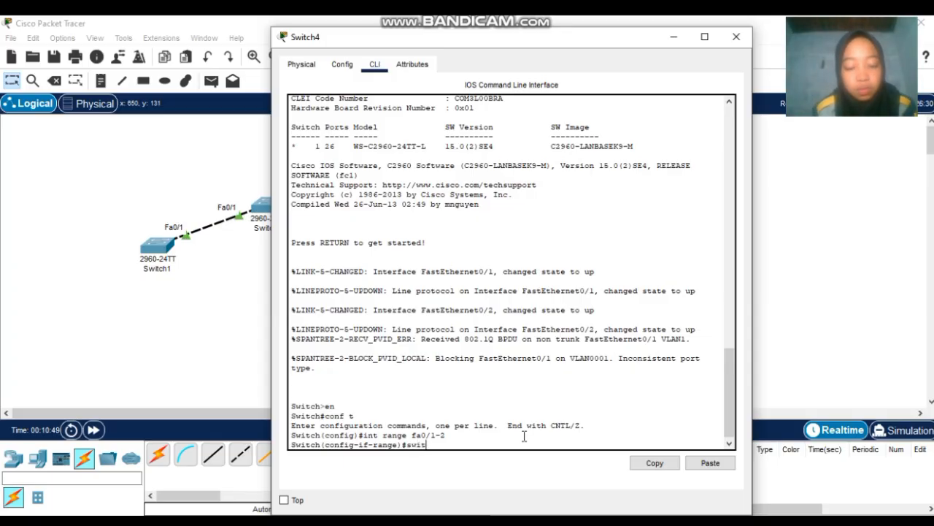
type("chport")
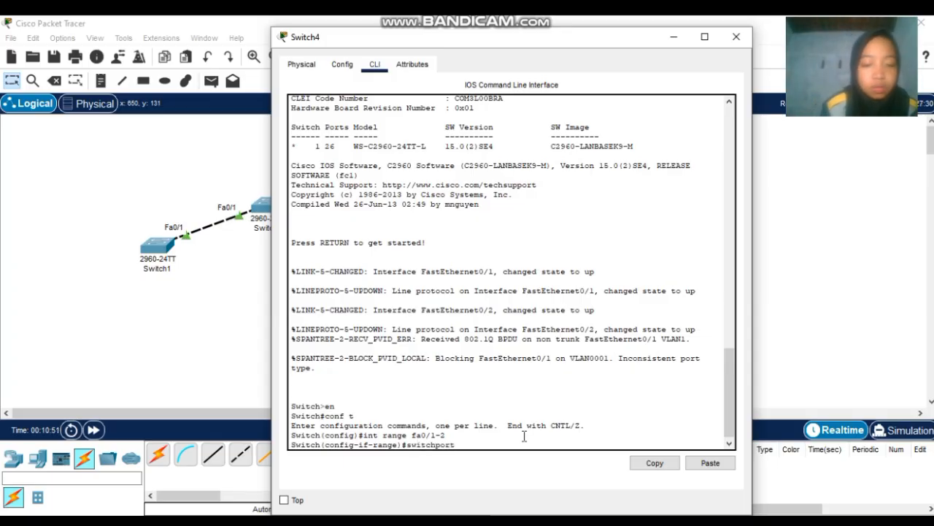
type(" mode tr")
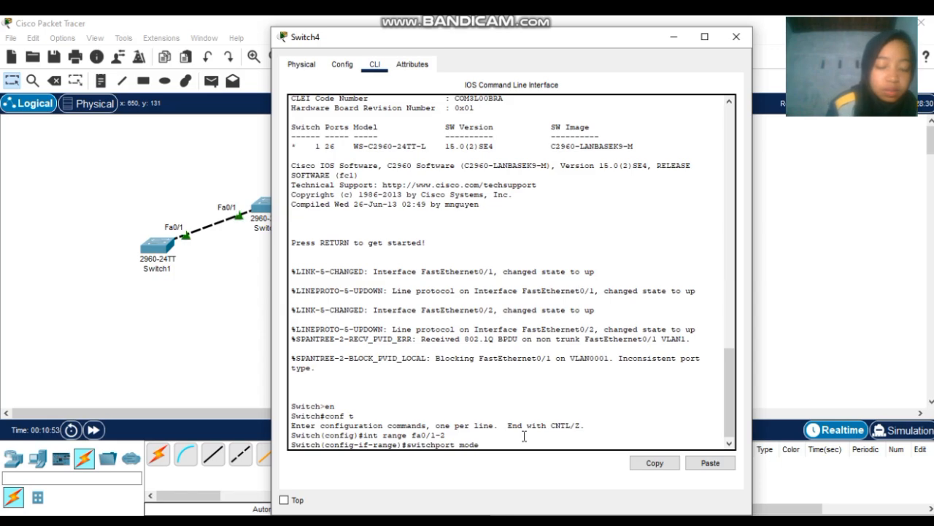
key("BackSpace")
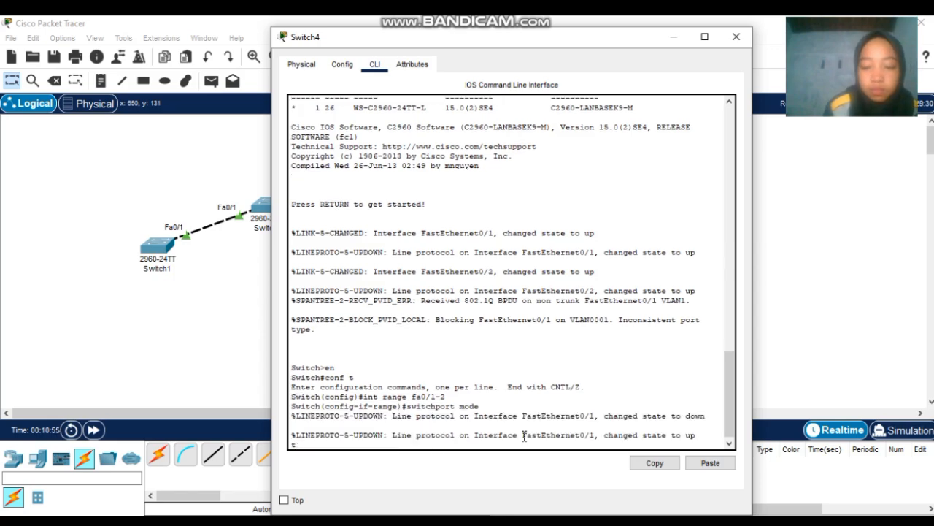
key("Return")
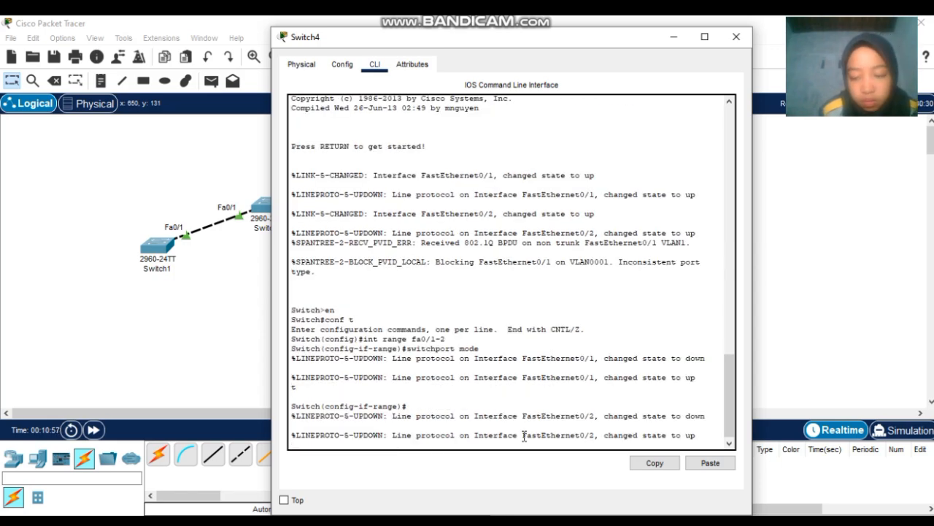
key("Return")
type("swi")
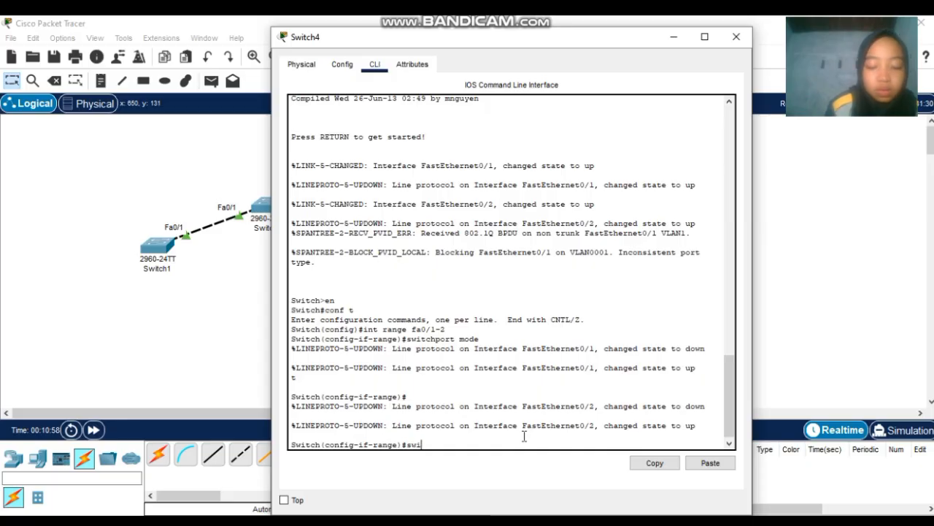
type("tchpo")
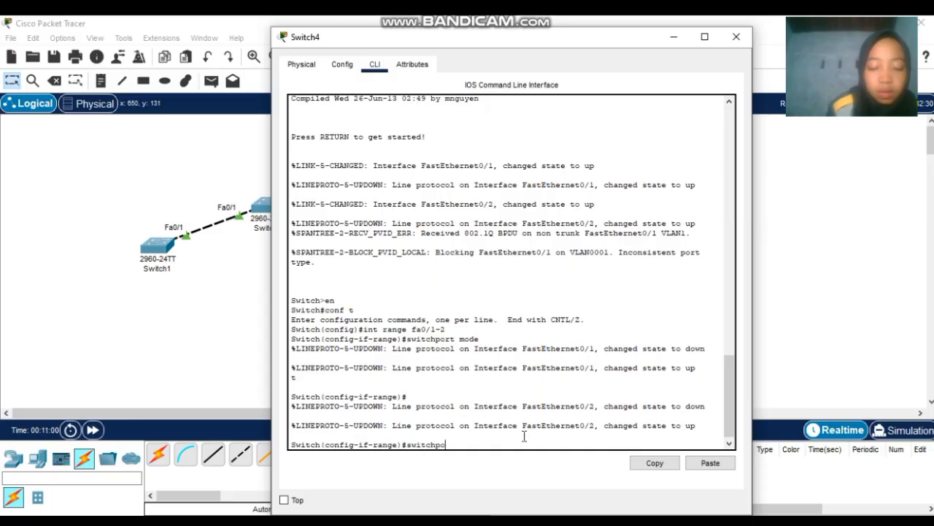
type("rt mode ")
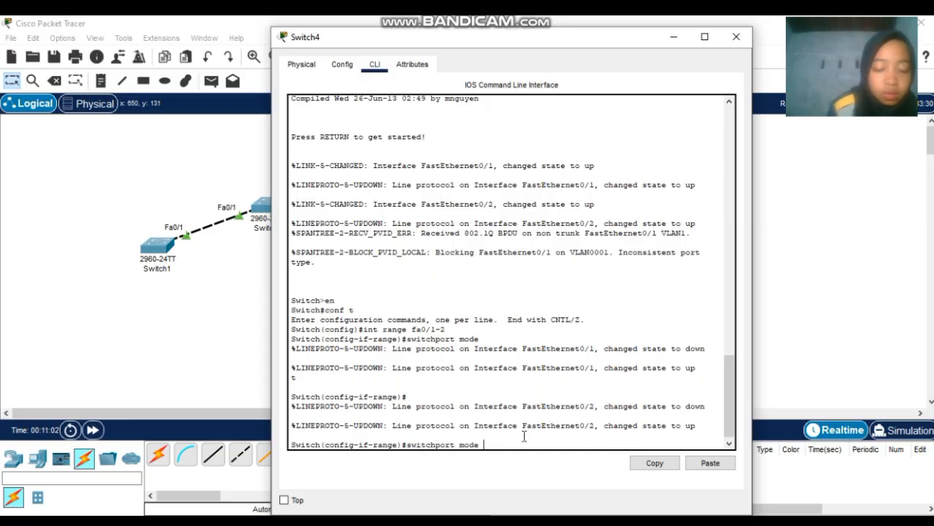
type("trunk")
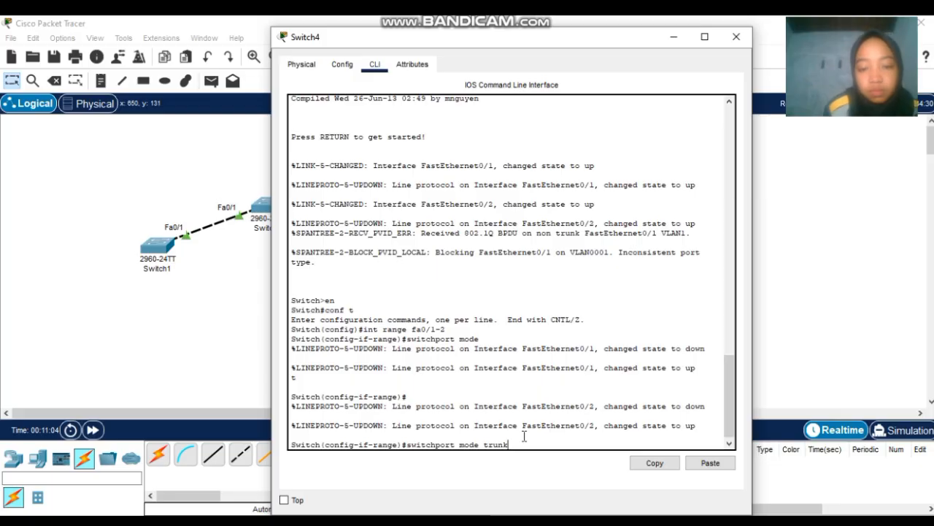
key("Return")
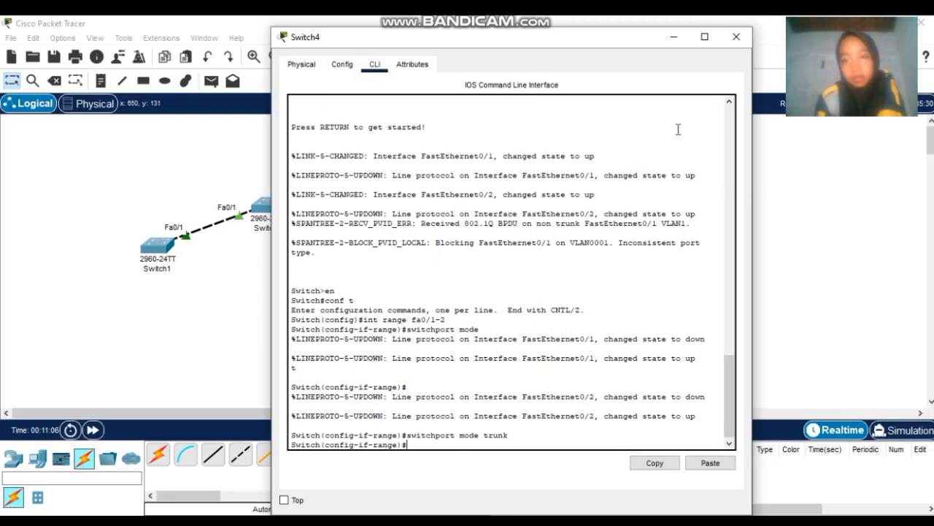
left_click(736, 37)
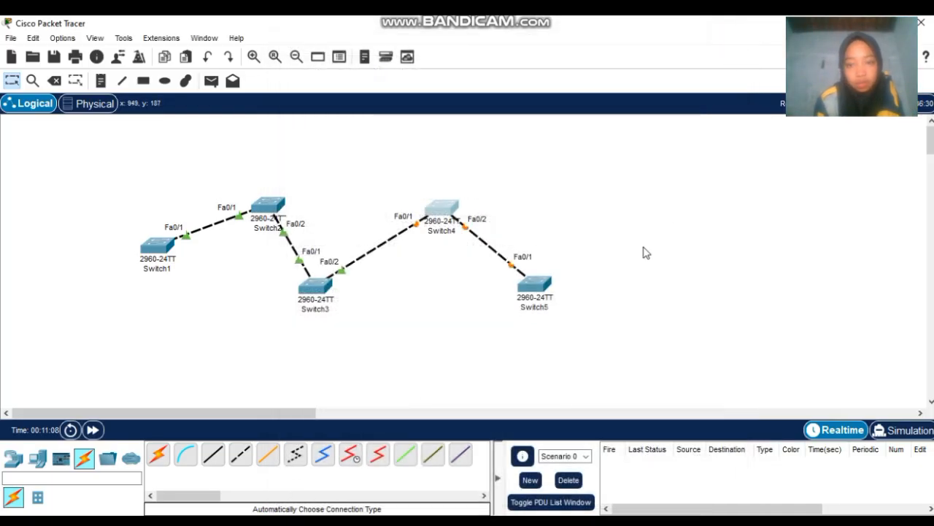
- Open Switch5's CLI and enter global configuration mode with en and conf t
left_click(533, 291)
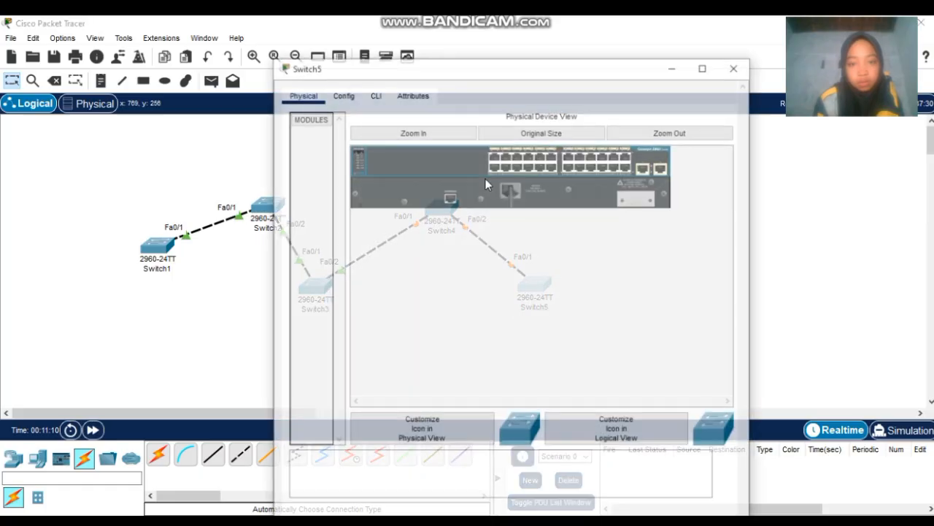
left_click(375, 64)
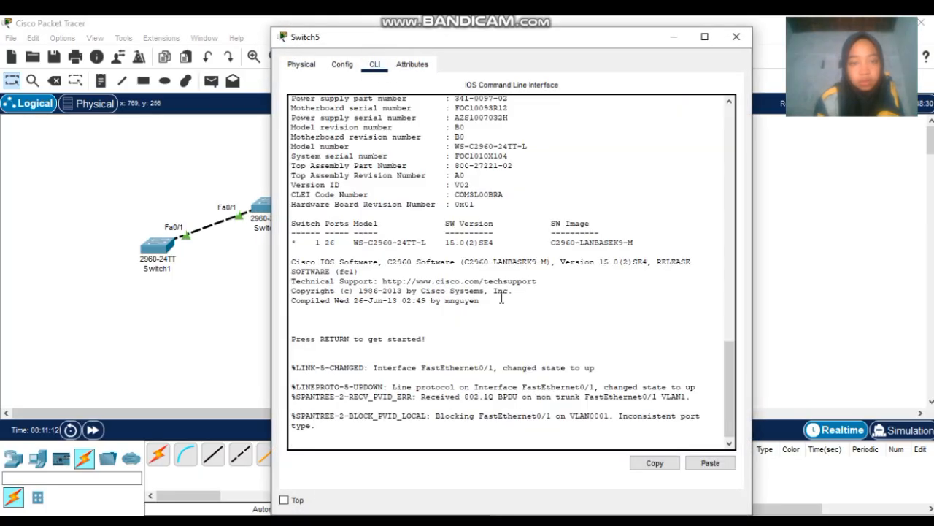
key("Return")
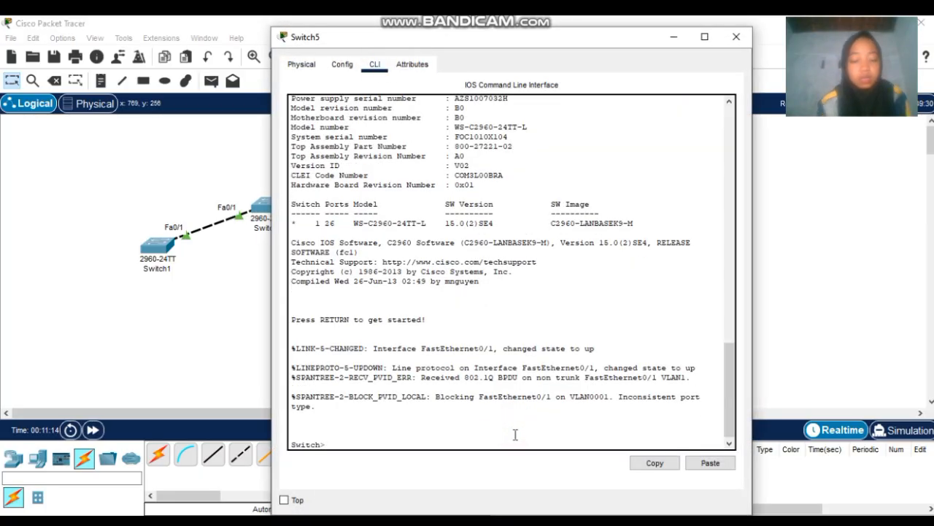
type("en")
key("Return")
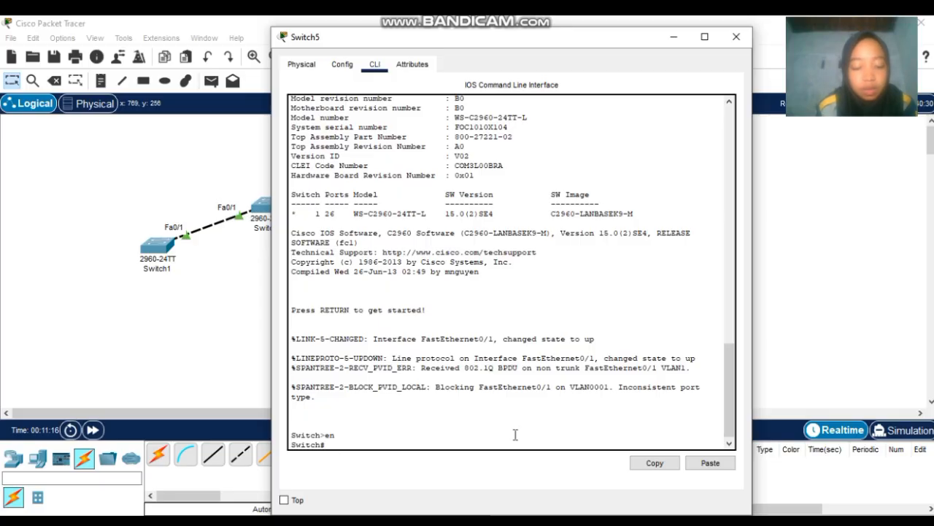
type("con")
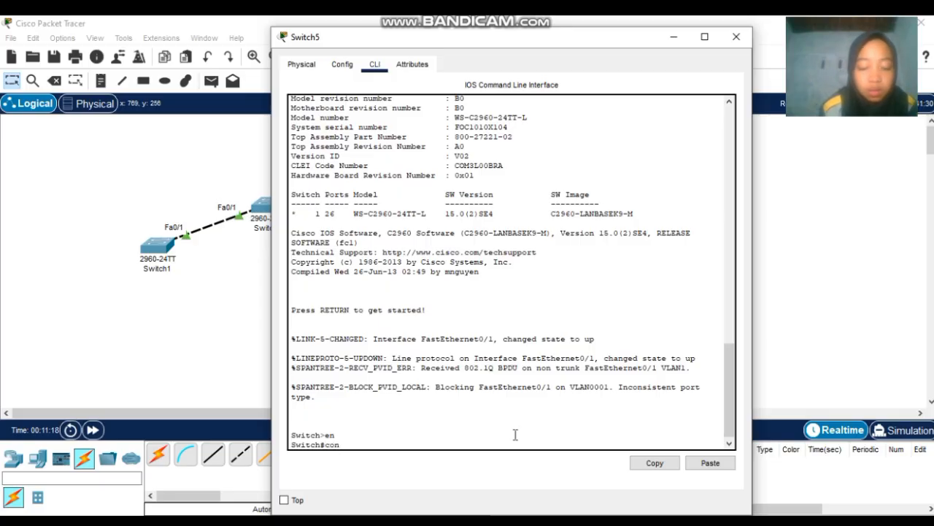
type("f t")
key("Return")
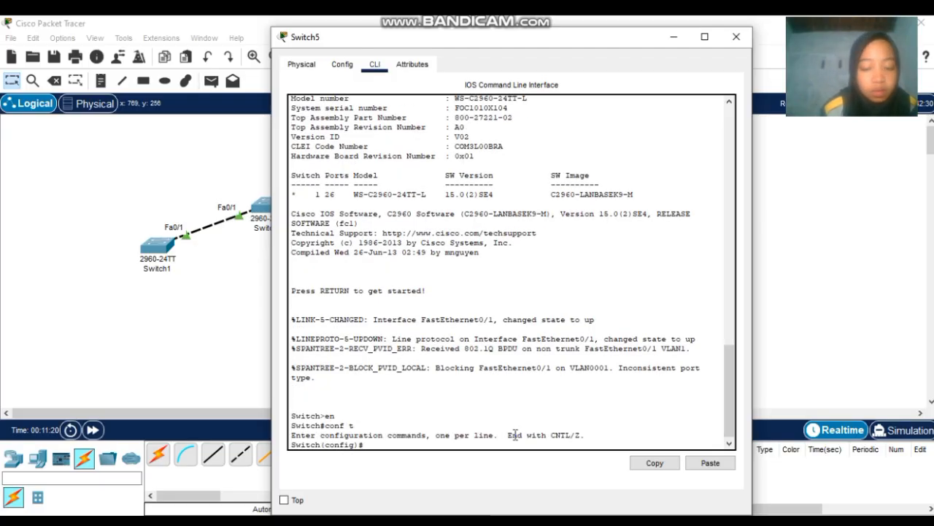
- Set Switch5's Fa0/1 to switchport mode trunk and close the Switch5 window
type("int fa")
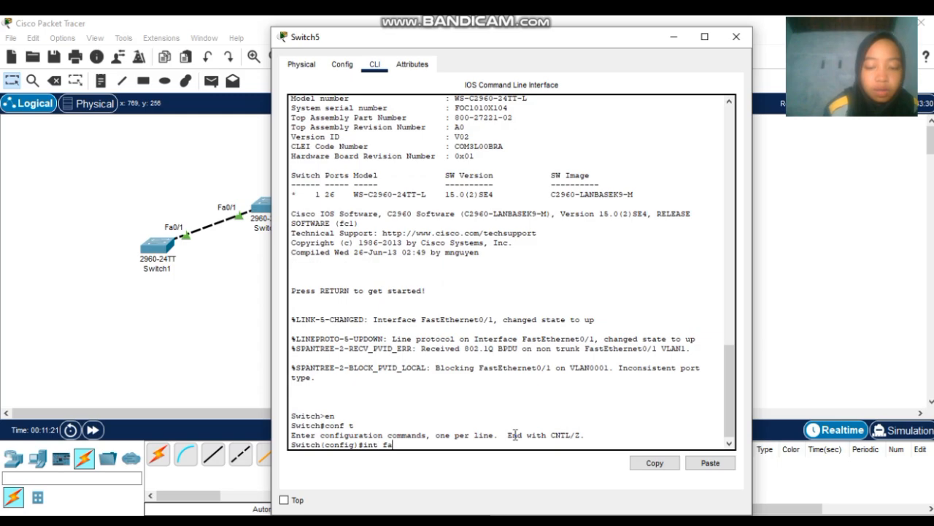
type("0/1")
key("Return")
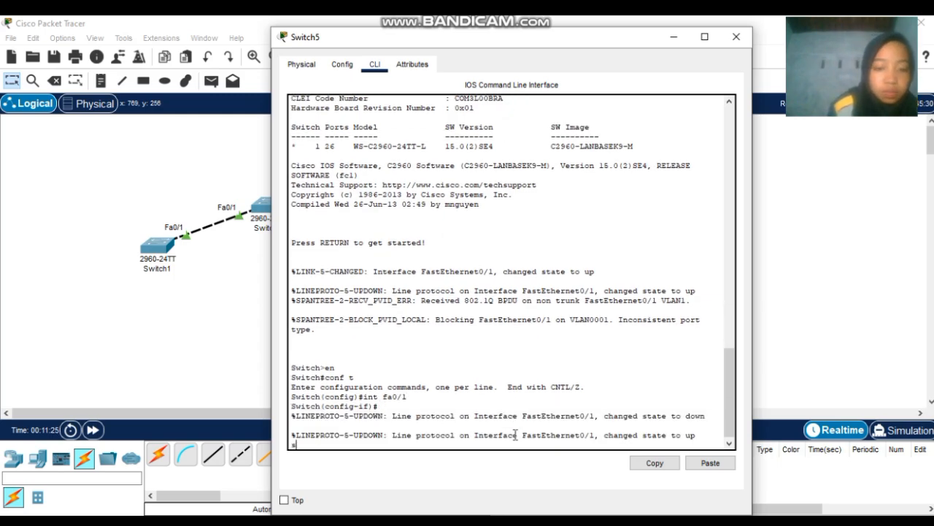
key("Return")
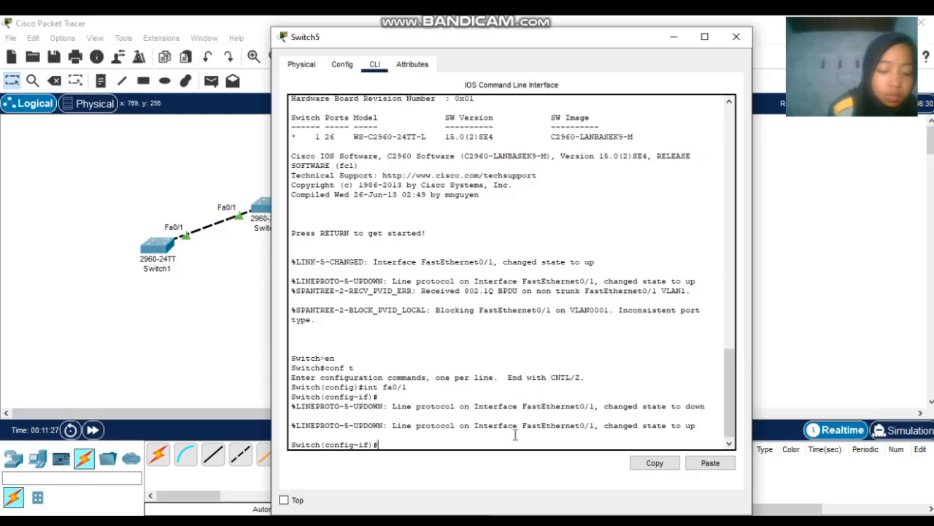
type("switch")
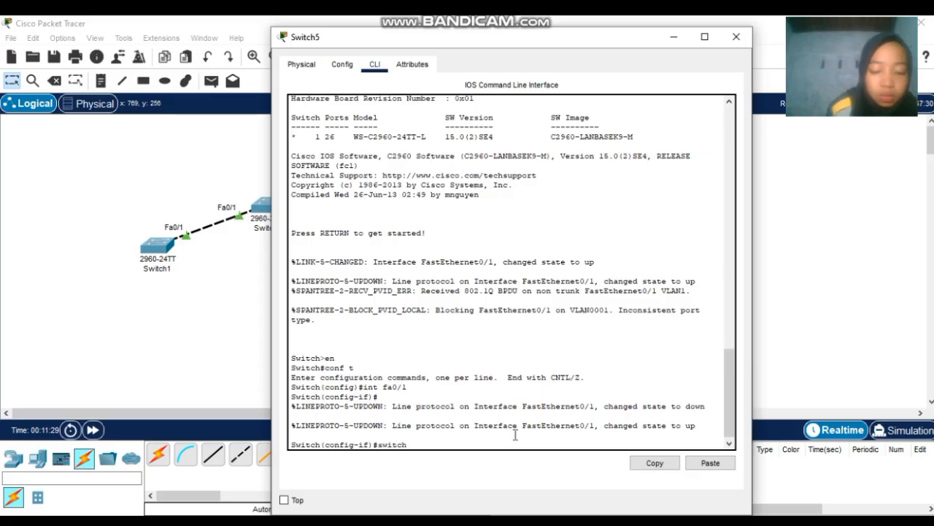
type("port mo")
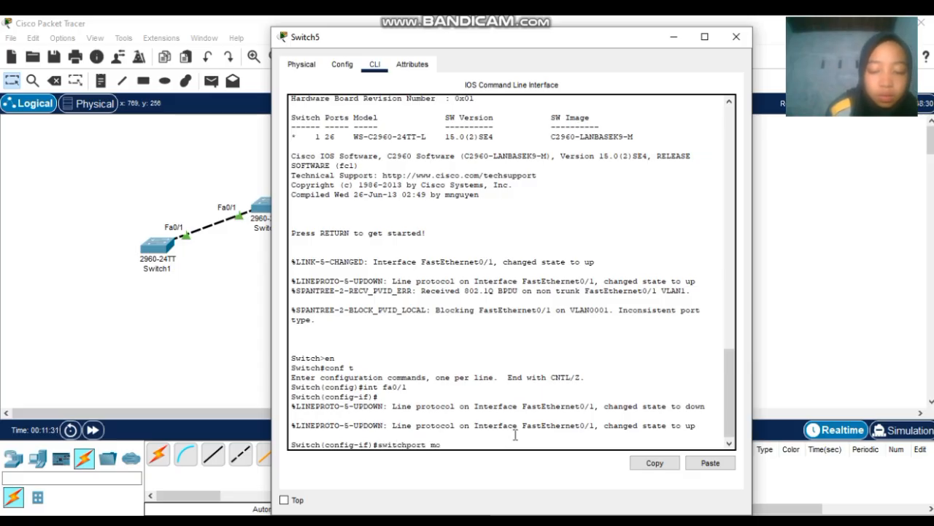
type("de trunk")
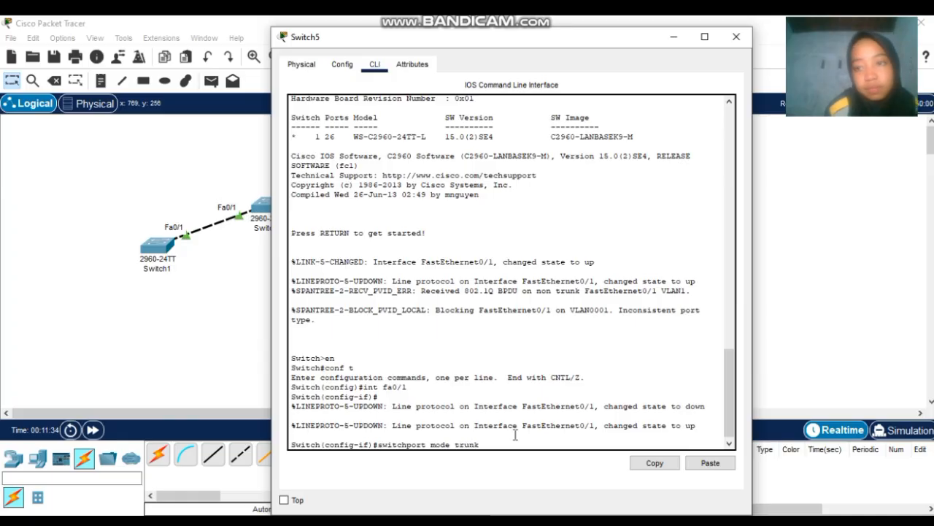
key("Return")
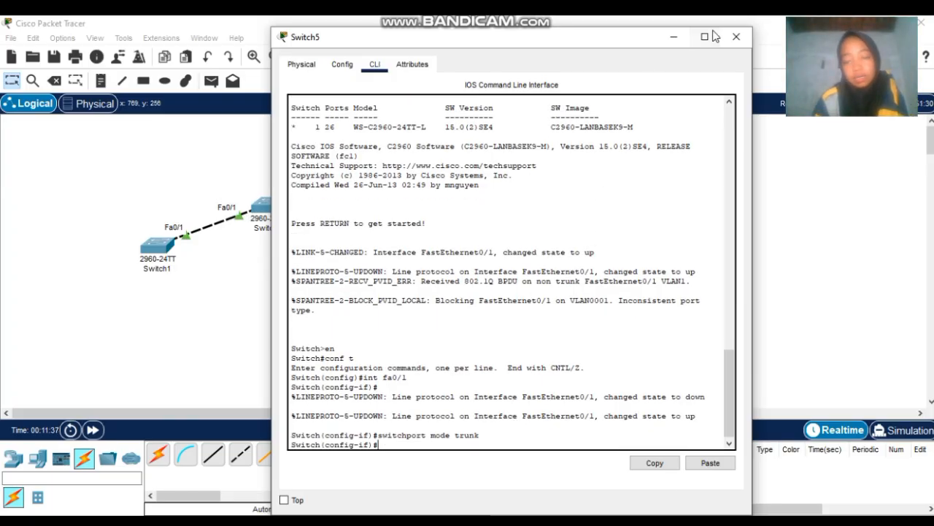
left_click(737, 37)
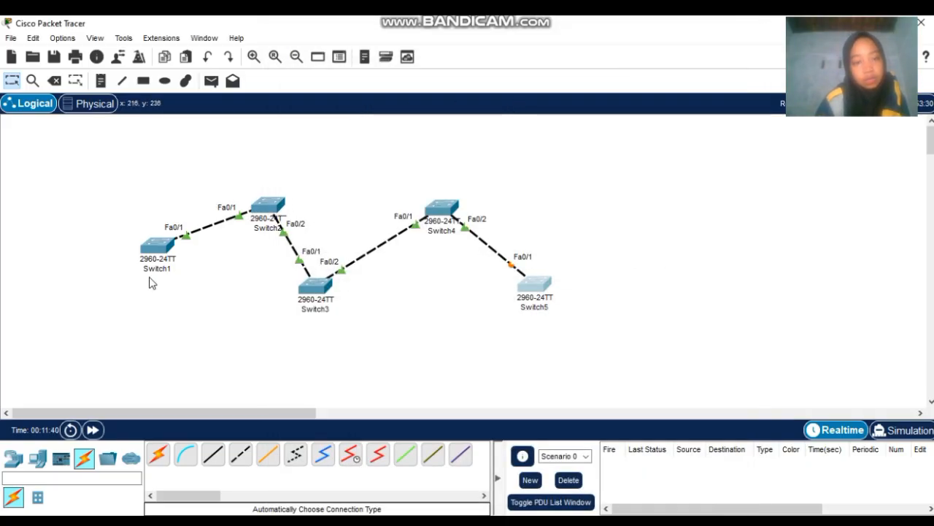
- Exit Switch1's interface mode back to global configuration, then close its window
left_click(159, 250)
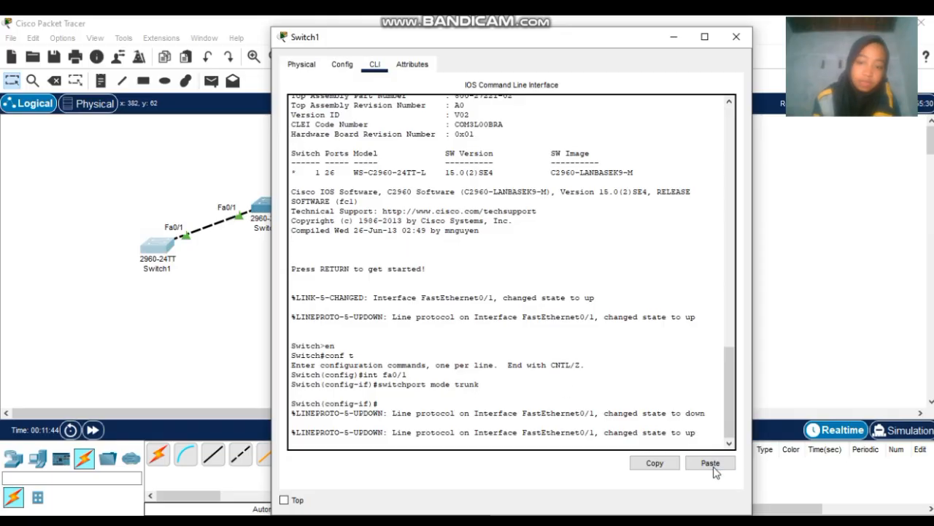
left_click(706, 439)
key("Return")
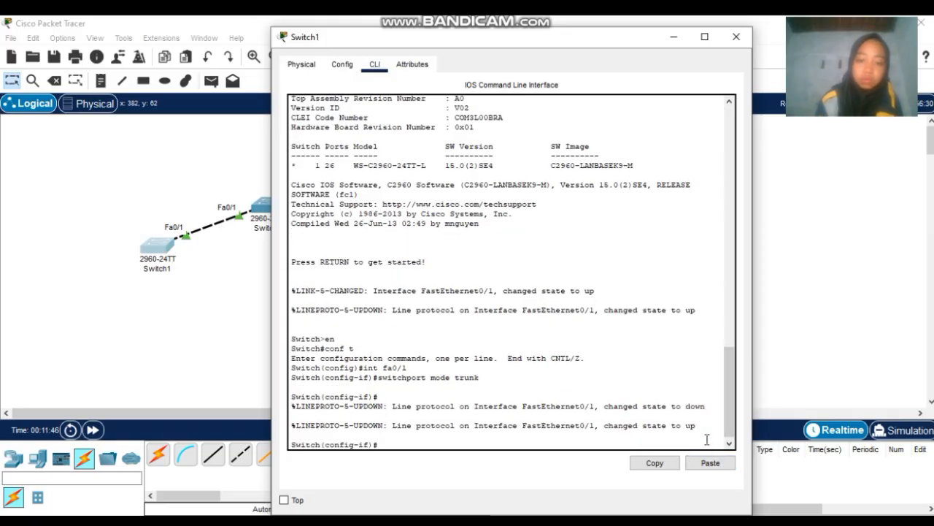
type("e")
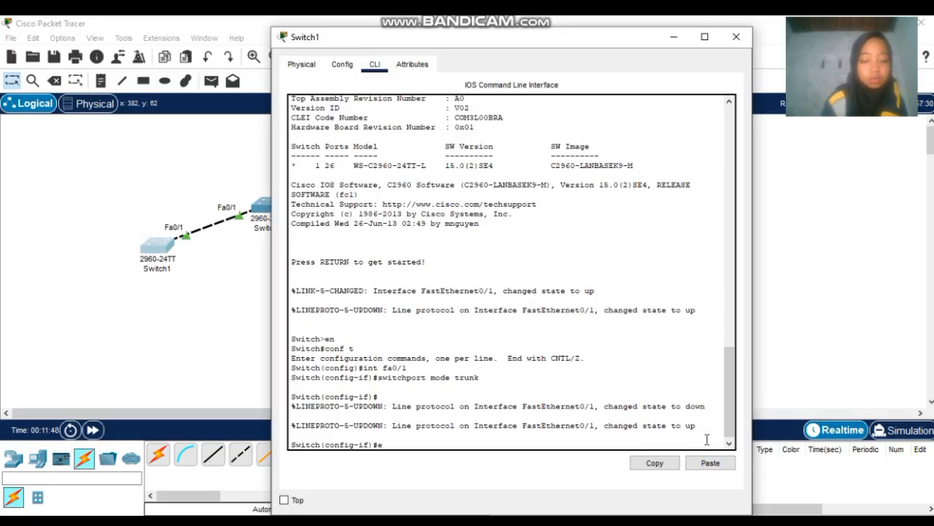
type("xit")
key("Return")
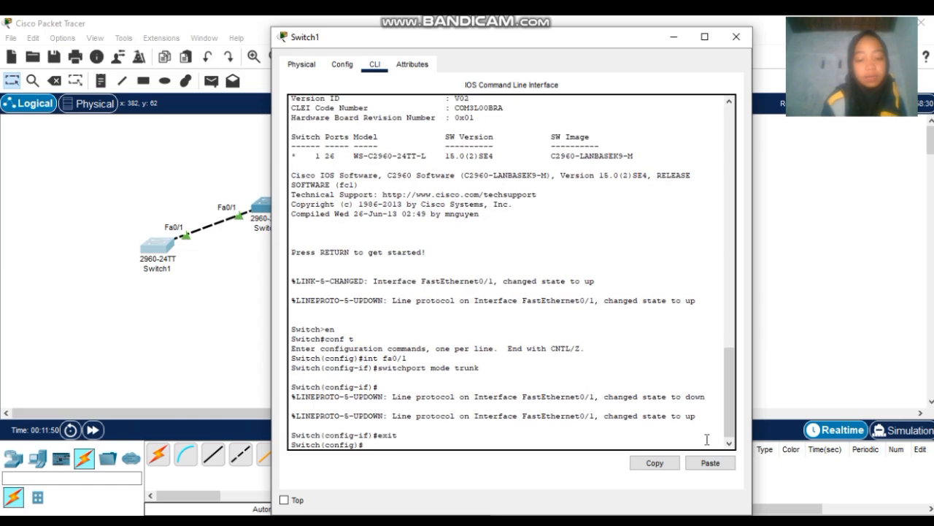
type("vtp m")
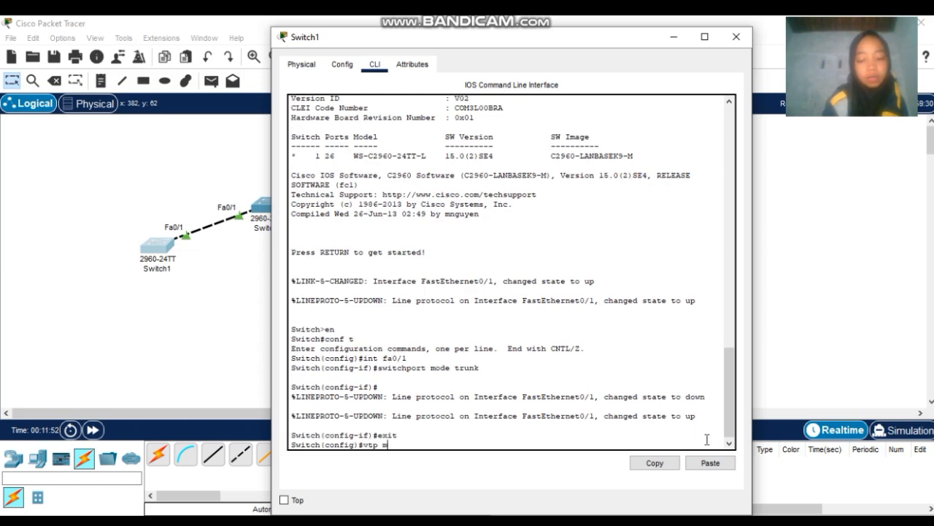
key("BackSpace")
key("BackSpace")
key("BackSpace")
key("BackSpace")
key("BackSpace")
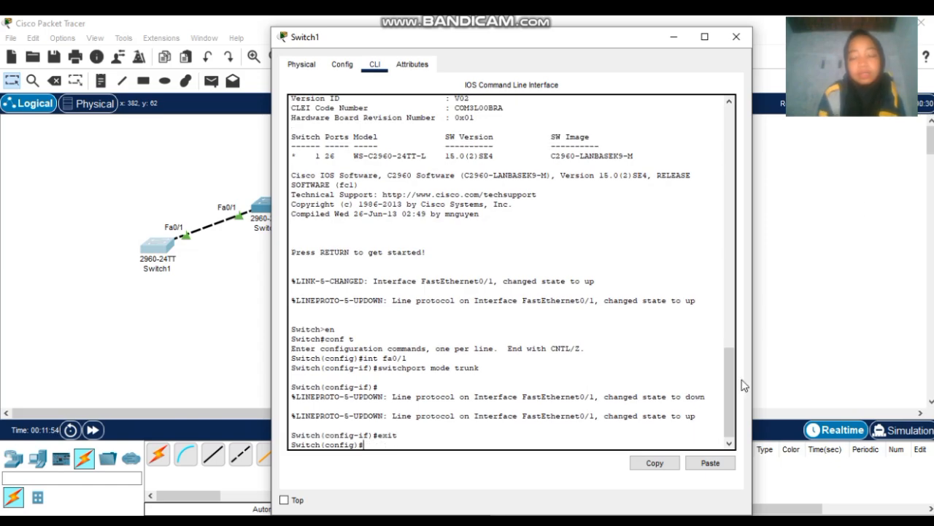
left_click(736, 36)
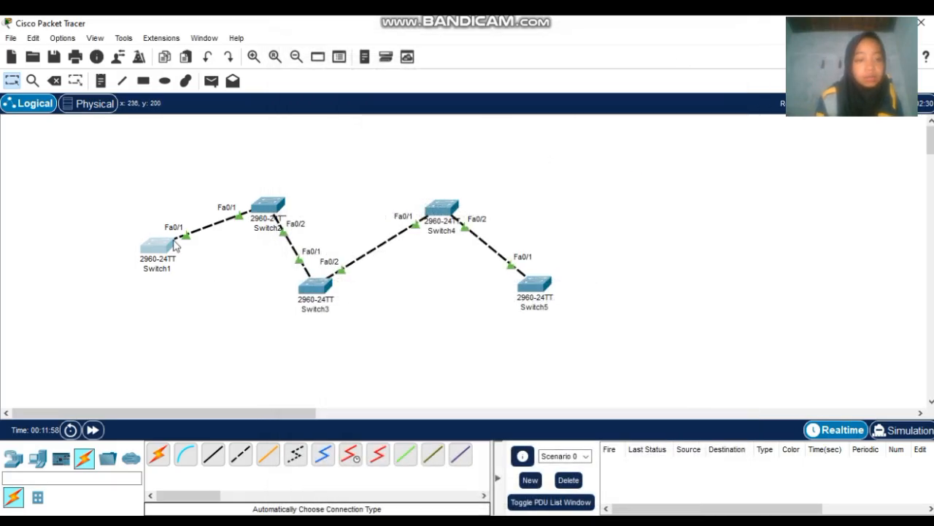
- Add text notes: 'server' under Switch1, 'client' at Switch2 and Switch3, 'tranparent' above Switch4, 'server' under Switch5
left_click(106, 81)
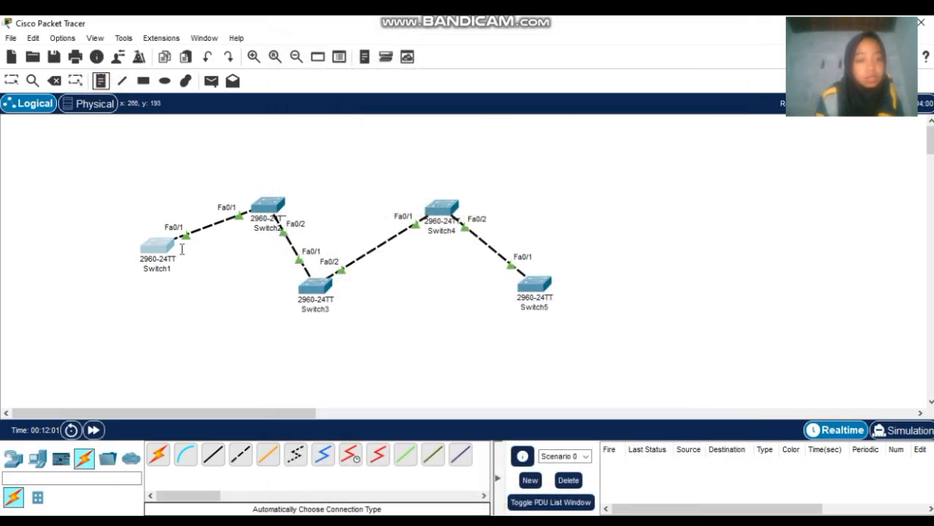
left_click(146, 283)
type("ser")
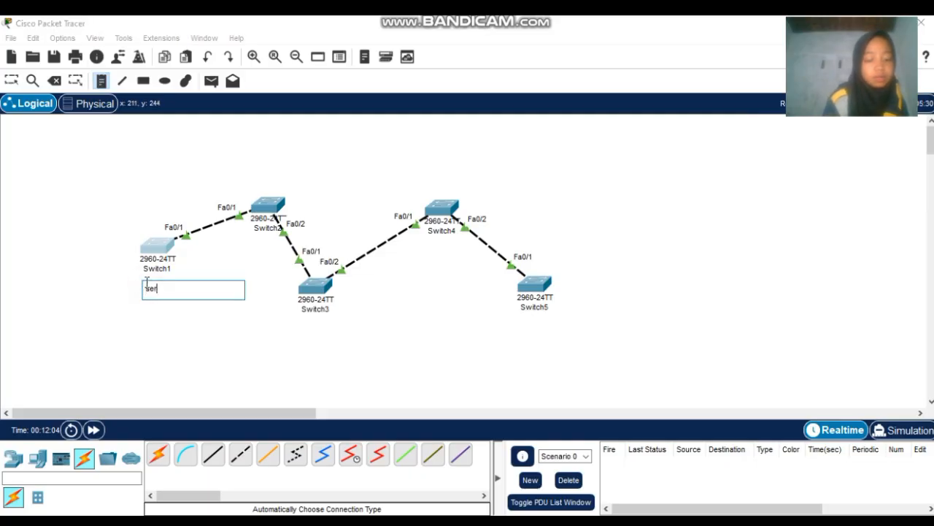
type("ver")
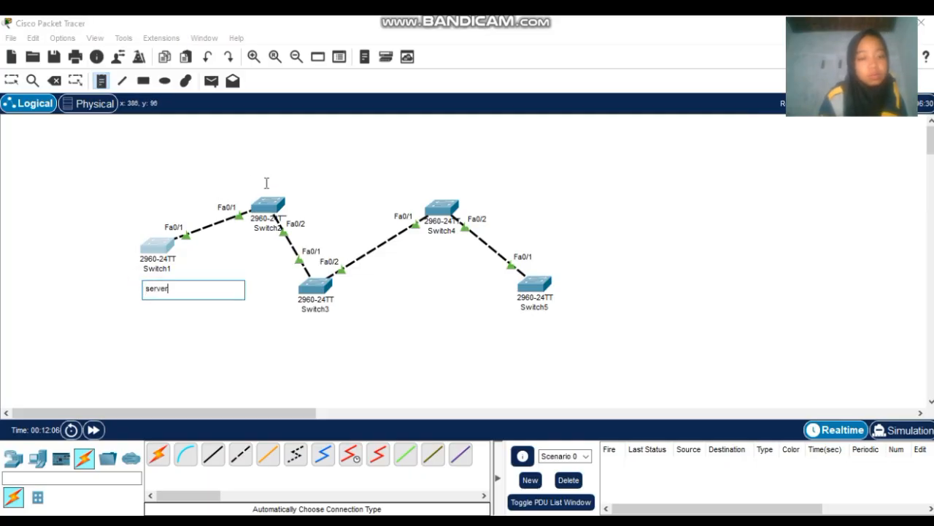
left_click(264, 188)
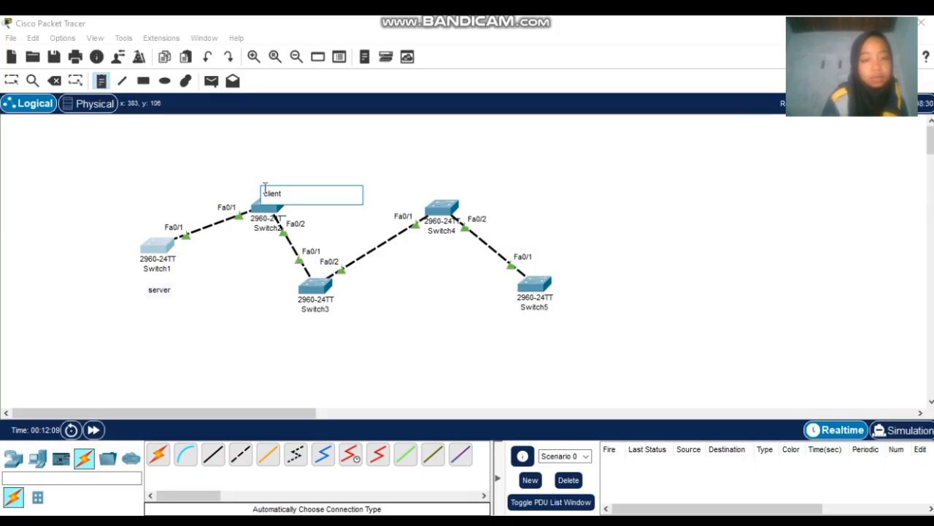
left_click(303, 324)
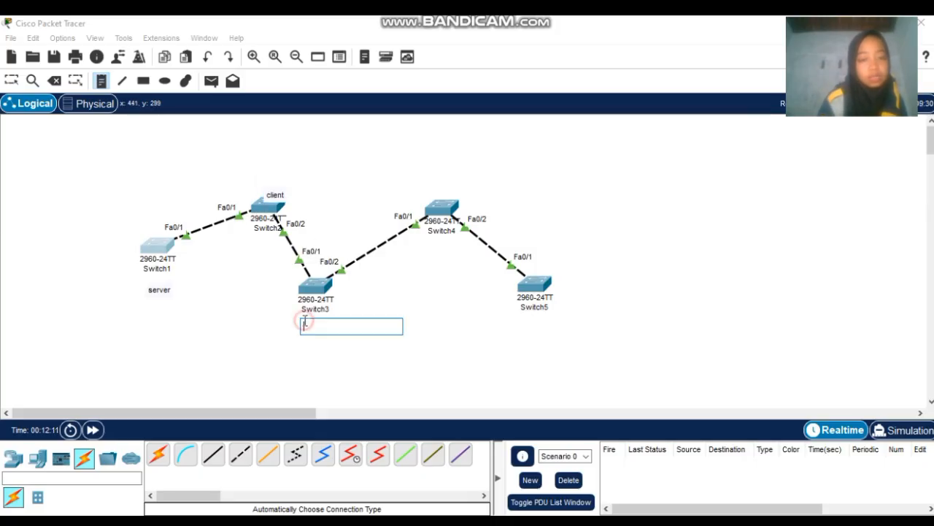
type("s")
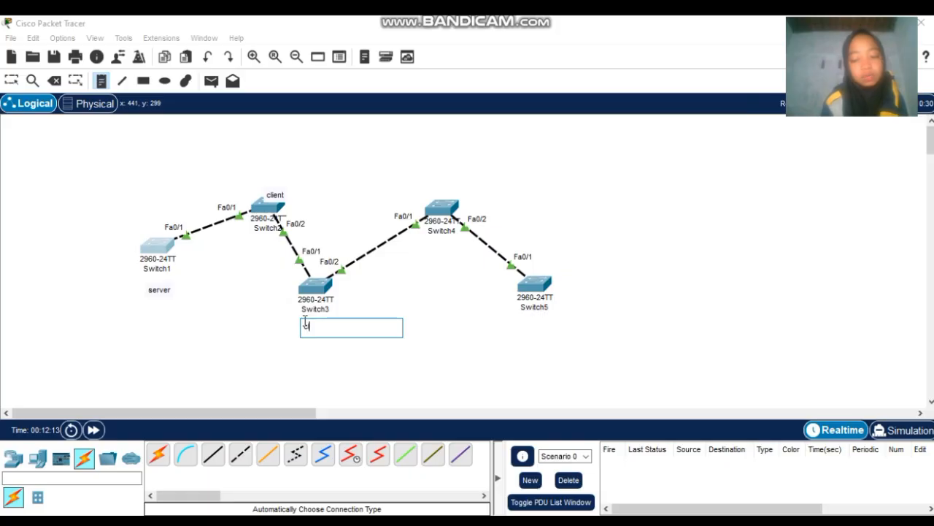
type("lien")
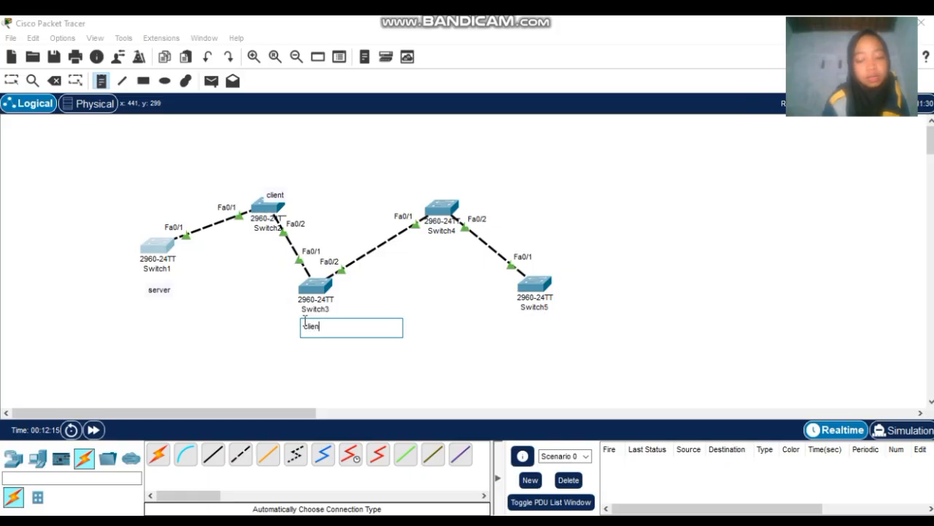
type("t")
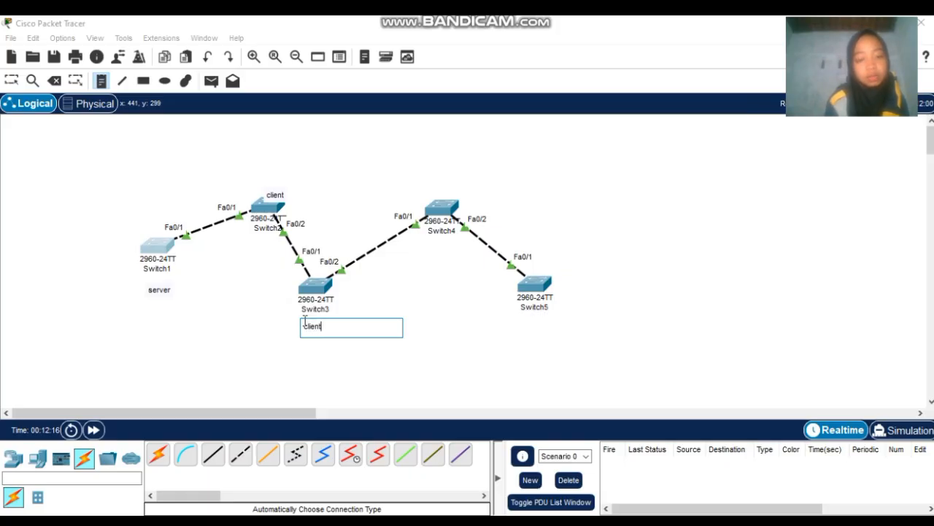
left_click(433, 191)
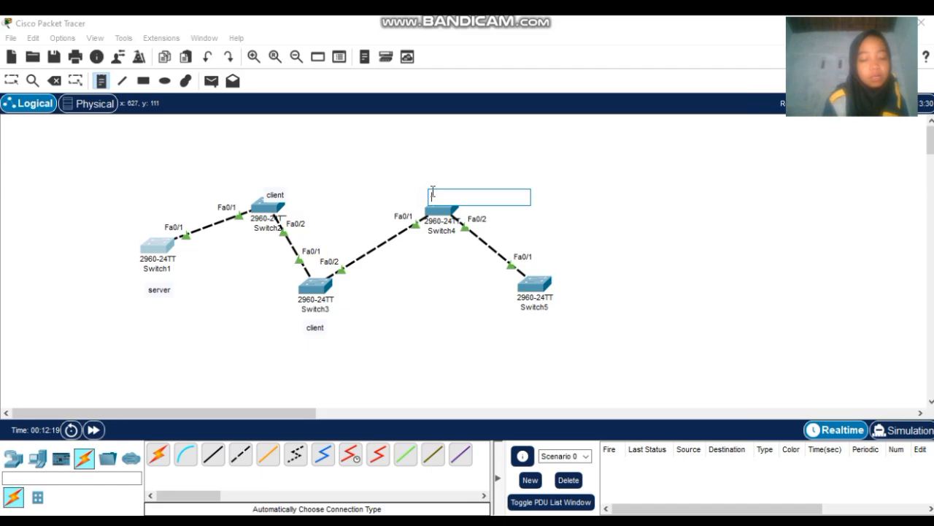
type("tranp")
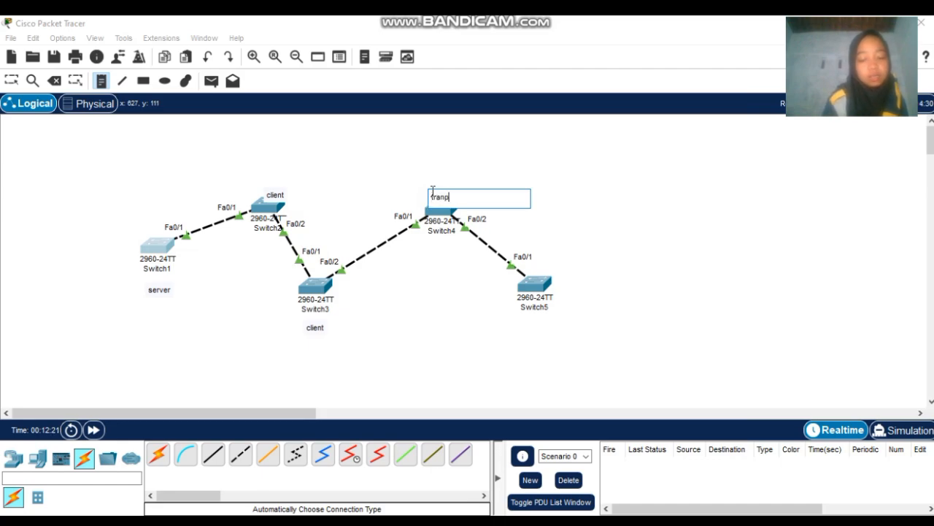
type("arent")
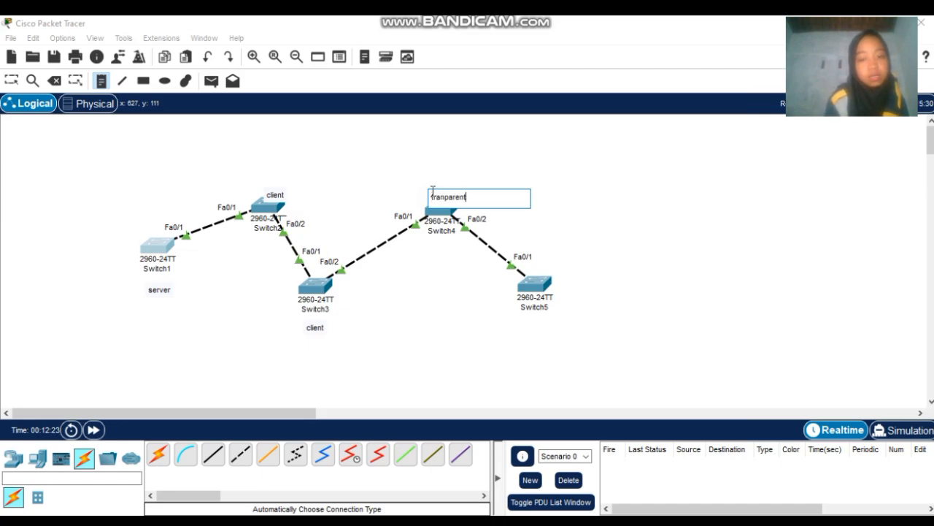
left_click(529, 321)
type("se")
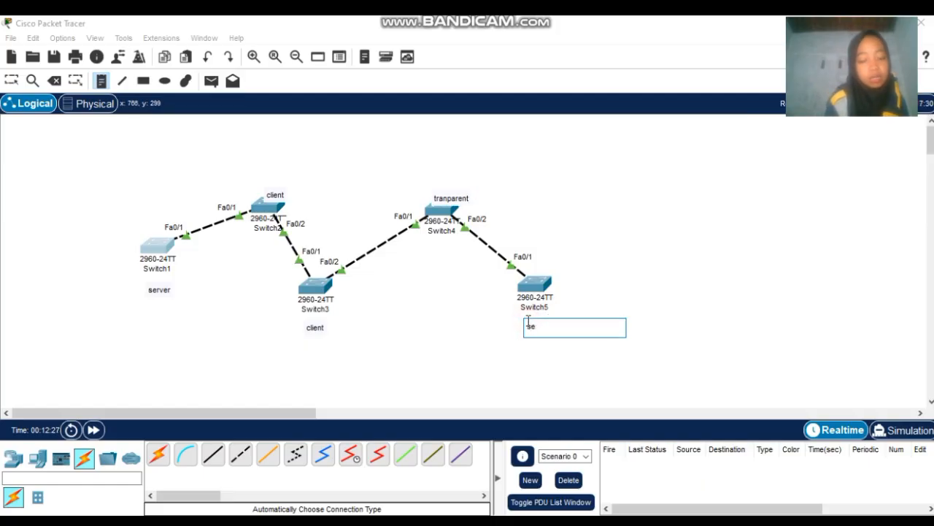
type("rver")
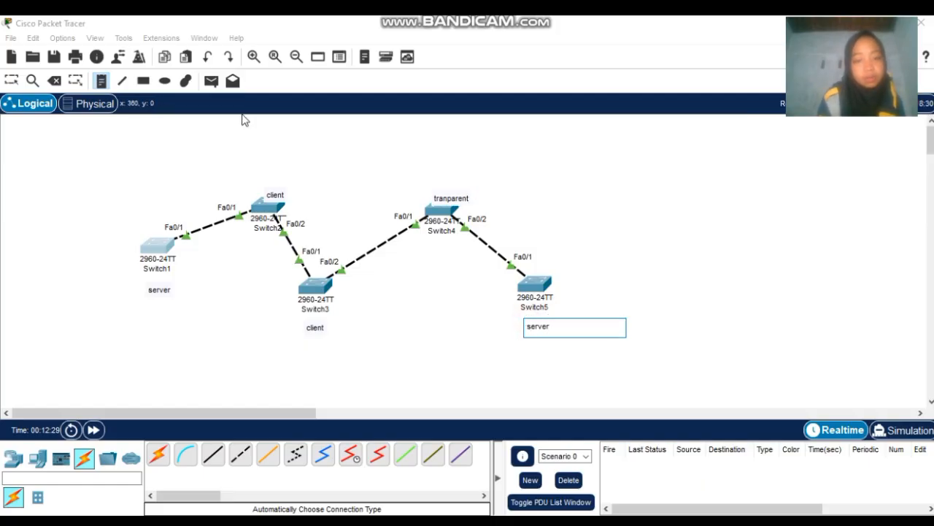
left_click(11, 80)
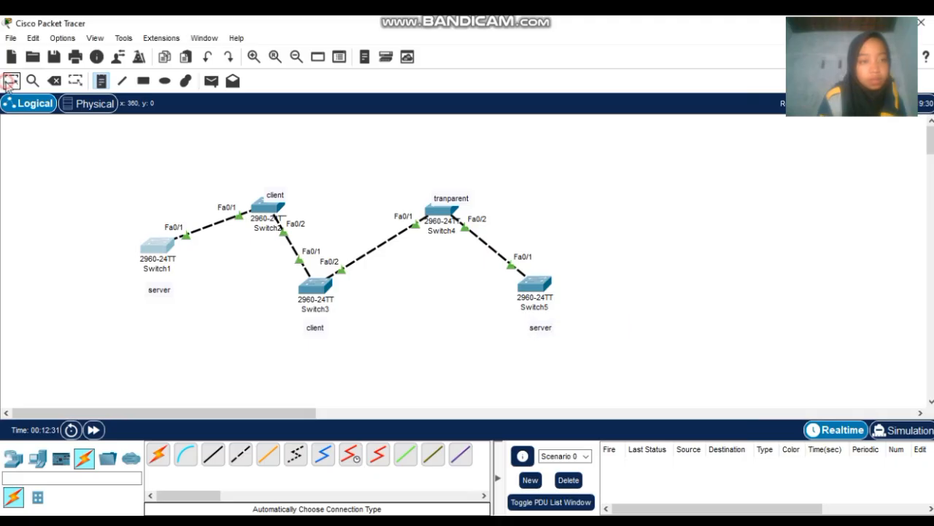
- On Switch1 run vtp mode server, vtp domain sekolahan.id.com and set the VTP password, then close its console
left_click(159, 248)
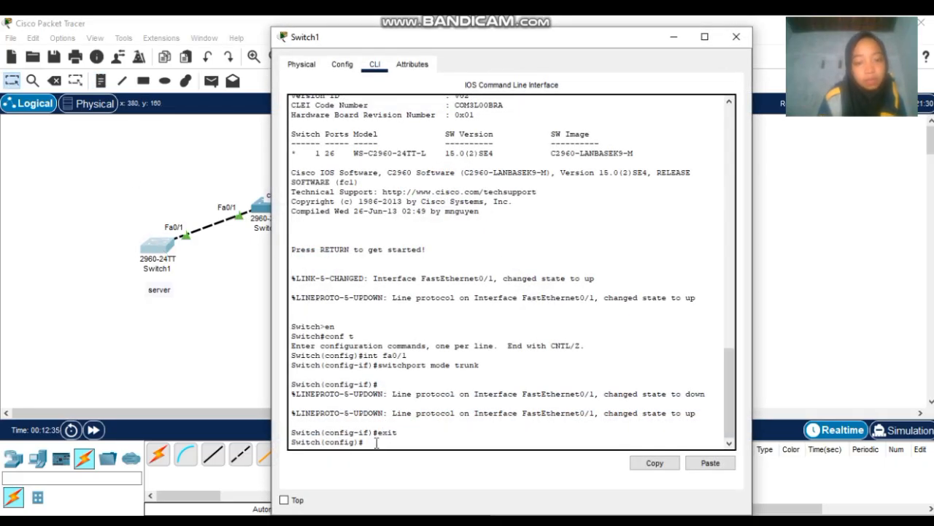
type("vtp mo")
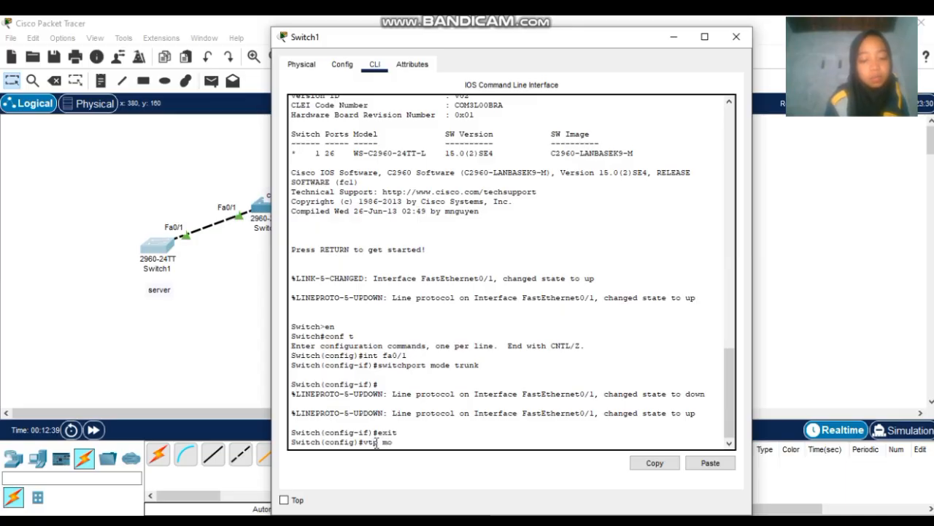
type("de serv")
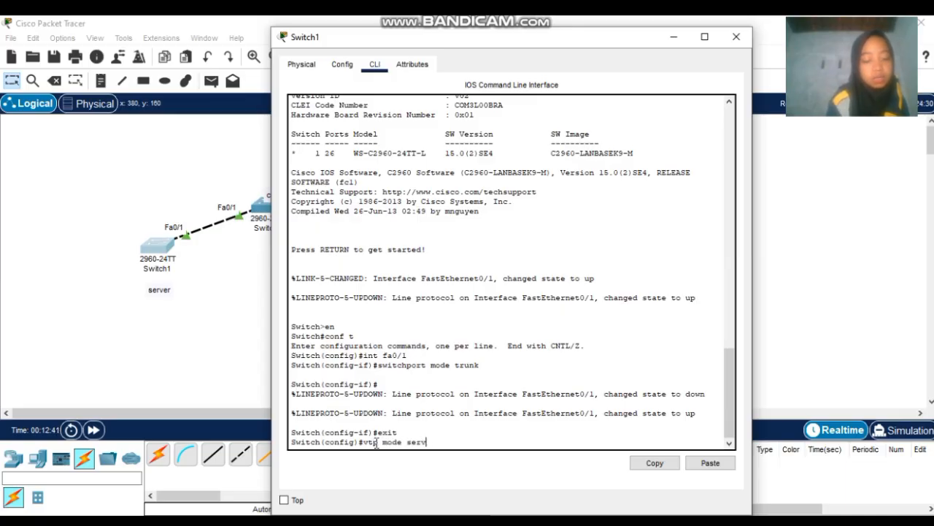
type("er")
key("Return")
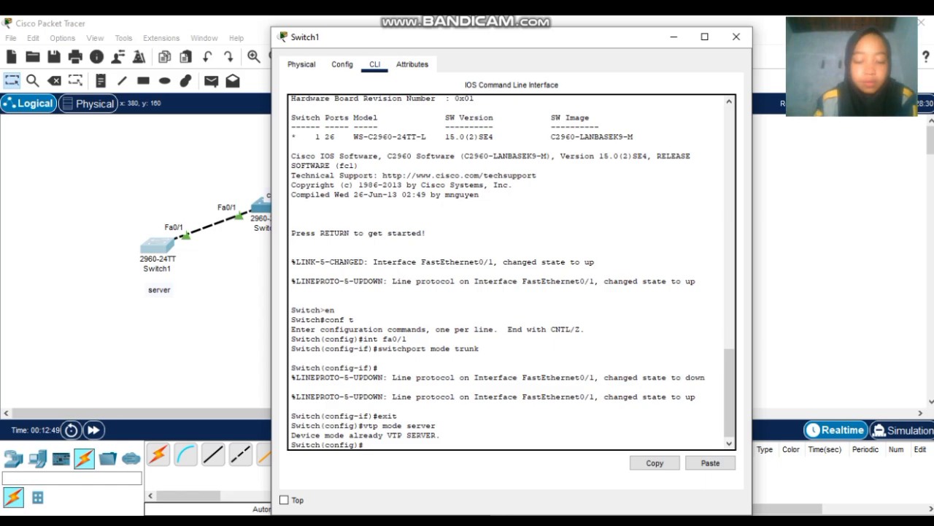
type("vtp do")
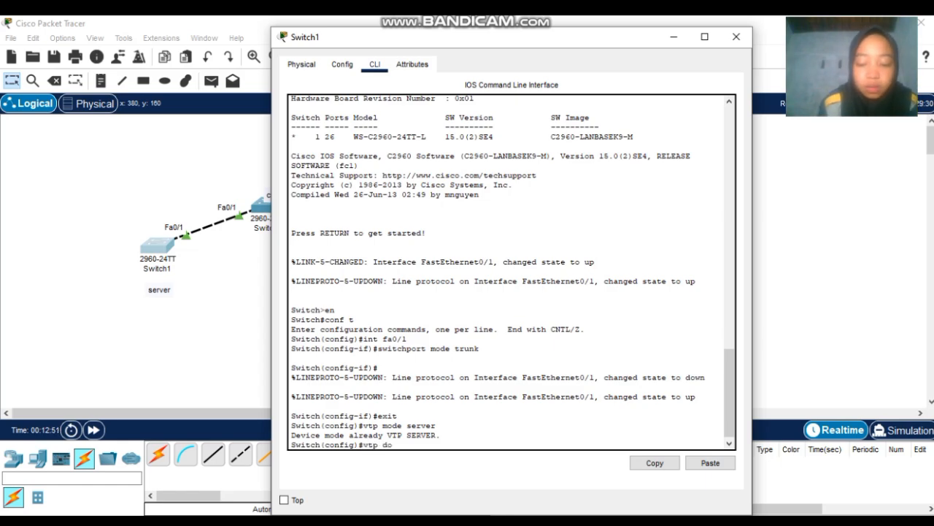
type("main se")
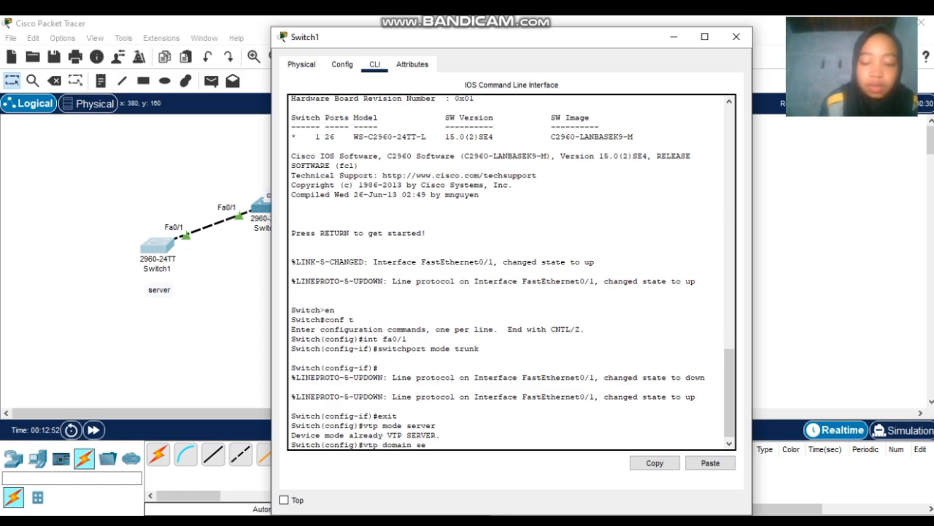
type("kolahan")
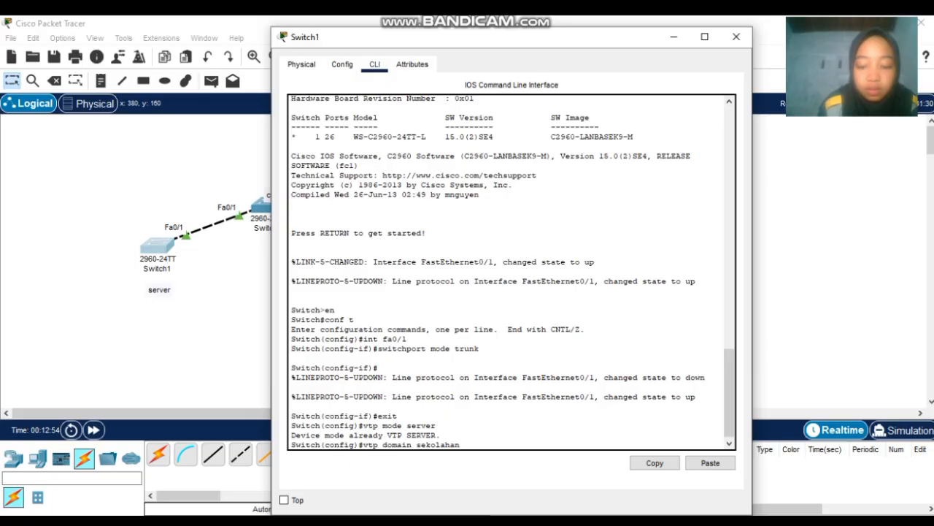
type(".i")
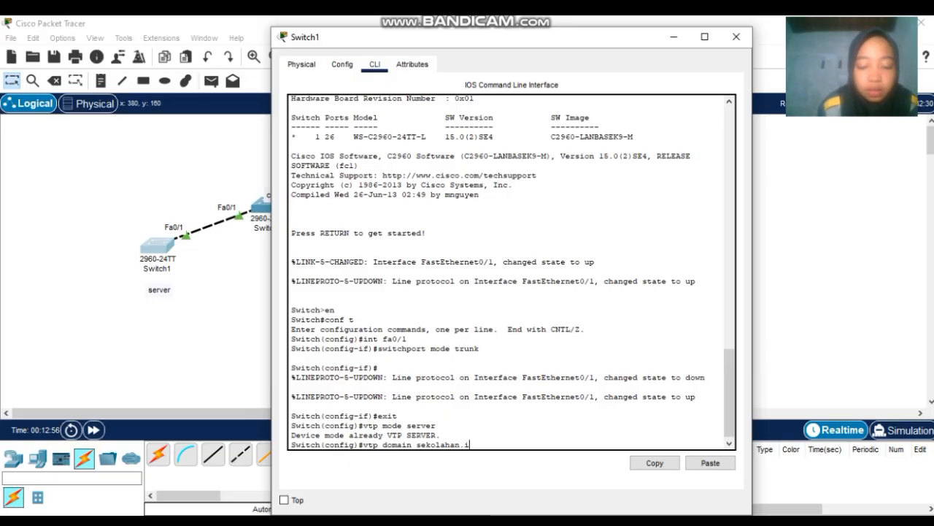
type("d.com")
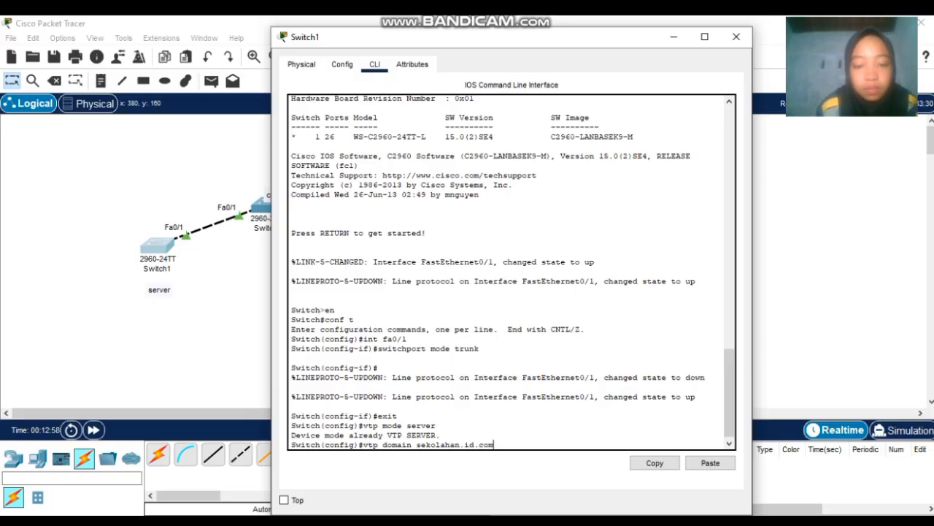
key("Return")
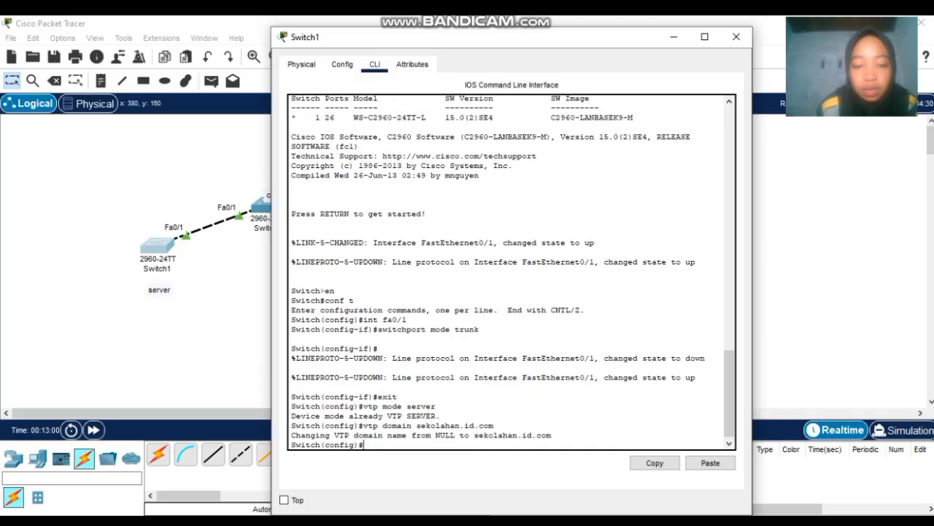
type("vtp")
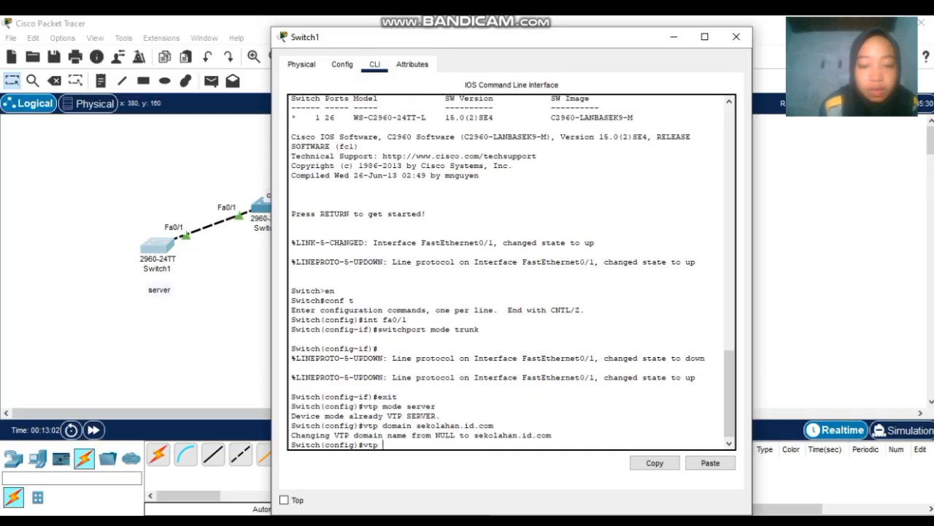
type(" passw")
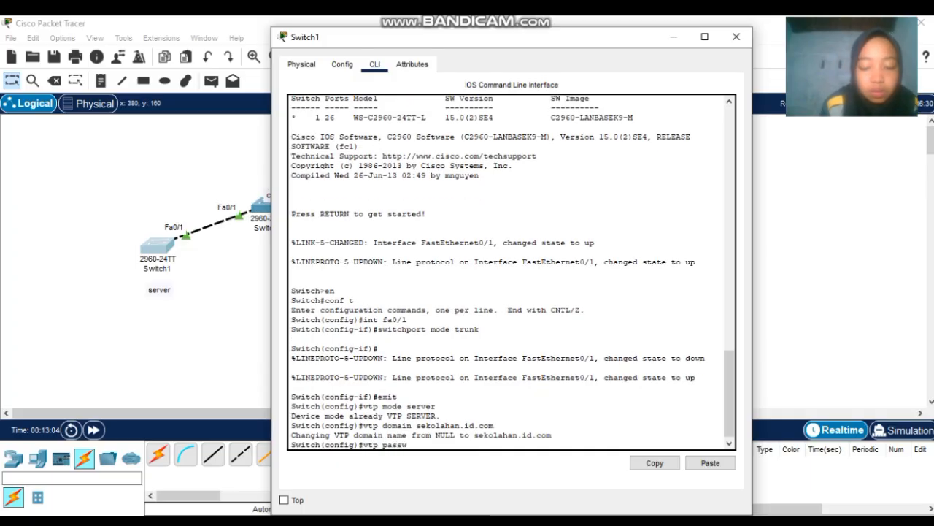
type("ord")
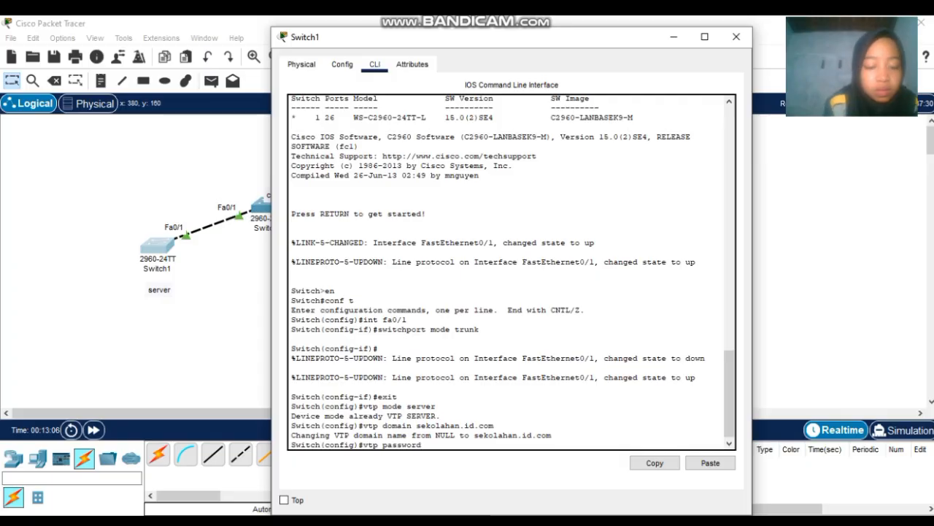
type(" 123")
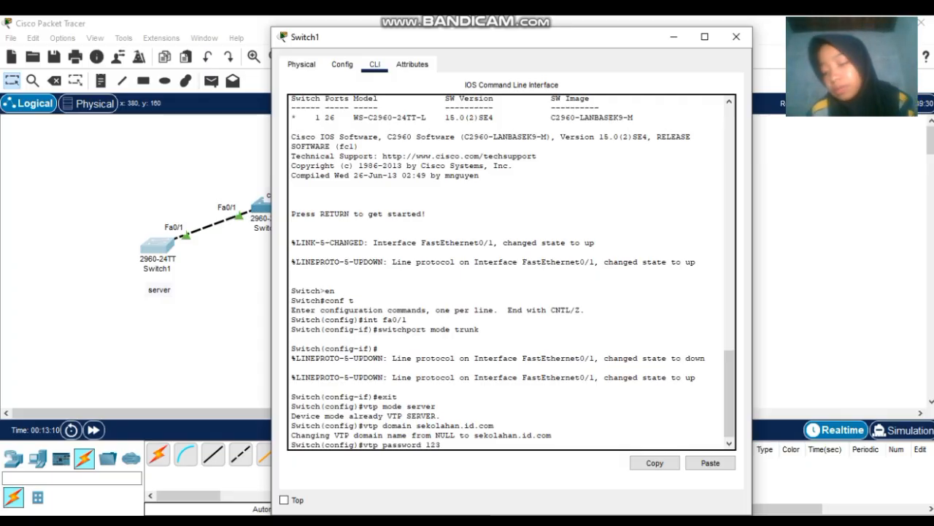
key("Return")
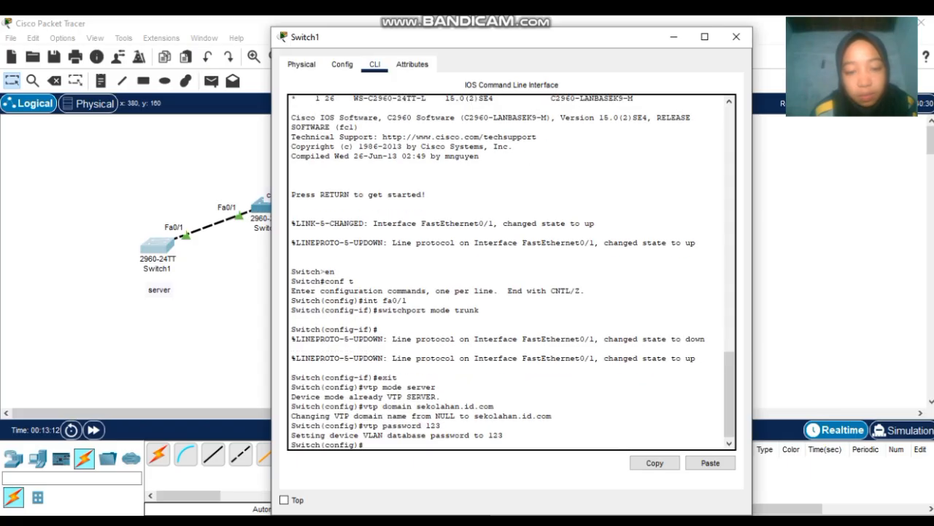
type("exit")
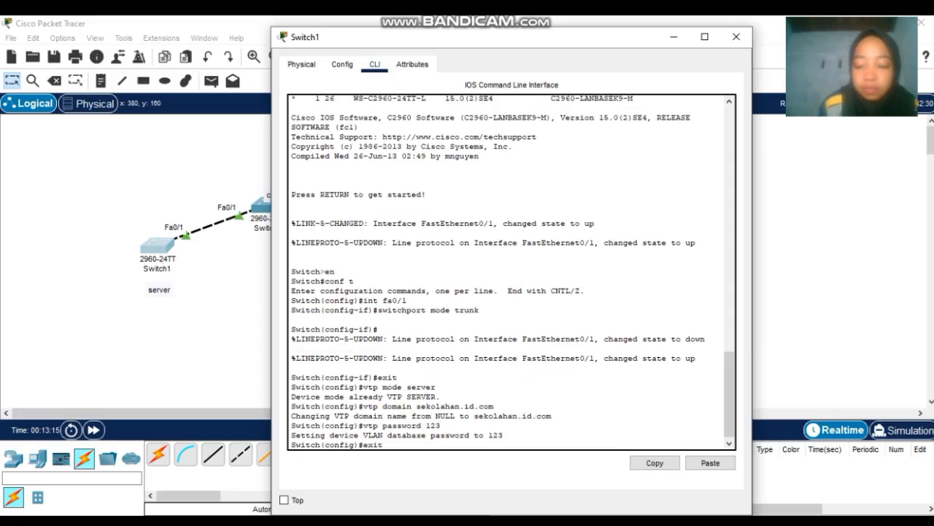
key("Return")
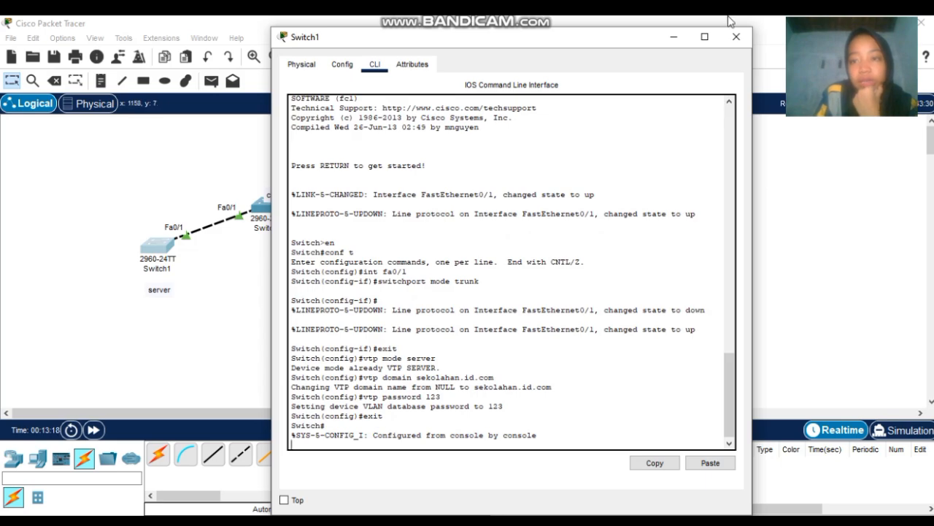
left_click(736, 38)
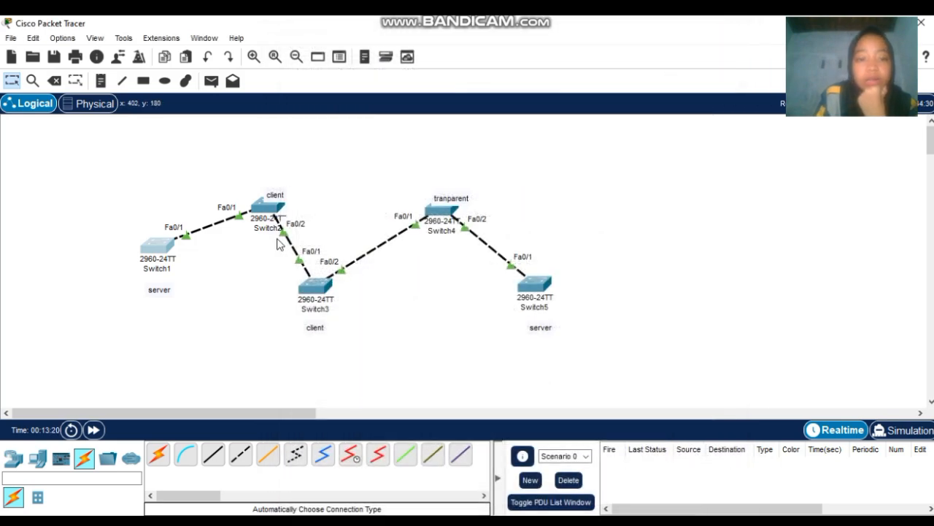
- In Switch2's CLI, leave interface range mode and set VTP mode to client
left_click(272, 210)
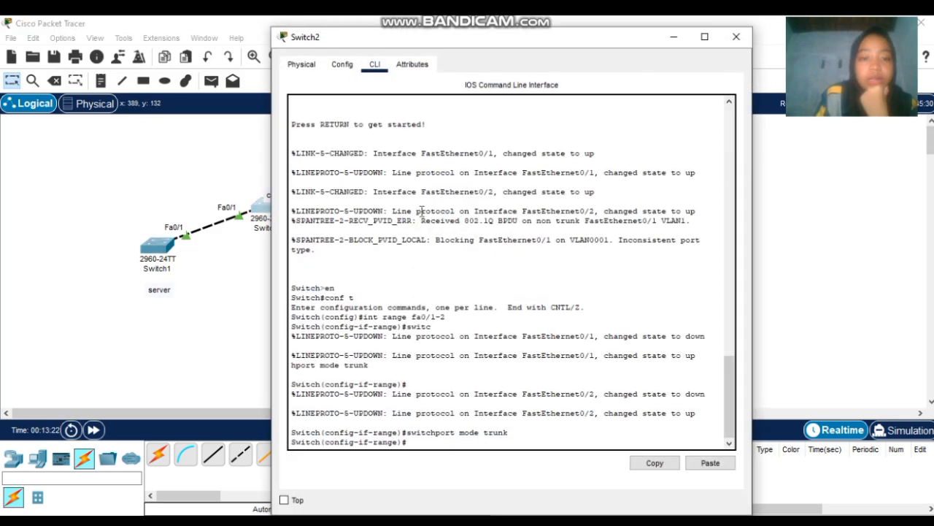
left_click(532, 438)
type("exit")
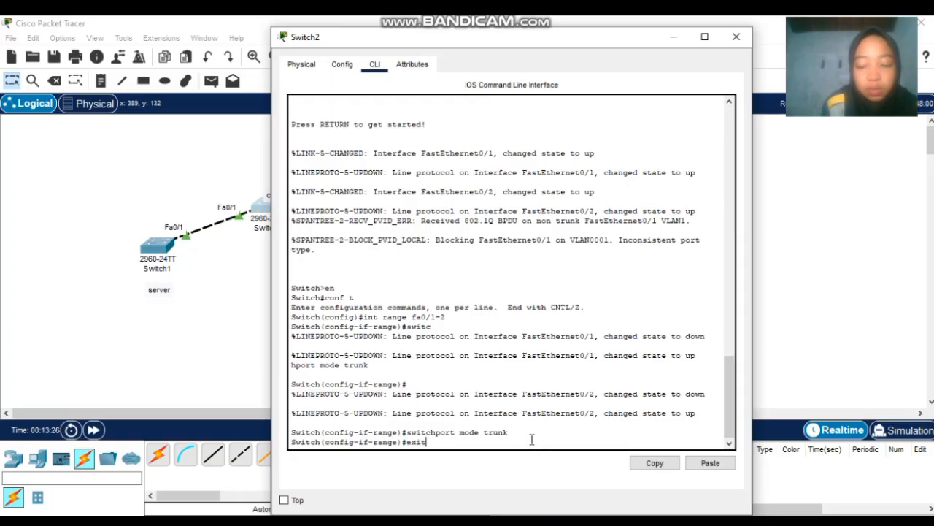
key("Return")
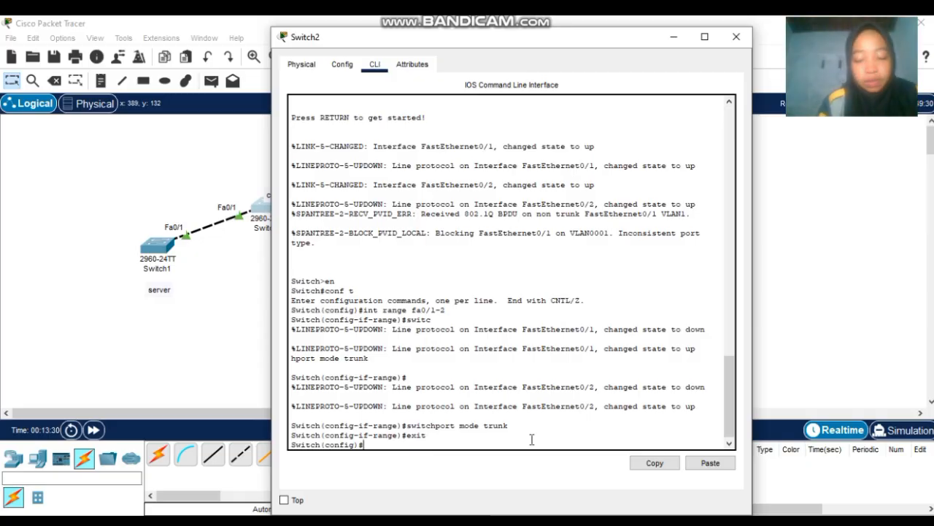
type("vtp m")
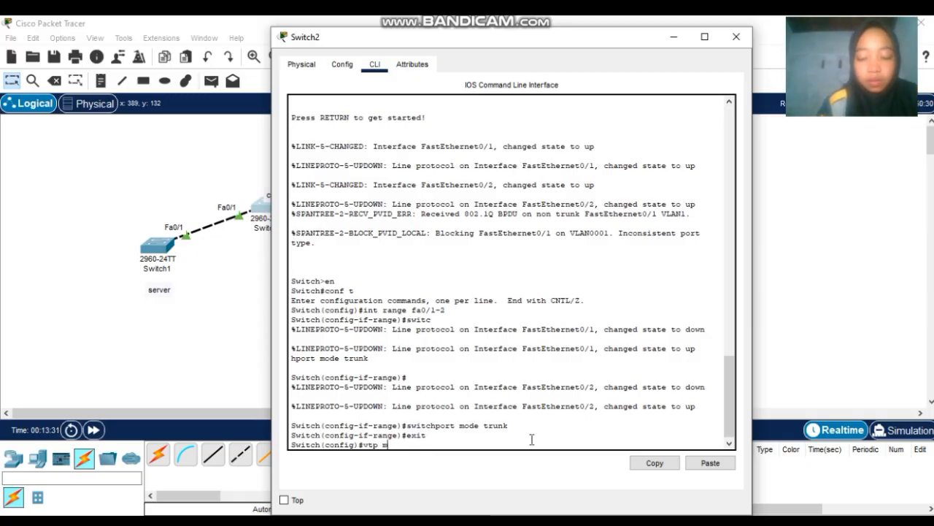
type("ode c")
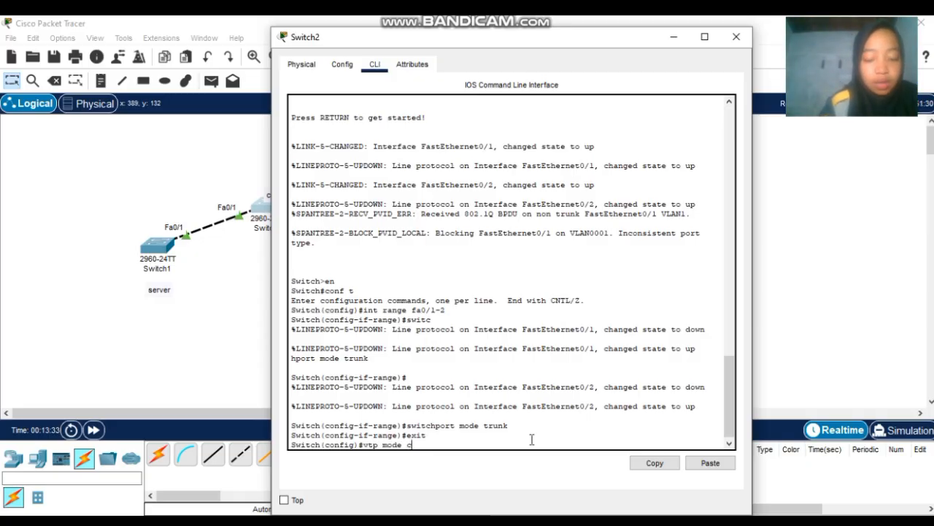
type("lient")
key("Return")
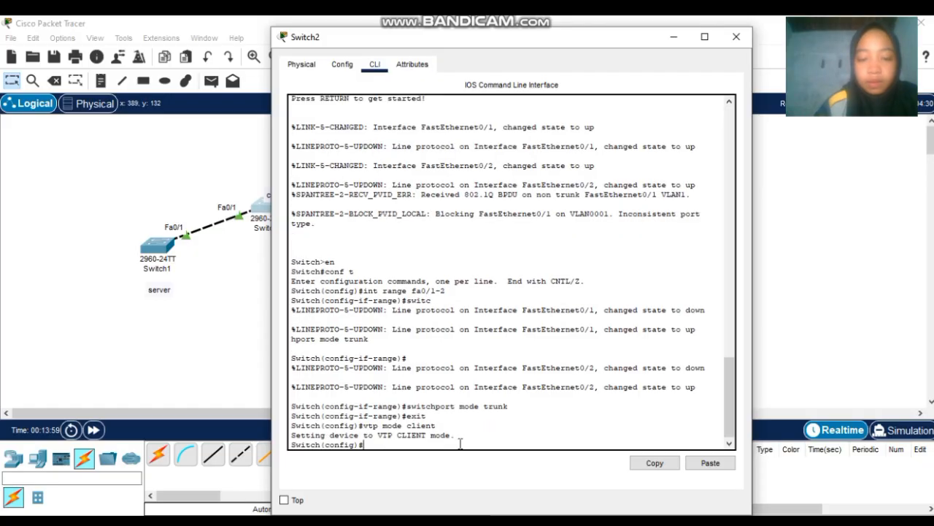
- Set Switch2's VTP domain to sekolahan.id.com and its VTP password, then close the console
type("v")
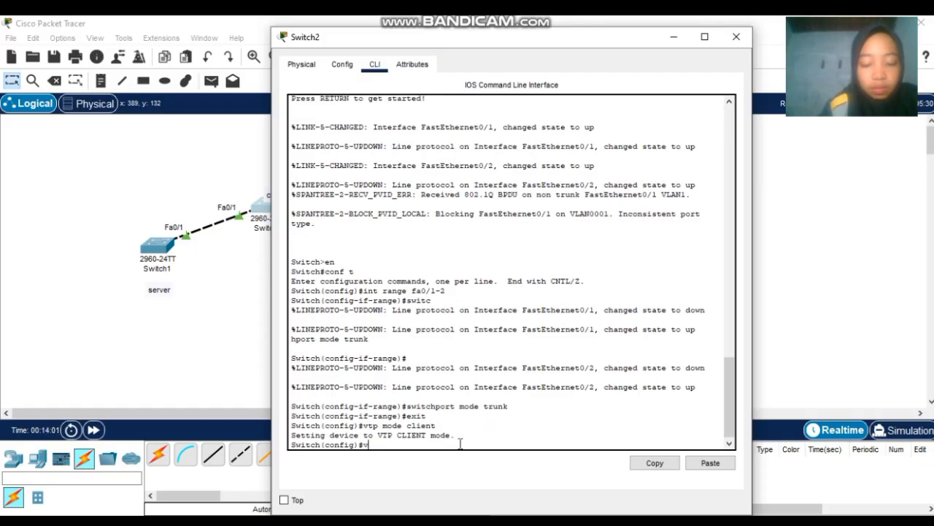
type("tp dom")
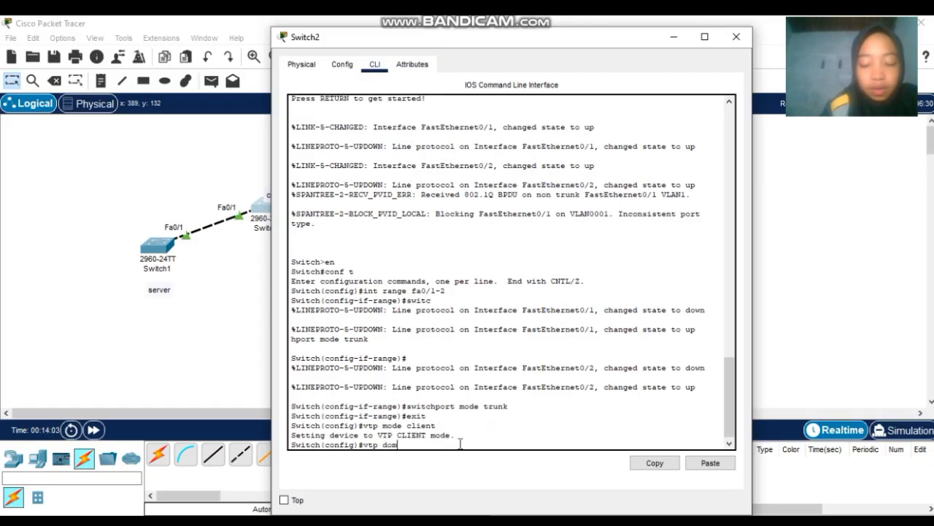
type("ain seko")
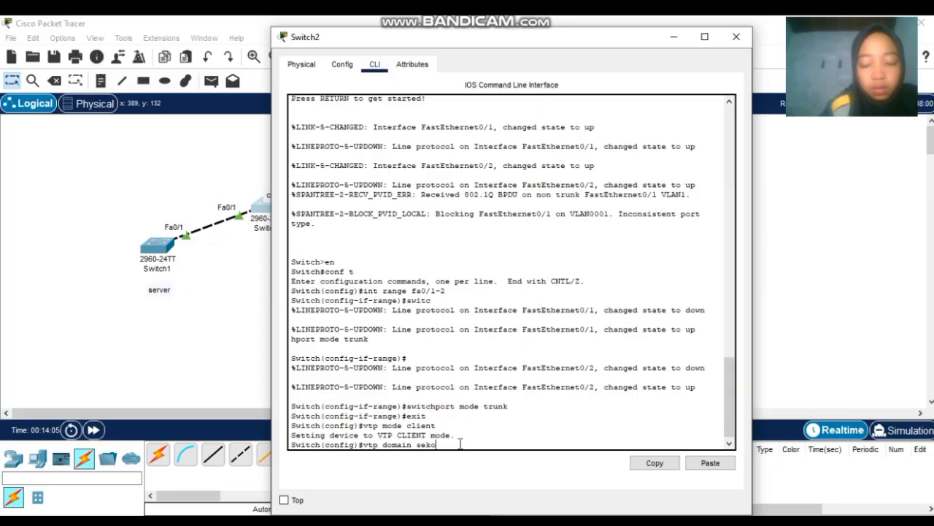
type("lahan.id")
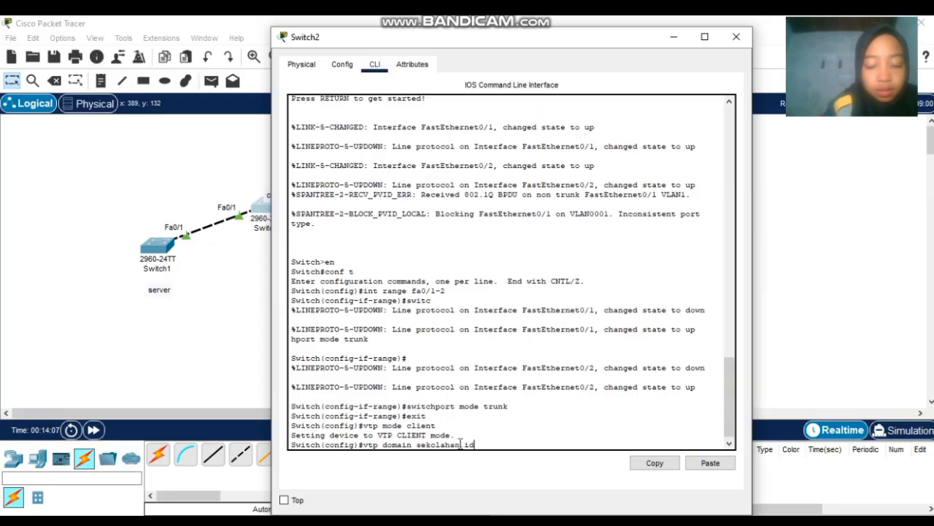
type(".com")
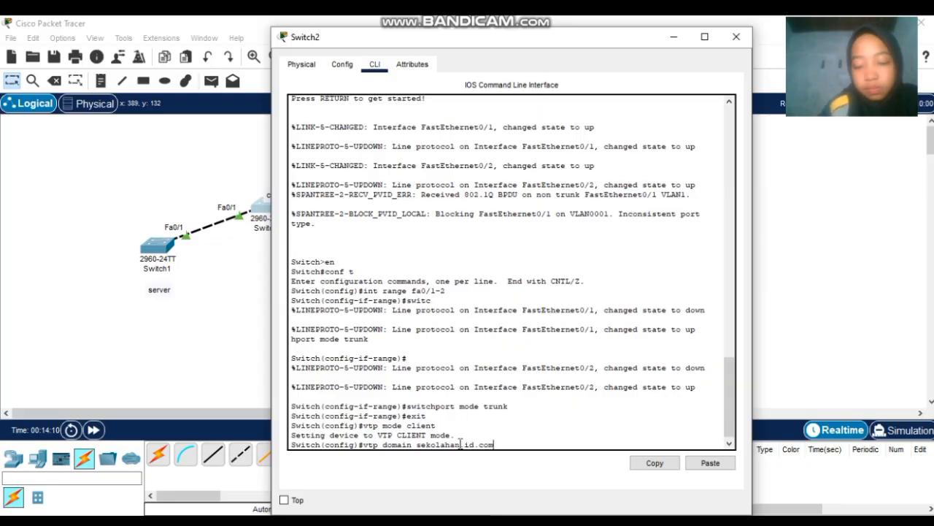
key("Return")
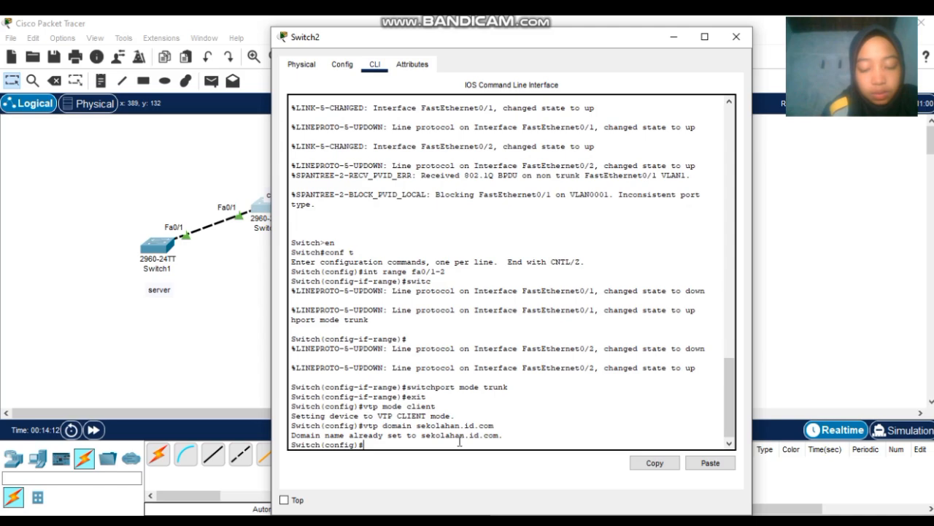
type("vtp pas")
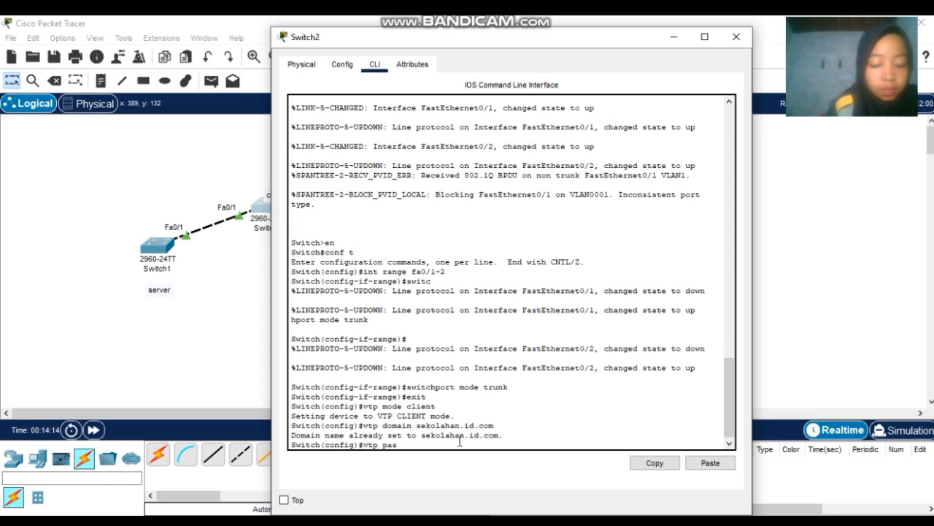
type("sword")
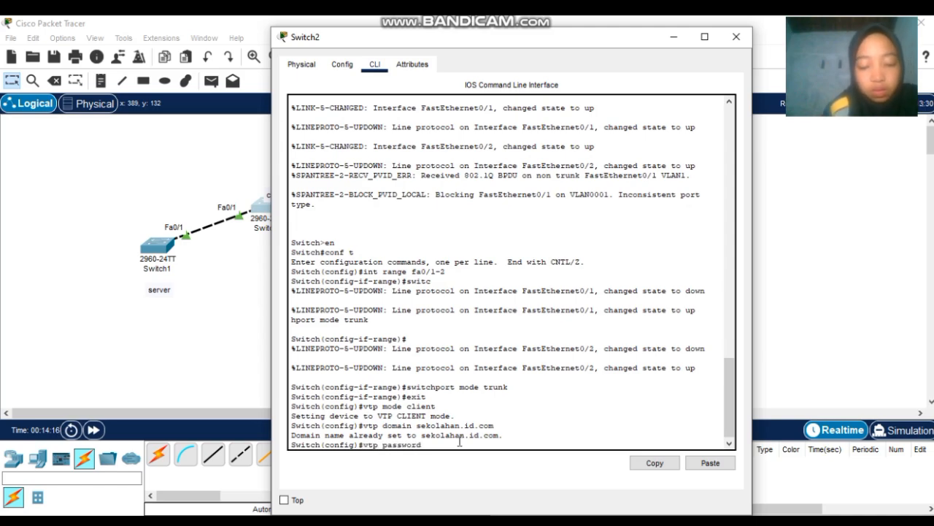
type(" i2")
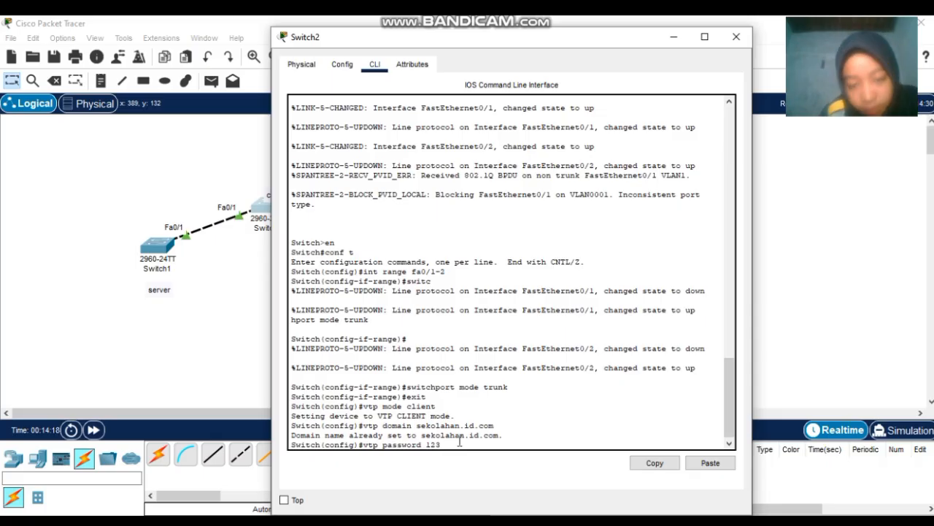
type("3")
key("Return")
type("e")
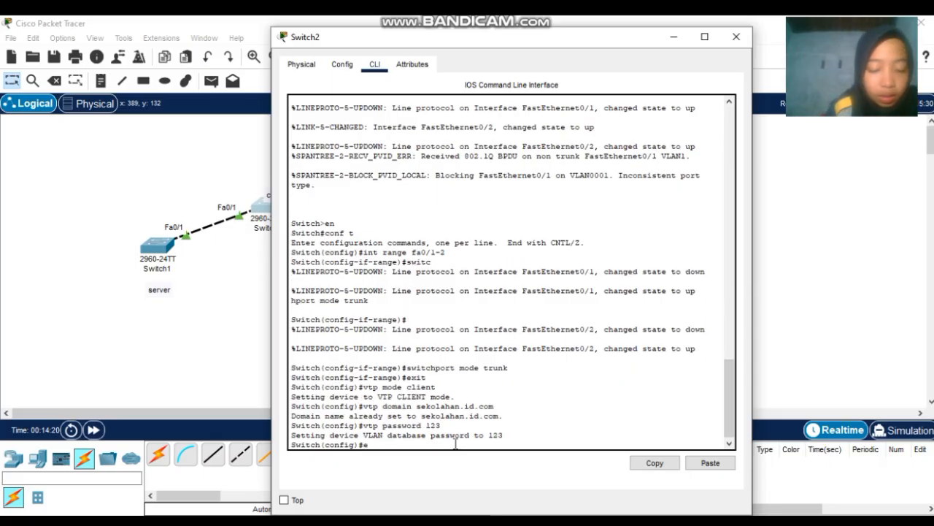
type("xit")
key("Return")
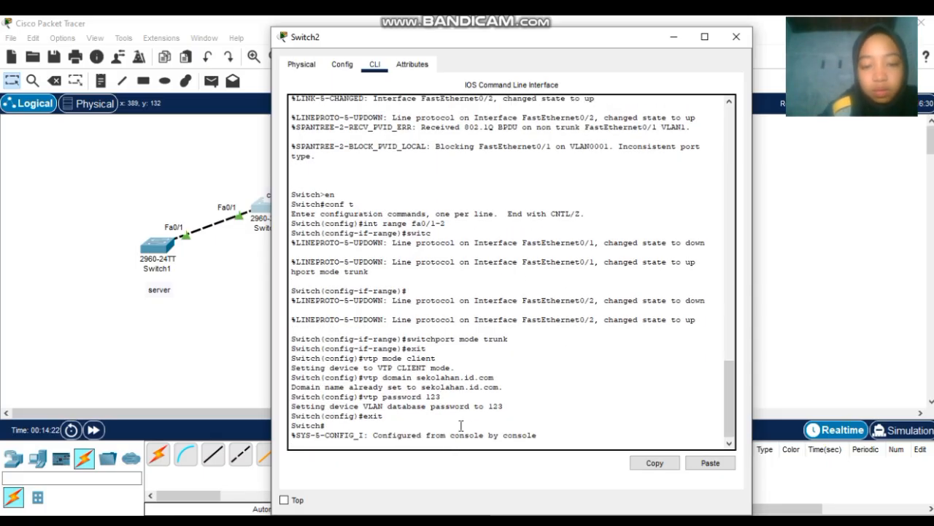
left_click(738, 38)
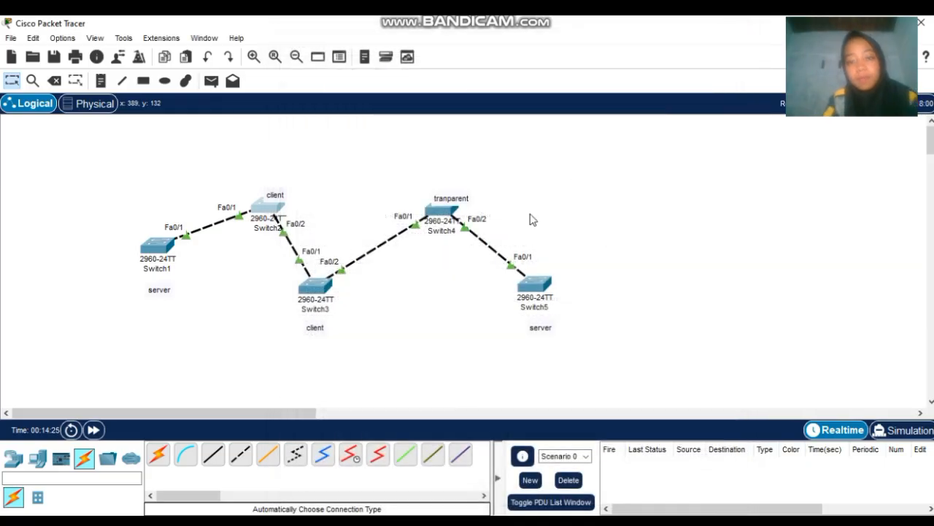
- In Switch3's CLI, leave interface range mode and set VTP mode to client
left_click(315, 292)
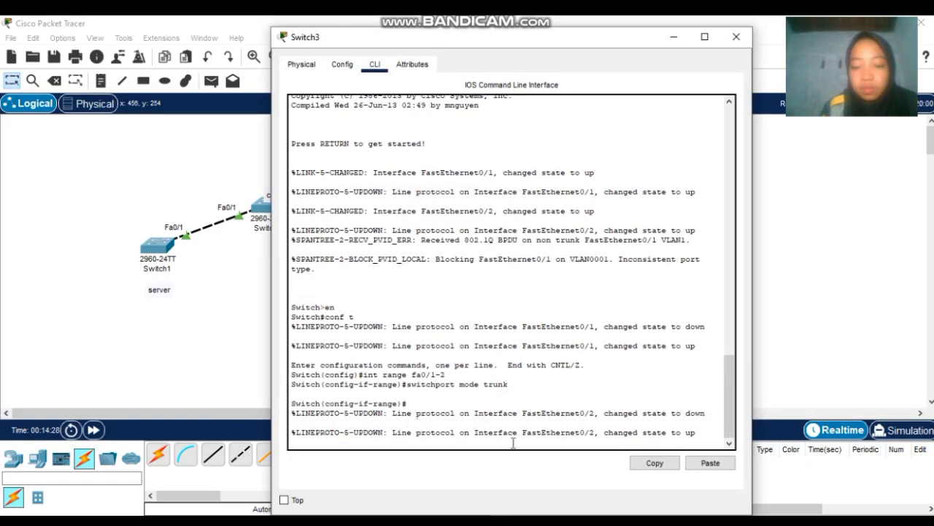
key("Return")
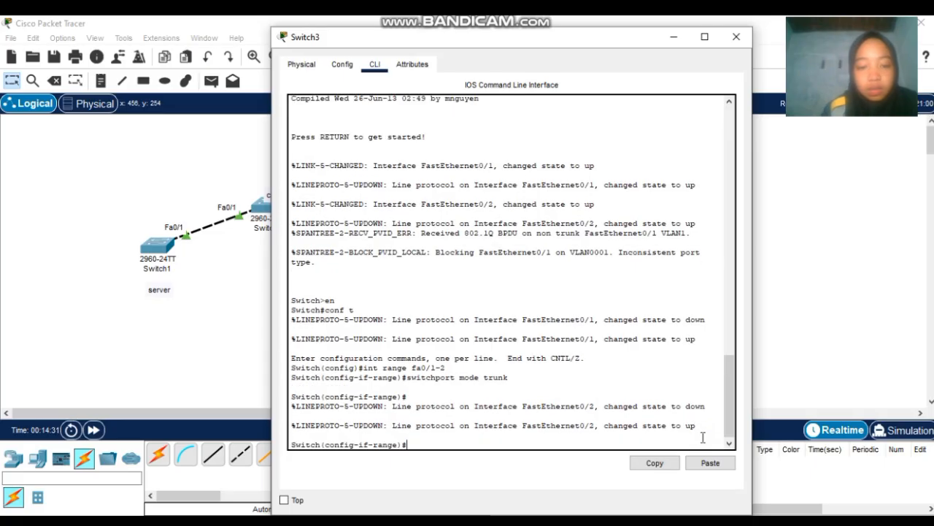
type("exit")
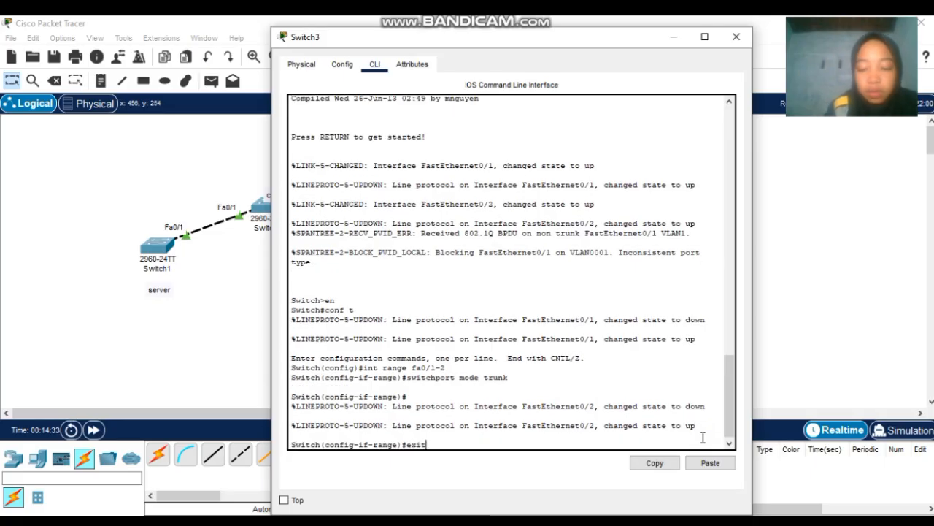
key("Return")
type("vtp")
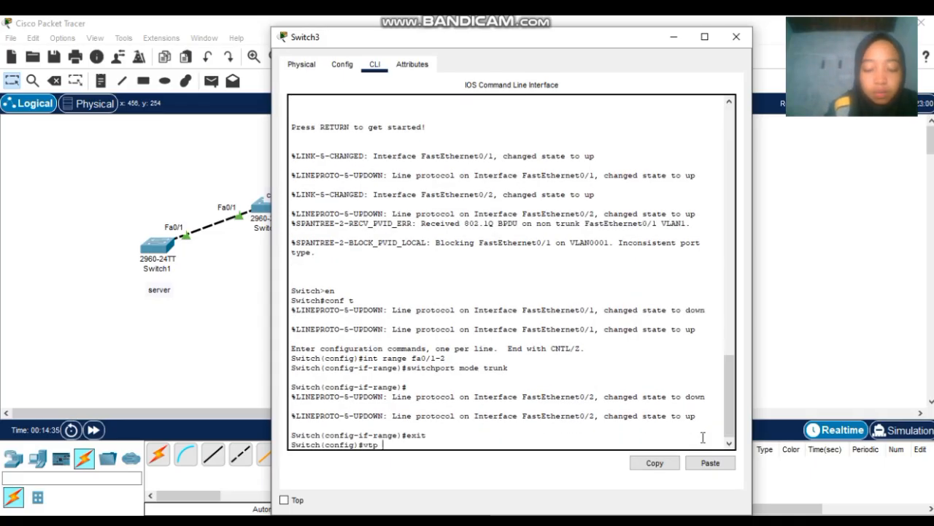
type(" mode c")
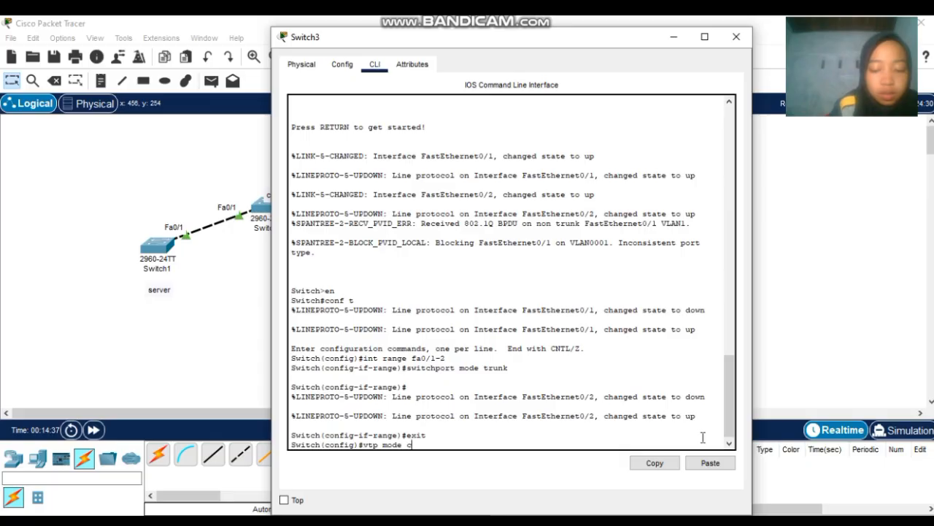
type("lient")
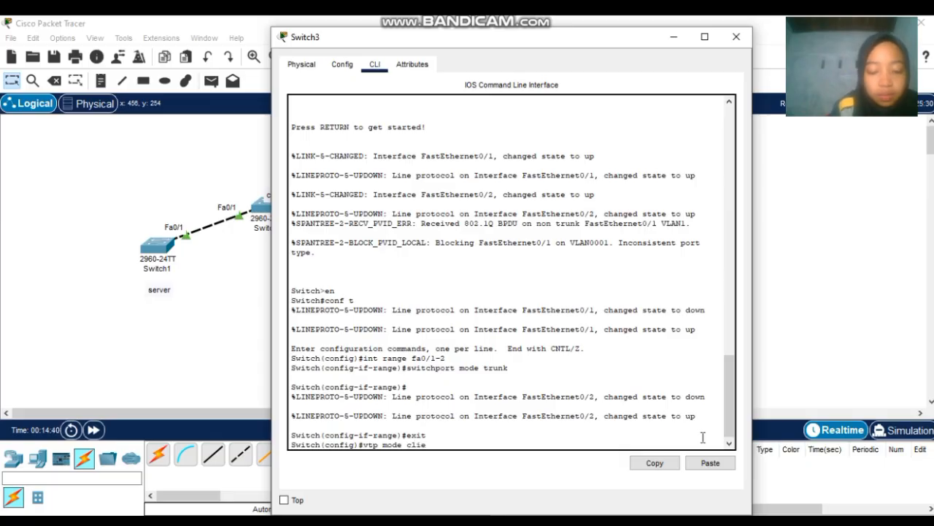
key("Return")
- Join Switch3 to VTP domain sekolahan.id.com with the VTP password, then close its console
type("v")
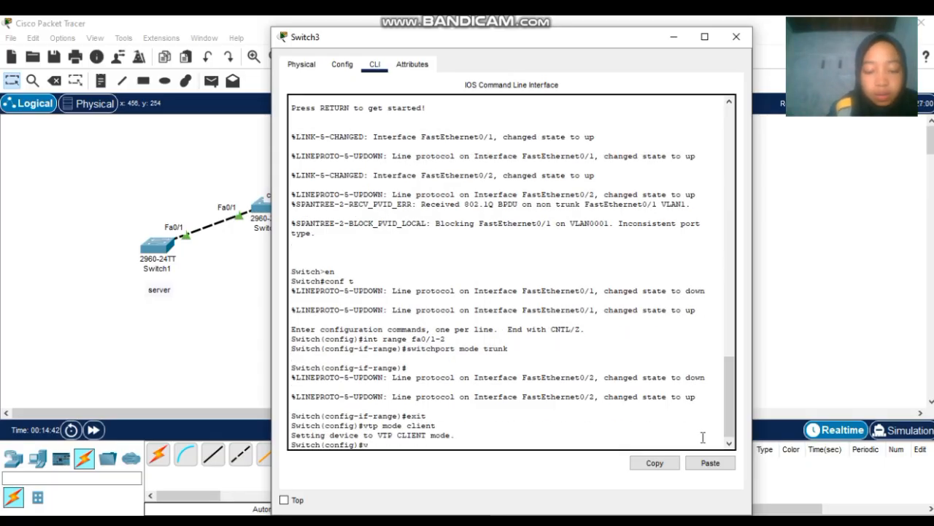
type("tp domain")
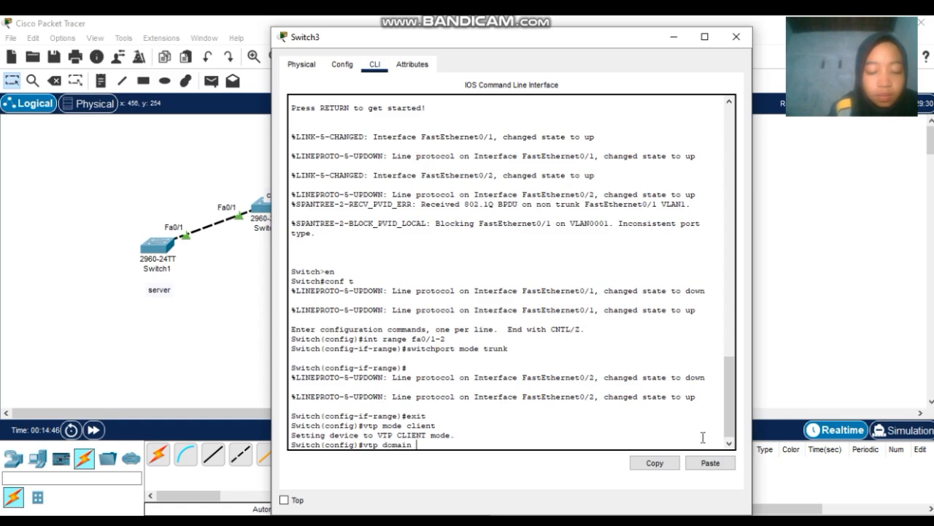
type(" sekolahan.")
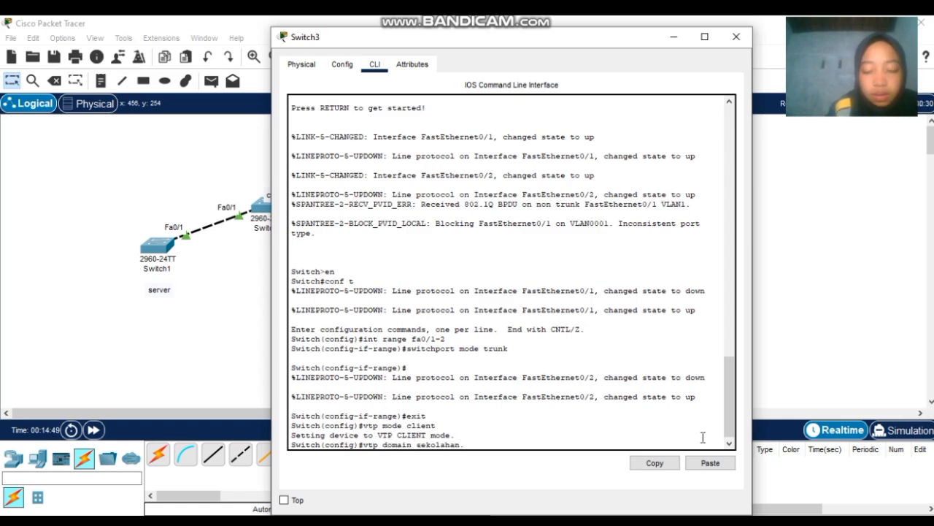
type("id.com")
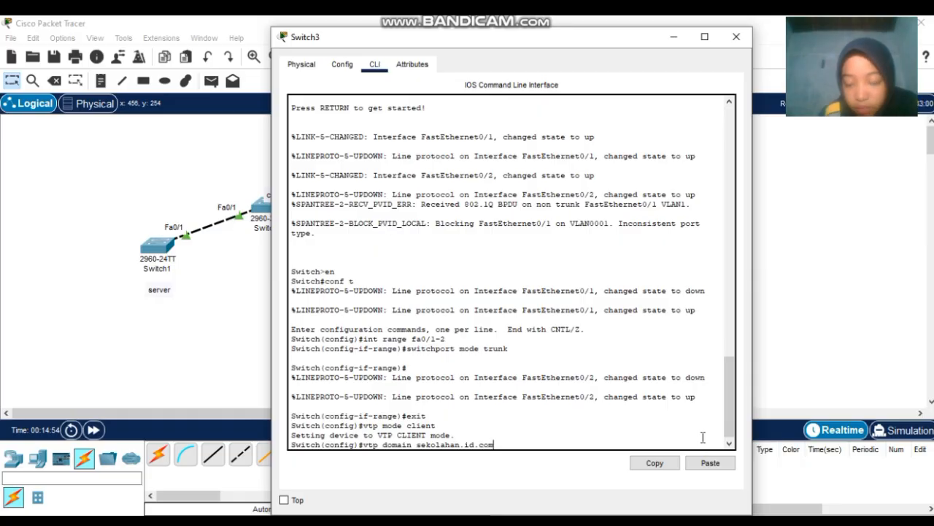
key("Return")
type("vtp")
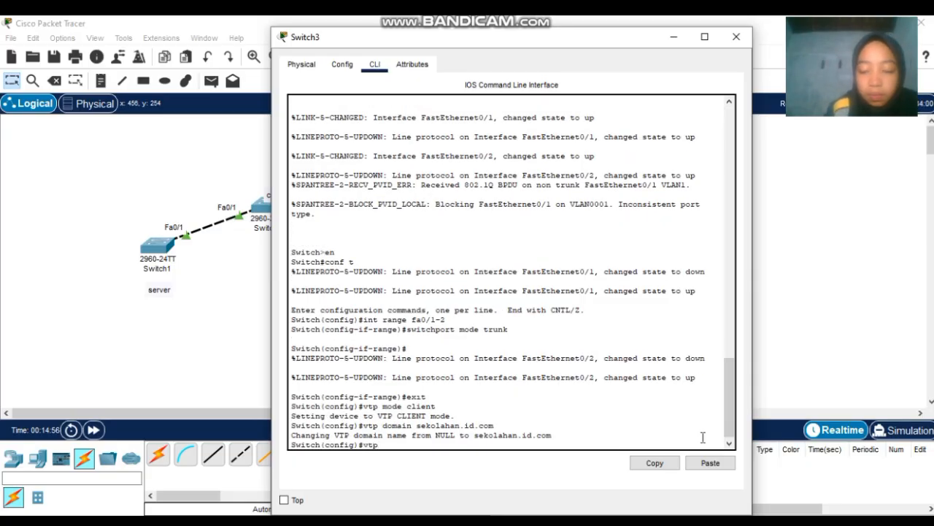
type(" passwo")
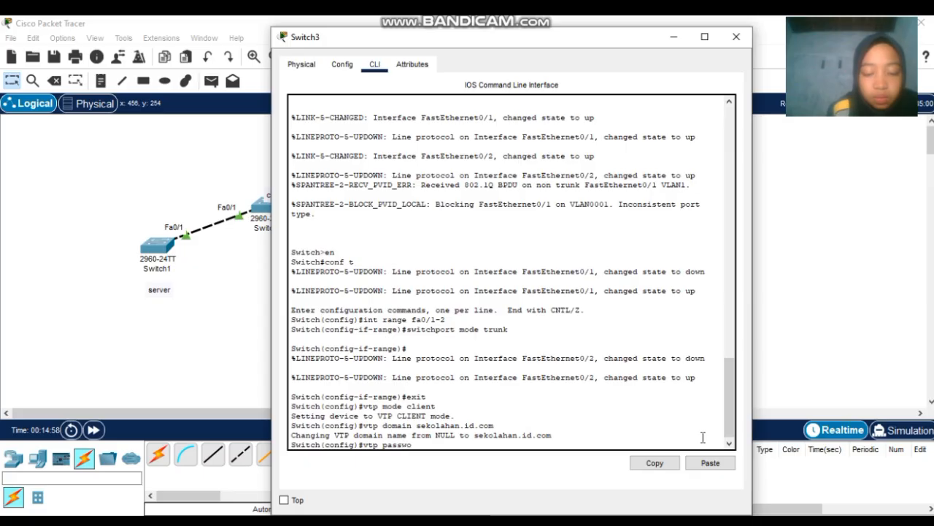
type("rd 123")
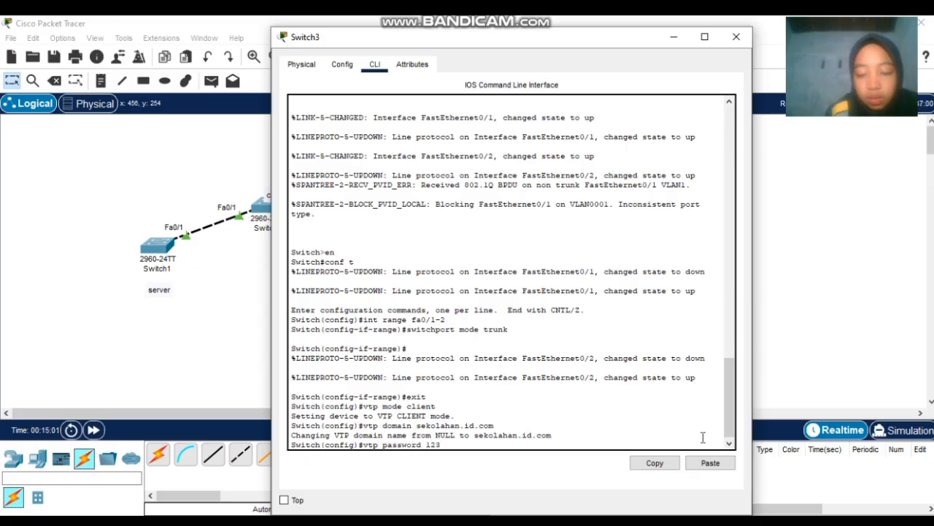
key("Return")
type("e")
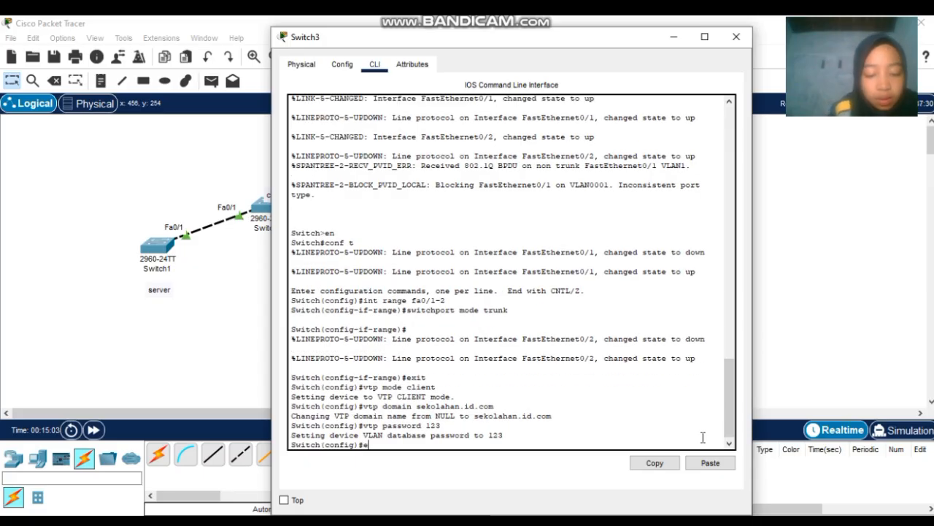
type("x")
key("Return")
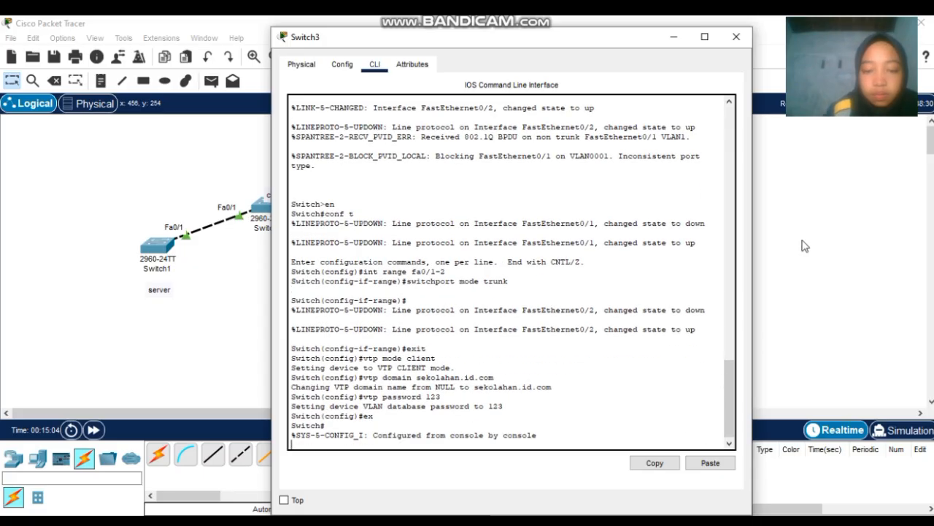
left_click(737, 37)
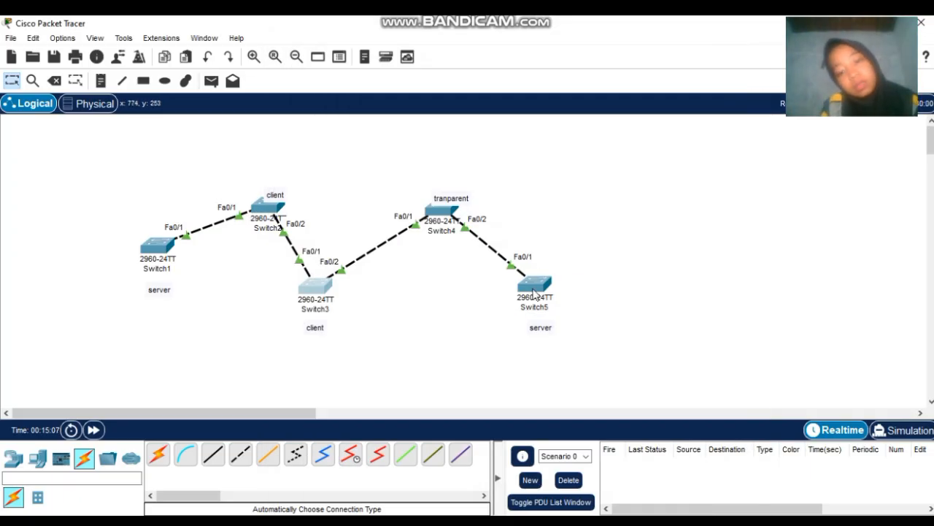
- Put Switch4 in VTP transparent mode, correcting the misspelled command
left_click(451, 209)
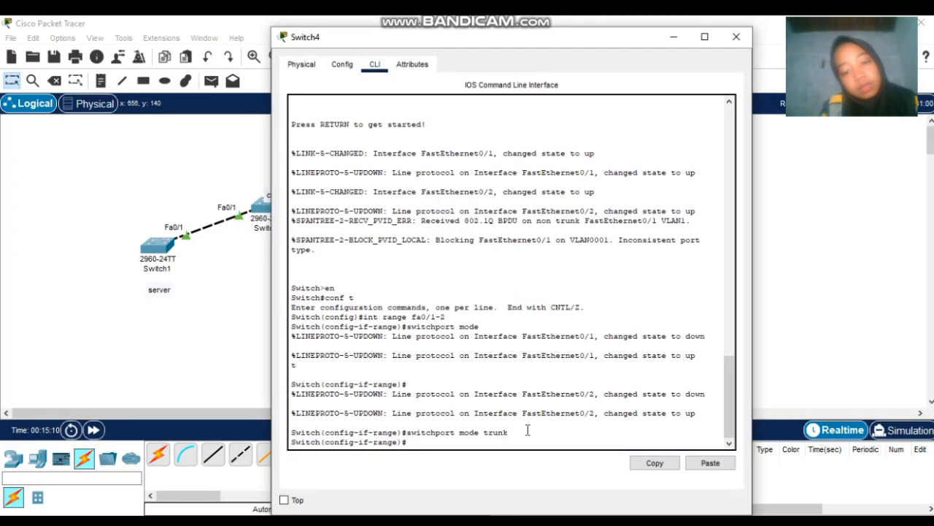
type("ex")
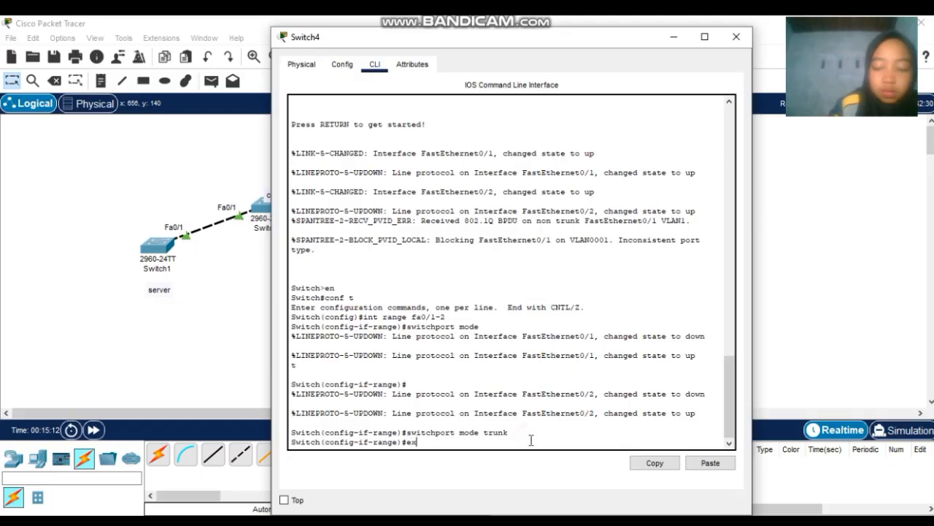
key("Return")
type("vtp mo")
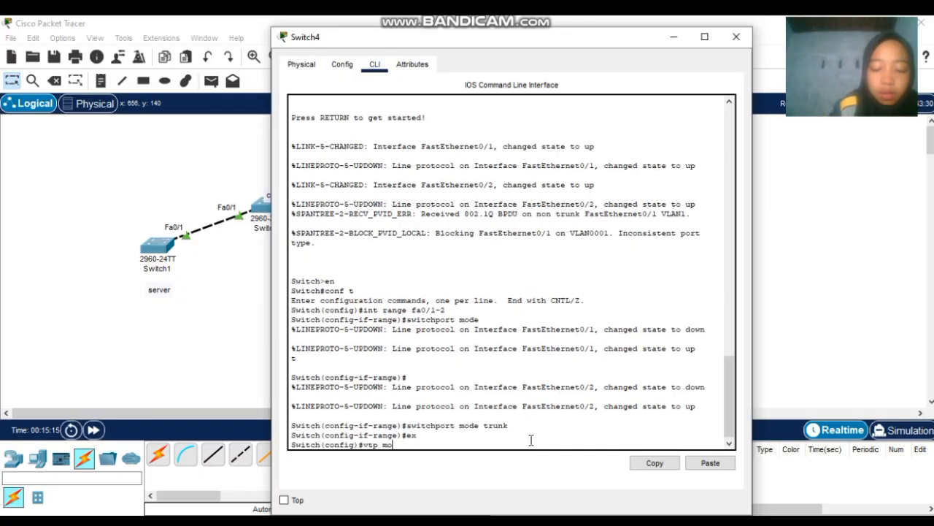
type("de trans")
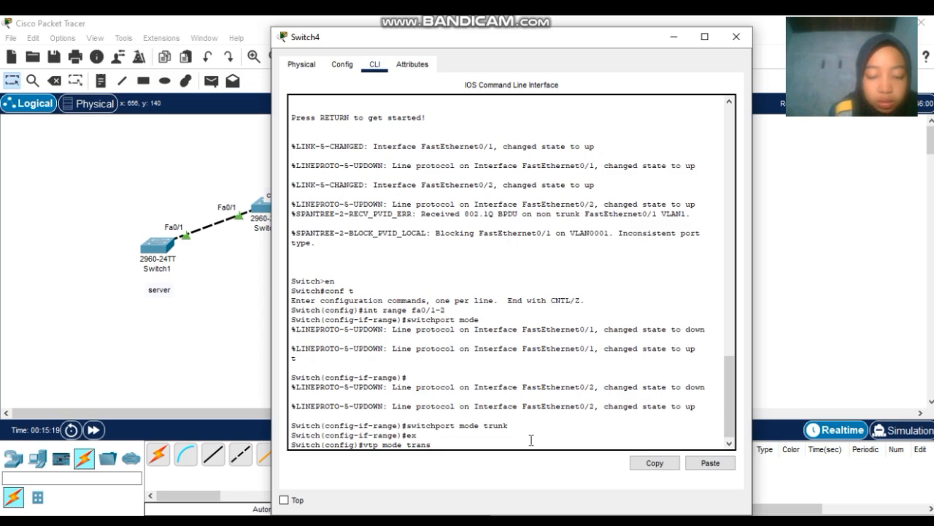
type("arent")
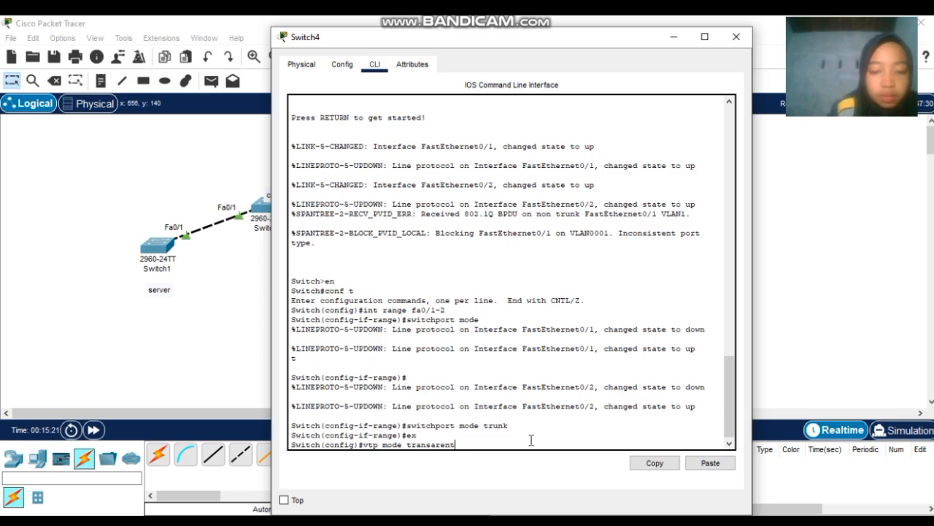
key("Return")
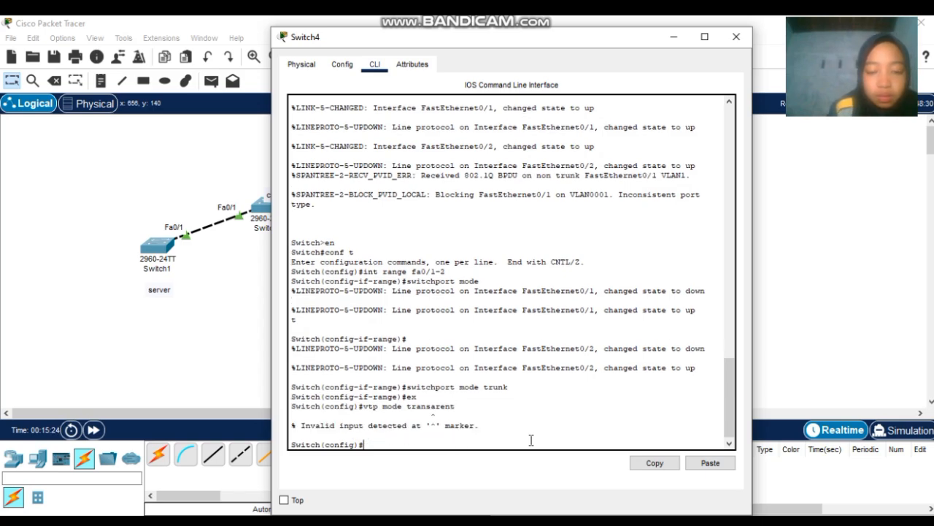
key("Up")
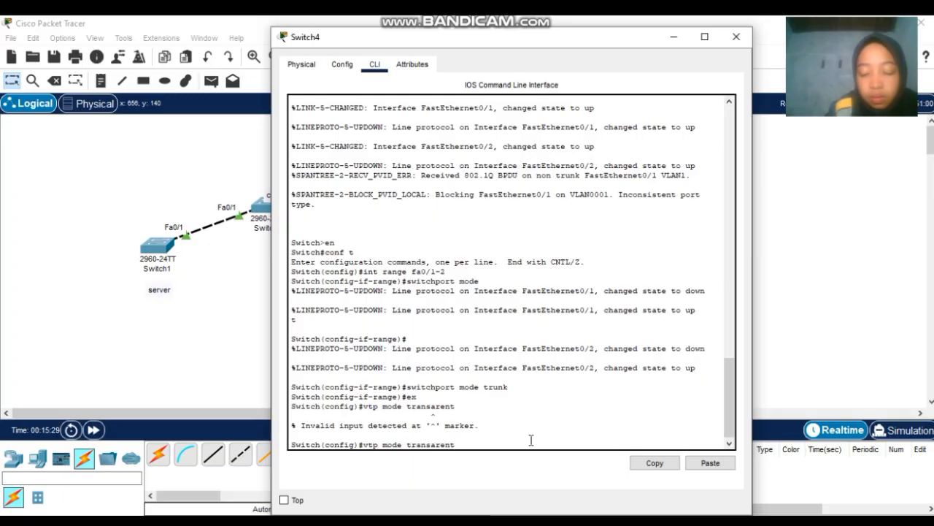
key("Left")
key("Left")
key("Left")
key("Left")
key("Left")
key("Left")
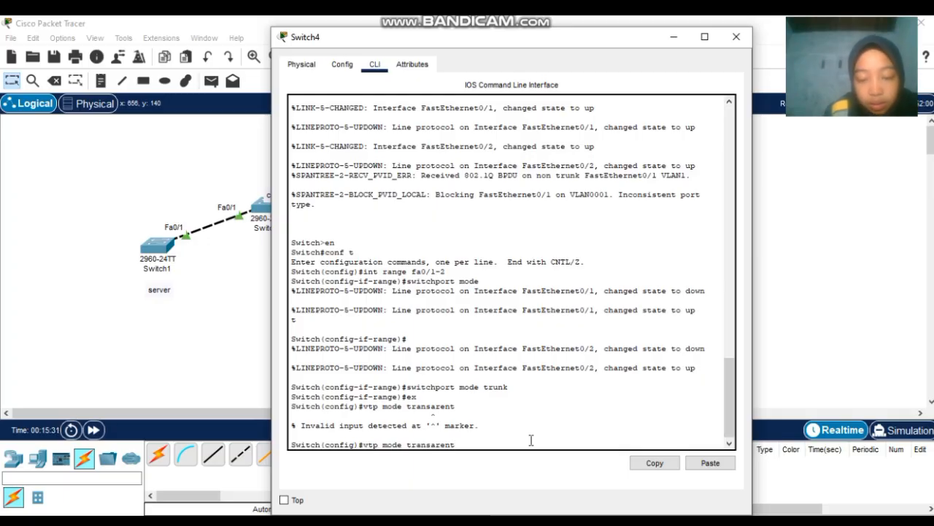
type("p")
key("Return")
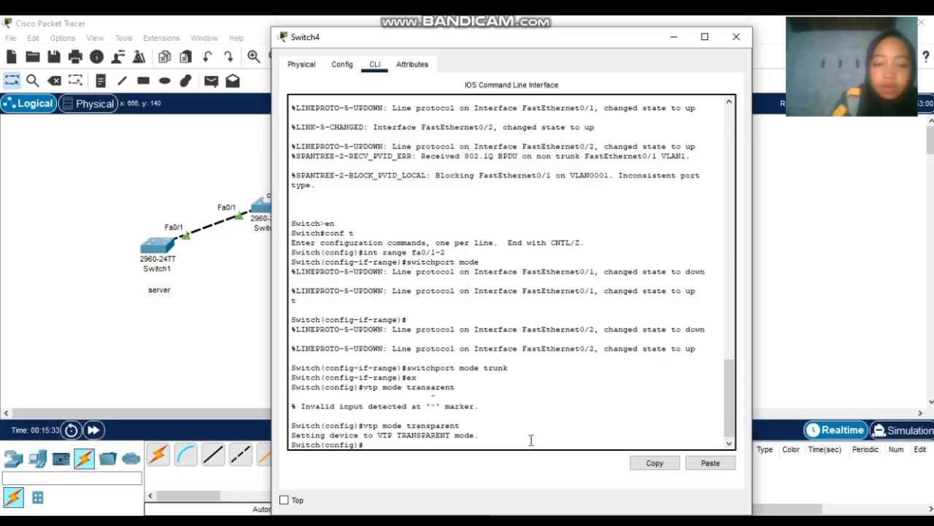
- Set Switch4's VTP domain to sekolahan.id.com and its VTP password, then close its window
type("vtp")
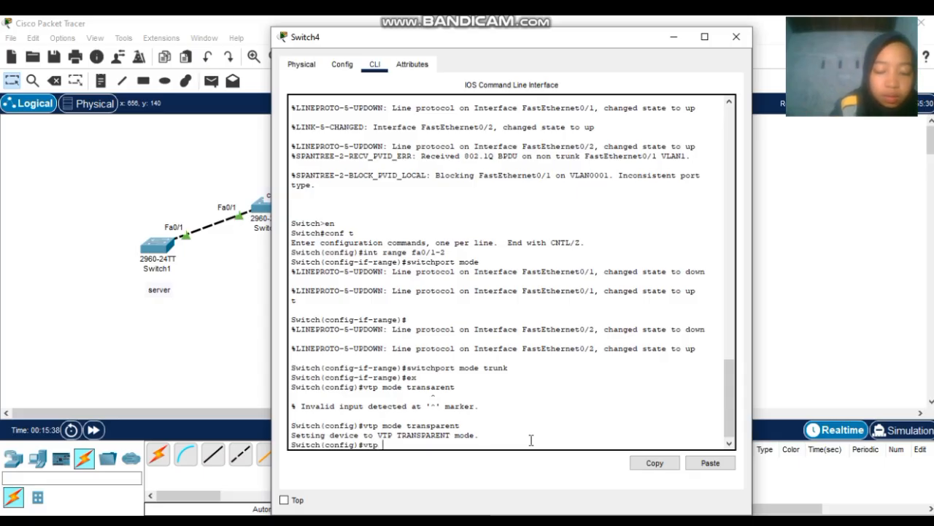
type(" domain se")
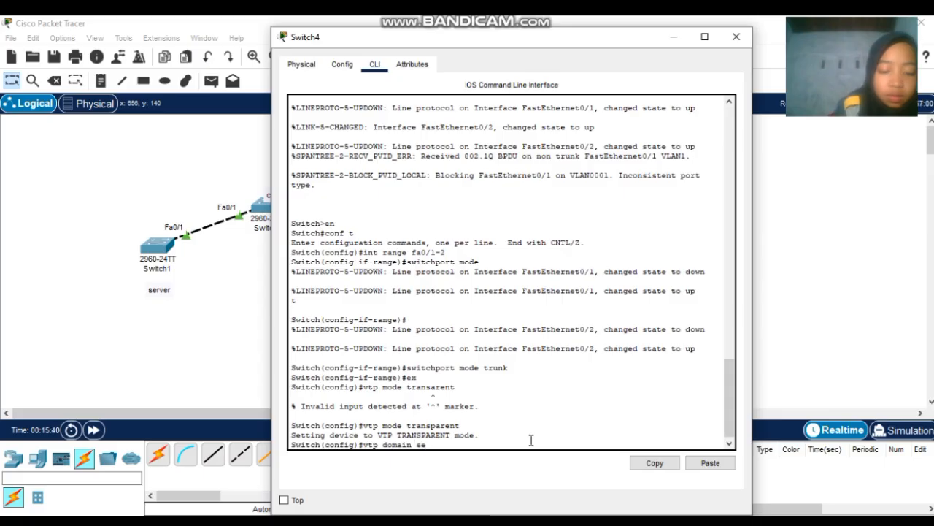
type("kolahan.")
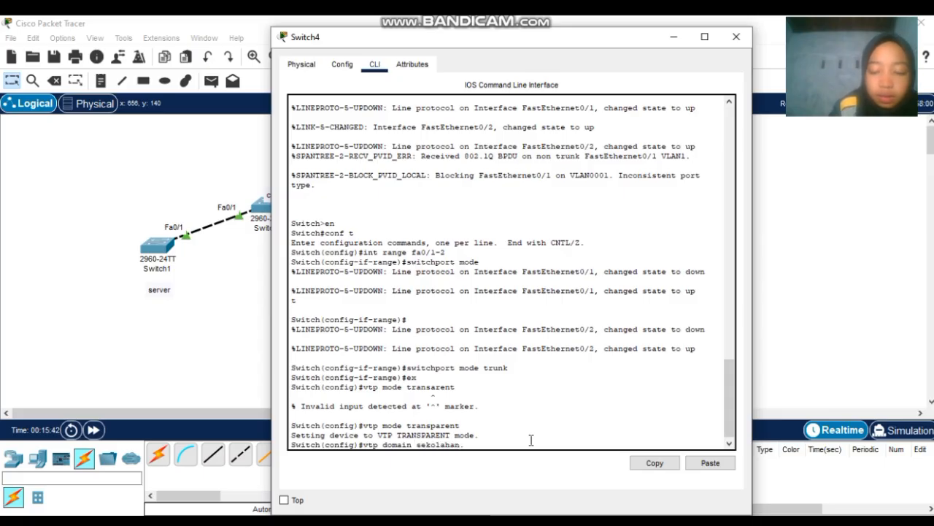
type("id.com")
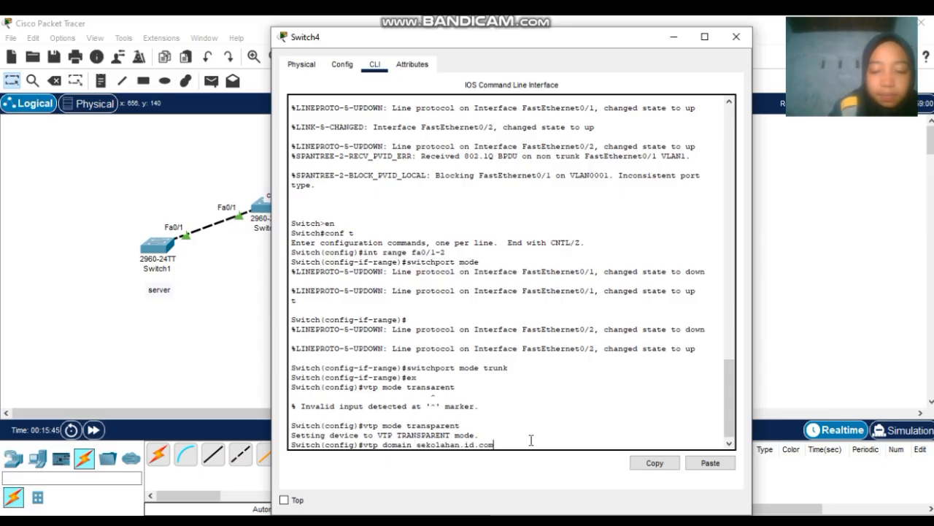
key("Return")
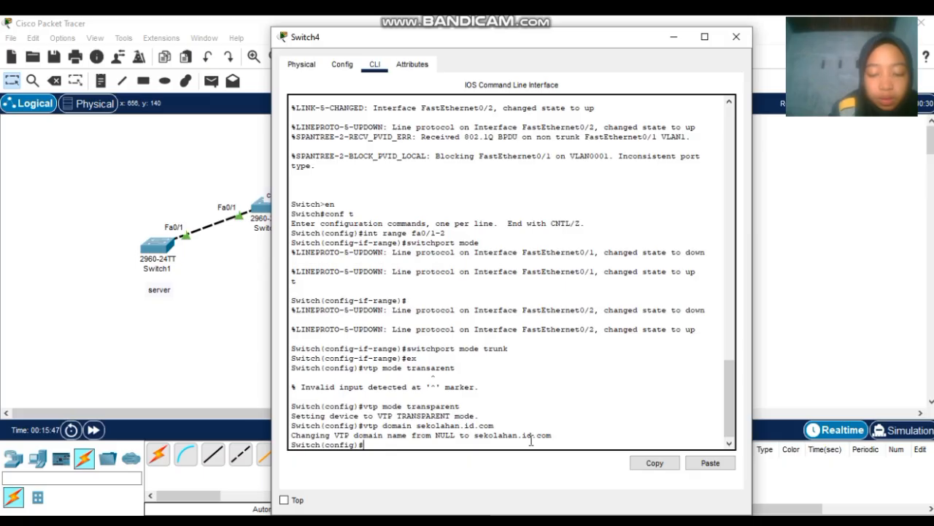
type("vtp")
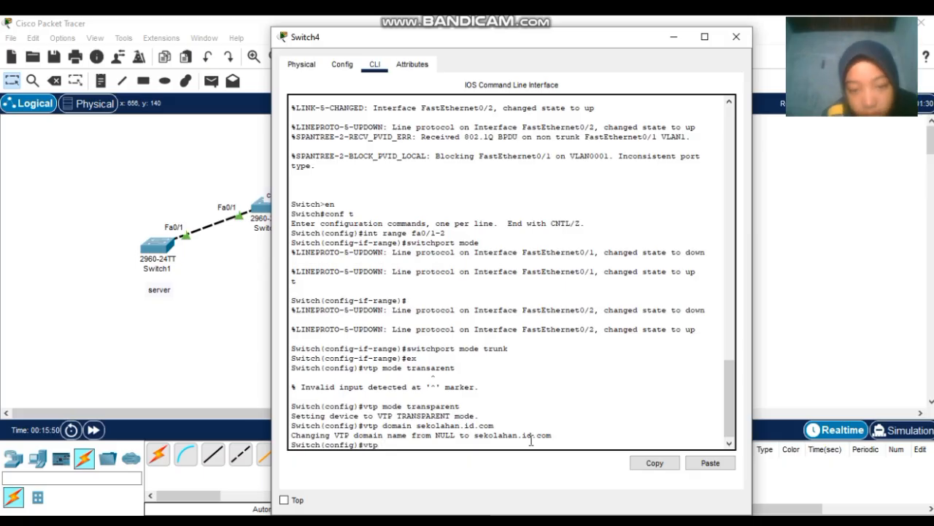
type(" passw")
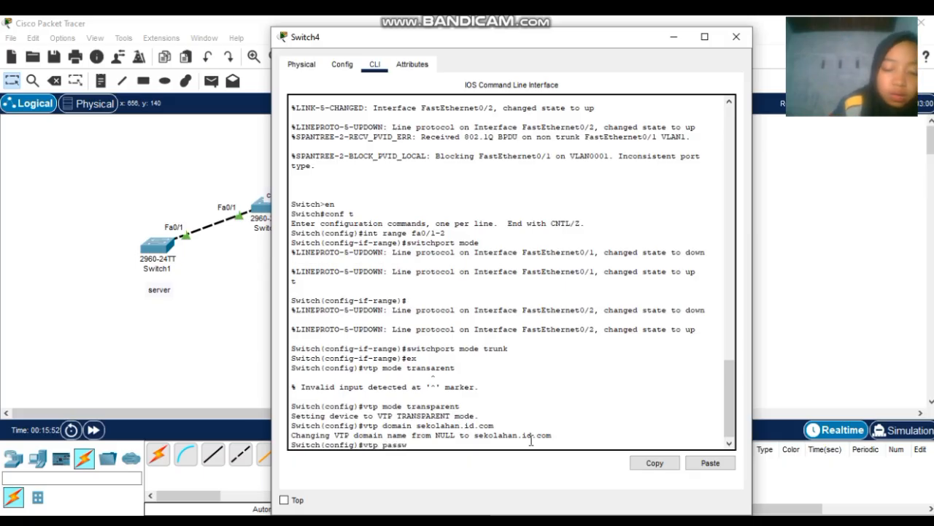
type("ord 123")
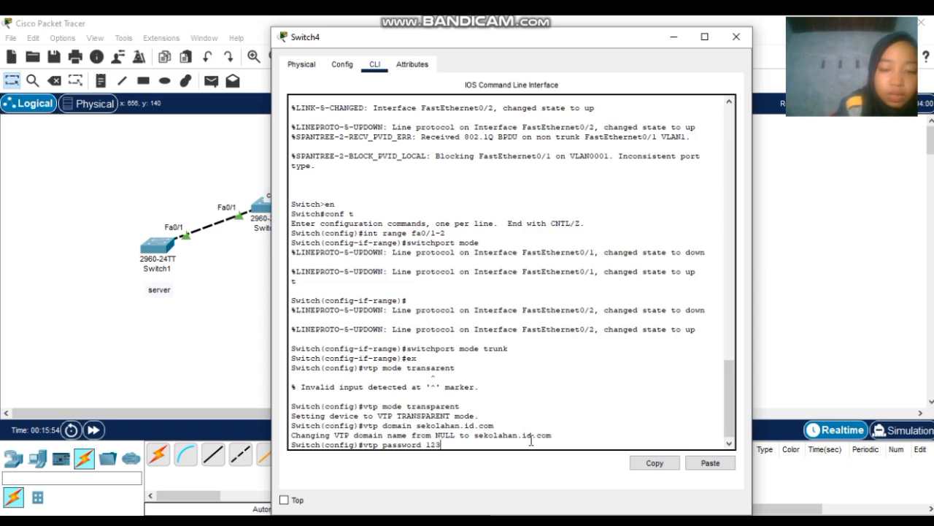
key("Return")
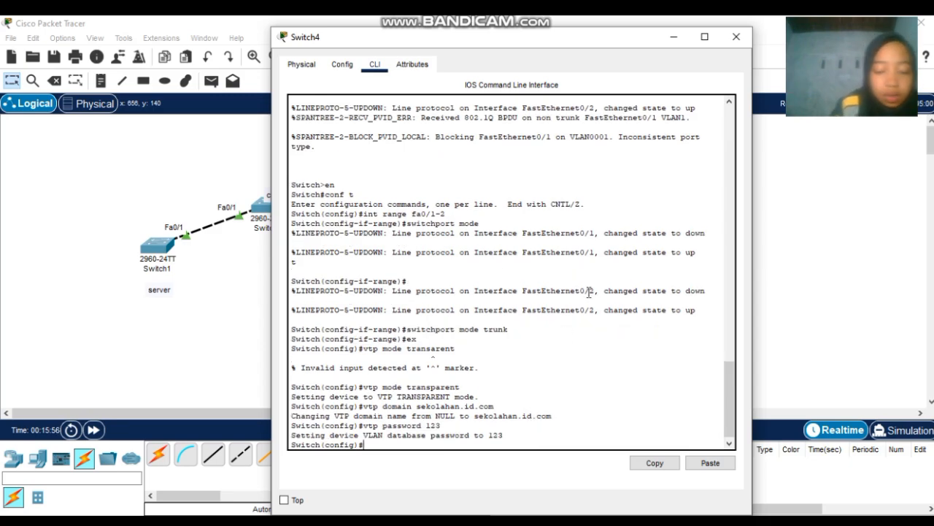
type("ex")
key("Return")
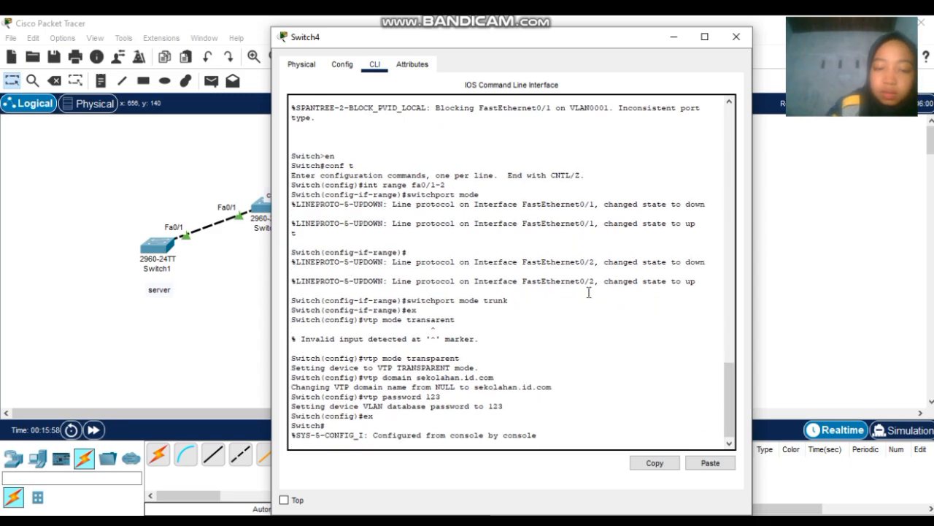
left_click(734, 37)
- In Switch5's CLI, leave interface mode and set VTP mode to server
left_click(533, 286)
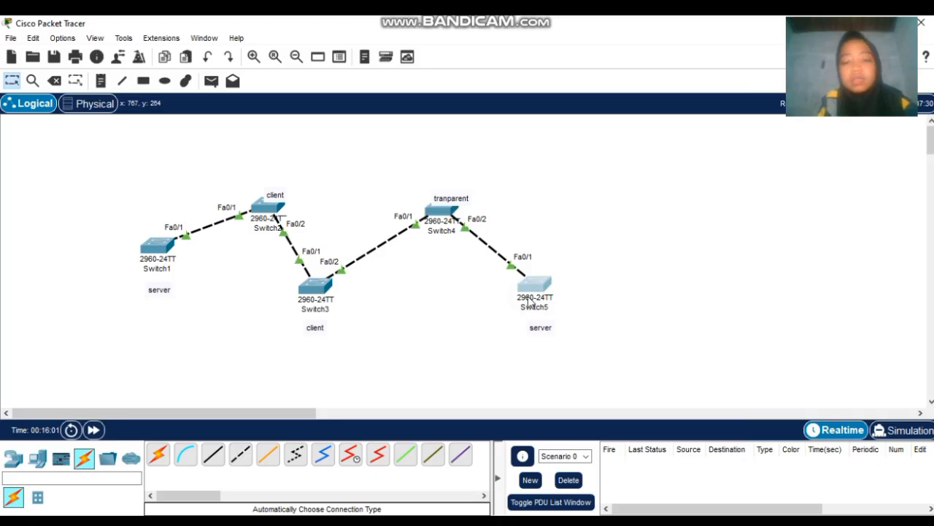
left_click(478, 439)
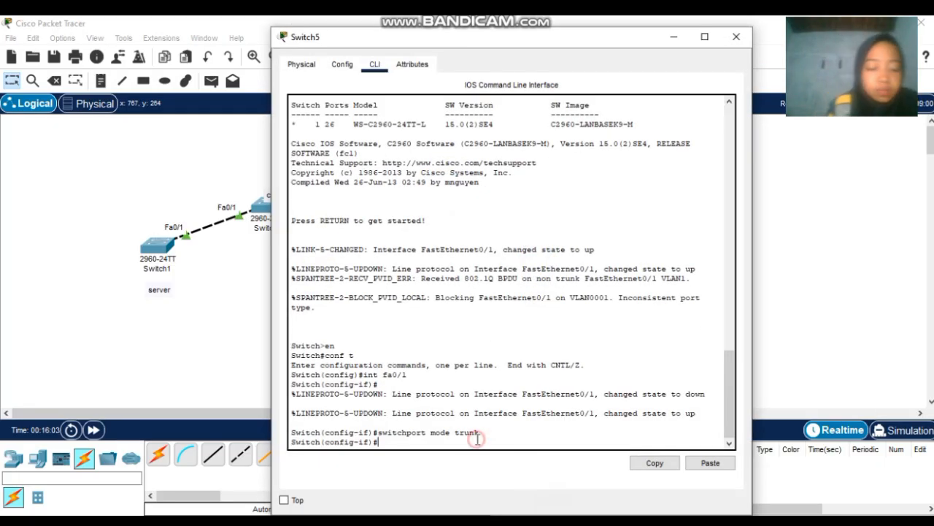
type("ex")
key("Return")
type("vt")
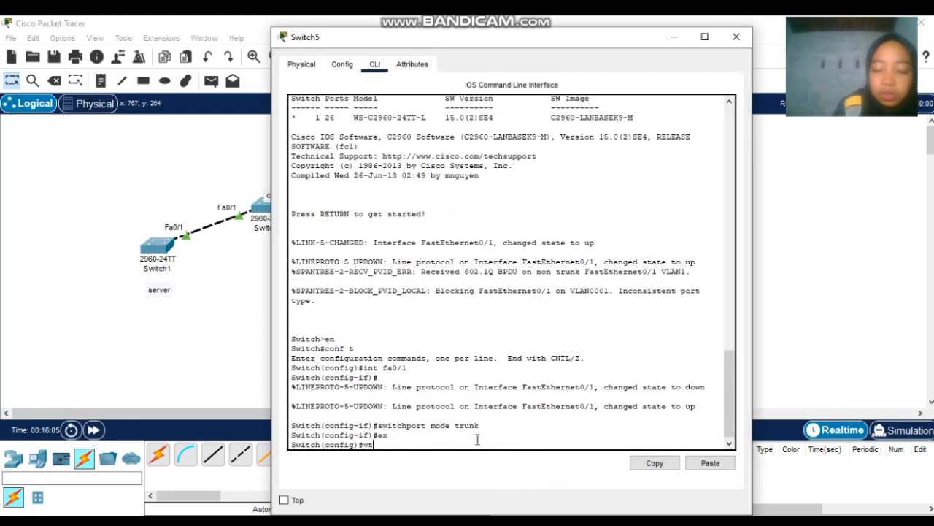
type("p mod")
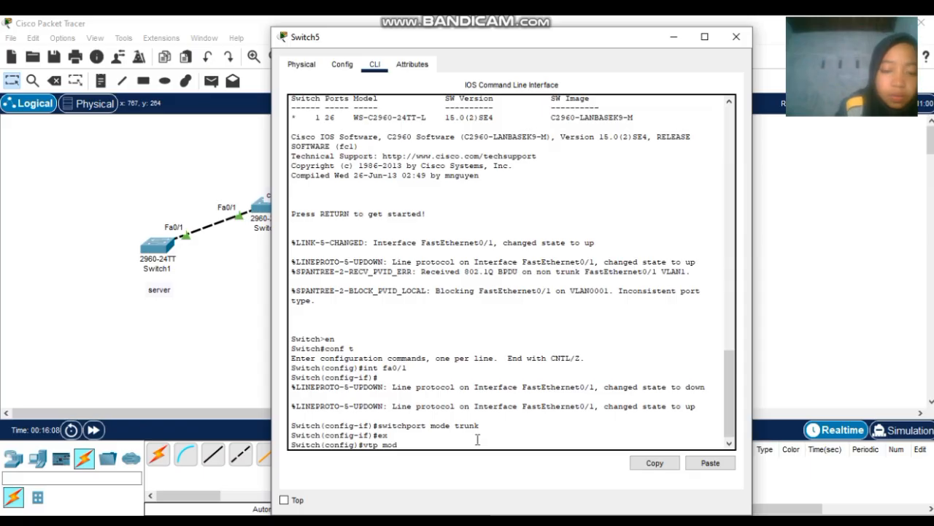
type("e server")
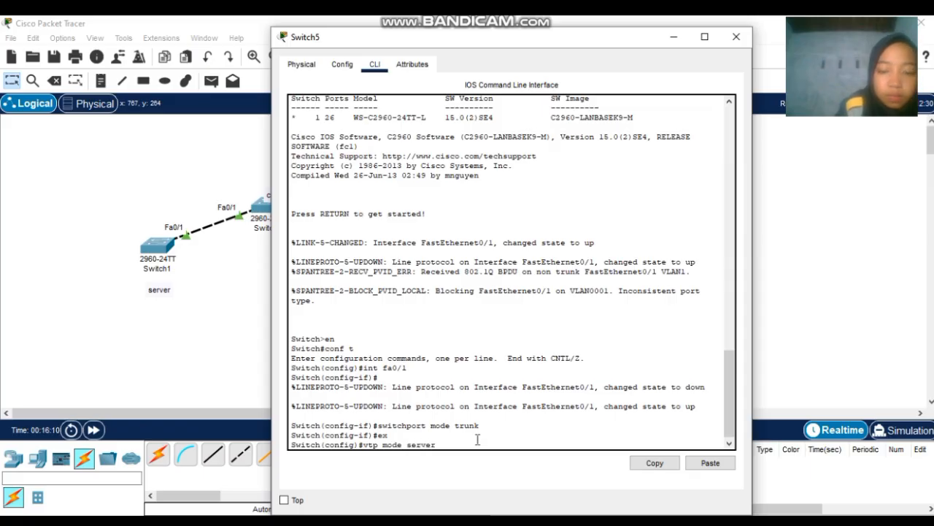
key("Return")
- Set Switch5's VTP domain to sekolahan.id.com and its VTP password, then close the console
type("vtp")
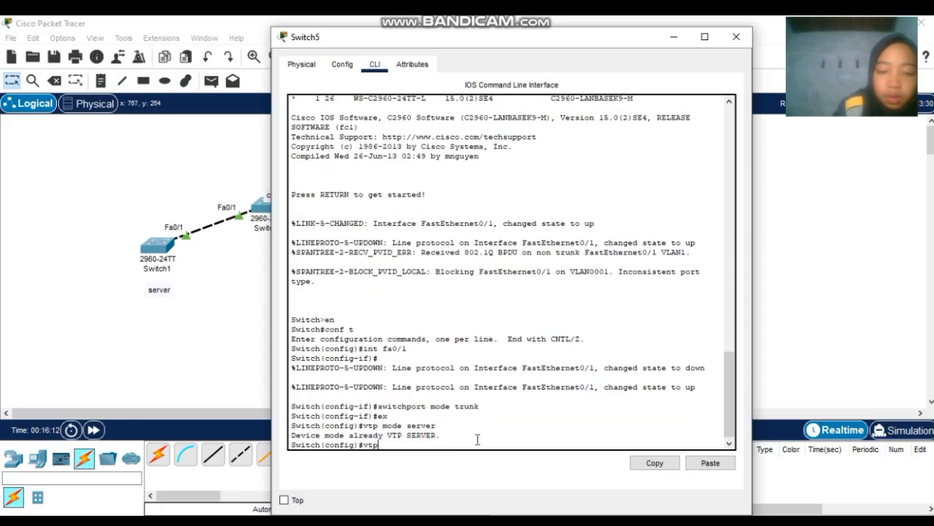
type(" do")
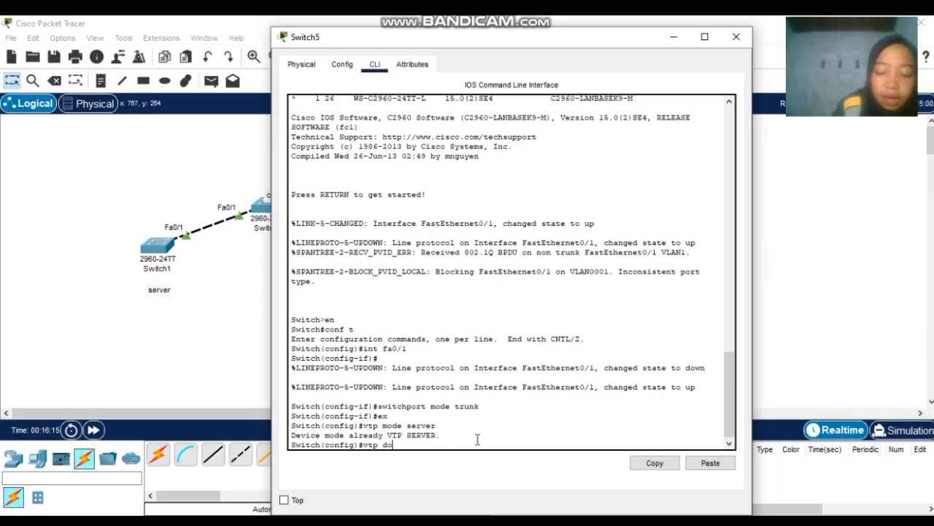
type("main se")
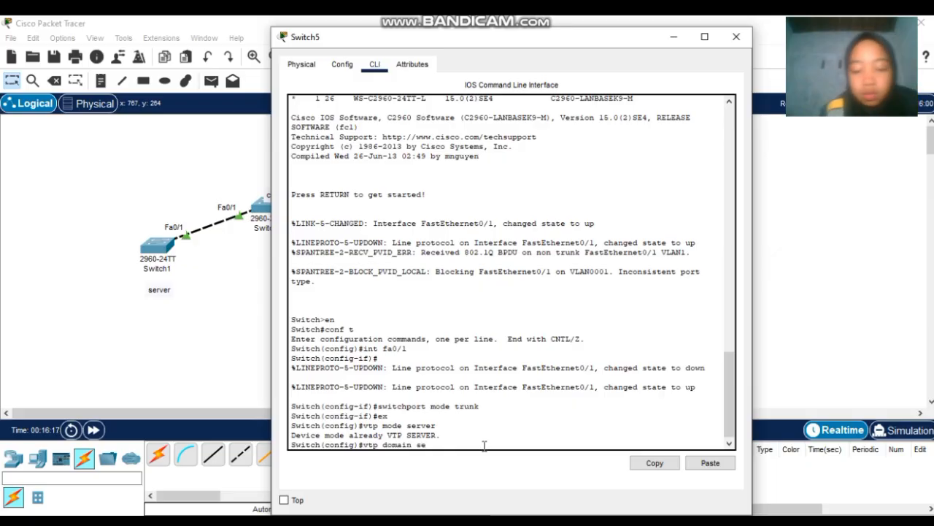
type("jkola")
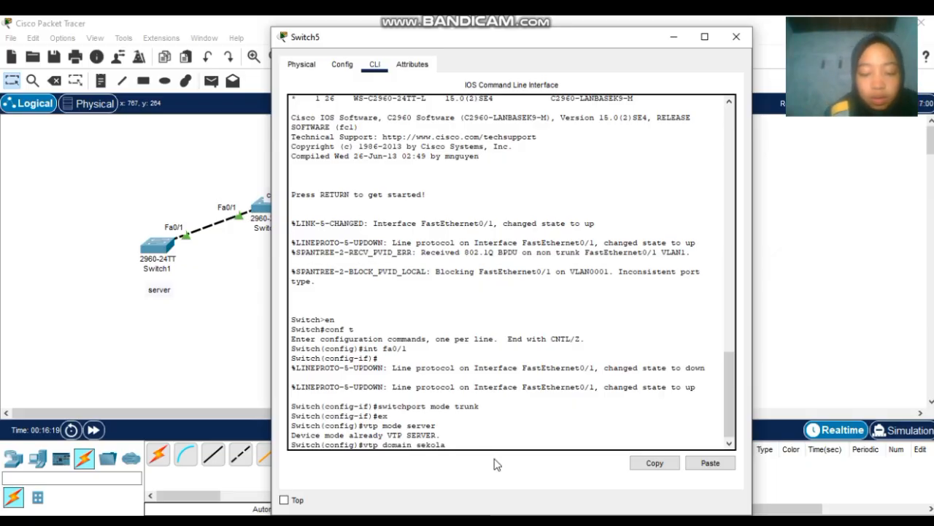
type("han.id.")
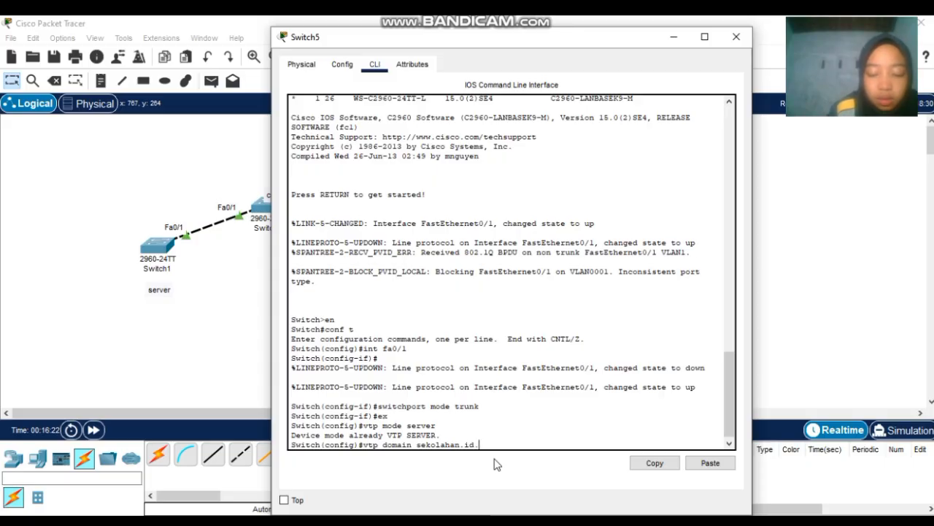
type("com")
key("Return")
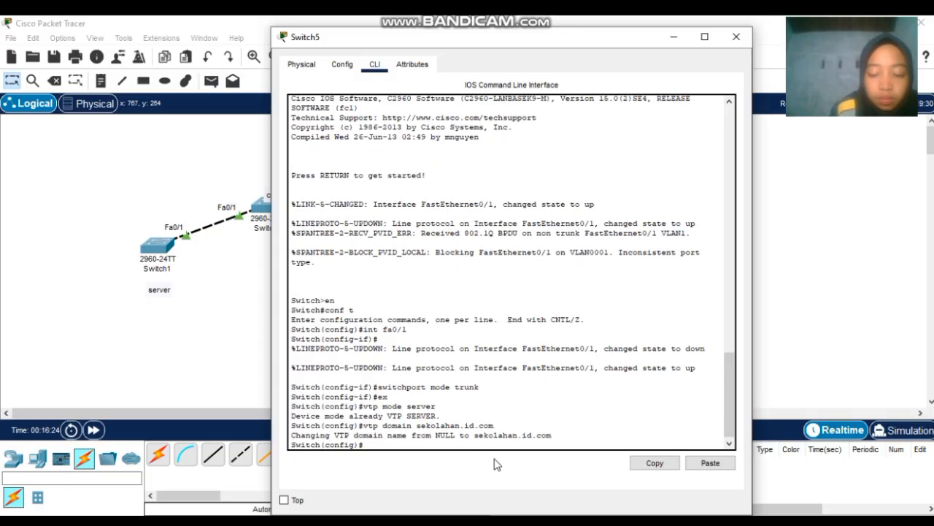
type("vtp pass")
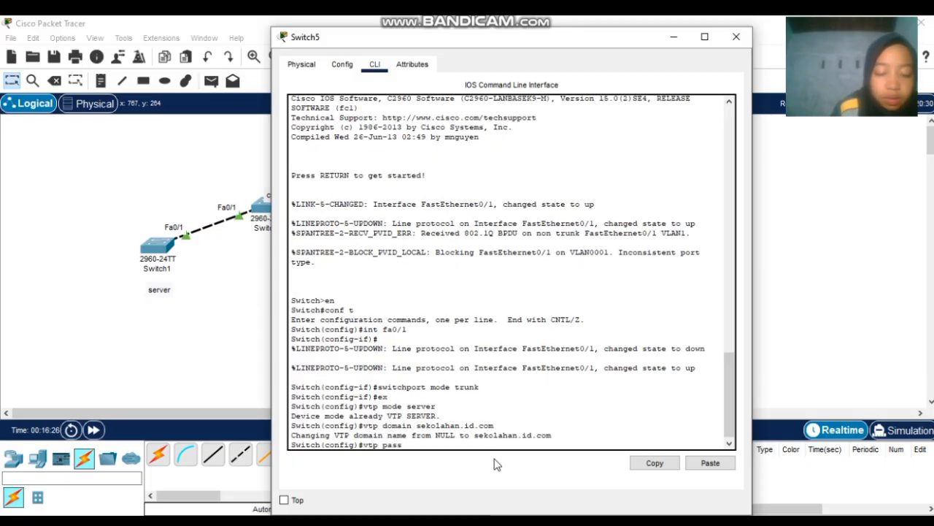
type("word ")
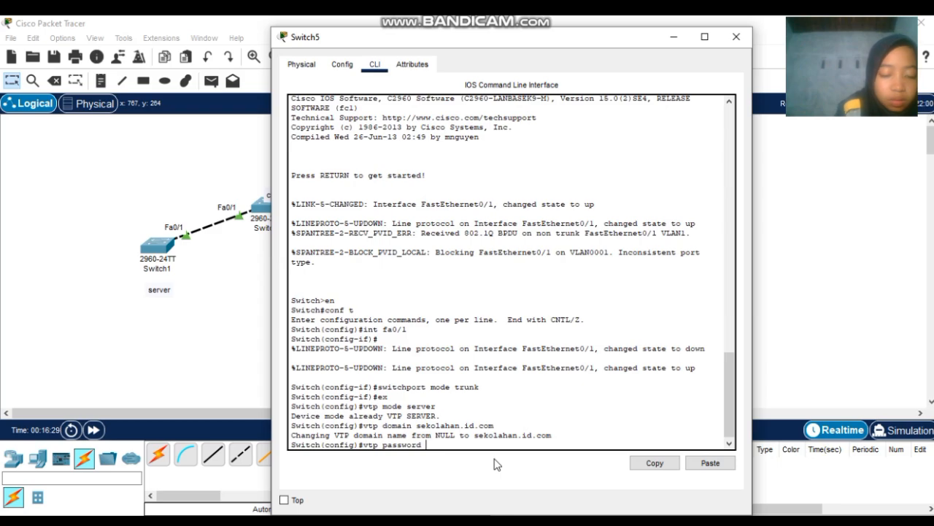
type("123")
key("Return")
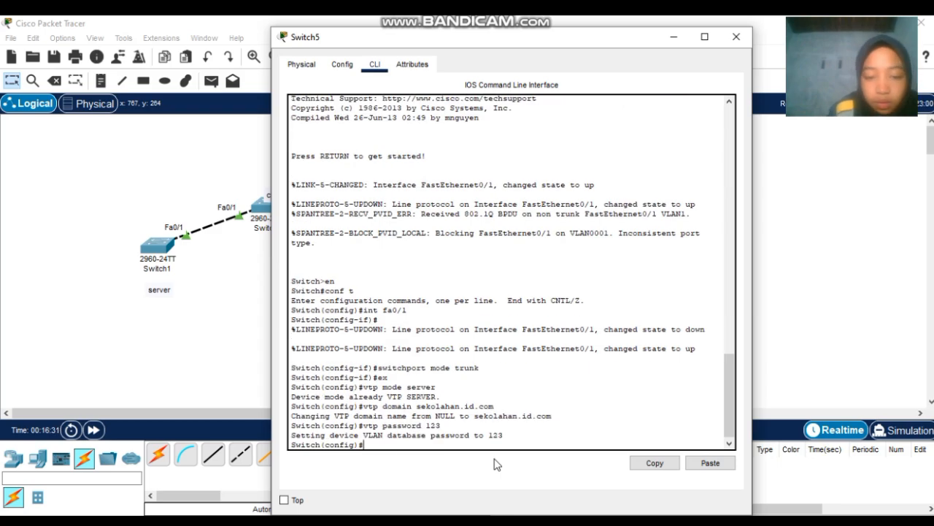
type("ex")
key("Return")
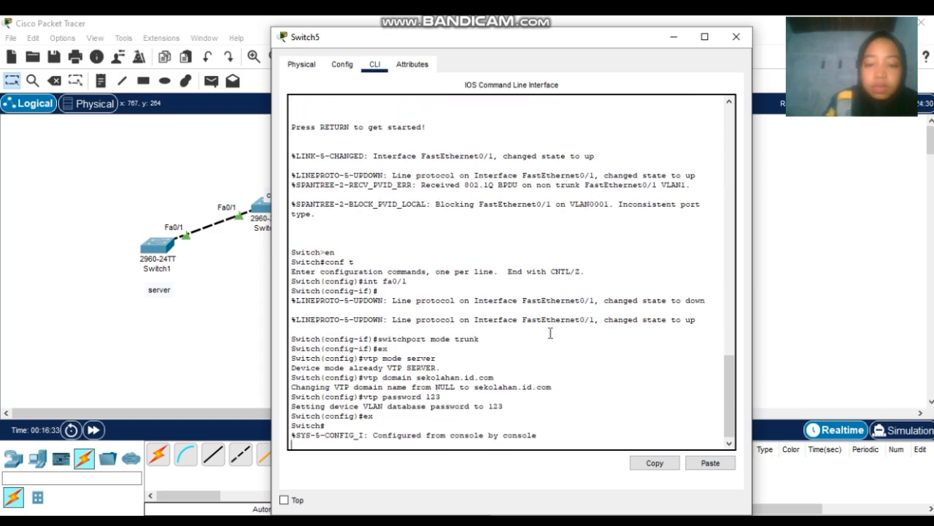
left_click(736, 36)
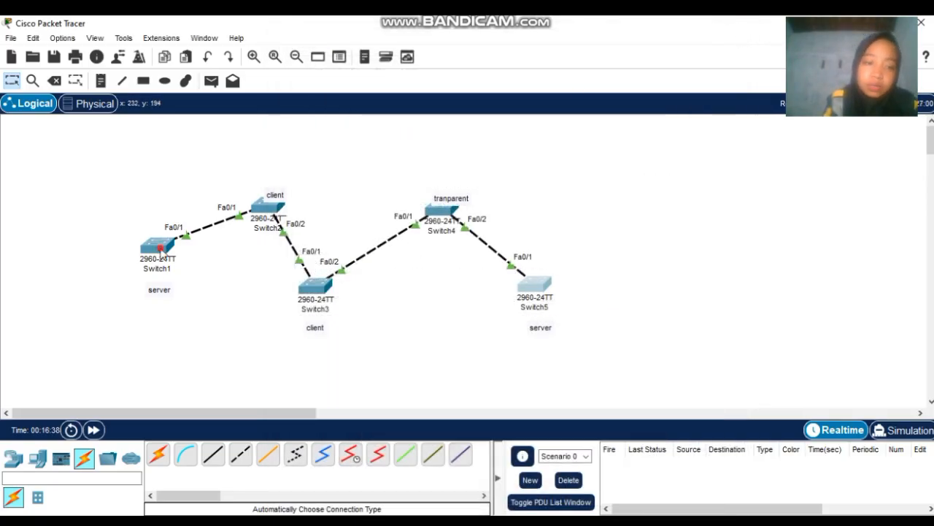
left_click(162, 250)
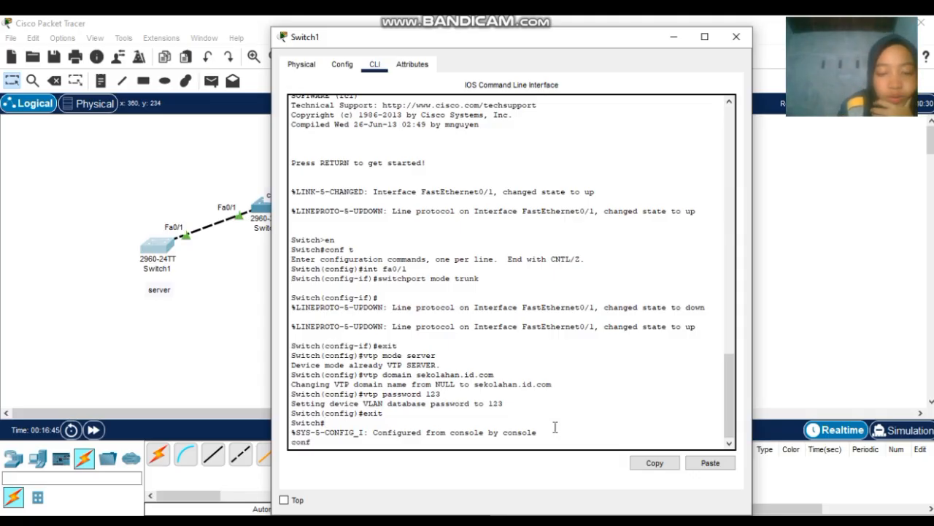
key("BackSpace")
key("BackSpace")
key("BackSpace")
key("BackSpace")
key("Return")
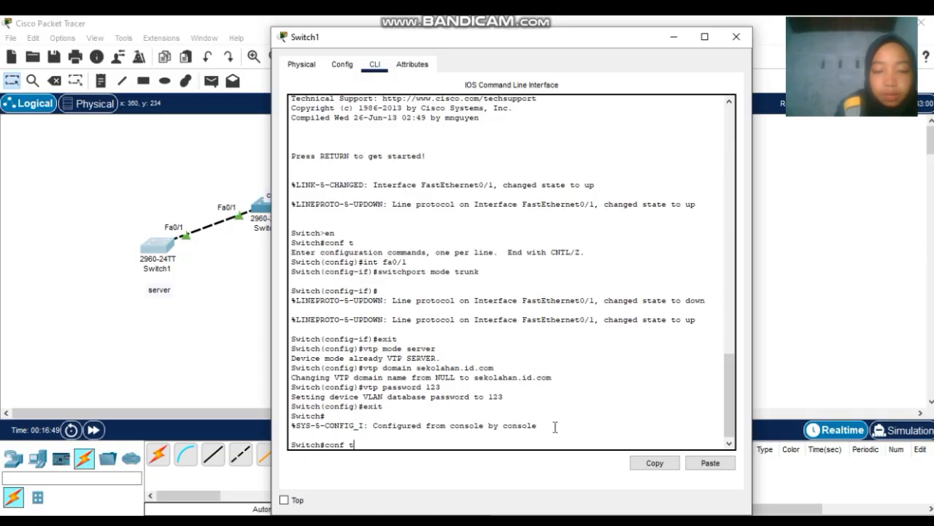
type("conf t")
key("Return")
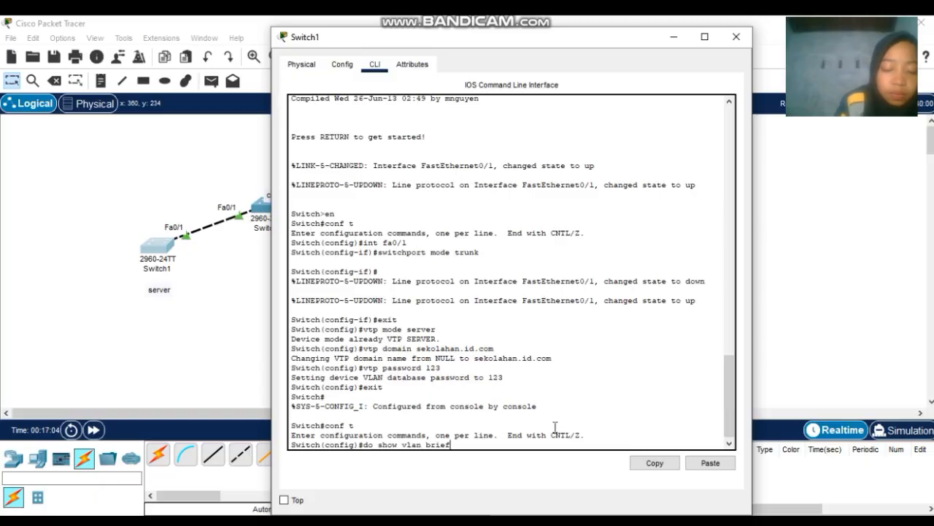
key("Return")
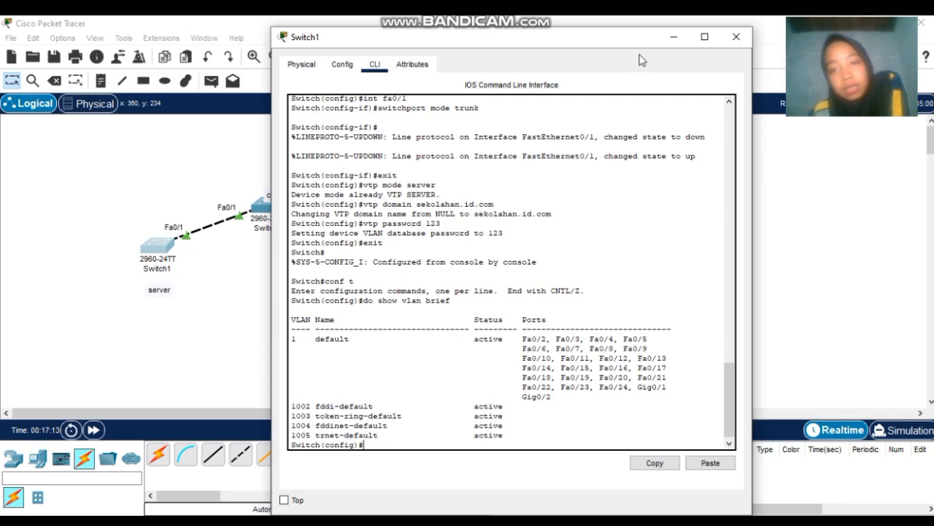
left_click(736, 36)
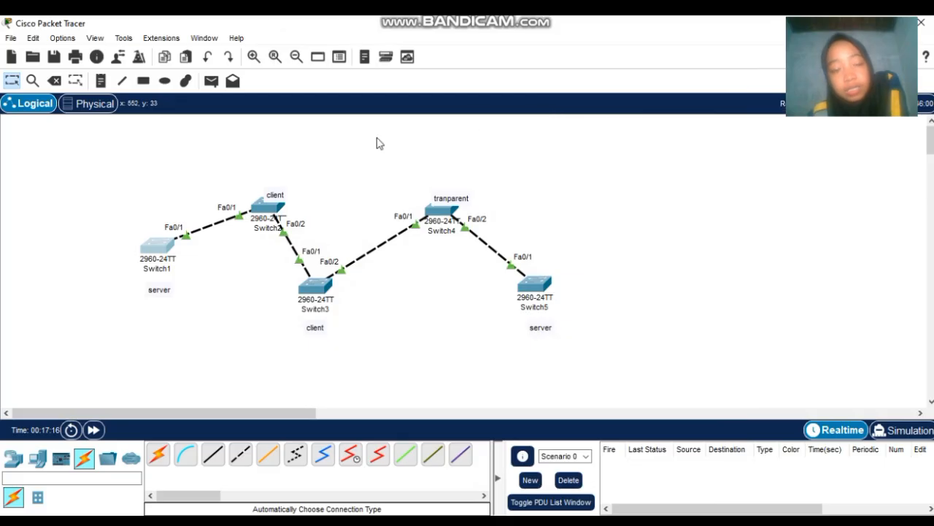
left_click(270, 209)
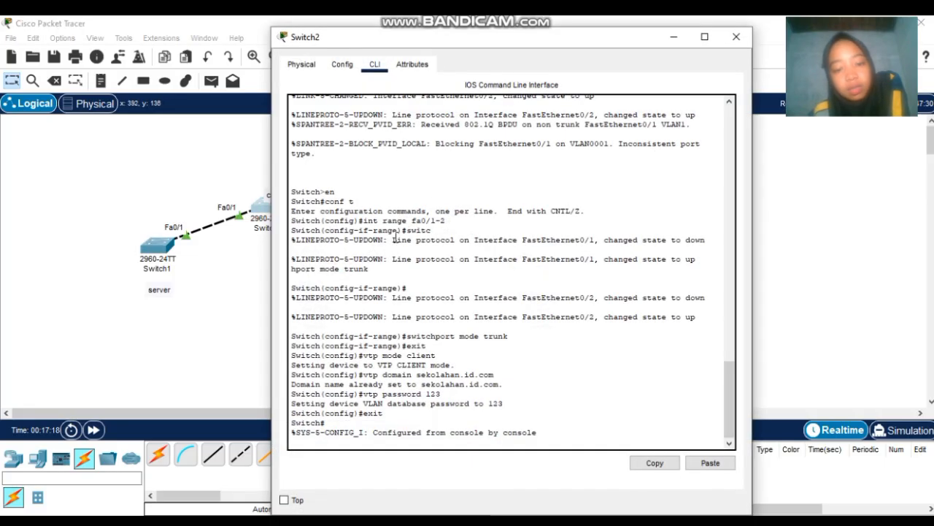
left_click(560, 431)
key("Return")
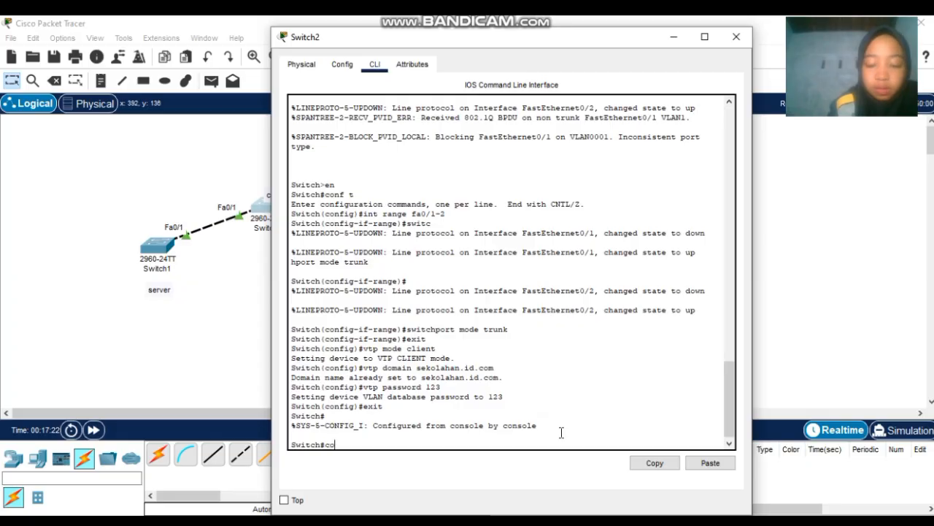
type("conf t")
key("Return")
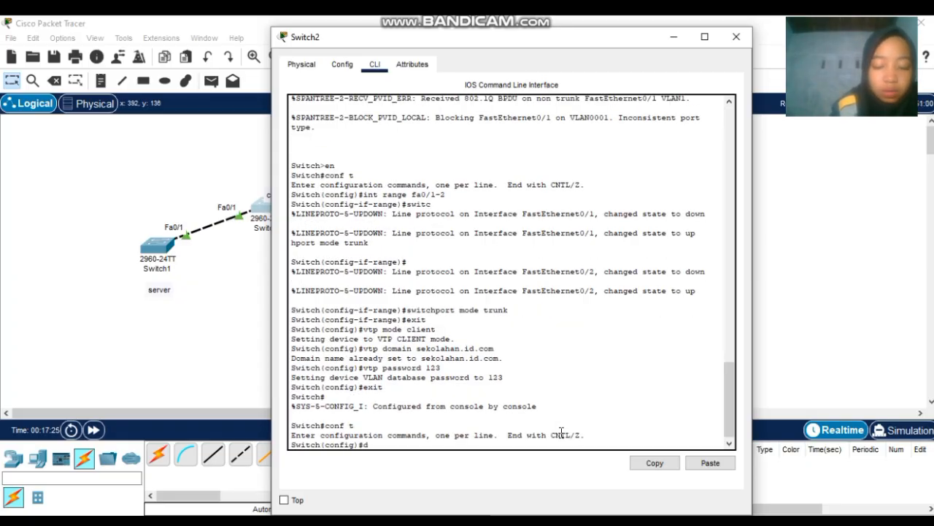
type("do sh vl")
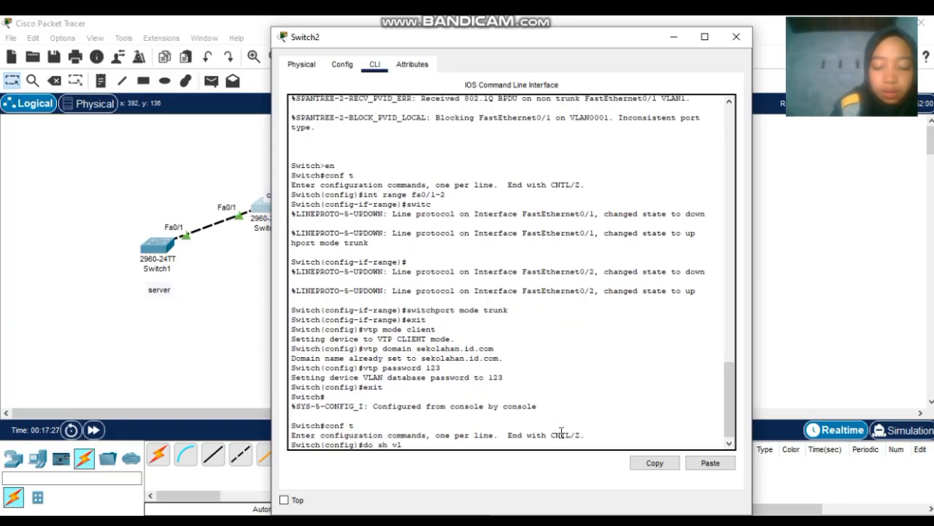
type("an brief")
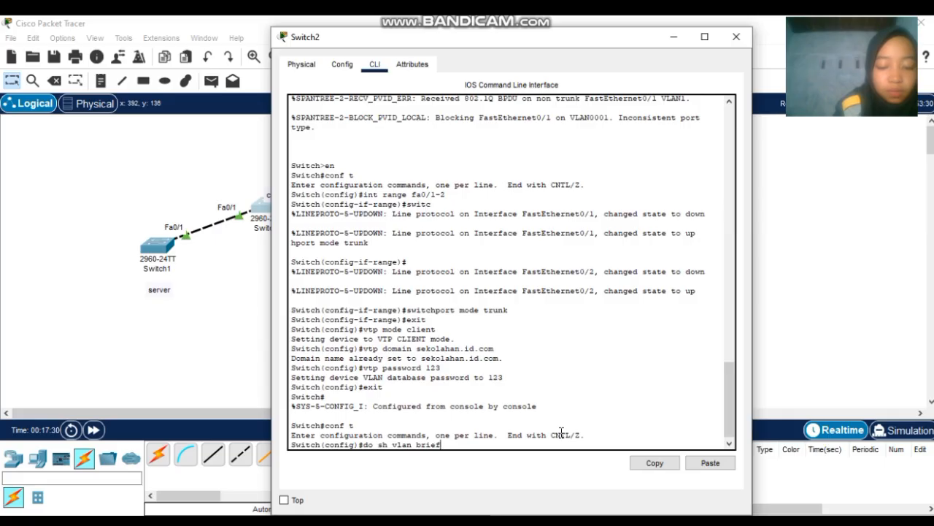
key("Return")
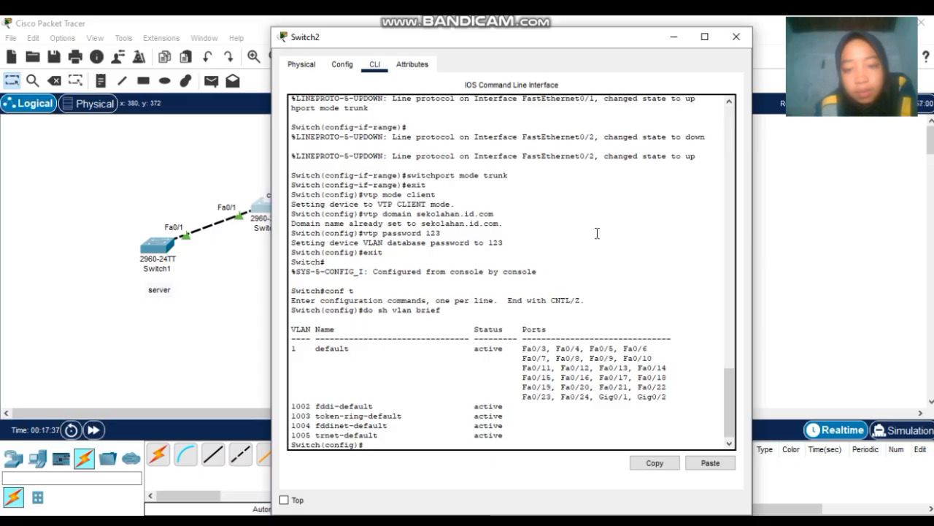
left_click(732, 37)
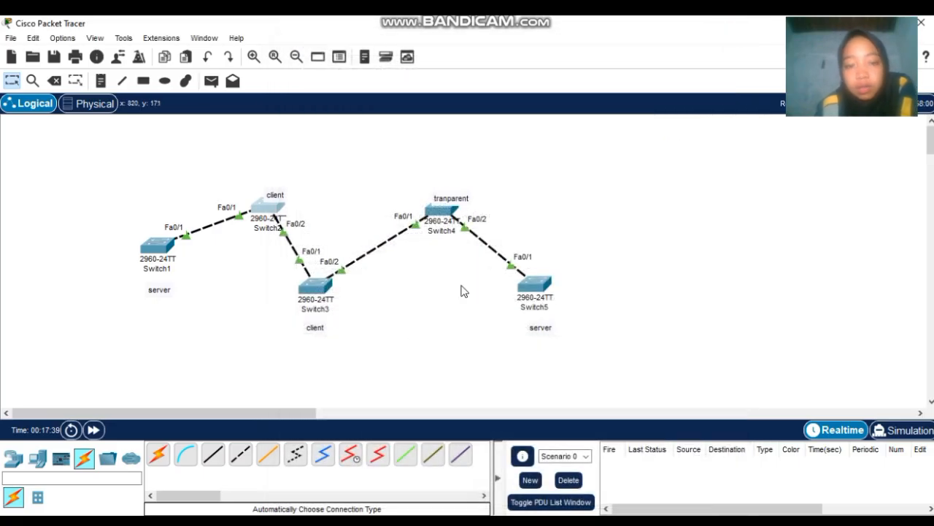
left_click(312, 289)
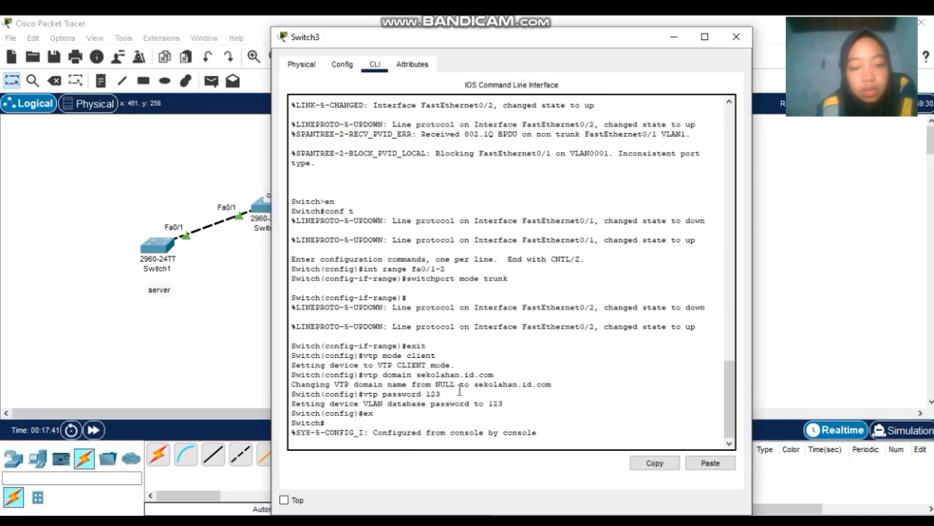
key("Return")
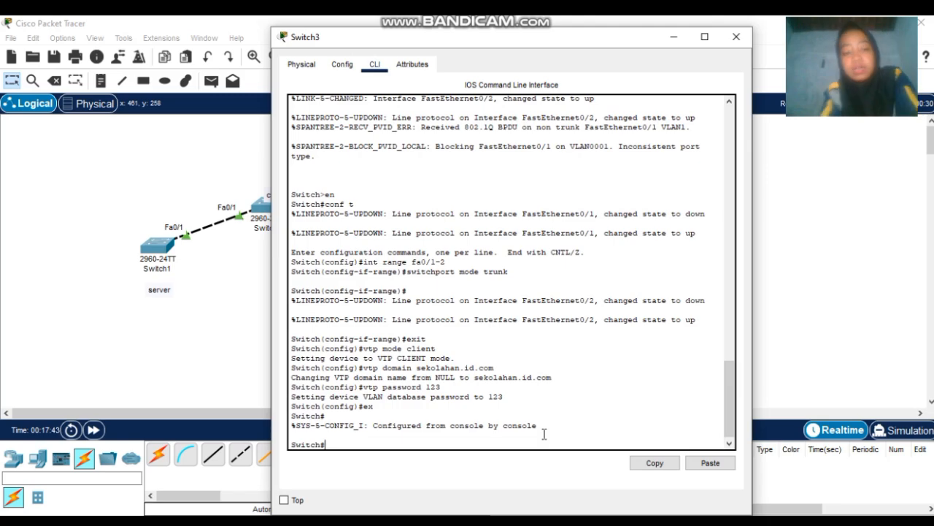
type("c")
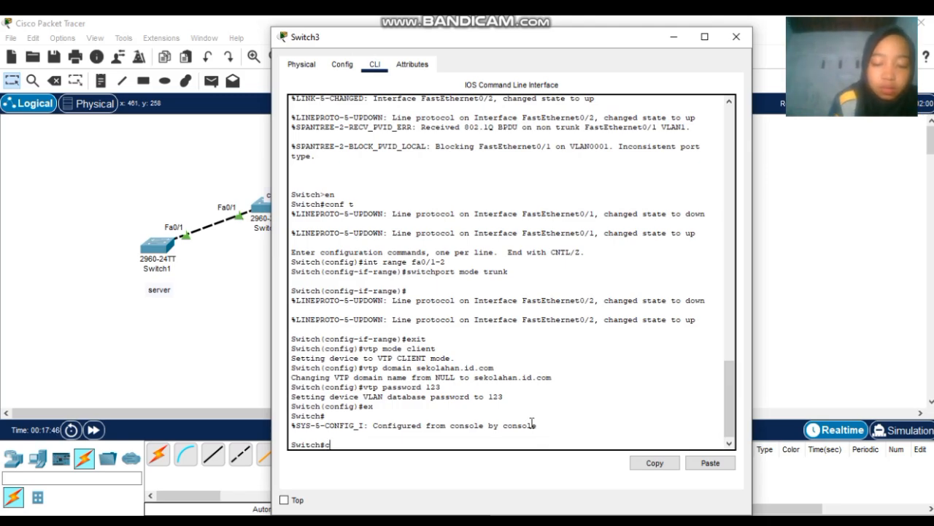
type("onf t")
key("Return")
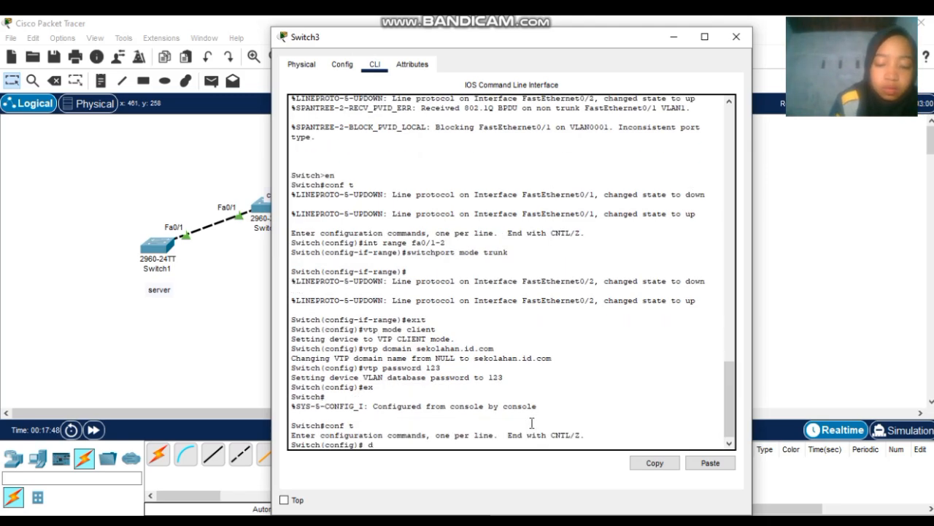
type("dosh vlan brief")
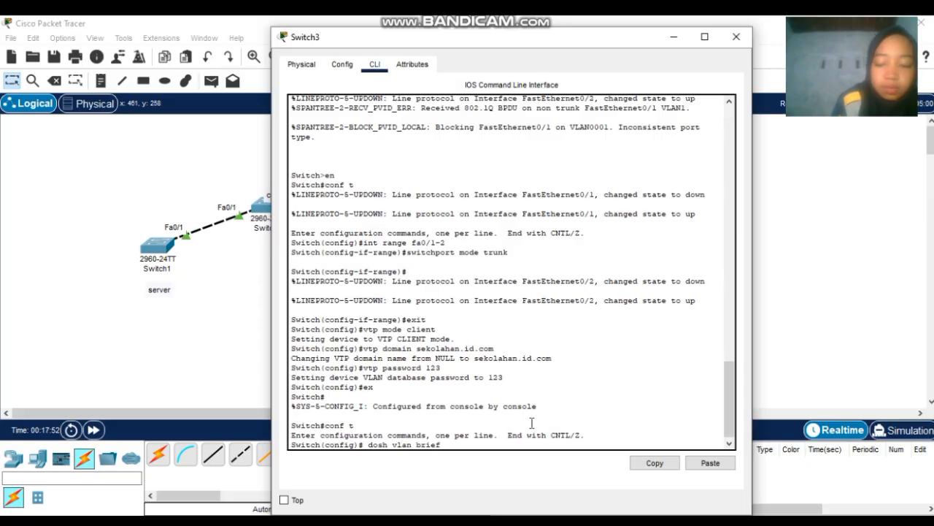
key("Return")
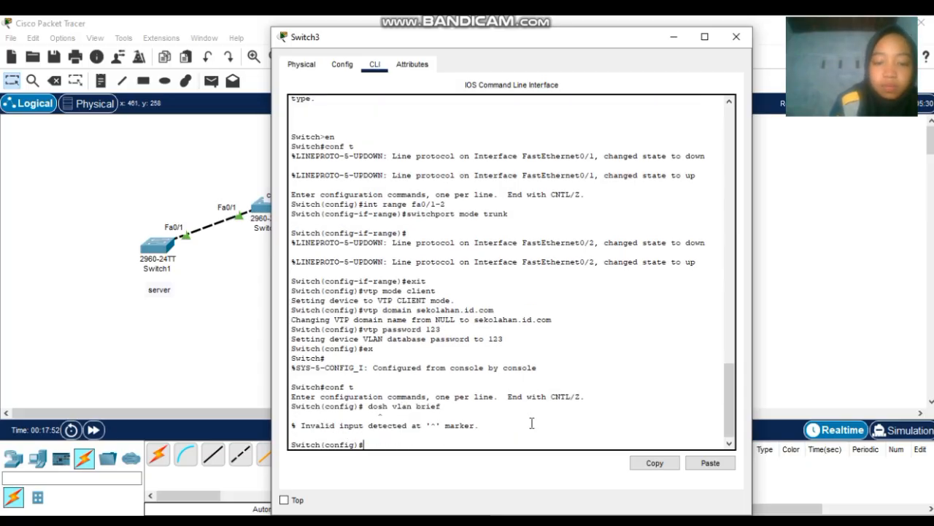
key("Up")
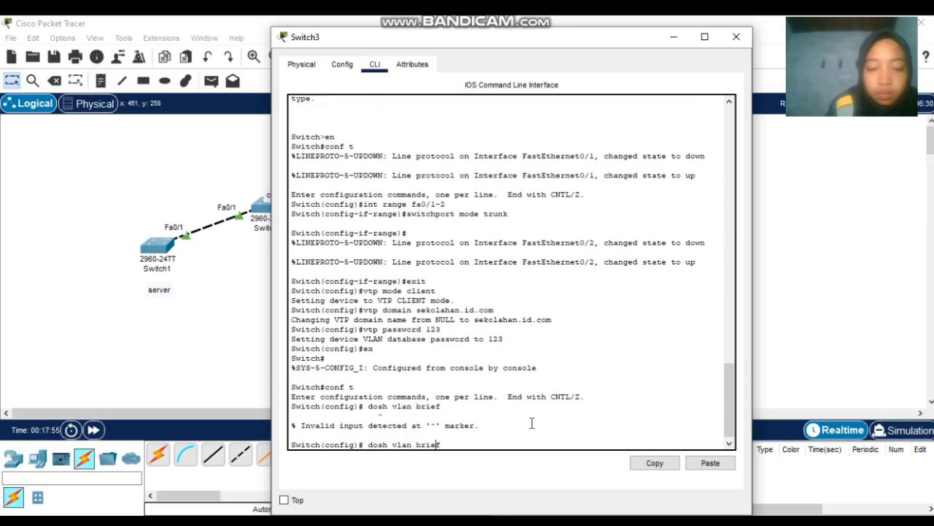
key("Left")
key("Left")
key("Left")
key("Left")
key("Left")
key("Left")
key("Left")
key("Left")
key("Left")
key("Left")
key("Left")
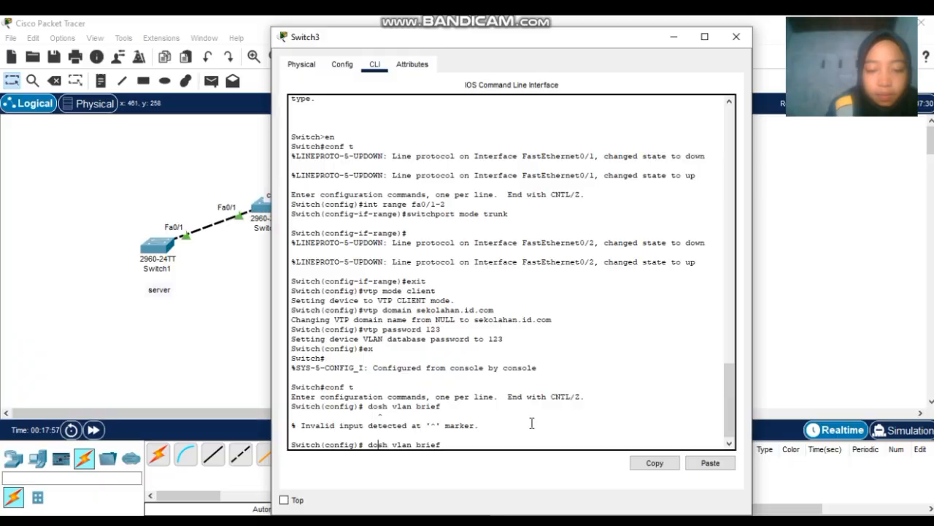
key("Return")
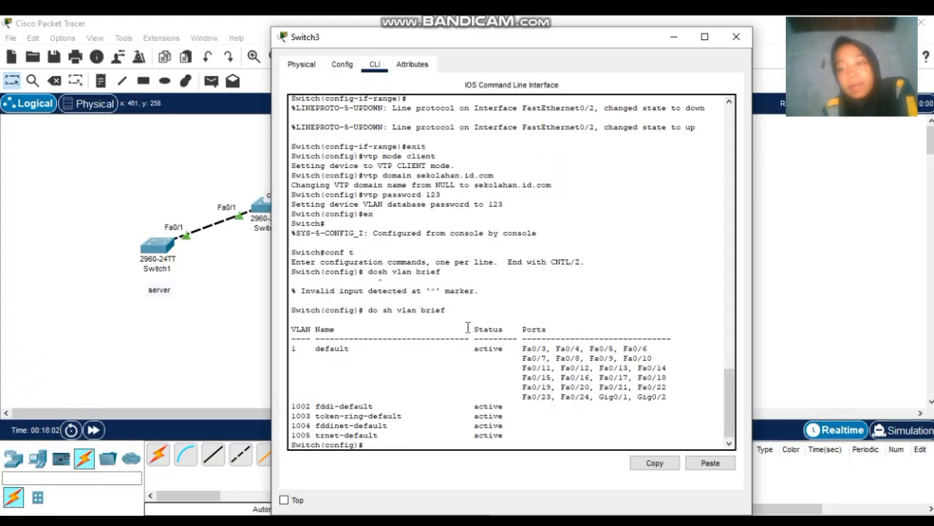
- Check Switch4's VLAN list with do sh vlan brief from configuration mode
left_click(735, 37)
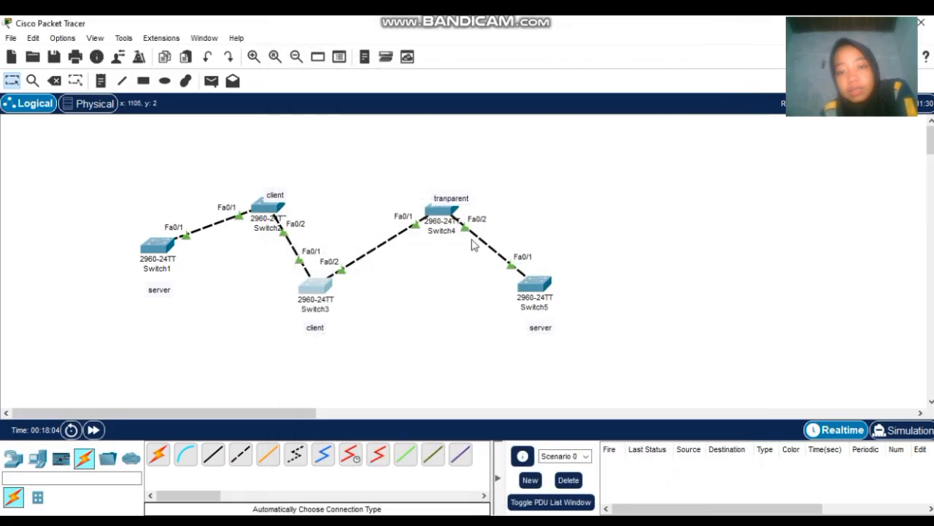
left_click(440, 212)
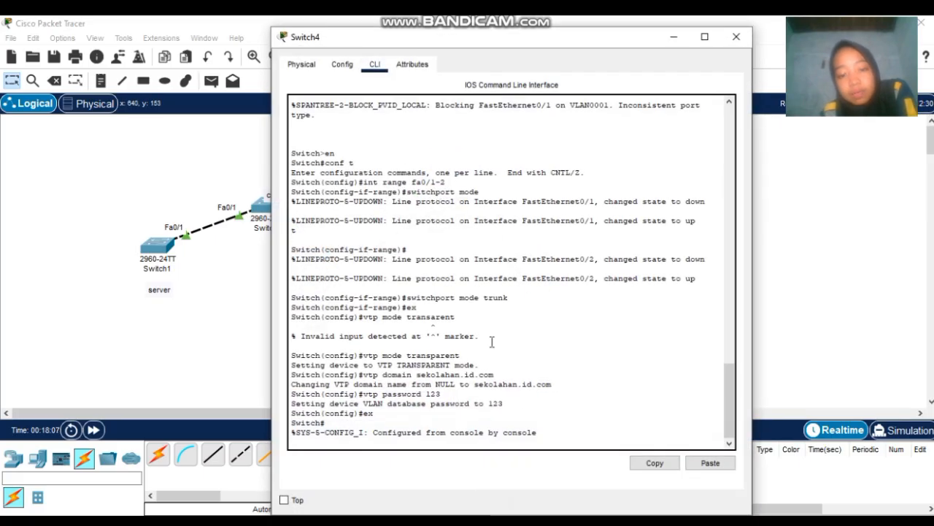
left_click(570, 437)
key("Return")
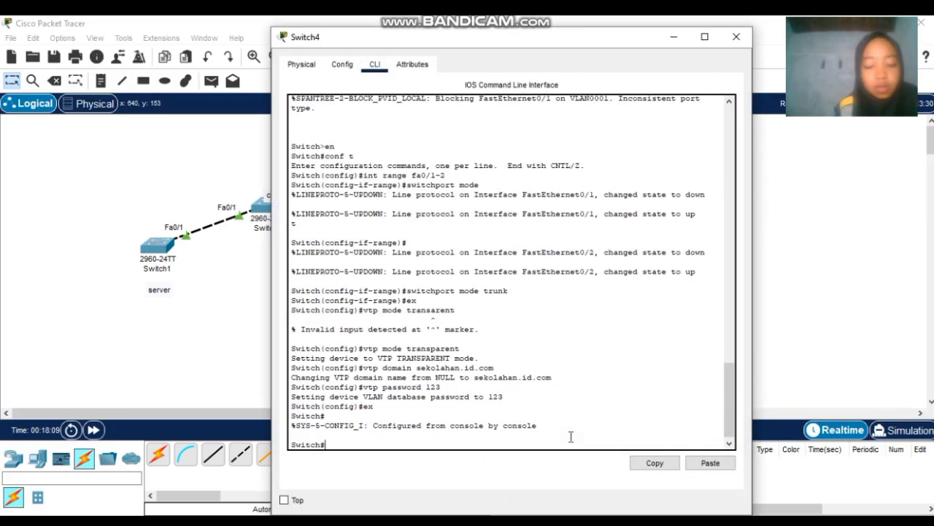
type("conf t")
key("Return")
type("do sh vla")
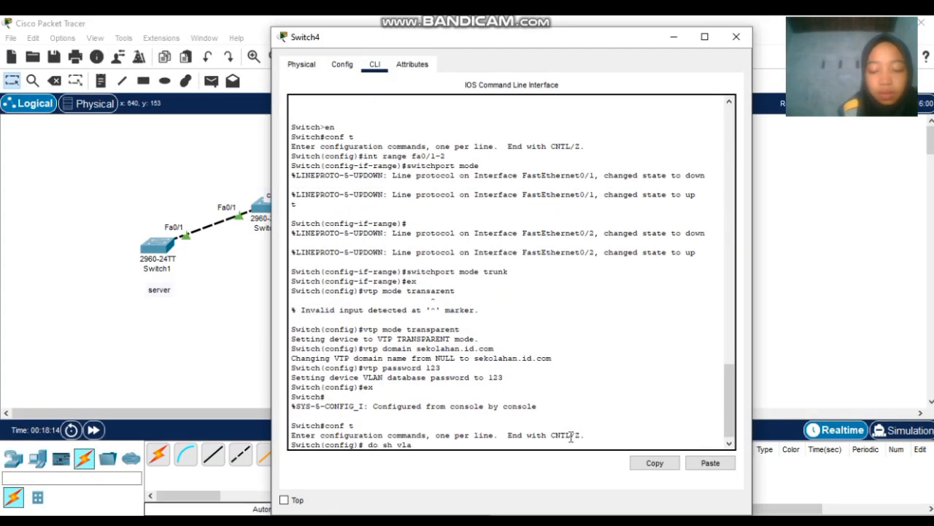
type("n brief")
key("Return")
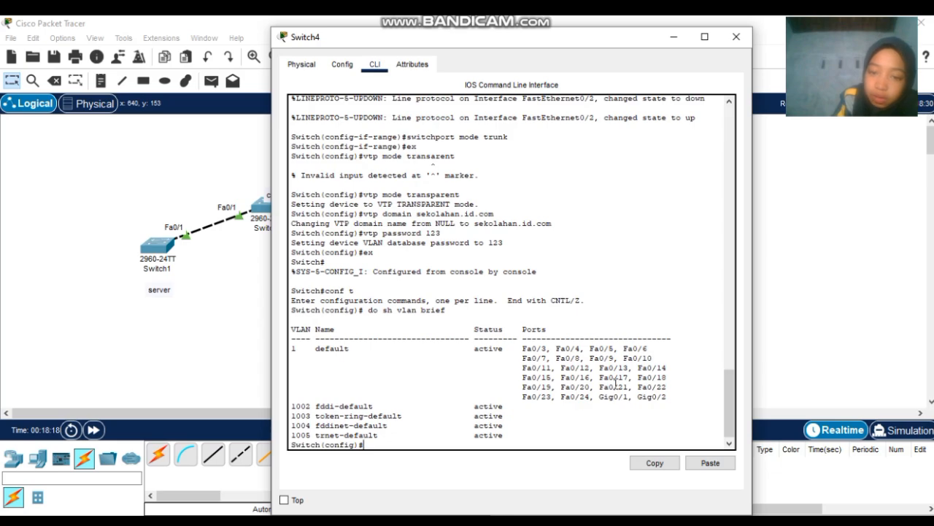
left_click(727, 37)
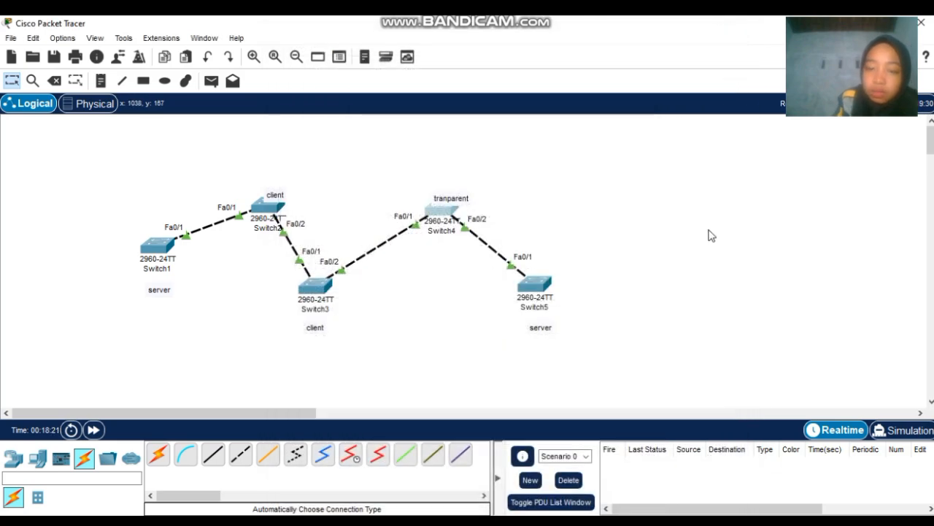
- List Switch5's VLANs, showing only defaults 1 and 1002–1005, then close its window
left_click(536, 291)
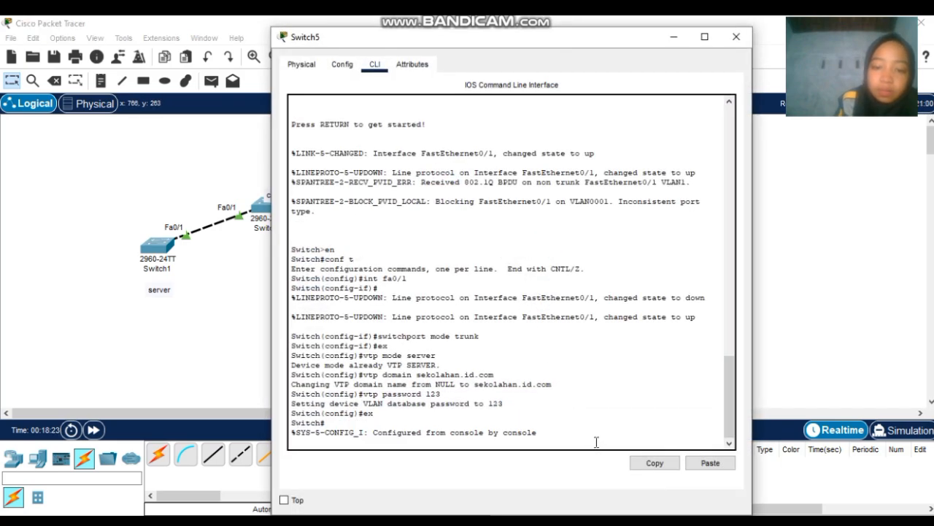
key("Return")
type("conf t")
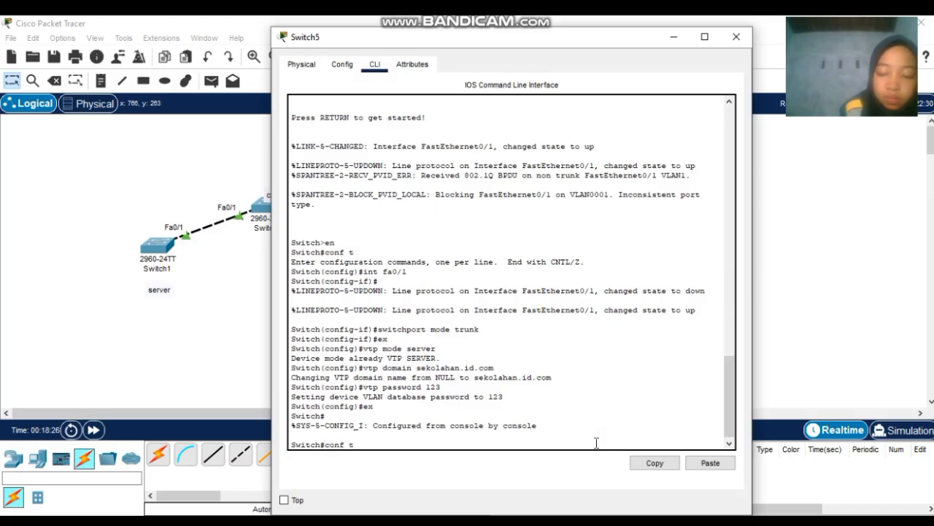
key("Return")
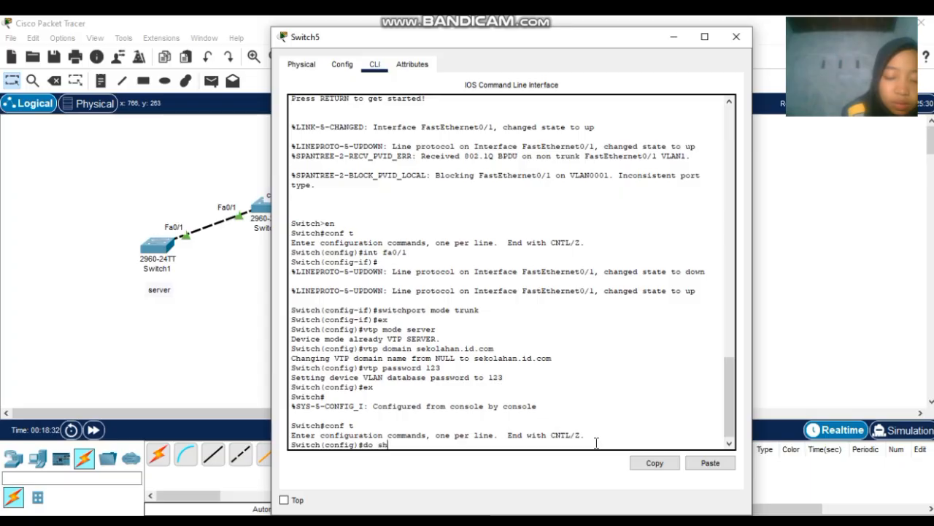
type("do sh vlan brief")
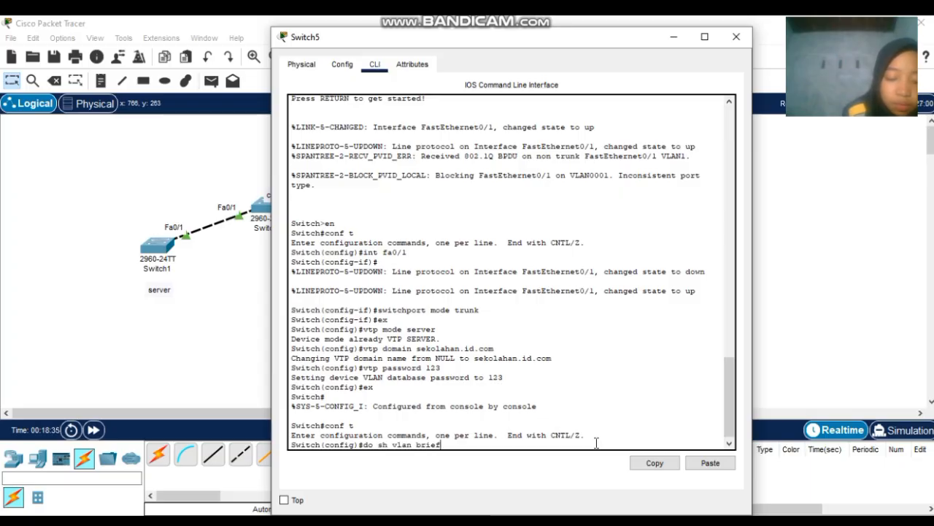
key("Return")
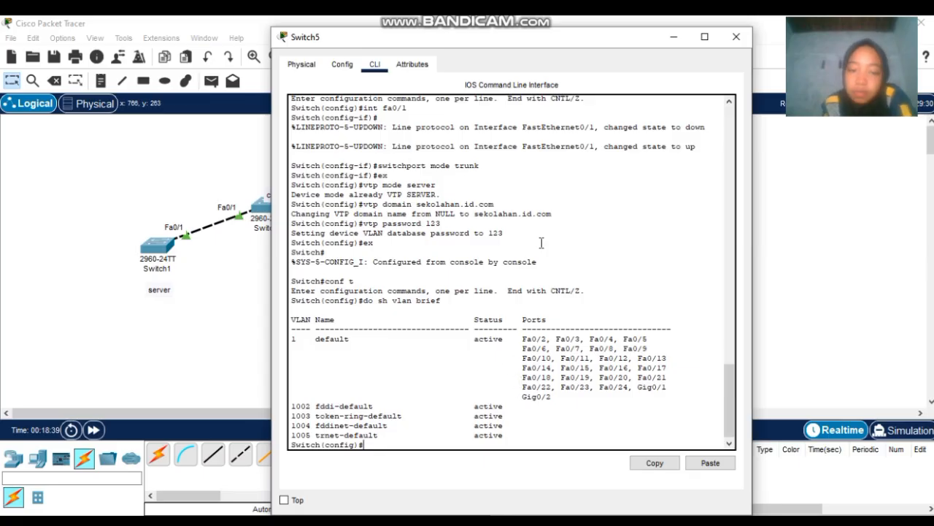
left_click(738, 37)
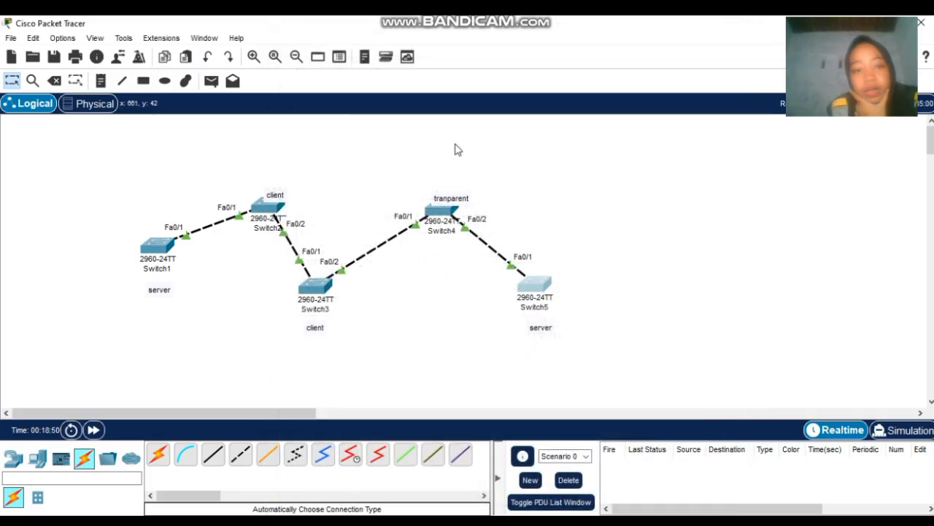
- On Switch1 create VLAN 2 named 'a' and VLAN 3 named 'b'
left_click(153, 251)
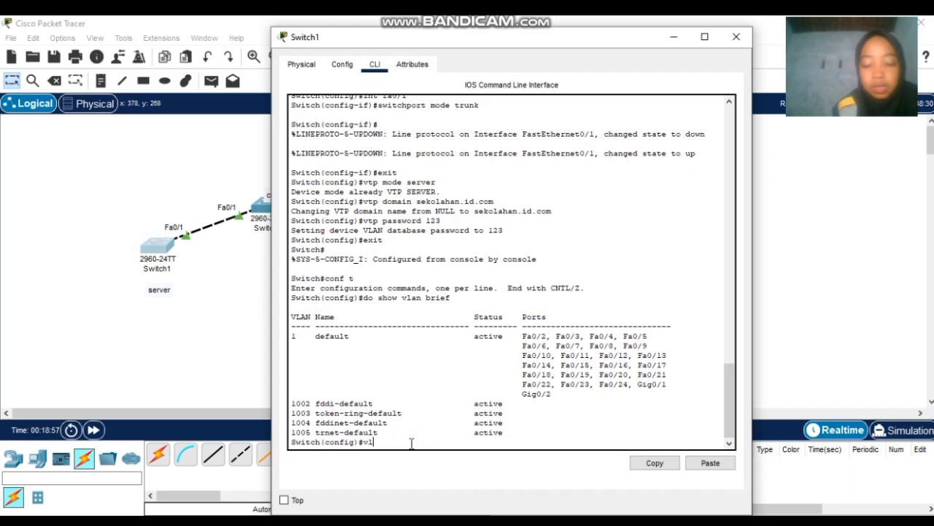
type("vlan 2")
key("Return")
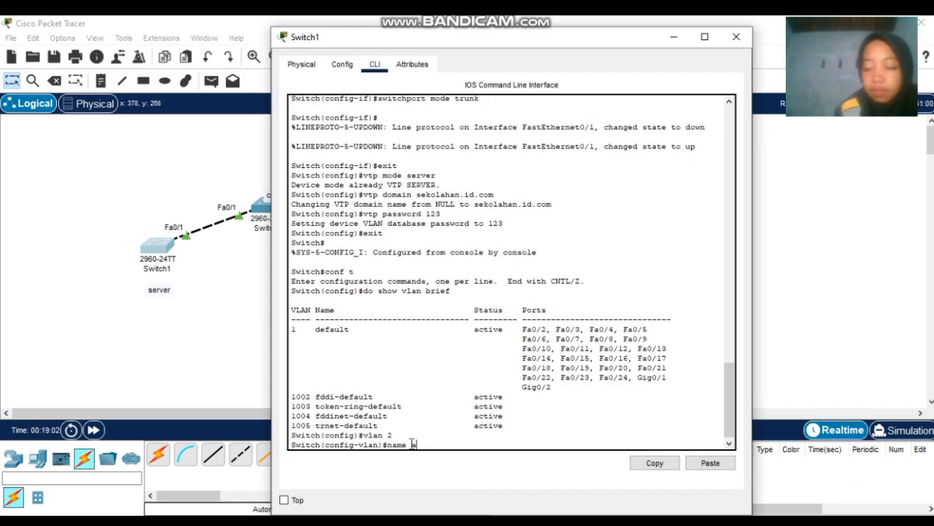
type("name a")
key("Return")
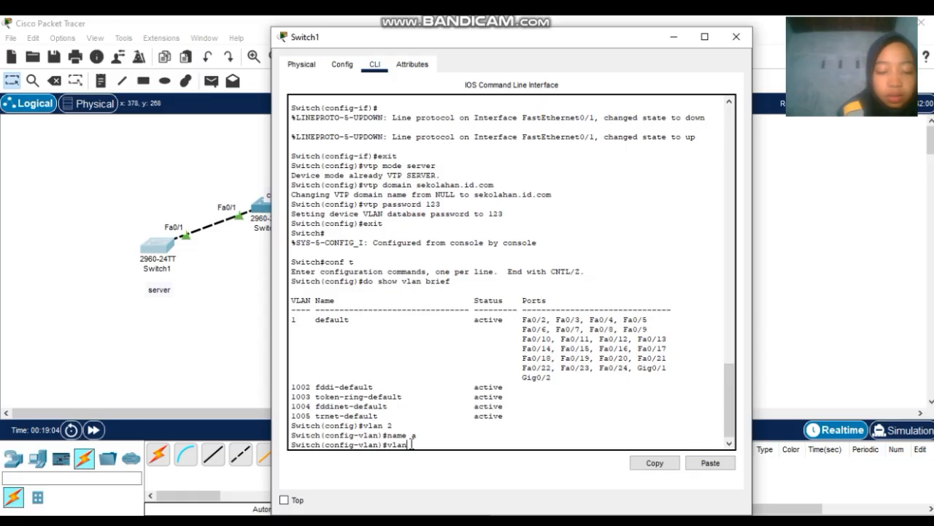
key("Return")
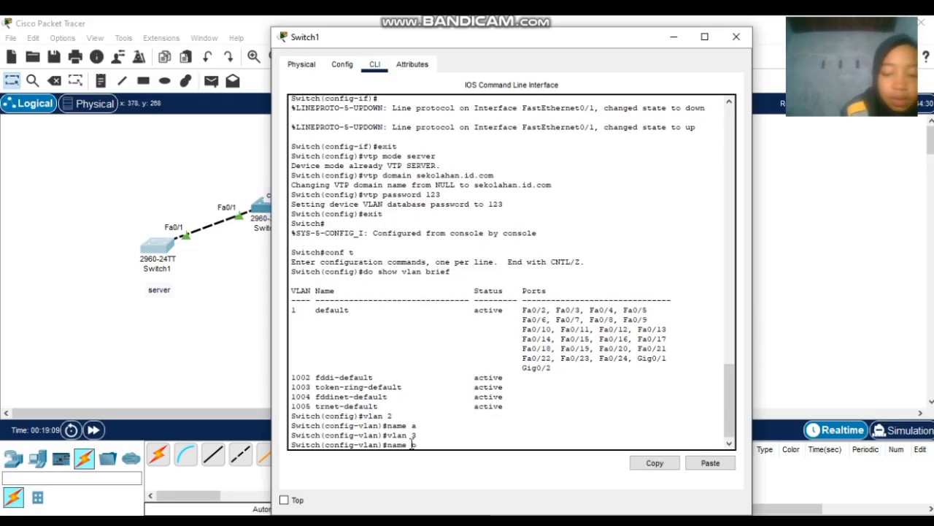
type("name b")
key("Return")
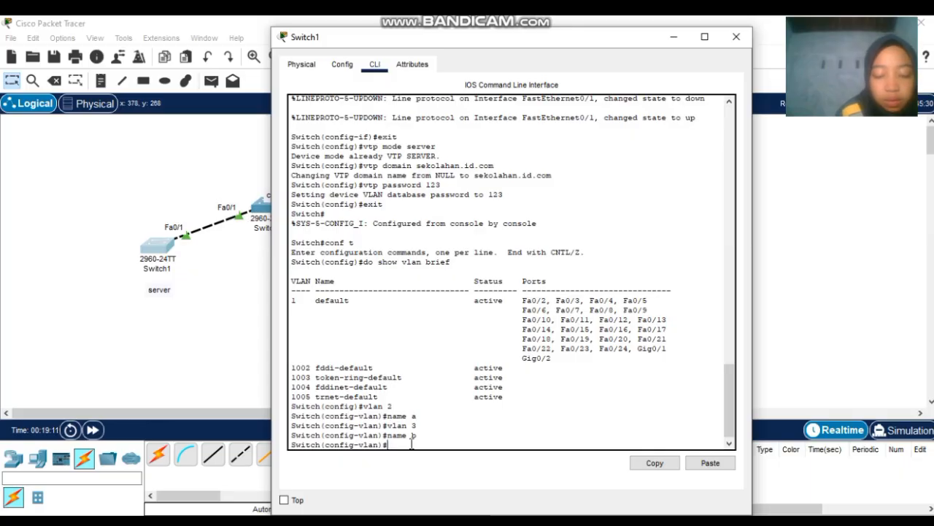
- Confirm VLANs 2 and 3 with do sh vlan brief and close Switch1's window
type("do sh vlan brie")
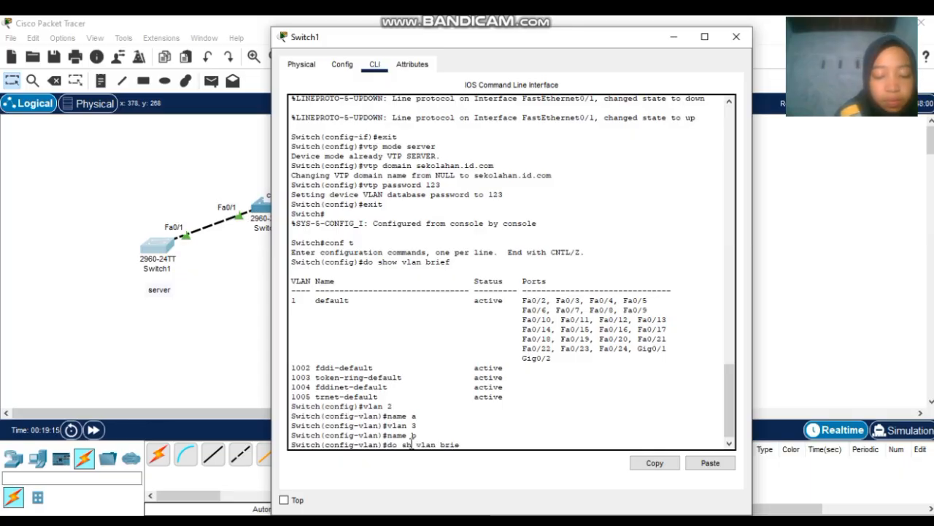
type("f")
key("Return")
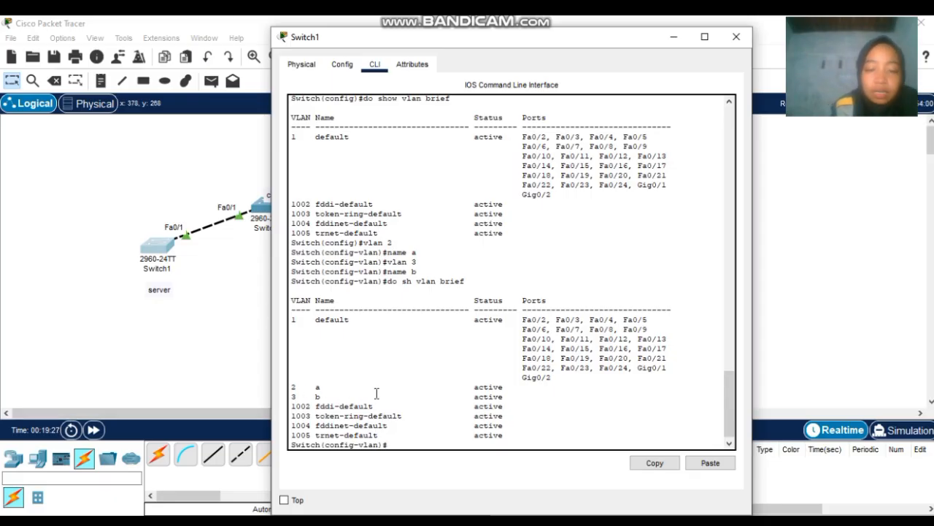
left_click(735, 36)
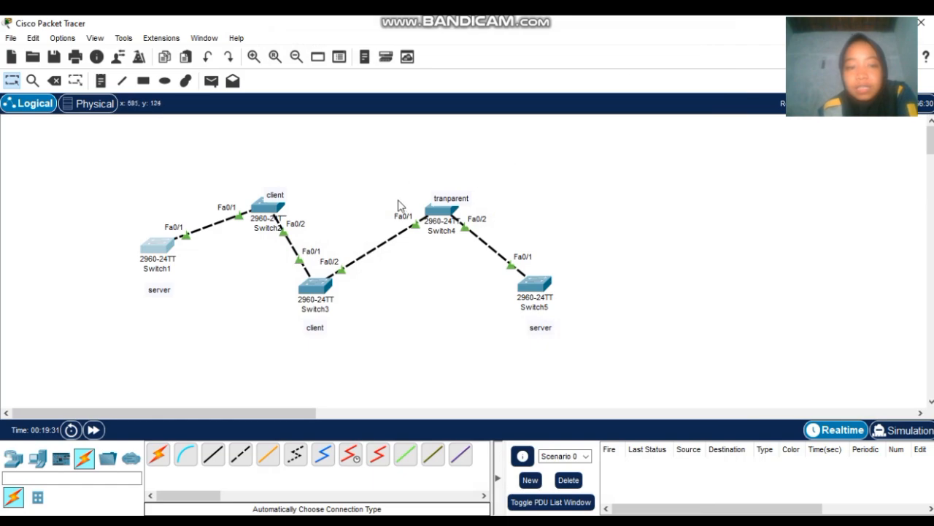
- Rerun do sh vlan brief on Switch2 to see the propagated VLANs
left_click(268, 206)
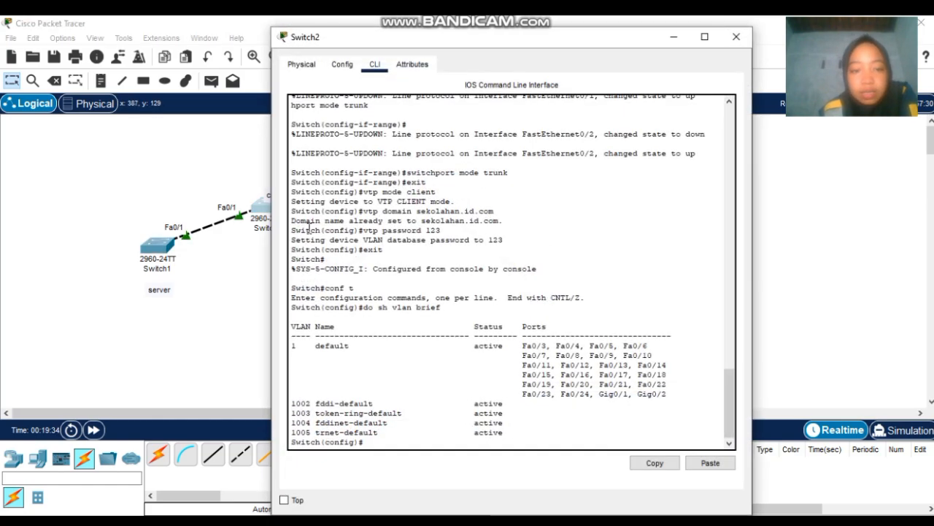
left_click(428, 442)
key("Up")
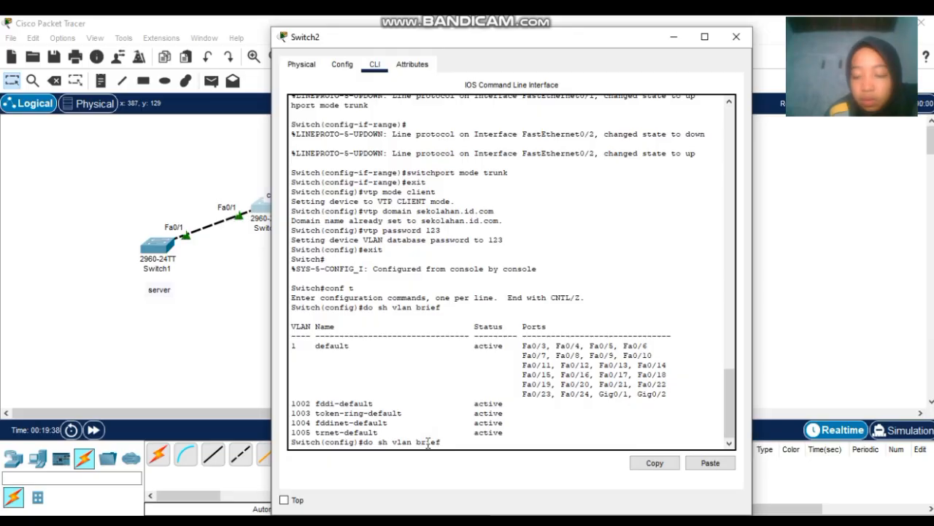
key("Return")
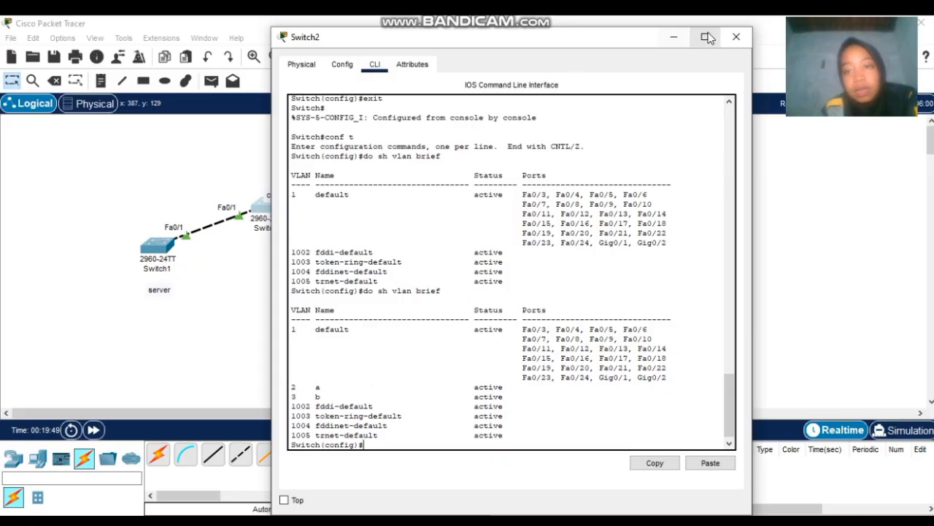
left_click(736, 37)
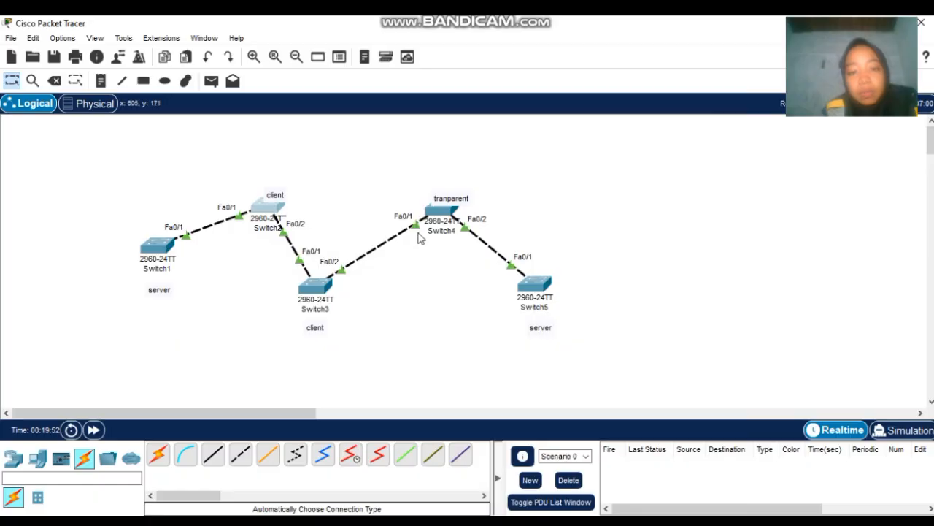
- Rerun the VLAN summary on transparent Switch4, which still shows only default VLANs
left_click(441, 210)
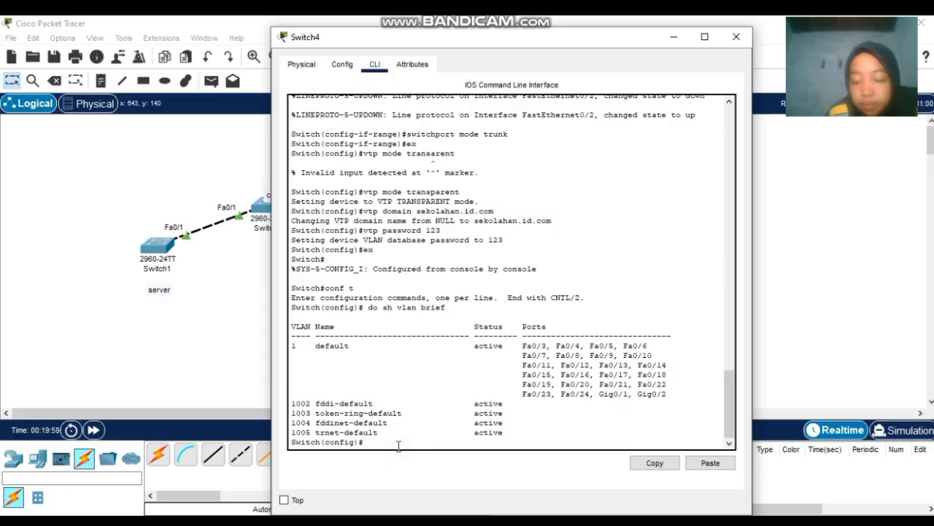
key("Up")
key("Return")
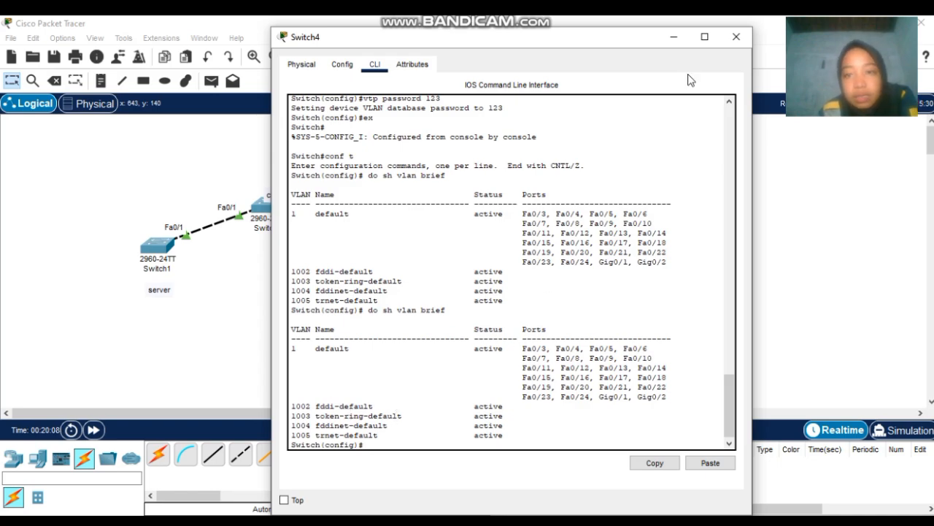
left_click(735, 38)
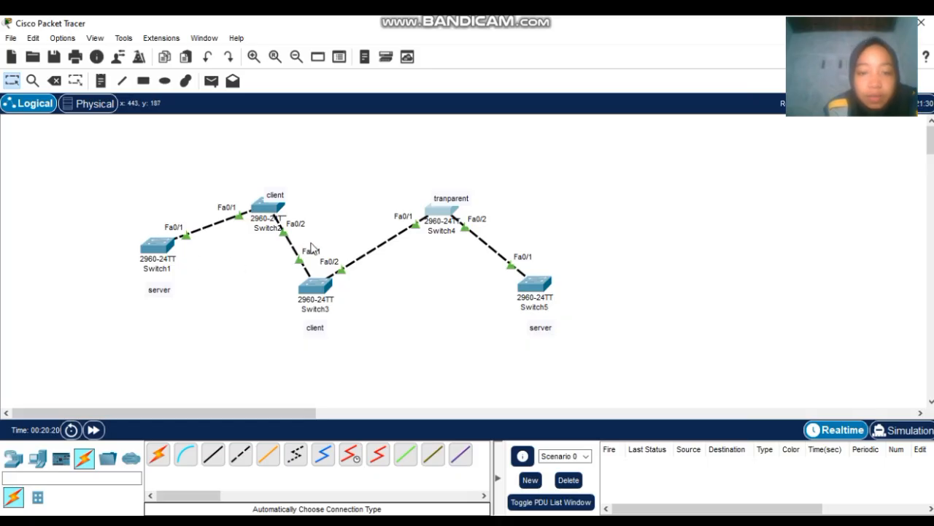
left_click(438, 218)
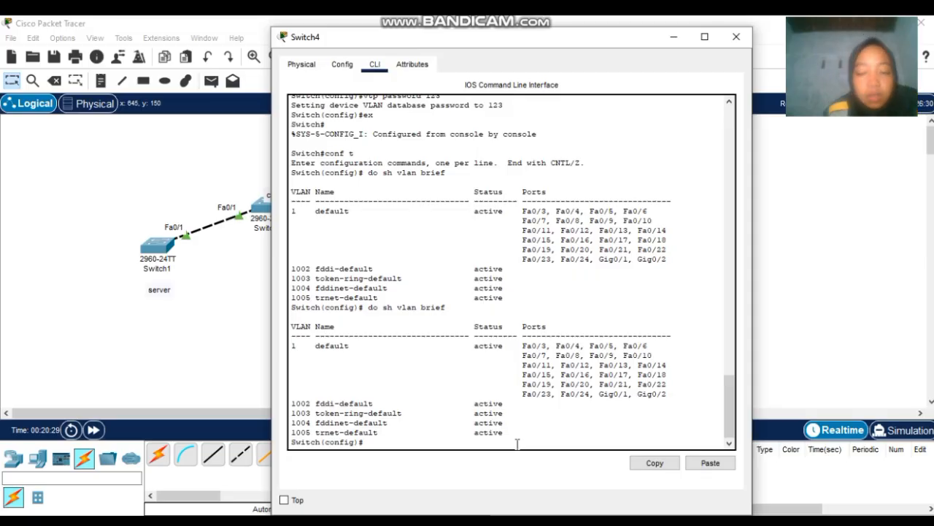
left_click(737, 38)
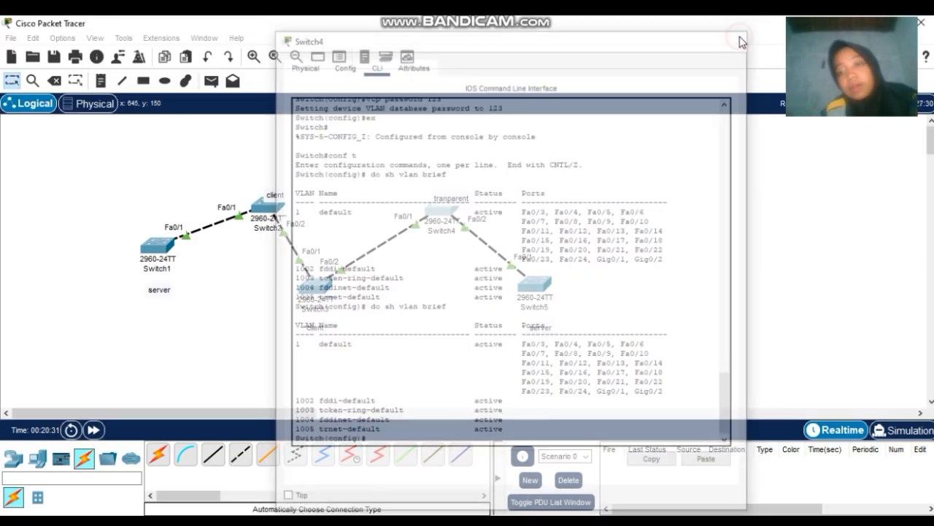
- Rerun the VLAN summary on Switch5, now listing VLAN 2 'a' and VLAN 3 'b'
left_click(538, 281)
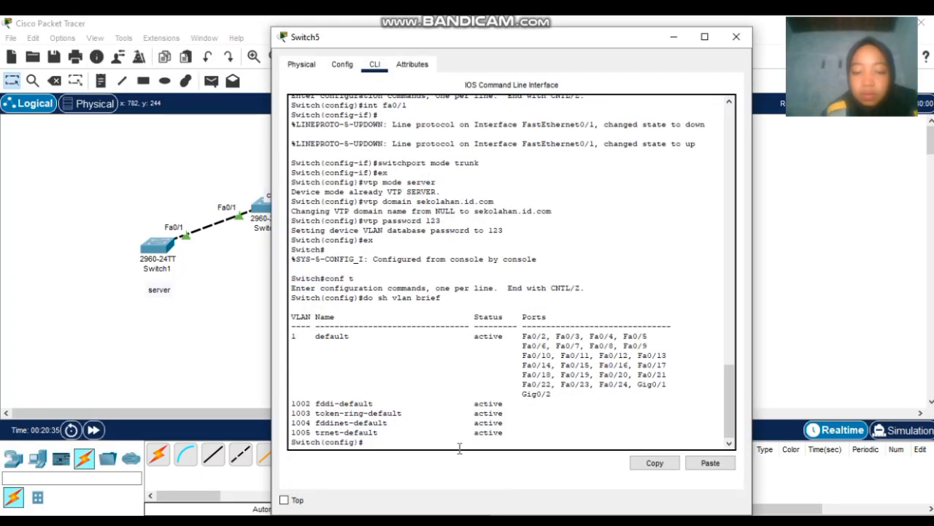
key("Up")
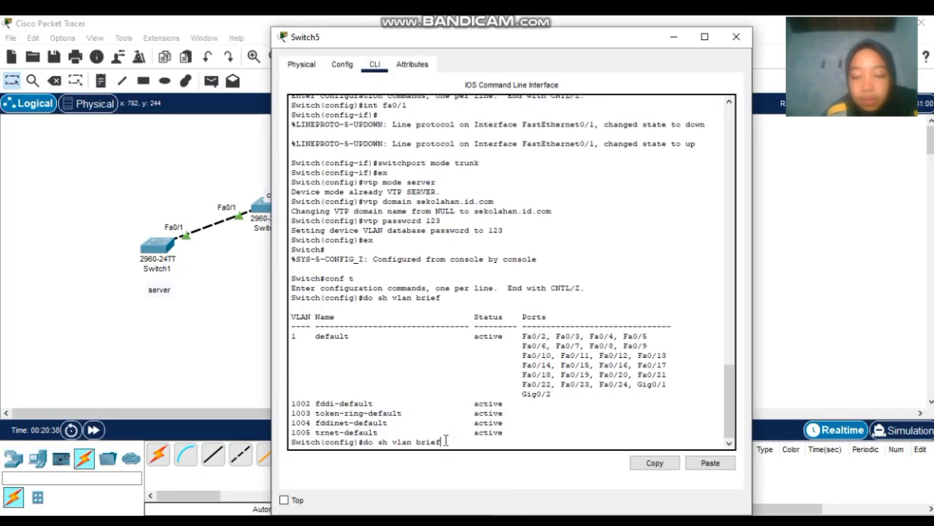
key("Return")
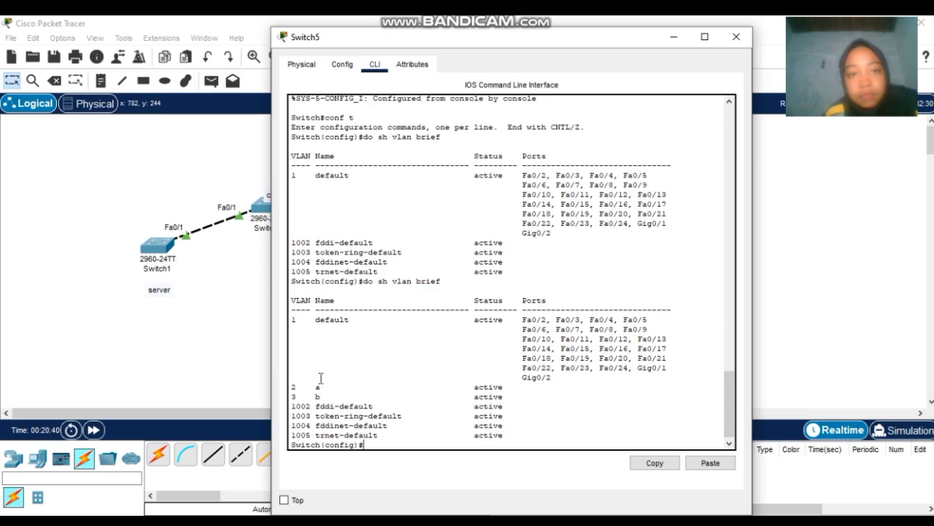
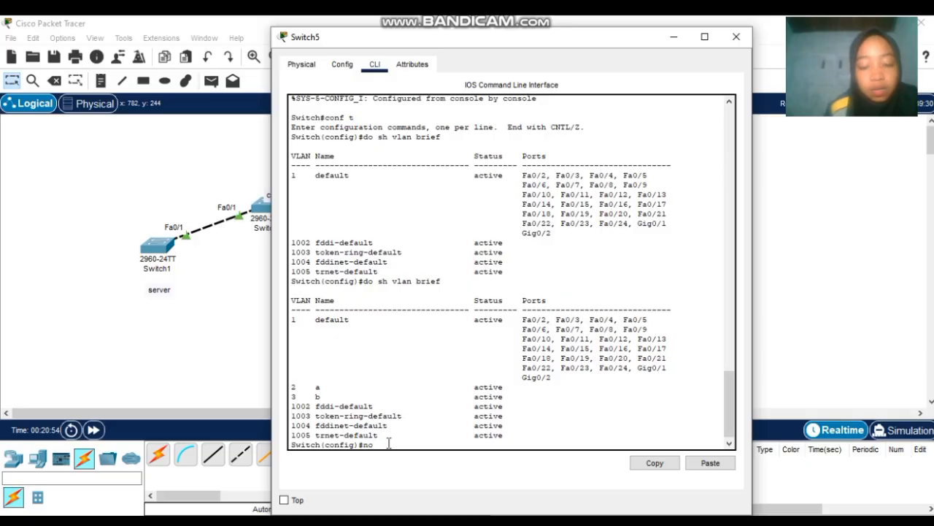
- Remove VLAN 3 on Switch5 and verify only VLAN 2 'a' plus defaults remain, then close it
type("vlan 3")
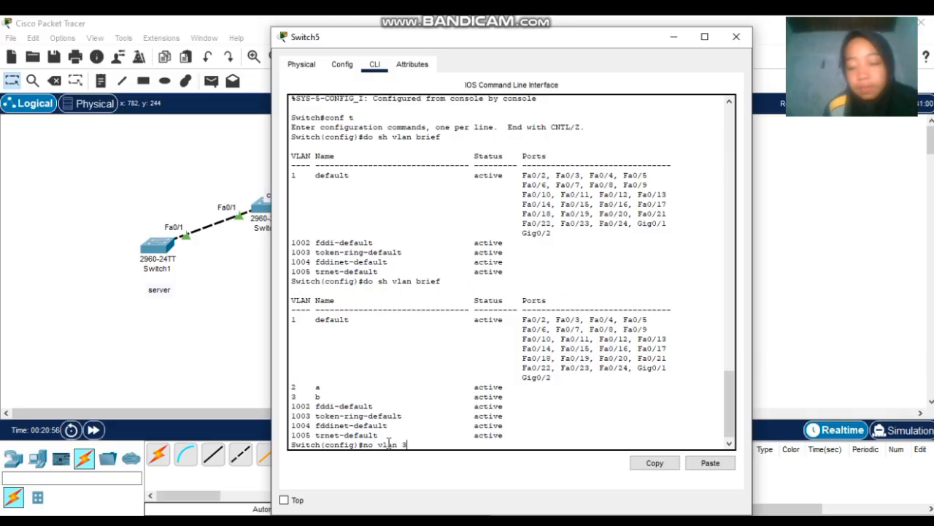
key("Return")
type("do sh vlan brief")
key("Return")
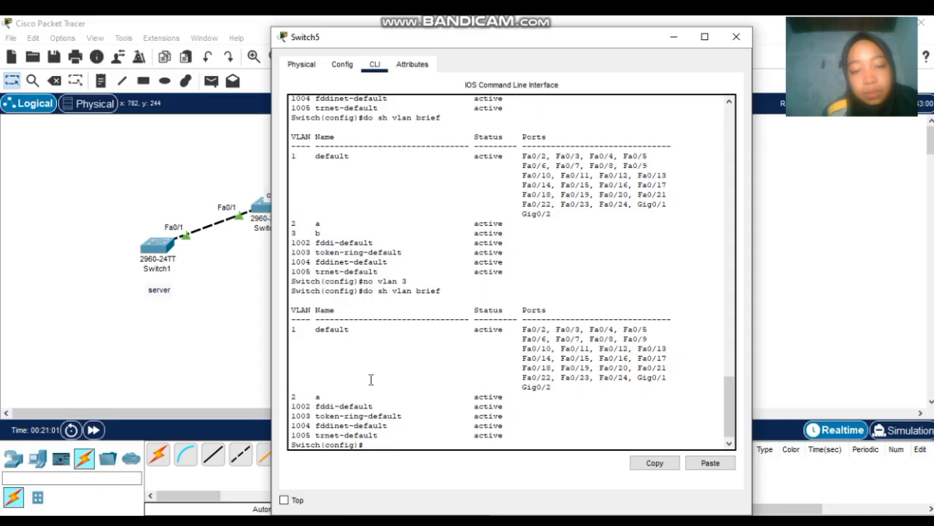
left_click(738, 36)
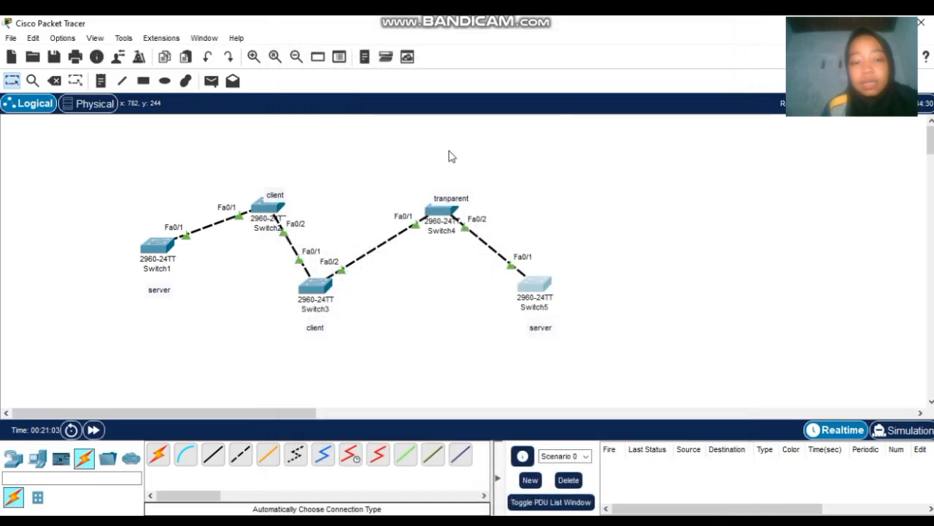
left_click(317, 284)
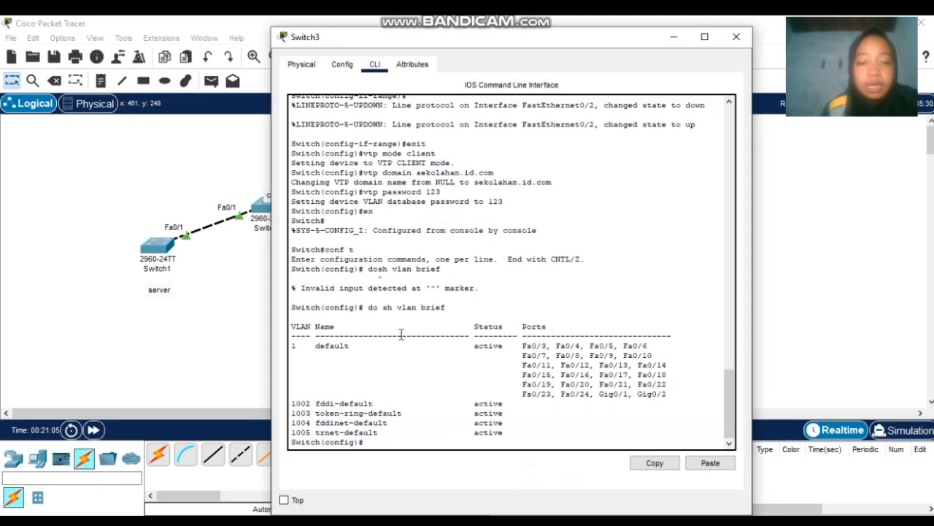
left_click(449, 446)
key("Up")
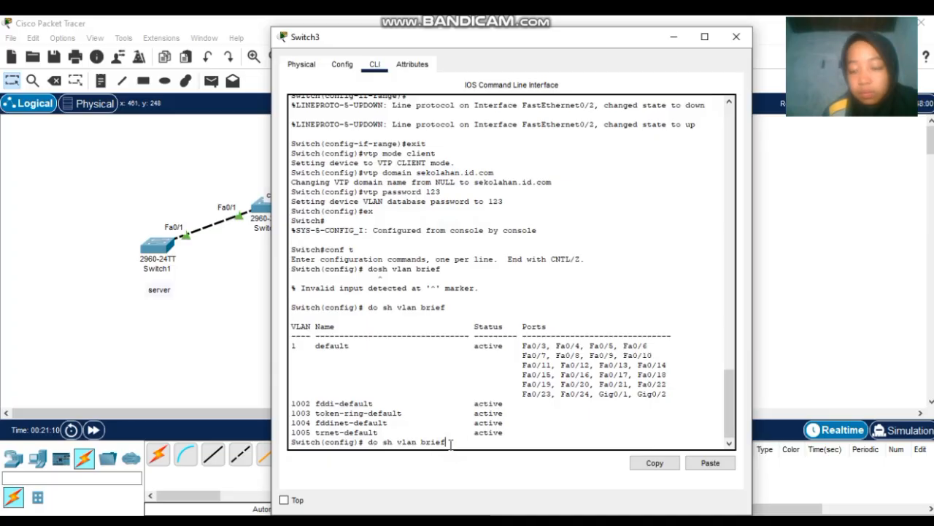
key("Return")
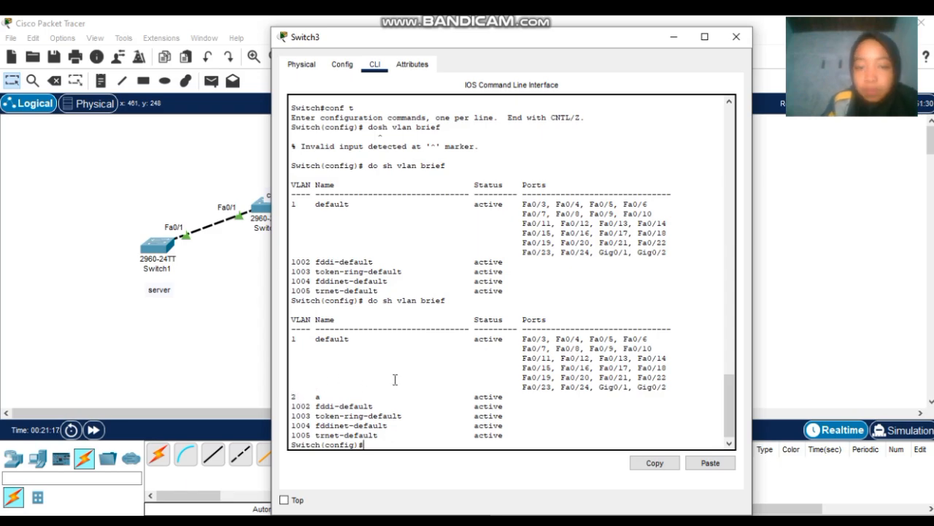
left_click(737, 41)
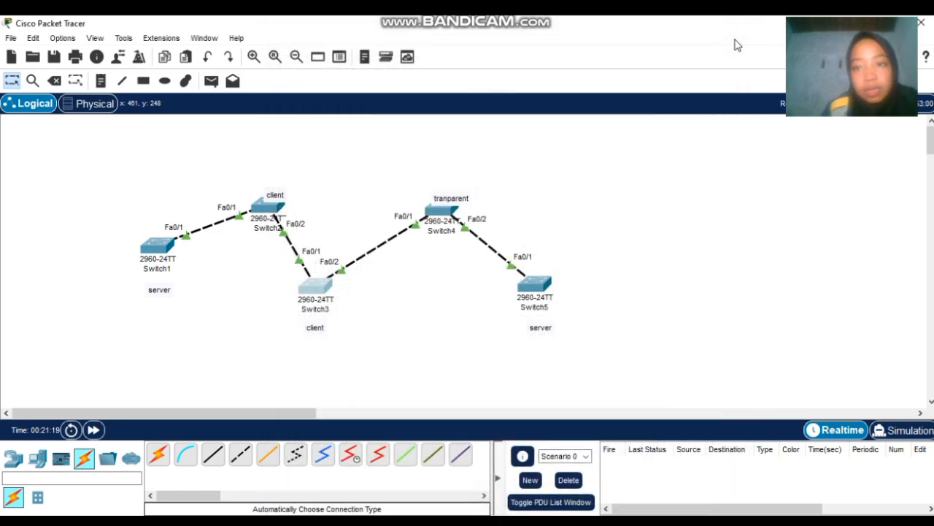
left_click(269, 206)
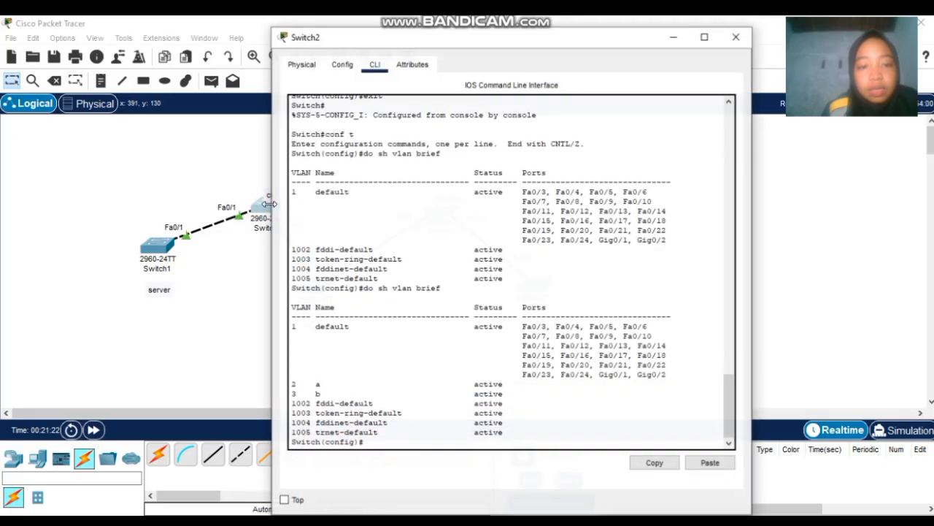
left_click(404, 441)
key("Up")
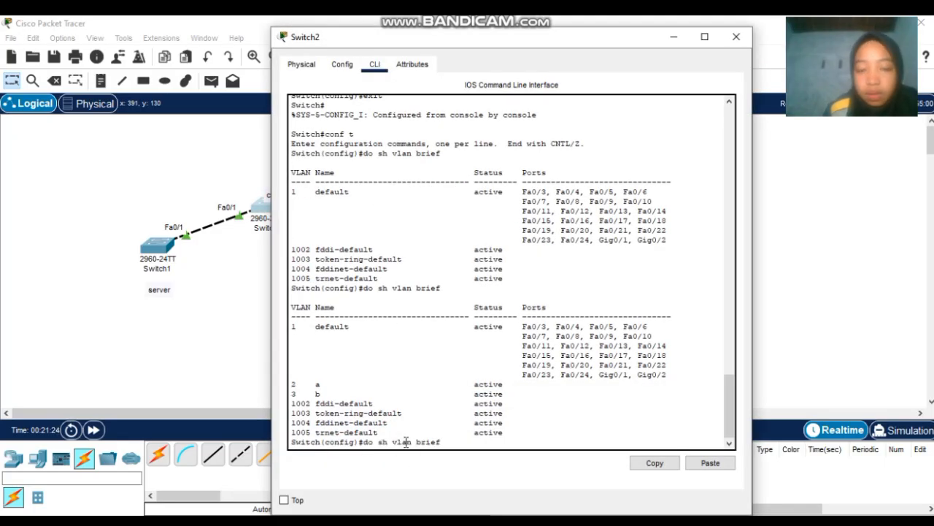
key("Return")
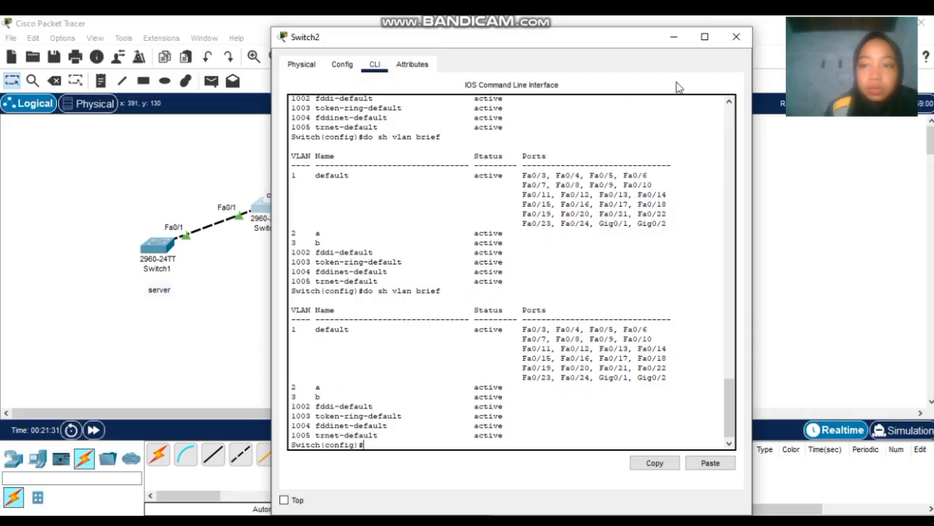
left_click(736, 37)
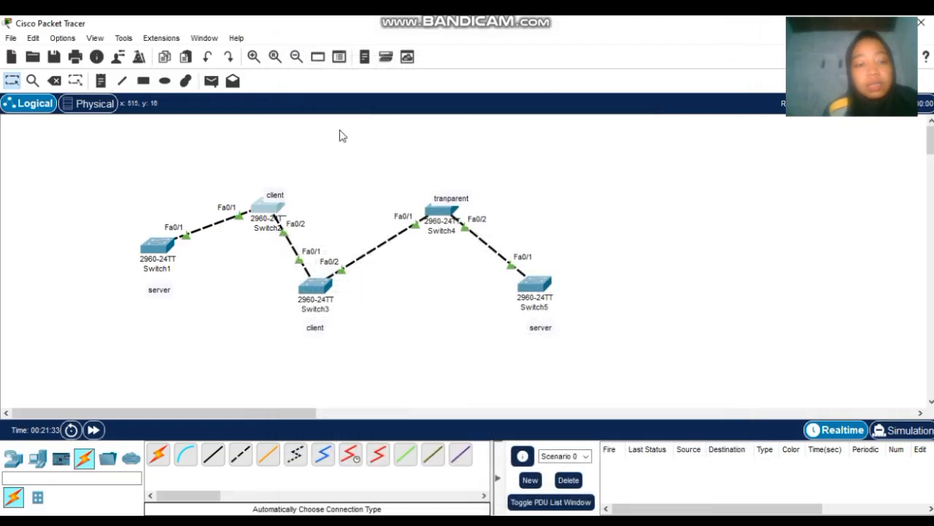
- On Switch1, delete VLANs 3 and 2 and confirm with do sh vlan brief that only defaults remain
left_click(159, 252)
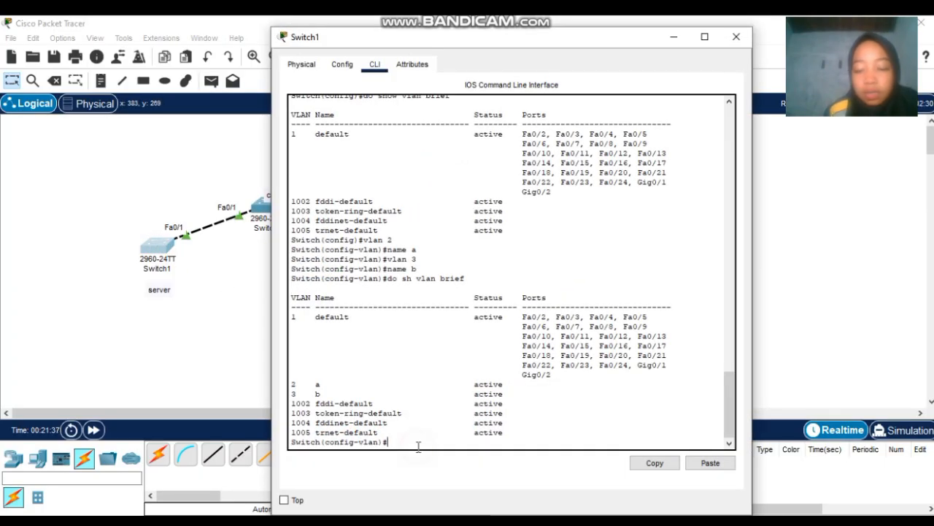
key("Up")
key("Return")
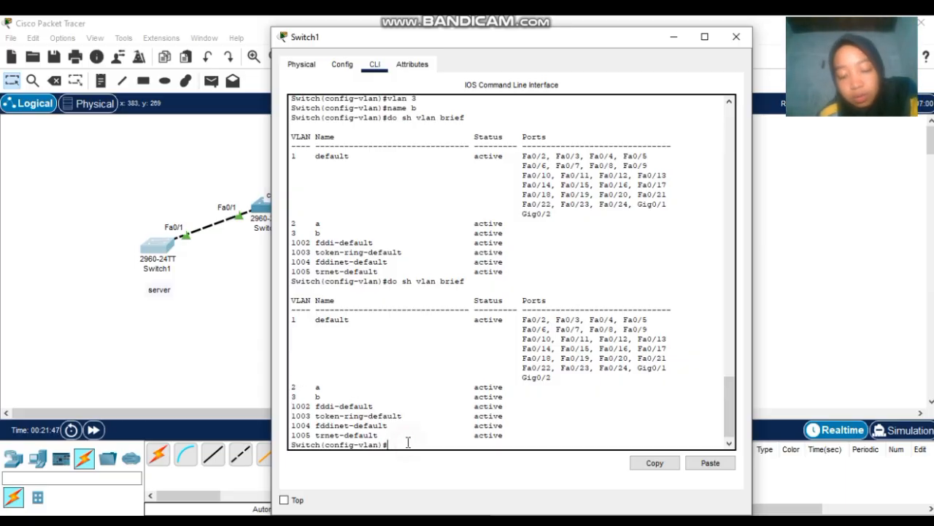
type("no v")
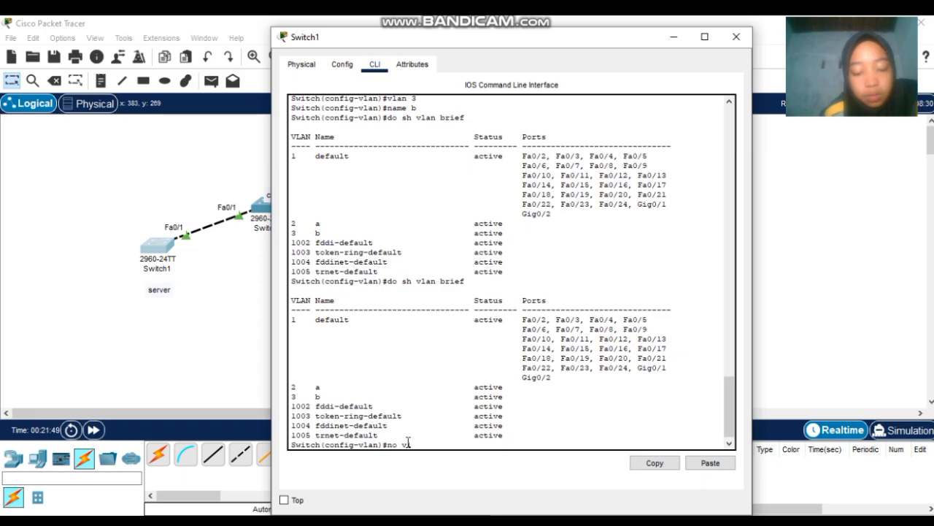
type("lan 3")
key("Return")
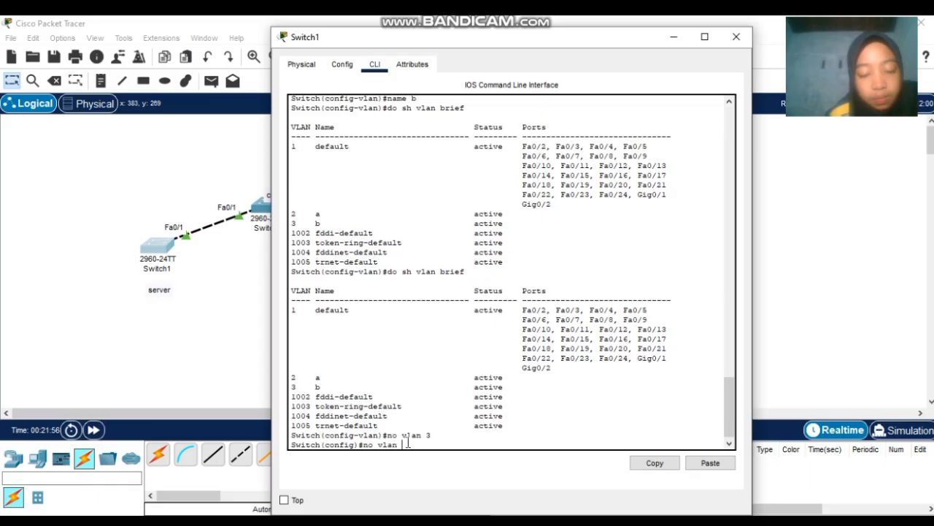
key("Return")
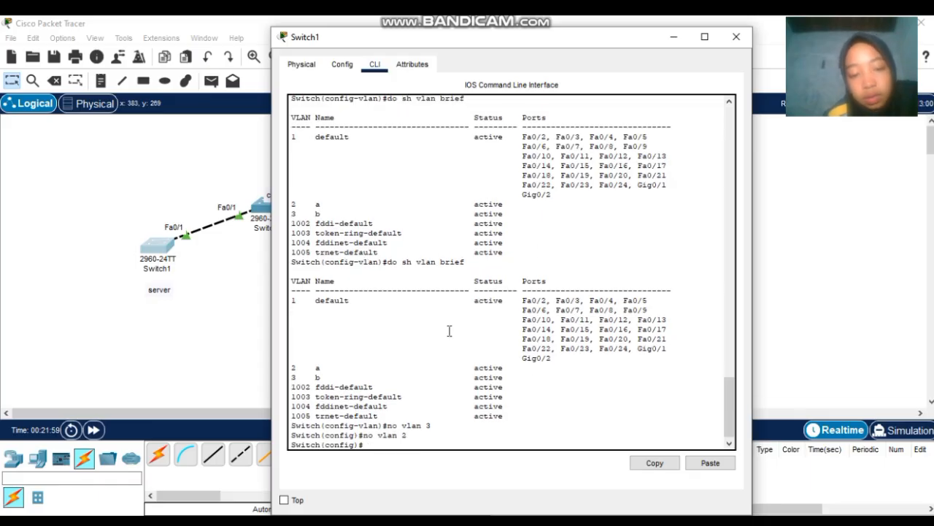
key("Up")
key("Up")
key("Up")
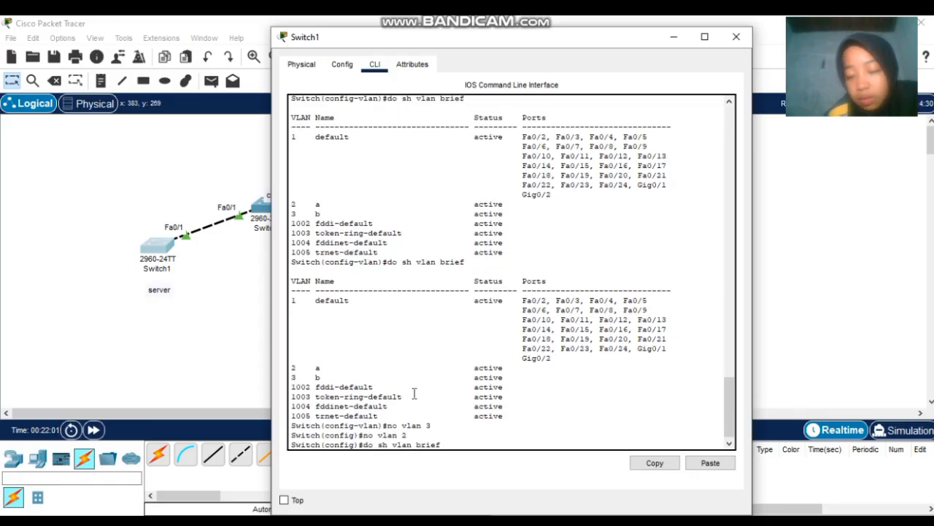
key("Return")
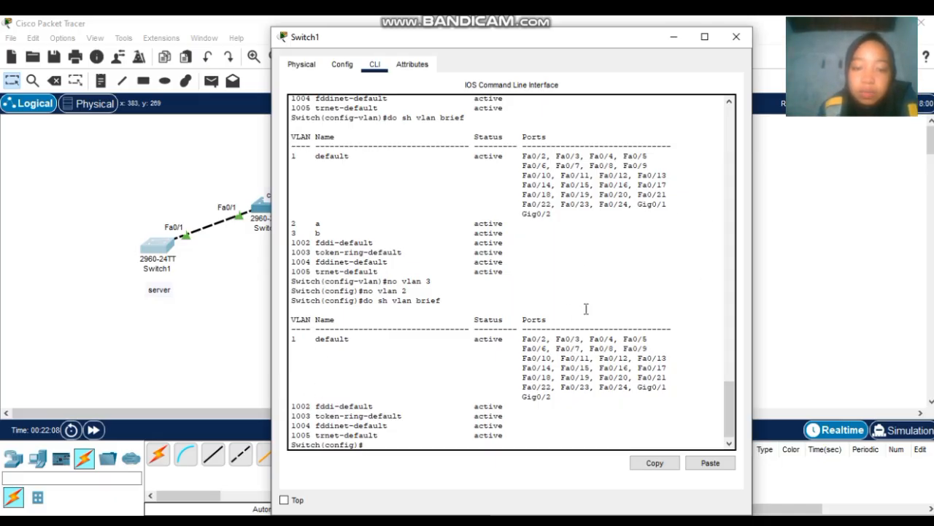
left_click(736, 36)
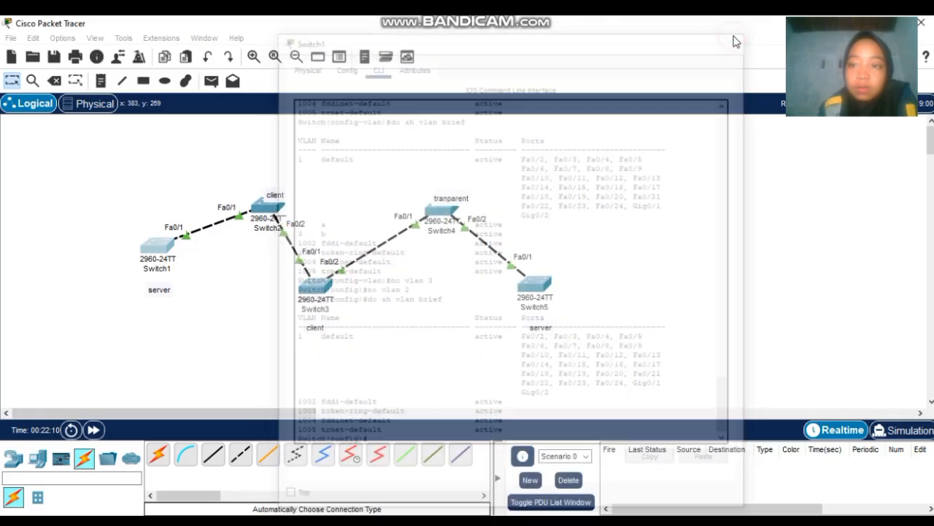
- Rerun do sh vlan brief on Switch2, which now lists only the default VLANs
left_click(268, 206)
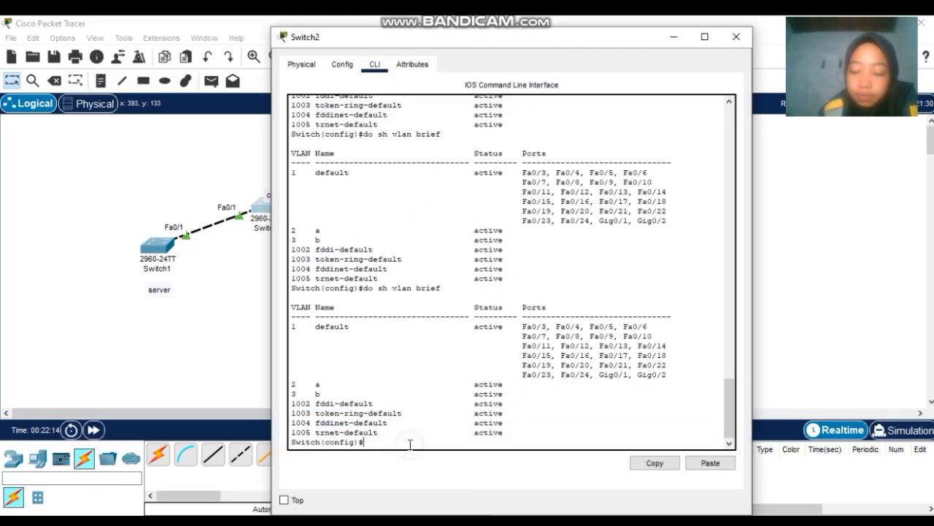
key("Up")
key("Return")
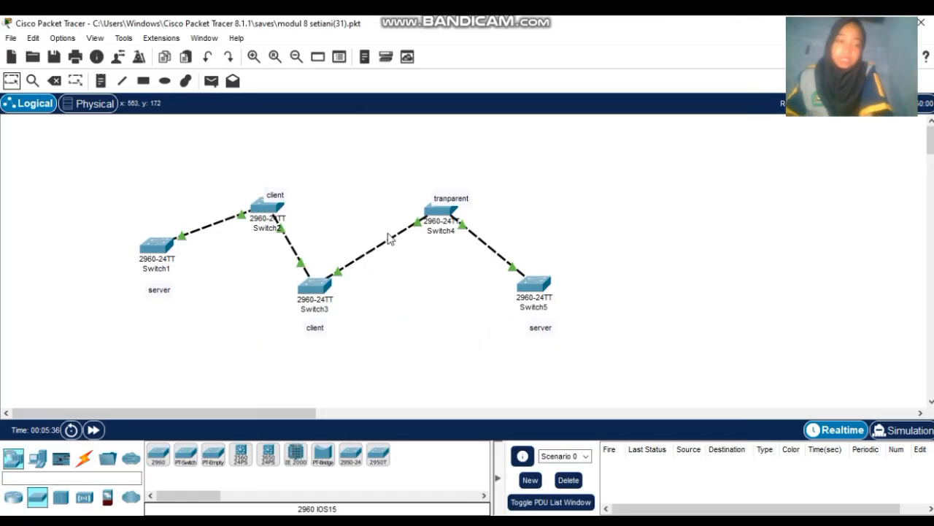
left_click(162, 259)
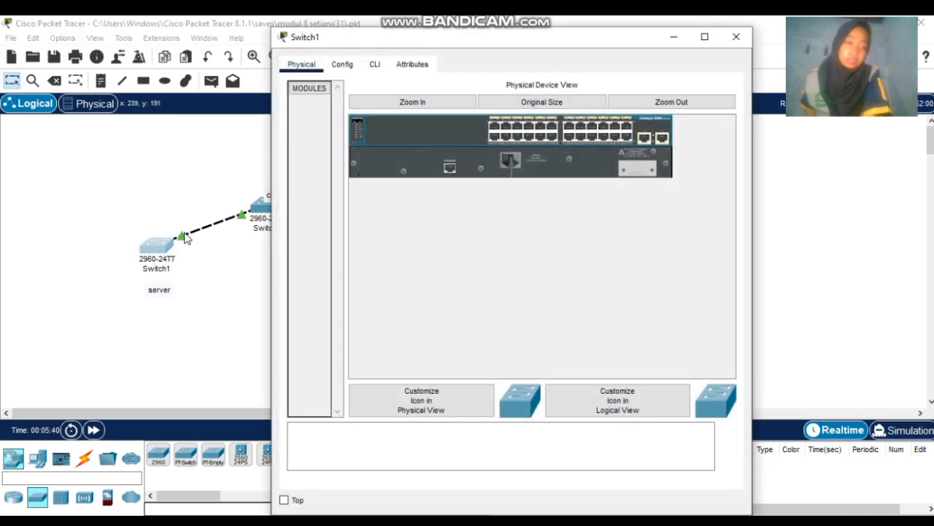
left_click(375, 66)
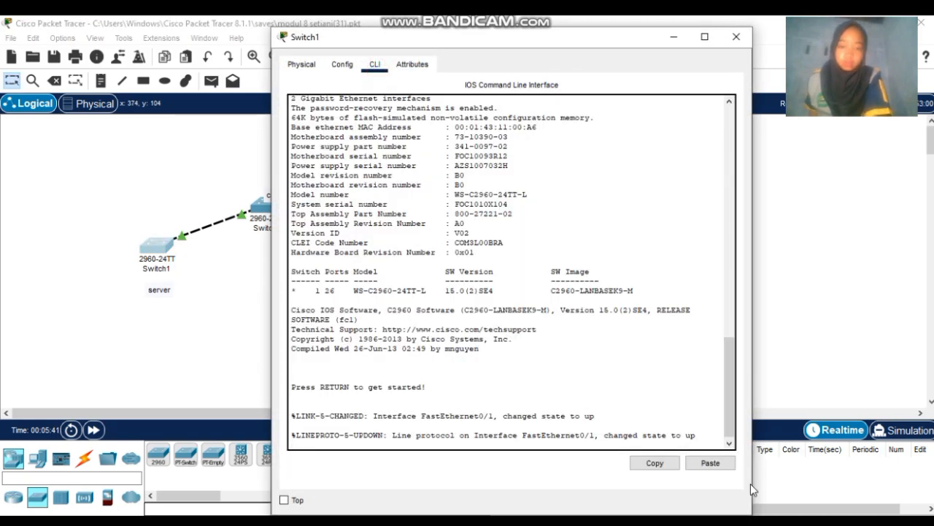
left_click(711, 437)
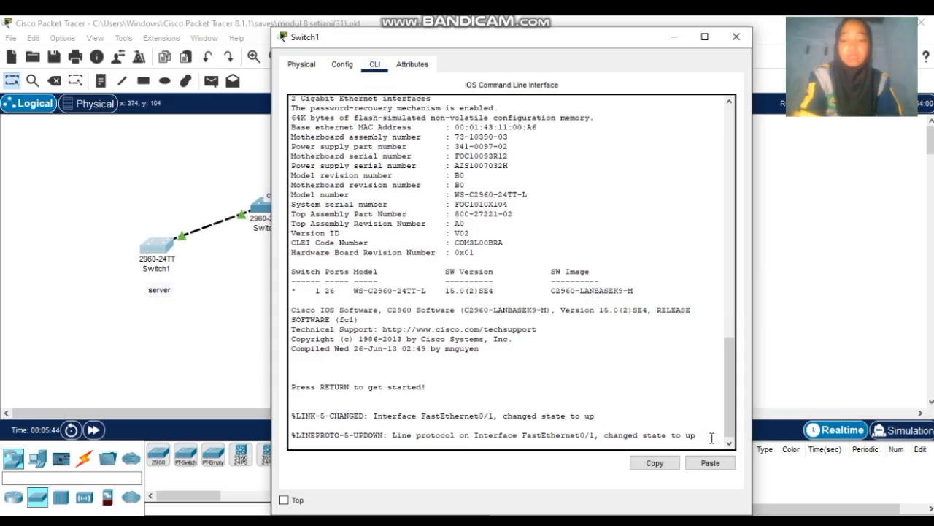
key("Return")
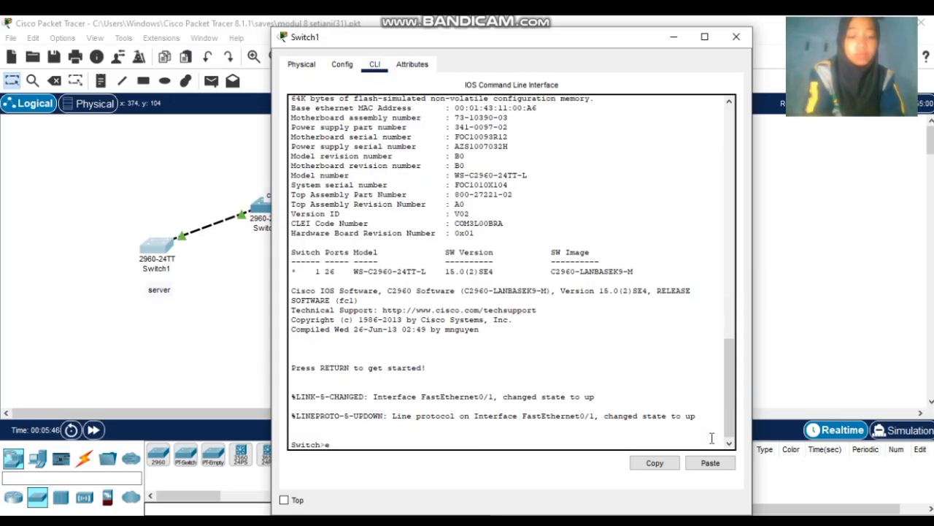
type("en")
key("Return")
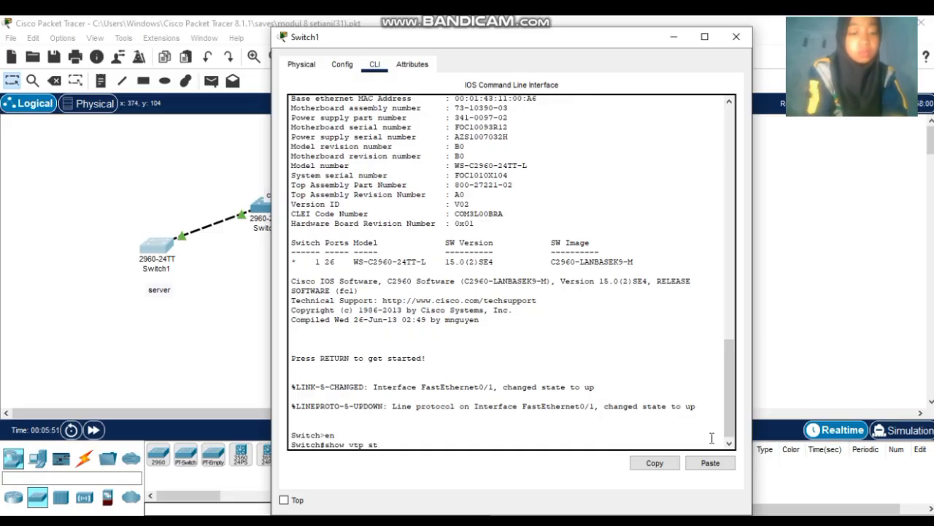
type("show vtp status")
key("Return")
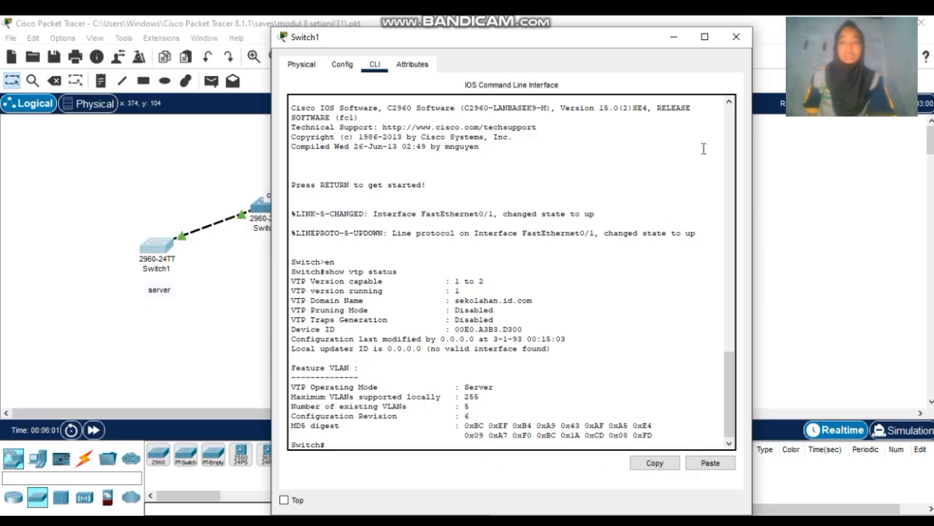
left_click(738, 37)
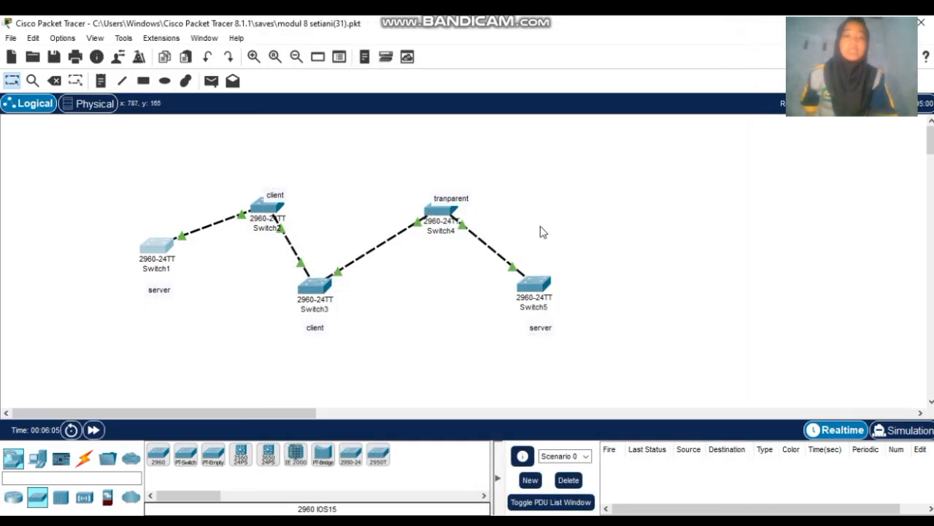
- Place a new 2960 switch, Switch6, on the canvas to the right of the switch chain
left_click_drag(147, 165, 832, 407)
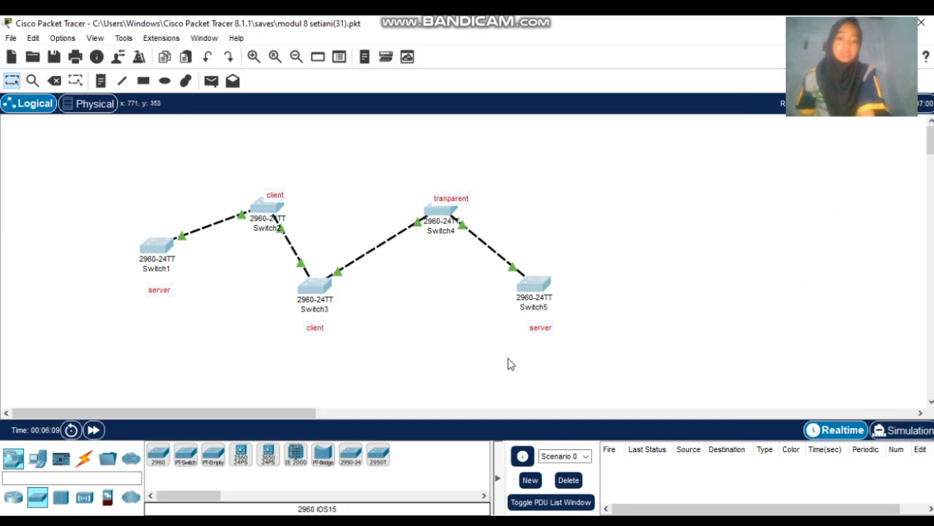
left_click(157, 454)
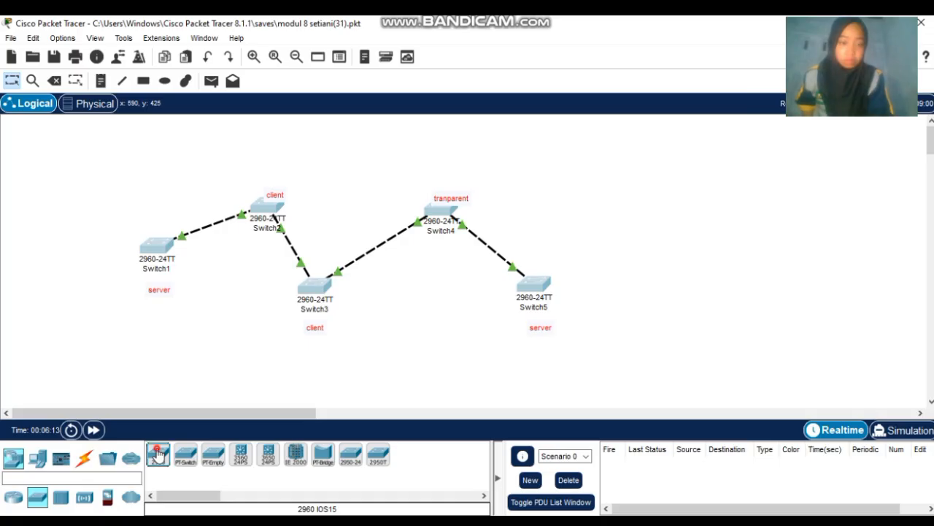
left_click(634, 207)
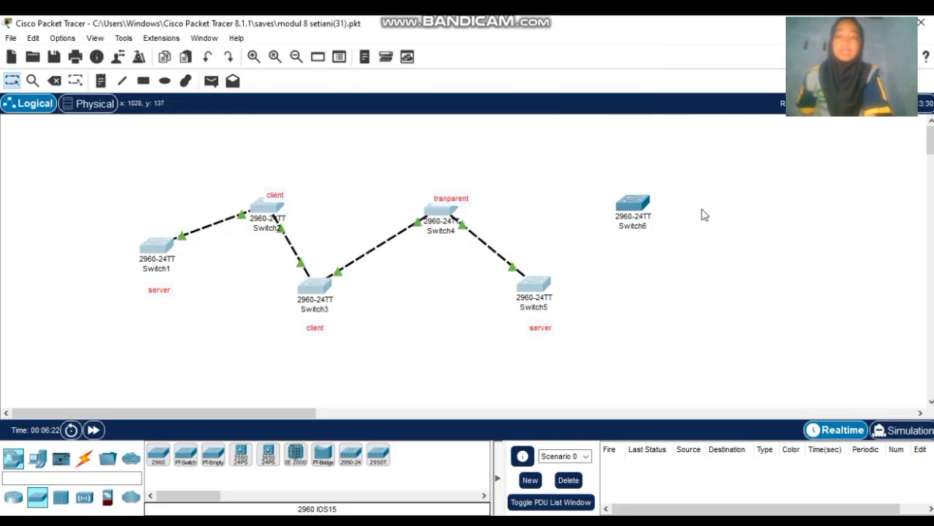
- In Switch6's CLI, enter en and conf t, then run do show vtp status showing Server mode, no domain
left_click(639, 211)
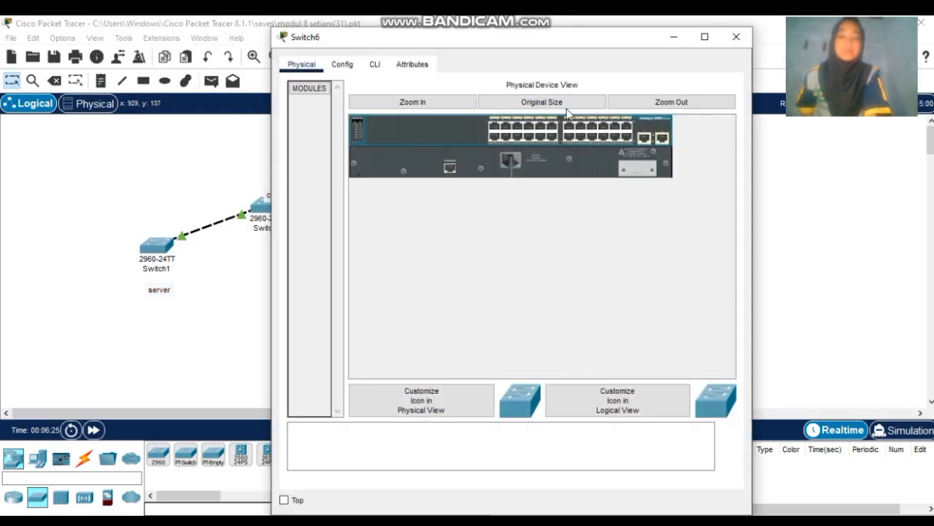
left_click(374, 67)
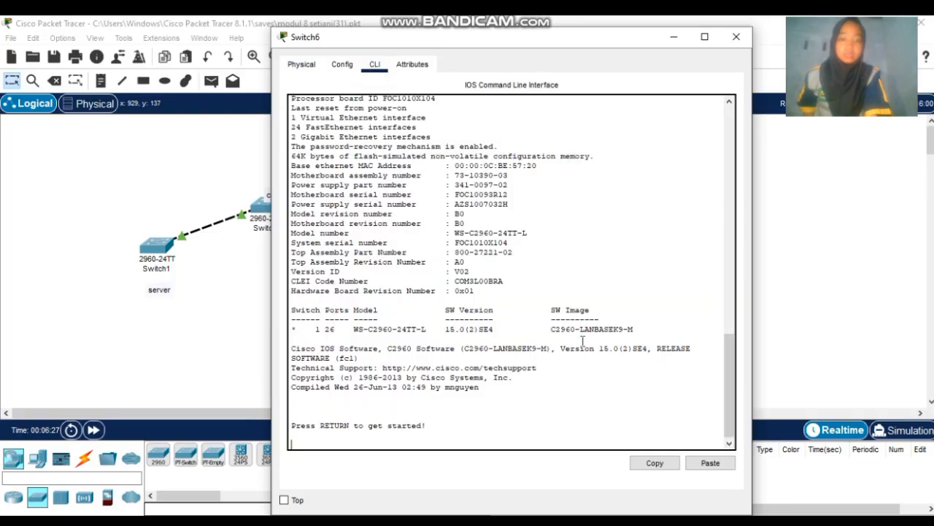
left_click(592, 419)
key("Return")
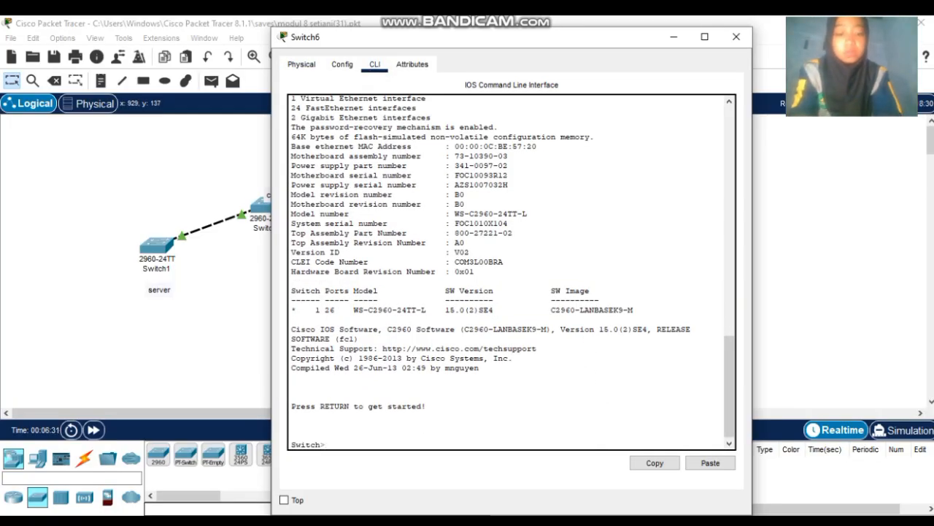
type("en")
key("Return")
type("co")
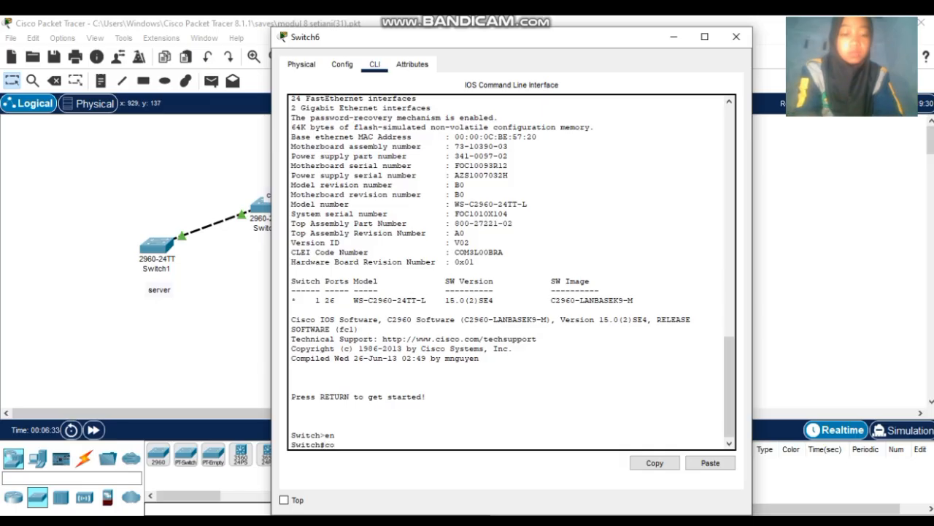
type("nf t")
key("Return")
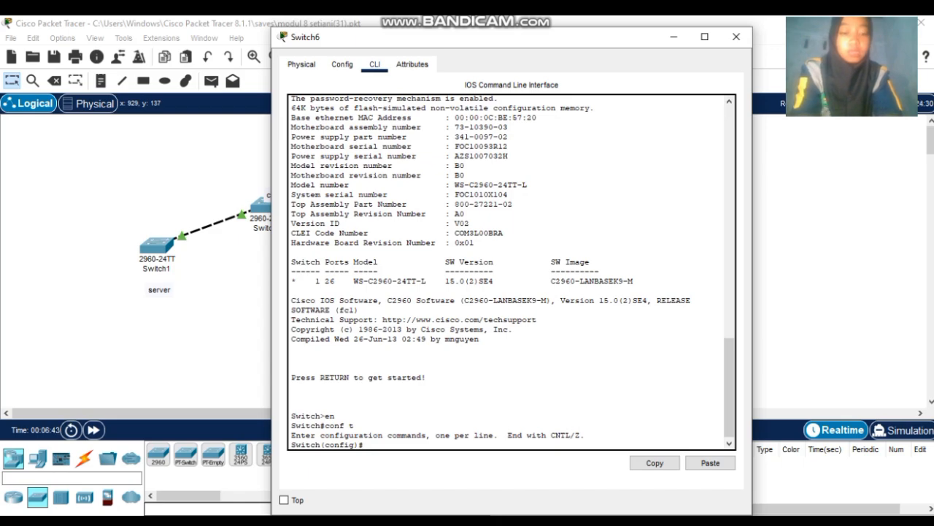
type("do sh")
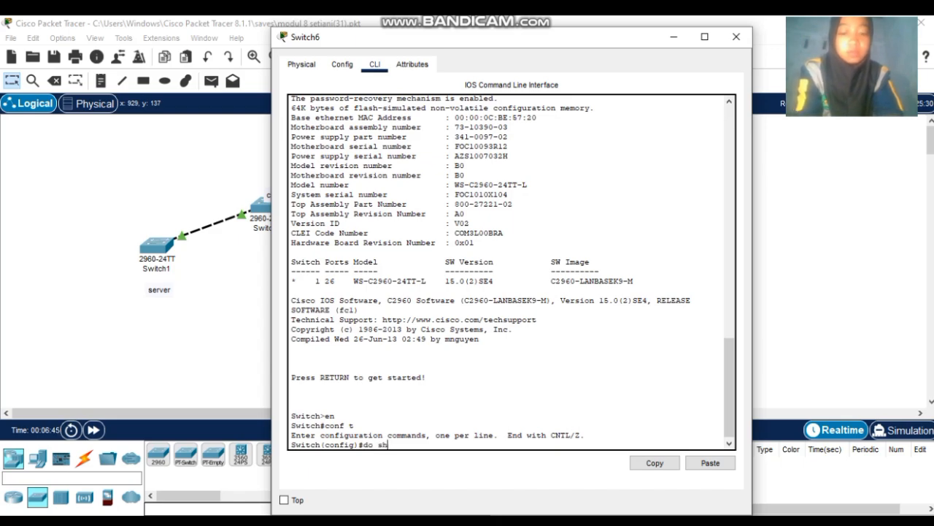
type("ow vt")
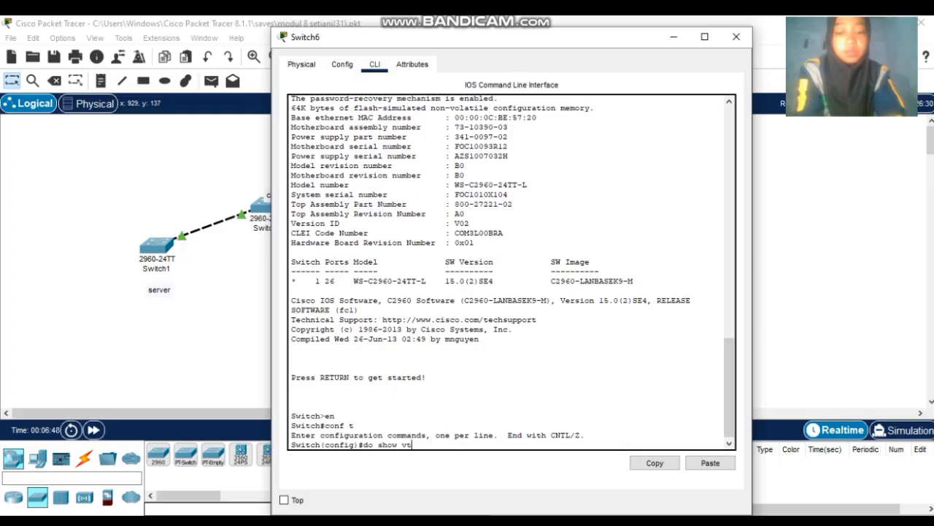
type("p status")
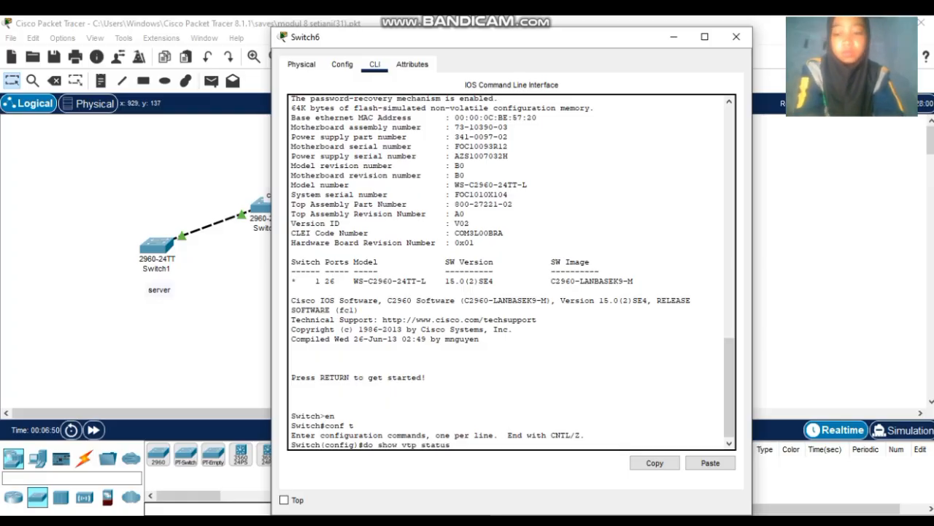
key("Return")
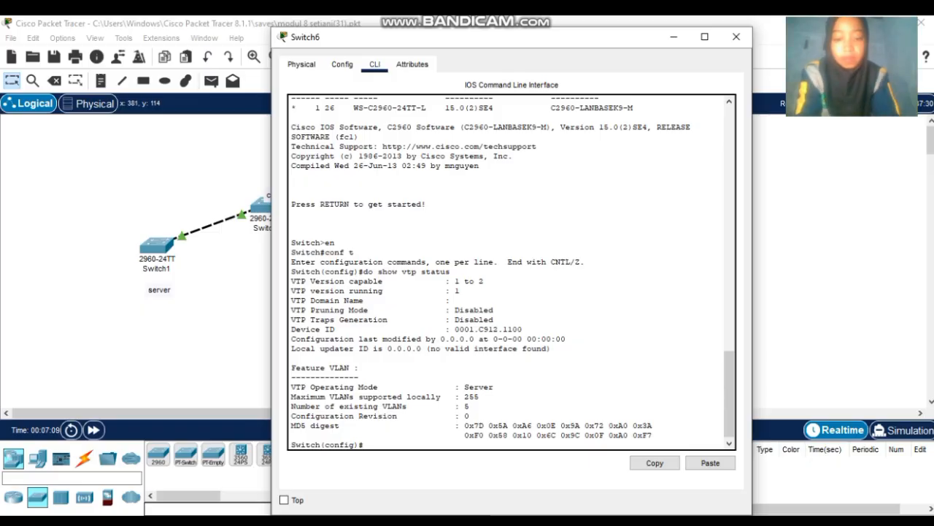
type("mo")
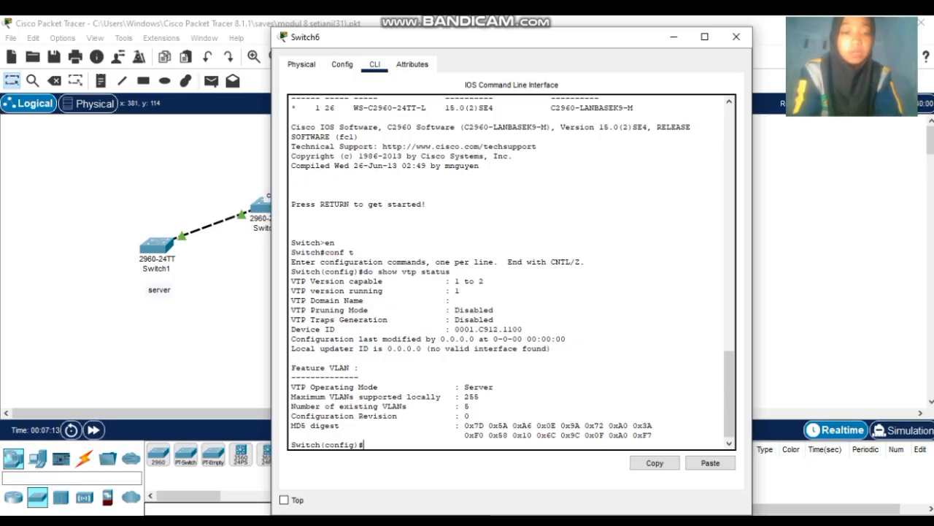
type("vtp mode serve")
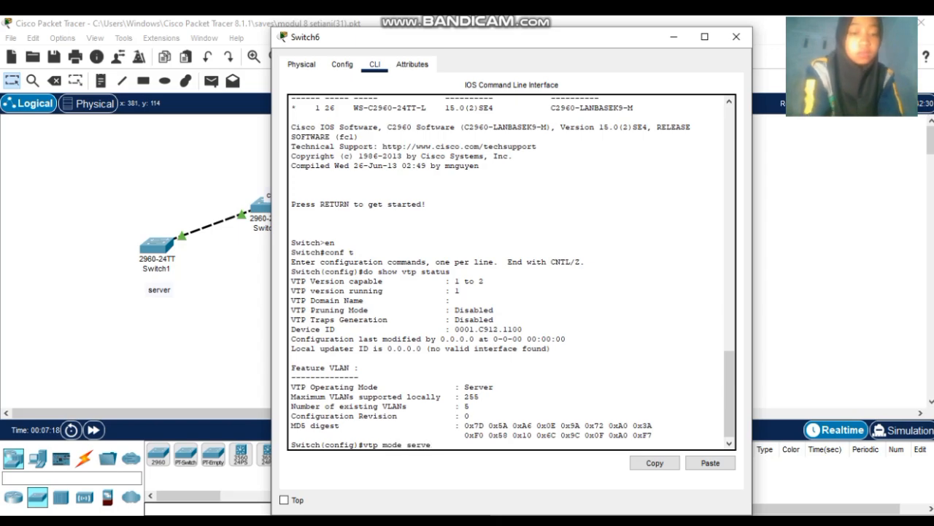
type("r")
- Set Switch6 to VTP server mode with domain sekolaha.id.com and a VTP password
key("Return")
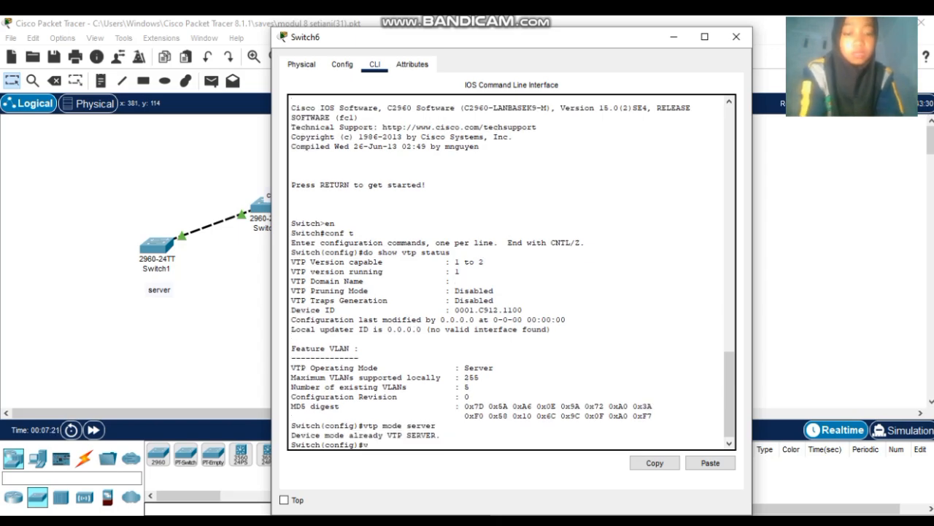
type("vtp doma")
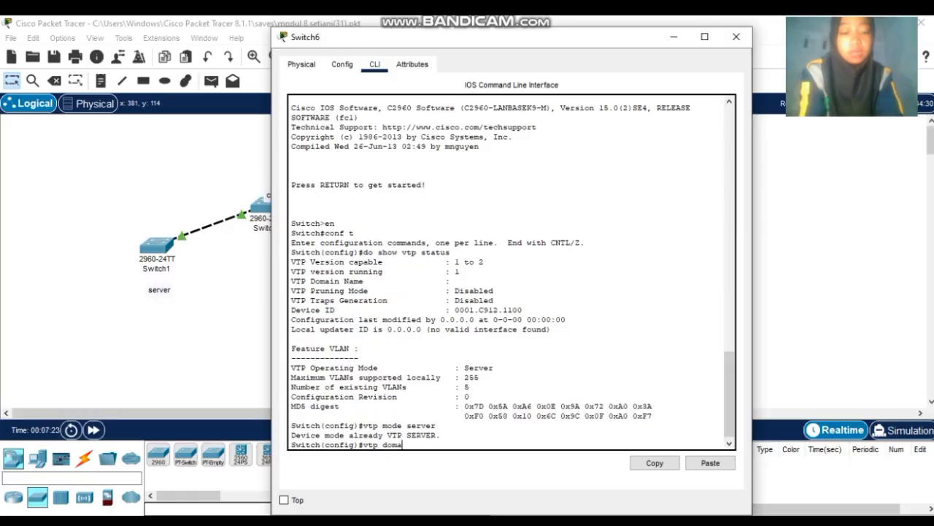
type("in sekolaha.")
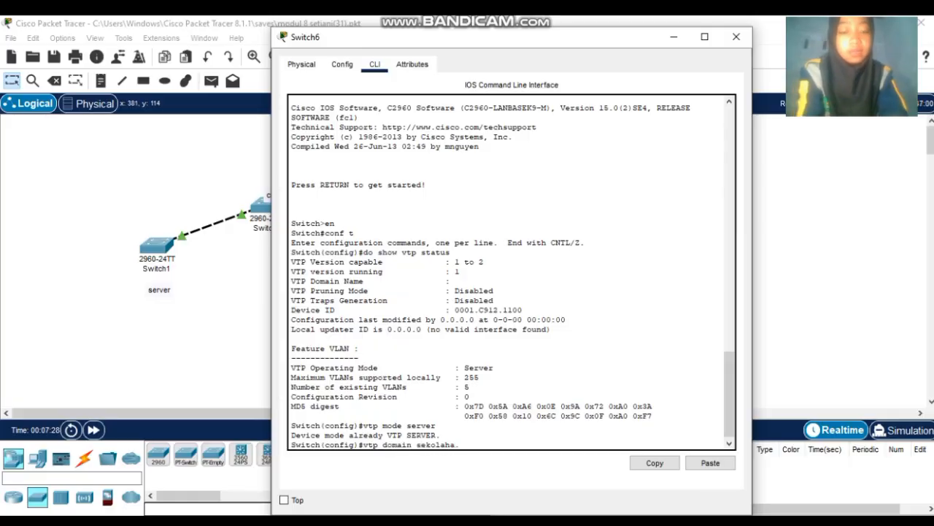
type("id.com")
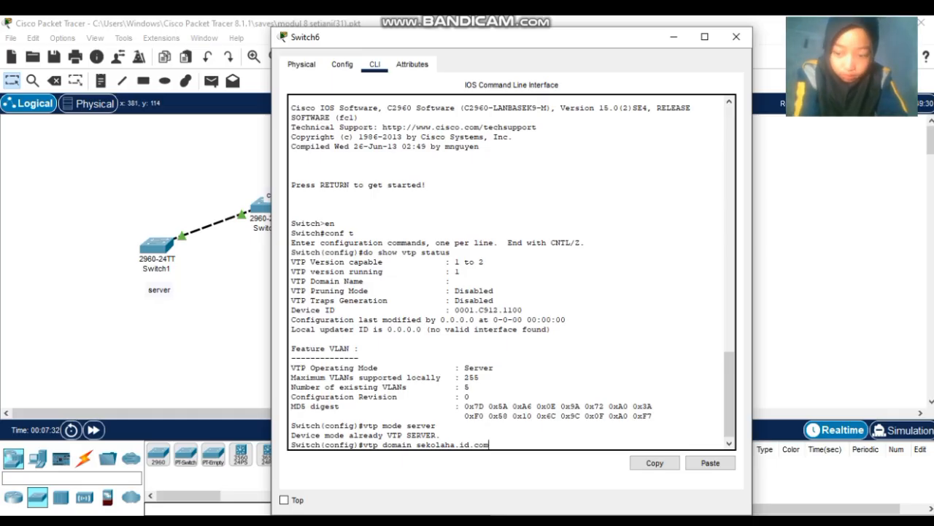
key("Return")
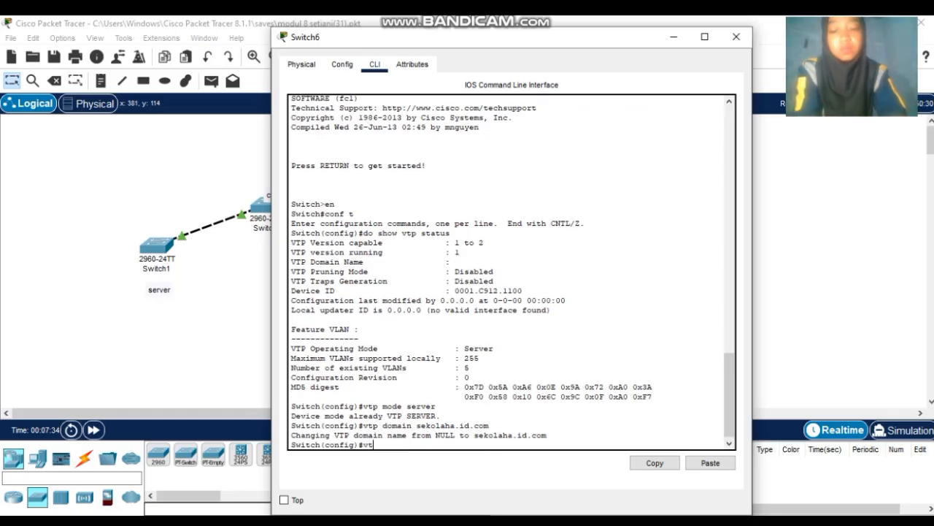
type("vtp pass")
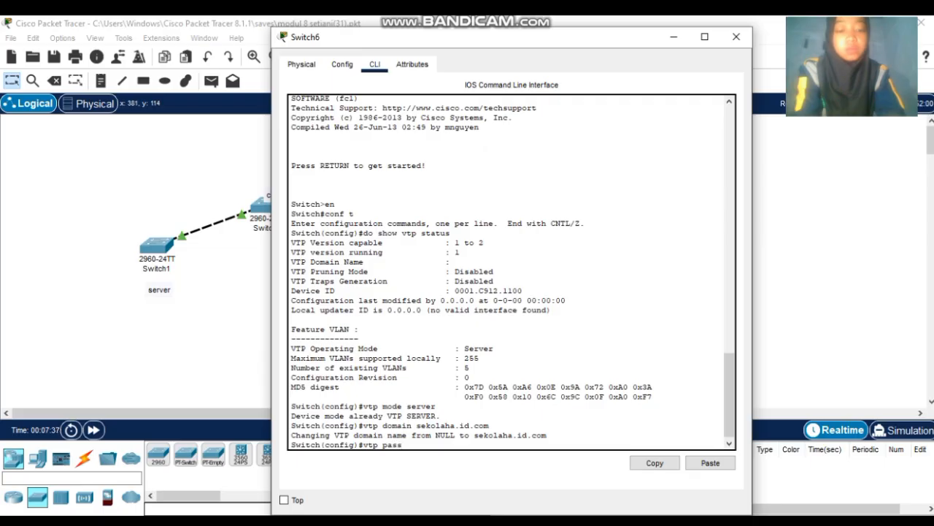
type("word 1")
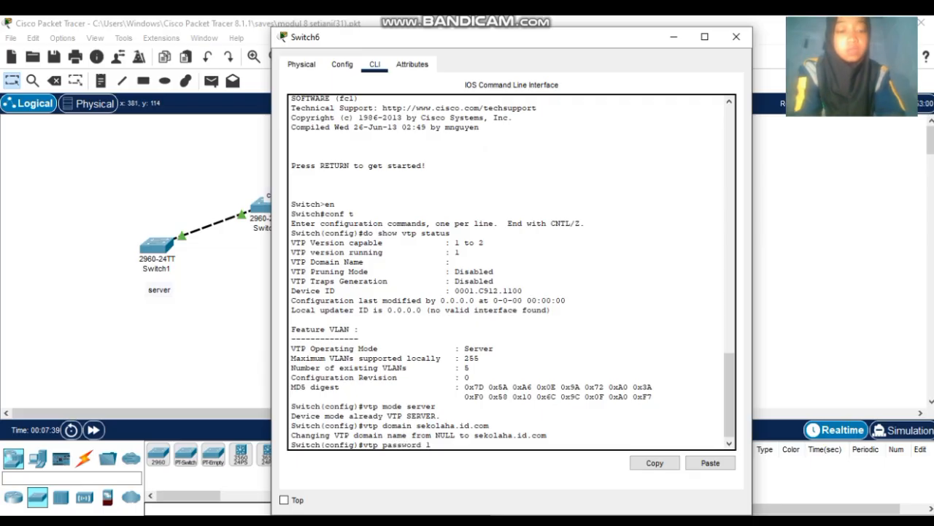
type("23")
key("Return")
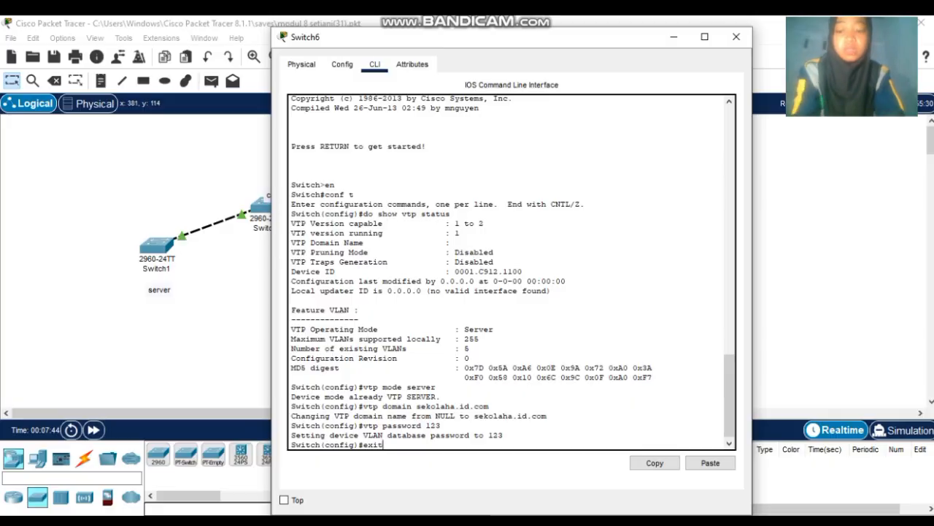
- Exit configuration mode and run sh vtp status to confirm the new domain
type("exit")
key("Return")
key("Return")
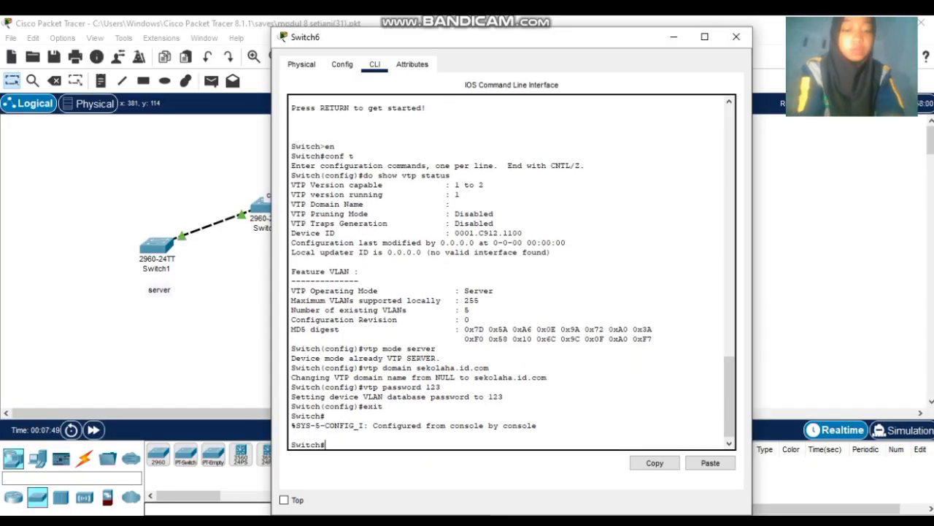
type("s")
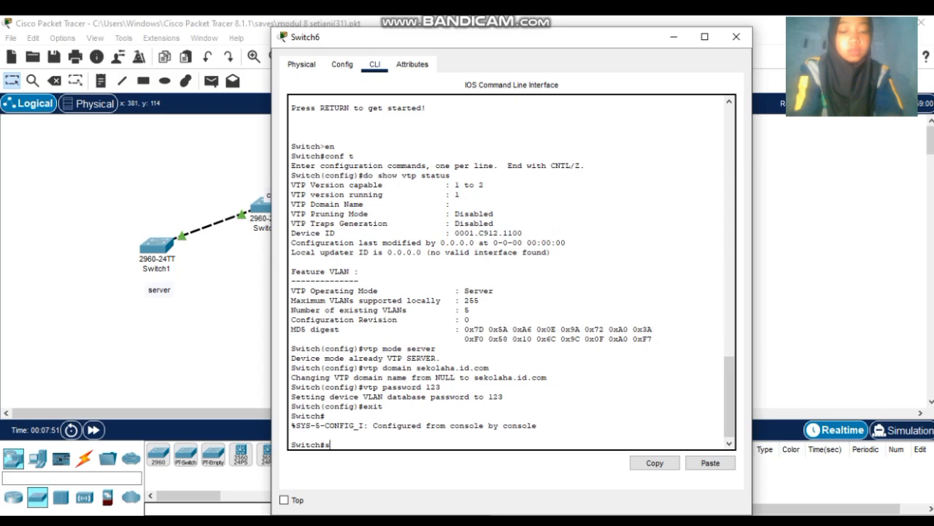
type("h vtp")
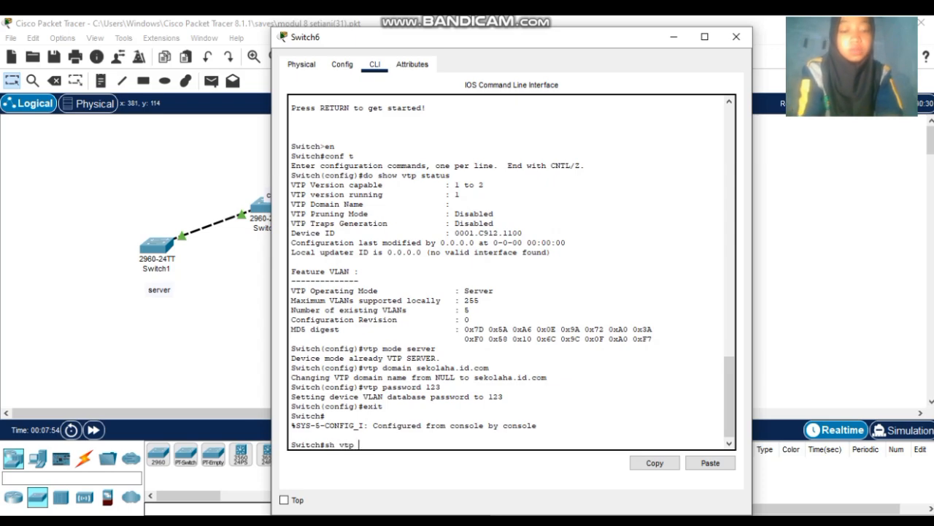
type(" status")
key("Return")
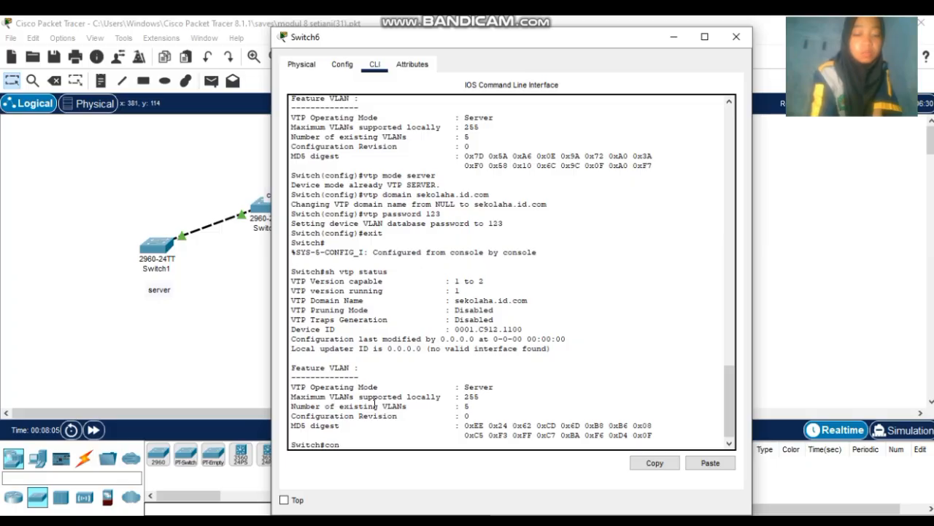
- Create VLANs 2, 3, 4, 5, 6, 7 and 8 on Switch6 in configuration mode
key("Return")
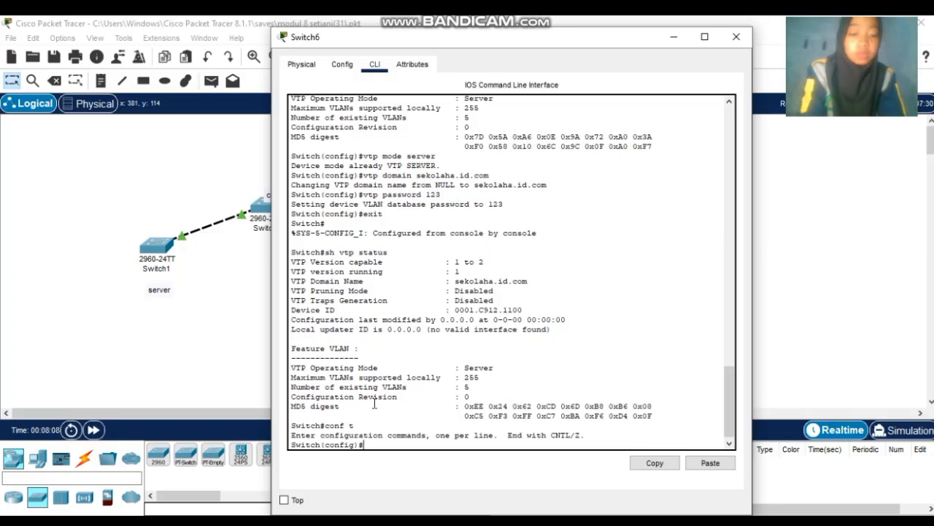
type("vlan 2")
key("Return")
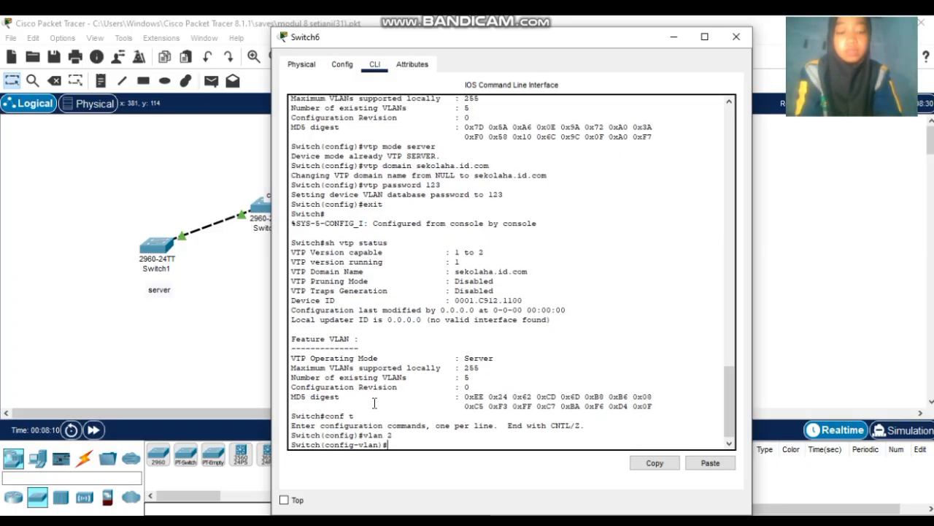
type("vlan")
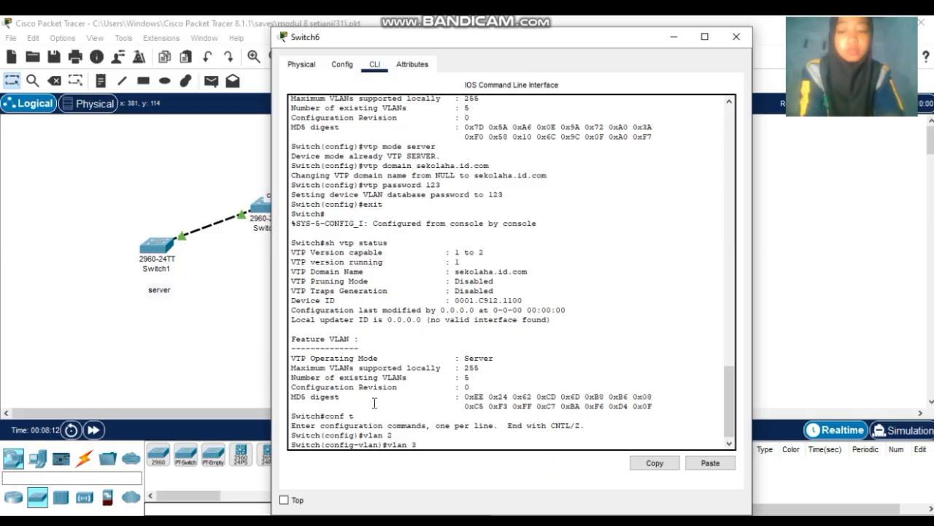
type(" 3")
key("Return")
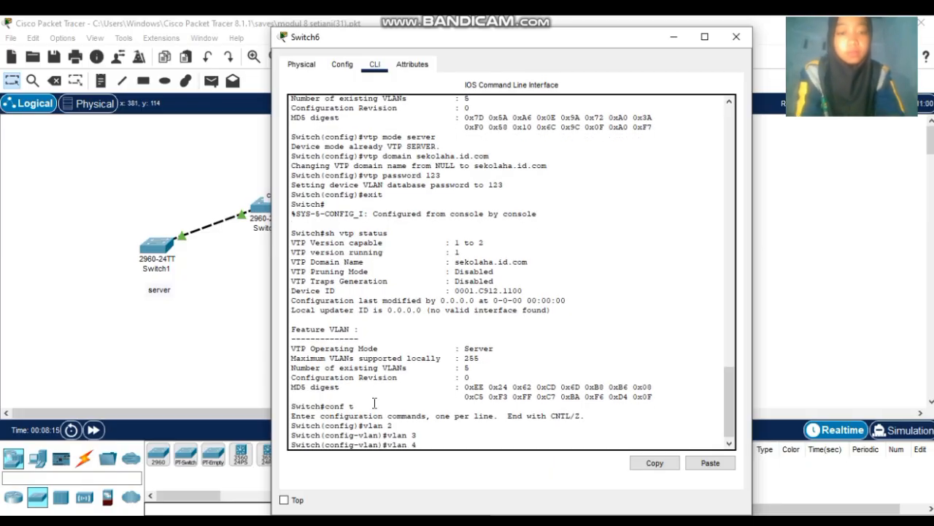
type("vlan 4")
key("Return")
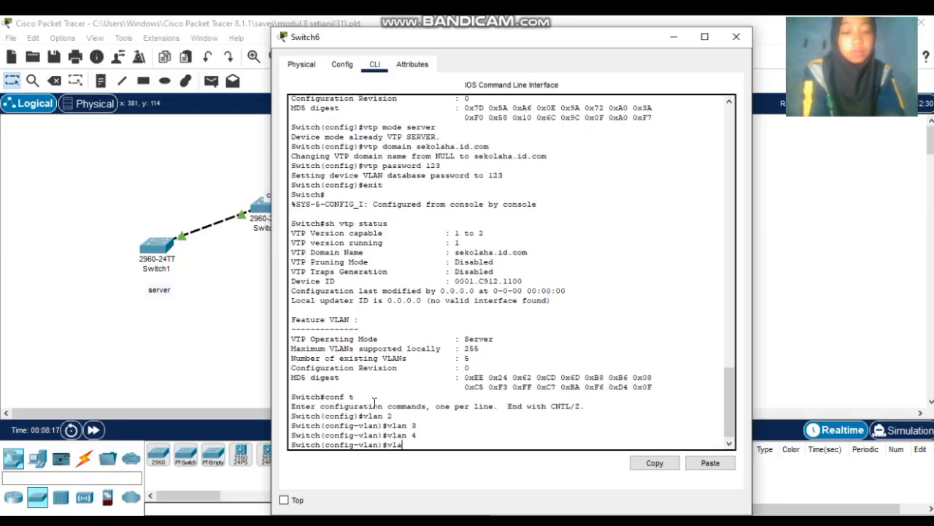
type("vlan 5")
key("Return")
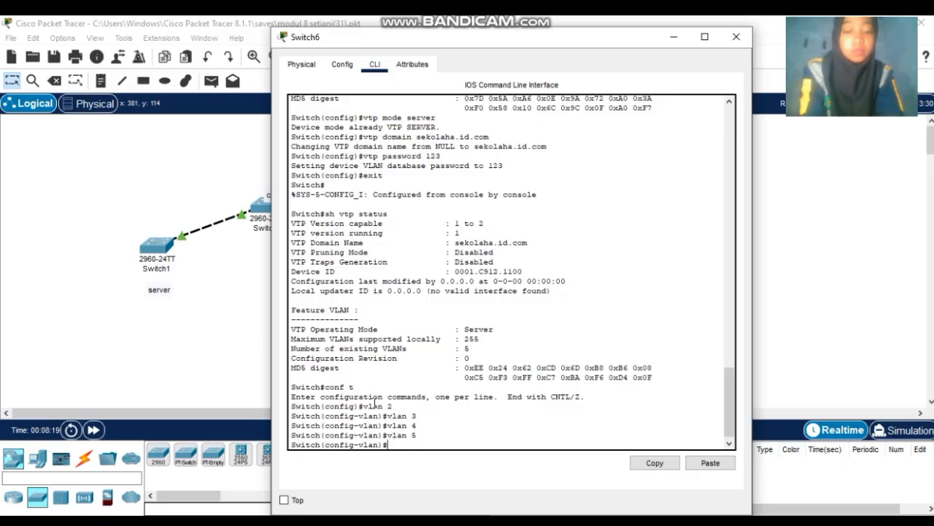
type("vlan 6")
key("Return")
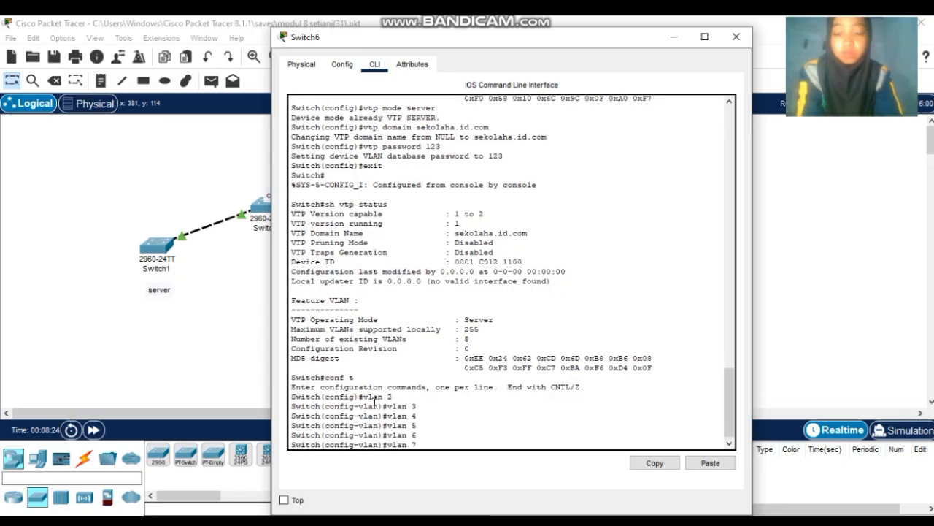
type("vlan 7")
key("Return")
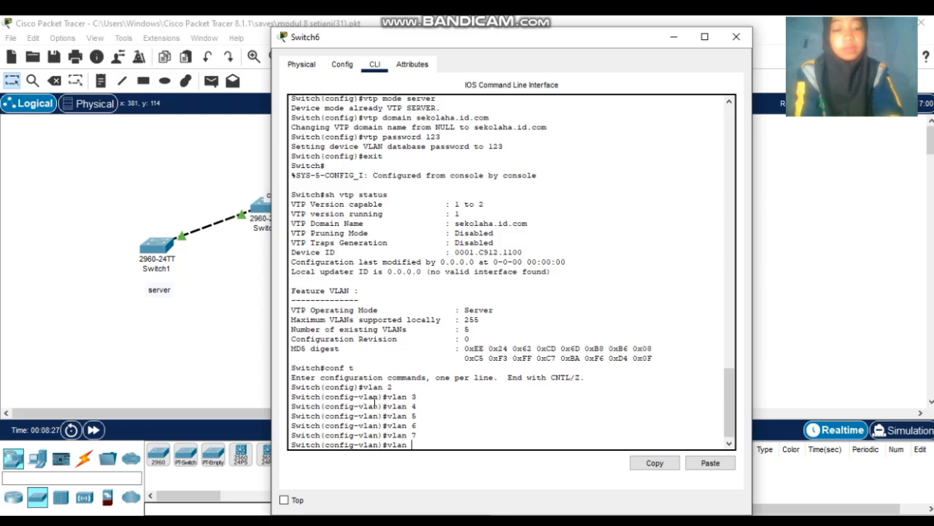
type("vlan 8")
key("Return")
- Clear the stray prompt input and run do sh vtp status, showing 12 VLANs at revision 7
type("vlan 9")
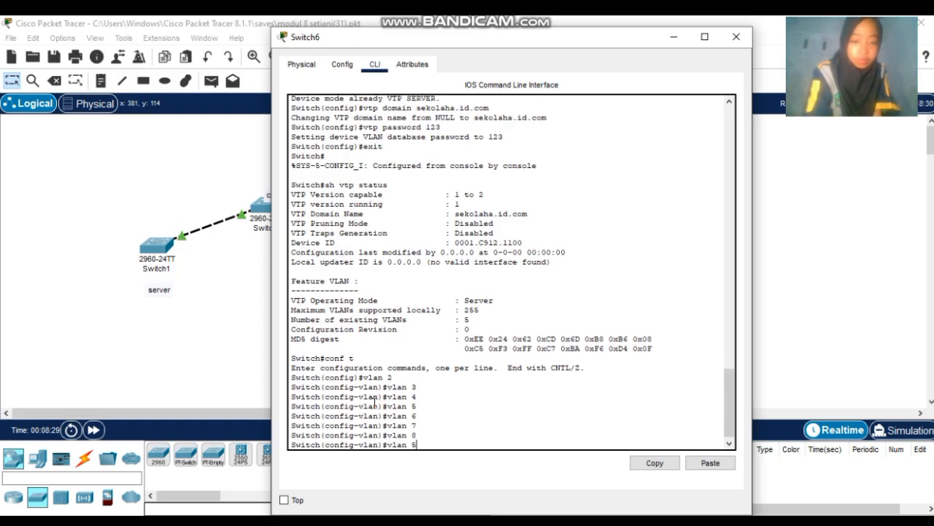
key("BackSpace")
key("BackSpace")
key("BackSpace")
key("BackSpace")
key("BackSpace")
key("BackSpace")
type("vtp password 123")
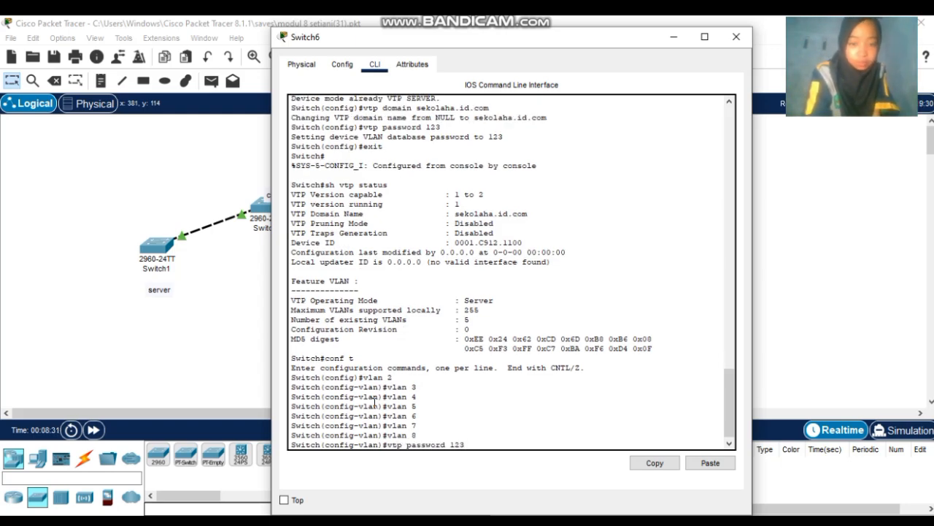
key("Up")
key("Down")
key("Down")
key("Down")
key("Down")
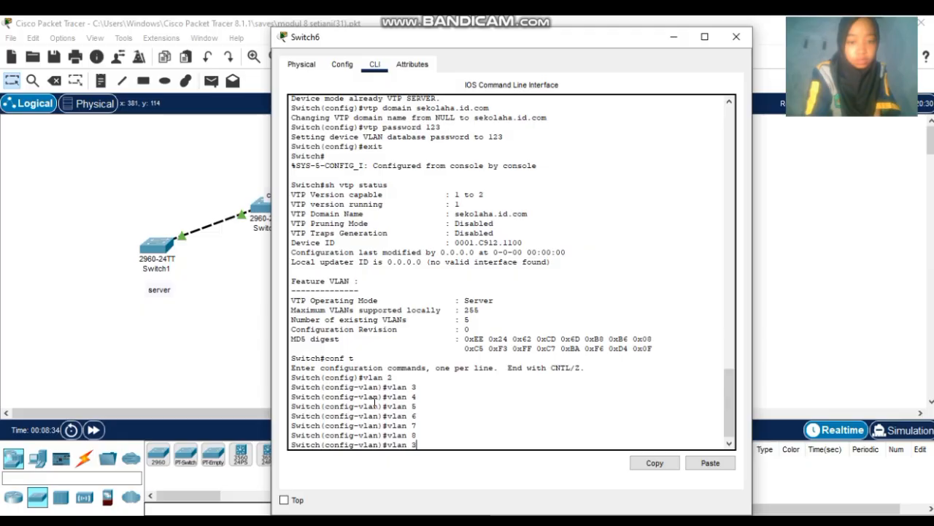
key("BackSpace")
key("BackSpace")
key("BackSpace")
key("BackSpace")
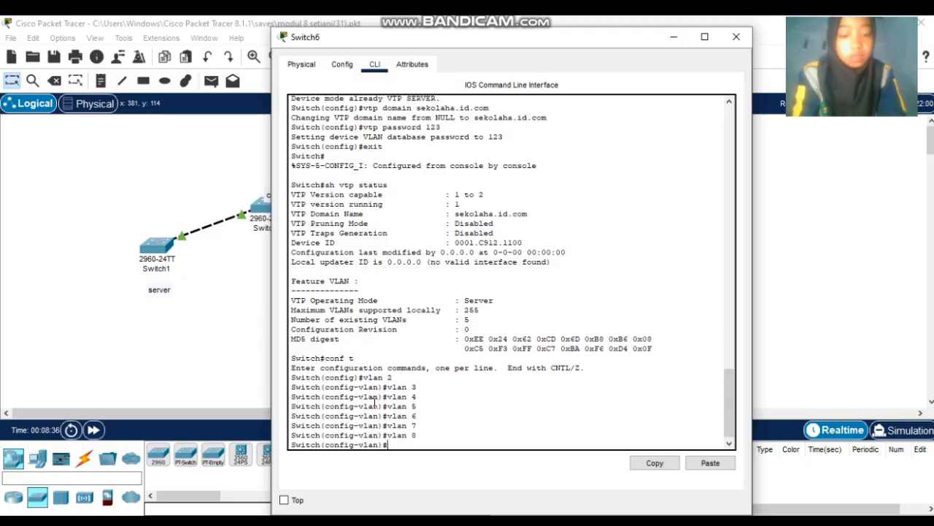
type("do sh")
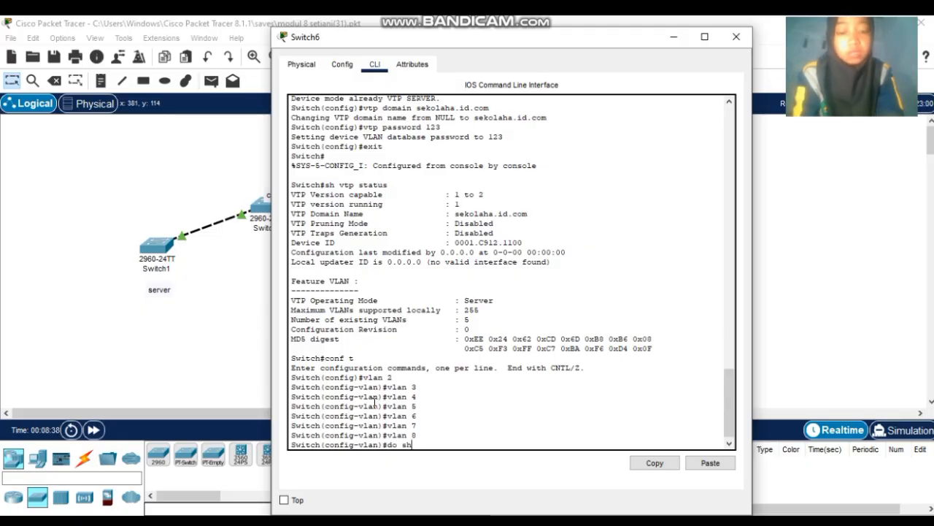
type(" vtp s")
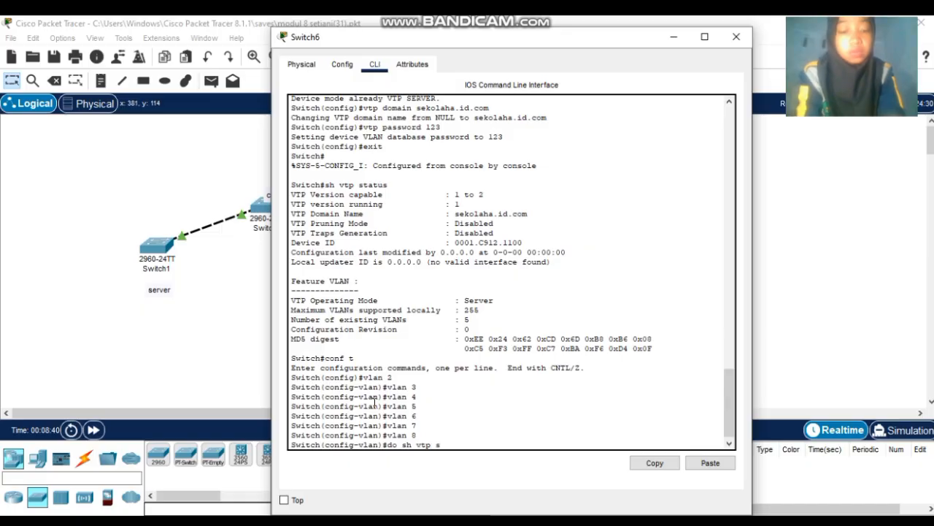
type("tatus")
key("Return")
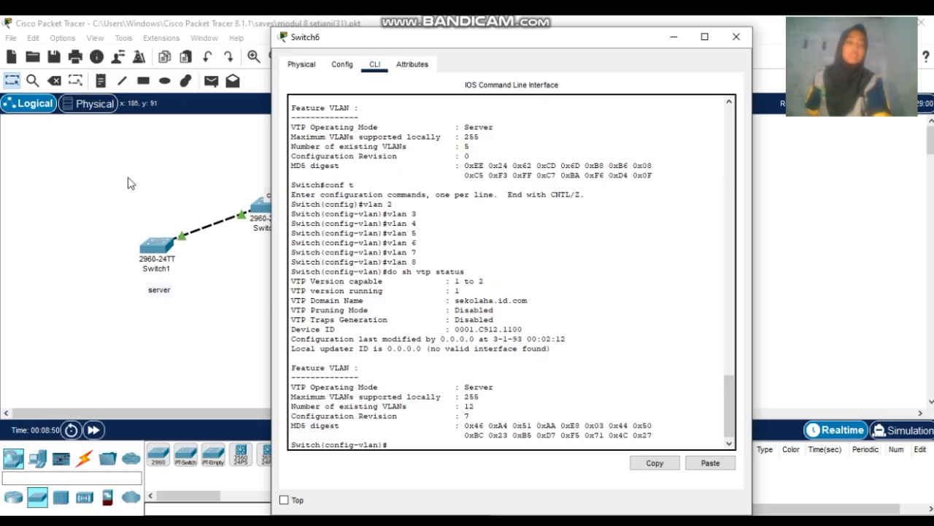
- Close Switch6's window, view Switch1's VTP status output, and return to the topology
left_click(736, 37)
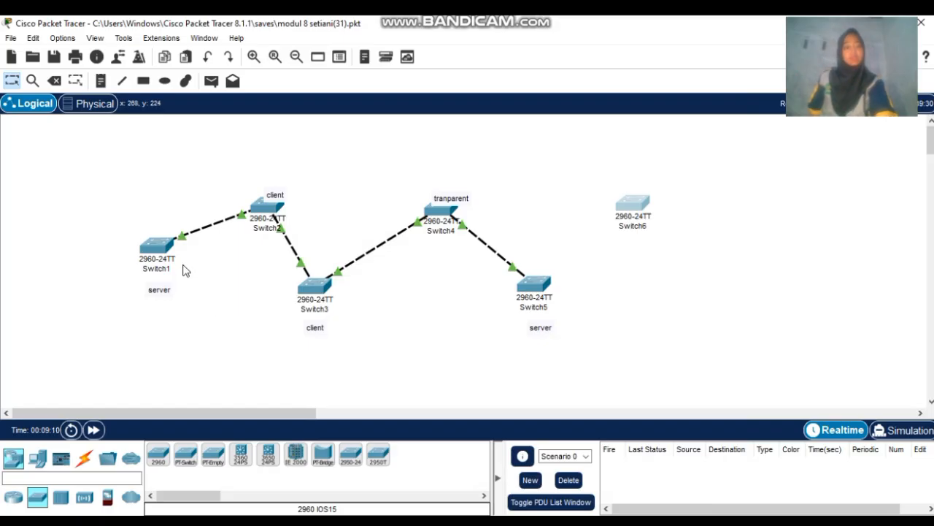
left_click(162, 249)
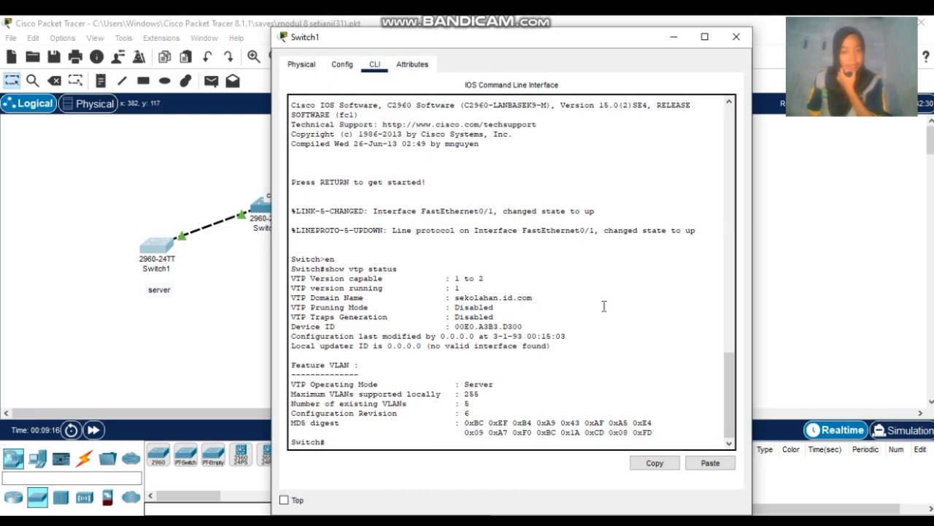
left_click(741, 42)
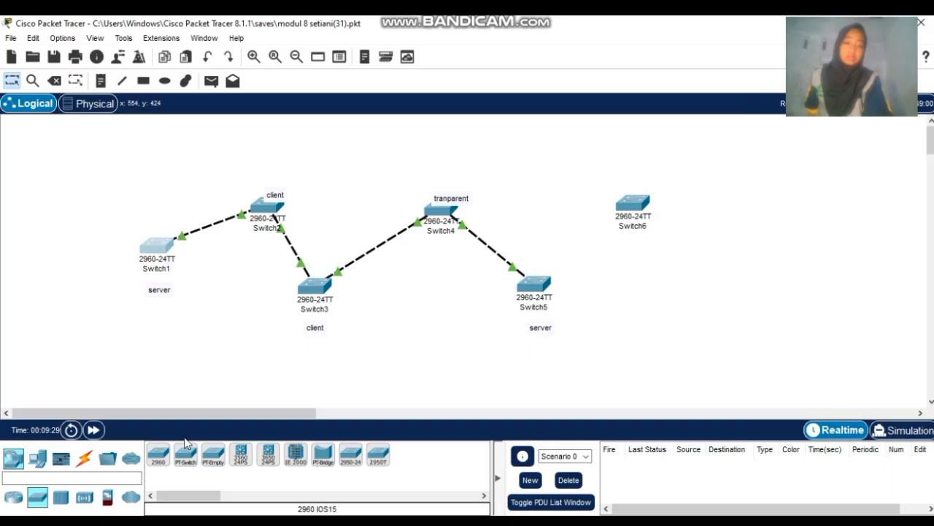
- Connect Switch6 to Switch5 with an automatically chosen cable
left_click(84, 457)
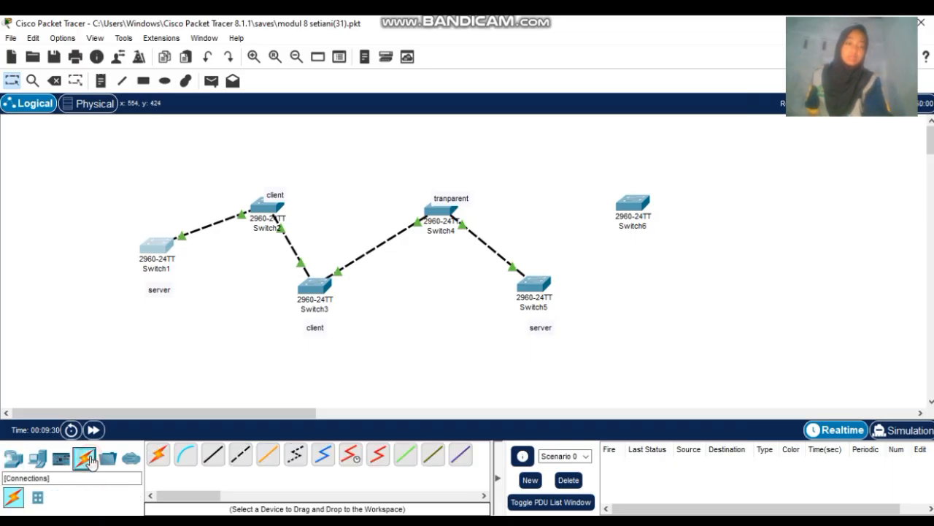
left_click(158, 454)
left_click(630, 203)
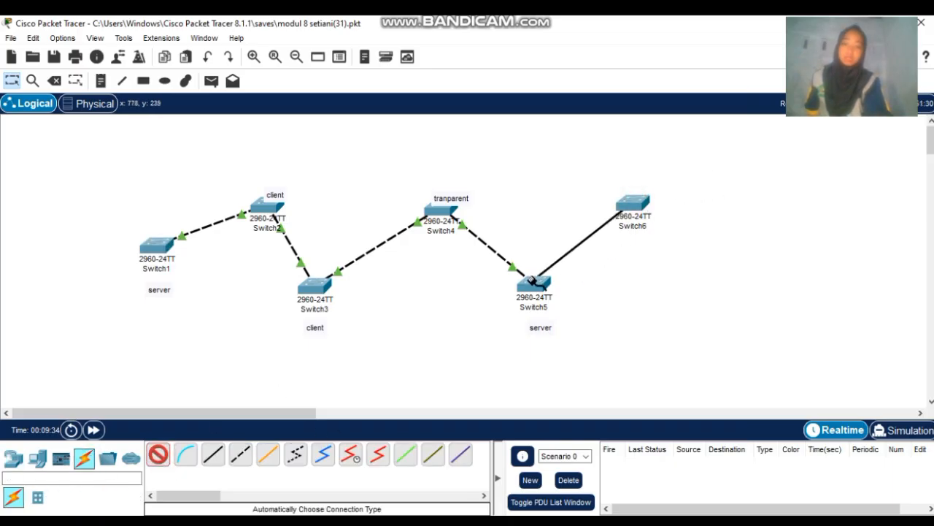
left_click(535, 283)
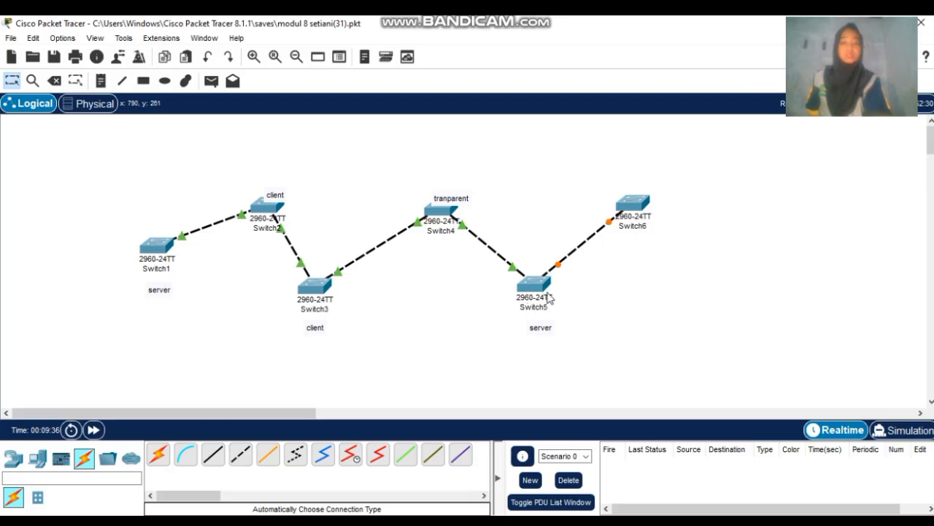
- On Switch5's CLI, enter privileged and global configuration mode with en and conf t, then close the window
left_click(534, 285)
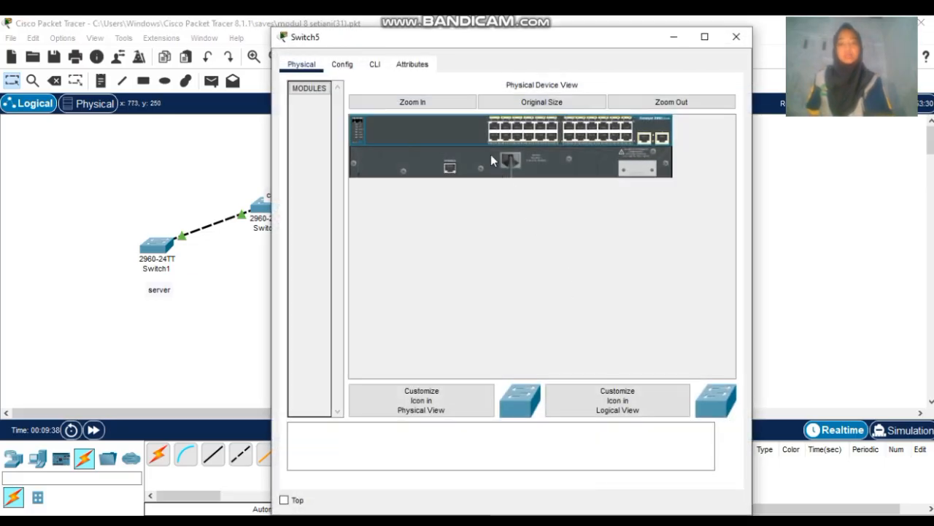
left_click(374, 64)
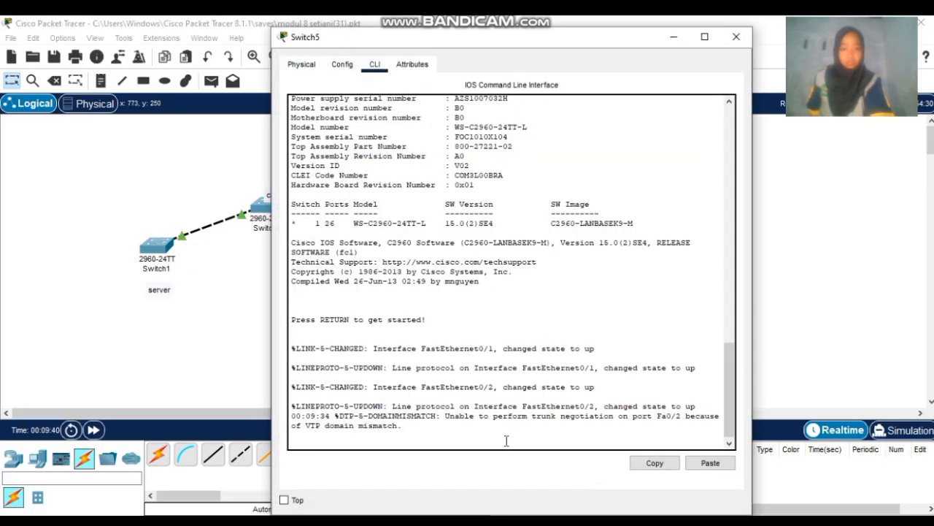
key("Return")
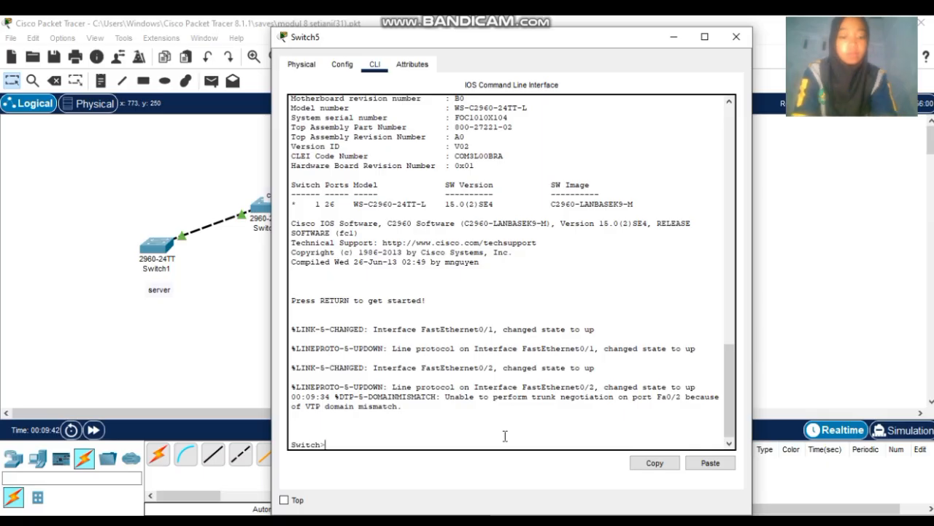
type("en")
key("Return")
type("co")
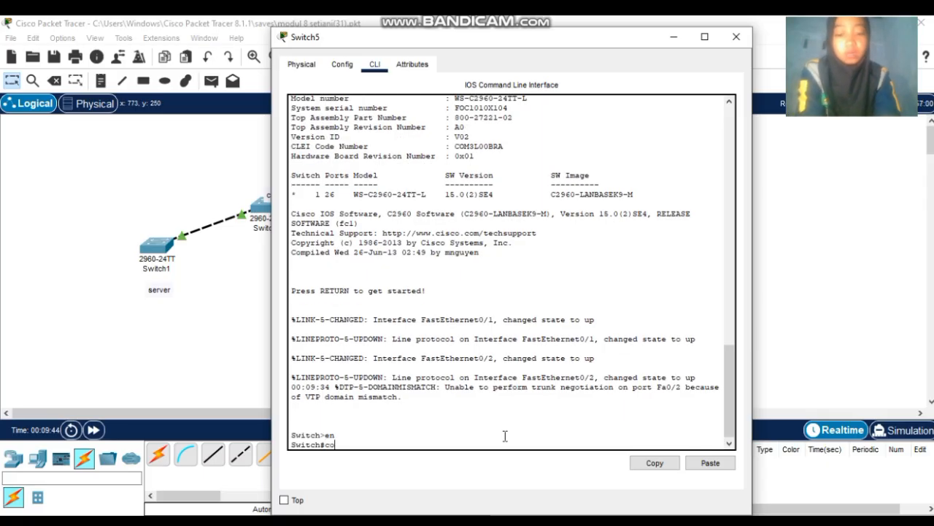
type("nf t")
key("Return")
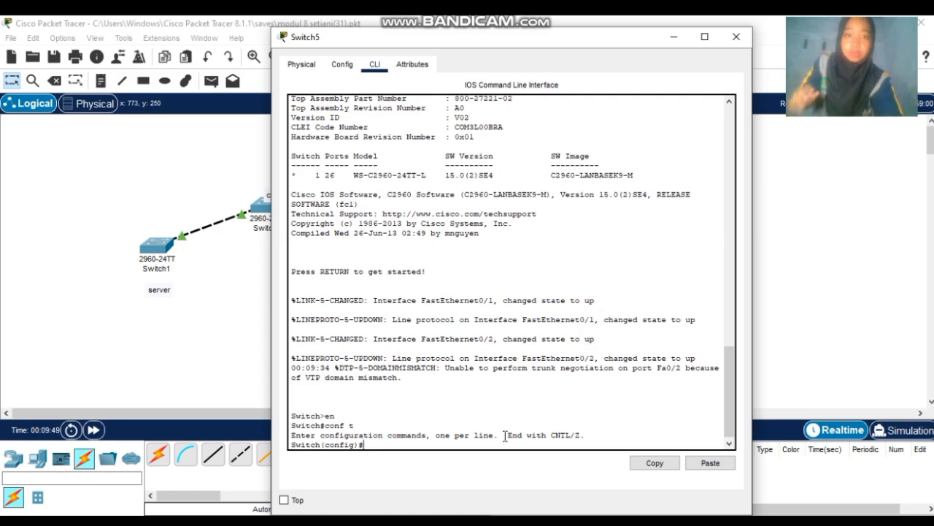
left_click(736, 36)
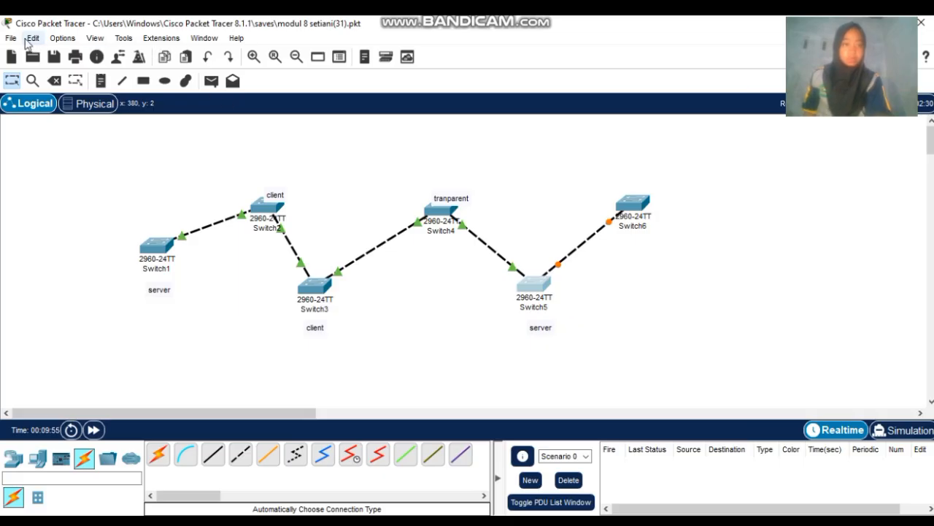
- Enable 'Always Show Port Labels in Logical Workspace' in Options > Preferences
left_click(11, 38)
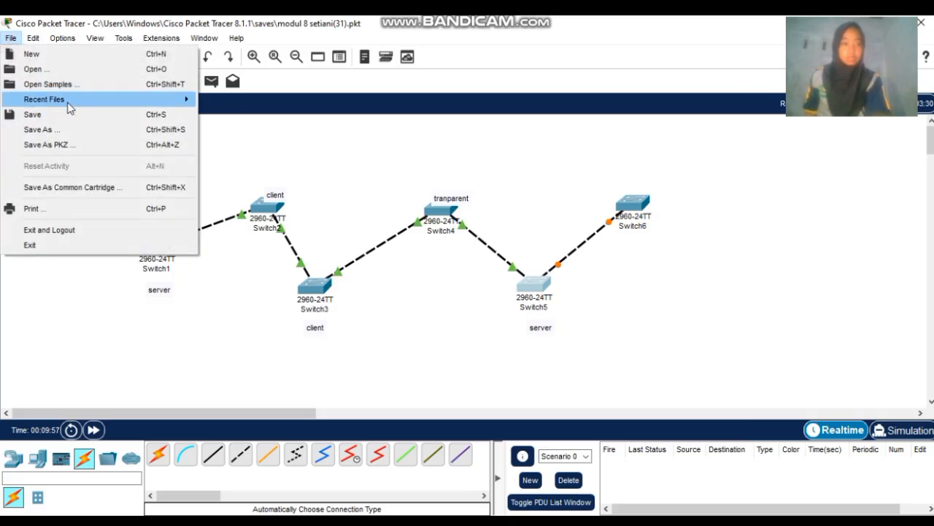
mouse_move(63, 39)
left_click(68, 57)
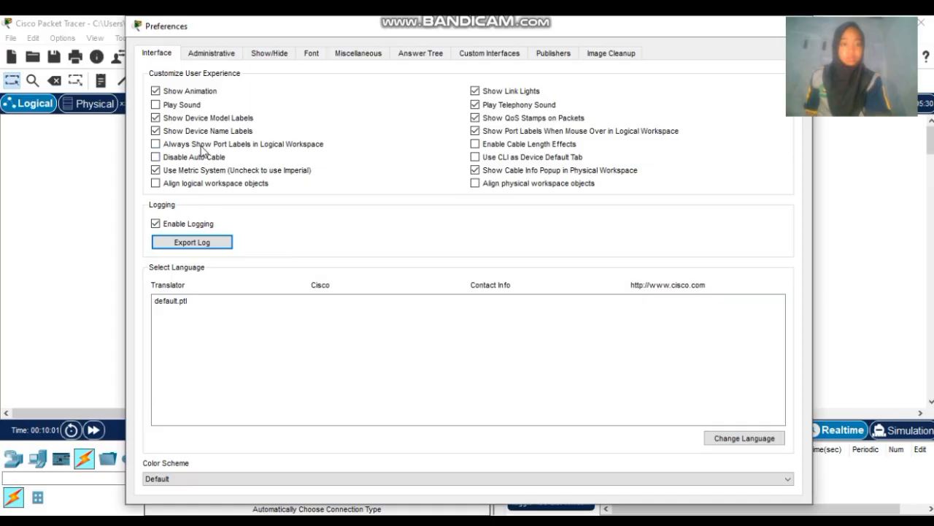
left_click(202, 149)
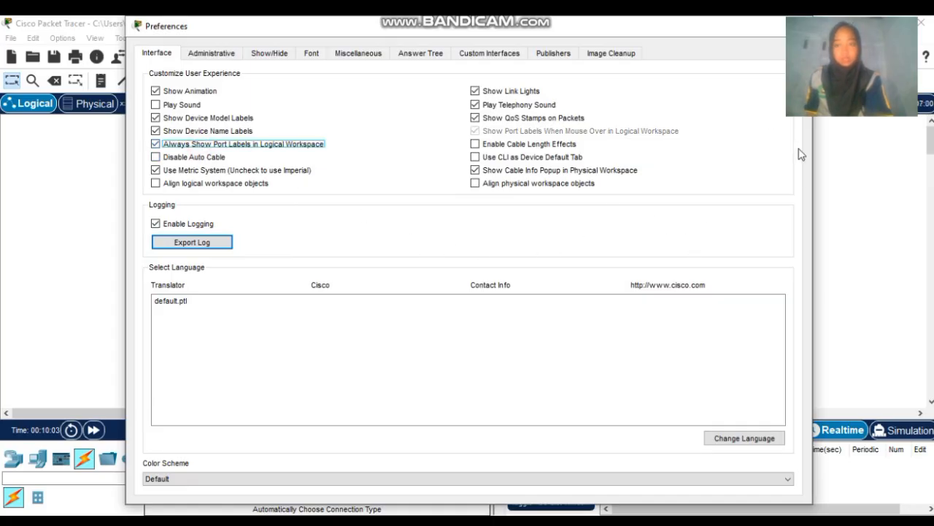
left_click_drag(811, 194, 690, 194)
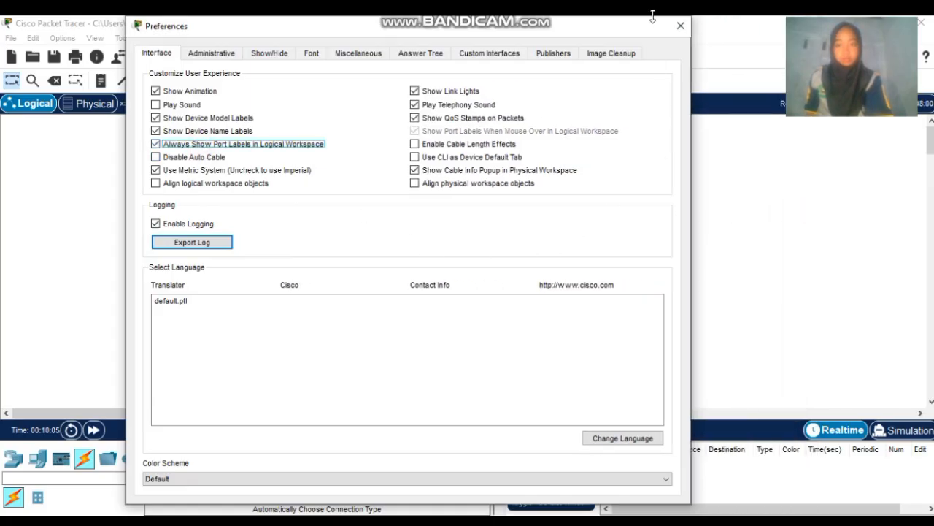
left_click(680, 25)
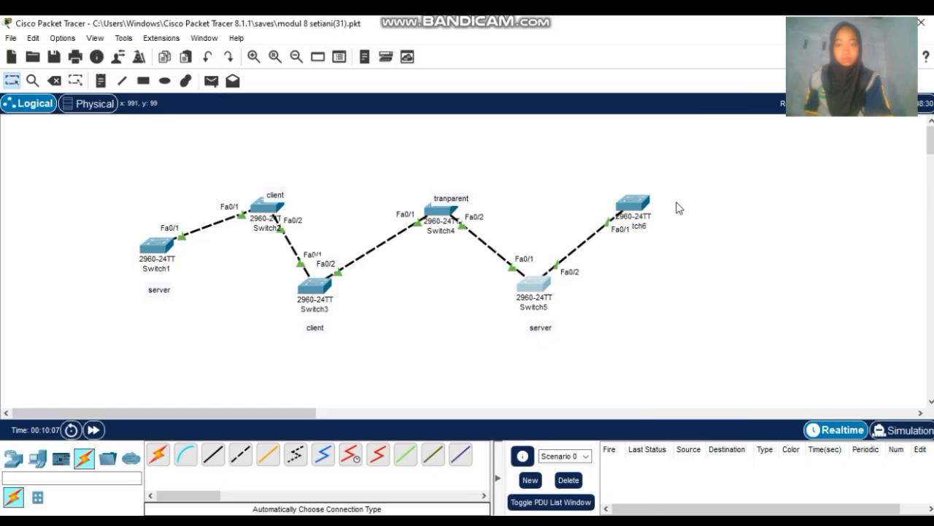
- Set Switch5's interface fa0/2 to switchport mode trunk and close the window
left_click(533, 288)
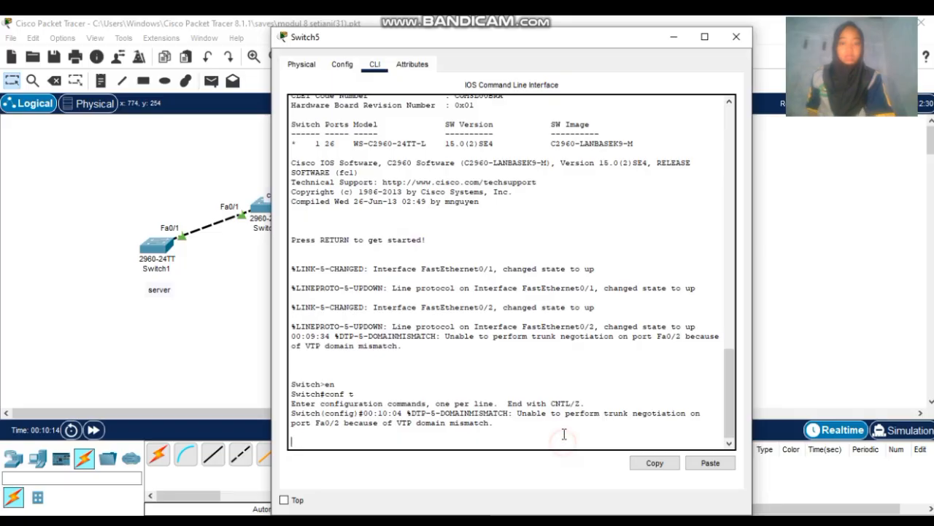
key("Return")
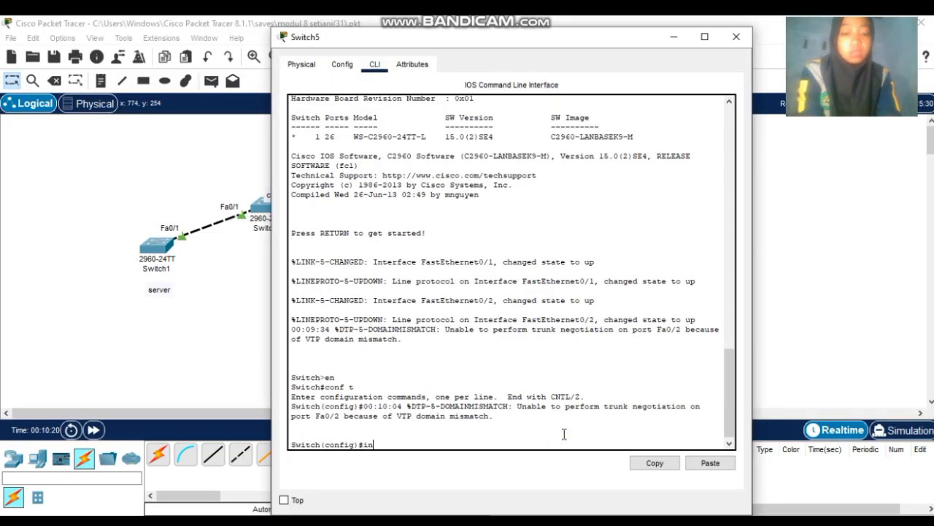
type("int fa")
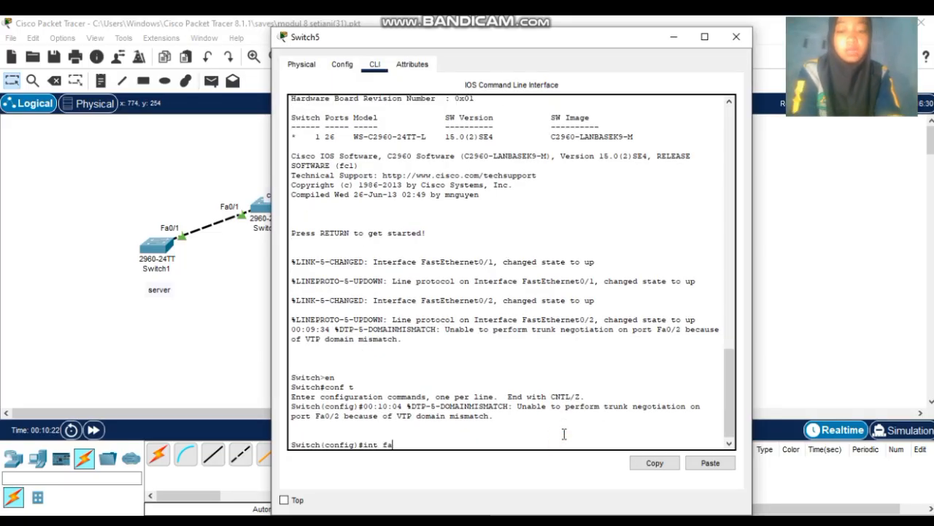
type("0/2")
key("Return")
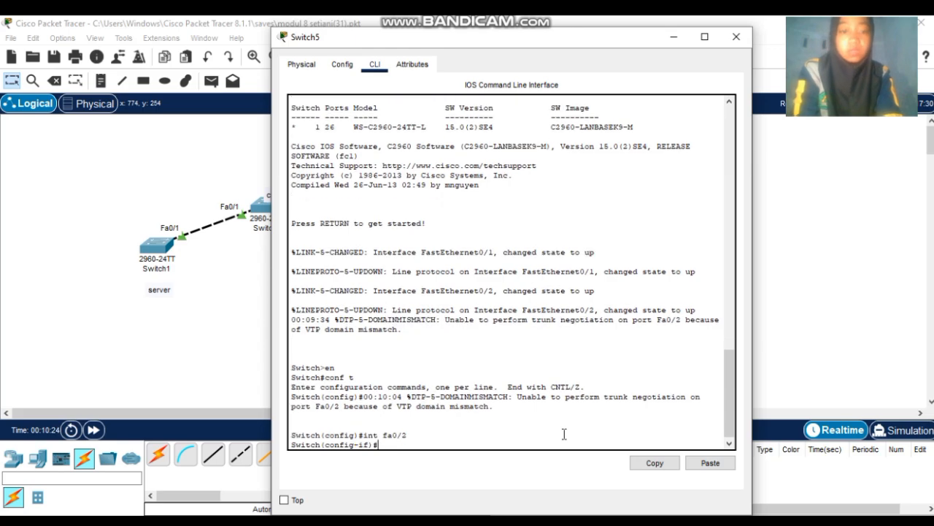
type("switch")
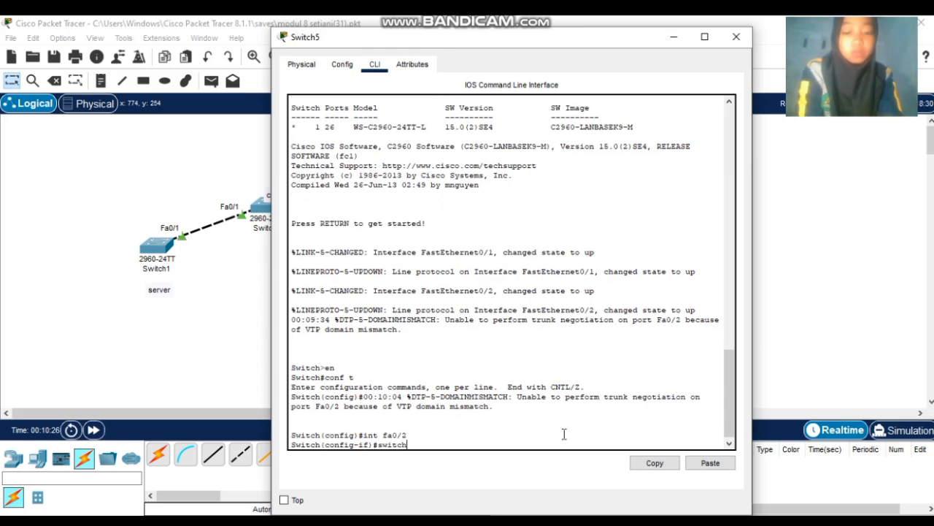
type("port mo")
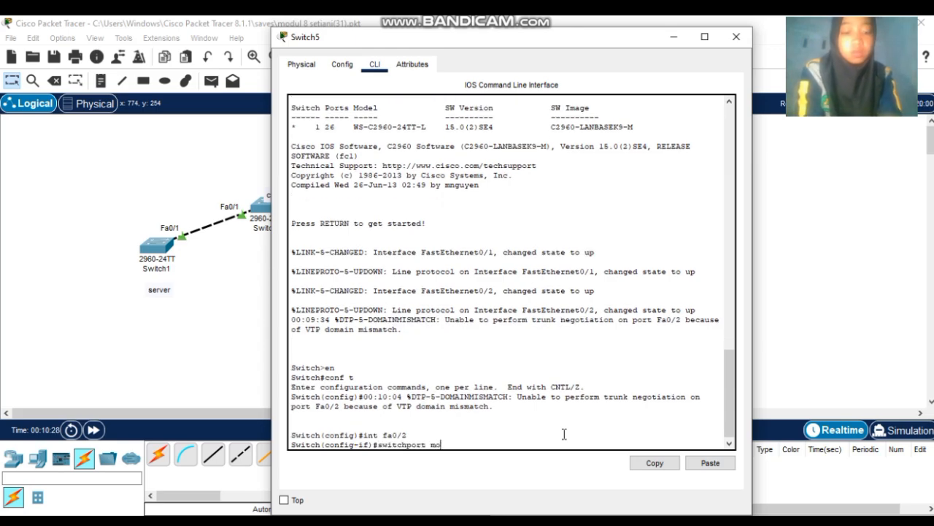
type("de trunk")
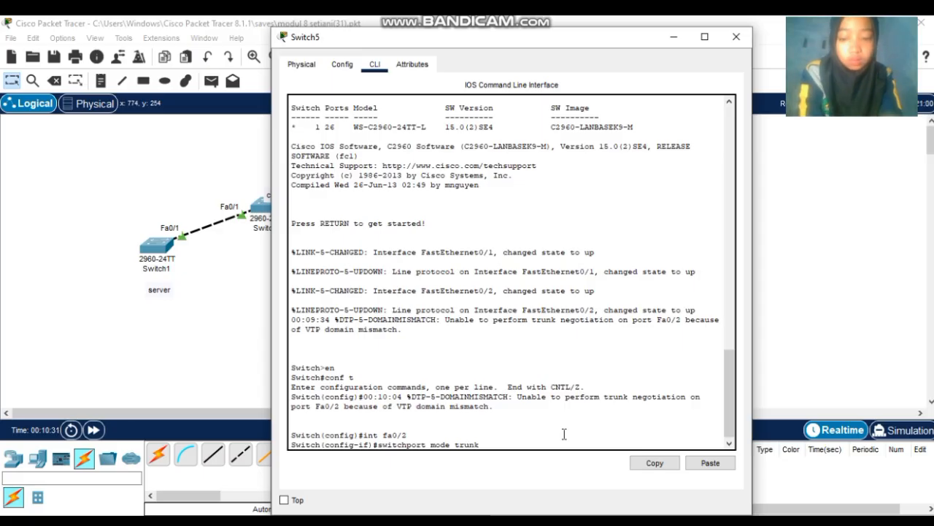
key("Return")
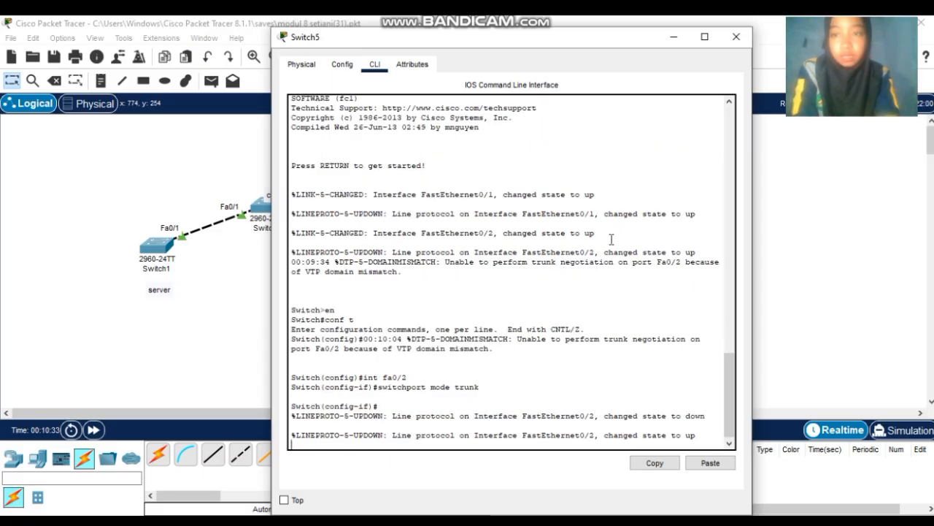
left_click(736, 38)
- Open Switch6's CLI and enter interface configuration for Fa0/1
left_click(643, 202)
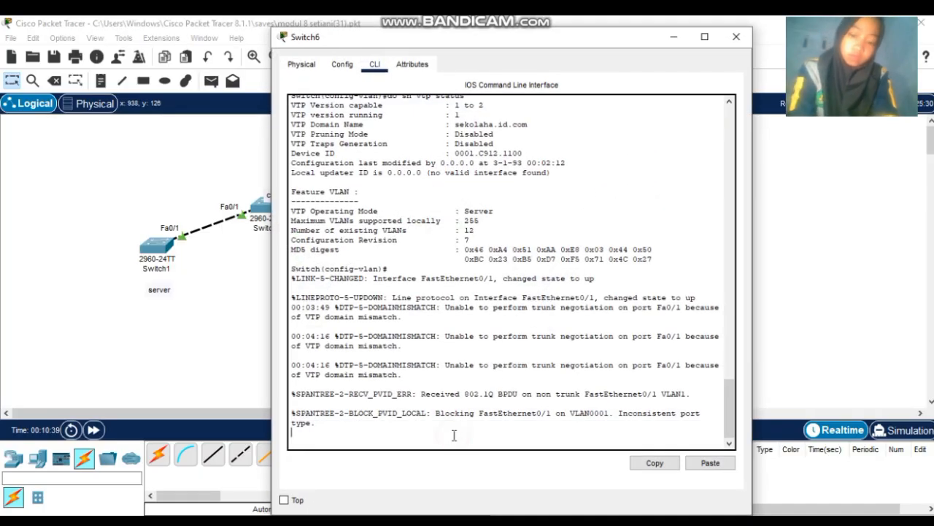
key("Return")
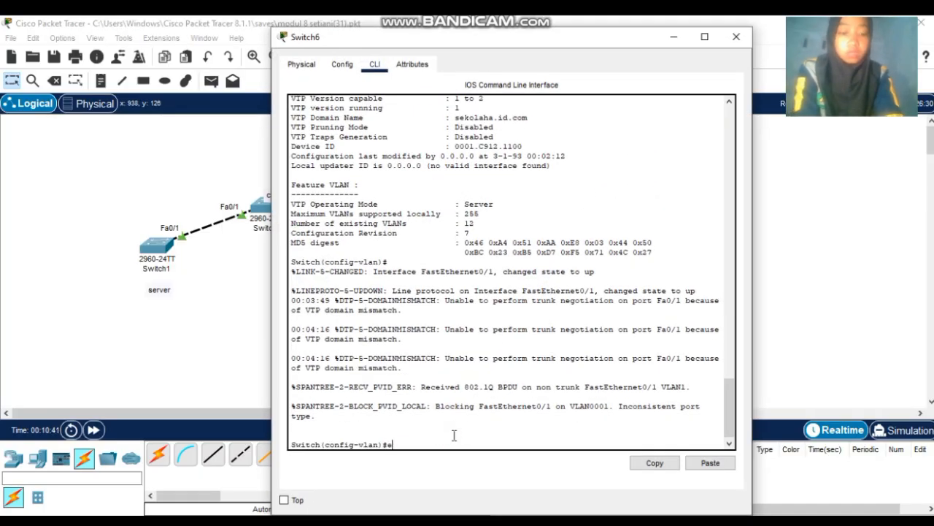
key("Return")
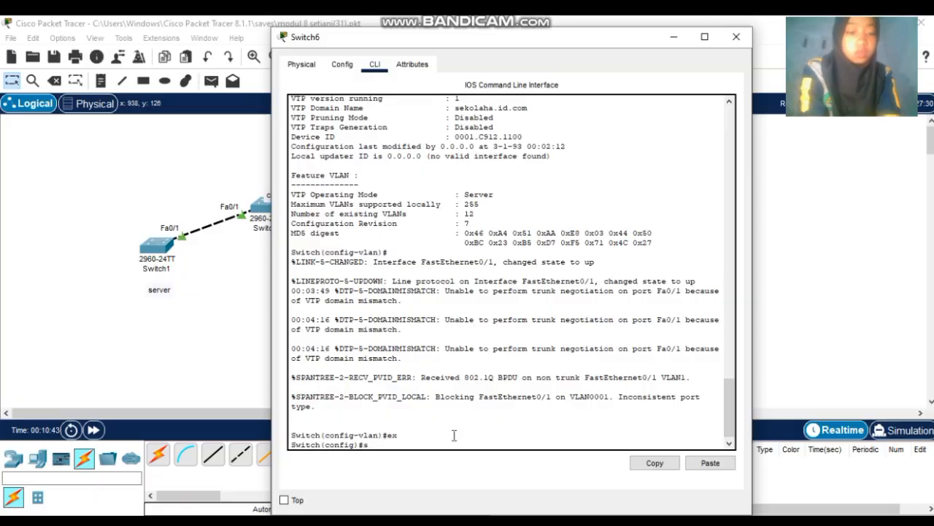
key("BackSpace")
key("BackSpace")
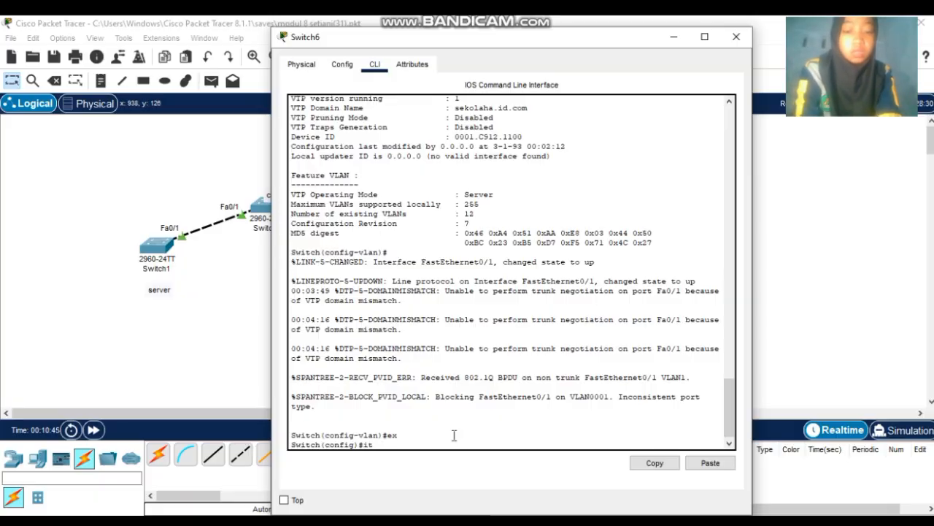
type("it fa0/1")
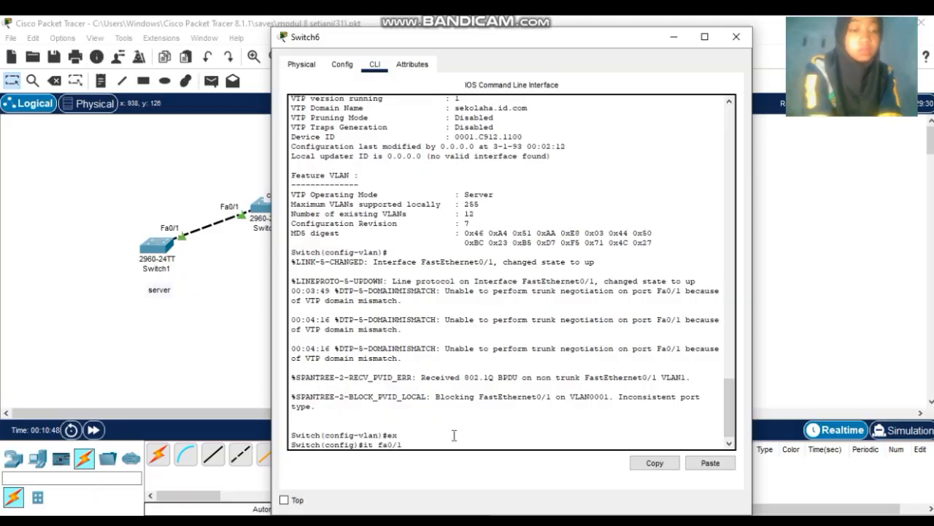
key("Return")
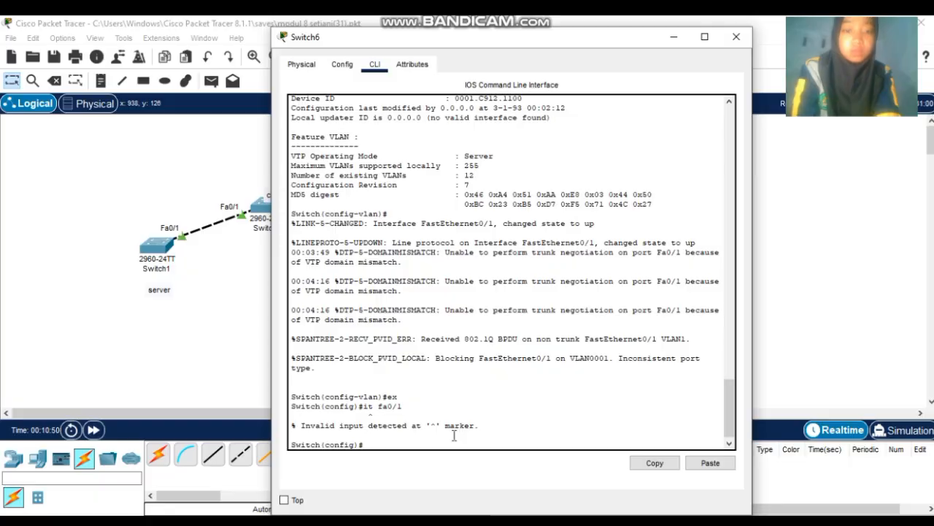
key("Up")
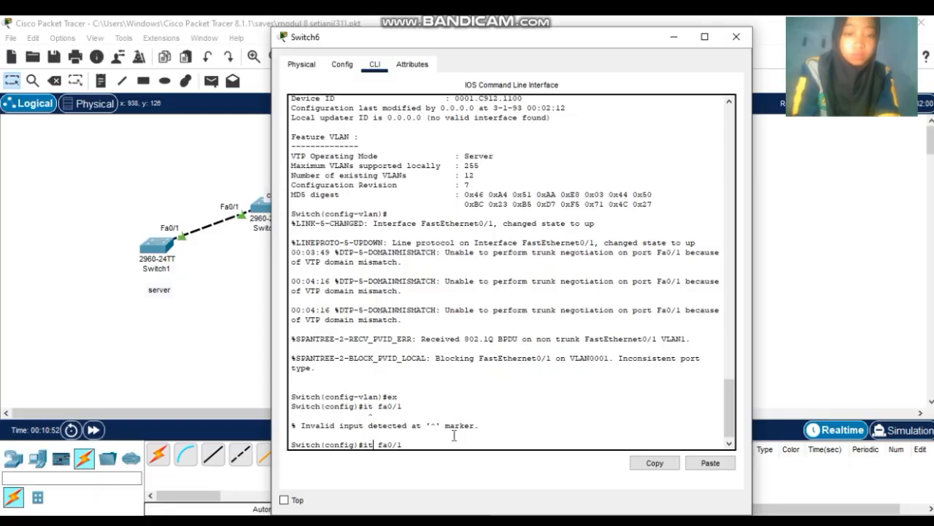
type("n")
key("Return")
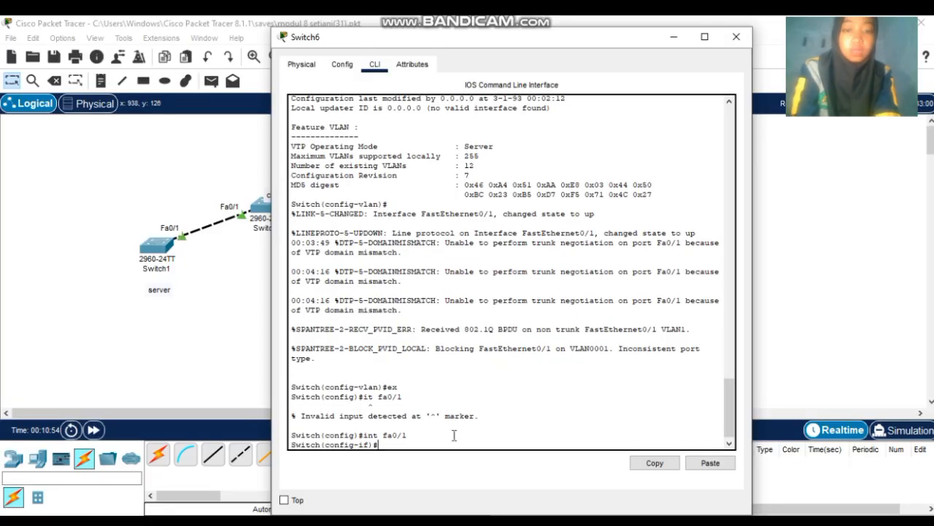
- Set Fa0/1 to switchport mode trunk, retyping the command after a typo
type("swi")
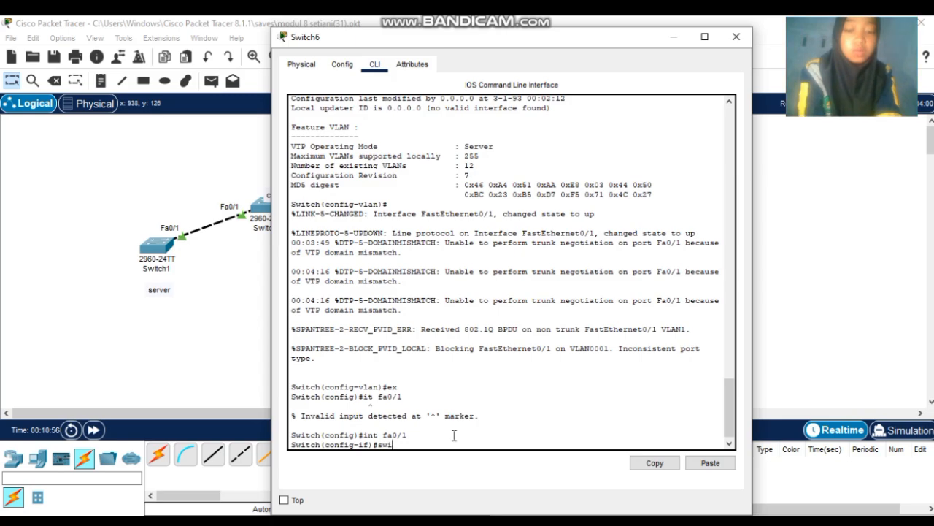
type("tchport")
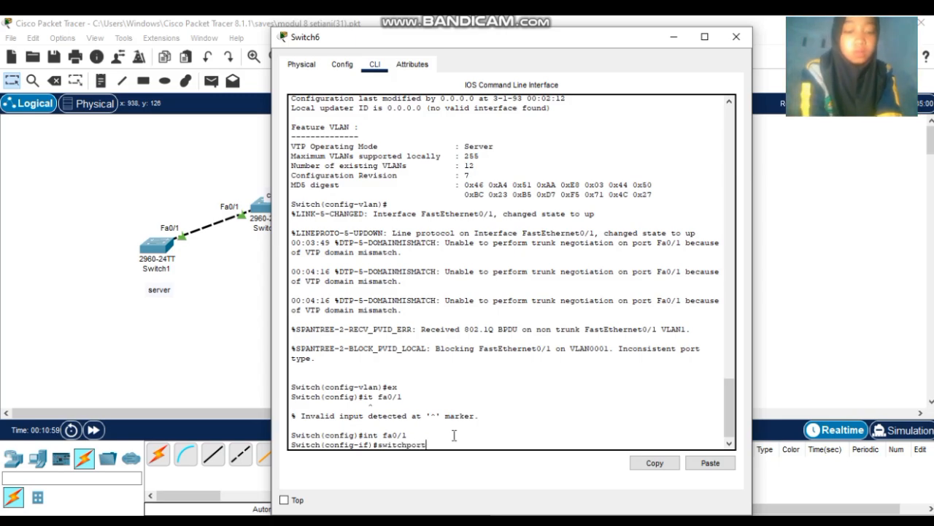
type(" mi")
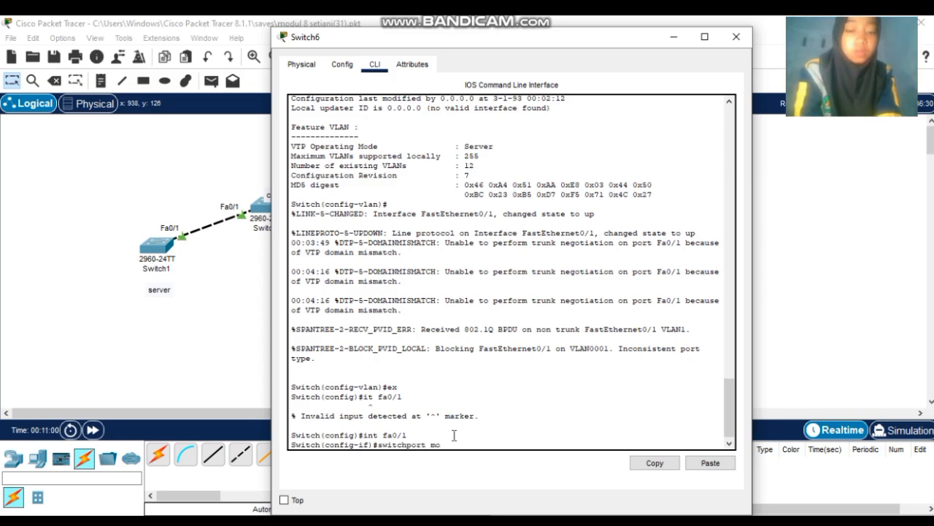
type("de tr")
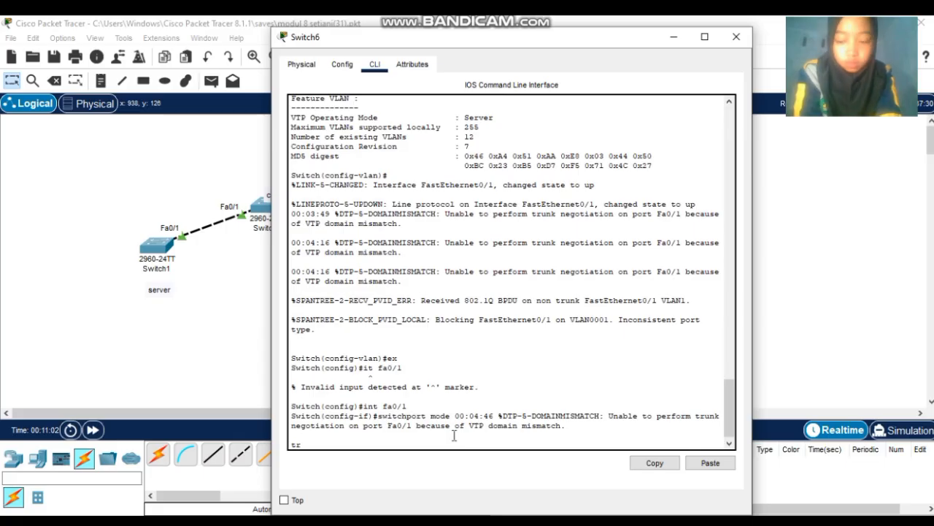
key("Return")
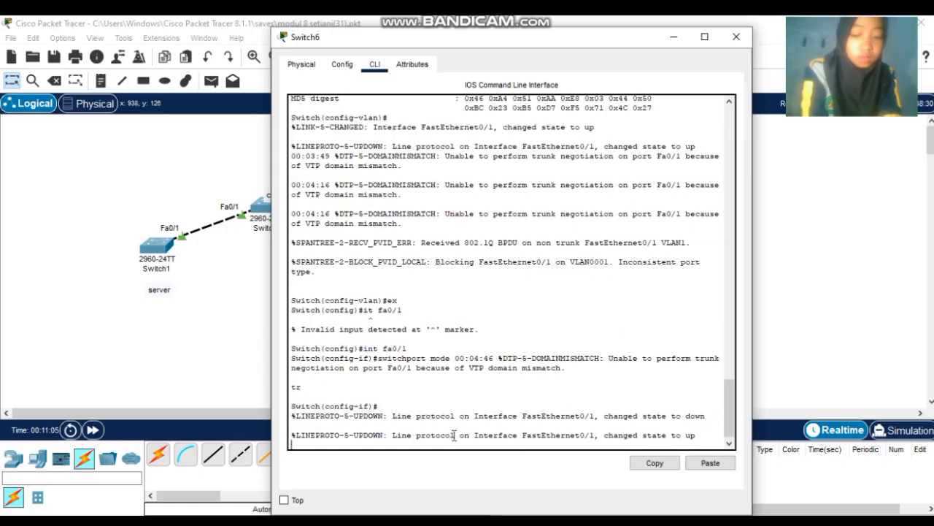
key("Return")
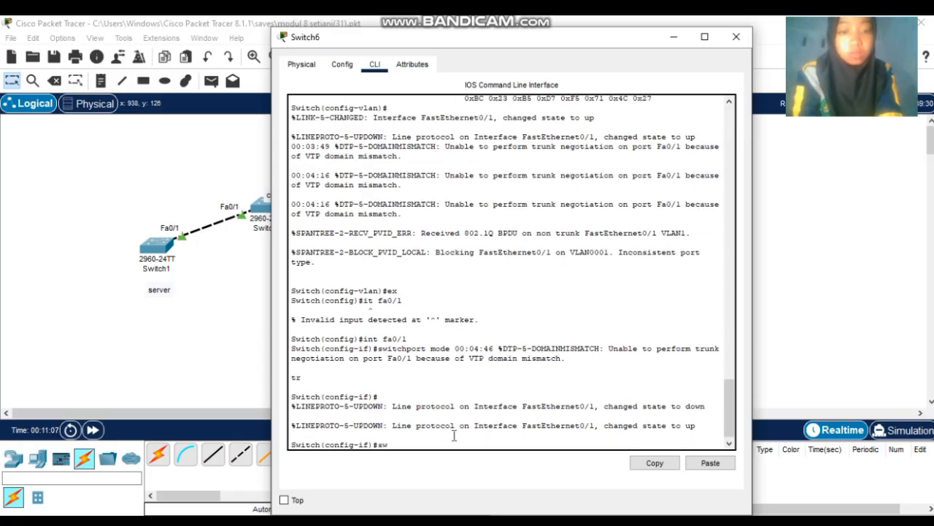
type("switchpo")
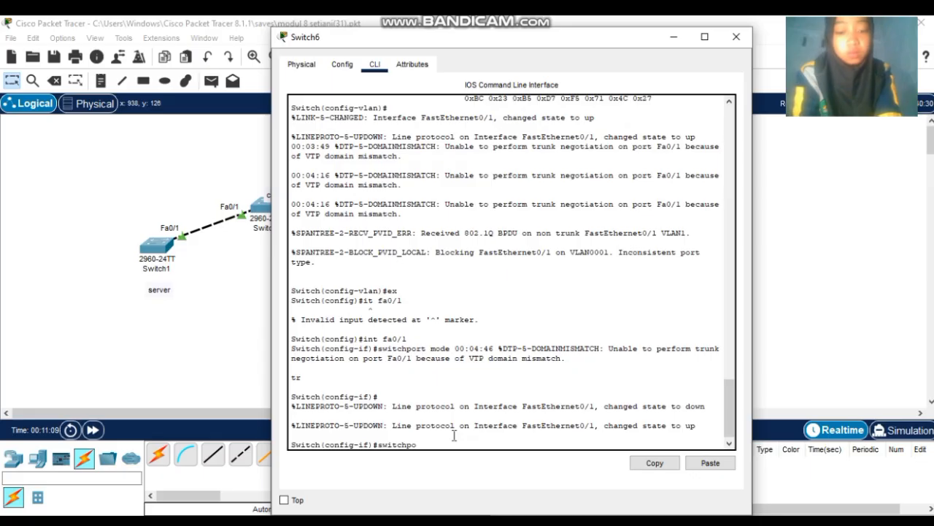
type("rt mode t")
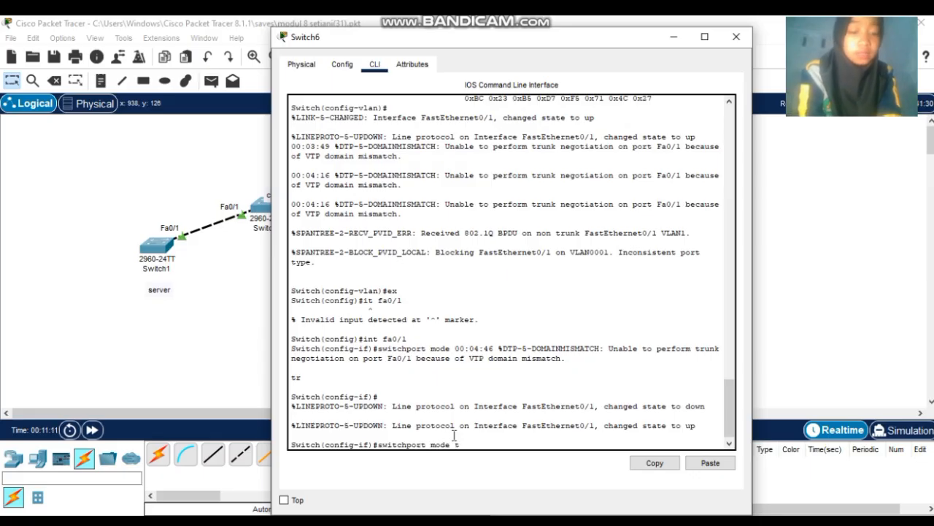
type("runk")
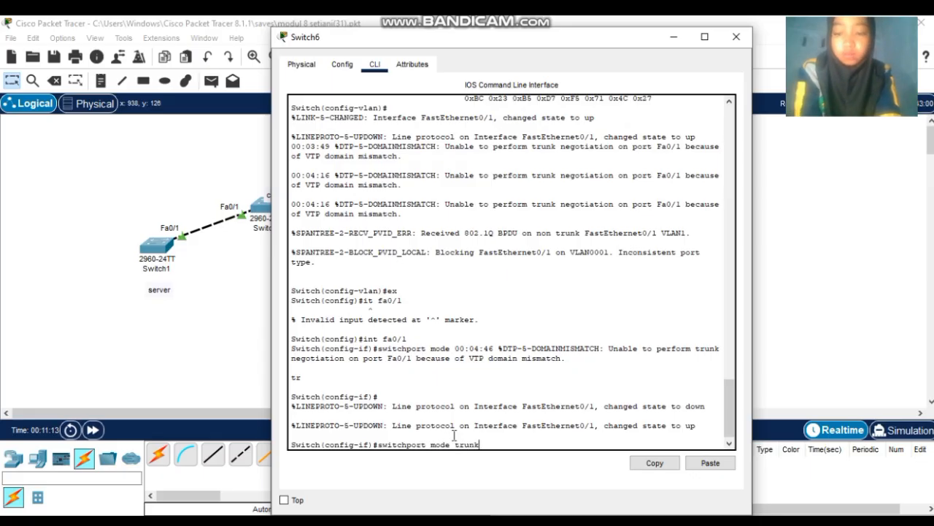
key("Return")
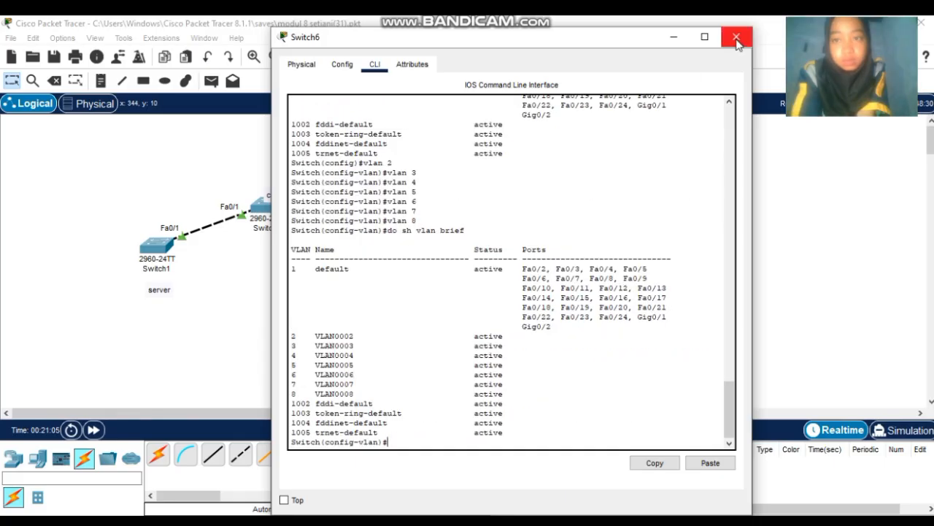
- Close Switch6, run 'do sh vlan brief' on Switch5 to see VLAN0002–VLAN0008, then close it
left_click(736, 36)
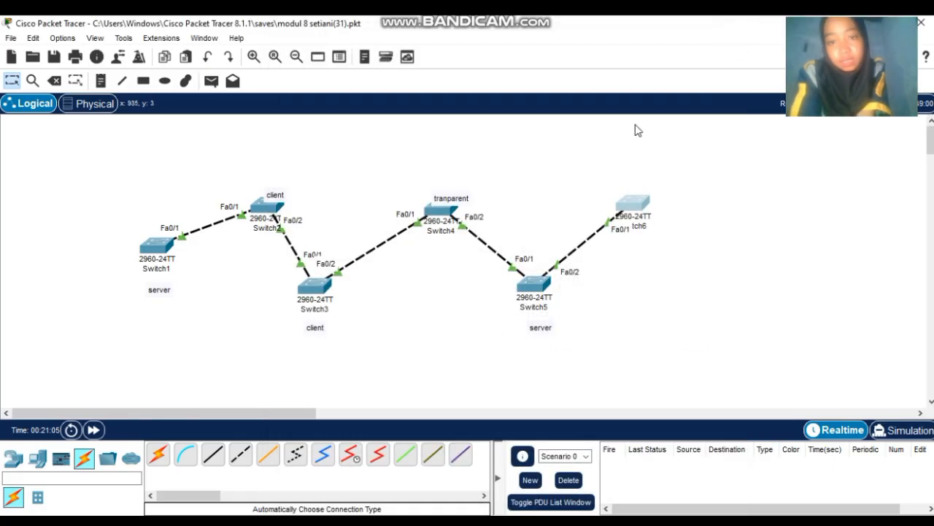
left_click(532, 285)
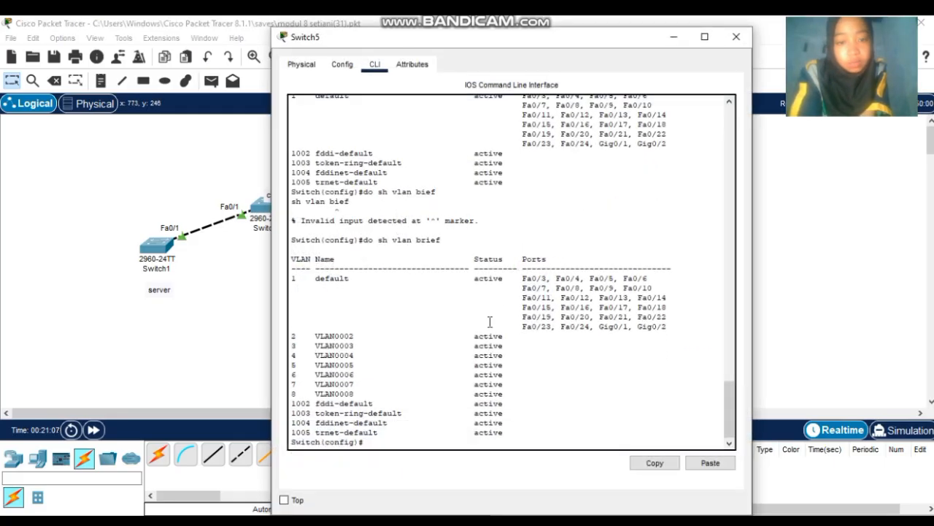
left_click(427, 442)
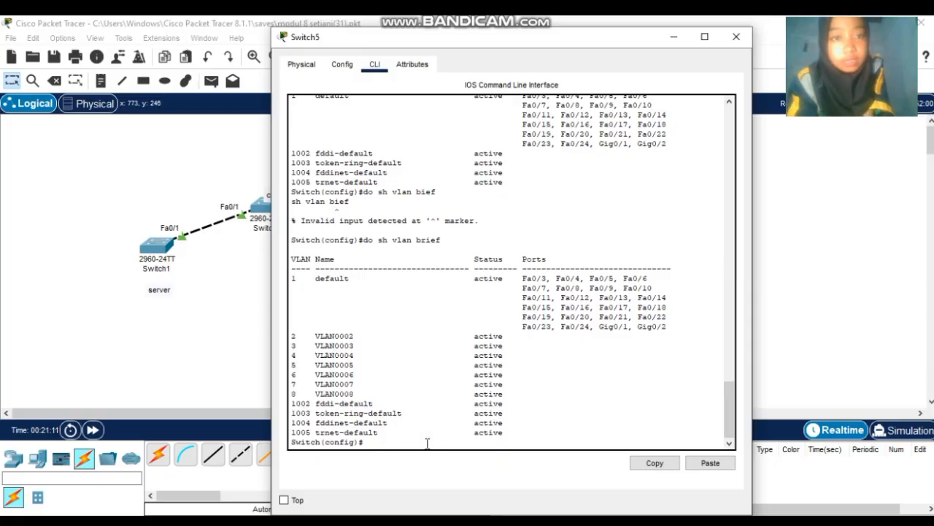
type("do")
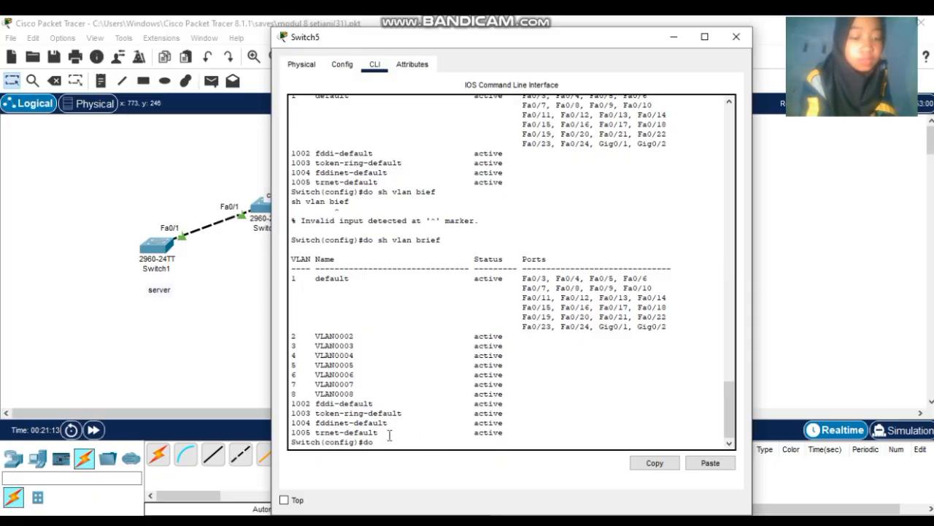
type(" sh vlan brie")
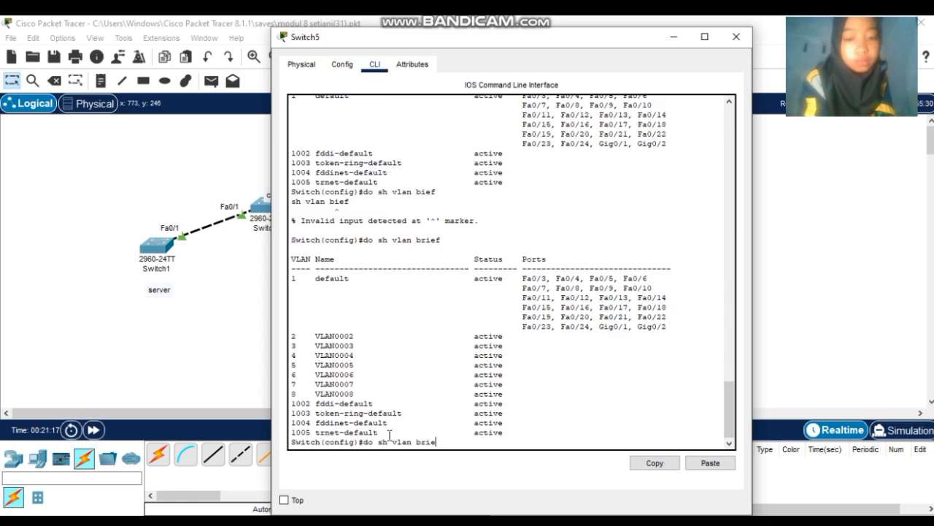
type("f")
key("Return")
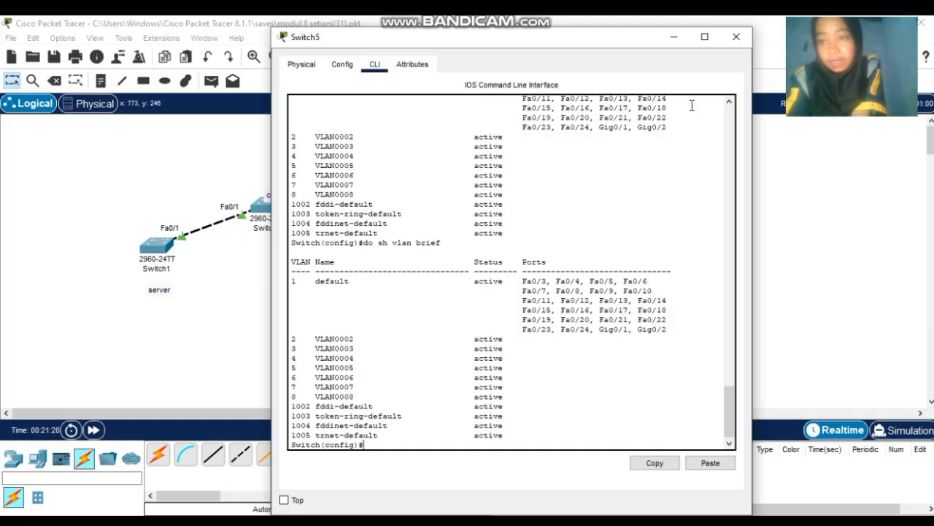
left_click(736, 43)
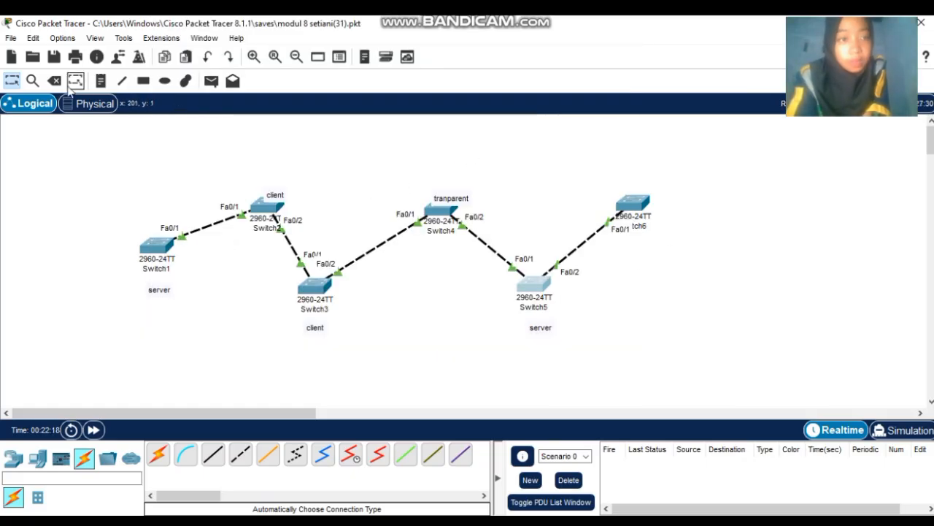
- Delete the cable linking Switch5 and Switch6
left_click(586, 246)
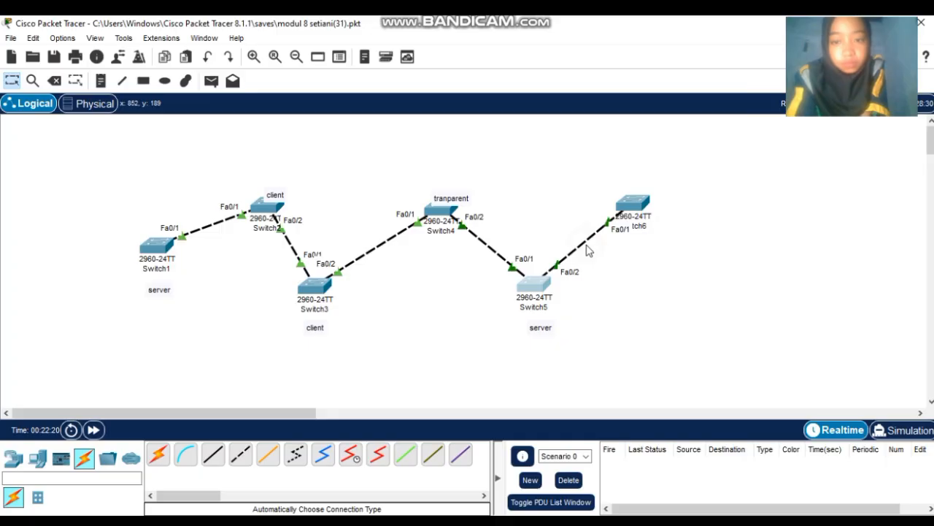
left_click(581, 246)
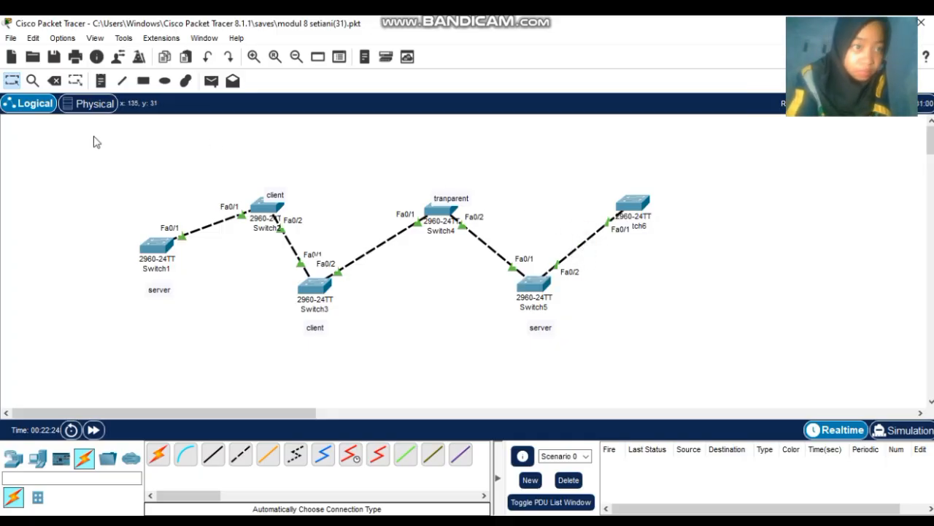
left_click(56, 81)
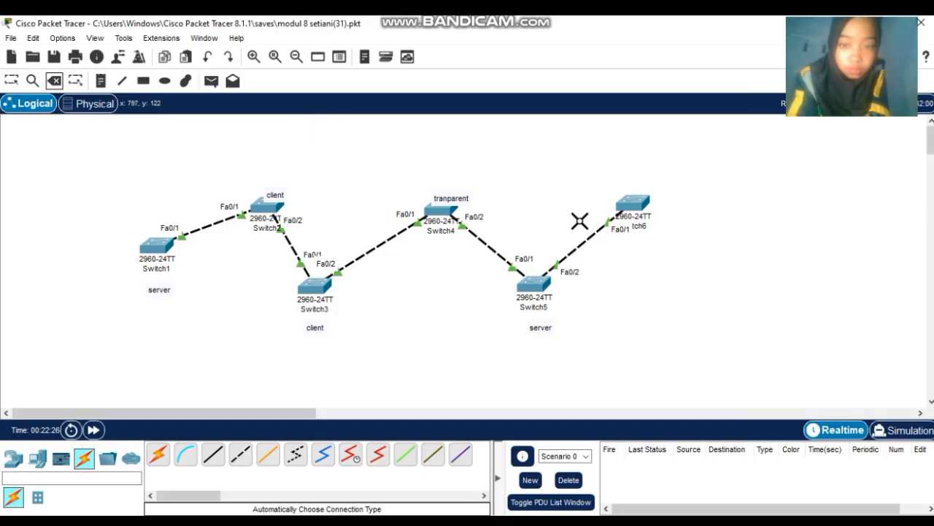
left_click(586, 243)
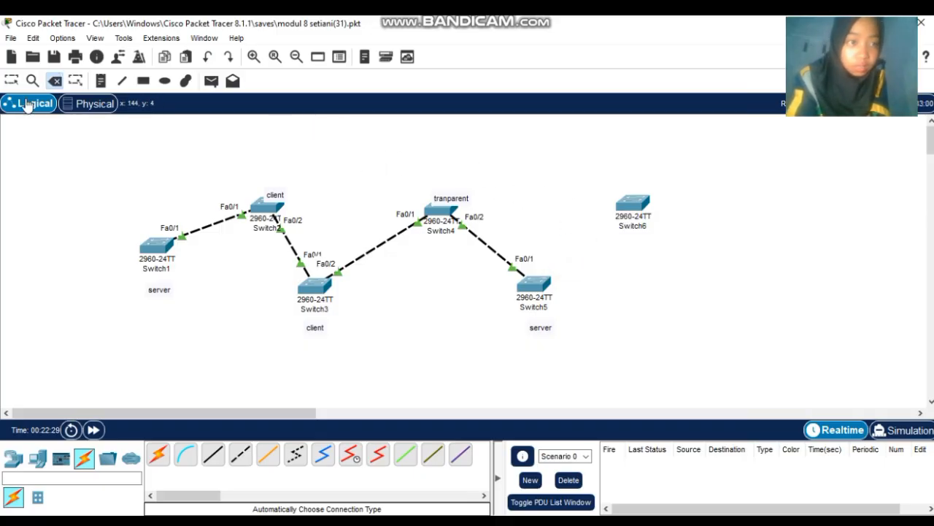
left_click(11, 81)
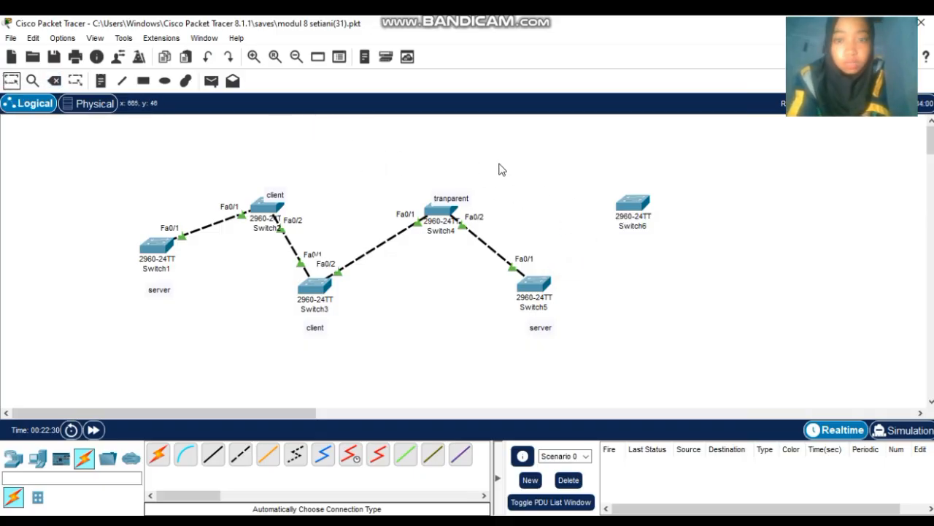
- On Switch6, check VTP status (sekolahan.id.com, 12 VLANs, revision 13) and delete VLAN 2
left_click(642, 209)
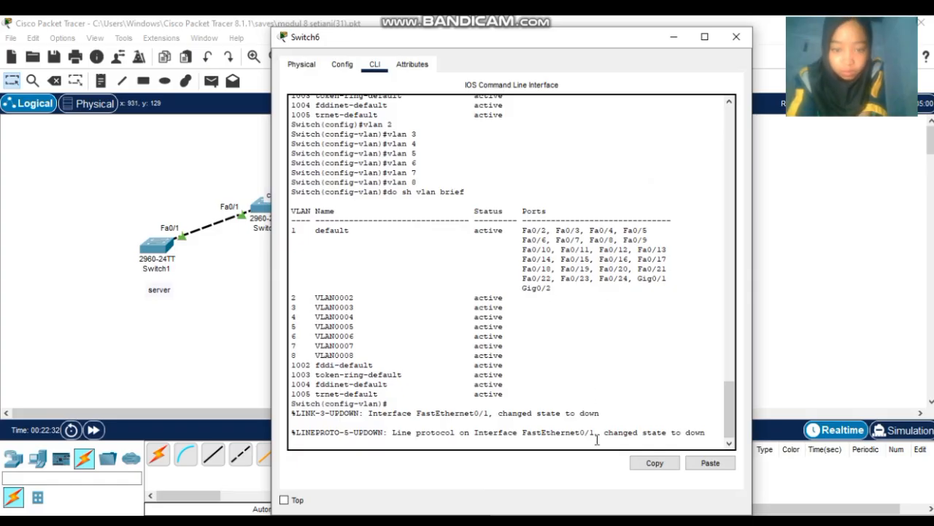
key("Return")
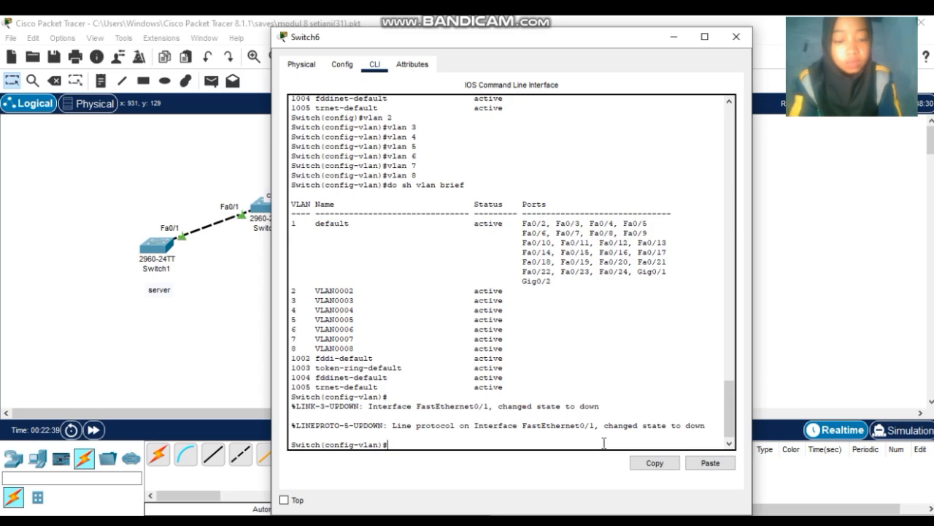
type("ex")
key("Return")
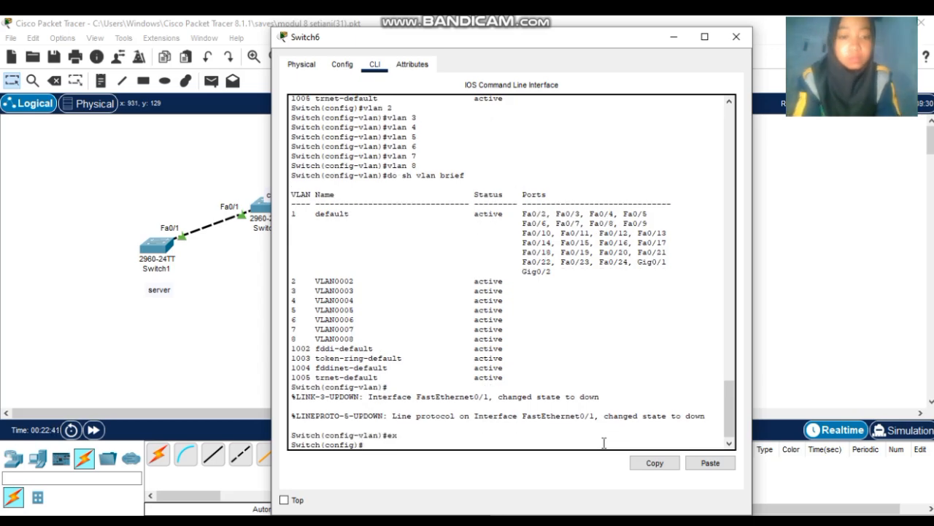
type("do sh v")
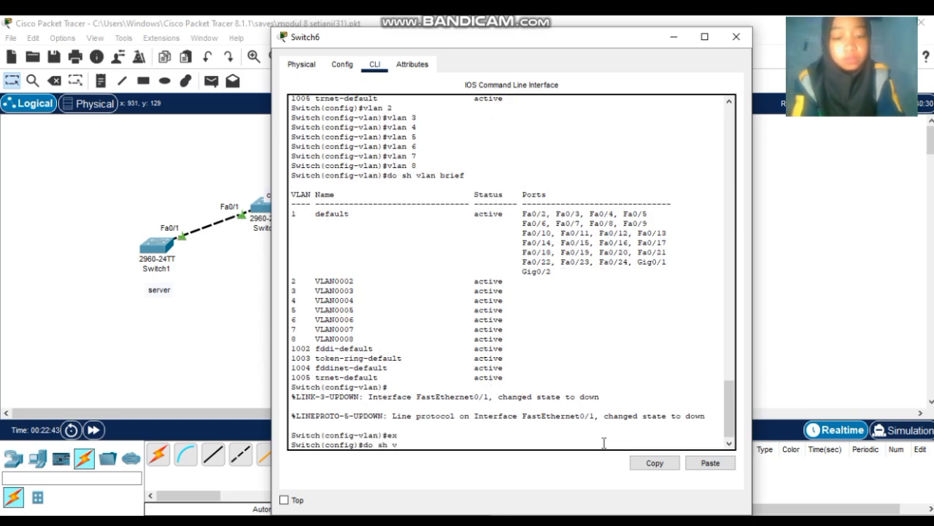
type("tp status")
key("Return")
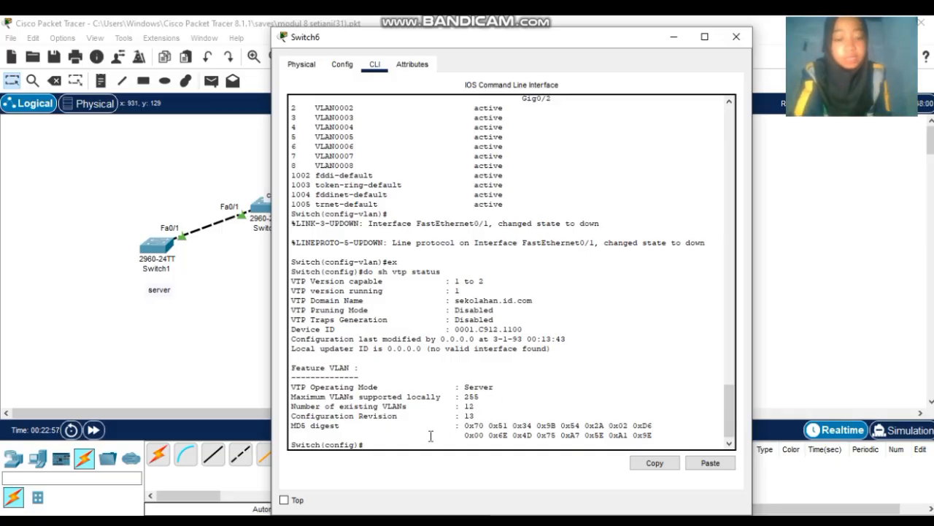
type("no vlan 2")
key("Return")
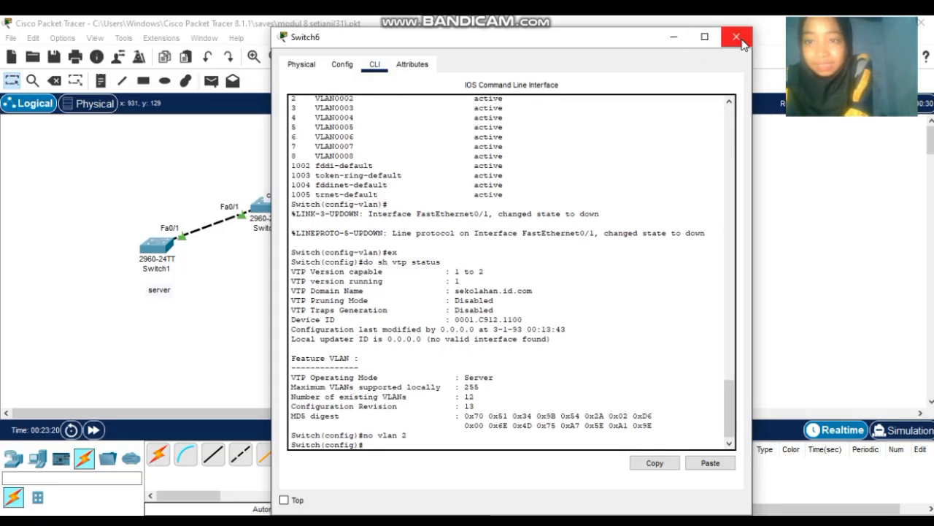
- Close Switch6 and delete VLANs 2 and 3 on Switch5
left_click(739, 40)
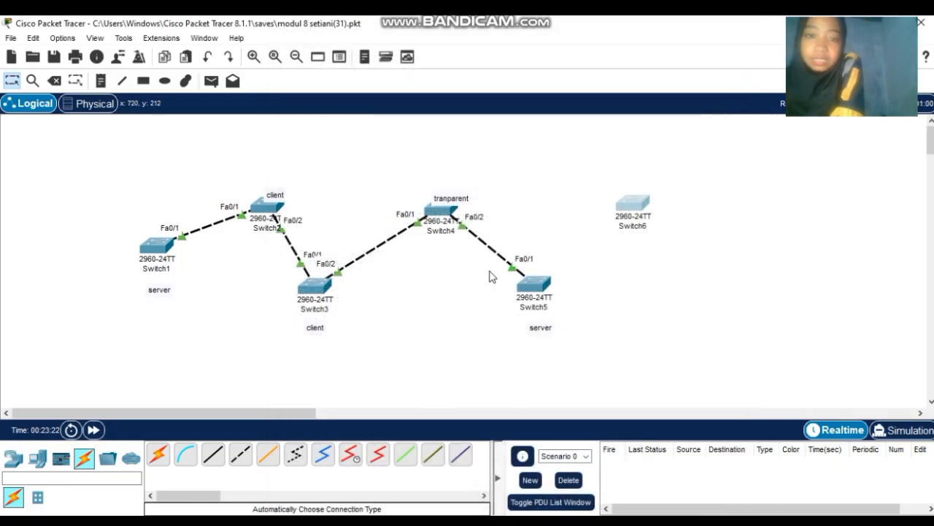
left_click(533, 299)
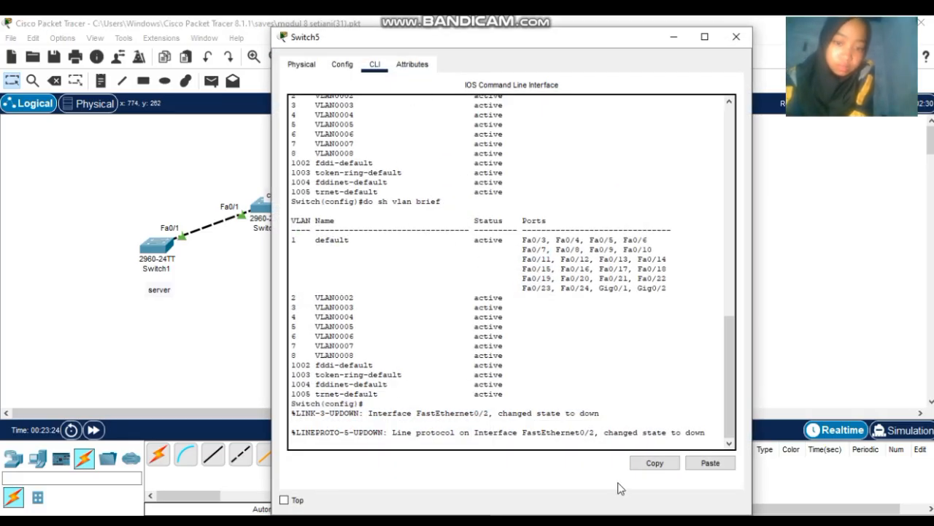
key("Return")
type("nfig)#n")
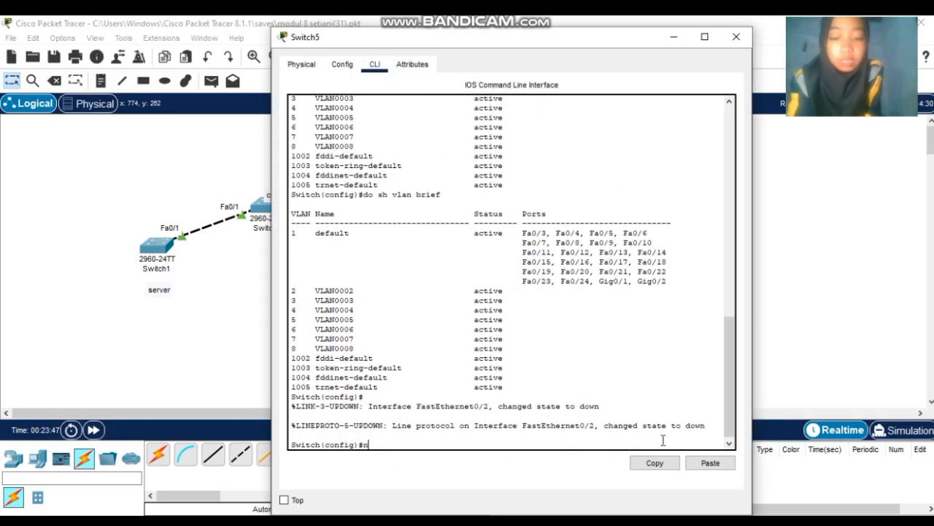
type("o ")
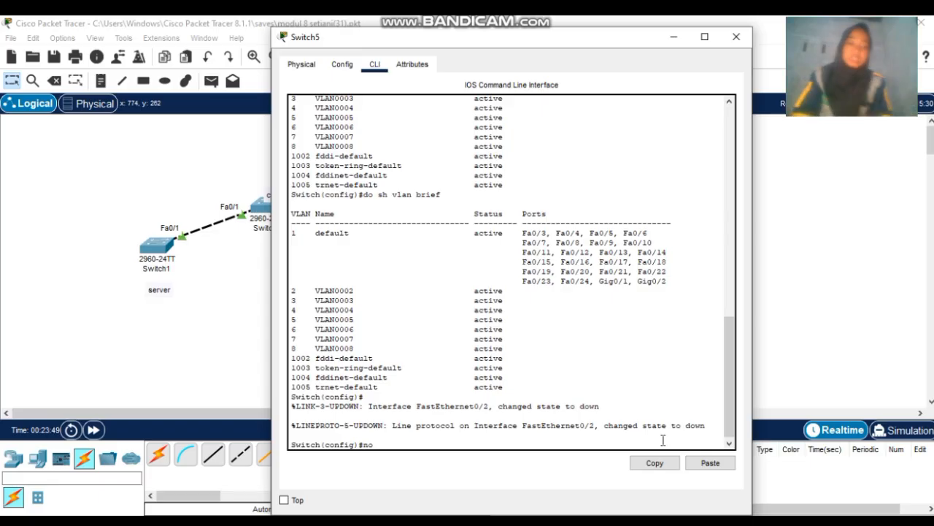
type("vla")
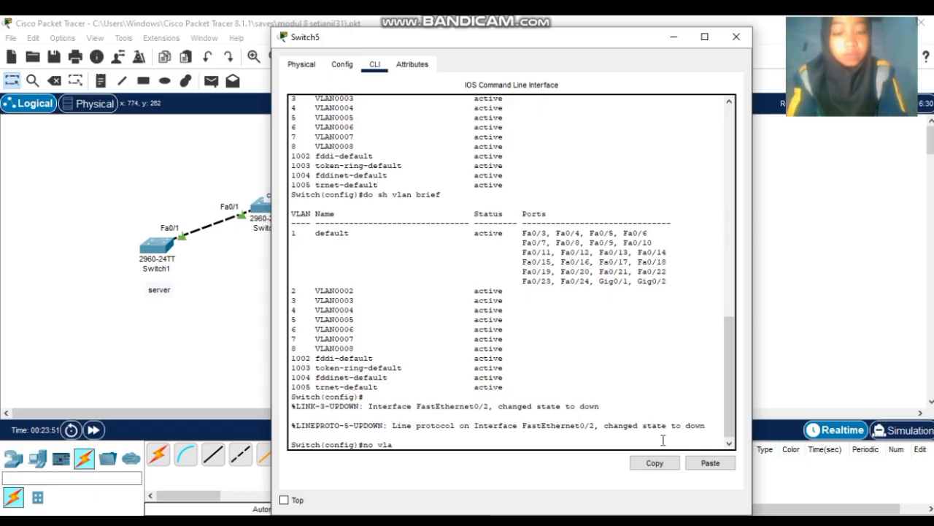
type("n 2")
key("Return")
type("nfig)#n")
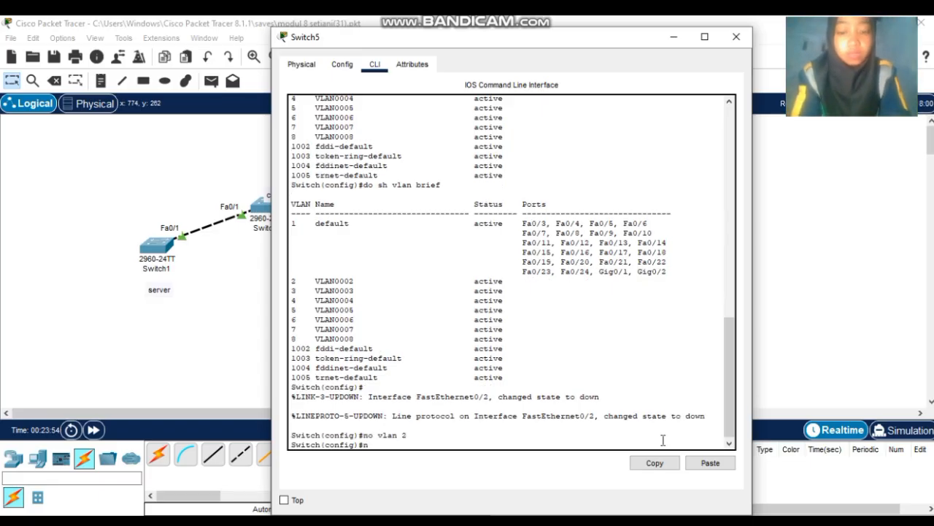
type("o vl")
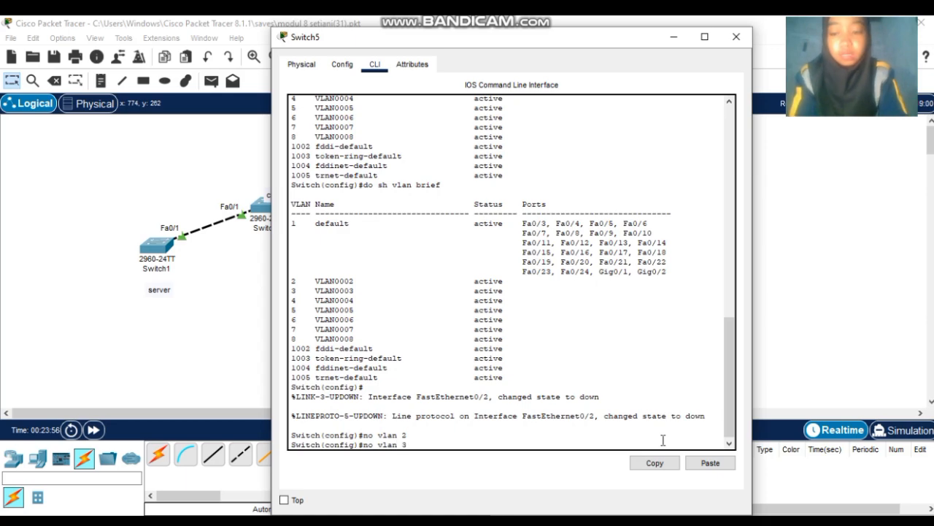
type("an 3")
key("Return")
- Delete VLANs 4 and 5 on Switch5 and confirm only VLANs 6, 7, 8 remain
type("no ")
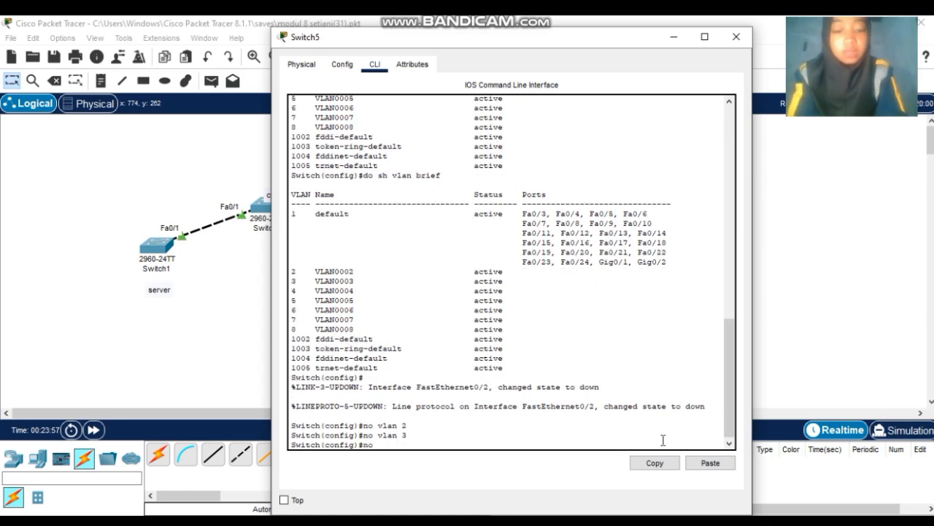
type("vl")
key("BackSpace")
type("lan")
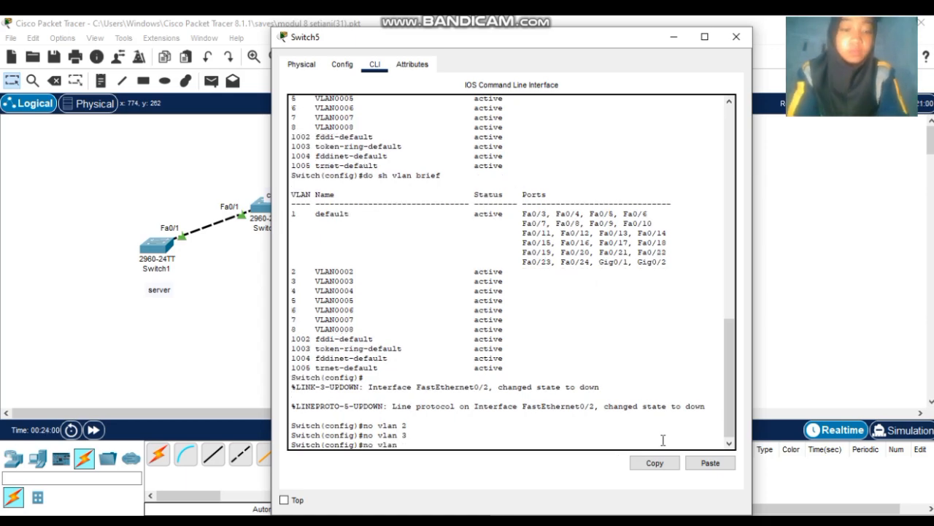
type(" 4")
key("Return")
type("nfig)#n")
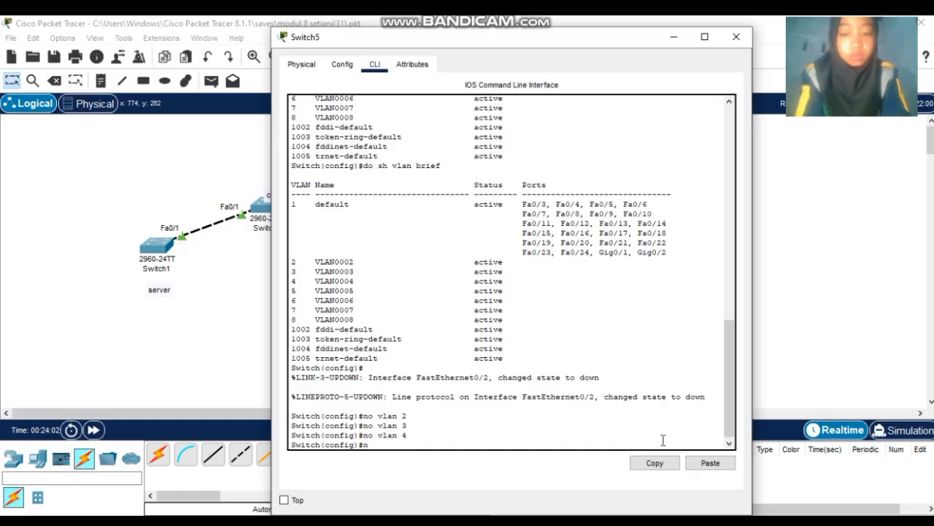
type("o vlan ")
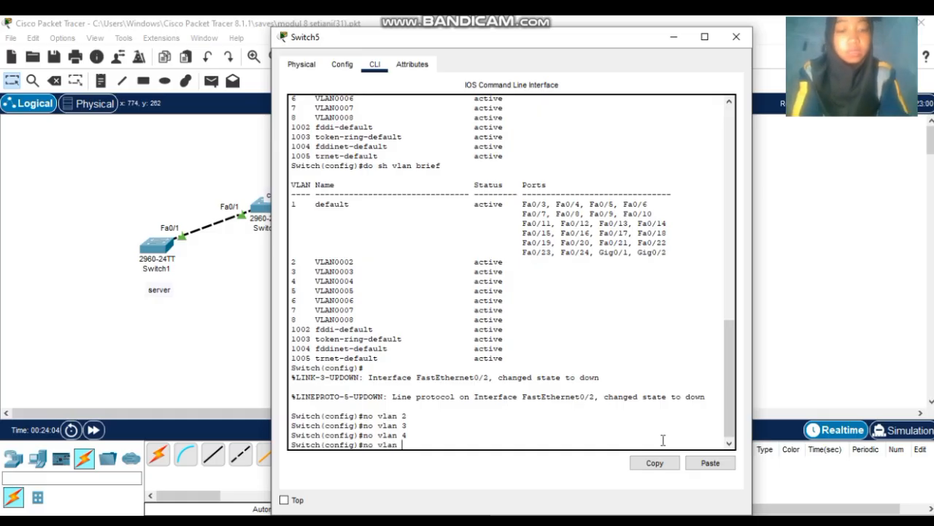
type("5")
key("Return")
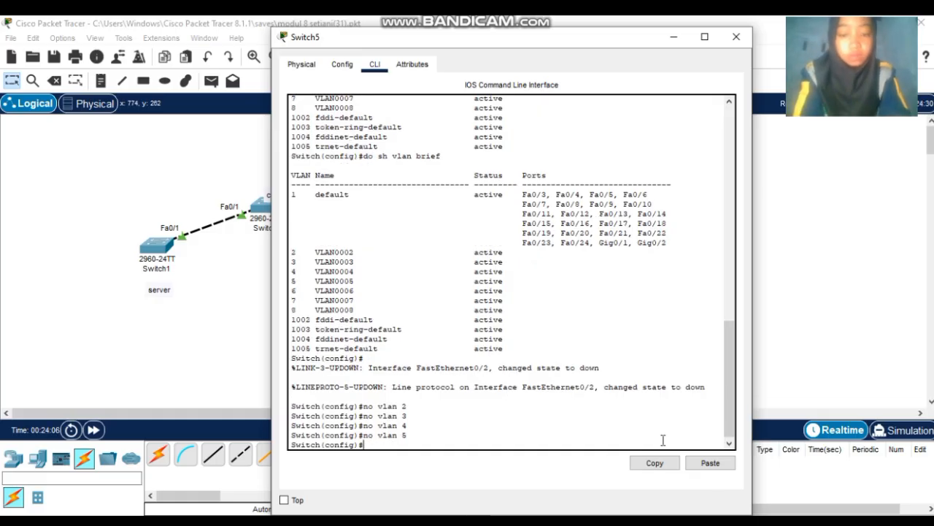
type("nfig)#d")
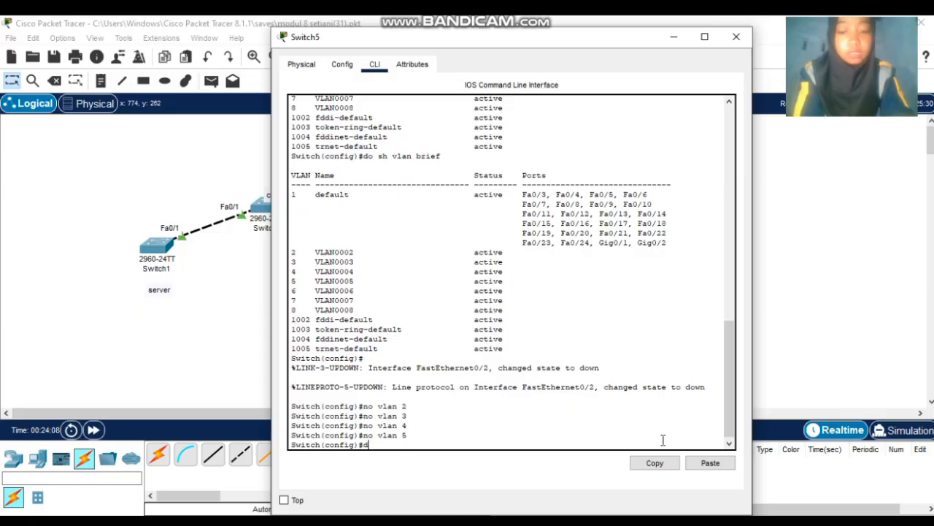
type("o sh vlan ")
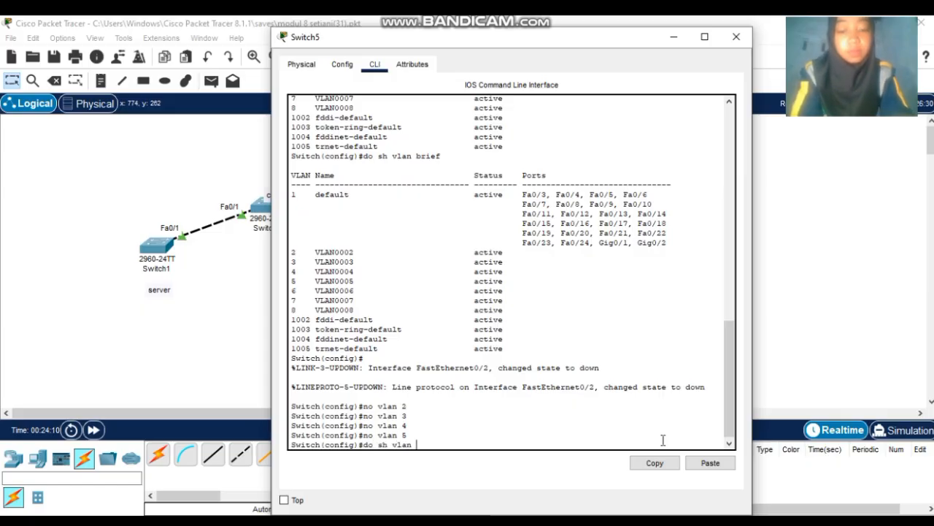
type("brief")
key("Return")
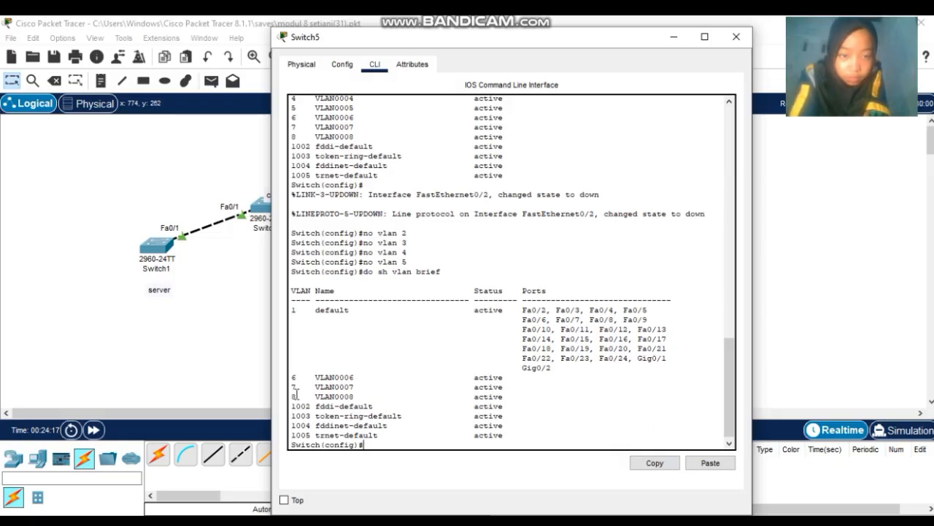
- Close Switch5 and recheck Switch6's VTP status: 11 VLANs at revision 14
left_click(736, 37)
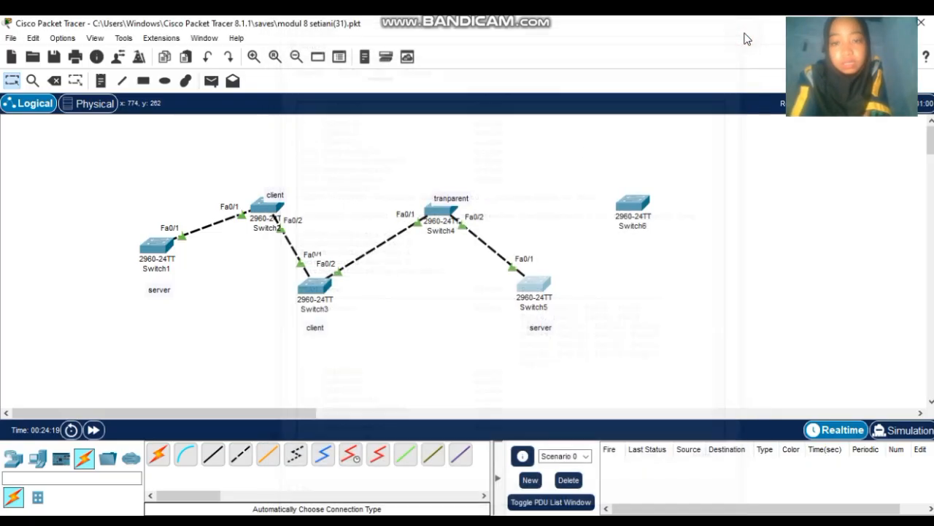
mouse_move(642, 205)
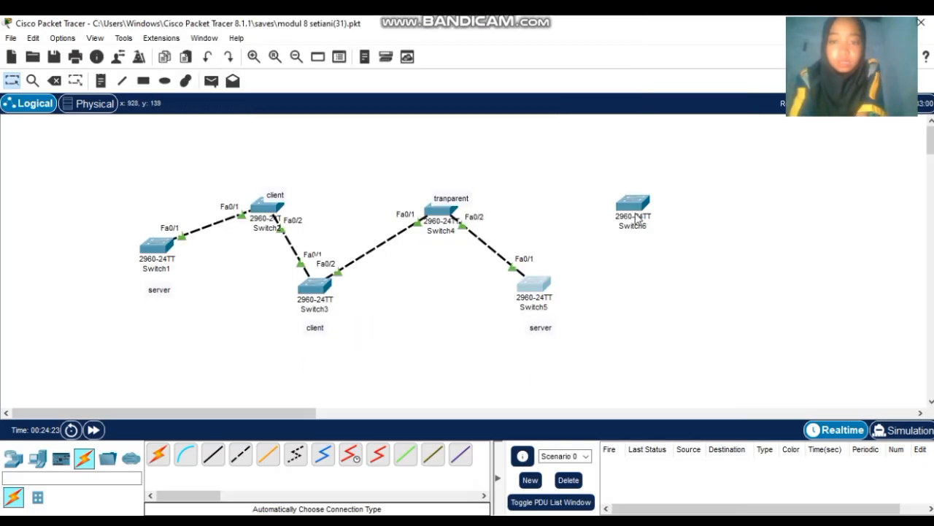
left_click(635, 208)
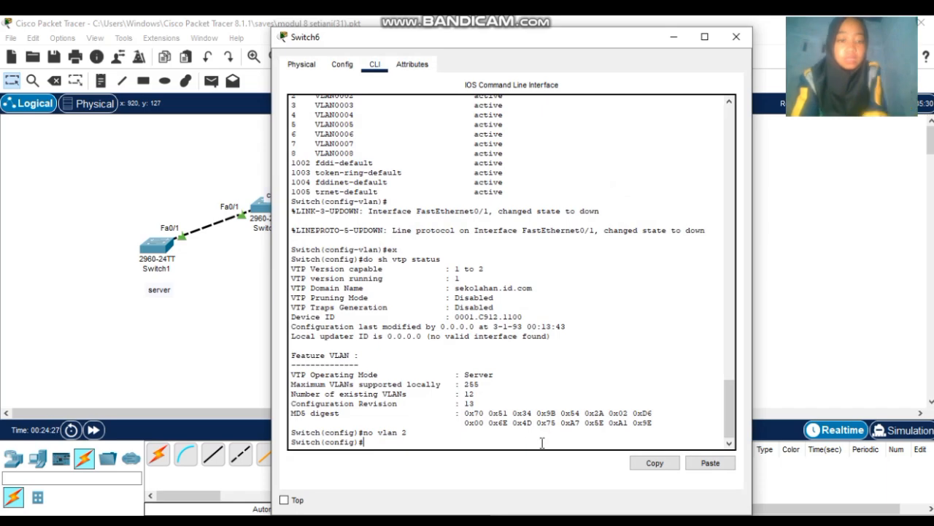
type("do sh vtp status")
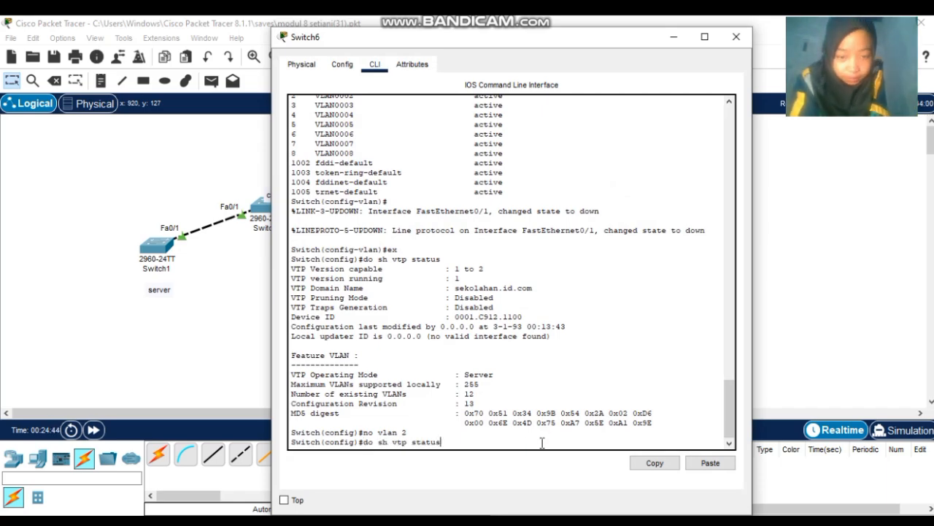
key("Return")
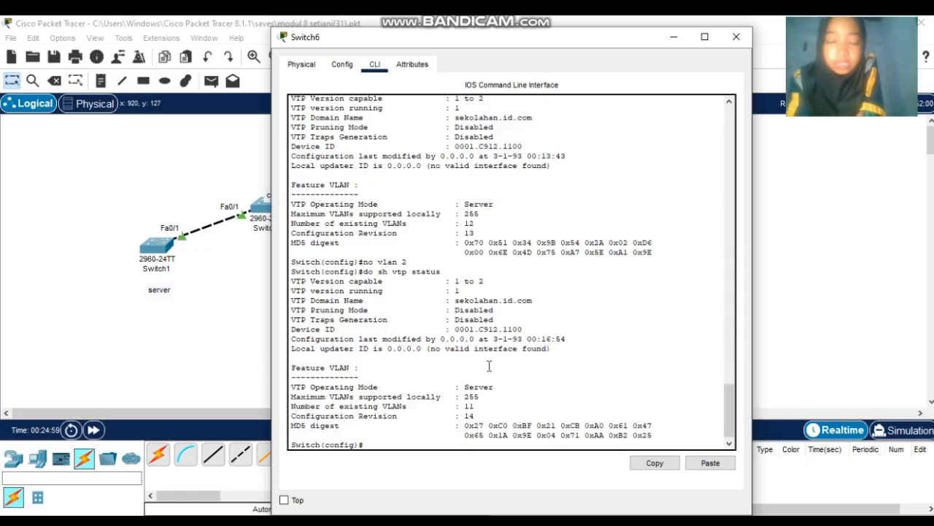
- Set Switch6 to VTP transparent mode, domain sekolahan.id.com with its VTP password, and verify status
type("v")
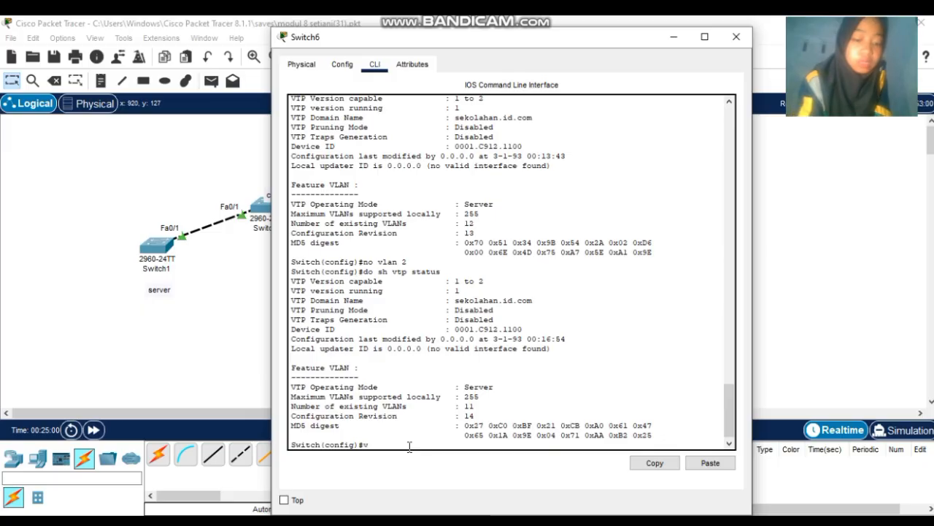
type("tp mode ")
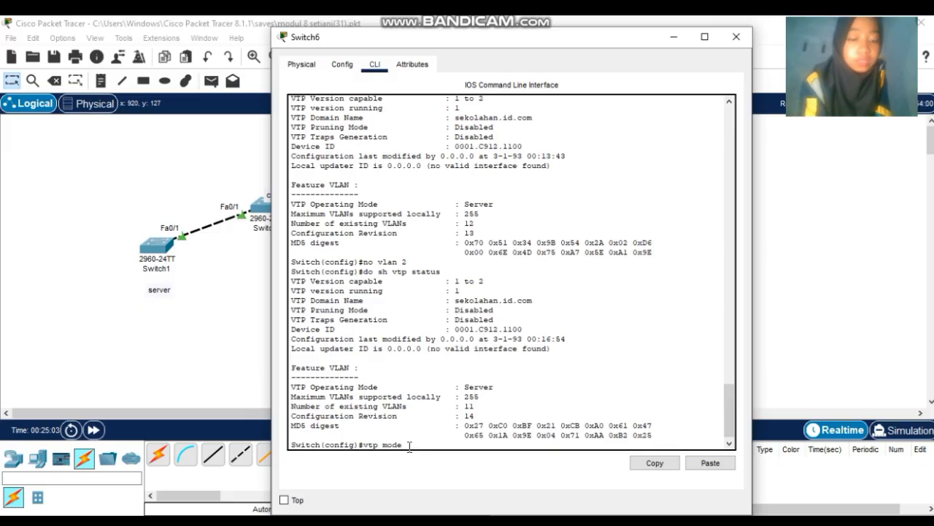
type("transp")
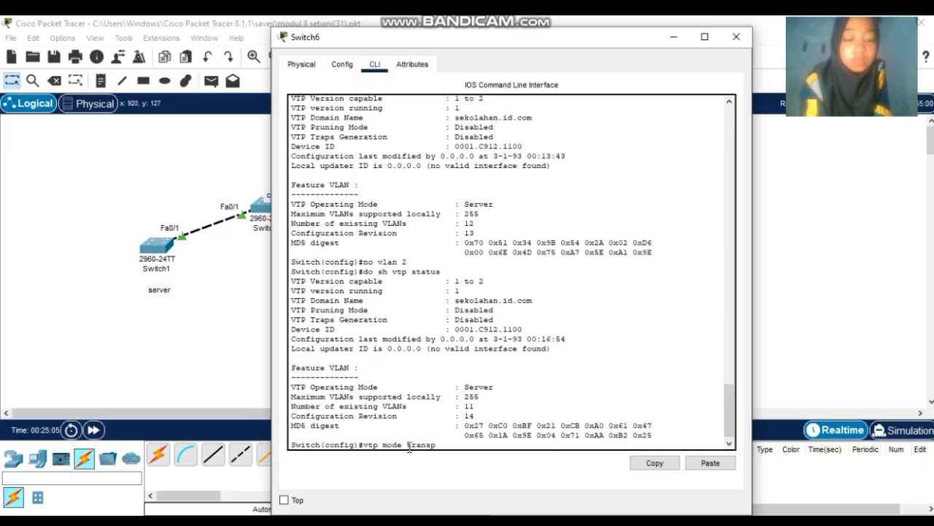
type("at")
type("e")
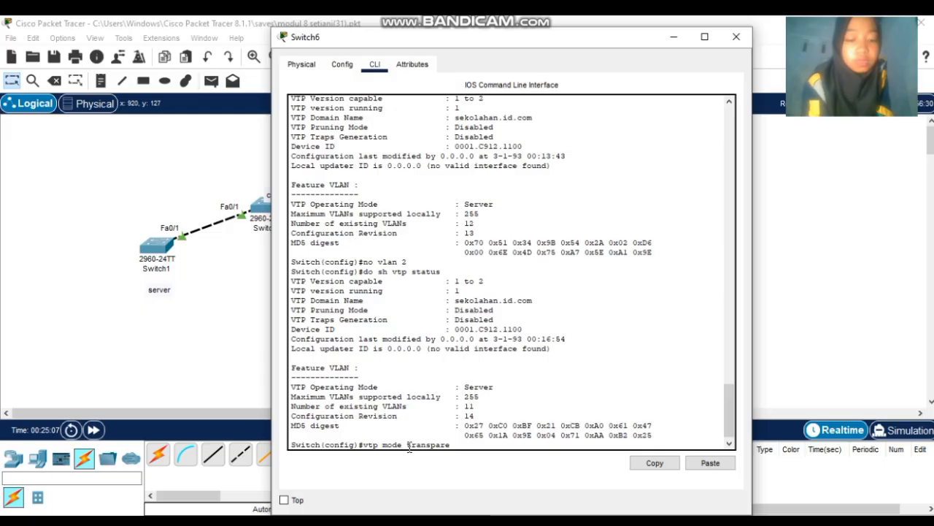
type("n")
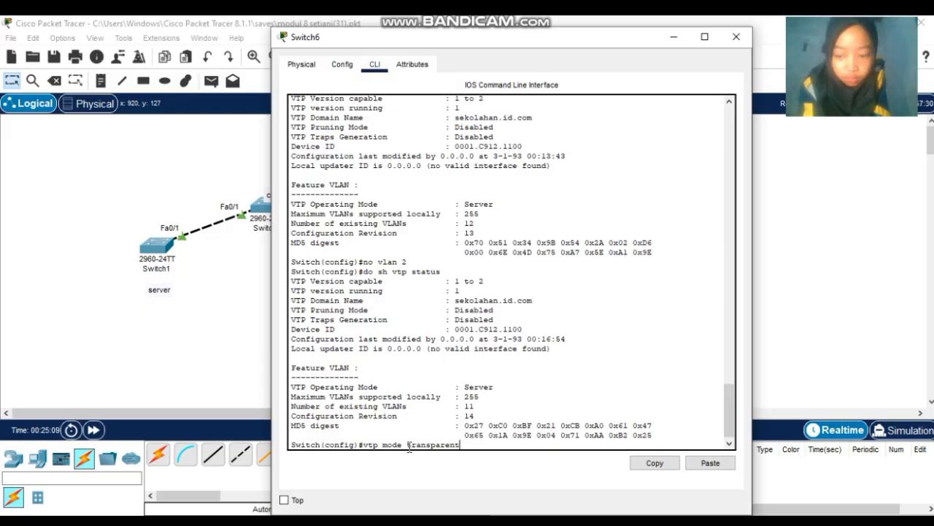
type("t")
key("Return")
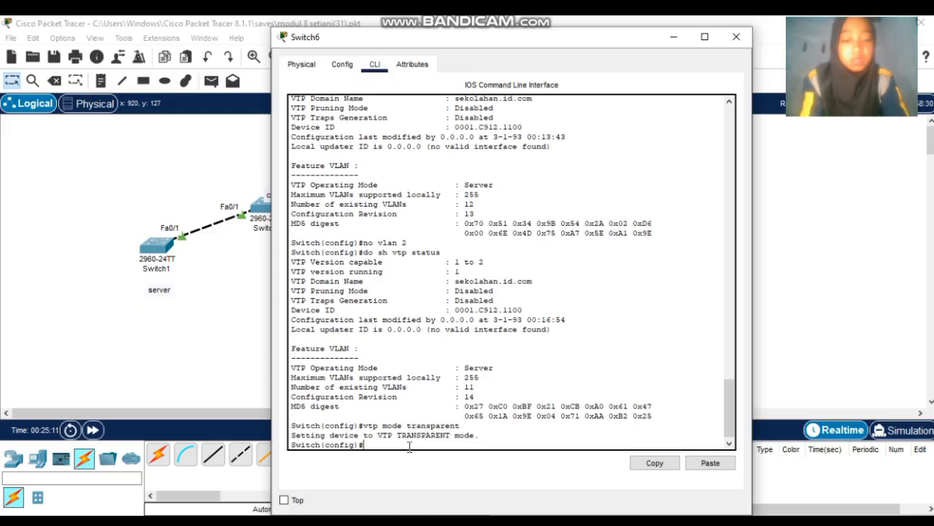
type("vtp domain")
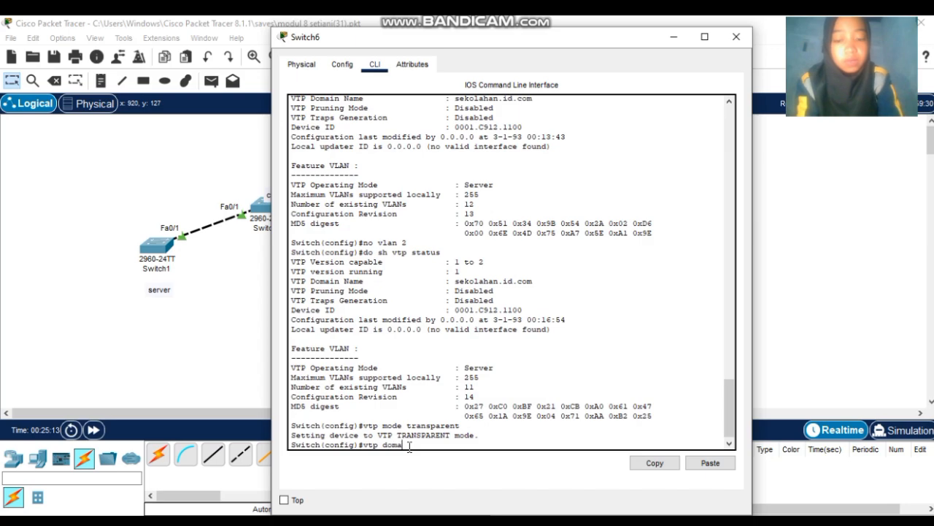
type(" sekolah")
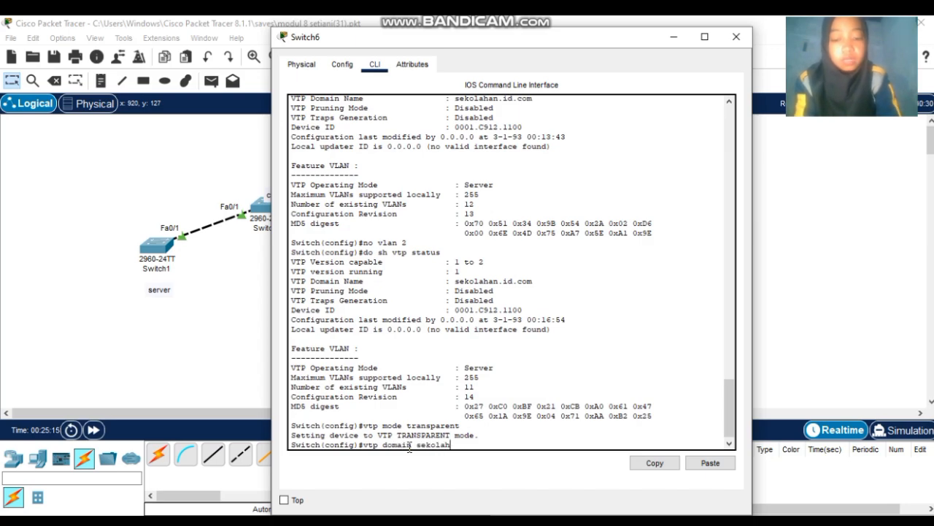
type("an.id")
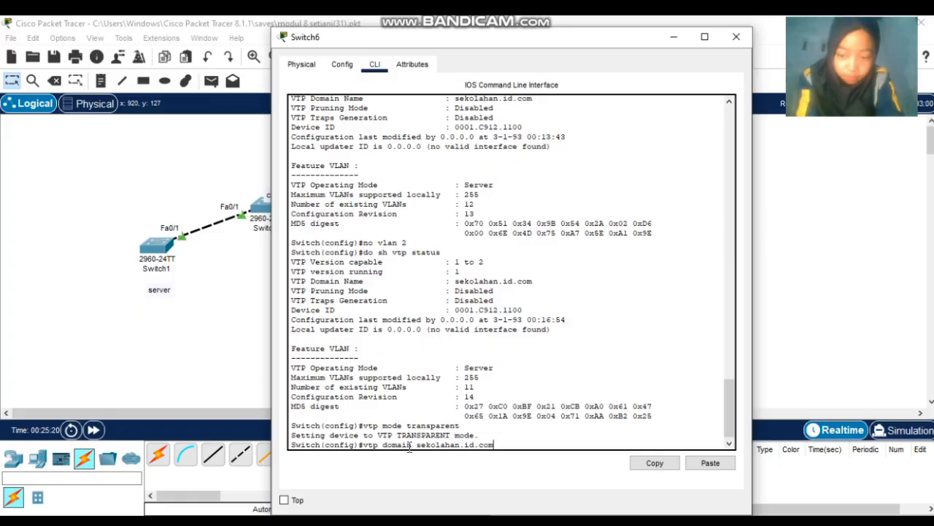
type(".com")
key("Return")
type("vtp")
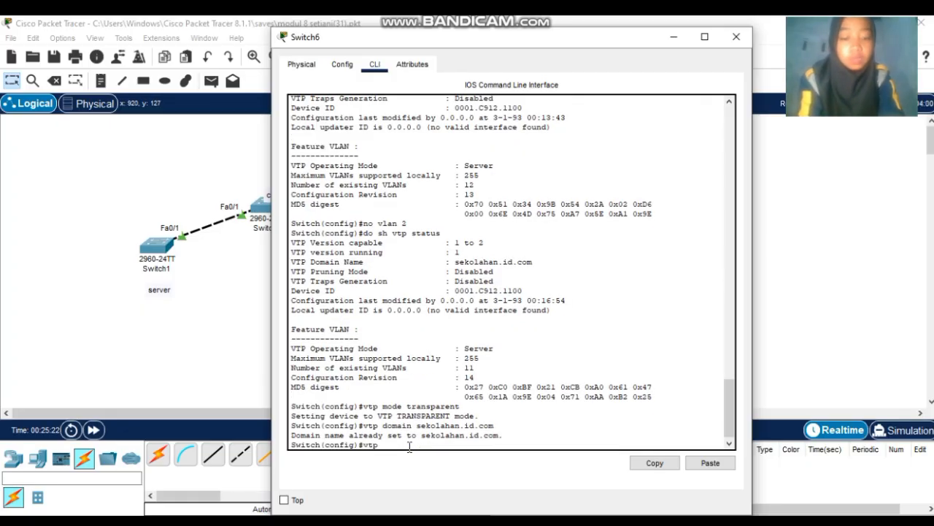
type(" password")
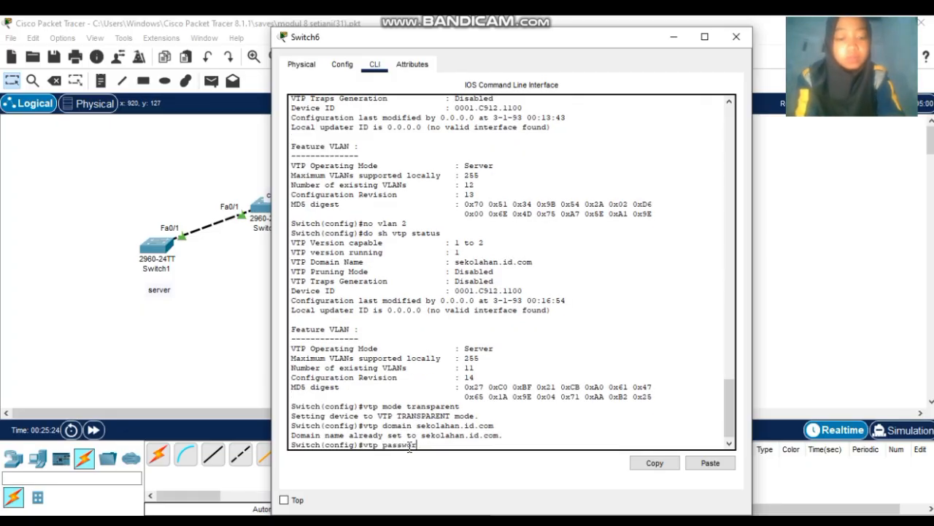
type(" 123")
key("Return")
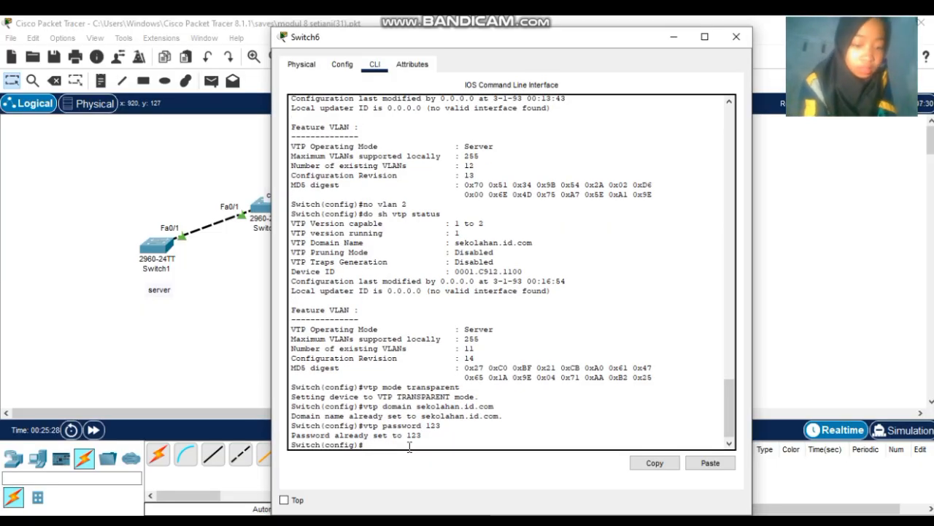
type("d")
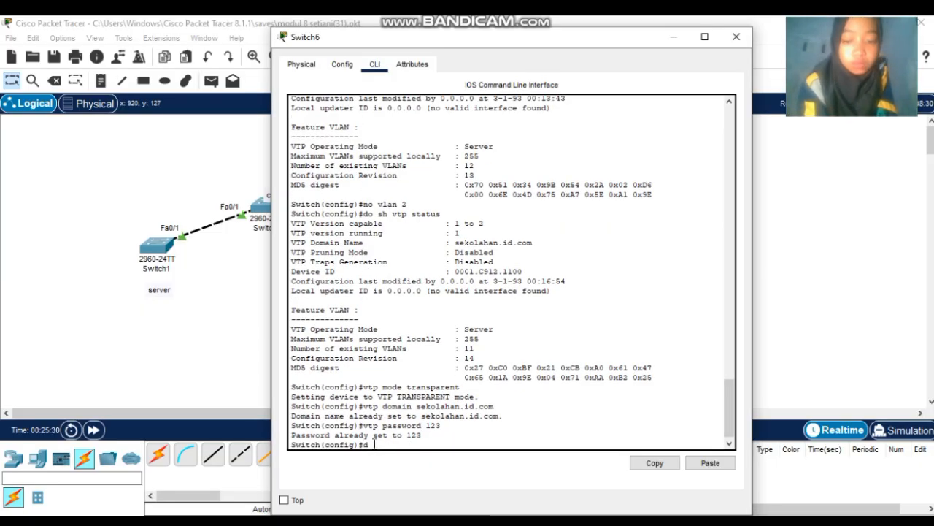
type("o sh vt")
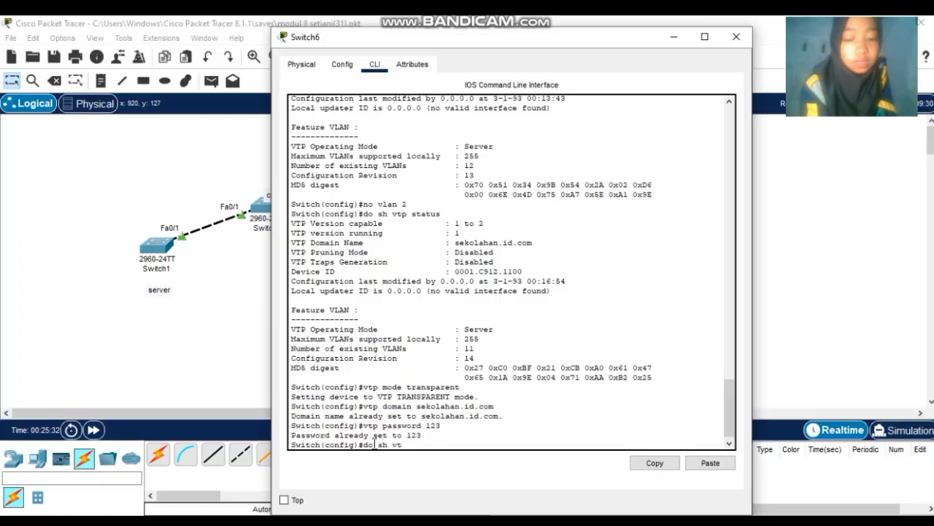
type("p stat")
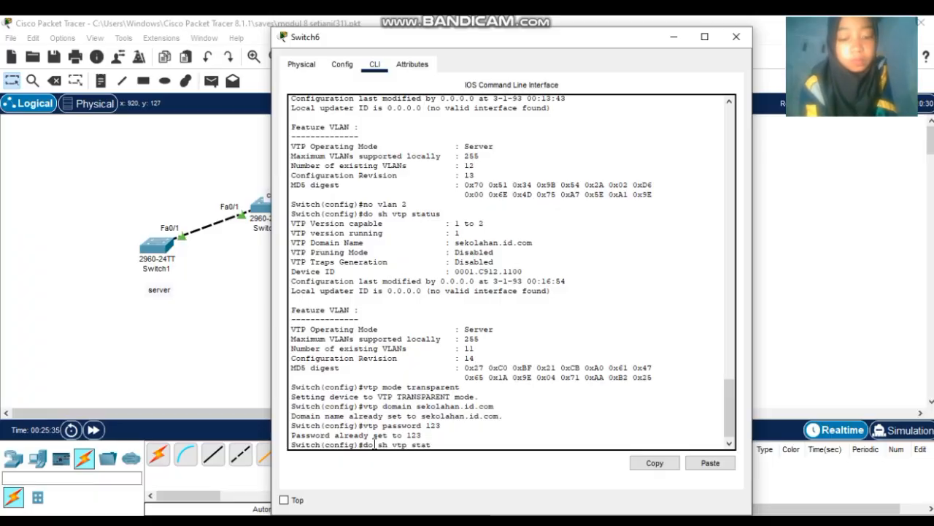
type("us")
key("Return")
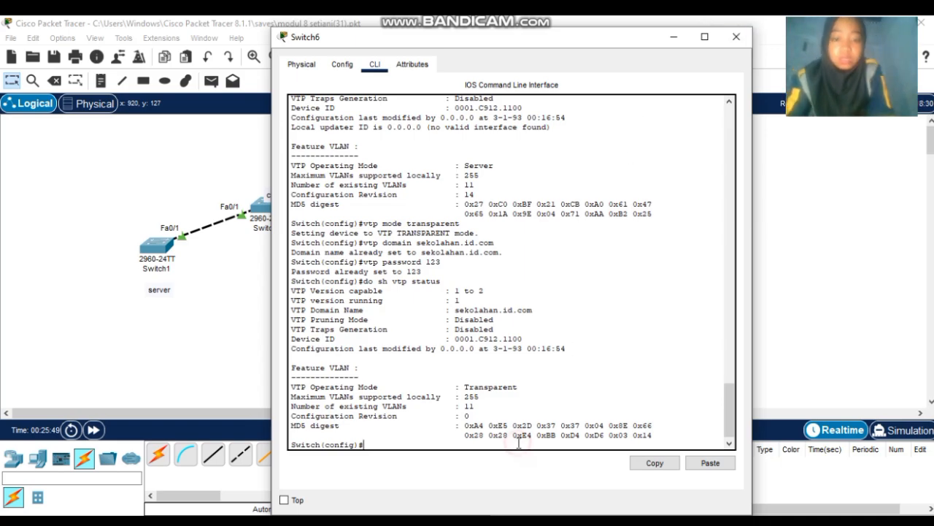
type("vtp mode ")
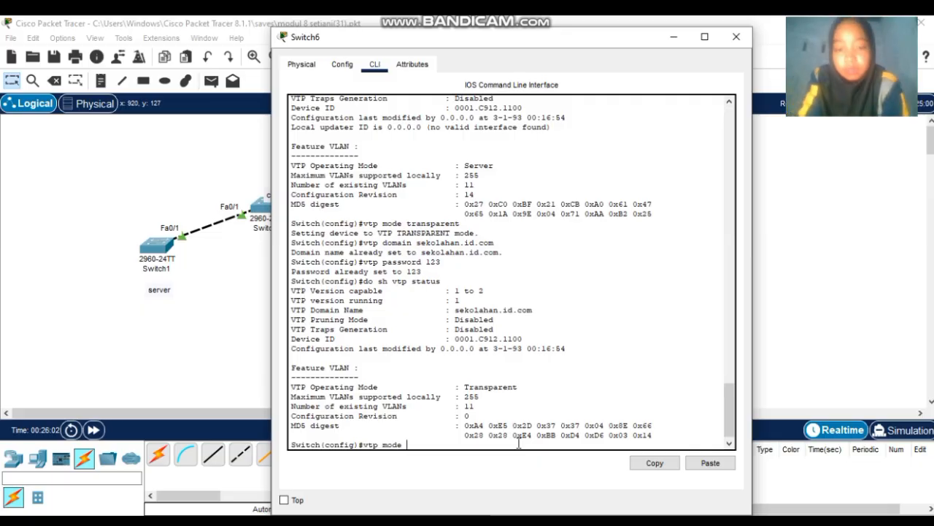
type("se")
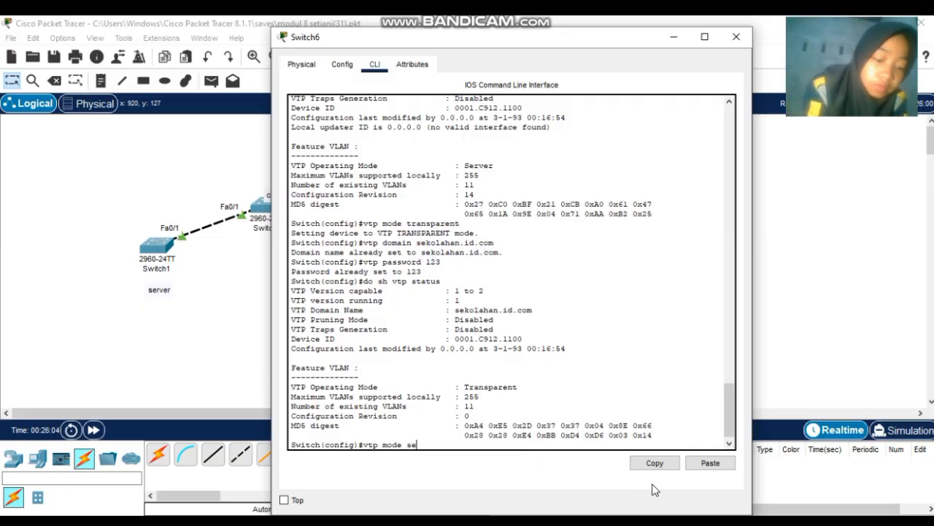
type("rver")
- Return Switch6 to VTP server mode, domain sekolahan.id.com with its password, and show VTP status
key("Return")
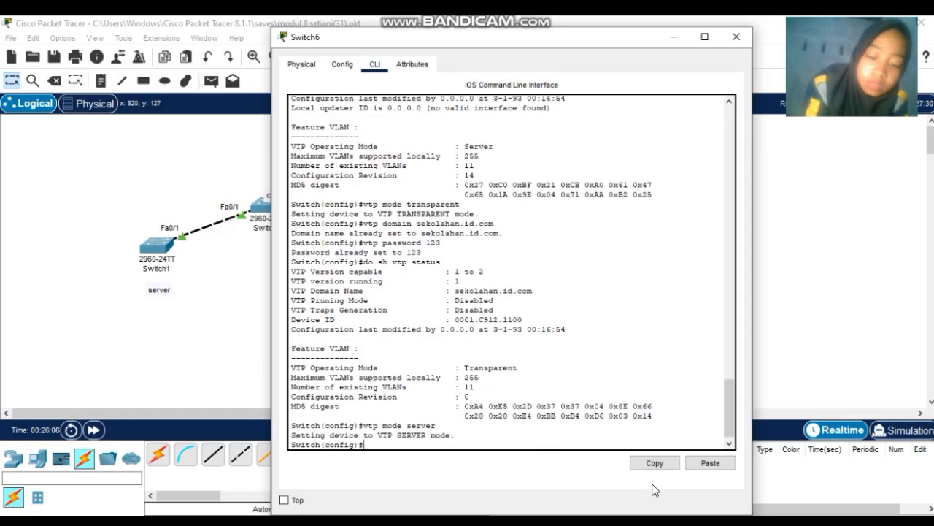
type("vtp do")
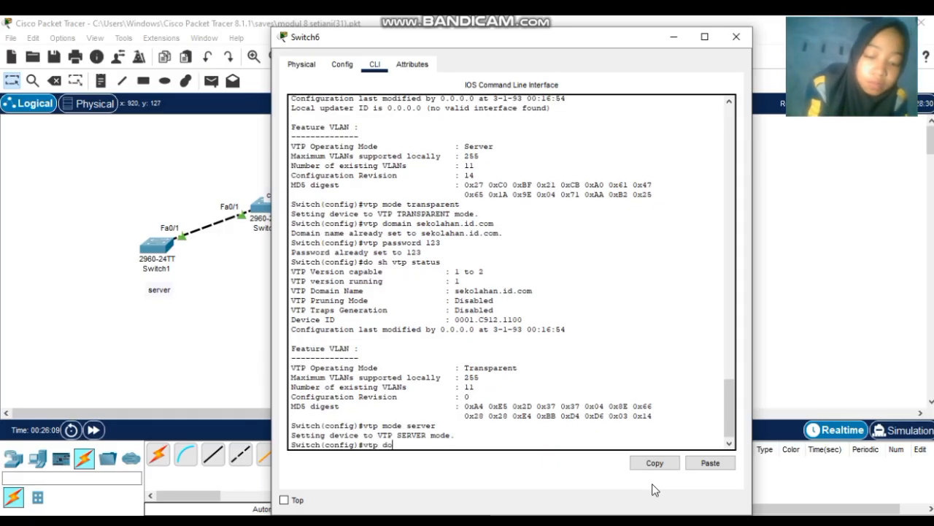
type("main se")
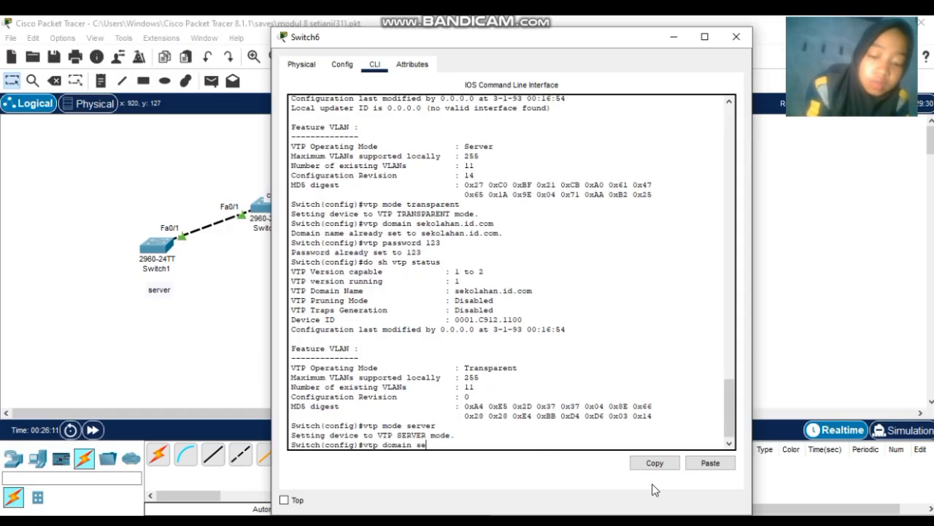
type("kolahan.i")
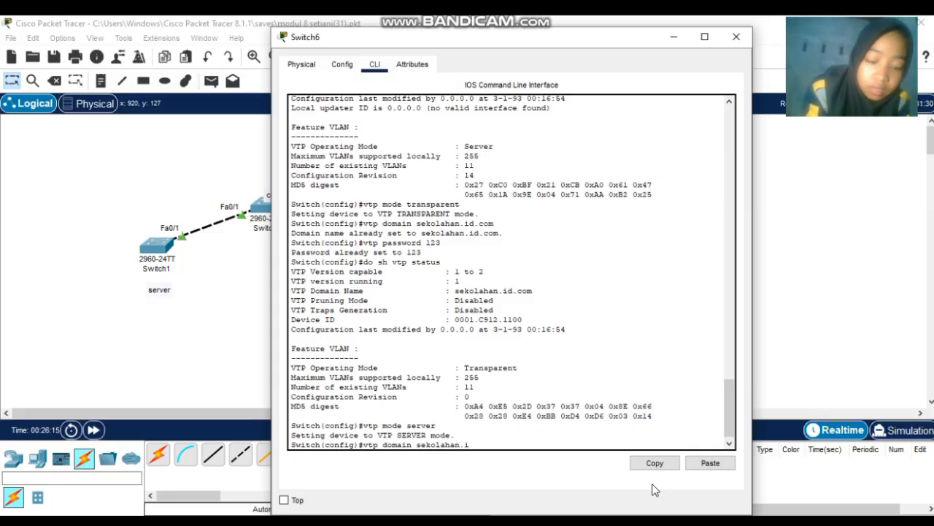
type("d.com")
key("Return")
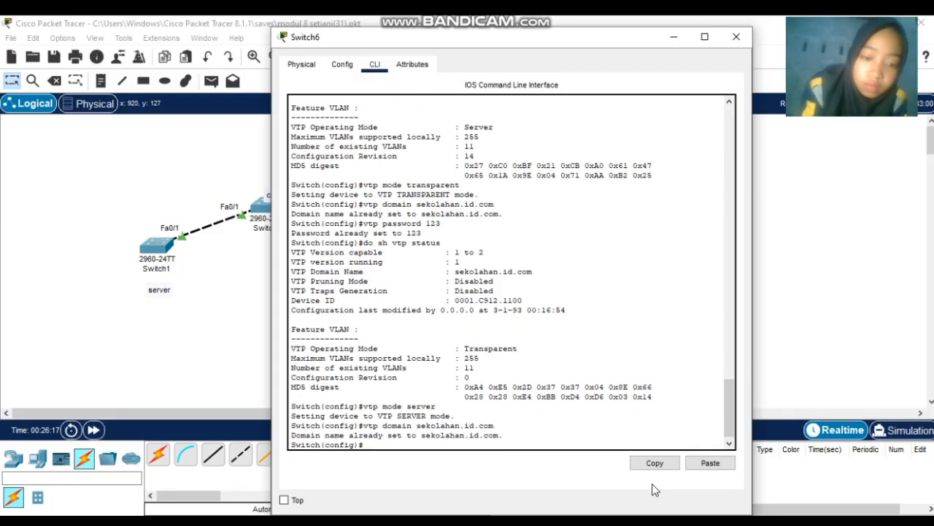
type("vtp pas")
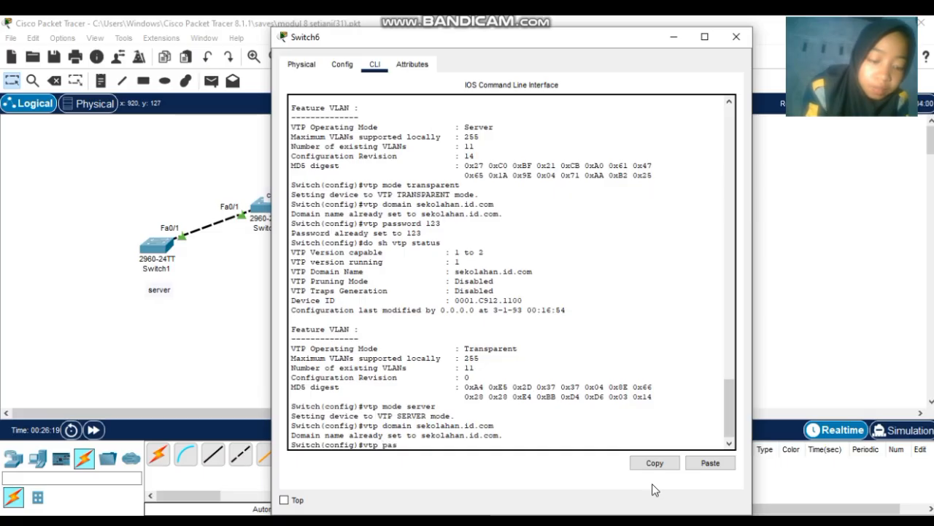
type("sword")
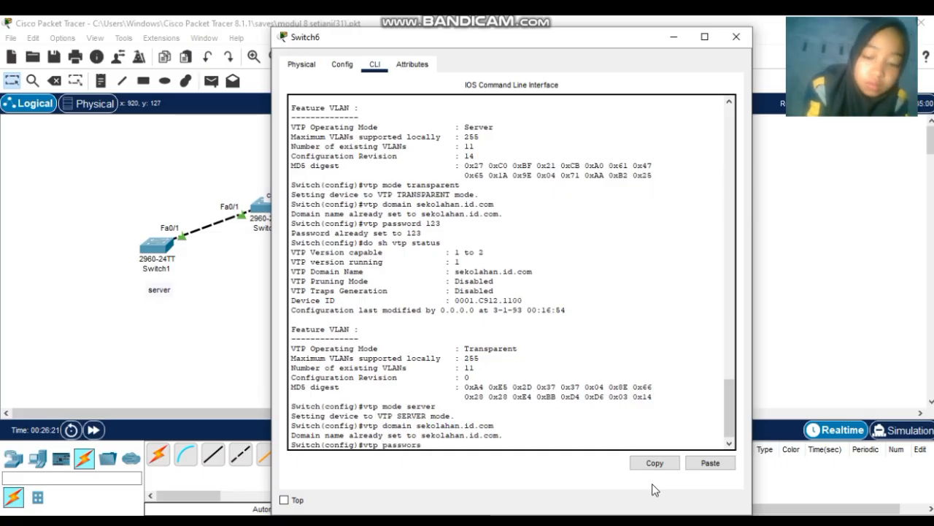
type(" 123")
key("Return")
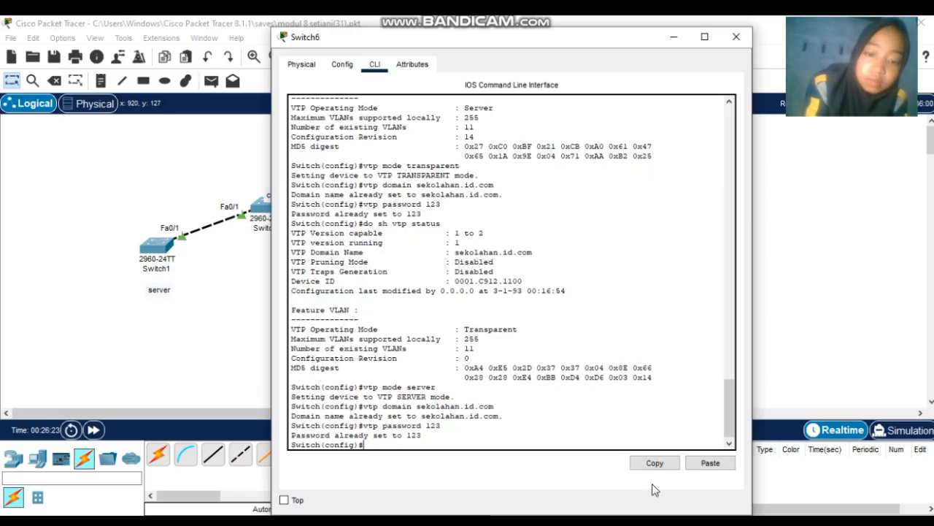
type("e")
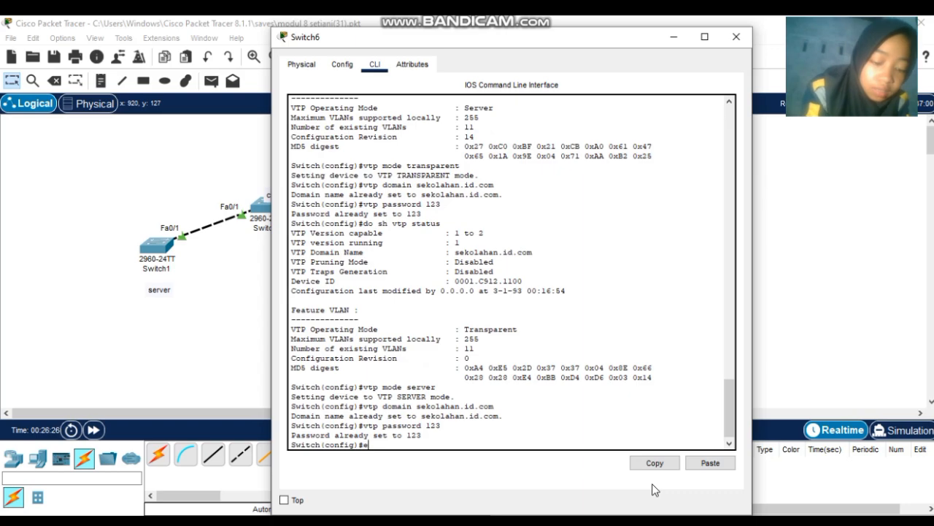
type("x")
key("Return")
key("Return")
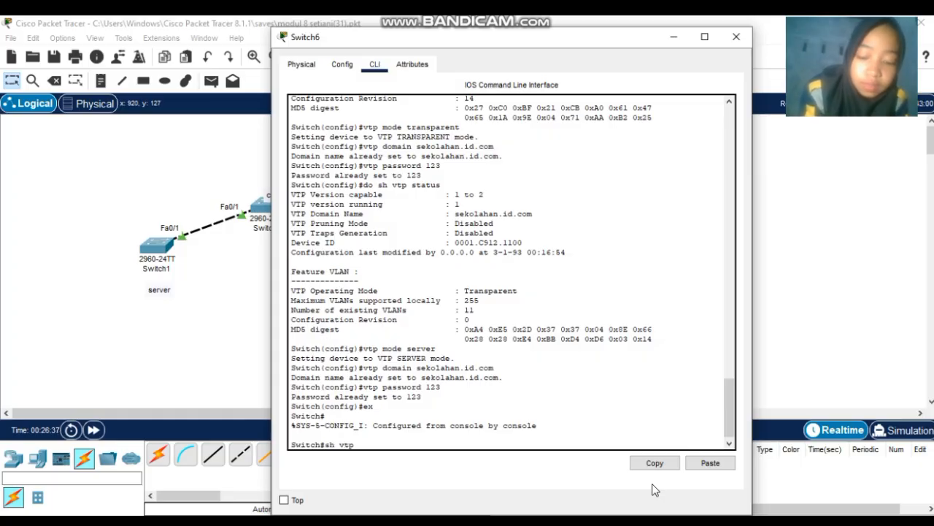
key("Return")
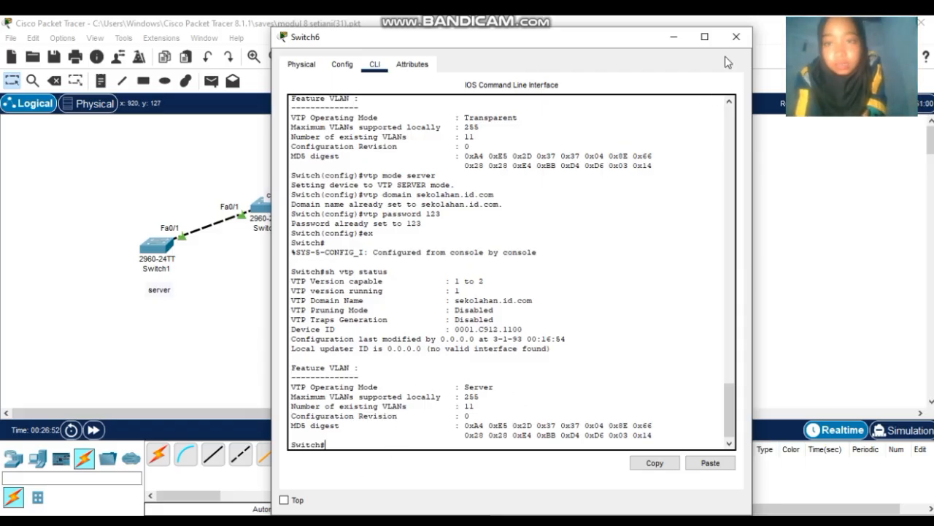
- Recable Switch5's Fa0/2 to Switch6's Fa0/1 with an automatic cable and confirm the link is up
left_click(735, 37)
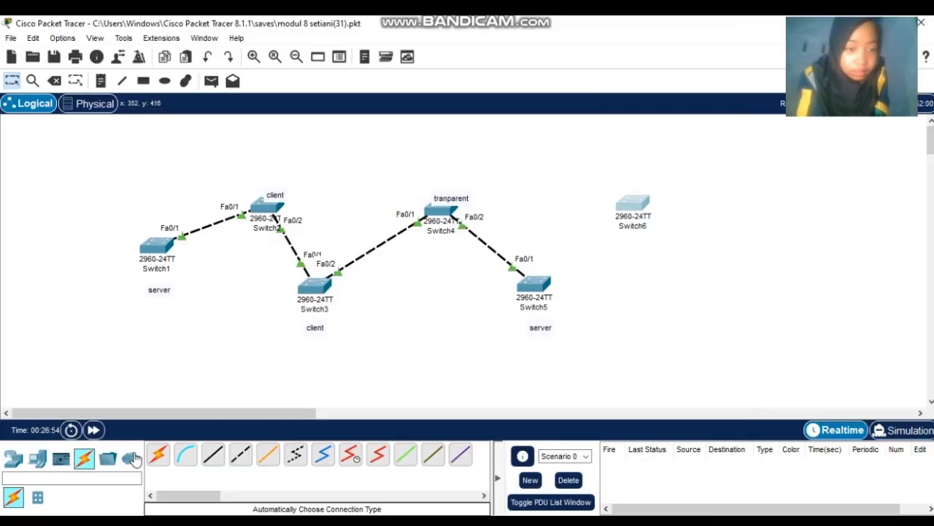
left_click(159, 455)
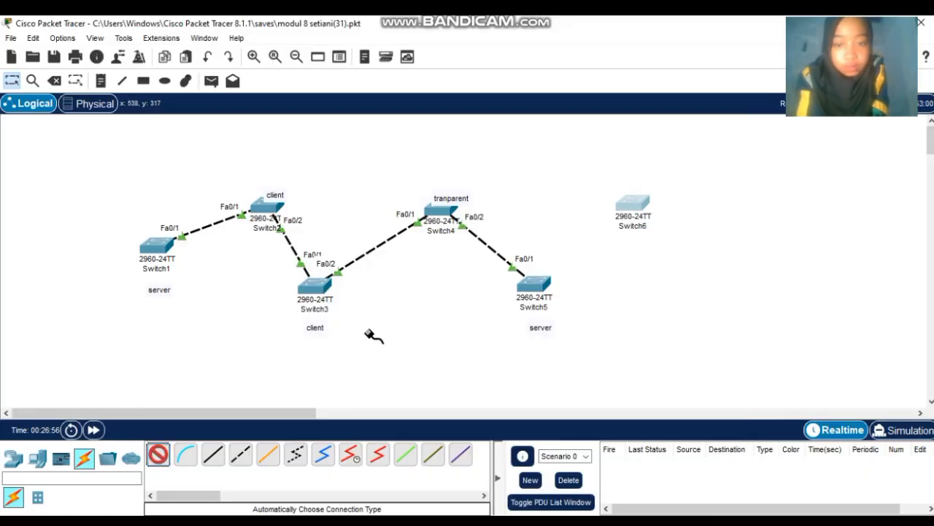
left_click(538, 287)
left_click(628, 202)
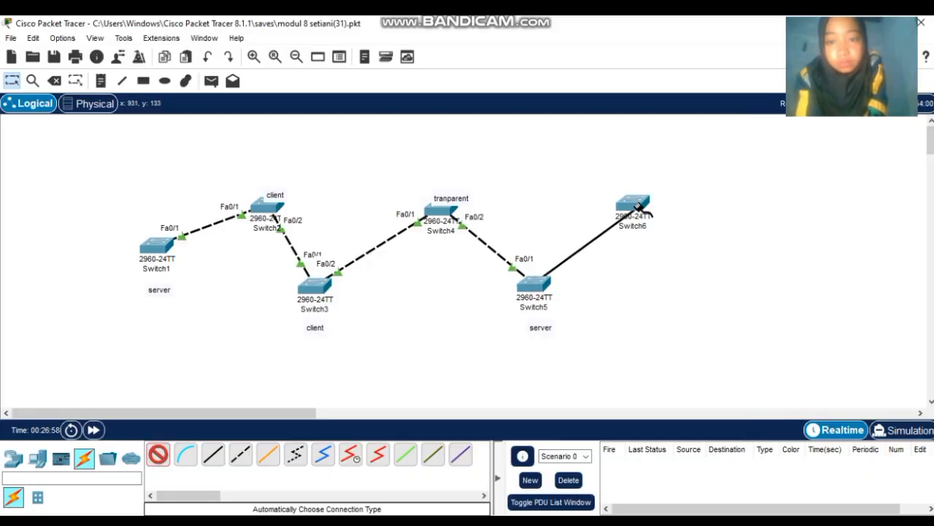
left_click(628, 202)
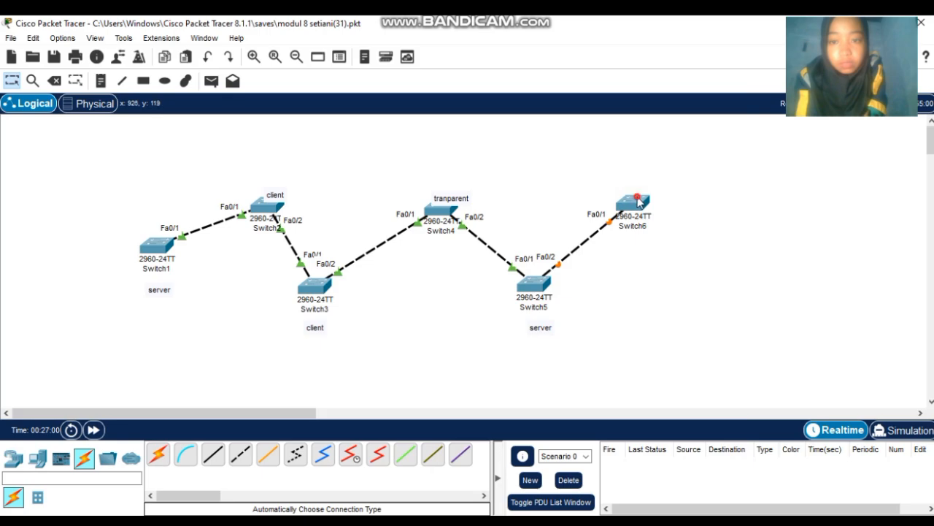
left_click(638, 202)
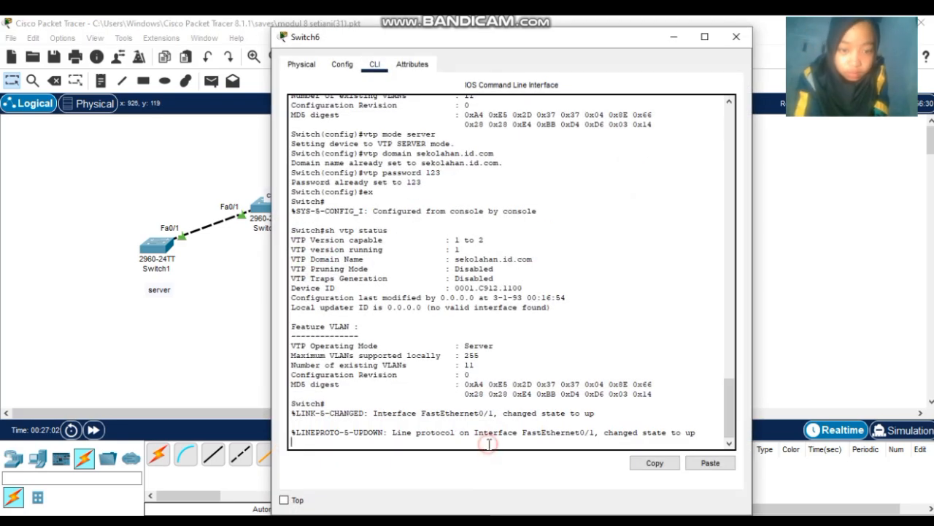
key("Return")
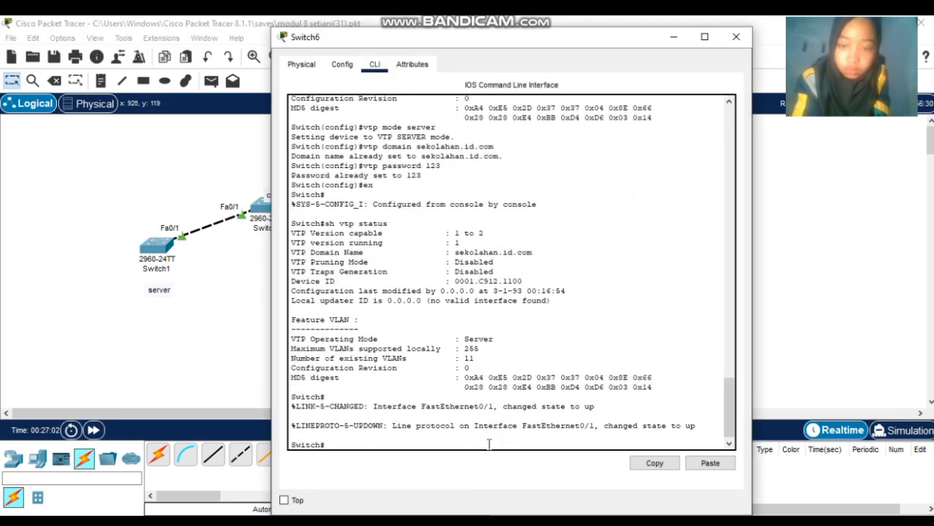
left_click(736, 36)
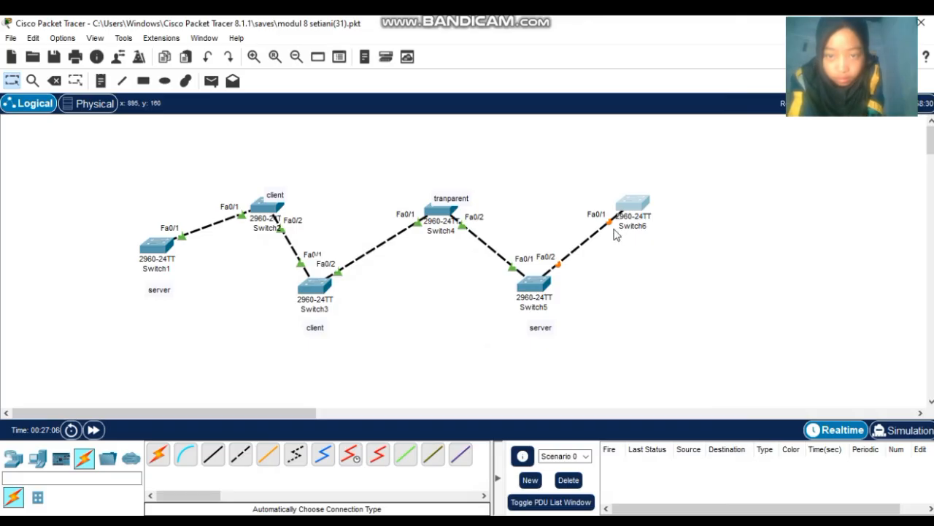
left_click(632, 214)
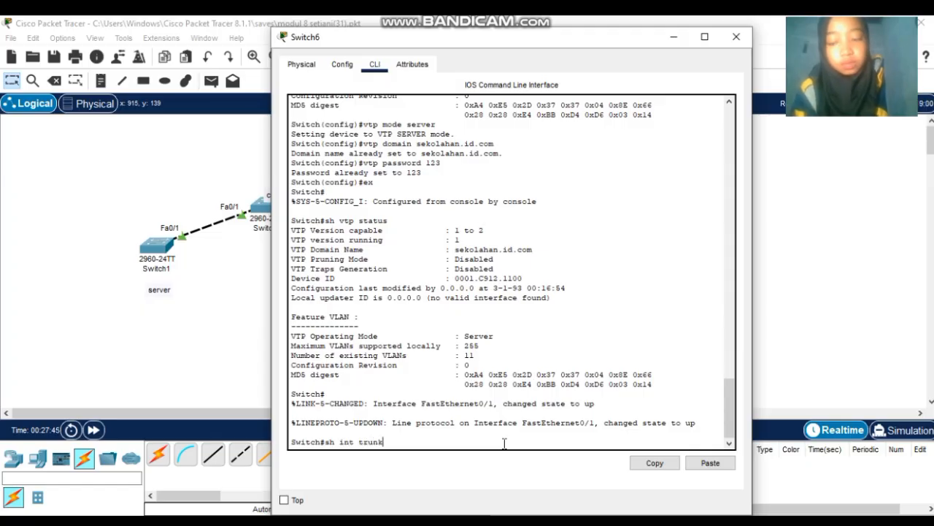
key("Return")
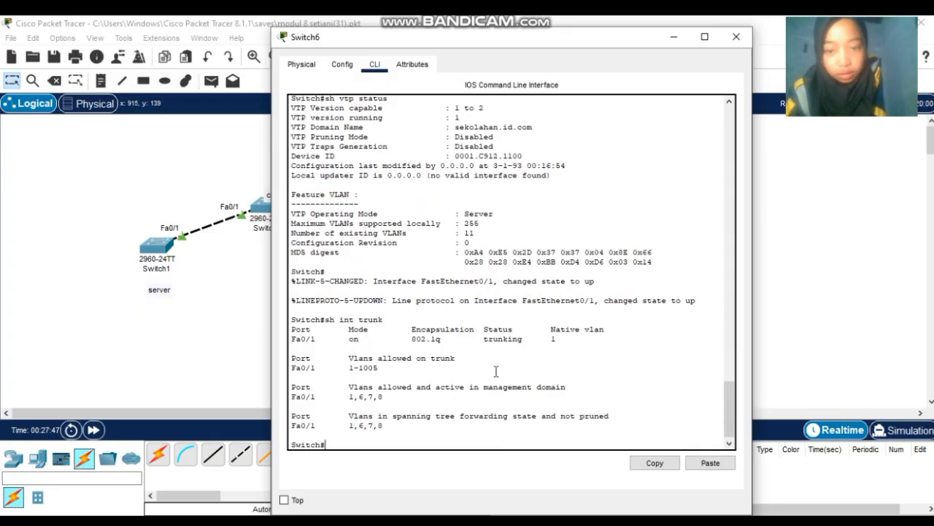
left_click(737, 36)
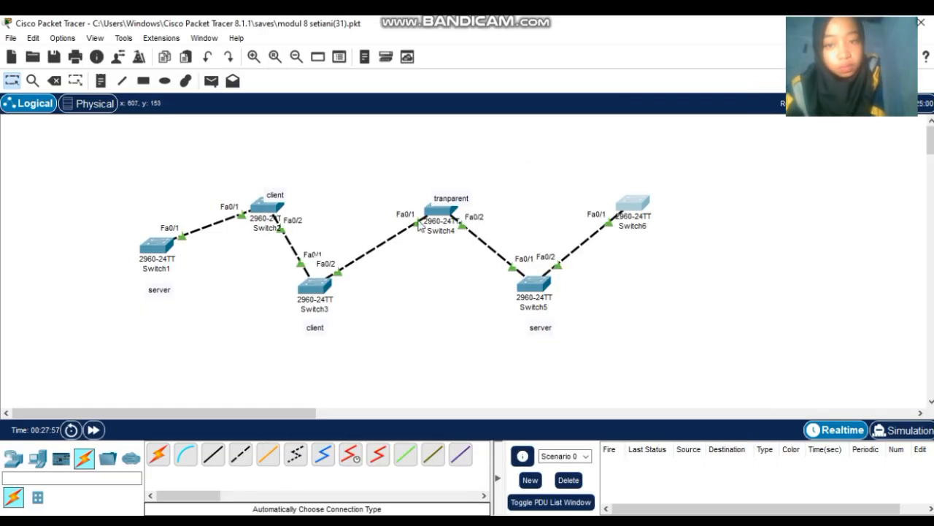
left_click(644, 209)
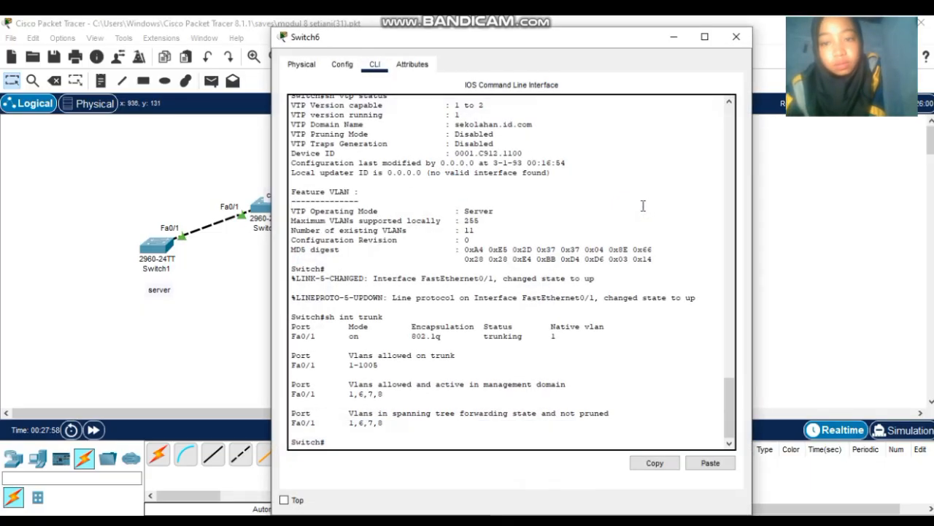
left_click(516, 444)
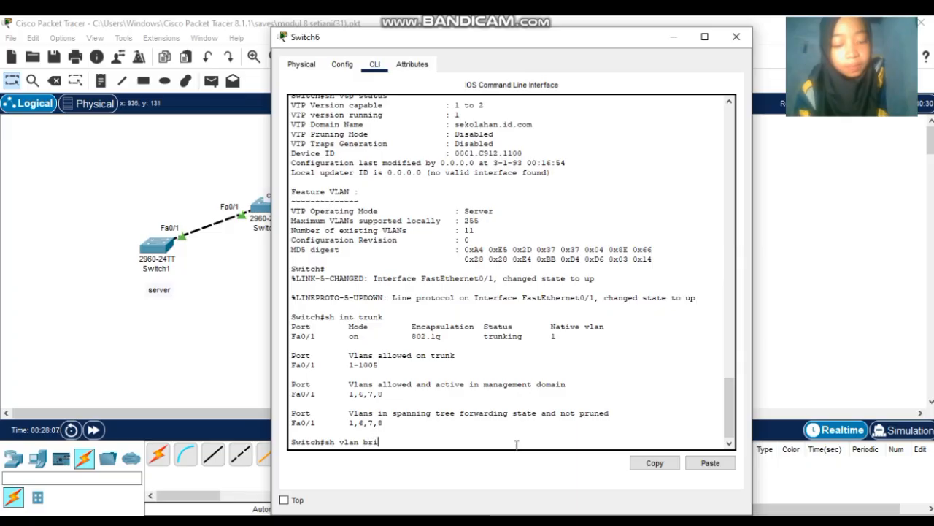
key("Return")
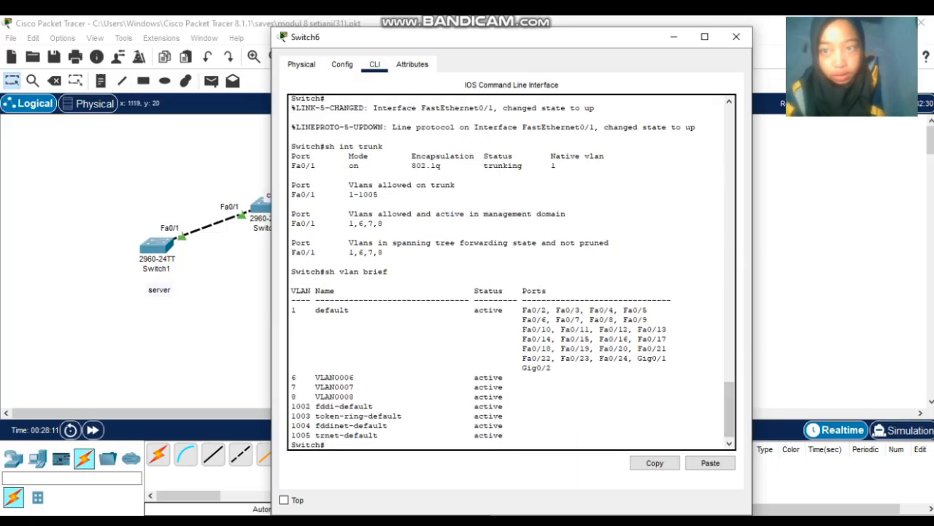
left_click(735, 35)
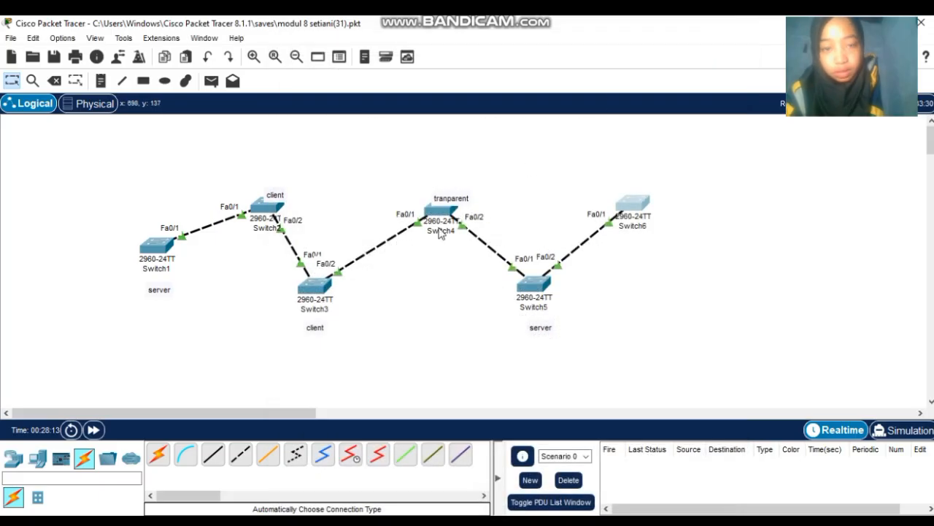
left_click(271, 217)
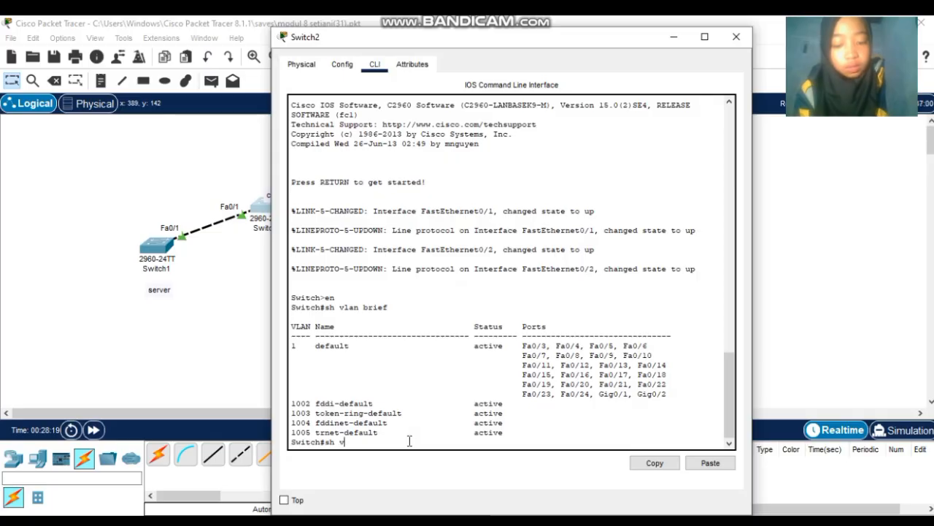
type("sh vlan brief")
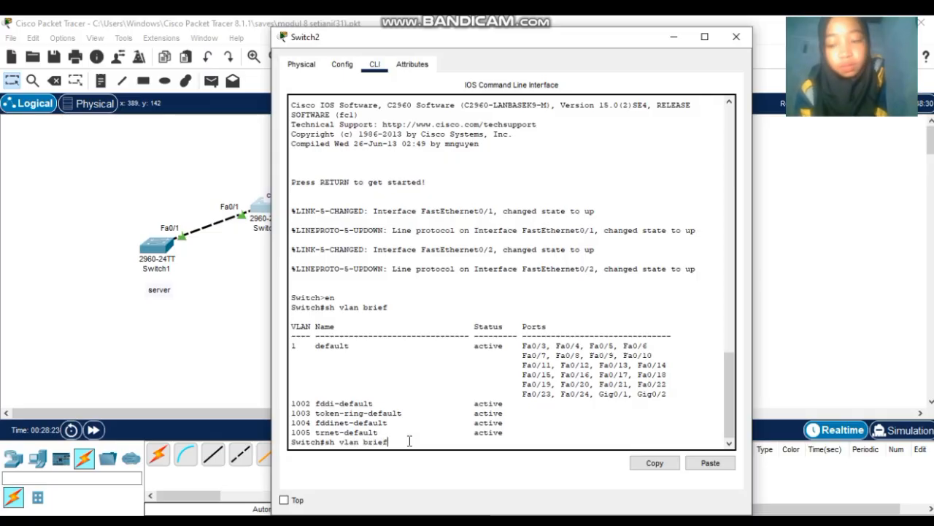
key("Return")
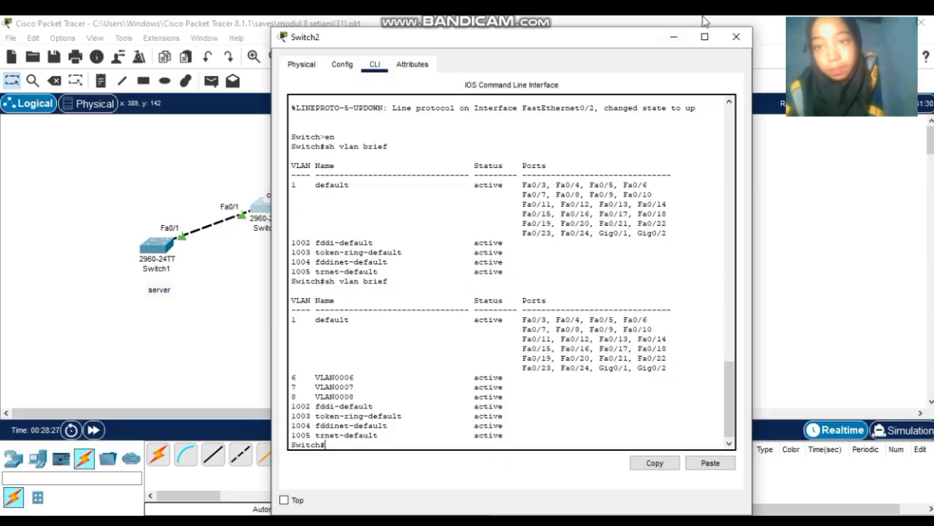
left_click(736, 37)
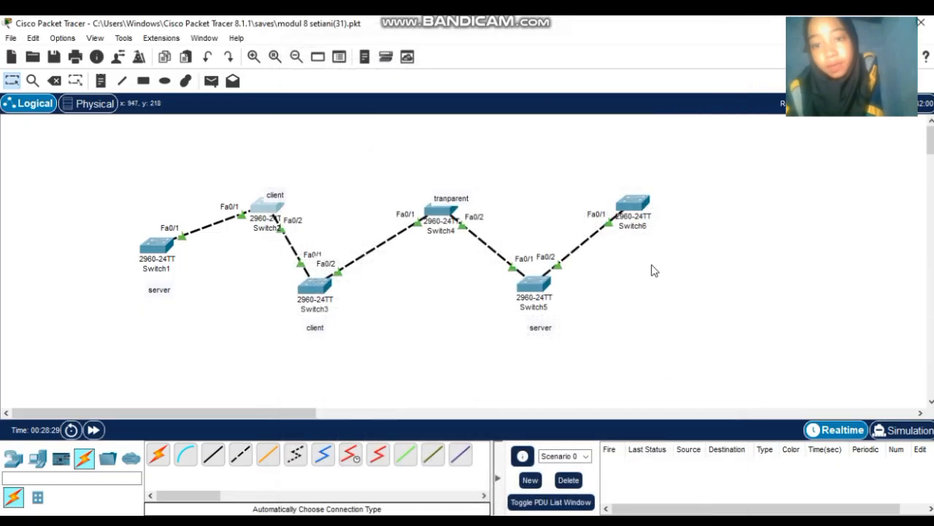
left_click(631, 217)
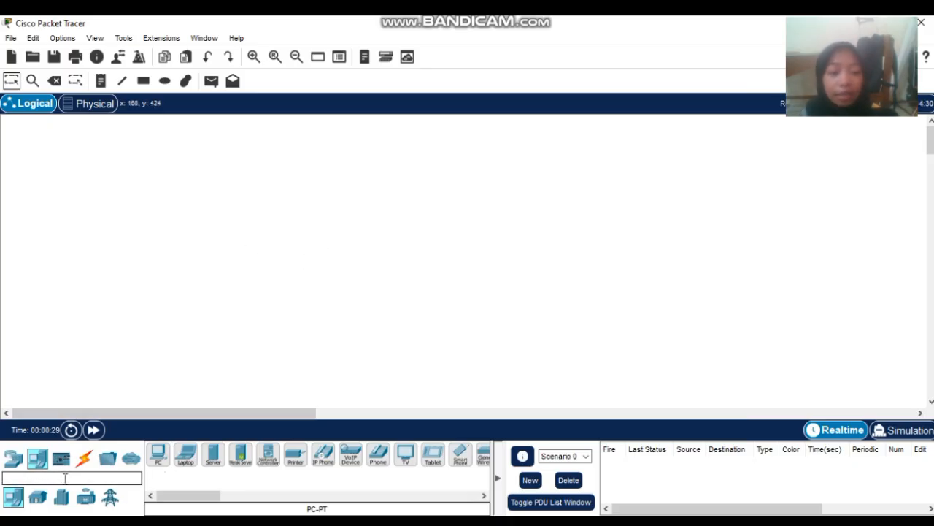
- Place a 2811 router, Router0, near the top centre of the canvas
left_click(13, 457)
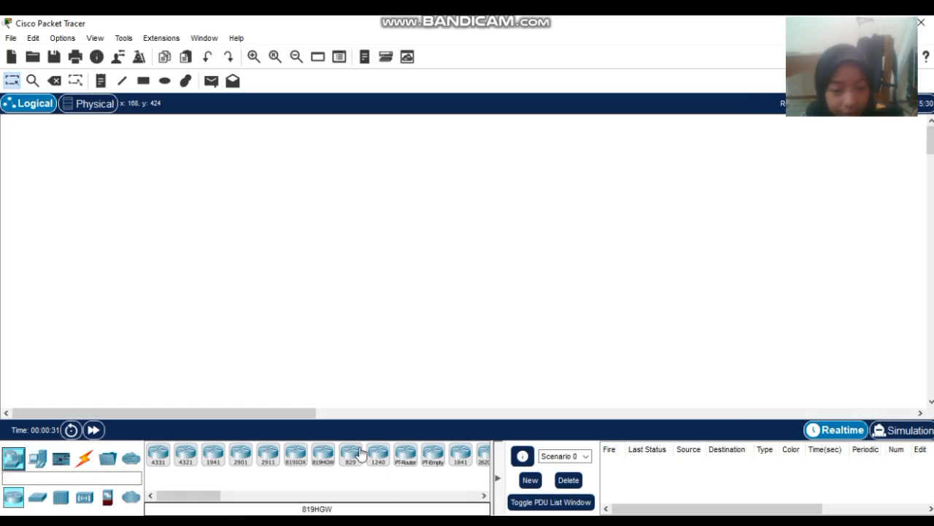
left_click(451, 497)
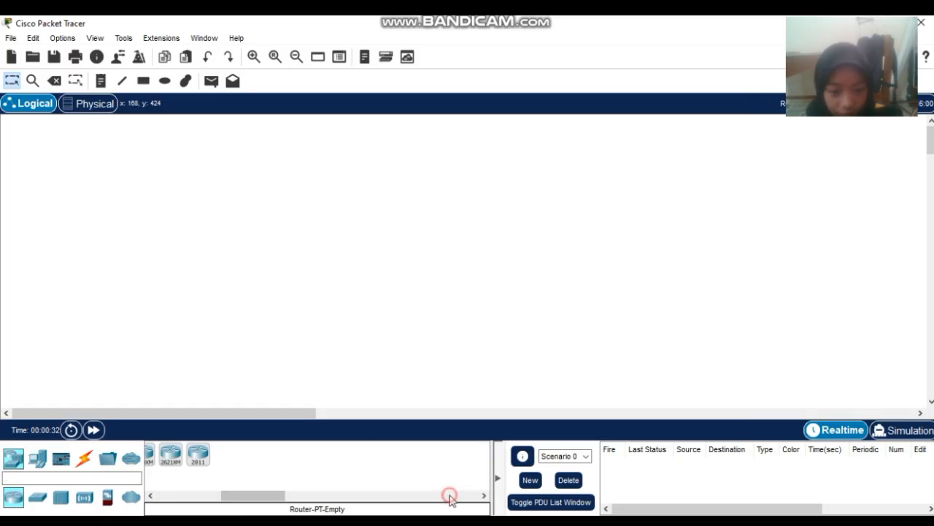
left_click(198, 458)
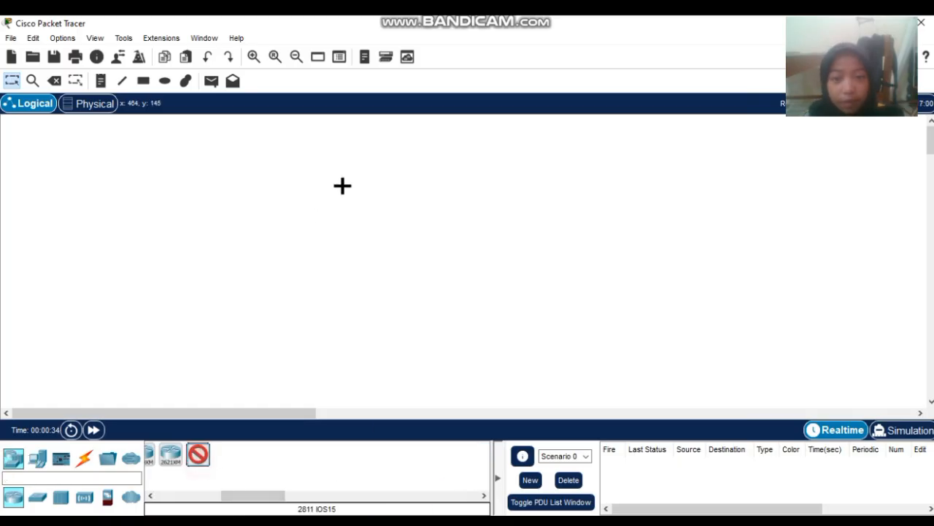
left_click(454, 134)
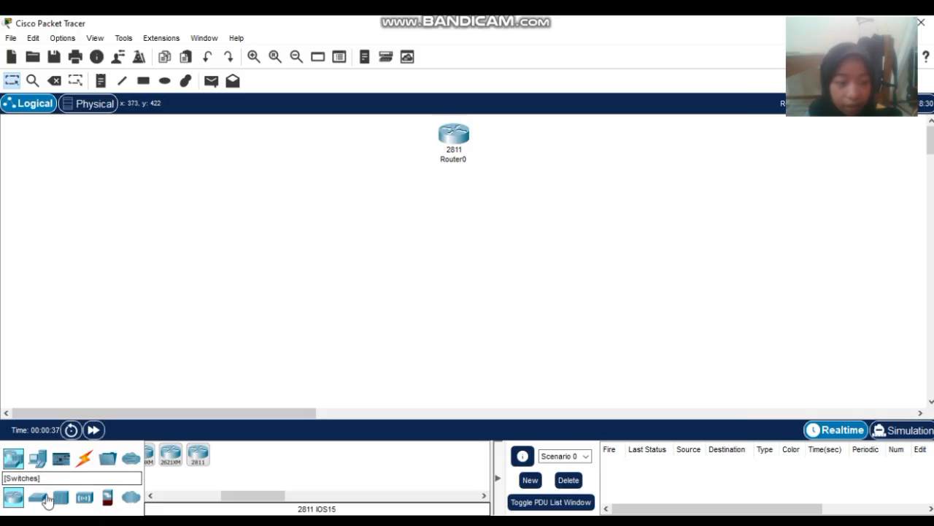
- Place four 2960 switches: Switch0 below the router, Switch1–Switch3 in a row beneath
left_click(37, 497)
left_click(157, 460)
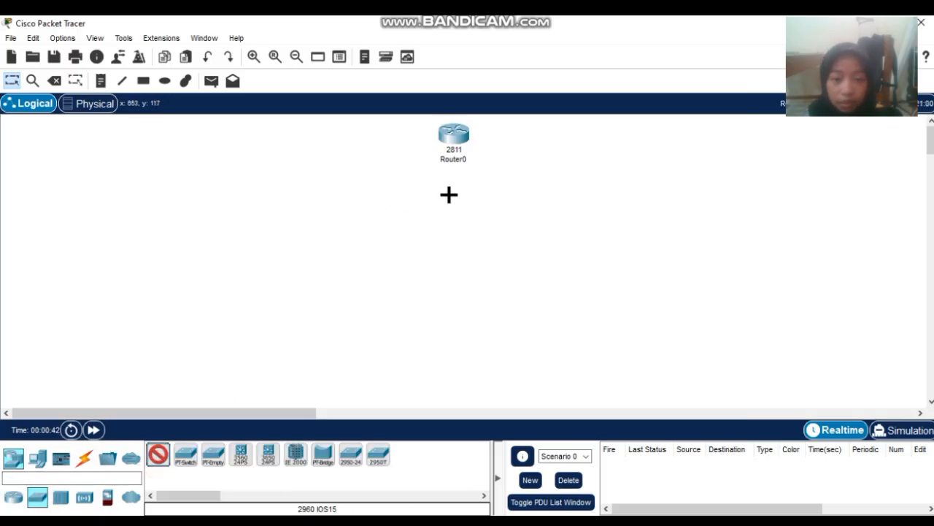
left_click(449, 195)
left_click(162, 463)
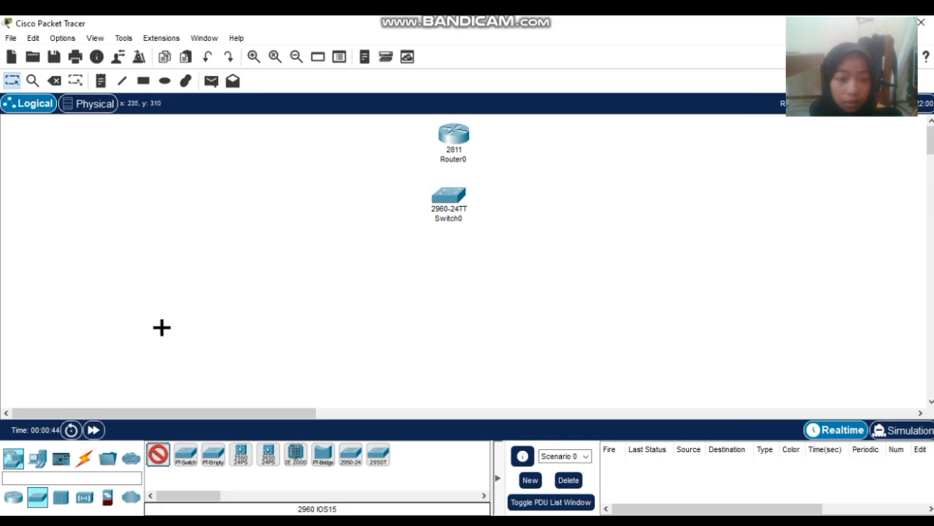
left_click(253, 248)
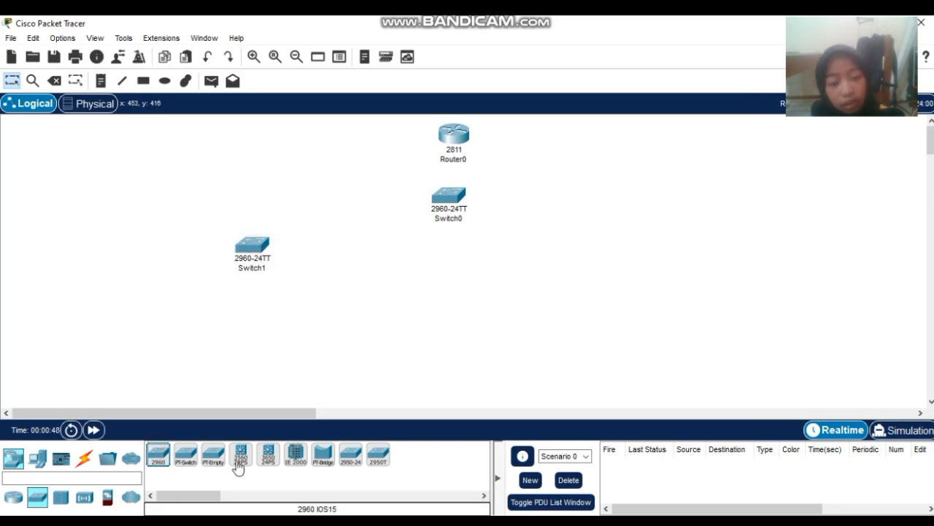
left_click(162, 470)
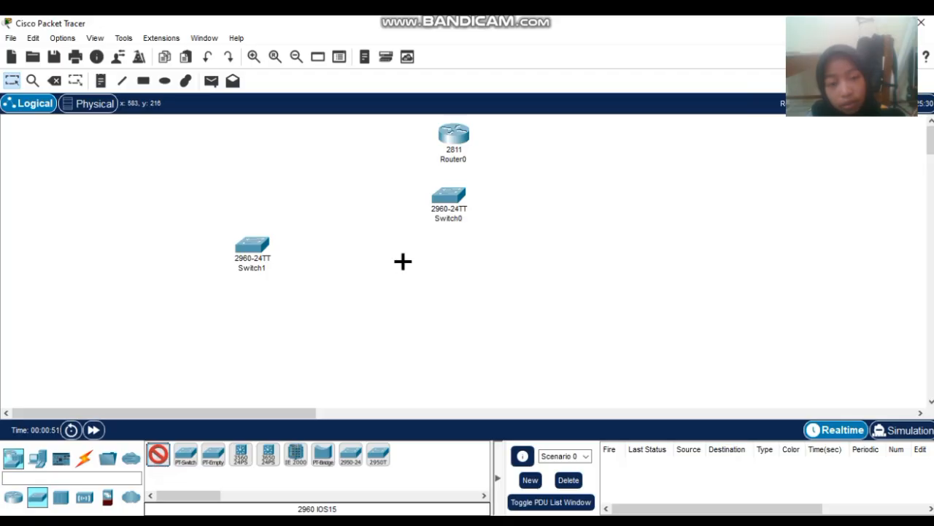
left_click(445, 248)
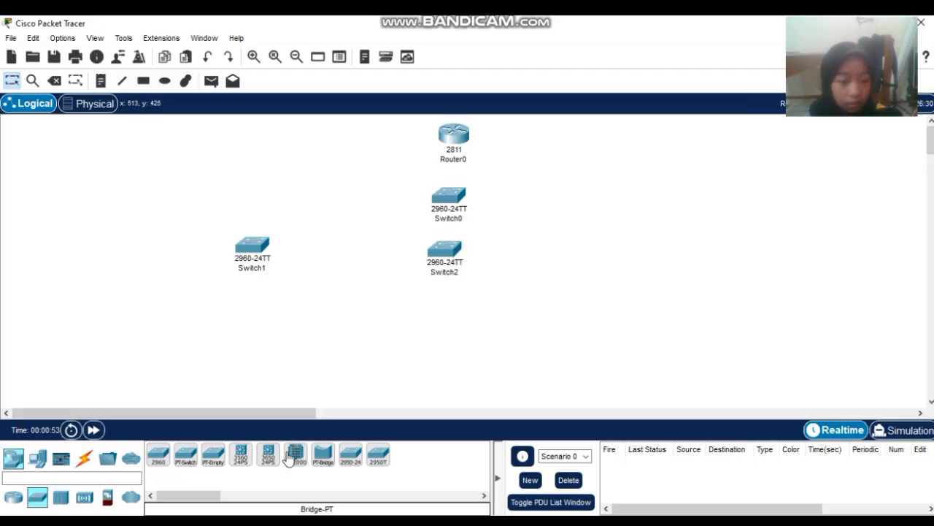
left_click(162, 466)
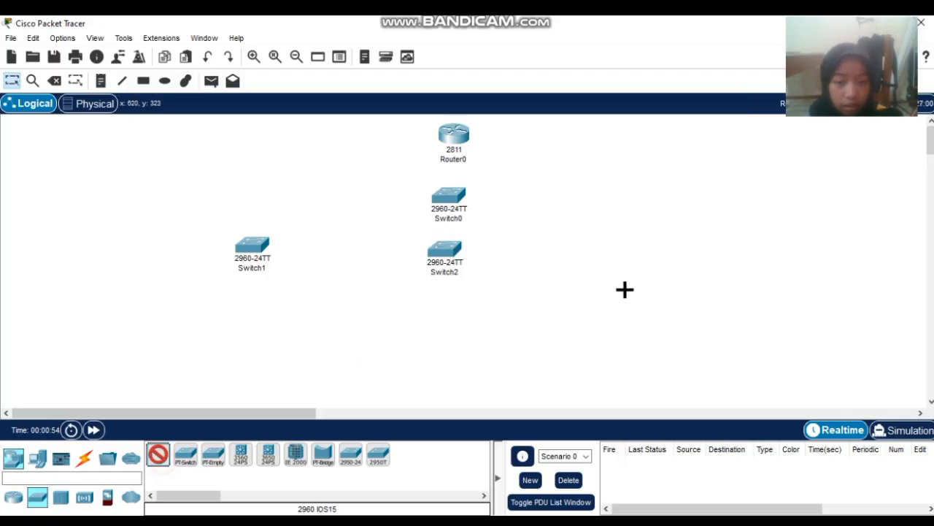
left_click(650, 254)
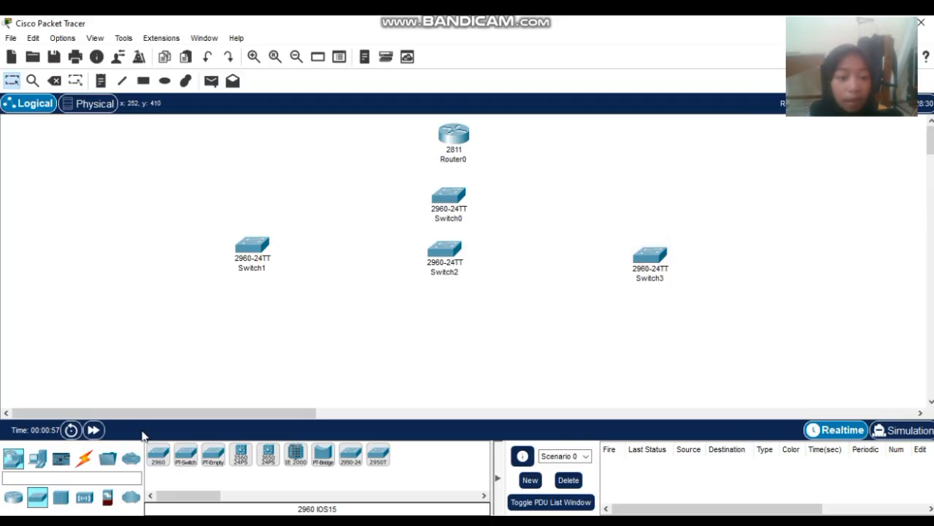
- Place generic PCs PC1–PC6 in three pairs on the left beside Switch1
left_click(40, 466)
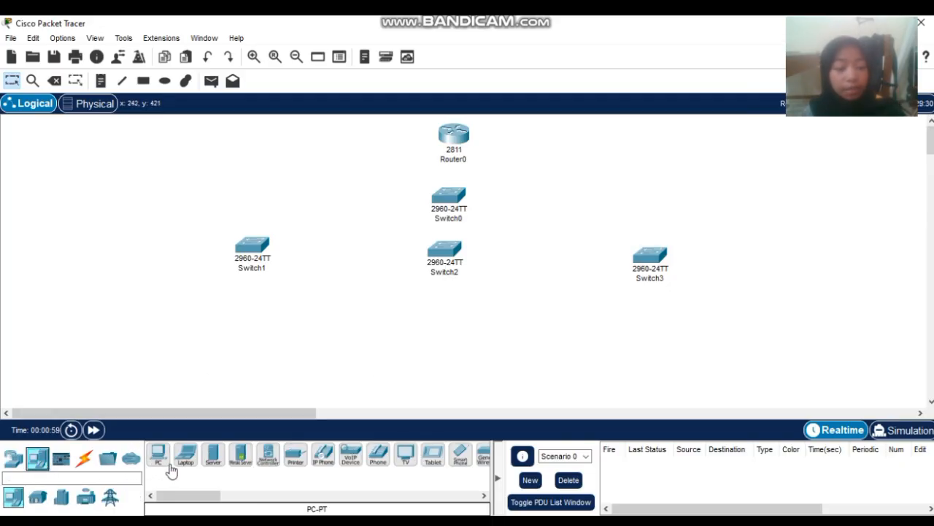
left_click(160, 456)
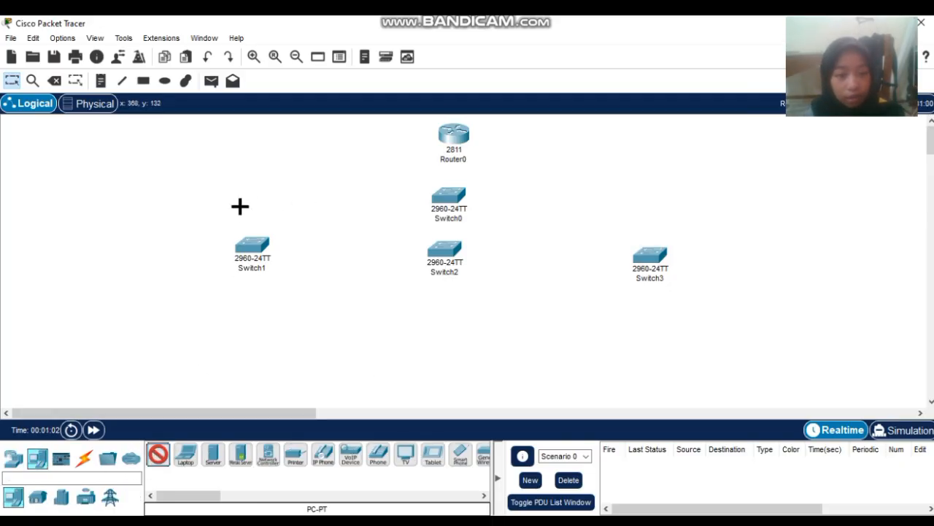
left_click(209, 198)
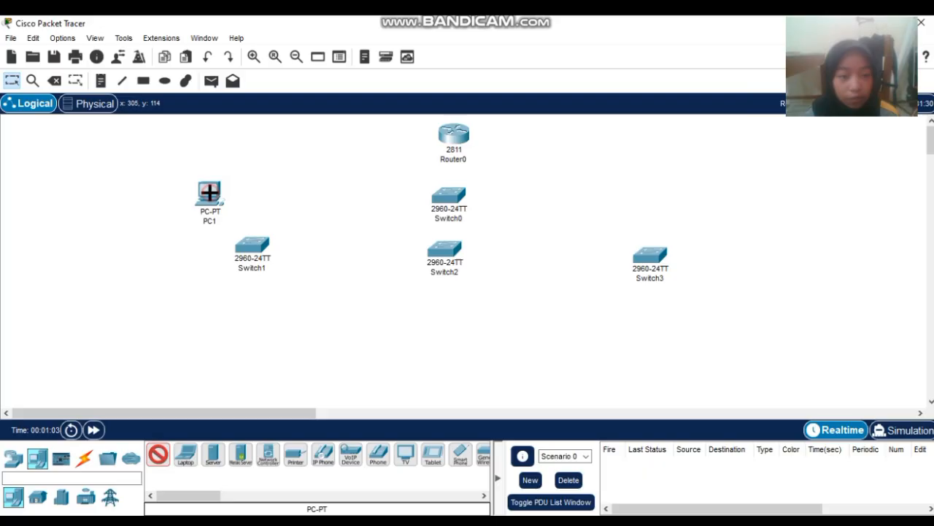
left_click(167, 200)
left_click(211, 266)
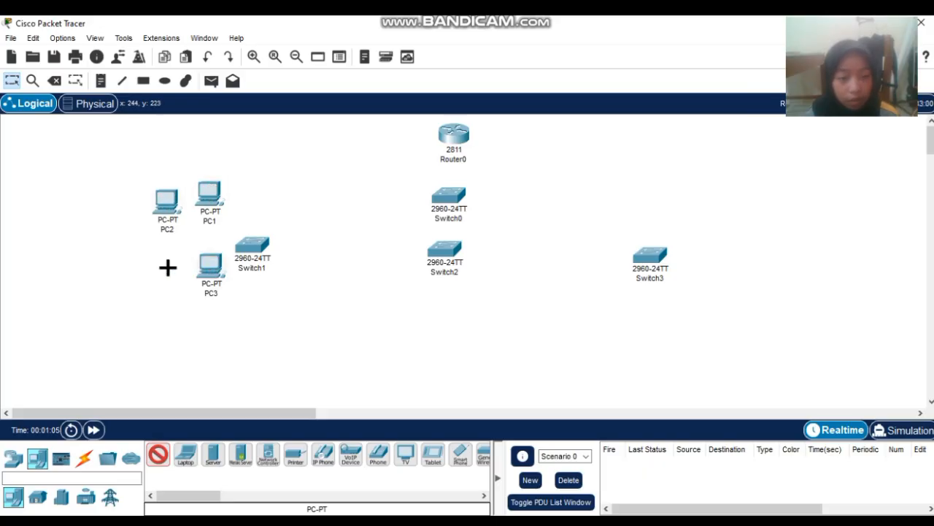
left_click(168, 267)
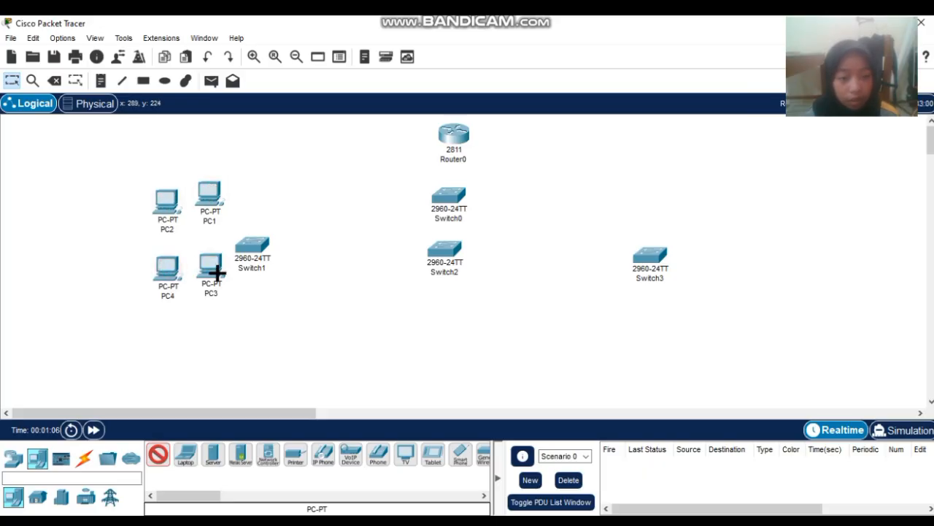
left_click(210, 345)
left_click(173, 348)
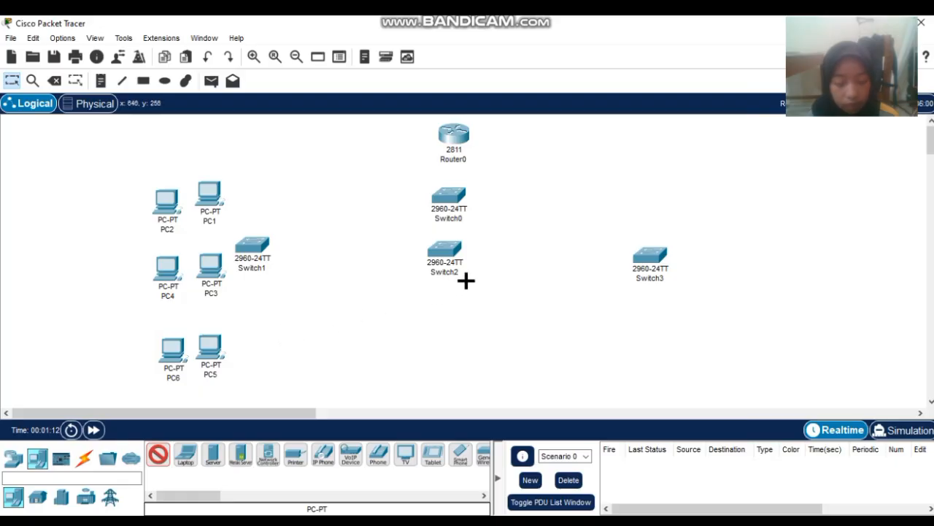
- Place PC7–PC16 in pairs around Switch3
left_click(675, 187)
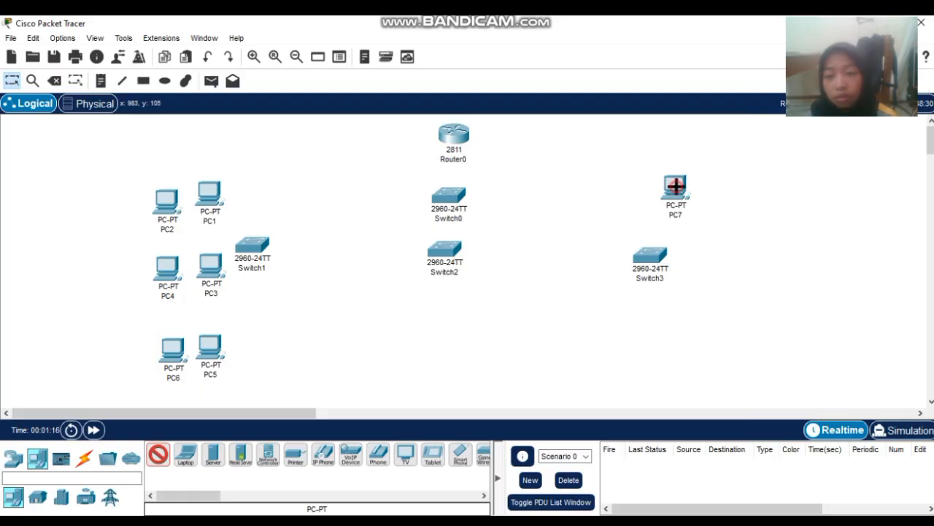
left_click(751, 193)
left_click(699, 270)
left_click(765, 252)
left_click(703, 341)
left_click(770, 340)
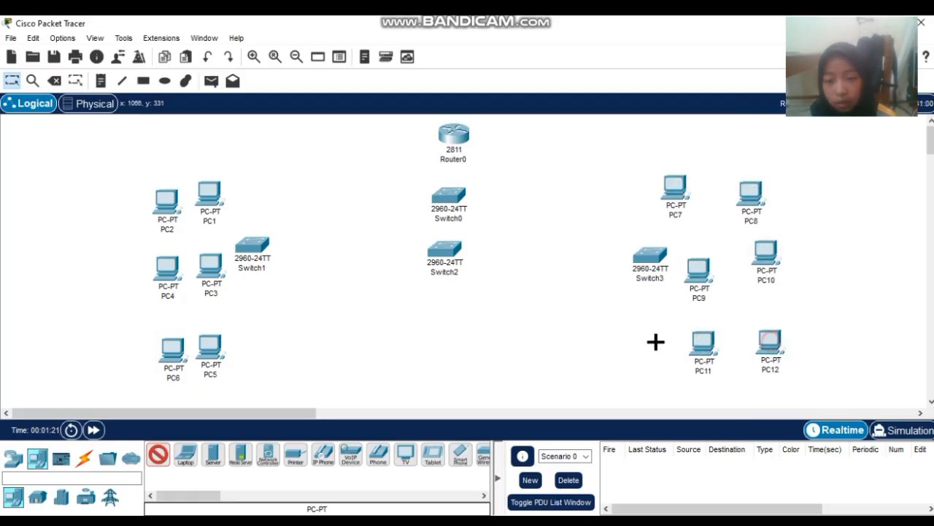
left_click(584, 300)
left_click(625, 305)
left_click(580, 361)
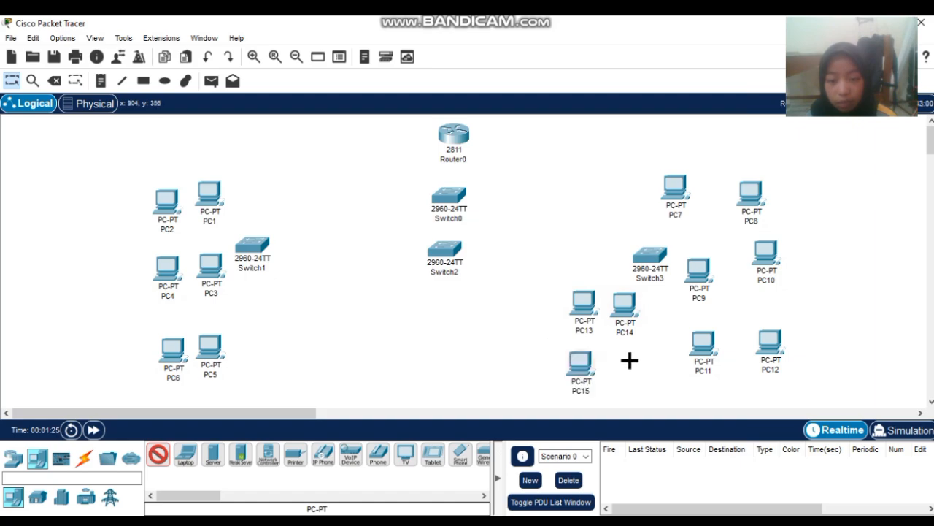
left_click(632, 361)
- Place PC17–PC24 in pairs below Switch2 and Switch1
left_click(420, 309)
left_click(463, 306)
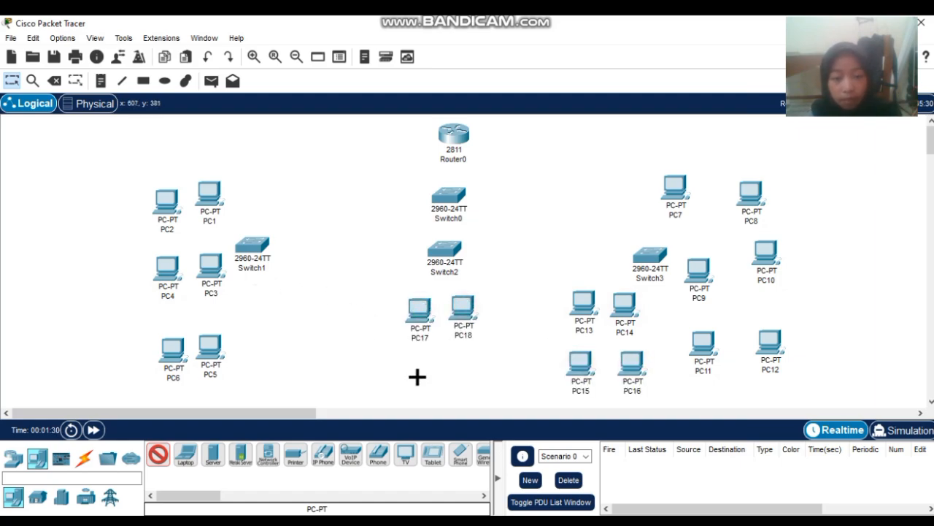
left_click(416, 376)
left_click(472, 373)
left_click(269, 310)
left_click(313, 312)
left_click(260, 364)
left_click(327, 364)
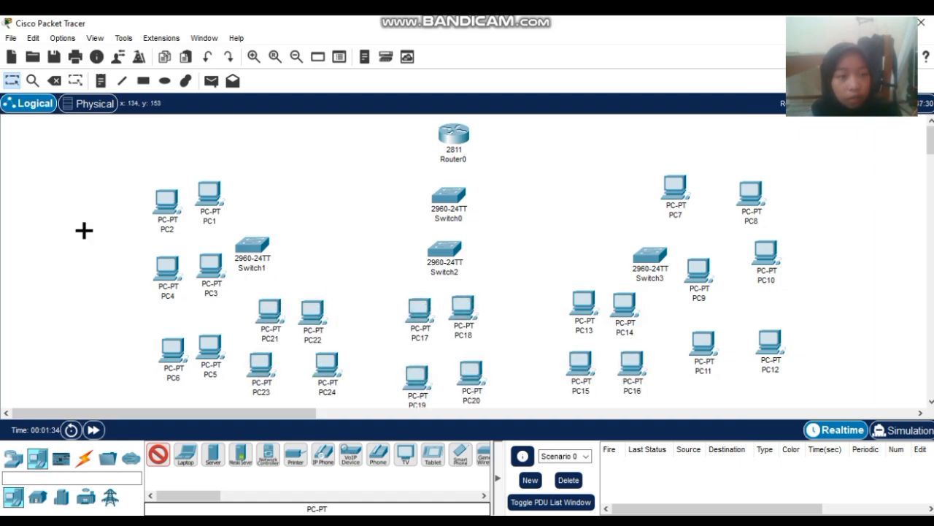
left_click(13, 458)
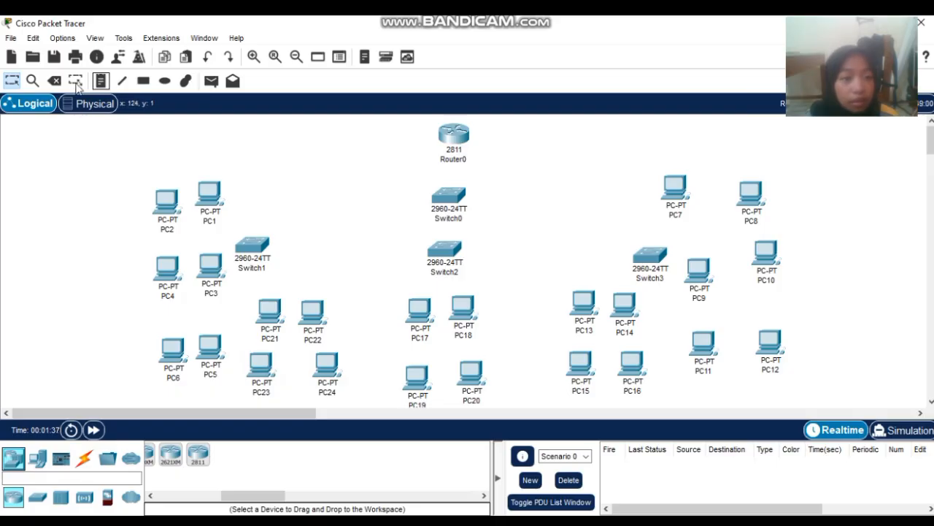
- Draw rectangles around the PC1–PC2, PC3–PC4 and PC5–PC6 pairs
left_click(143, 81)
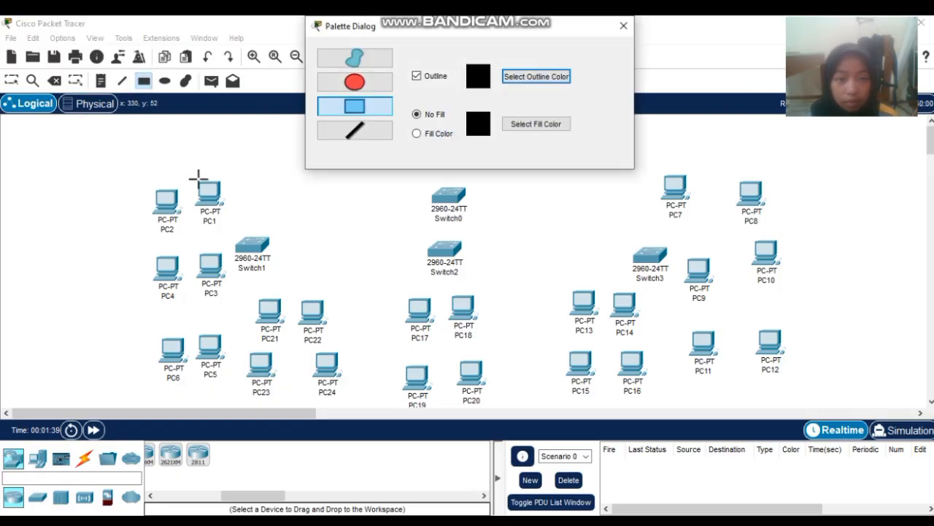
left_click_drag(121, 159, 252, 226)
left_click_drag(123, 244, 233, 312)
mouse_move(124, 324)
left_mouse_down()
mouse_move(180, 341)
mouse_move(236, 383)
left_mouse_up()
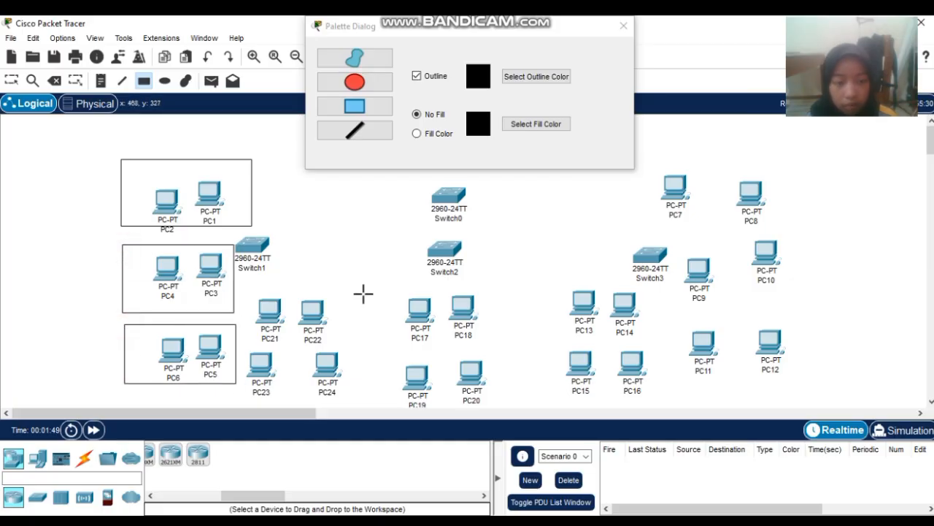
left_click(624, 25)
- Draw rectangles around the remaining nine pairs, PC7–PC8 through PC23–PC24
mouse_move(652, 173)
left_mouse_down()
mouse_move(783, 221)
mouse_move(795, 245)
mouse_move(790, 229)
left_mouse_up()
left_click_drag(680, 235, 808, 309)
left_click_drag(683, 316, 813, 379)
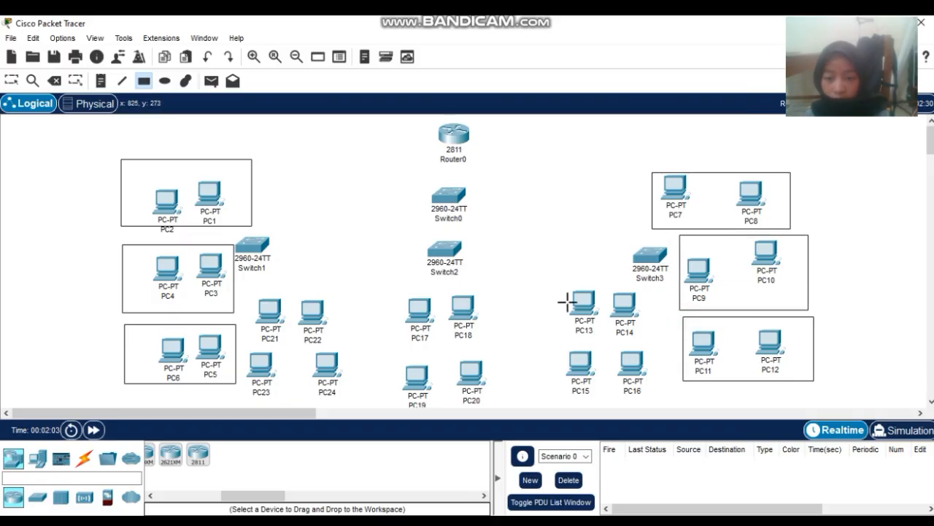
mouse_move(554, 281)
left_mouse_down()
mouse_move(652, 333)
mouse_move(657, 345)
left_mouse_up()
mouse_move(563, 352)
left_mouse_down()
mouse_move(646, 352)
mouse_move(664, 407)
left_mouse_up()
left_click_drag(396, 296, 500, 346)
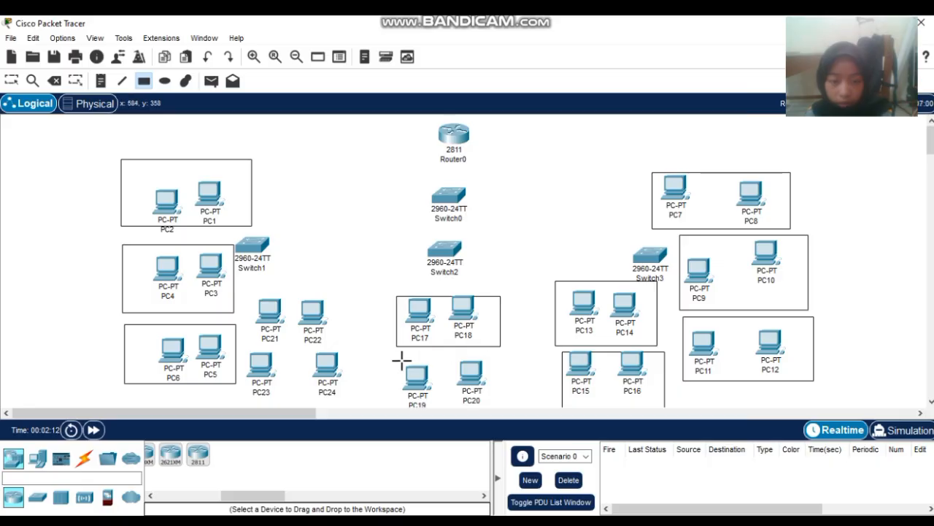
left_click_drag(400, 361, 487, 403)
mouse_move(249, 290)
left_mouse_down()
mouse_move(305, 337)
mouse_move(350, 341)
left_mouse_up()
left_click_drag(247, 349, 349, 399)
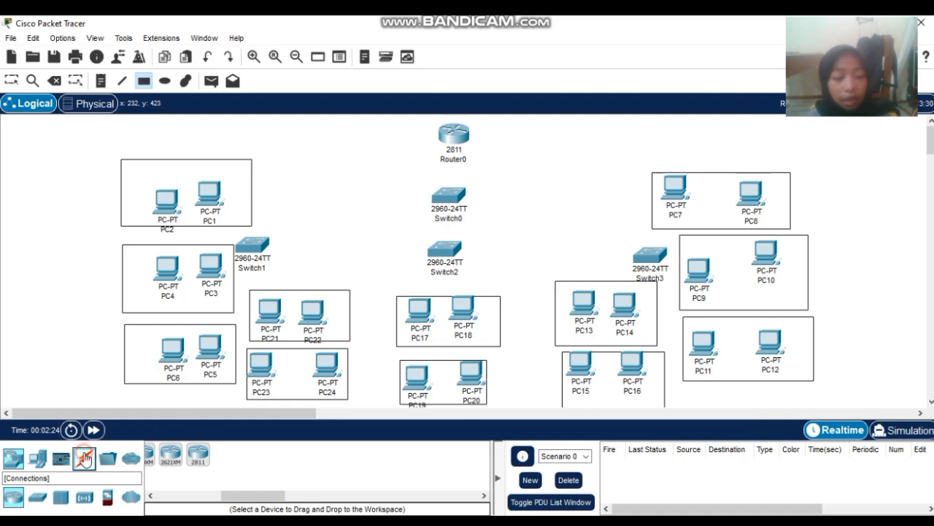
- With automatic cabling, link Router0 to Switch0, Switch0 to Switch2, and Switch2 to Switch1 and Switch3
left_click(84, 456)
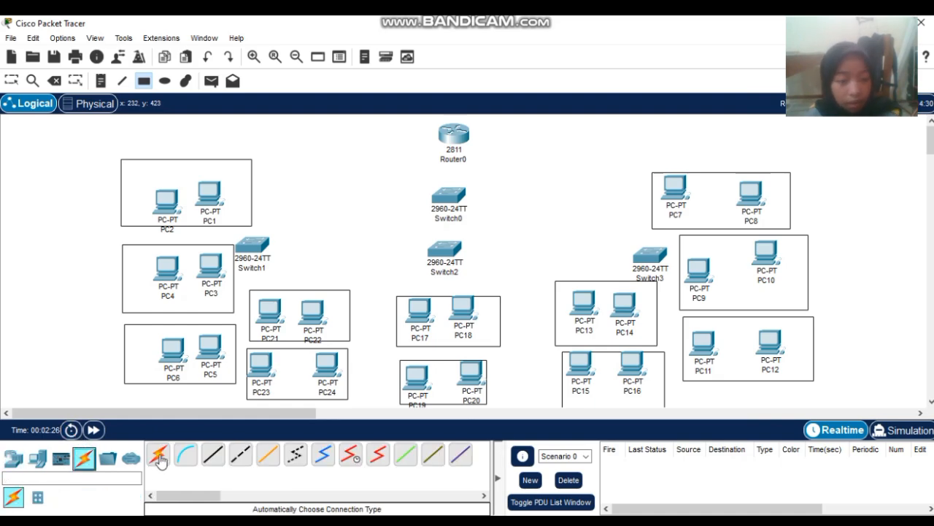
left_click(159, 456)
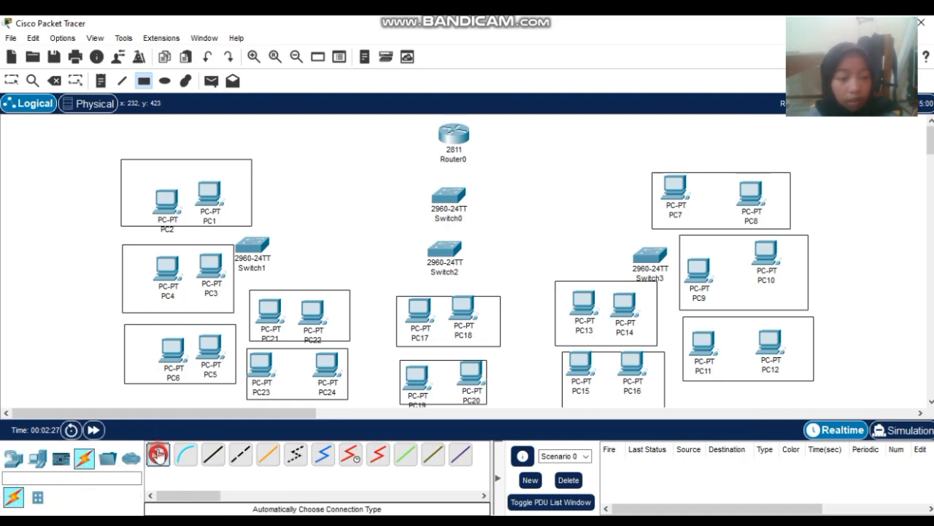
left_click(443, 135)
left_click(449, 195)
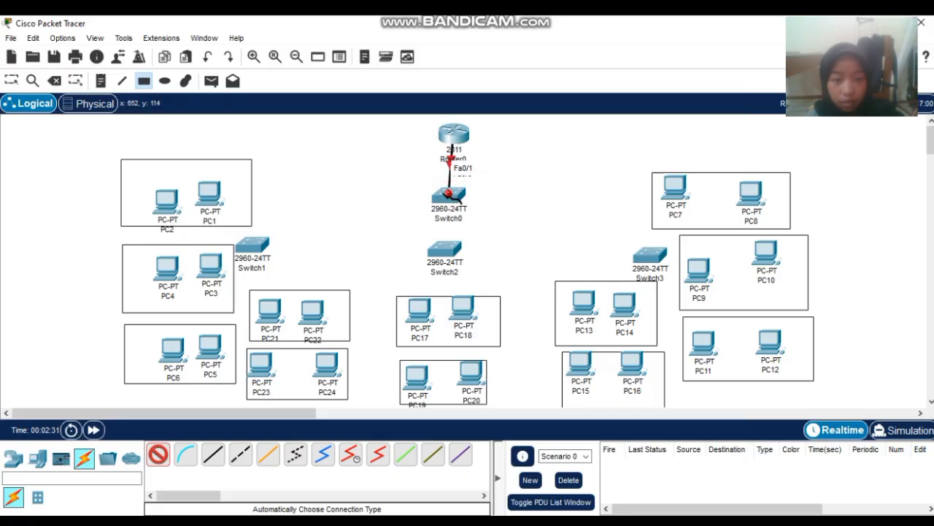
left_click(449, 196)
left_click(444, 250)
left_click(444, 249)
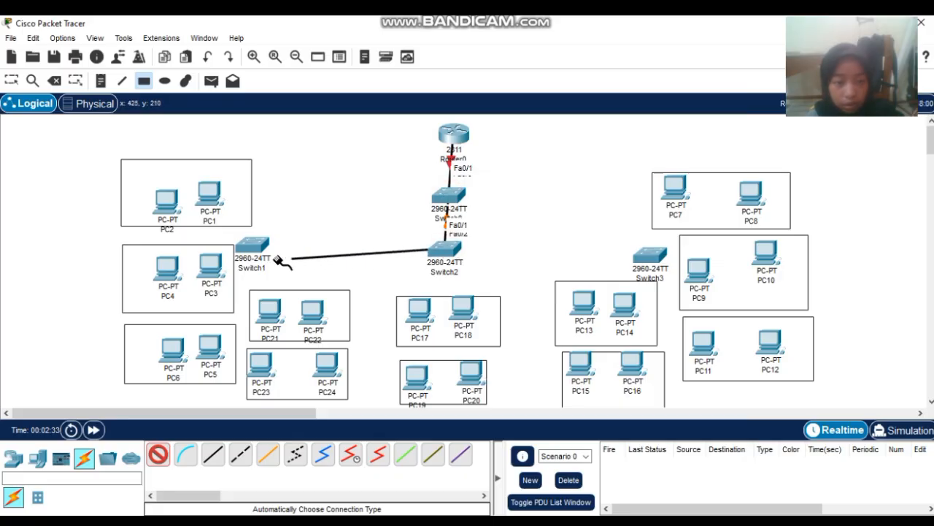
left_click(245, 245)
left_click(444, 248)
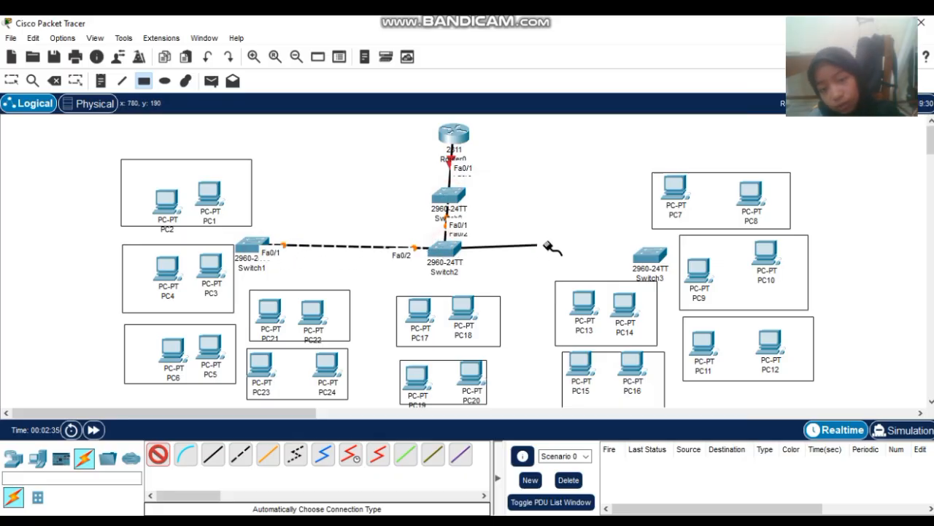
left_click(649, 254)
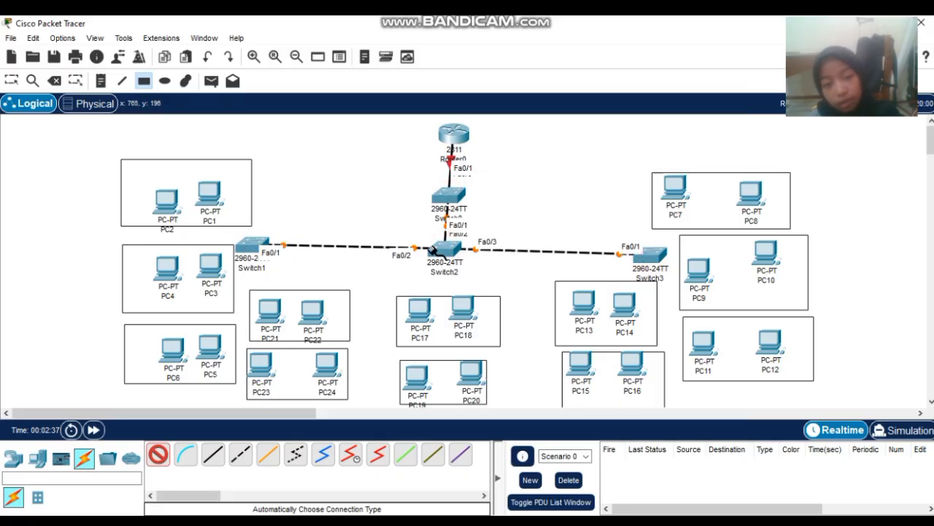
- Cable PC1, PC2, PC4, PC5 and PC6 to Switch1
left_click(207, 192)
left_click(249, 244)
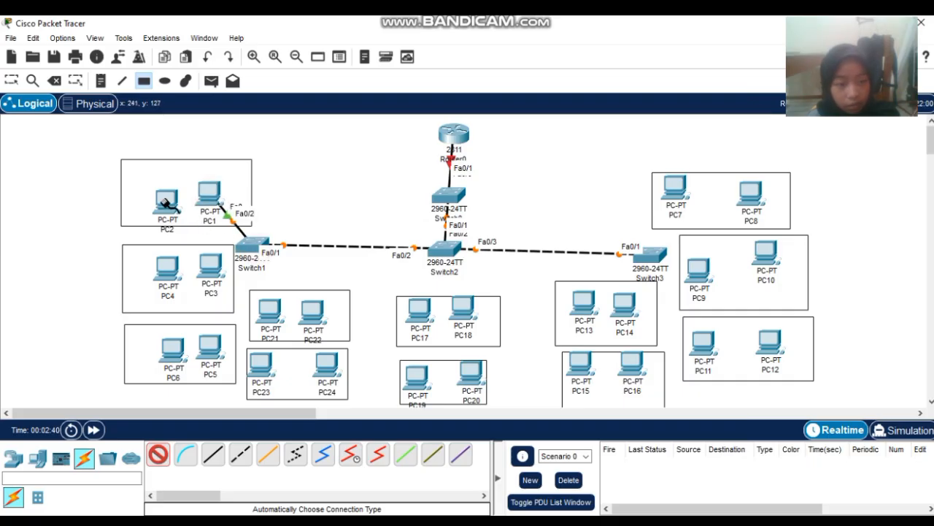
left_click(167, 202)
left_click(246, 243)
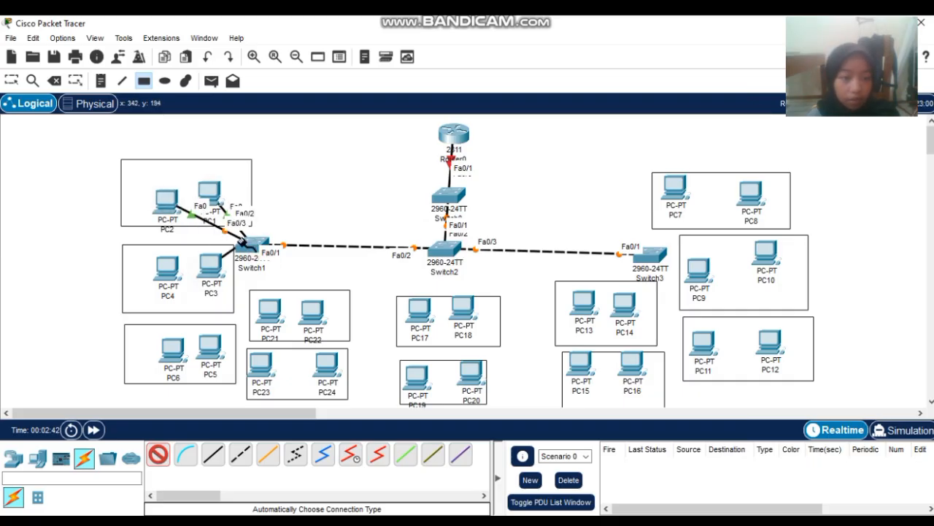
left_click(173, 273)
left_click(260, 239)
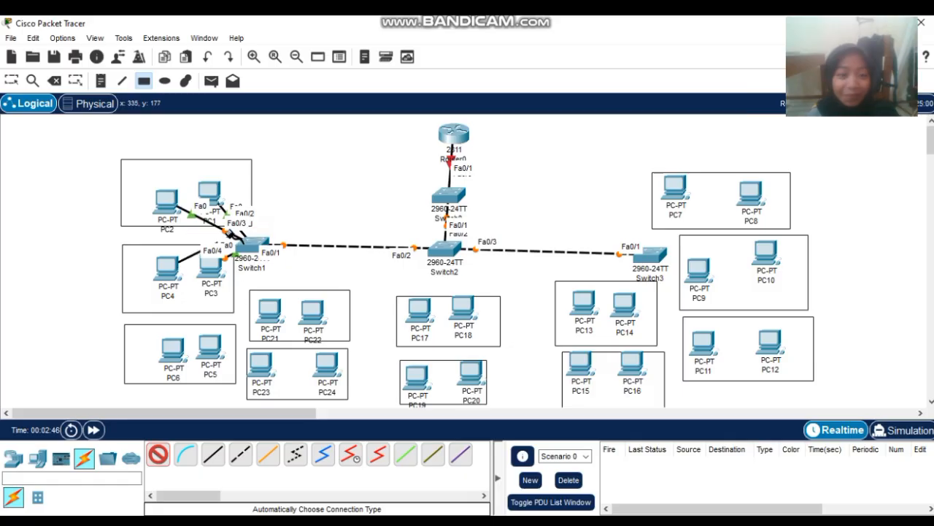
left_click(253, 238)
left_click(207, 349)
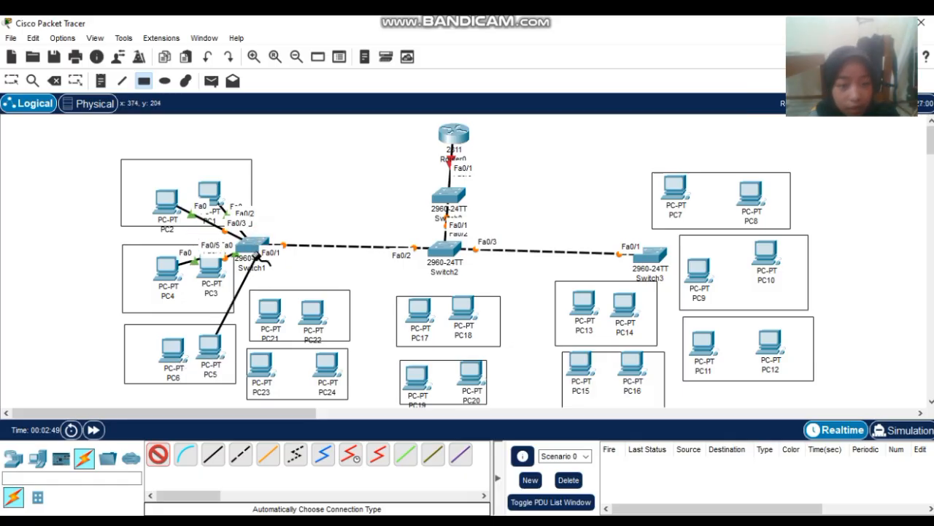
left_click(255, 252)
left_click(173, 350)
- Cable PC21, PC22, PC23 and PC24 to Switch1
left_click(257, 247)
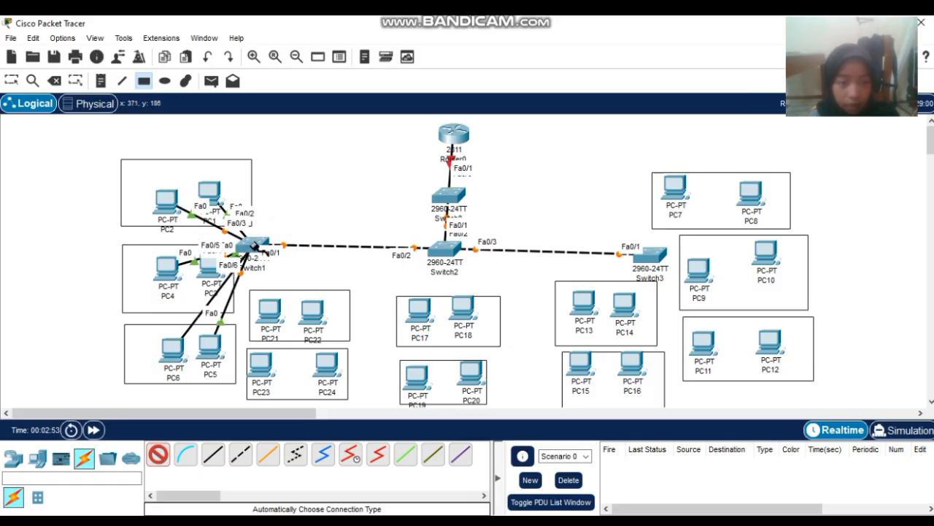
left_click(270, 310)
left_click(305, 305)
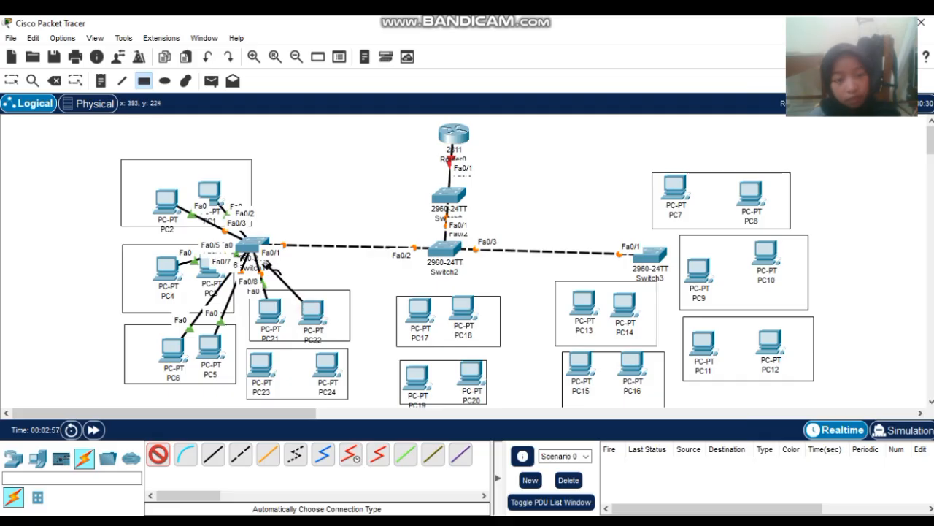
left_click(255, 245)
left_click(264, 359)
left_click(249, 244)
left_click(327, 373)
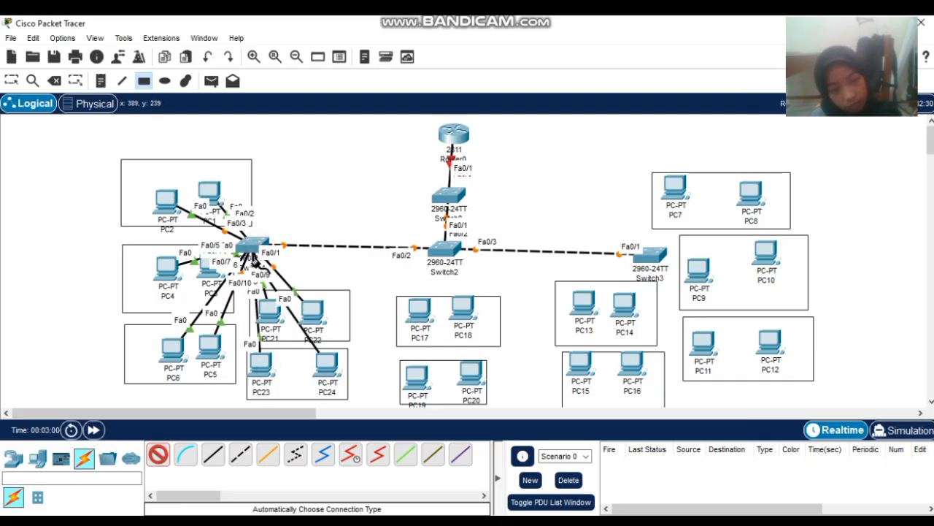
- Cable PC7 through PC11 to Switch3
left_click(673, 191)
left_click(647, 264)
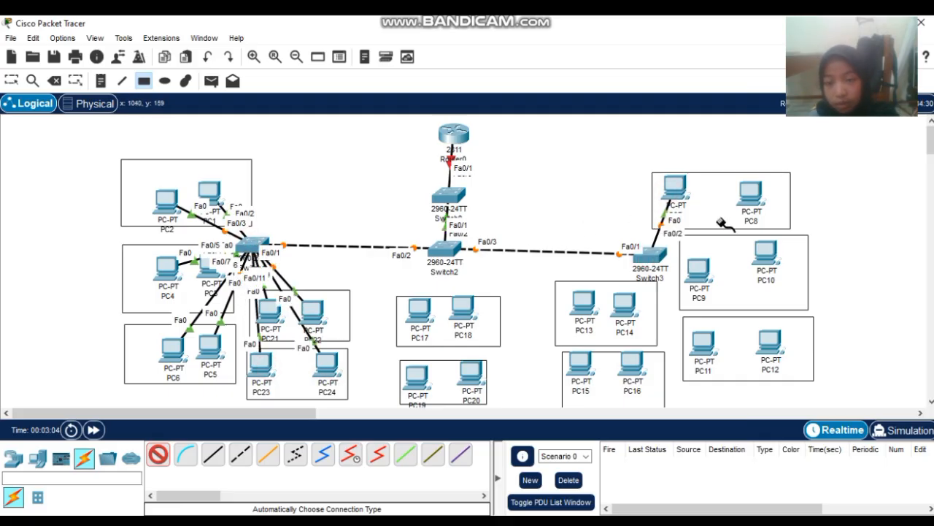
left_click(749, 192)
left_click(648, 257)
left_click(698, 270)
left_click(643, 260)
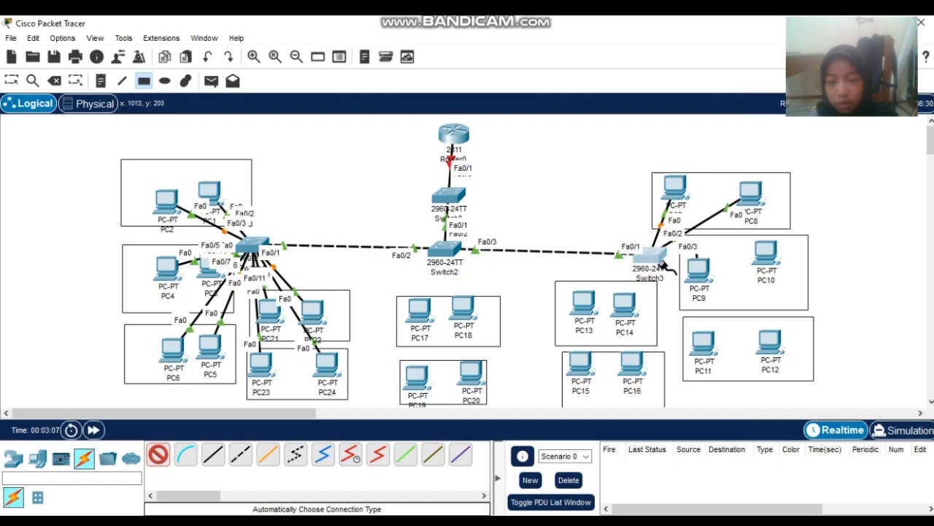
left_click(766, 253)
left_click(643, 254)
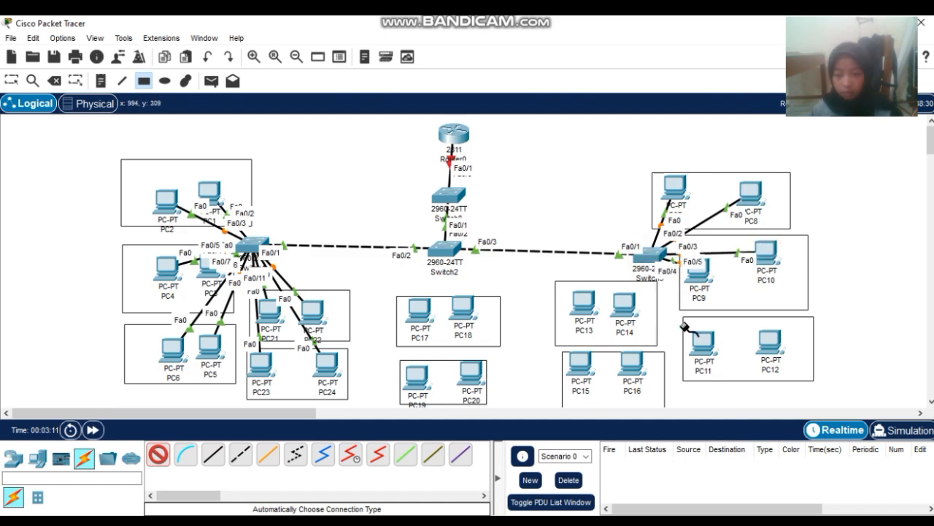
left_click(702, 340)
left_click(657, 254)
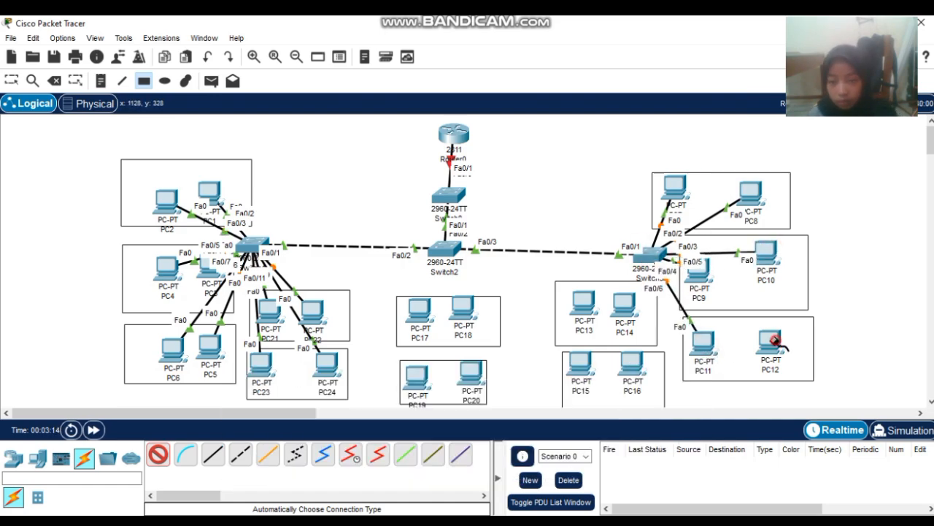
- Cable PC12 through PC16 to Switch3
left_click(769, 339)
left_click(653, 256)
left_click(594, 319)
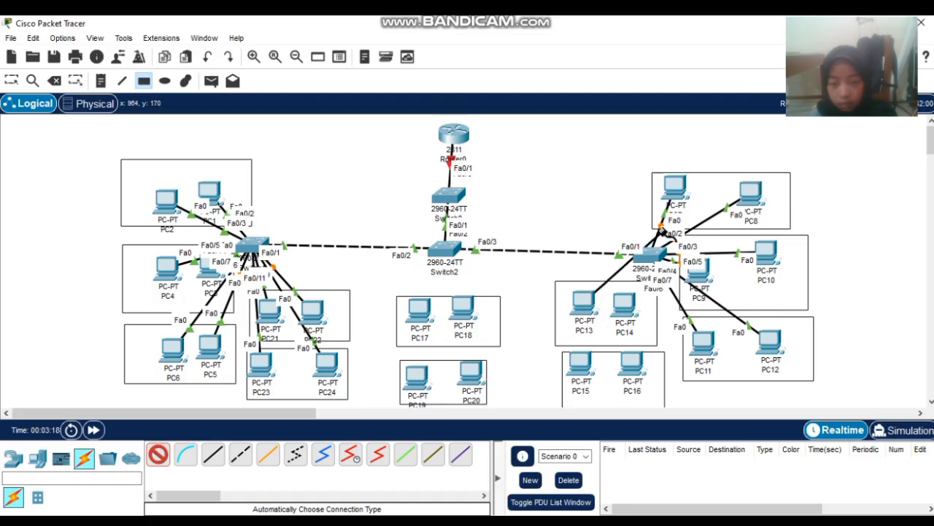
left_click(650, 255)
left_click(625, 307)
left_click(651, 254)
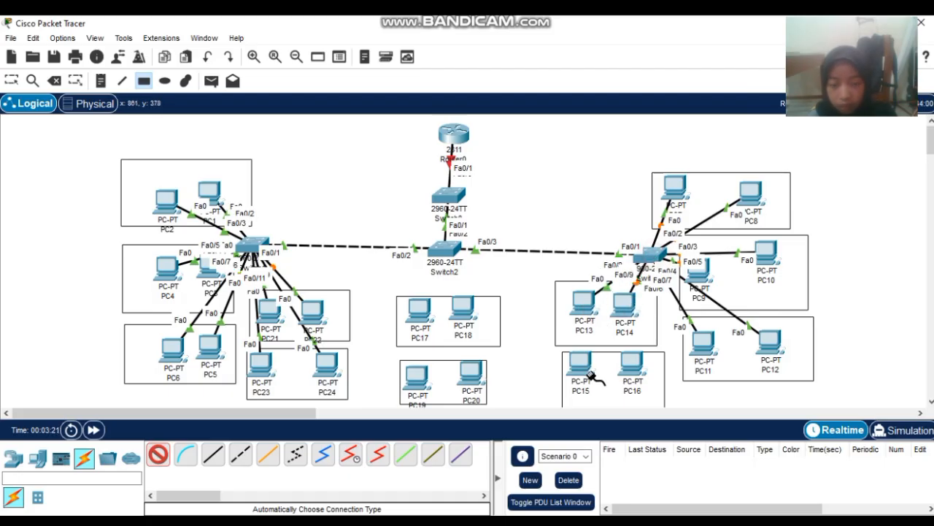
left_click(588, 345)
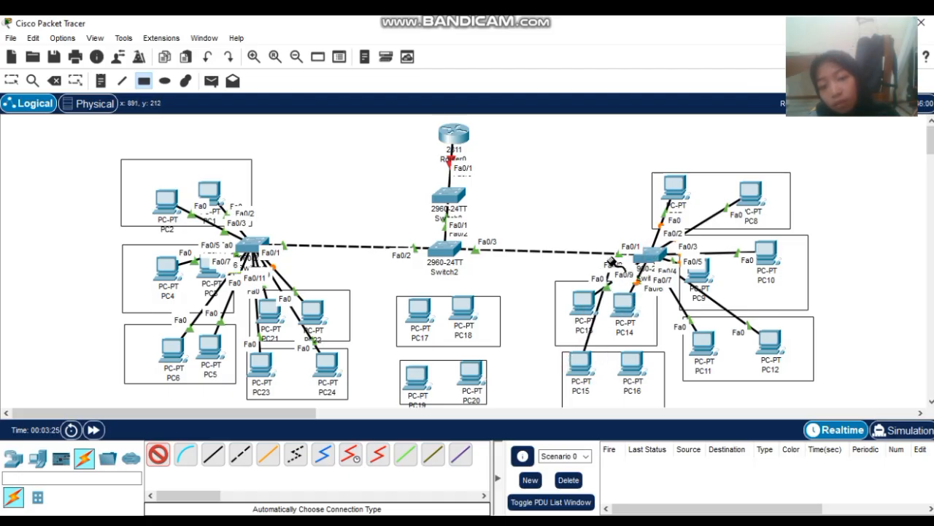
left_click(649, 256)
left_click(633, 354)
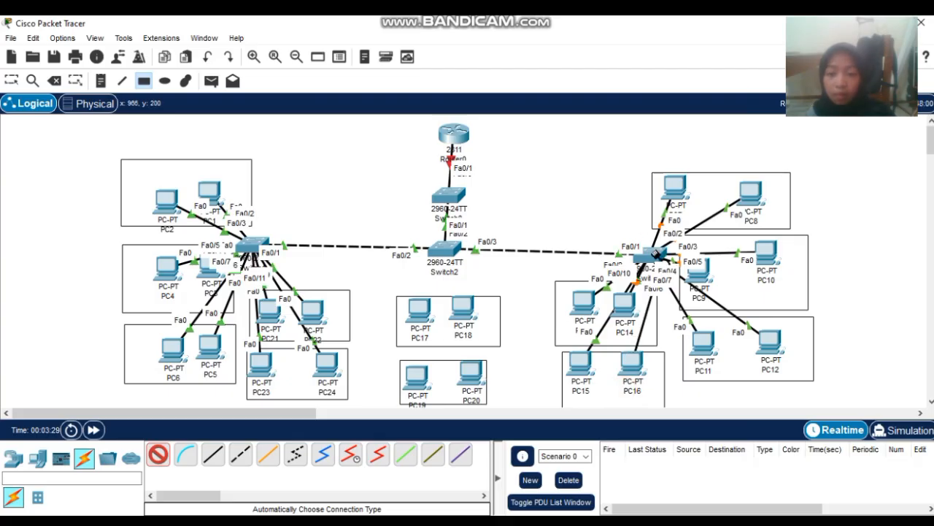
left_click(650, 255)
- Cable PC17 through PC20 to Switch2 and leave cabling mode
left_click(420, 321)
left_click(450, 250)
left_click(463, 310)
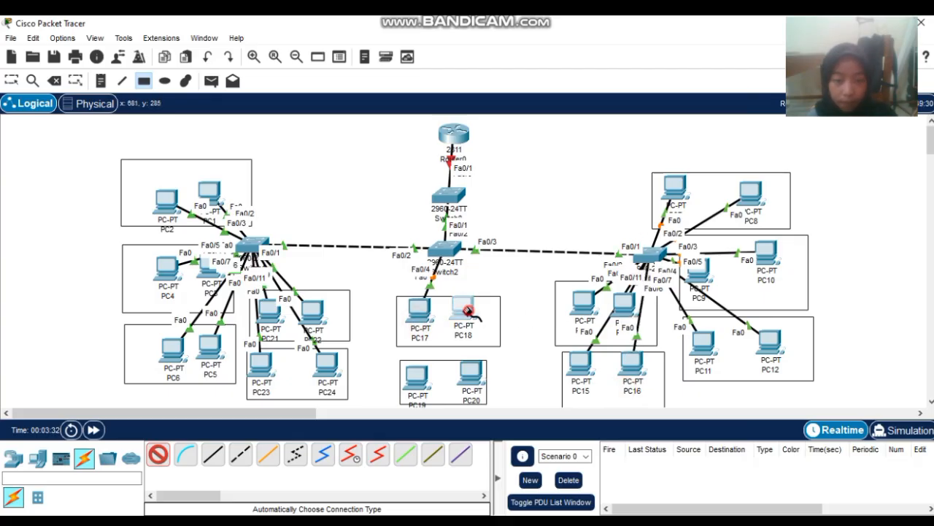
left_click(449, 252)
left_click(415, 378)
left_click(449, 252)
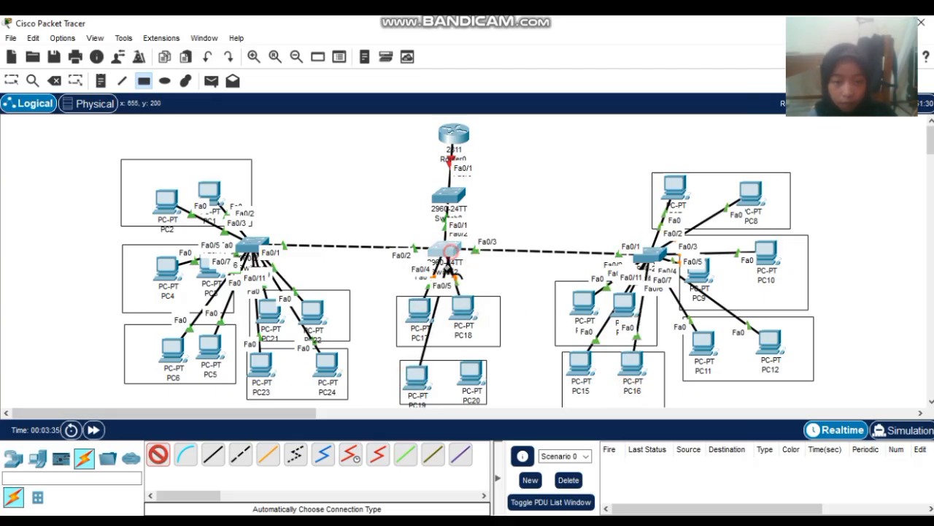
left_click(470, 376)
left_click(447, 254)
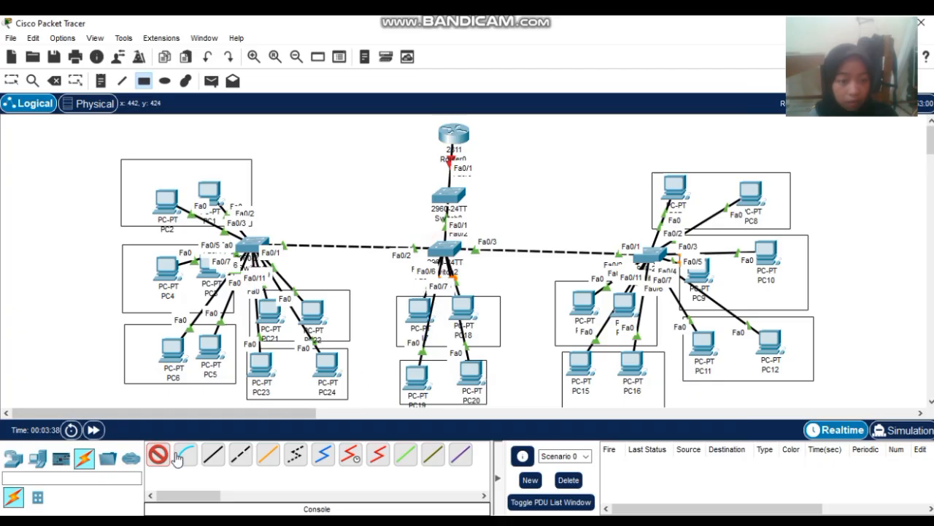
left_click(159, 454)
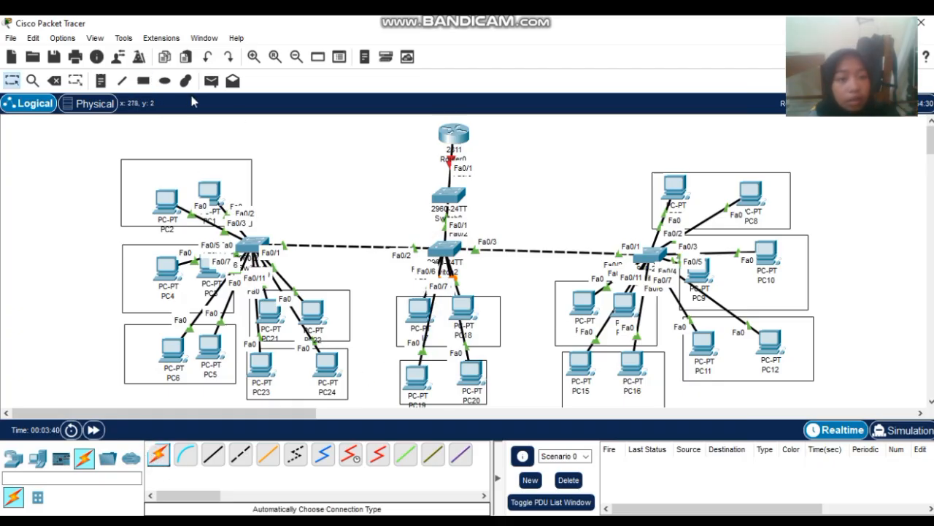
left_click(103, 81)
- Add notes 'vlan', 'vlan 20', 'vlan 30', 'vlan 40', 'vlan 50' beside the PC1–PC2 through PC23–PC24 groups
left_click(175, 154)
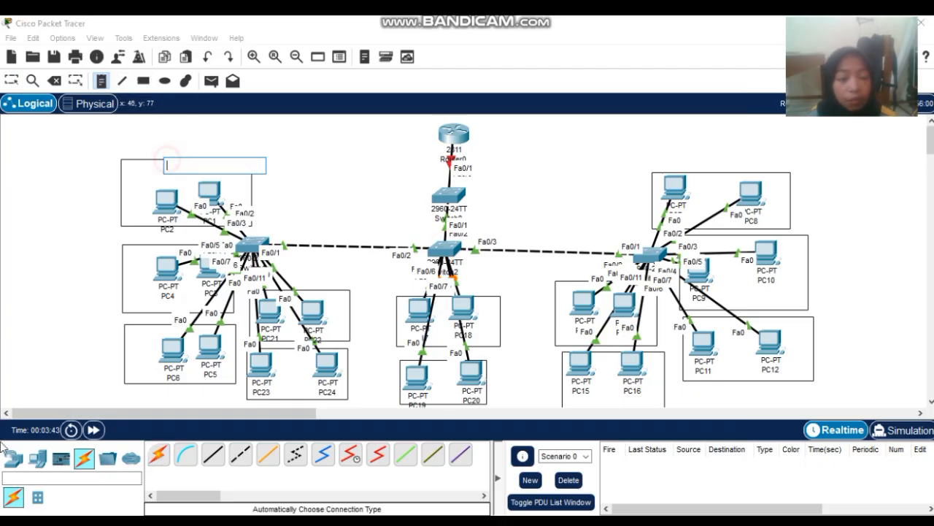
type("vlan 10")
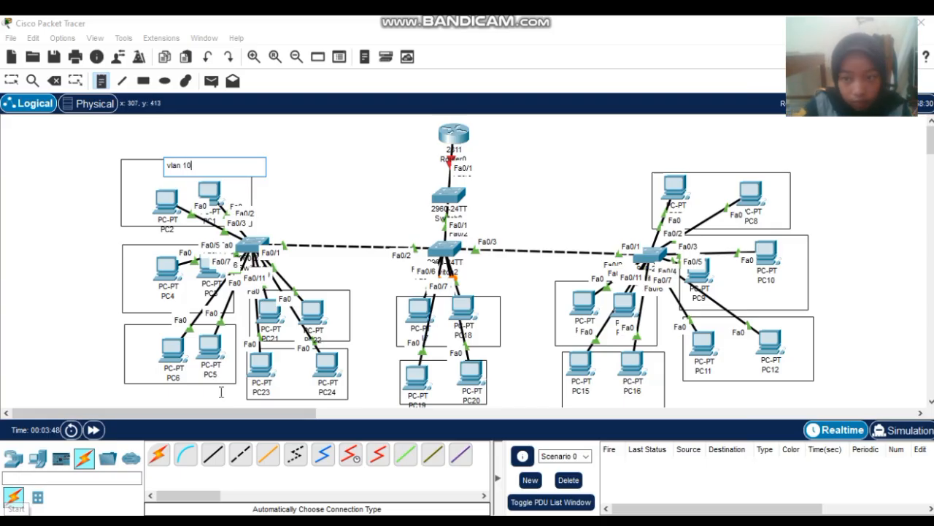
left_click(106, 281)
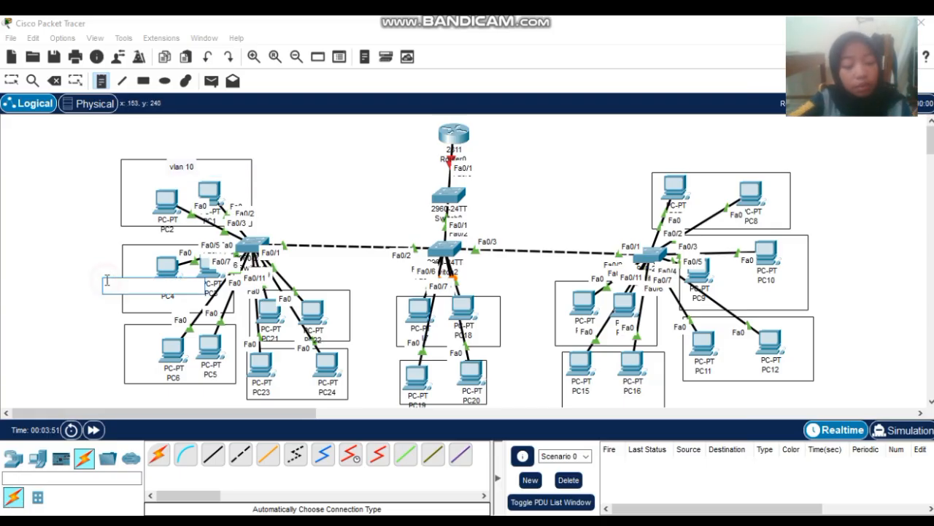
type("vlan ")
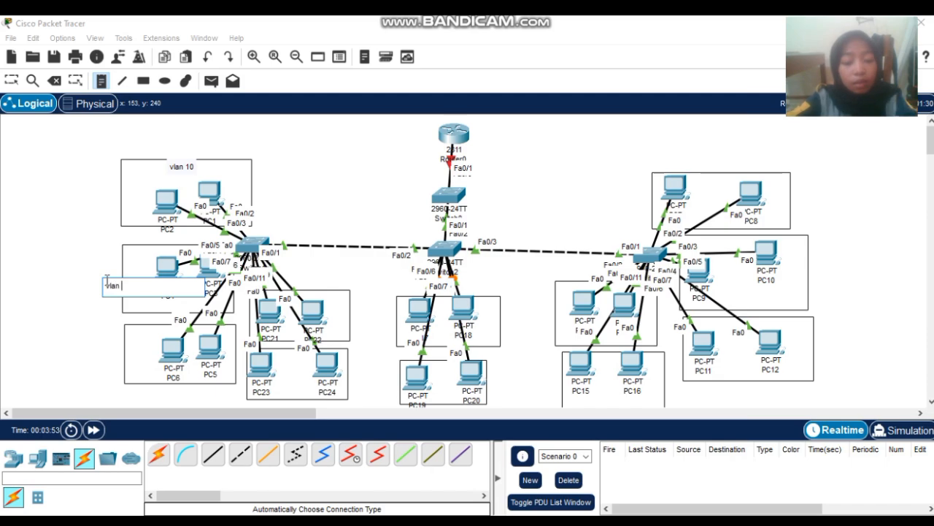
type("20")
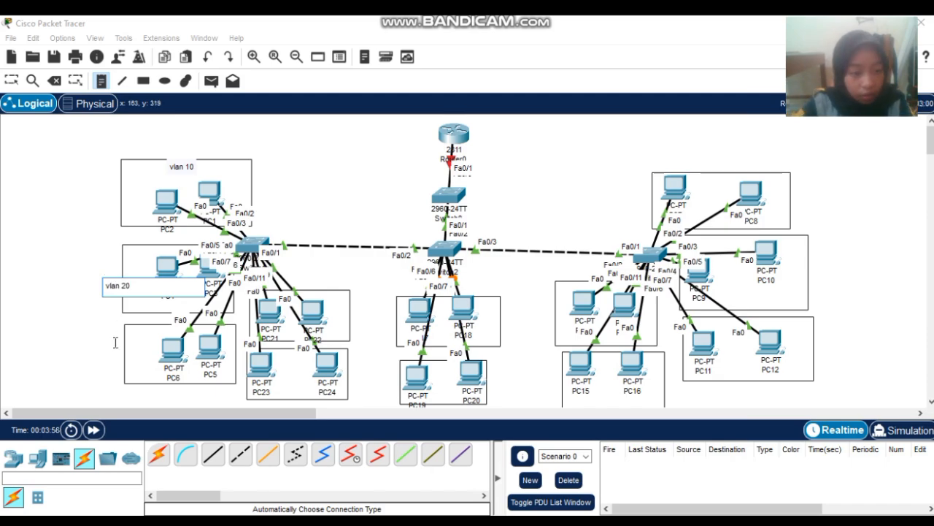
left_click(109, 354)
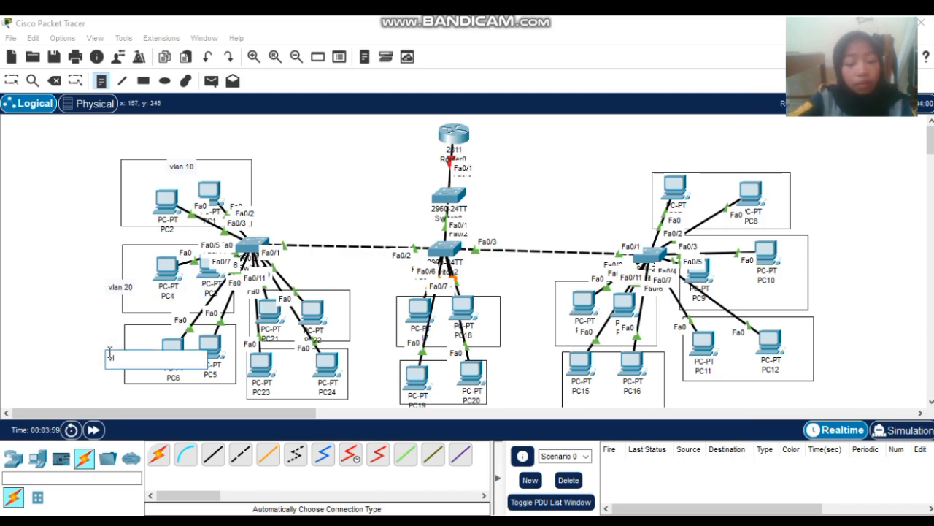
type("vlan 30")
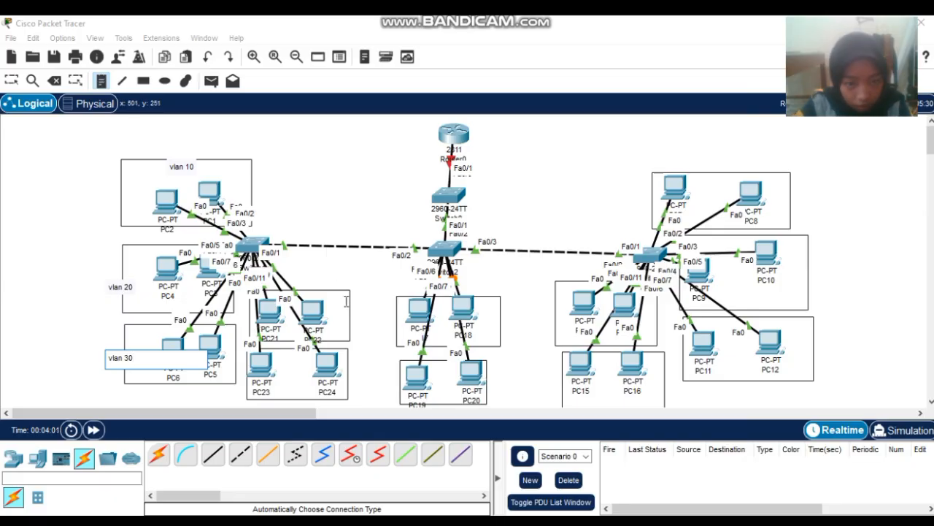
left_click(339, 306)
type("vlan")
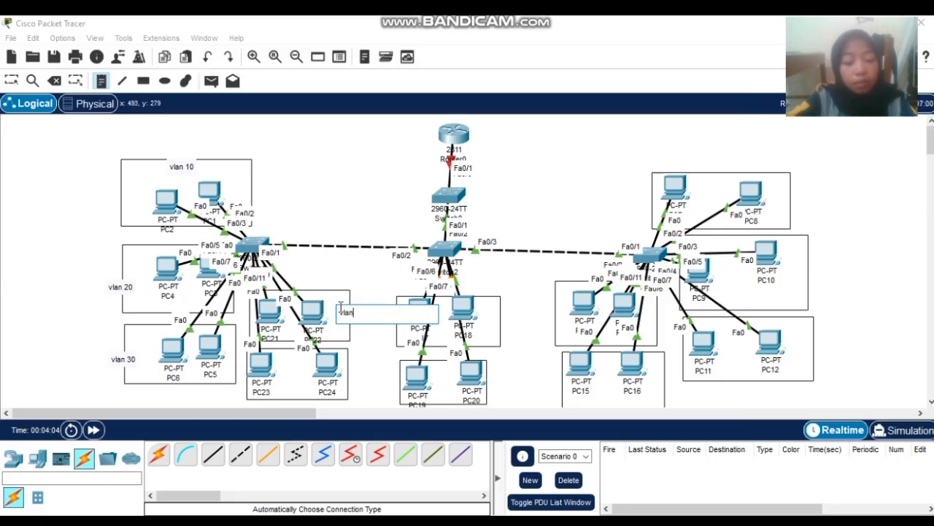
type(" 40")
left_click(341, 377)
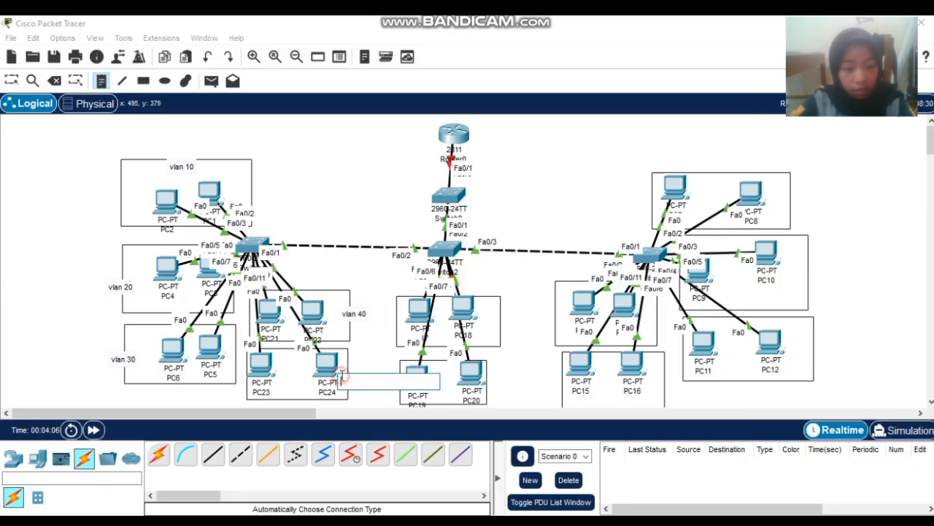
type("vlan 50")
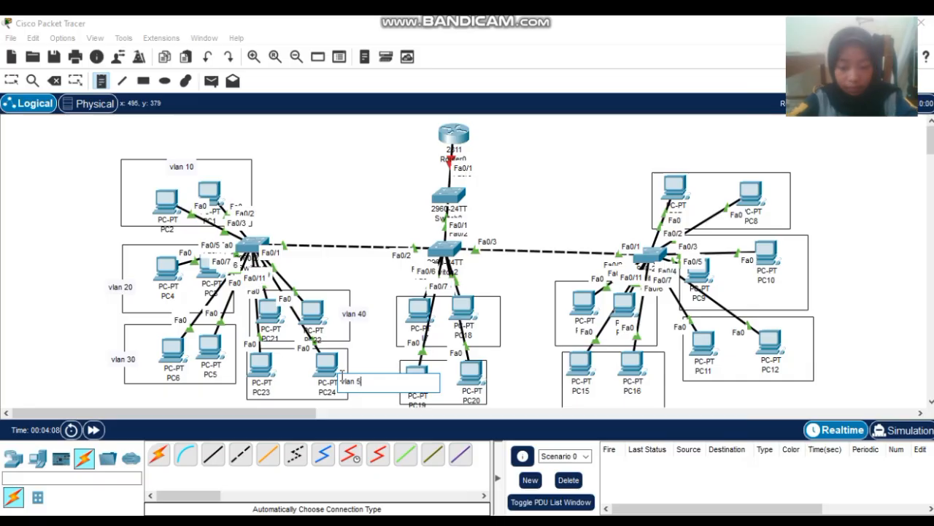
- Label the Switch3 PC groups with notes 'vlan 10', 'vlann 20', 'vlan 40' and 'vlan 50'
left_click(784, 206)
type("v")
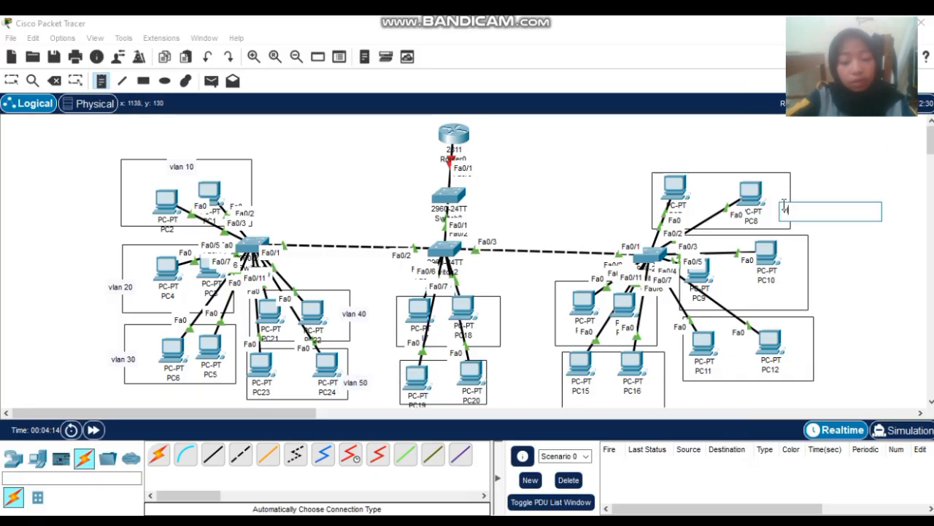
type("lan 10")
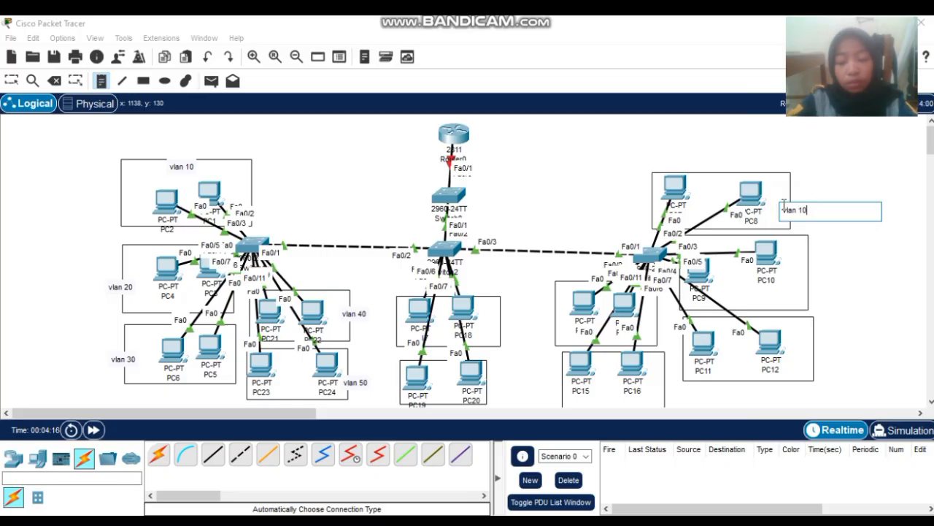
left_click(799, 283)
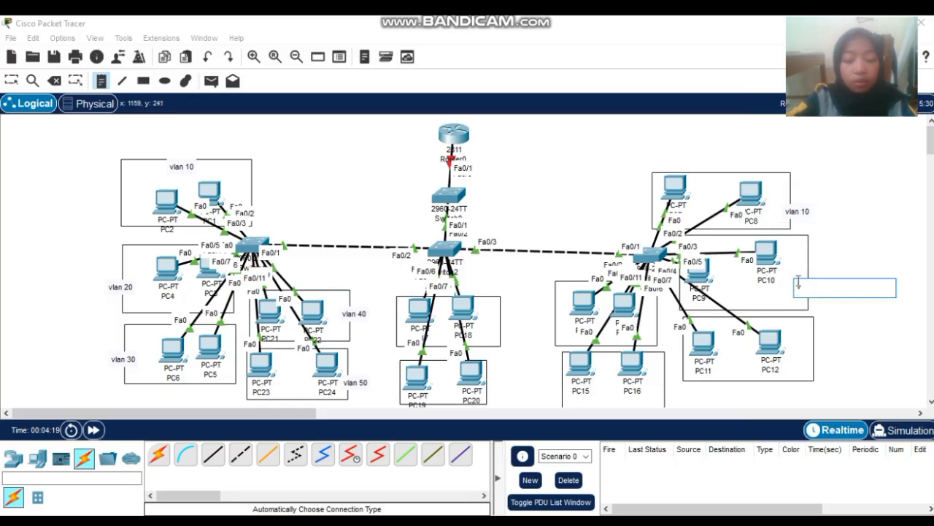
type("vlann")
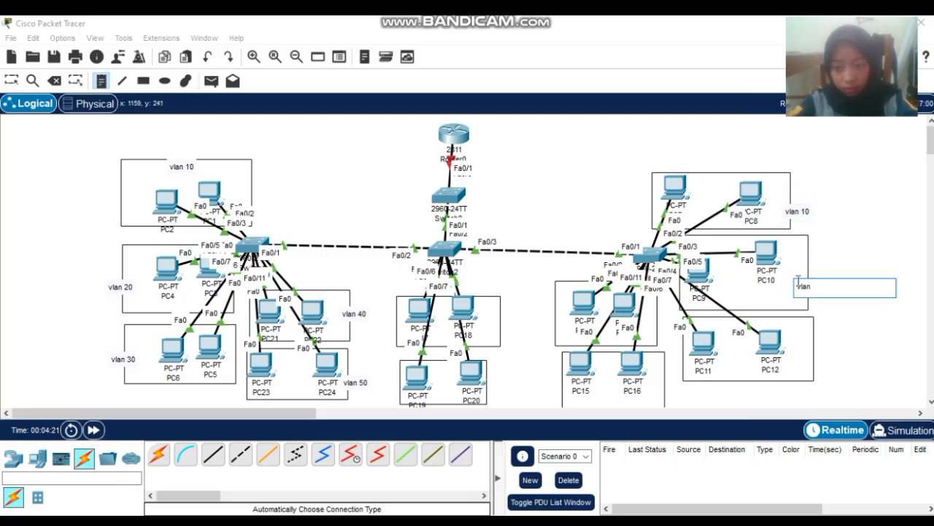
type(" 20")
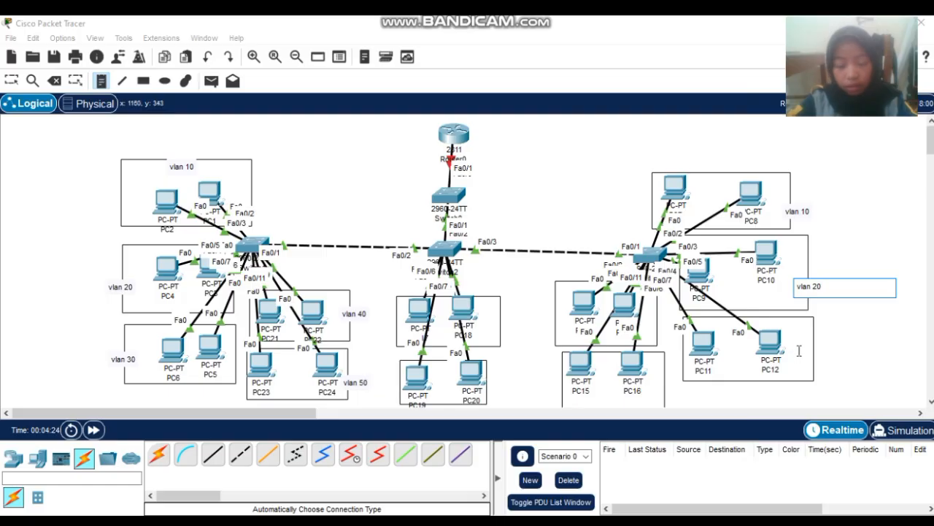
left_click(799, 352)
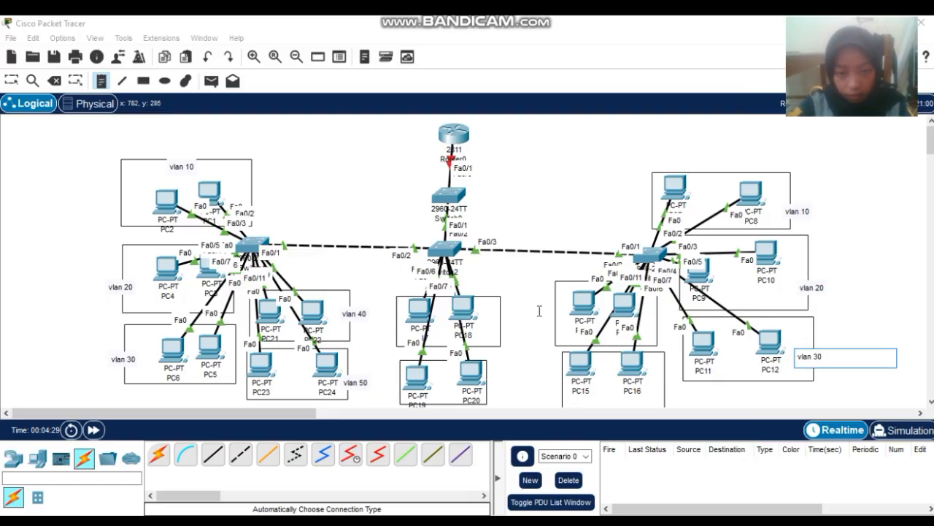
left_click(539, 311)
type("vlan ")
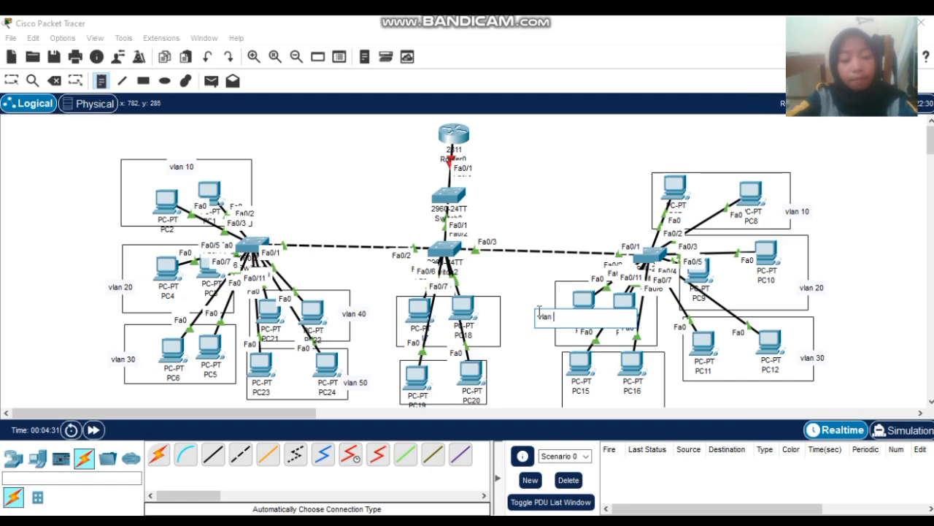
type("40")
left_click(546, 396)
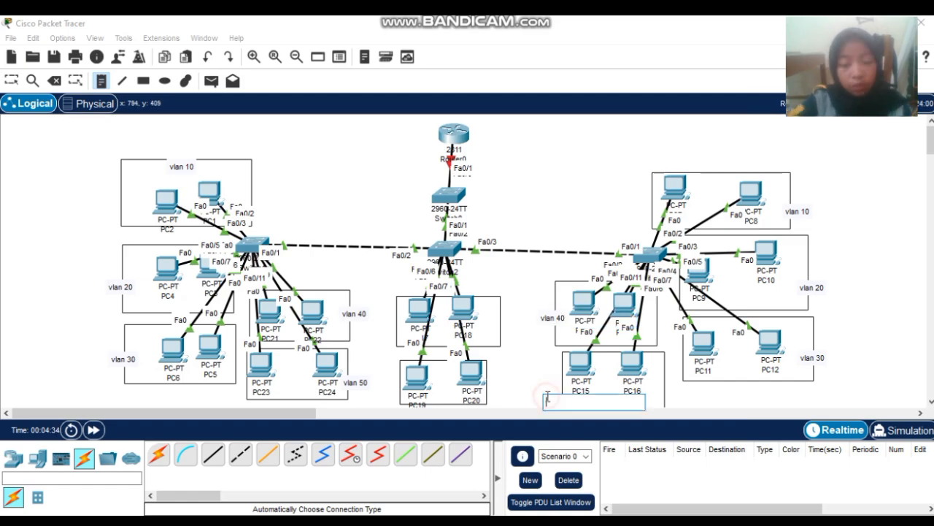
type("vlan 5")
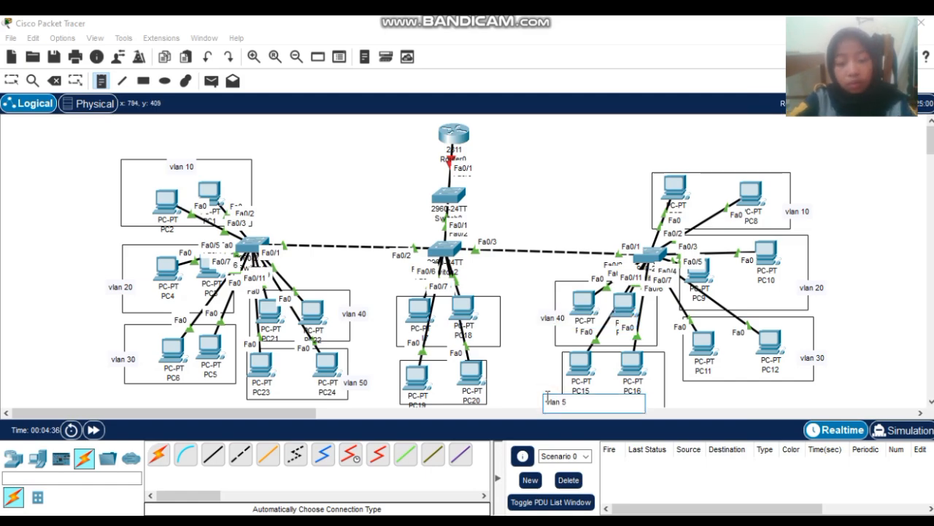
type("0")
- Label the PC17–PC18 group 'vlan 60' and the PC19–PC20 group 'vlan 70'
left_click(489, 317)
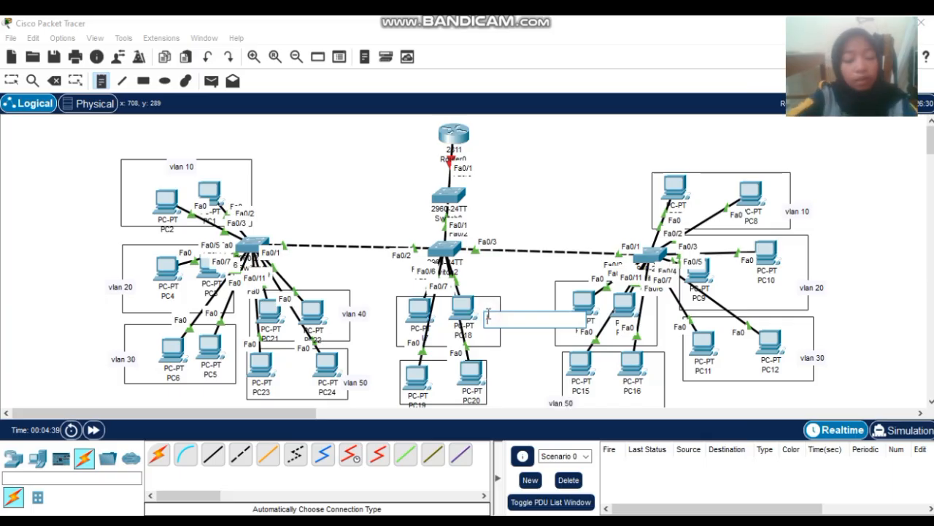
type("vlan 60")
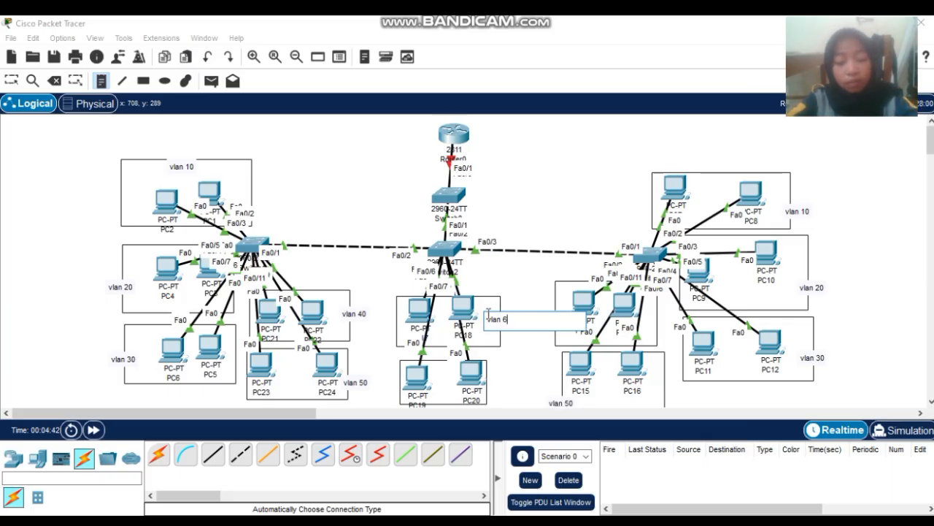
left_click(484, 393)
type("vlan")
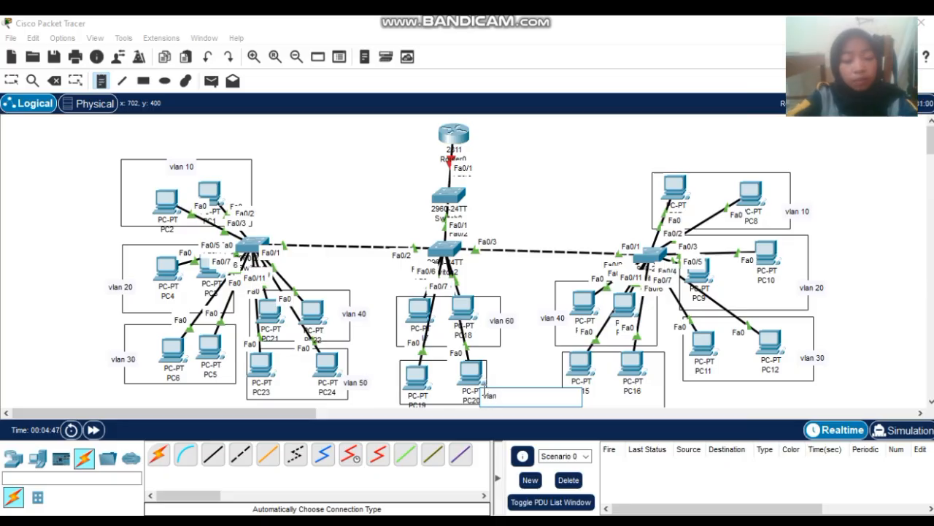
type(" 70")
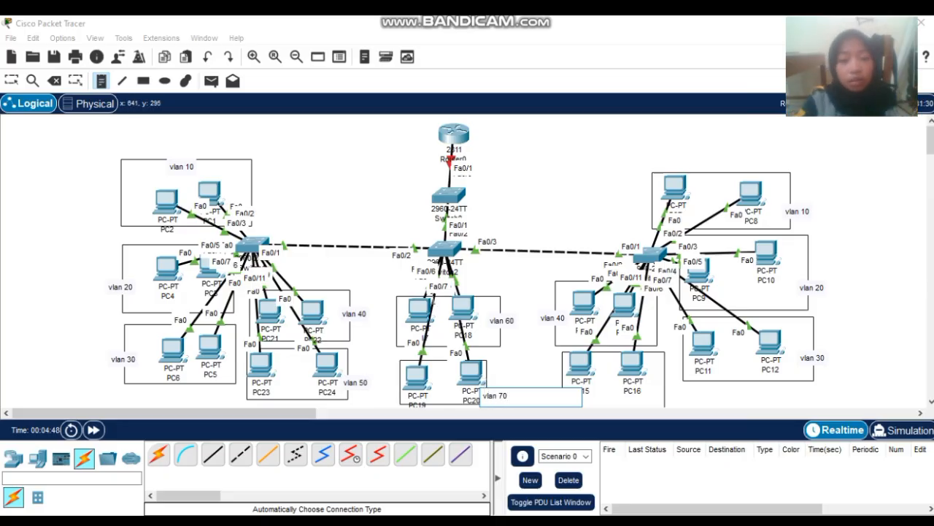
- Write a top-left note mapping vlan 10–40 to subnets 10.10.10.0/24 through 40.40.40.0/24, one per line
left_click(22, 143)
type("v")
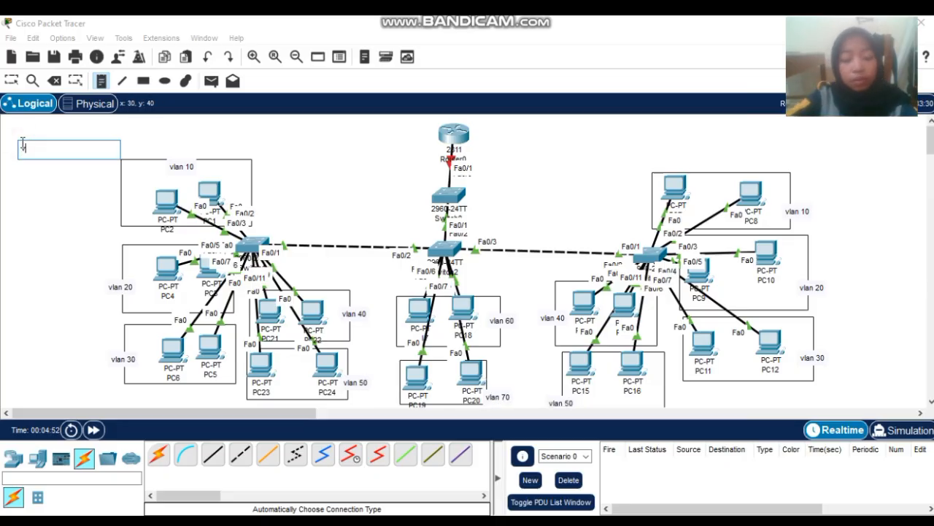
type("lan 10=10")
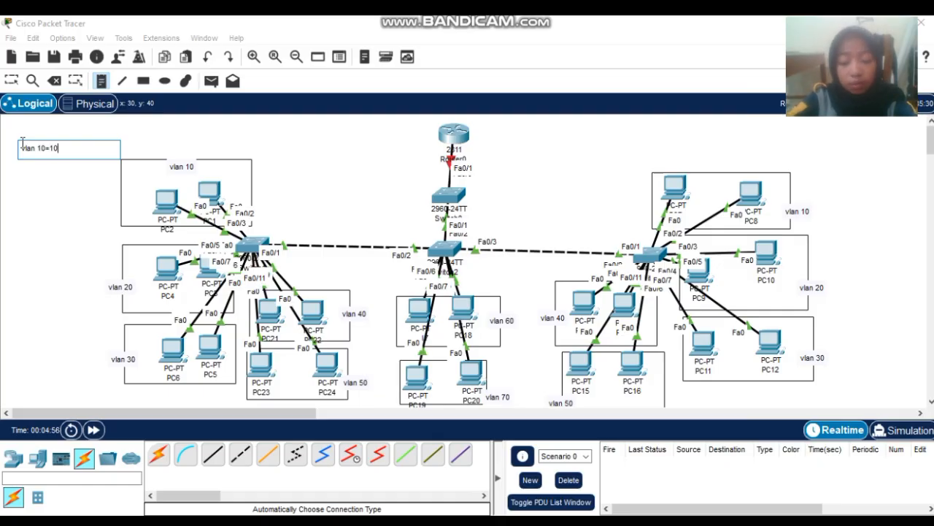
type(".10.10.")
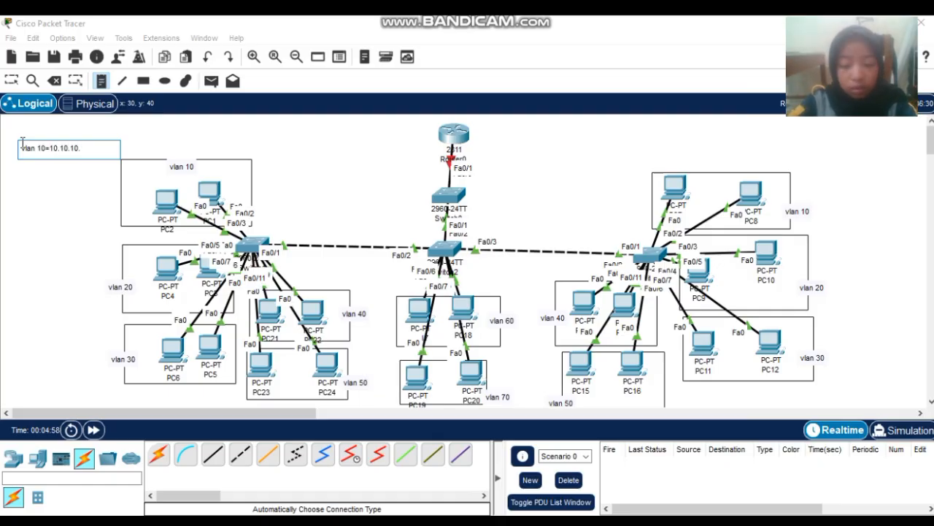
type("0/24")
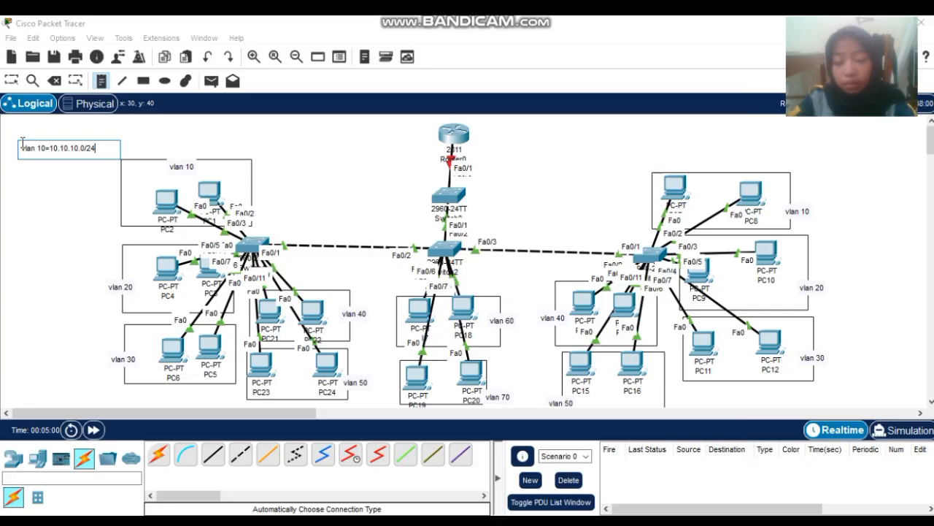
key("Return")
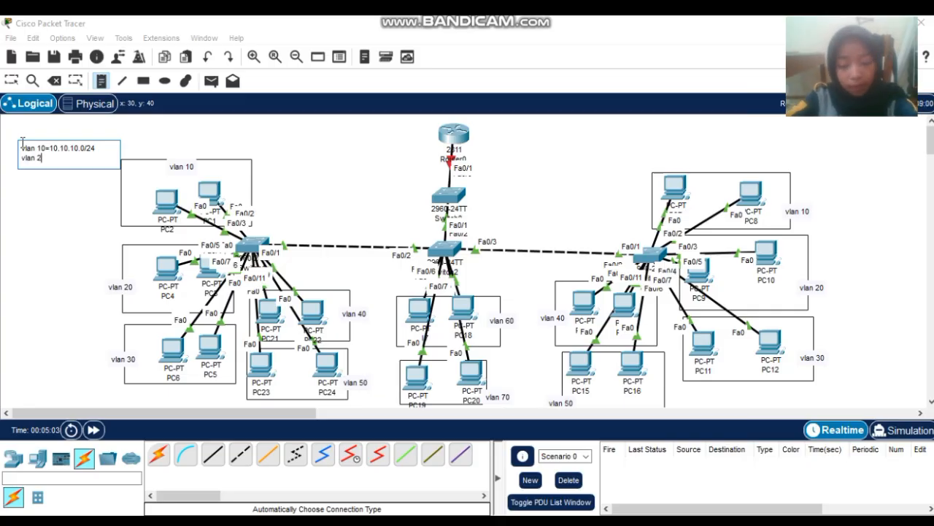
type("vlan 20=20")
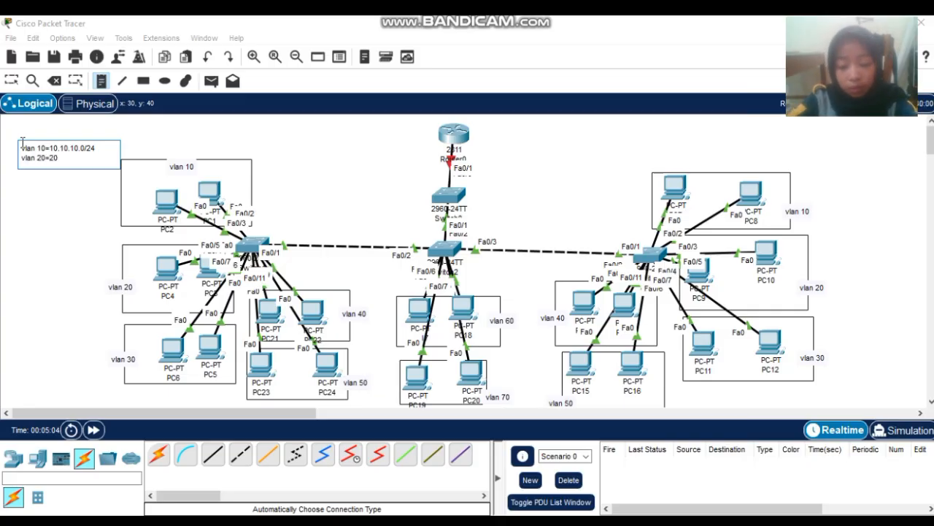
type(".20.20.0")
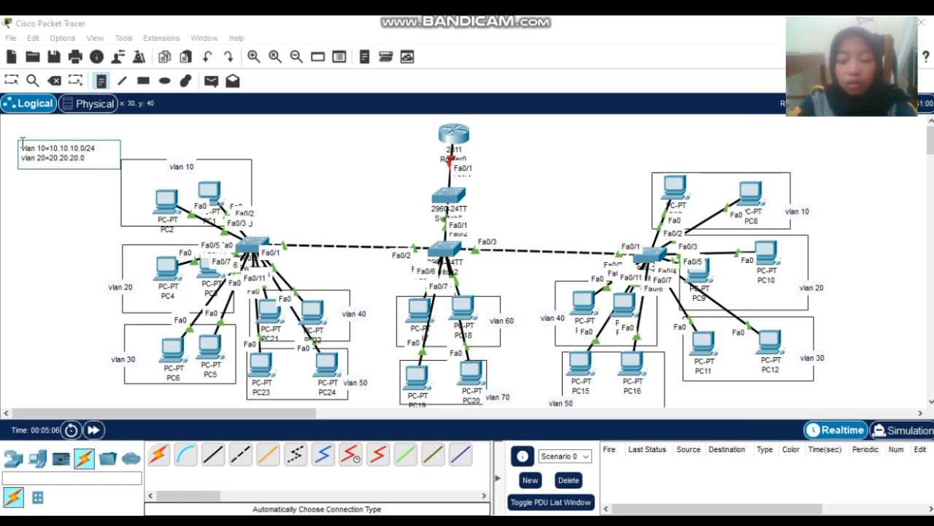
type("/24")
key("Return")
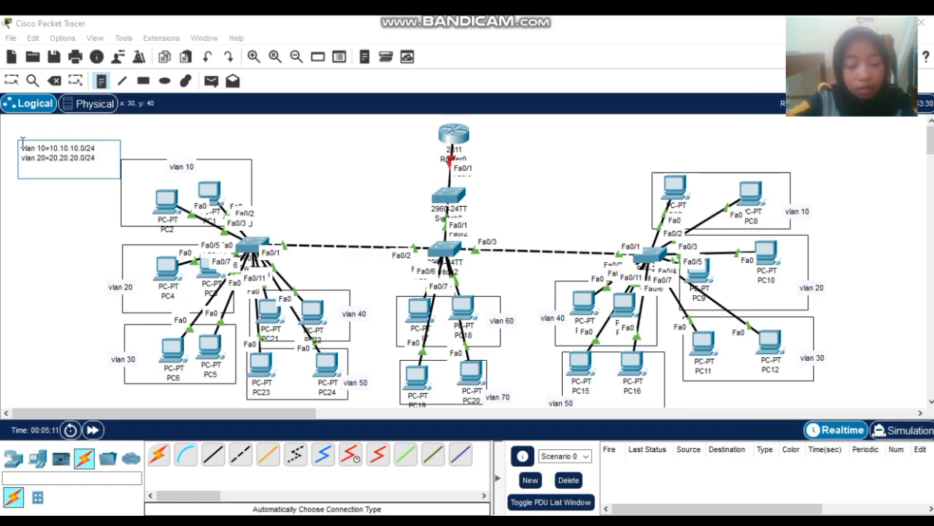
type("vlan 3")
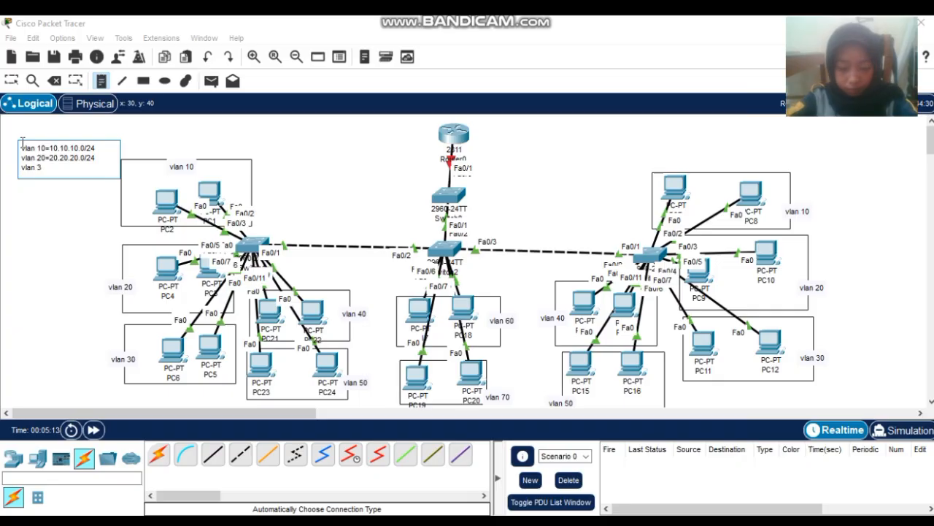
type("0=30")
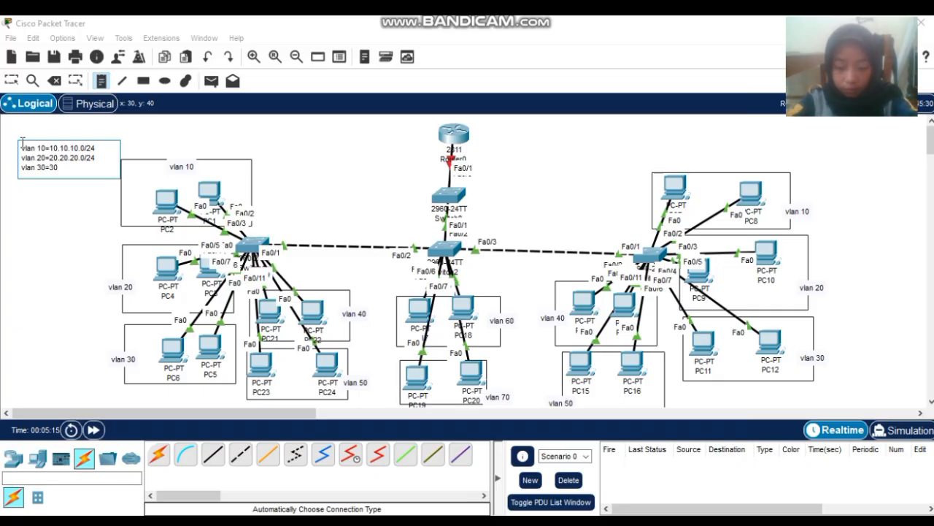
type(".03")
key("BackSpace")
key("BackSpace")
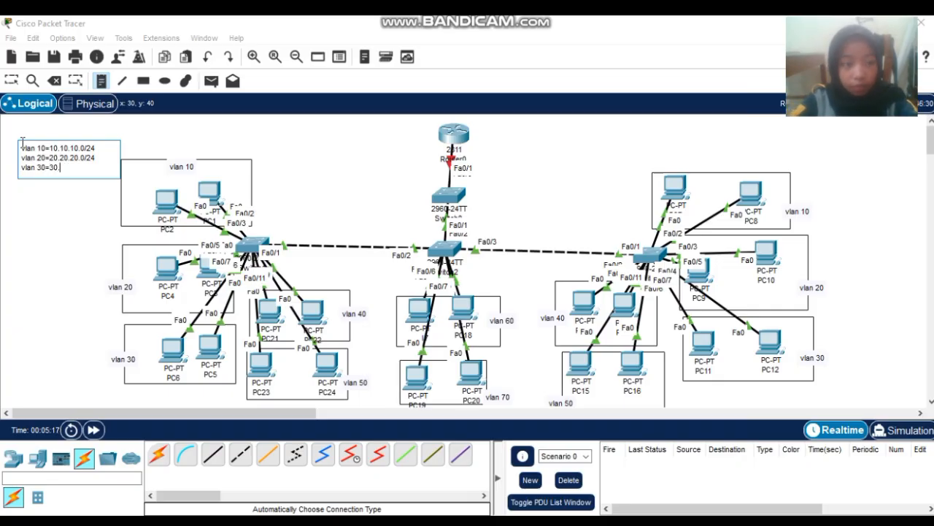
type("30.30")
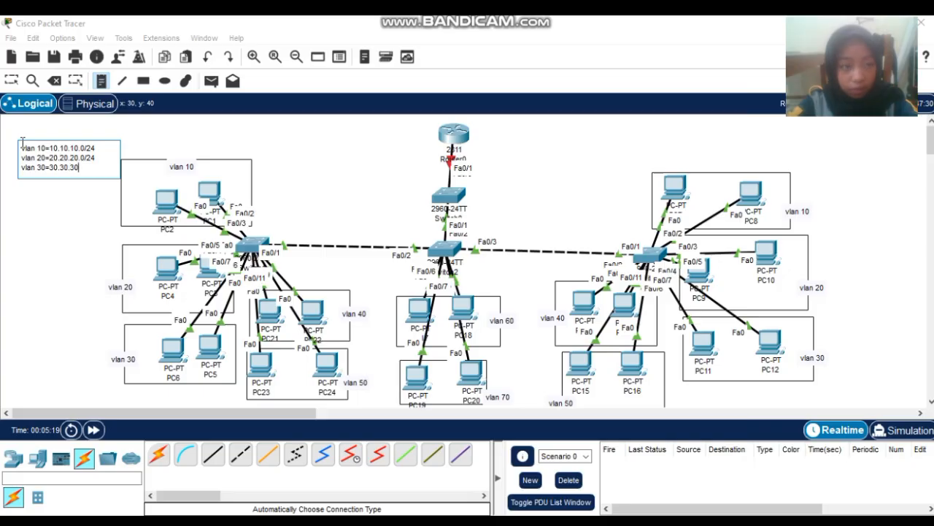
type(".0/24")
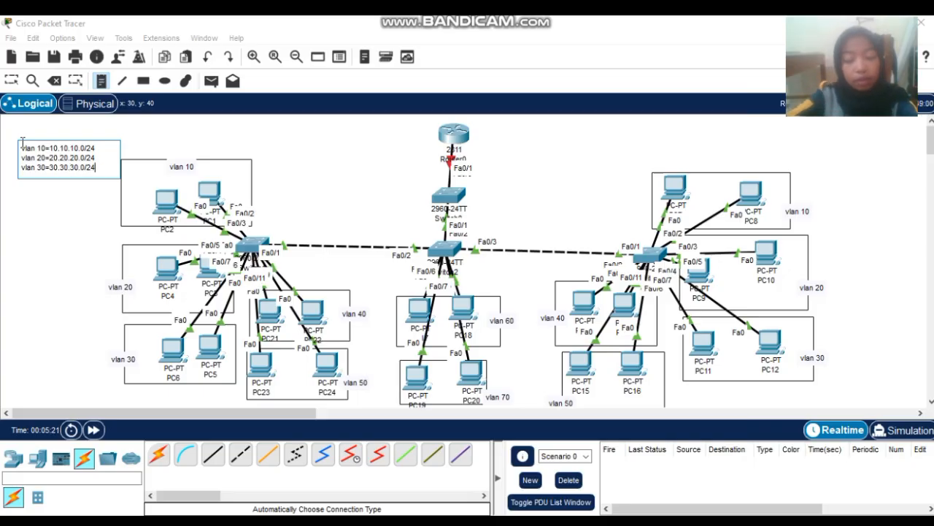
key("Return")
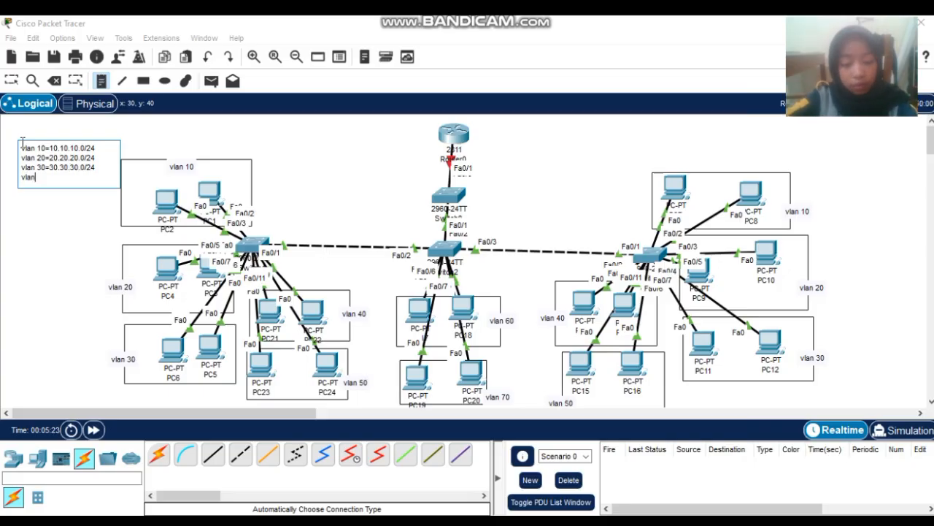
type("vlan 40-")
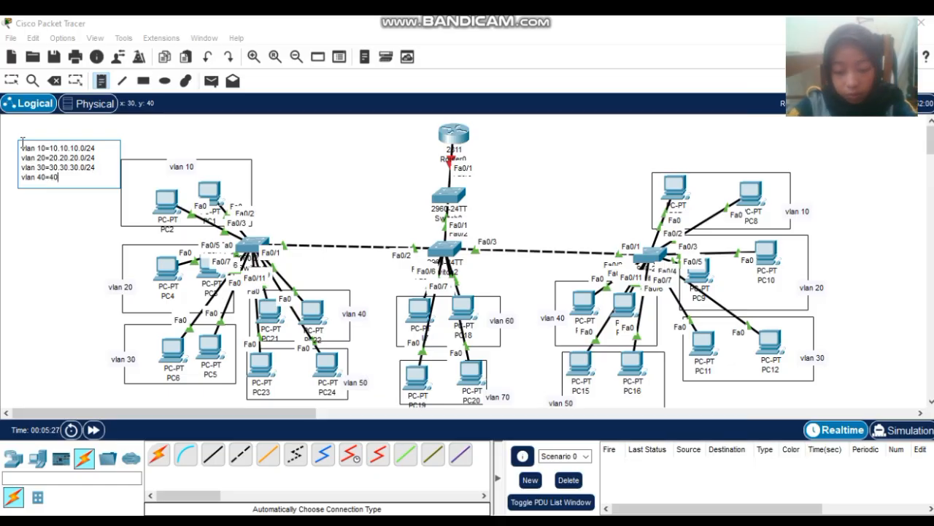
type("40.40.40")
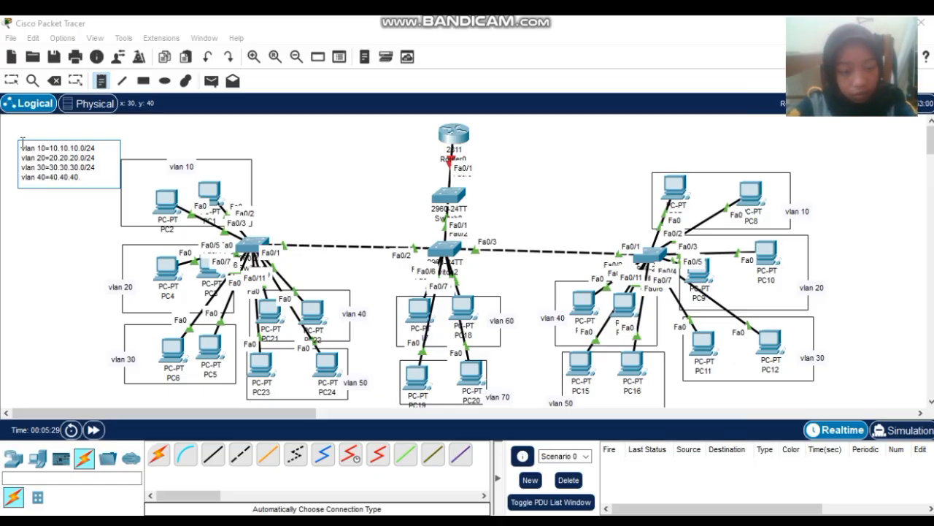
type(".0/24")
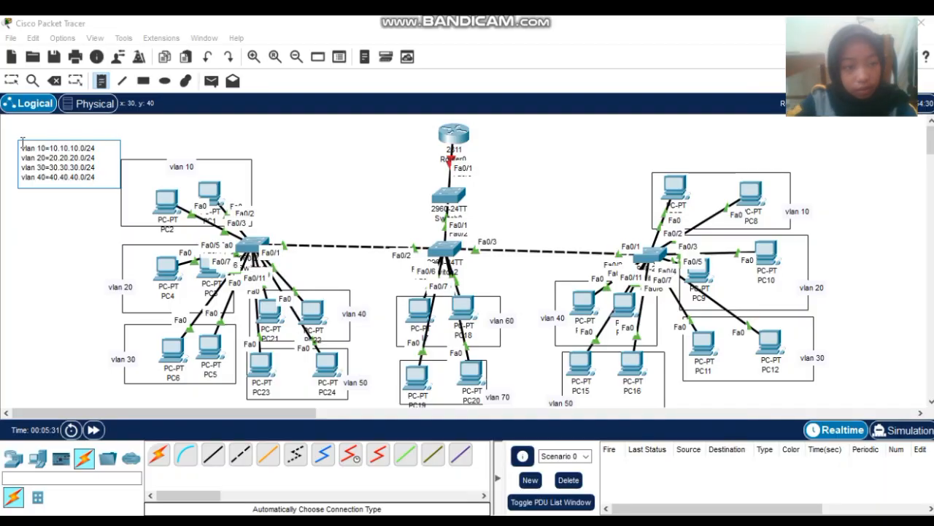
key("Return")
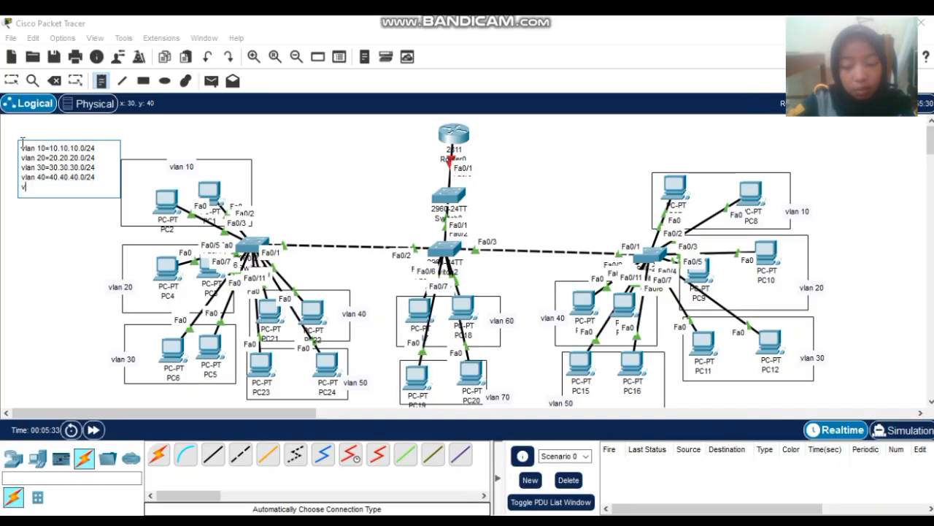
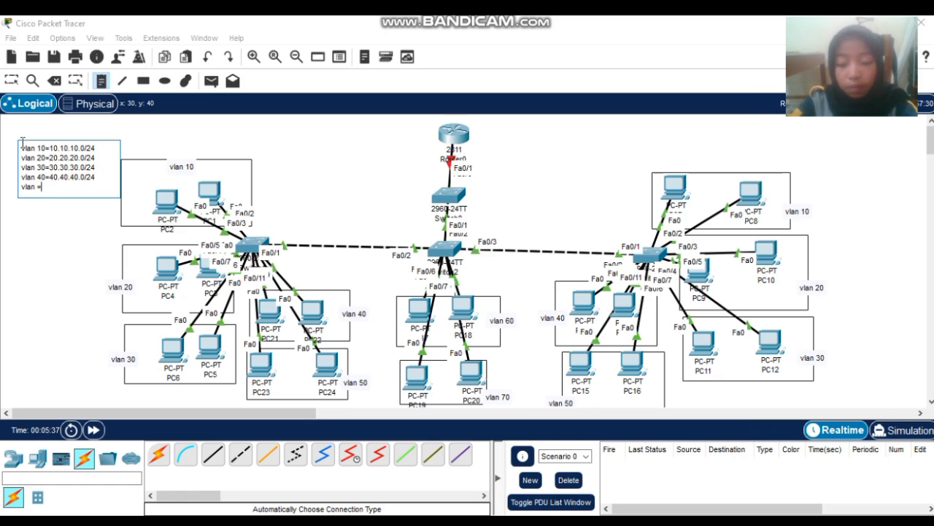
- Add note lines vlan 50=50.50.50.0/24, vlan 60=60.60.60.0/24 and vlan 70=70.70.70.0/14, fixing the last line
type("50")
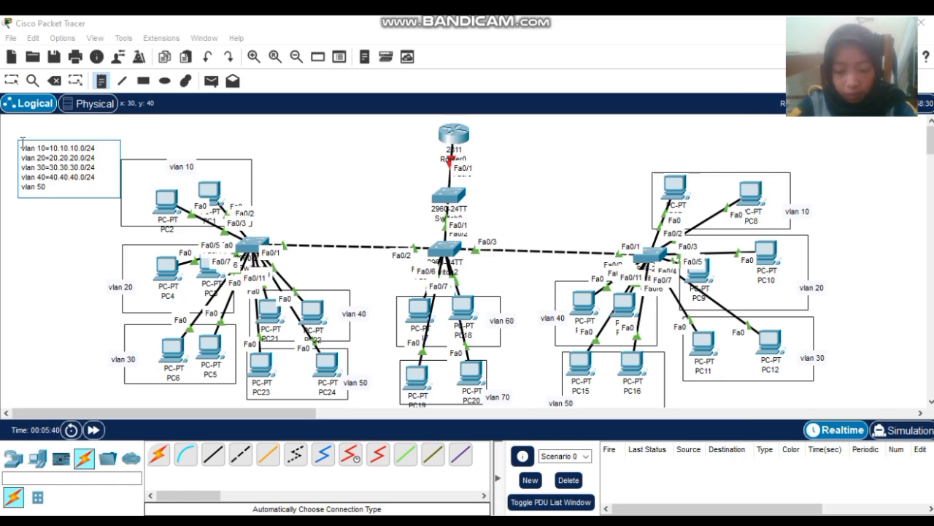
type("=50.5")
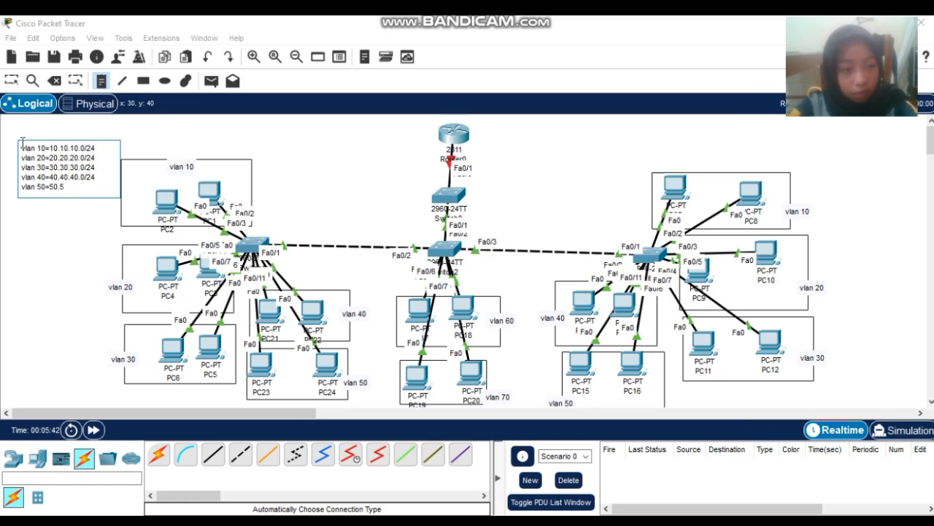
type("0.50.50.0/24")
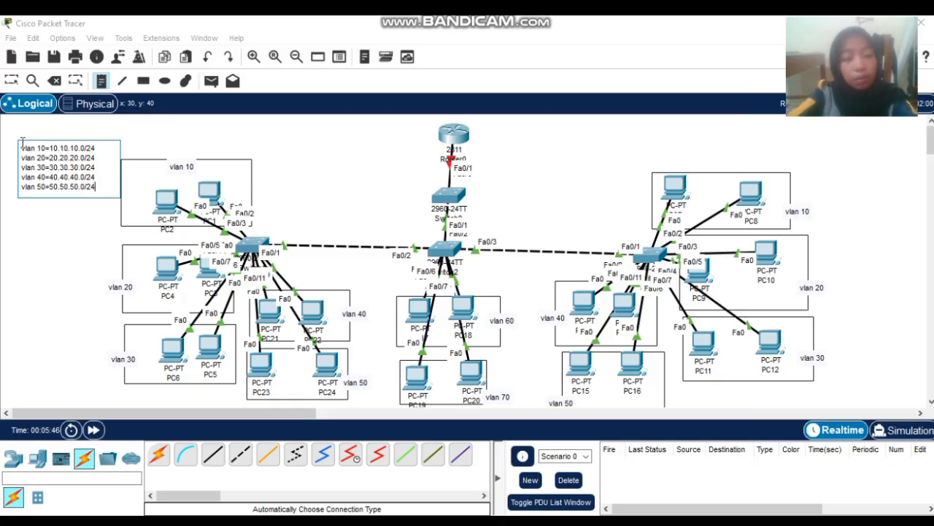
key("Return")
type("vlan")
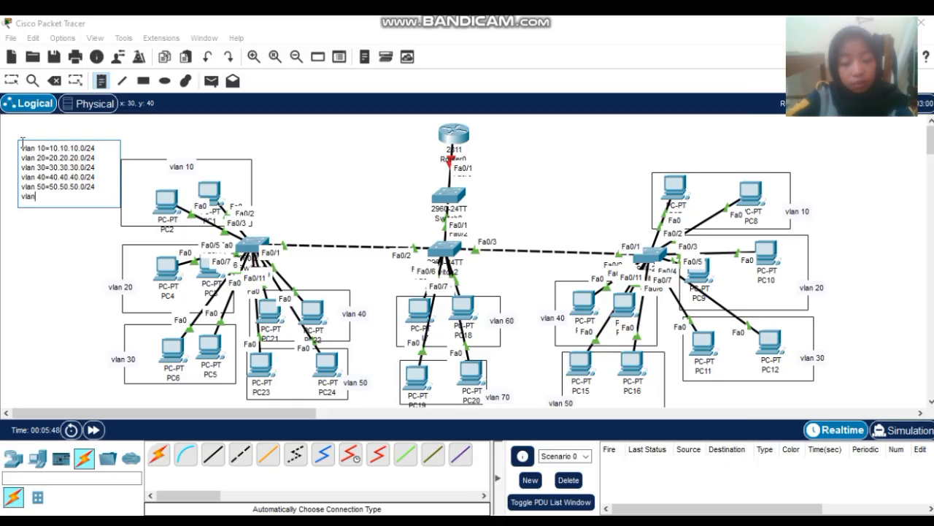
type(" 60=")
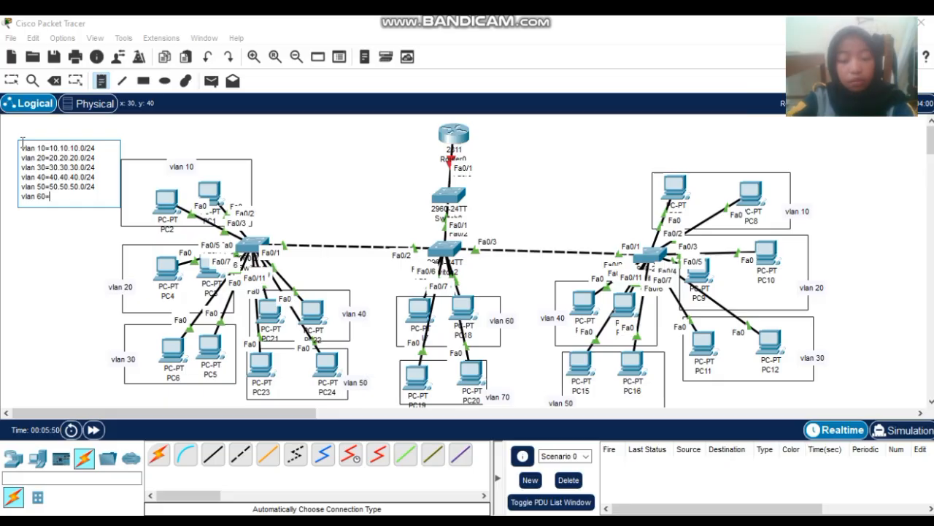
type("60")
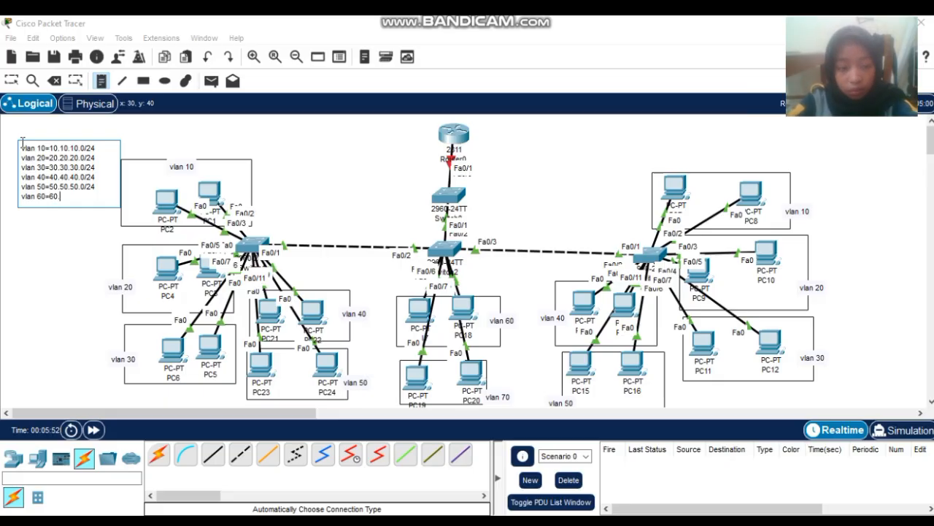
type(".60.")
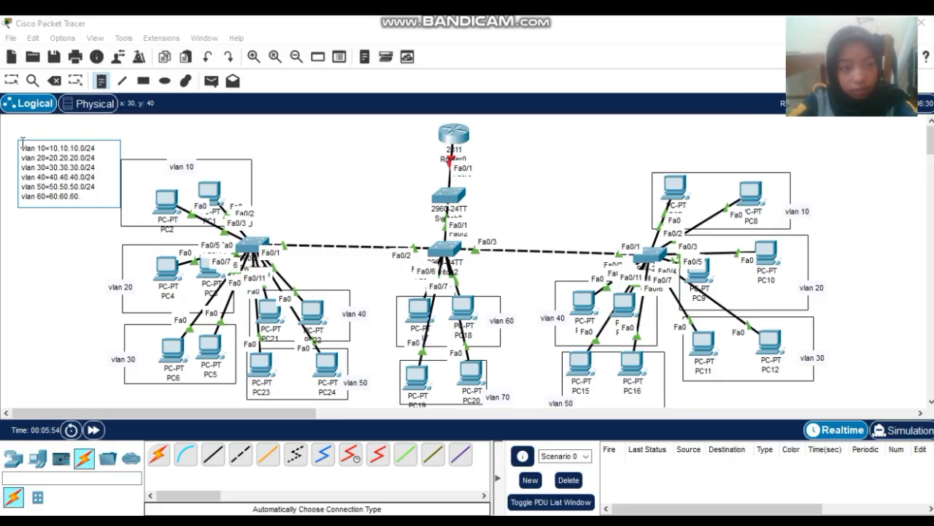
type("60.0/24")
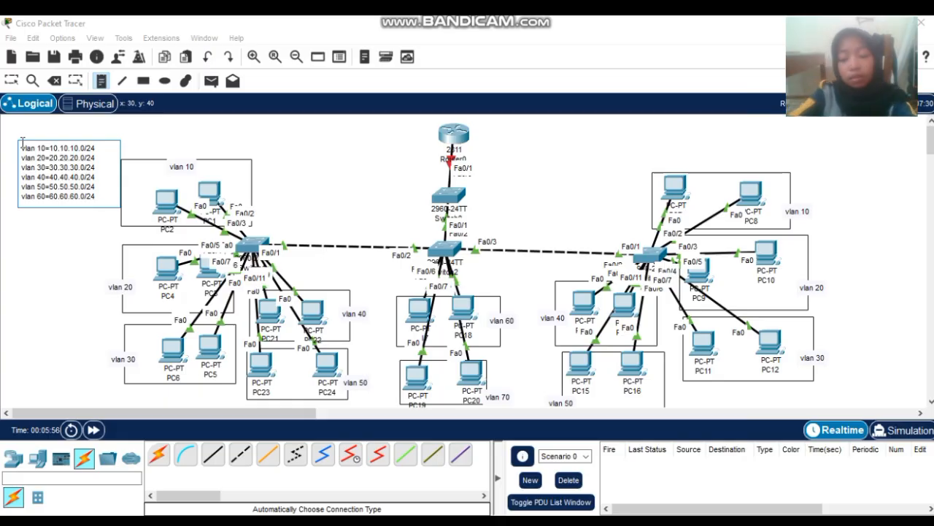
key("Return")
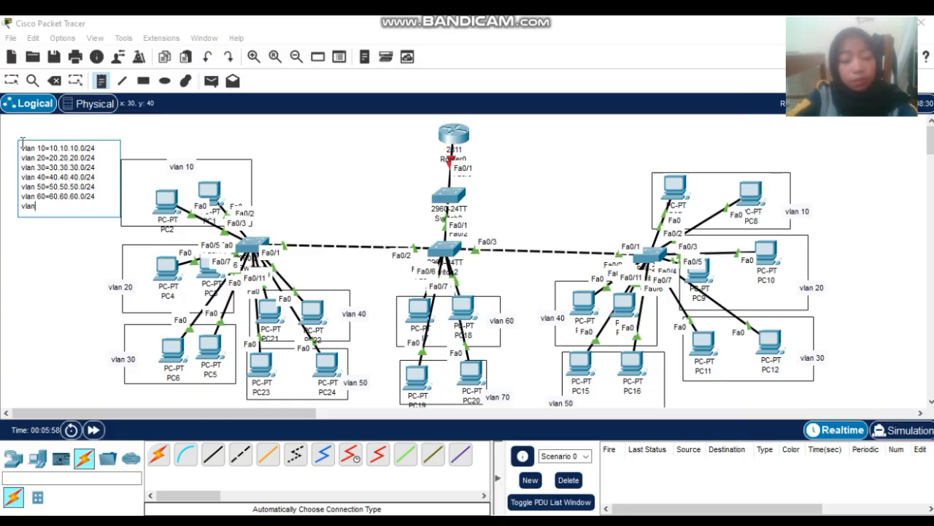
type("vlan 70")
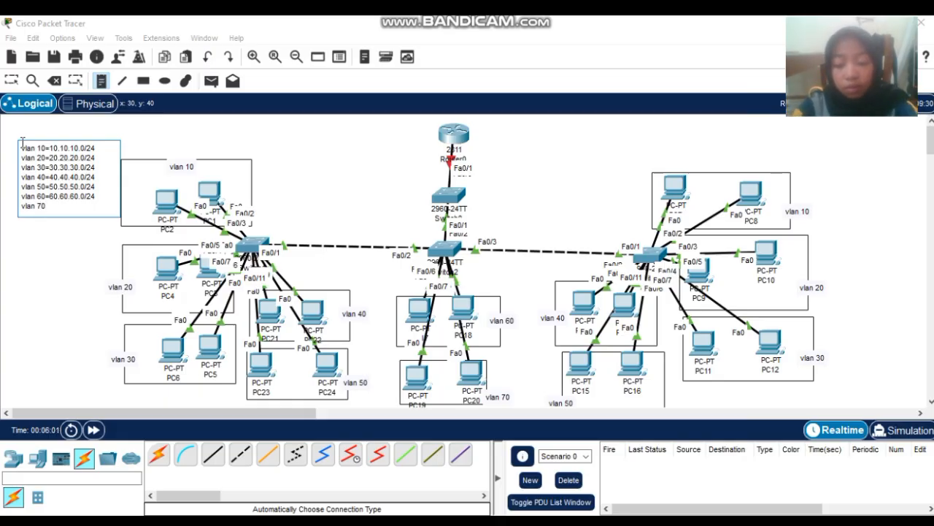
type("=70.7")
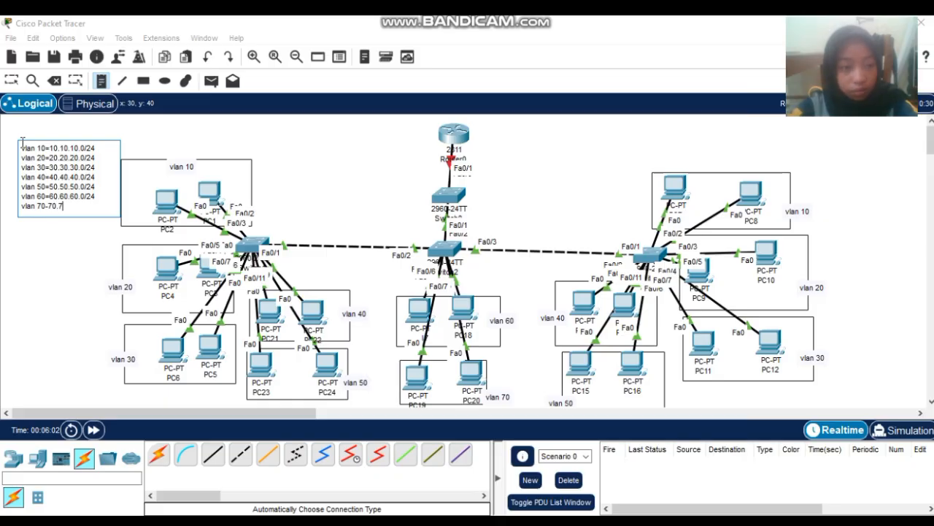
type("0.70")
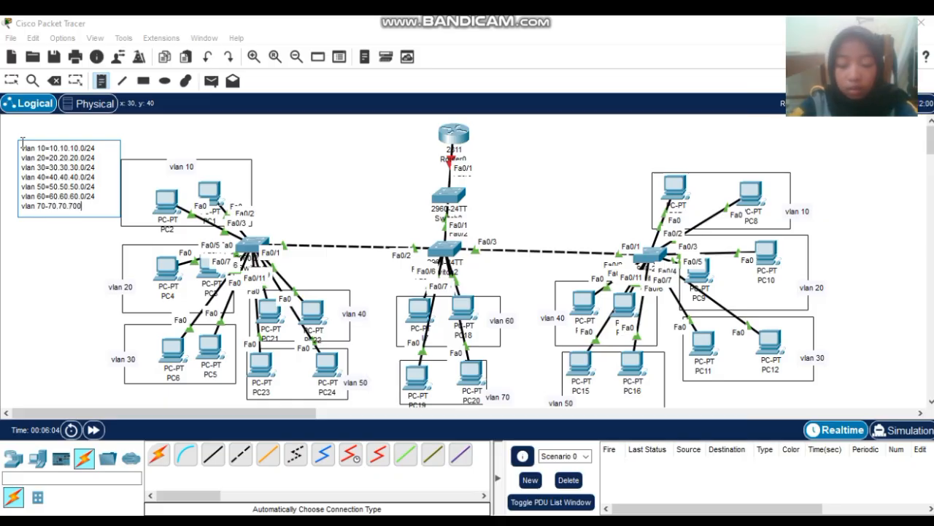
type(".")
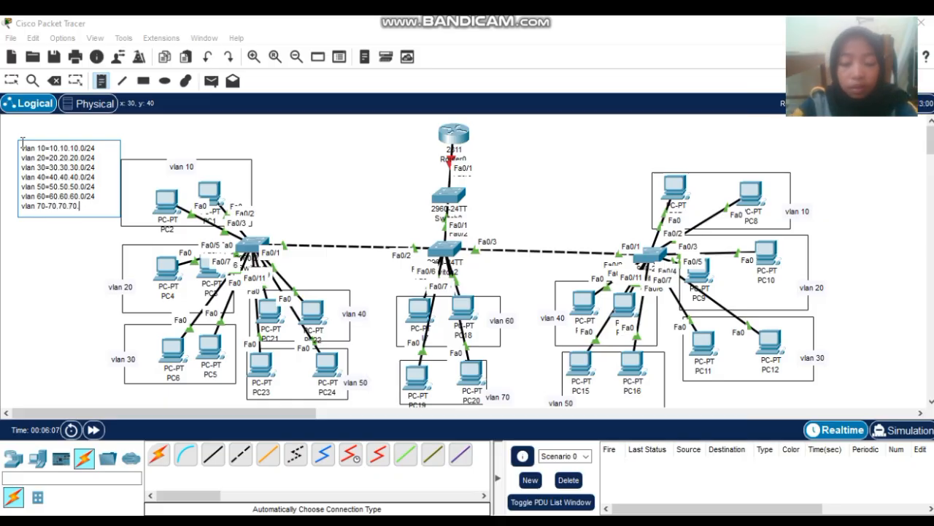
type("0/14")
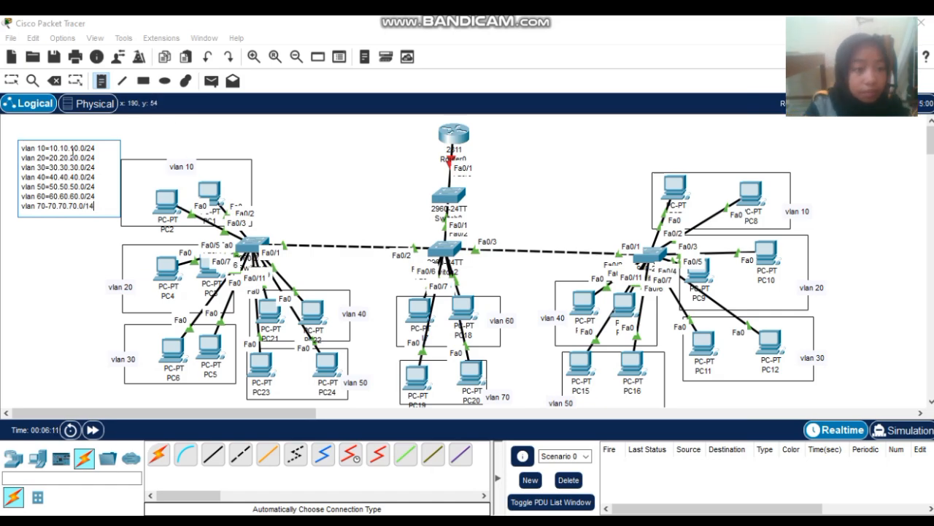
left_click(49, 208)
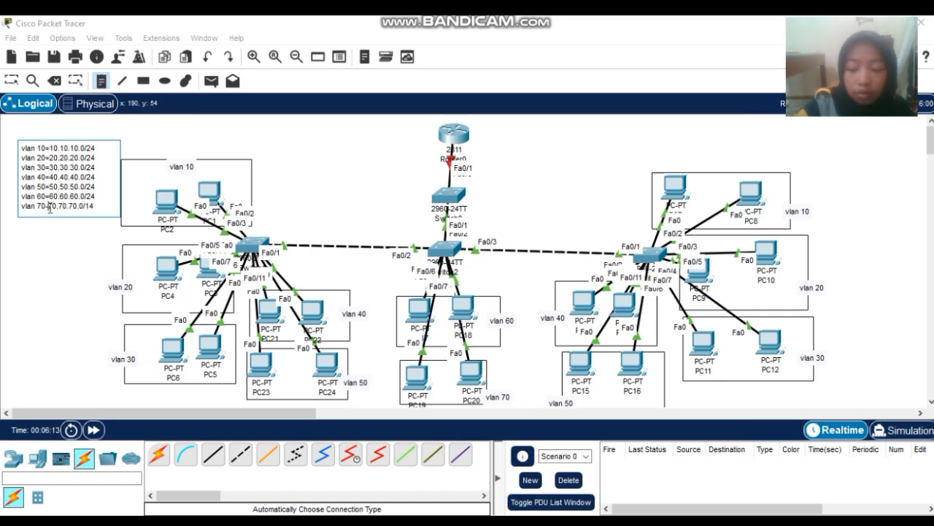
key("BackSpace")
type("=")
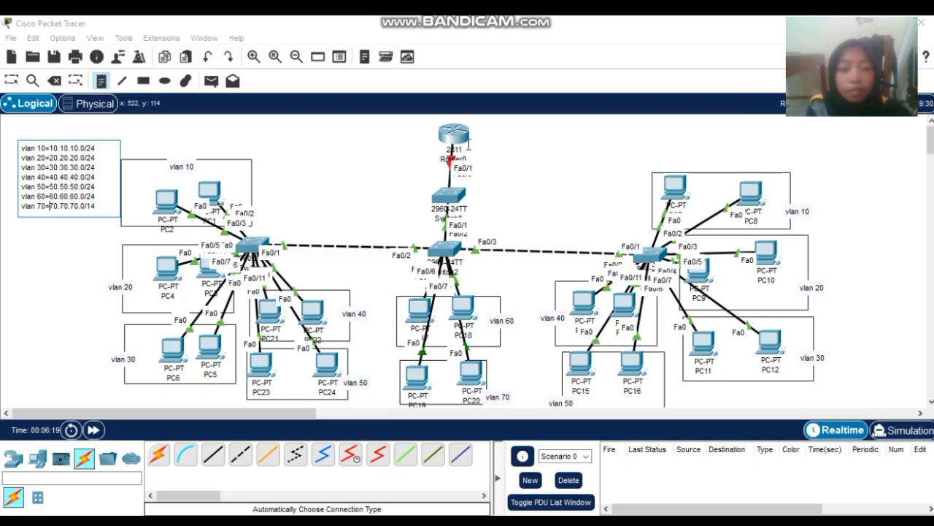
- Place a 'server' label beside the top switch and discard the extra empty note
left_click(469, 190)
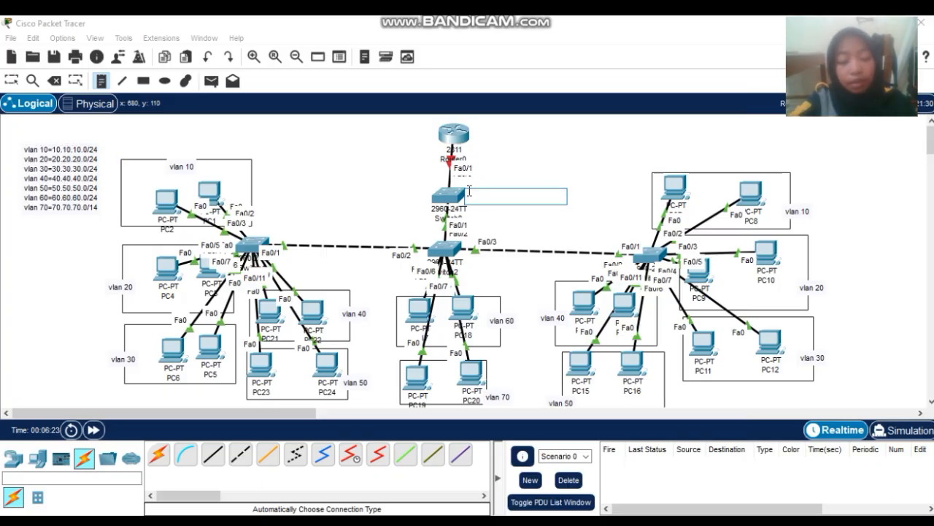
type("server")
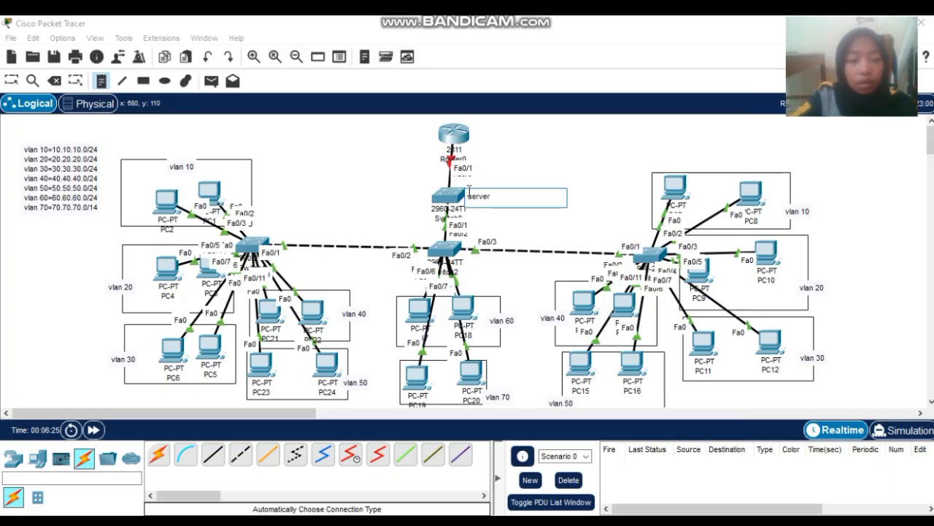
left_click(267, 230)
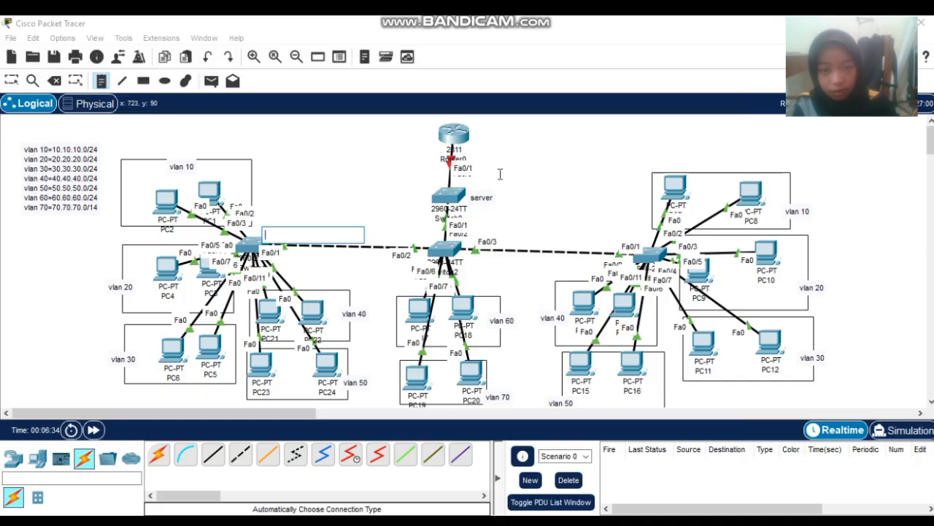
left_click(11, 80)
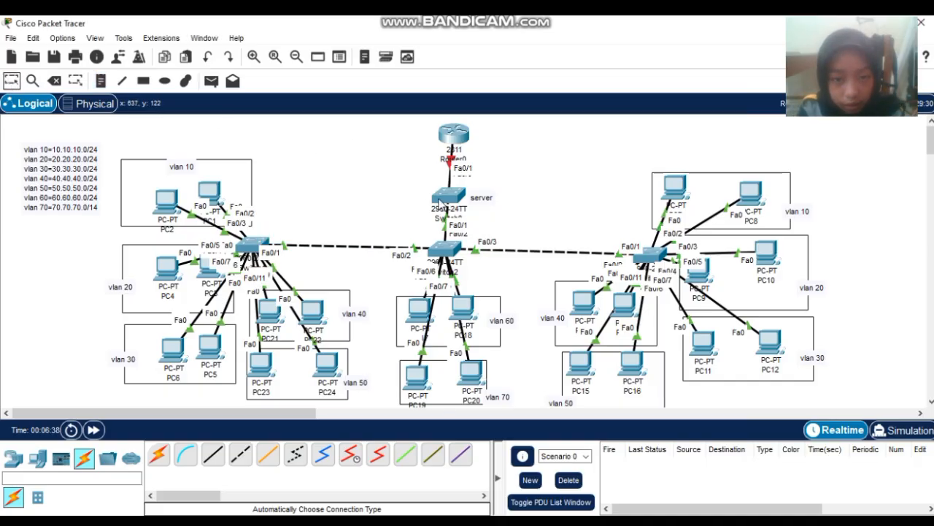
- Open Switch0's CLI and enter global configuration mode with en and conf t
left_click(440, 201)
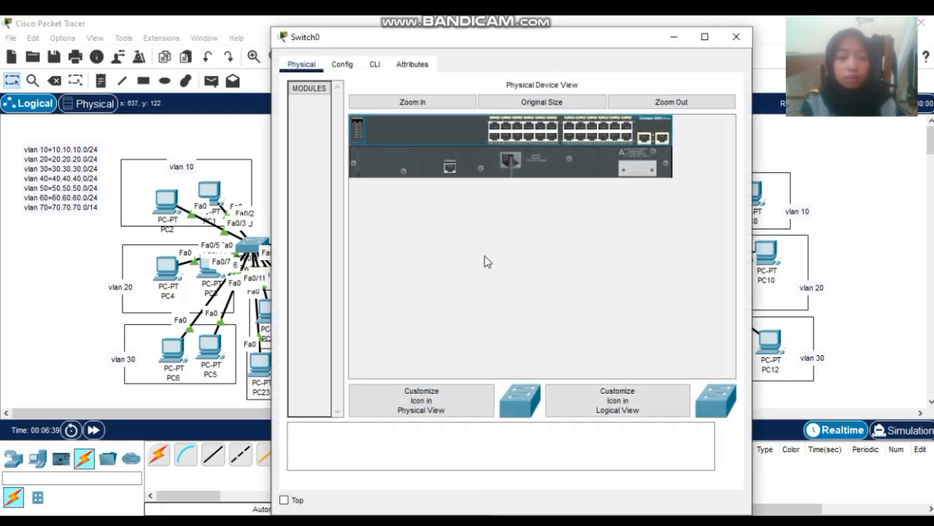
left_click(375, 65)
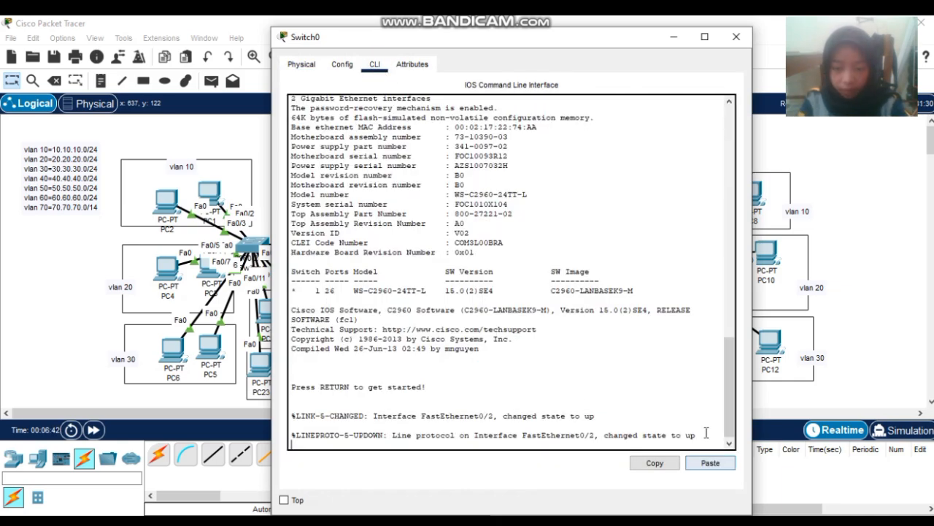
key("Return")
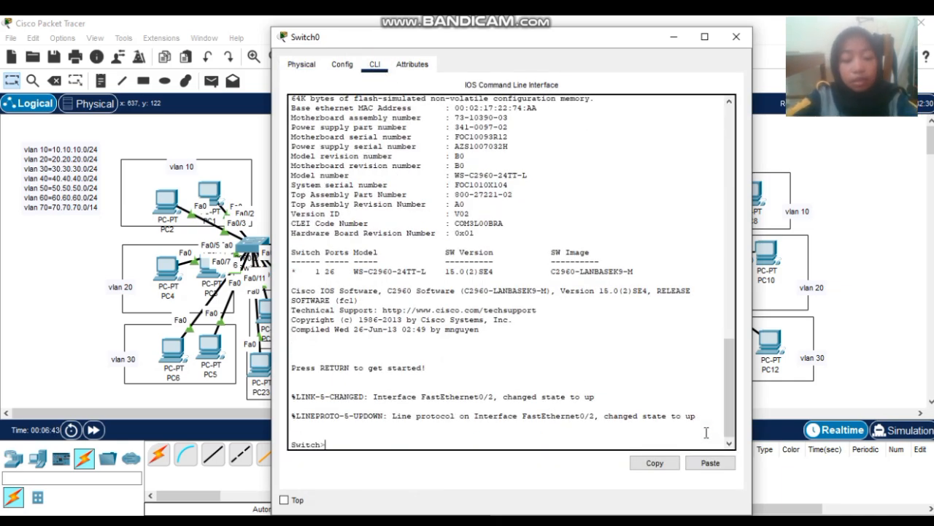
type("en")
key("Return")
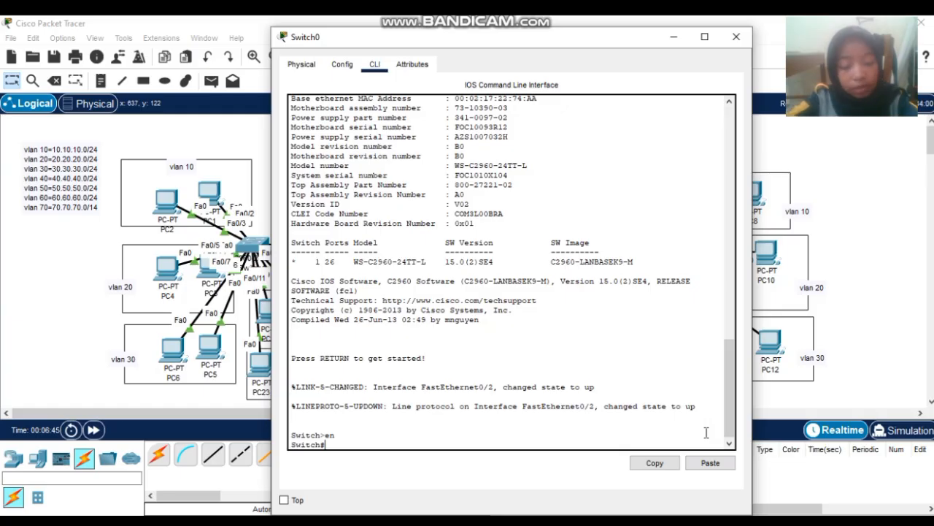
type("cof t")
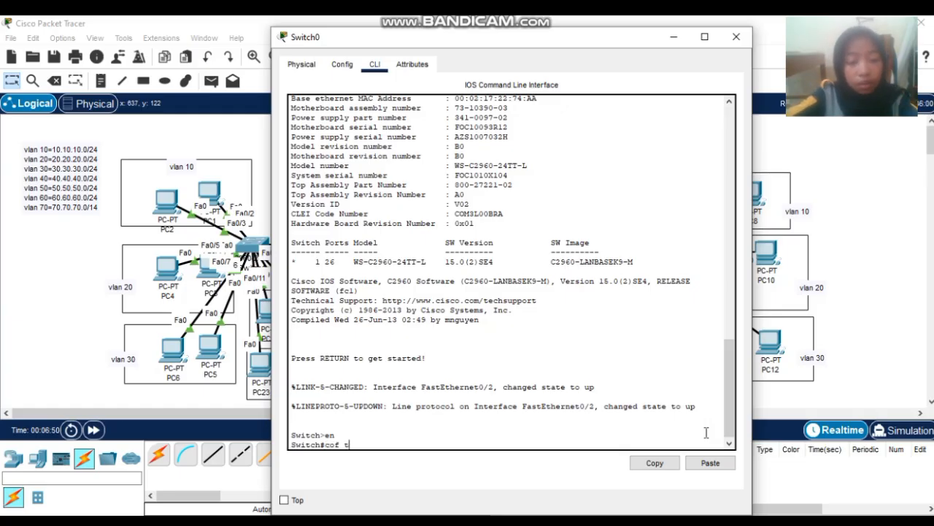
key("BackSpace")
key("BackSpace")
key("BackSpace")
type("nf")
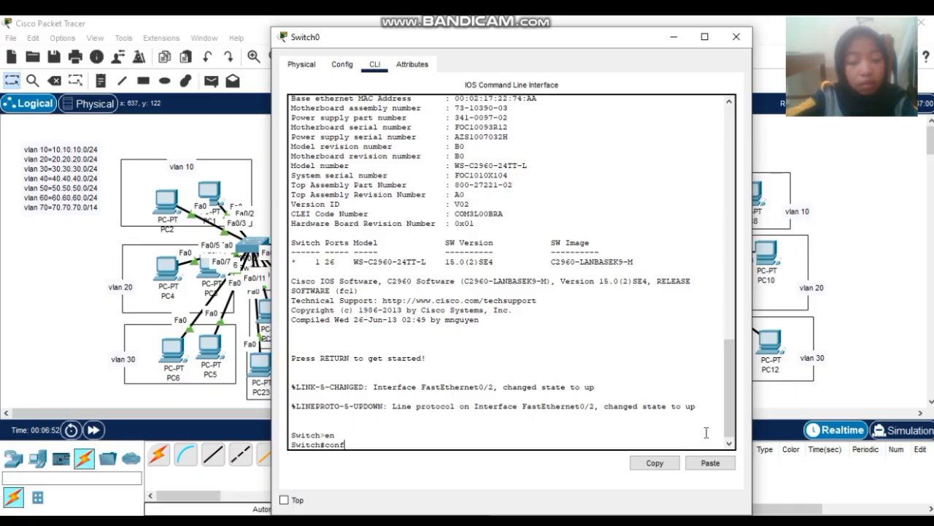
key("Return")
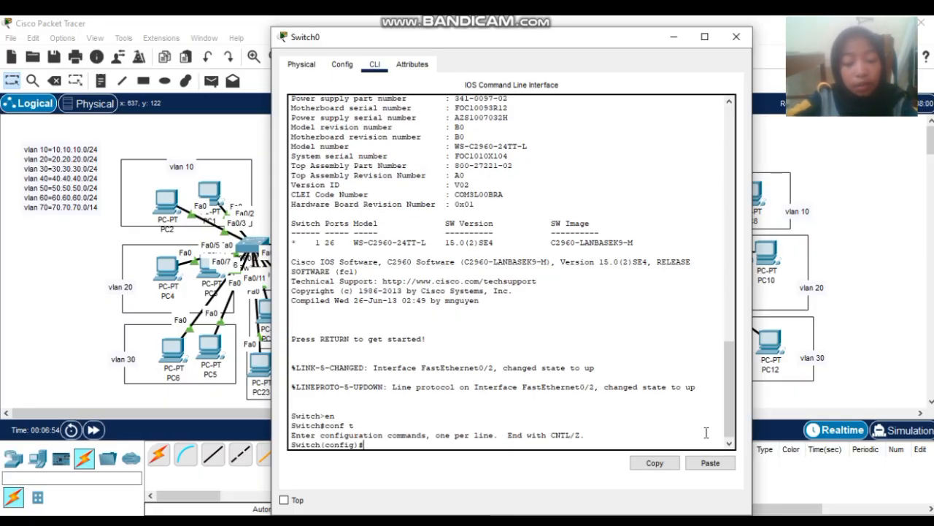
- Set Switch0 to VTP server mode, correcting the mistyped 'vtp mode server' command
type("vtp ")
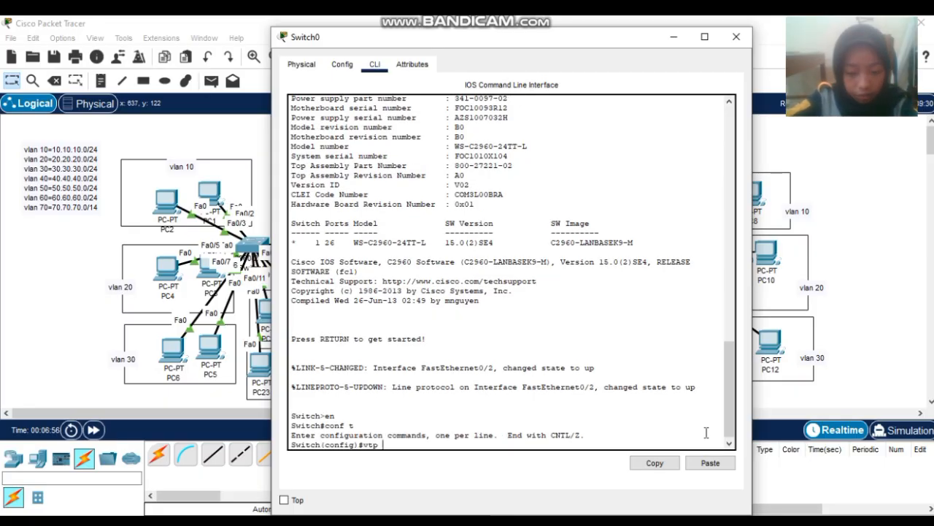
type("modeserver")
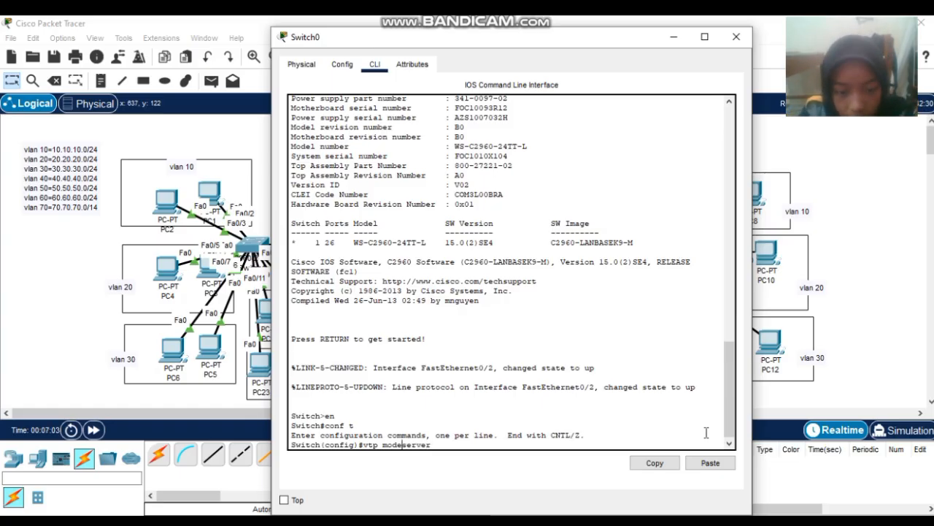
key("Return")
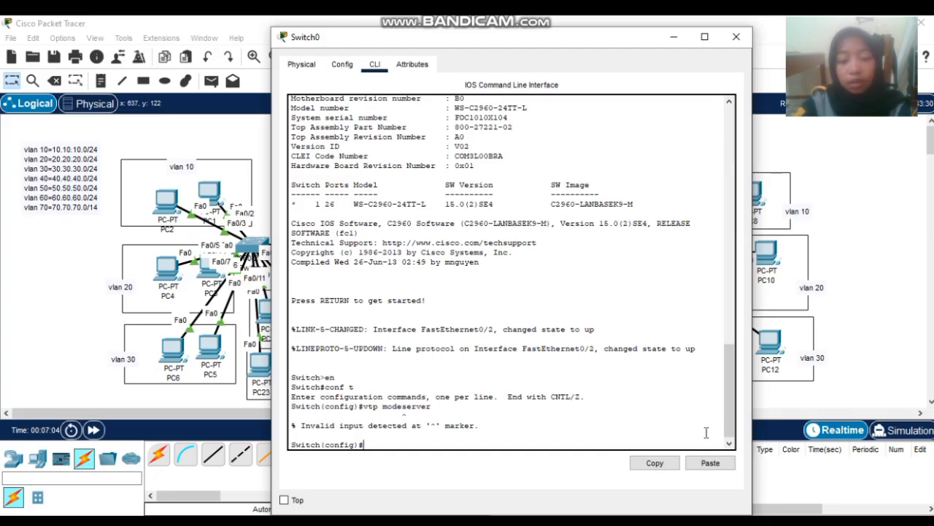
key("Up")
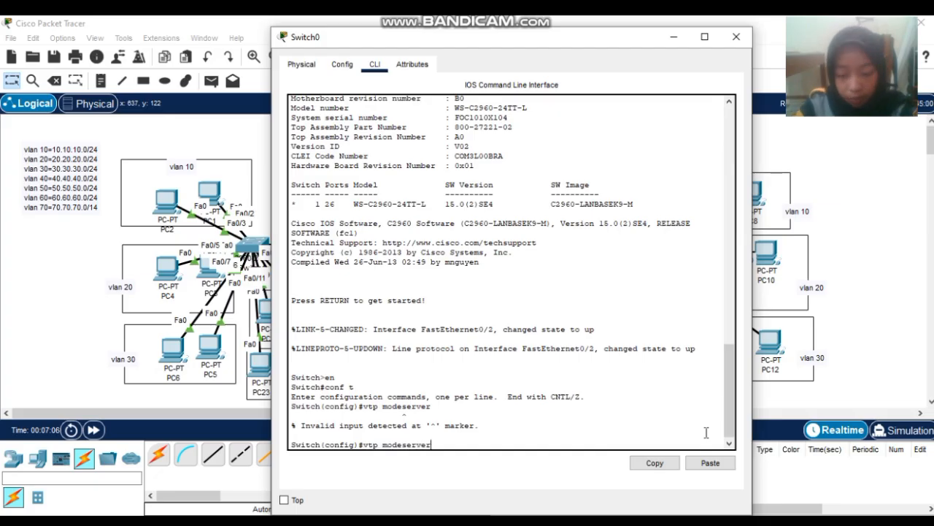
key("Left")
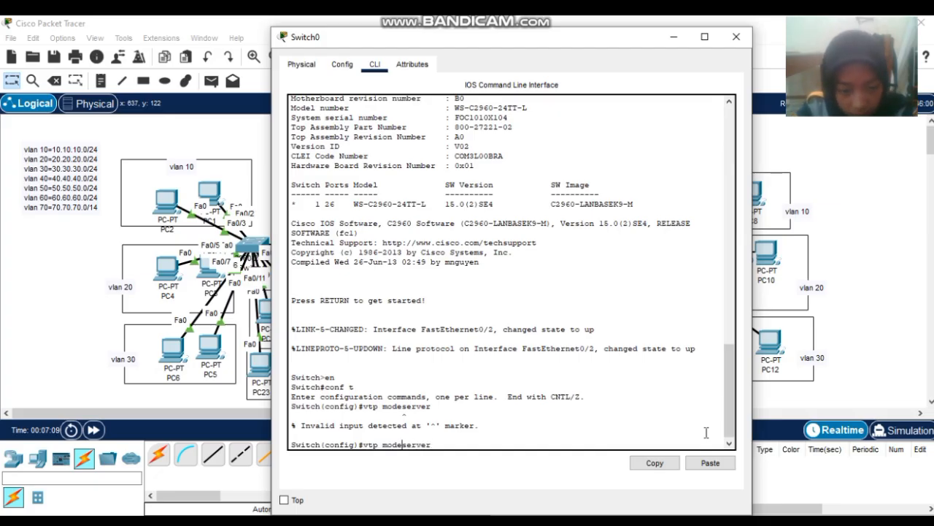
key("Return")
- Set VTP domain sekolahan.id.com and a VTP password, then exit and close Switch0's window
type("v")
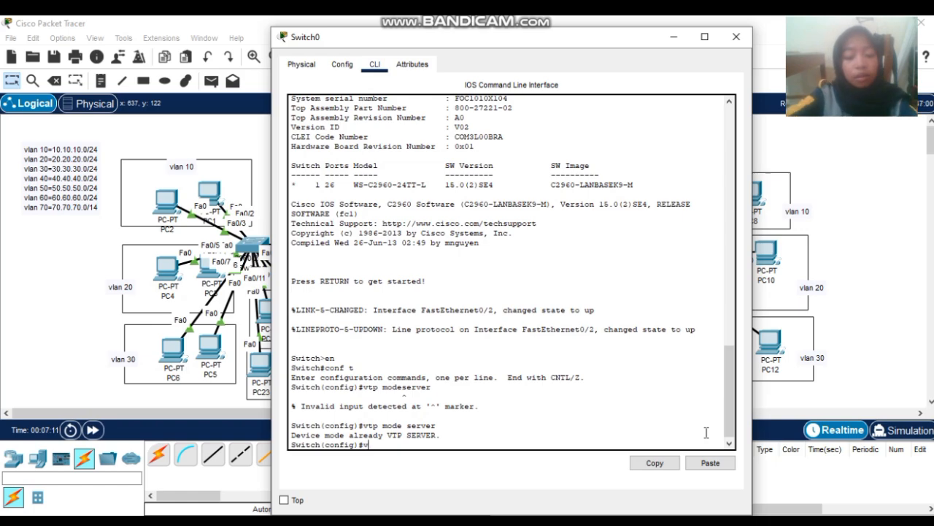
type("tp d")
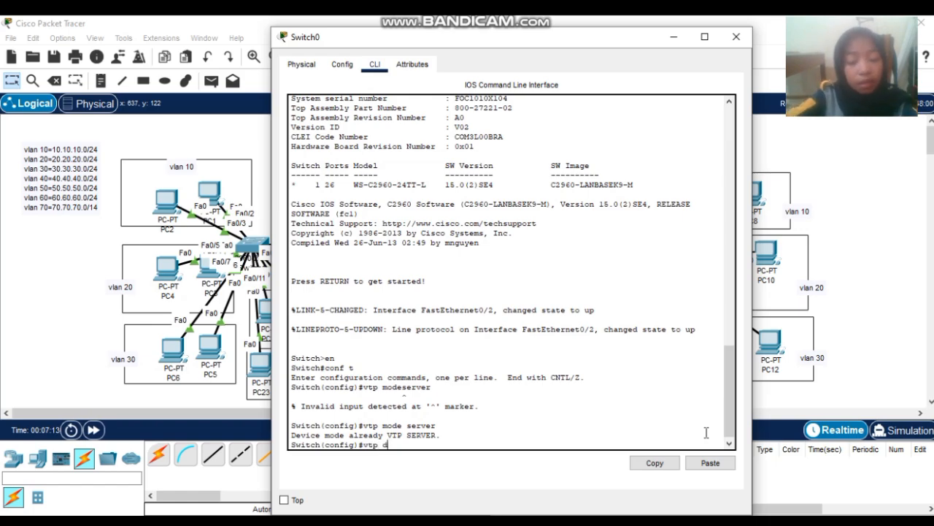
type("omain")
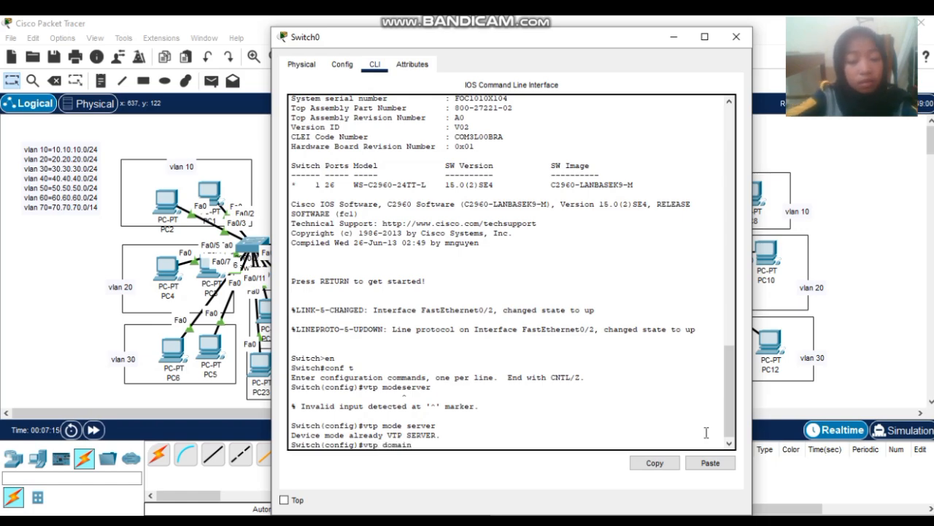
type(" sekol")
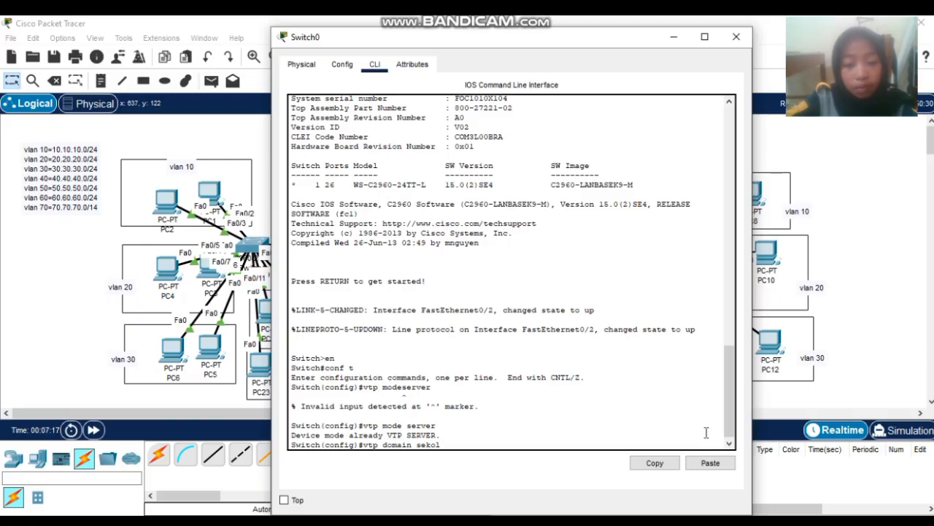
type("ahan.")
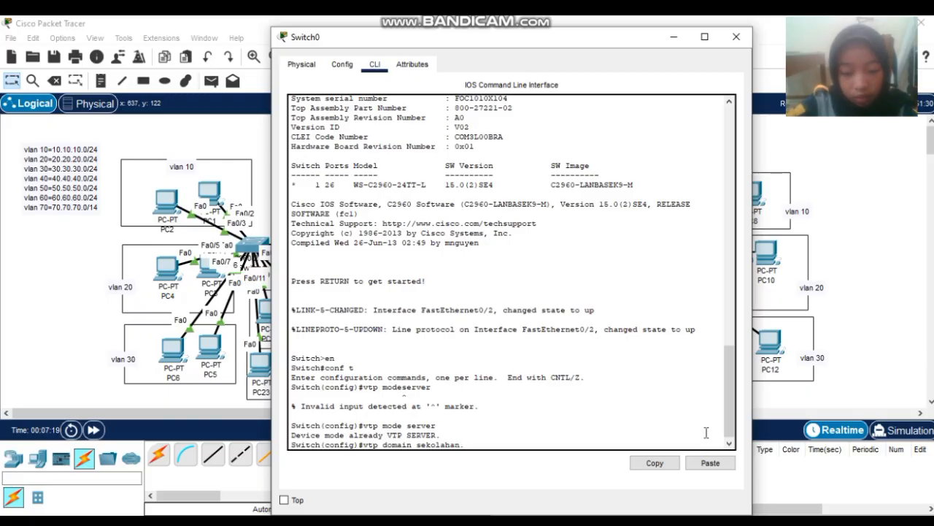
type("id.co")
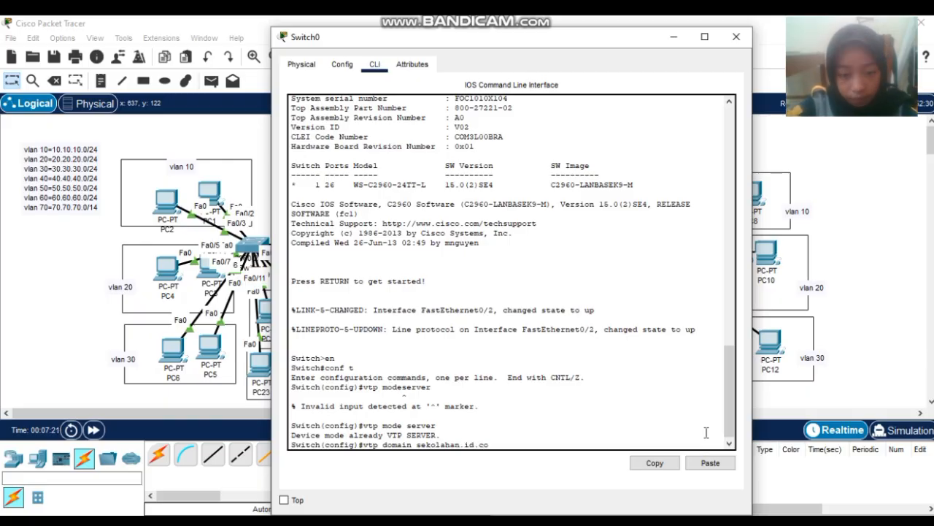
type("m")
key("Return")
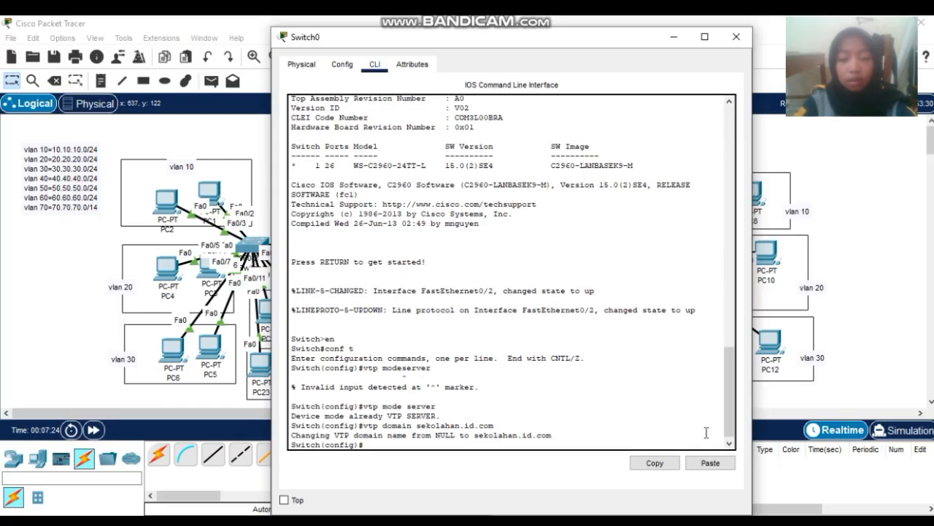
type("vt")
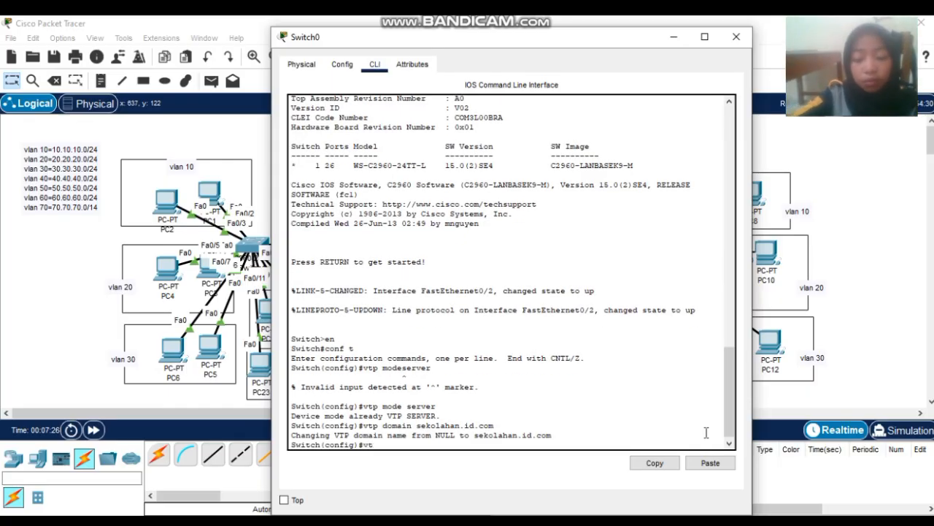
type("p passw")
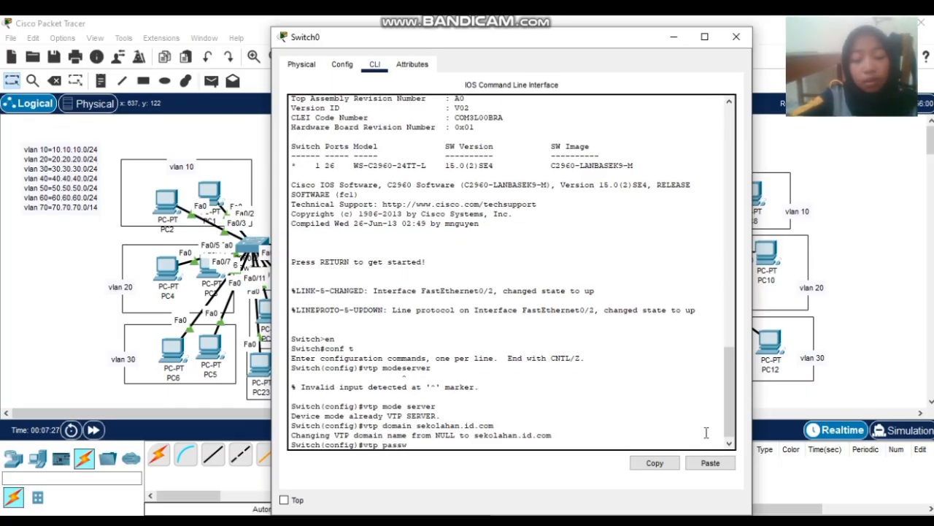
type("ord 123")
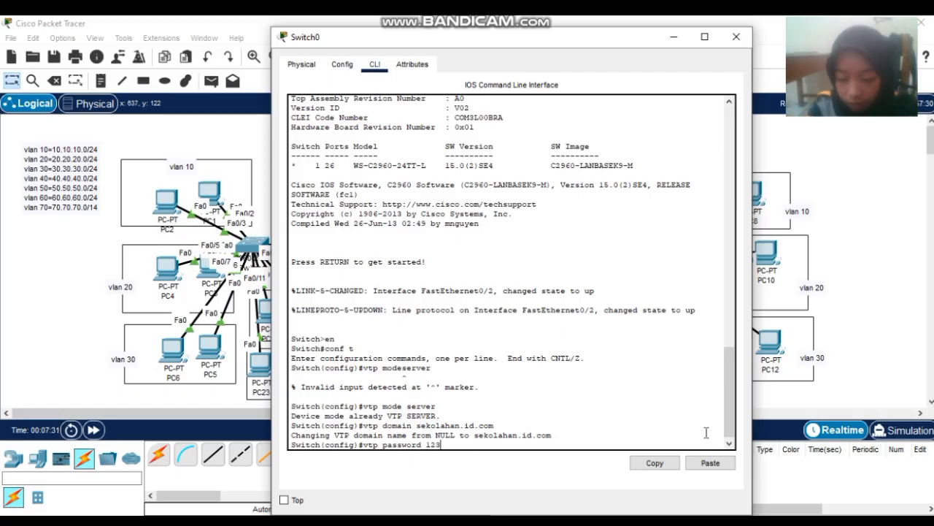
key("Return")
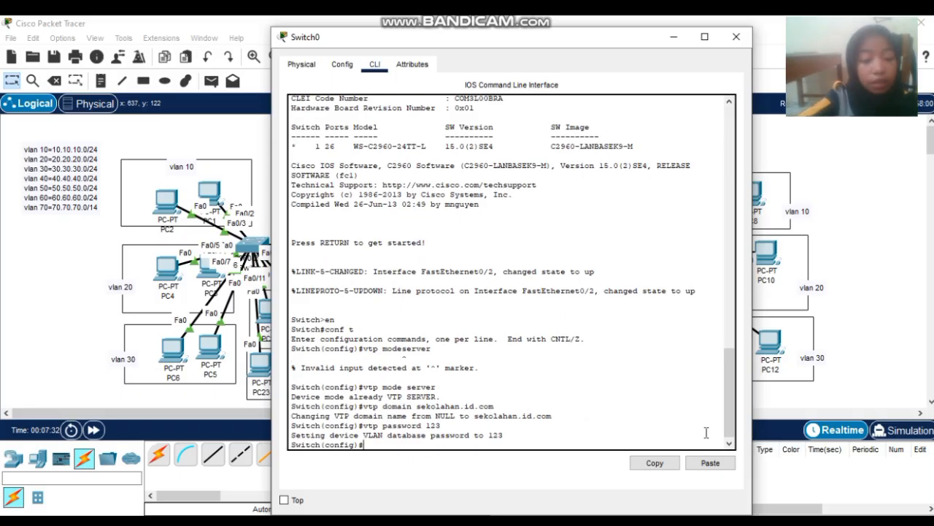
type("ex")
key("Return")
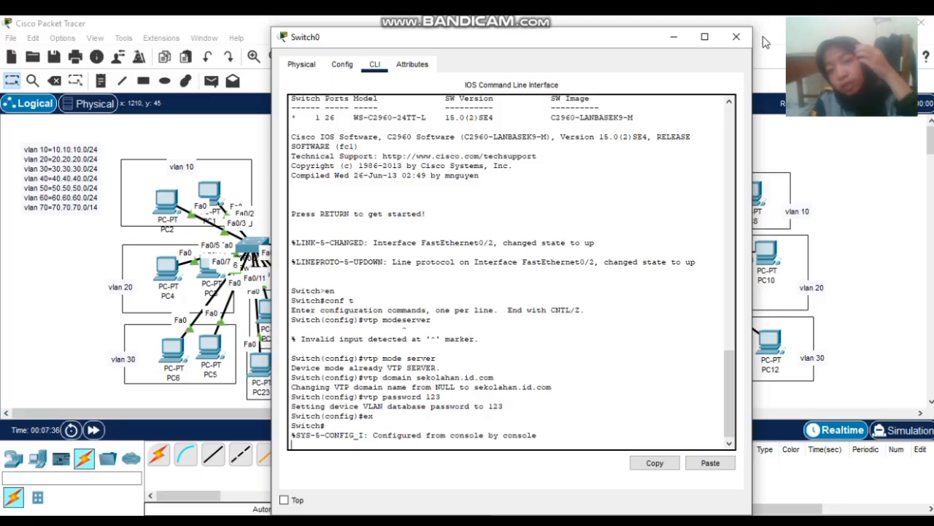
left_click(745, 40)
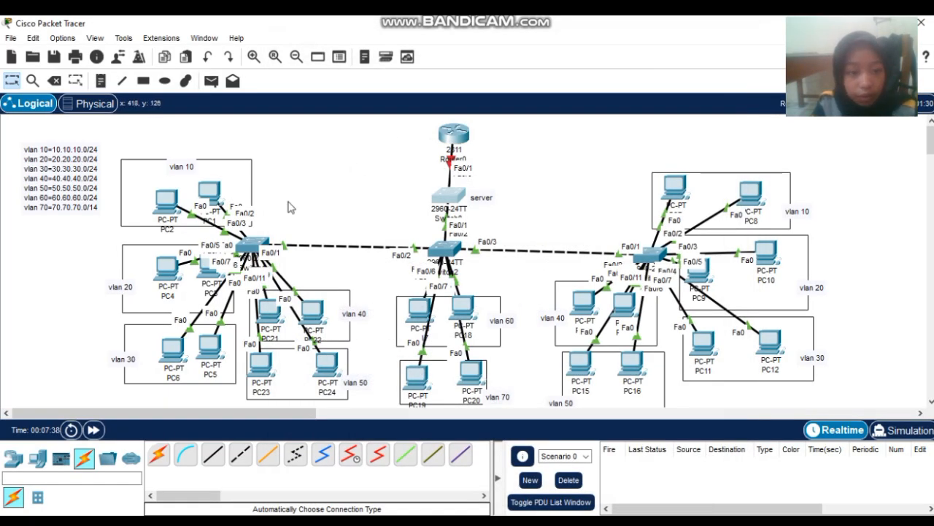
- Open Switch1's CLI and set it to VTP client mode from global configuration
left_click(252, 246)
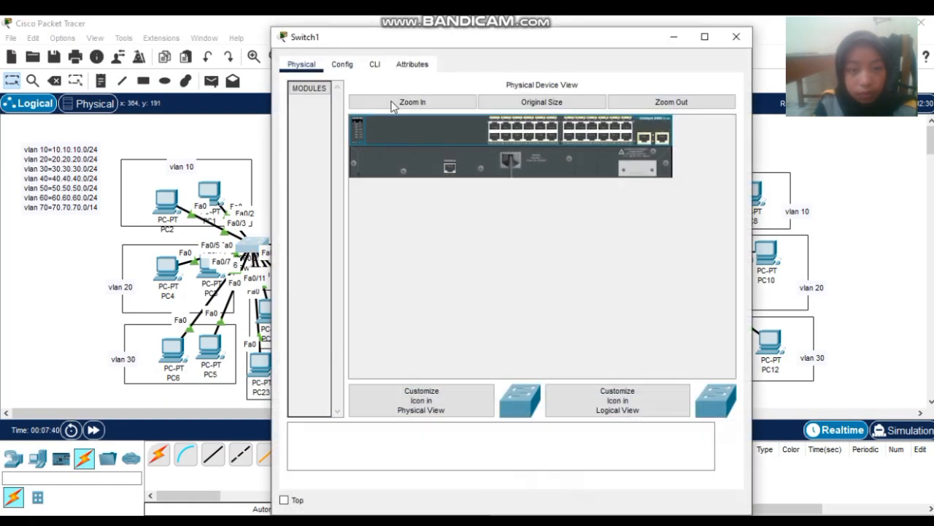
left_click(375, 66)
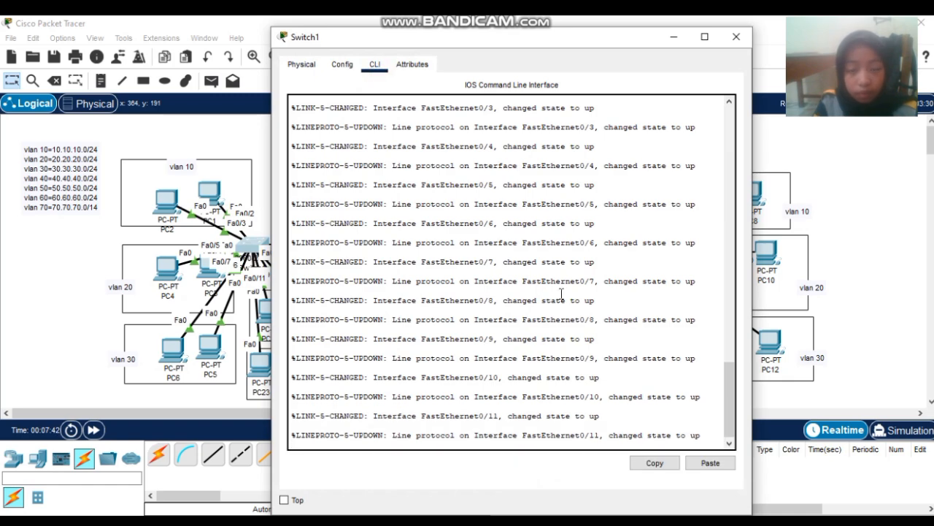
key("Return")
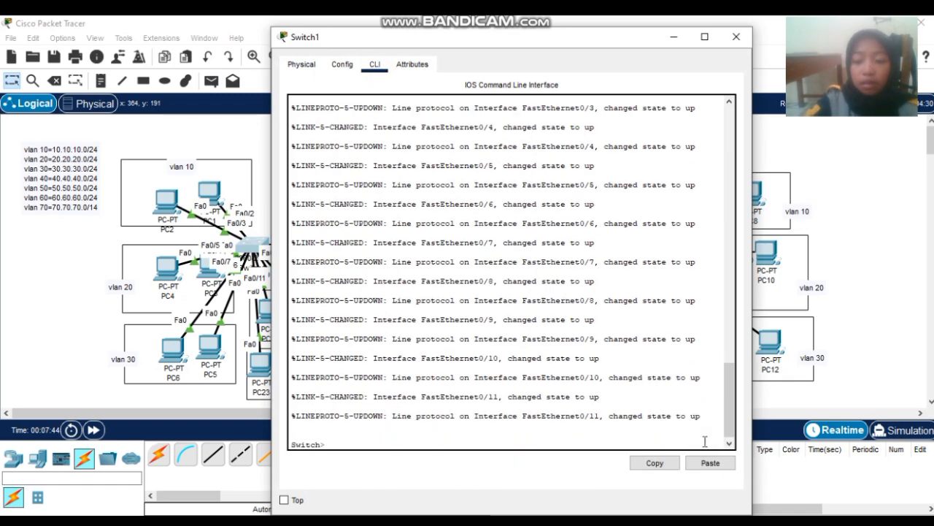
type("en")
key("Return")
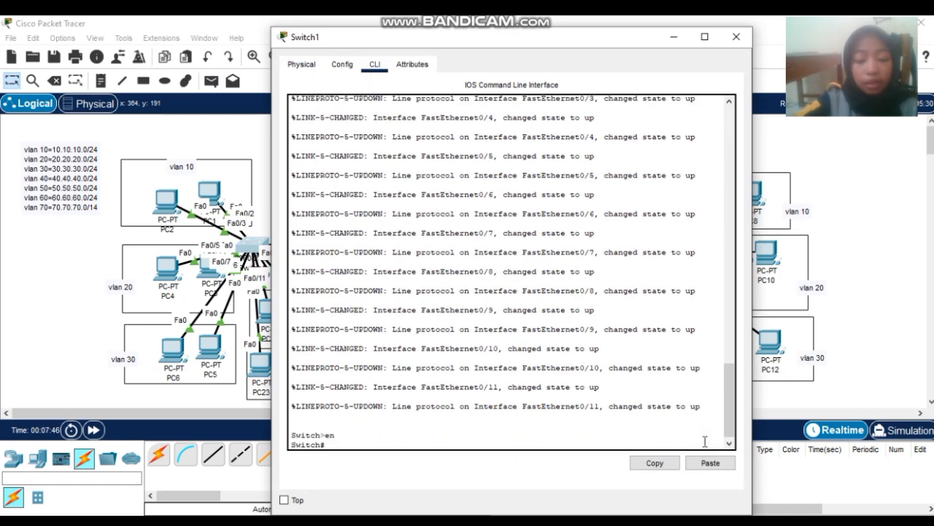
type("conf t")
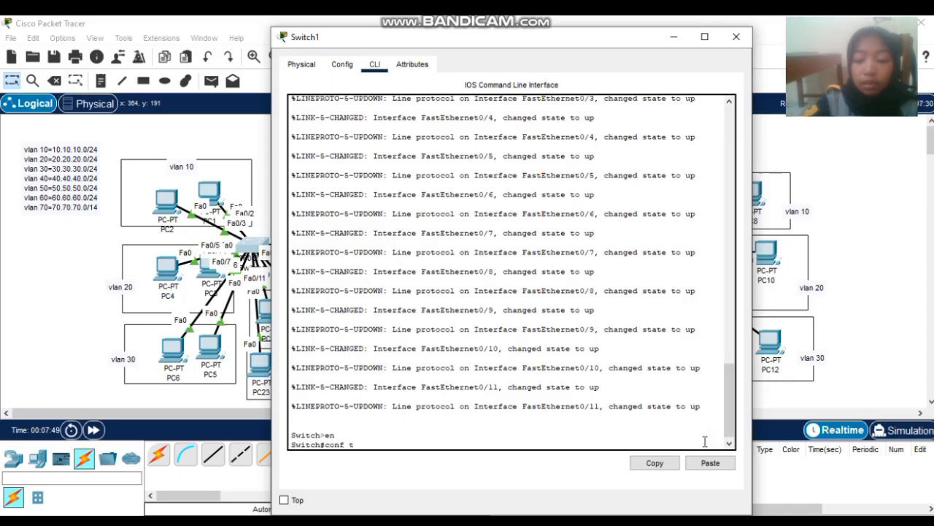
key("Return")
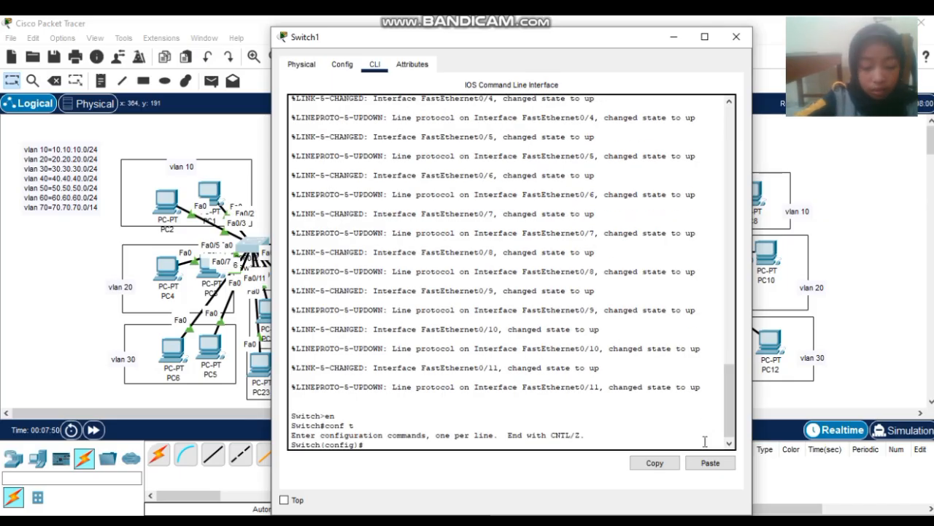
type("vtp mo")
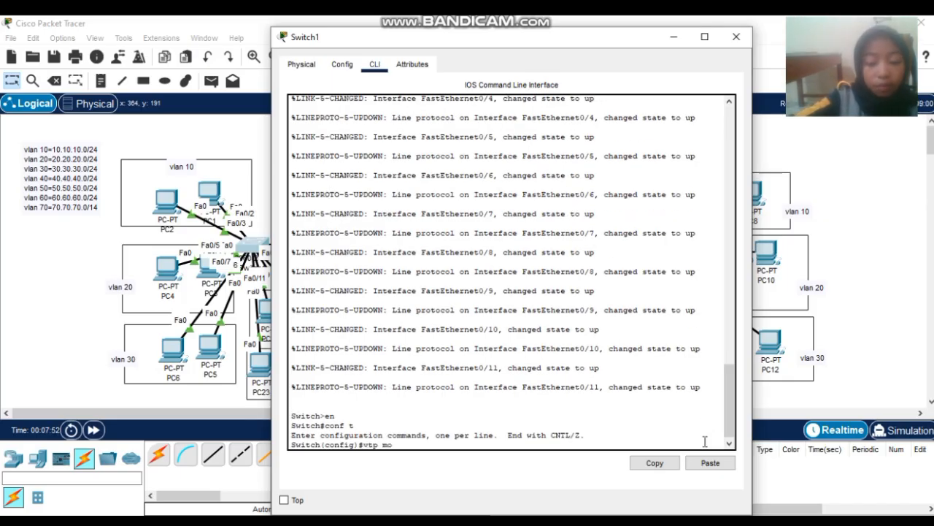
type("de c")
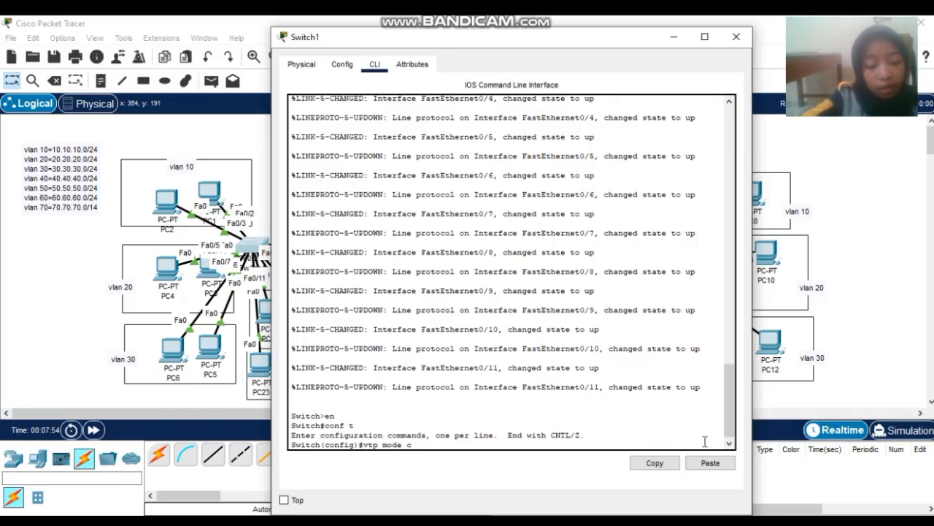
type("lien")
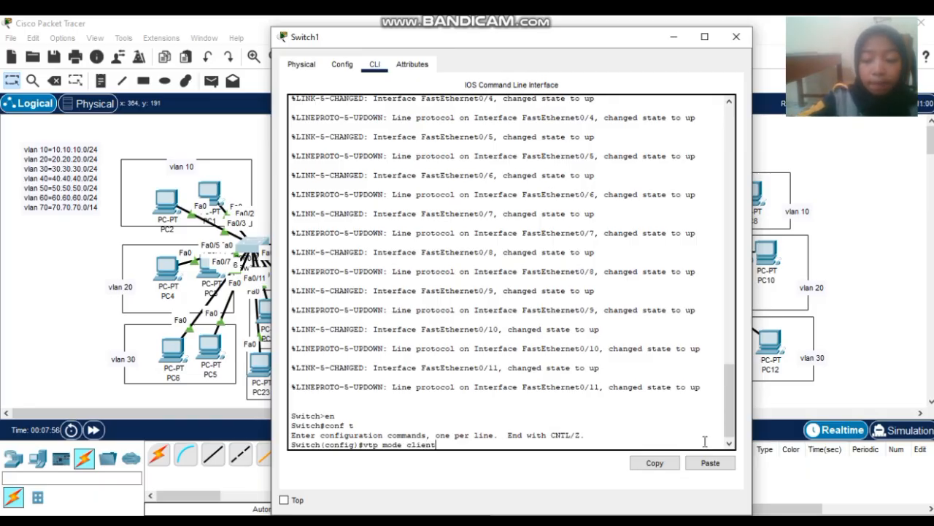
type("t")
key("Return")
- Set Switch1's VTP domain to sekolahan.id.com, fixing the typo, and apply the shared VTP password
type("v")
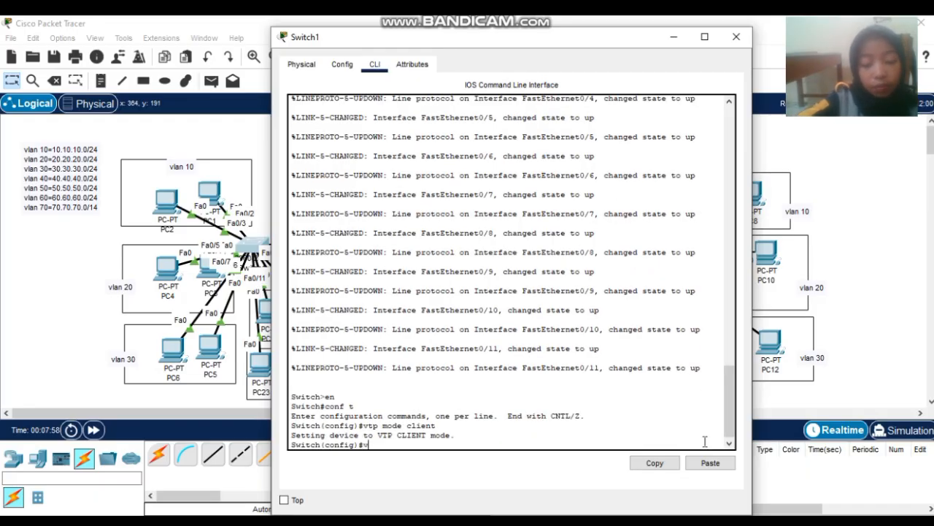
type("tp dom")
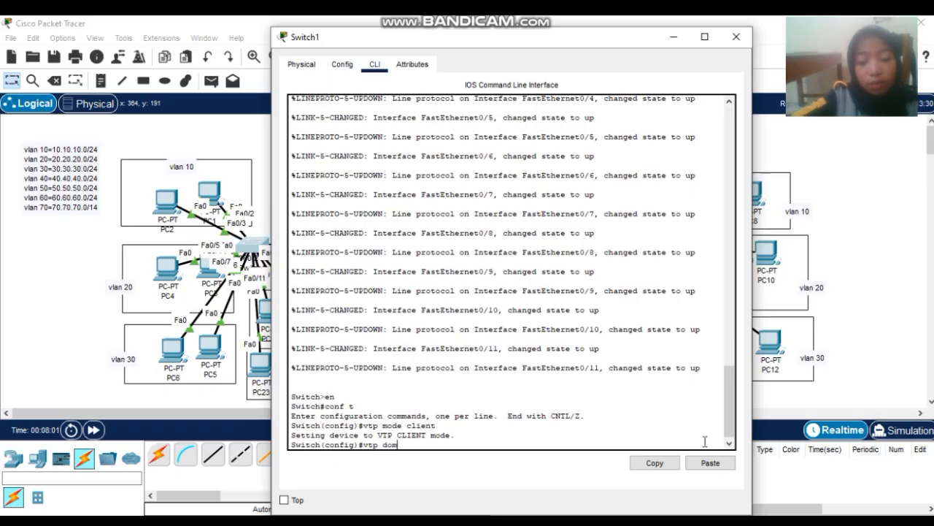
type("ain sekolahan")
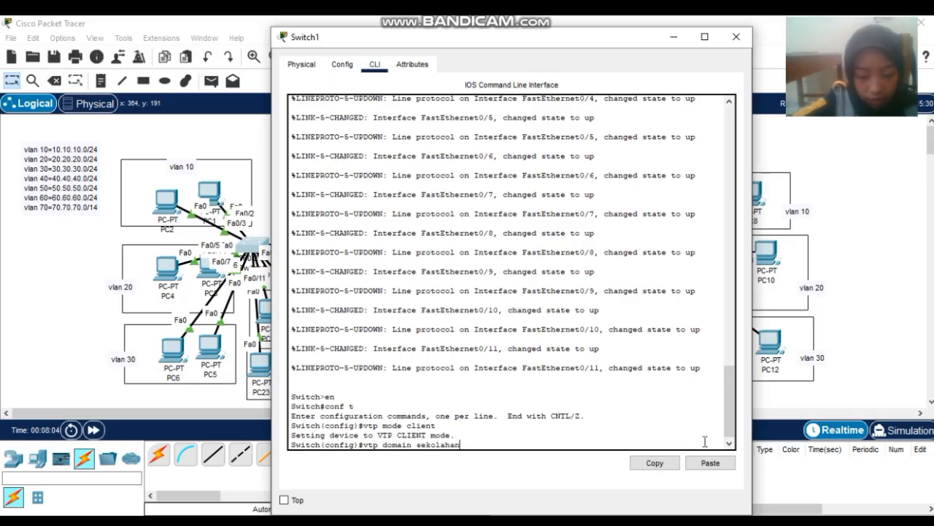
type(" id.com")
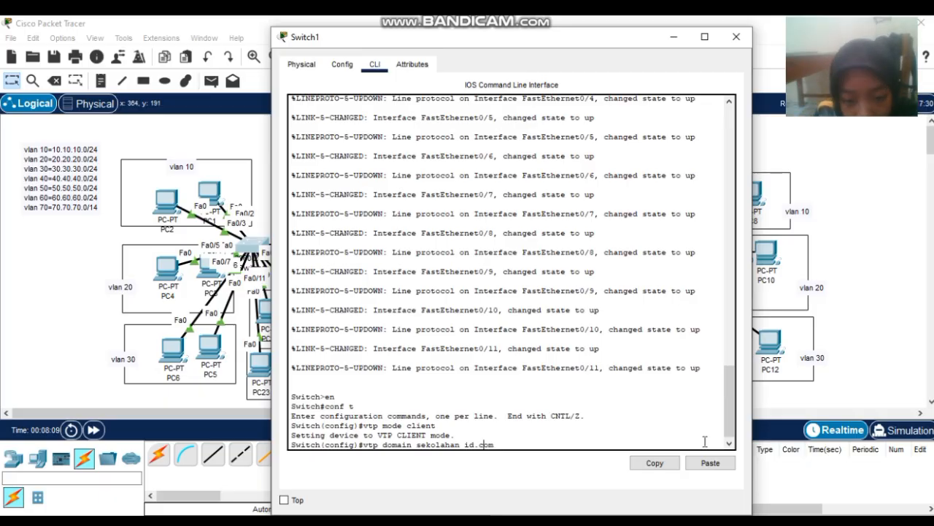
key("Left")
key("Left")
key("Left")
key("BackSpace")
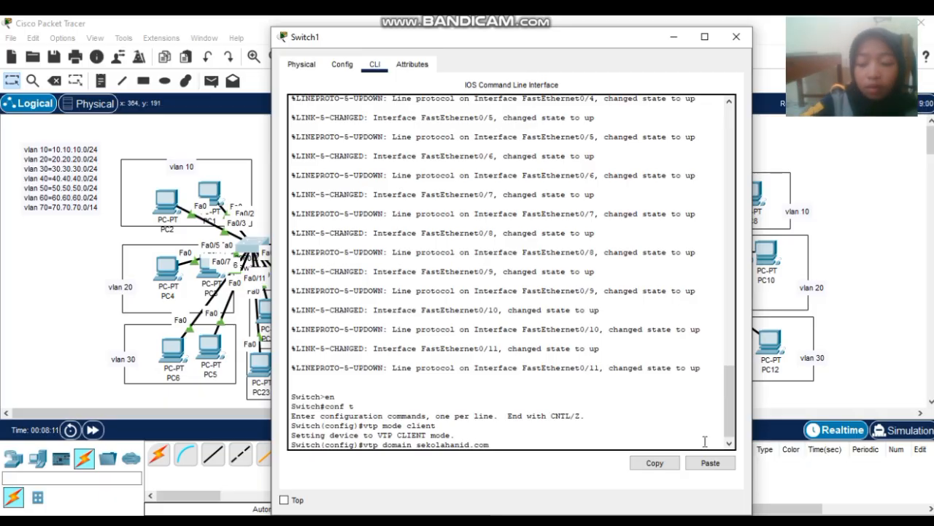
type(".")
key("Return")
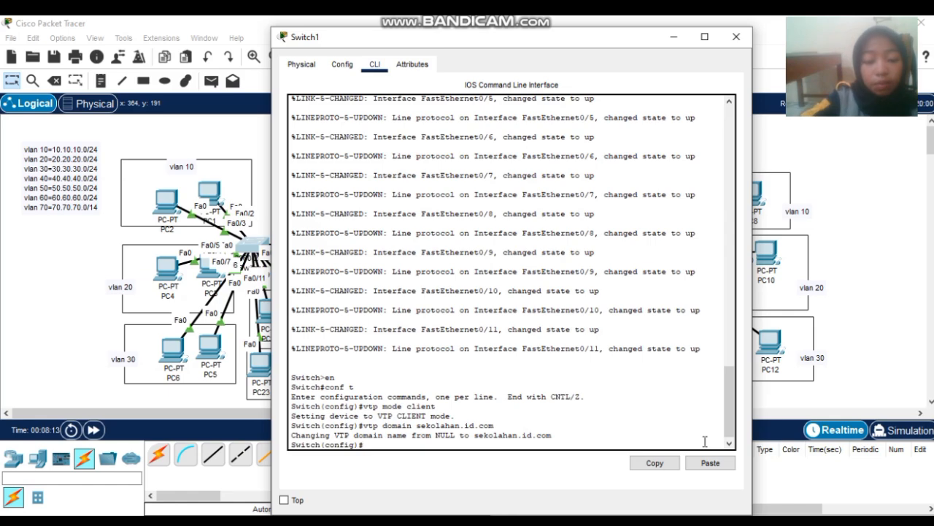
type("vtp pas")
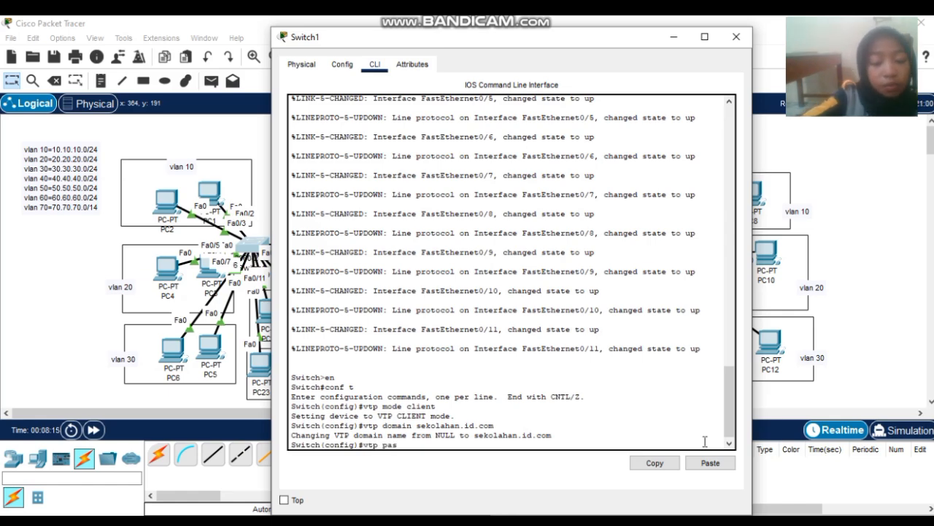
type("sword")
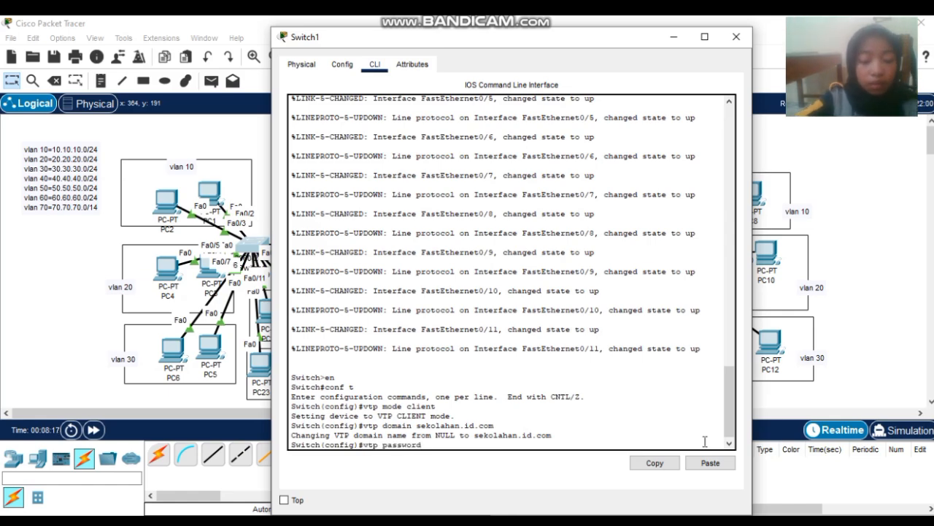
type(" 123")
key("Return")
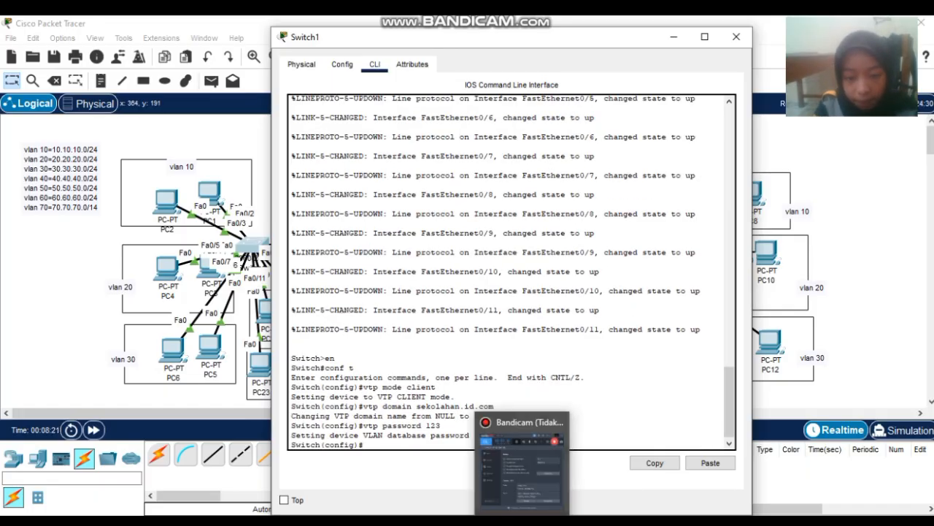
left_click(511, 438)
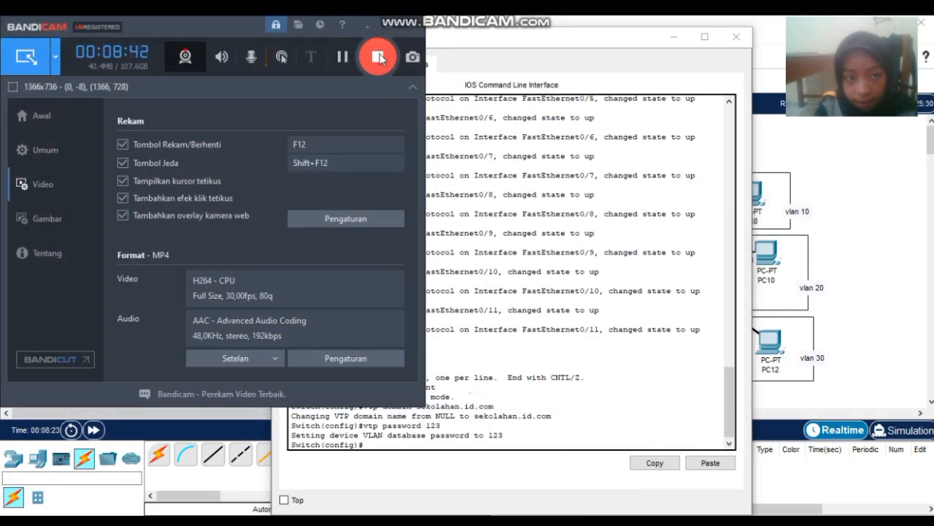
left_click(394, 30)
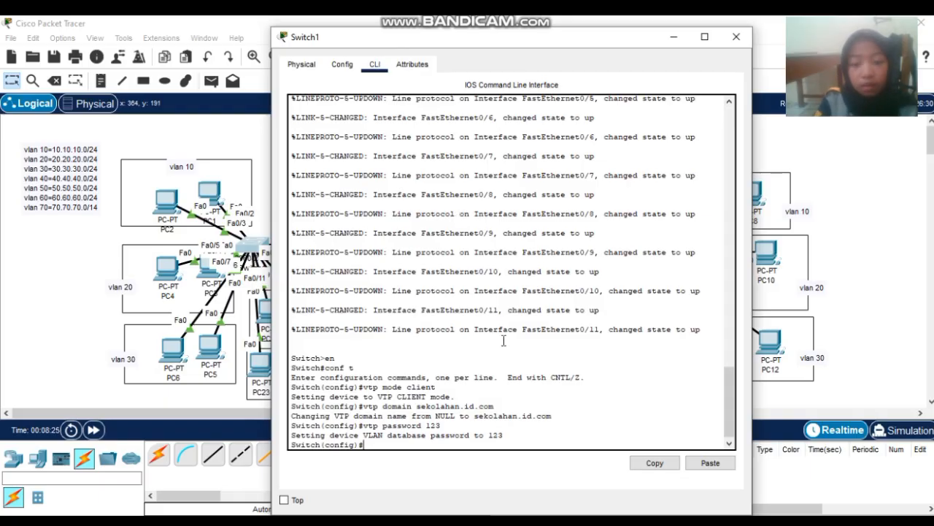
- Close Switch1, then open Switch2's CLI and make it a VTP client
left_click(735, 37)
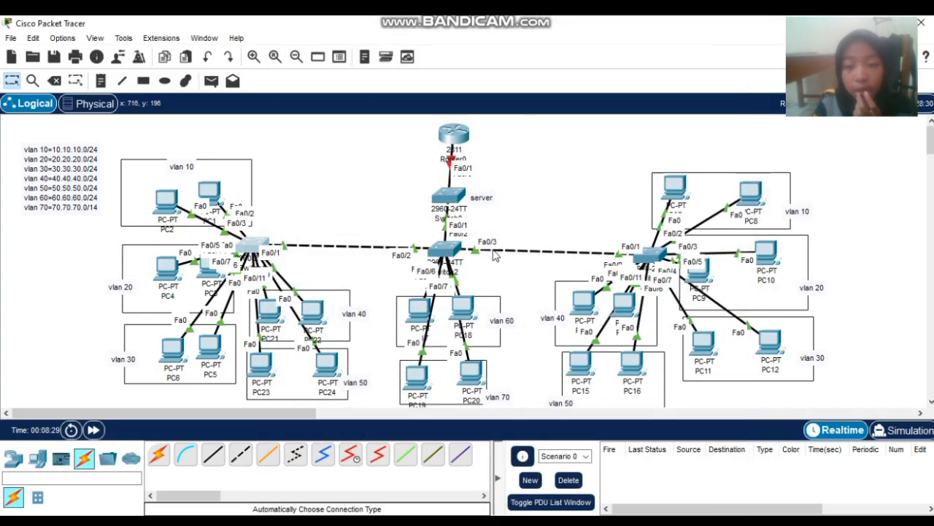
left_click(442, 251)
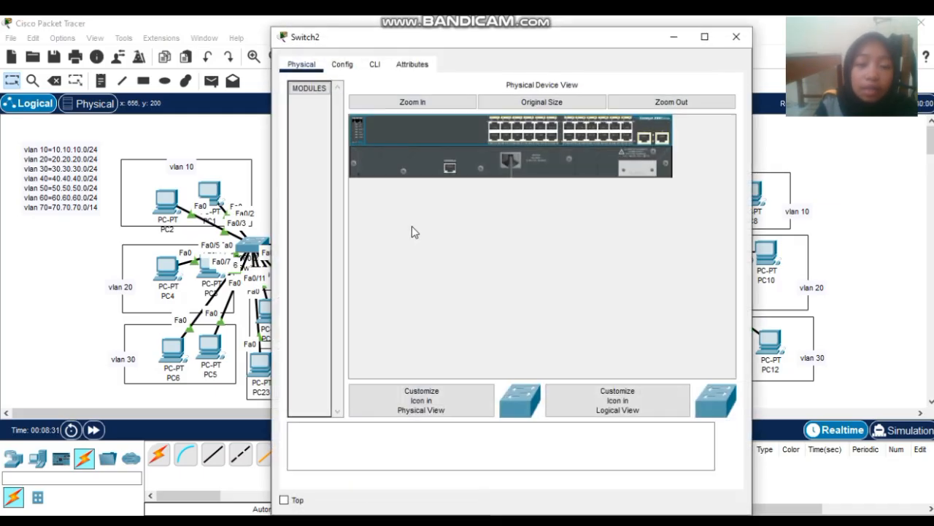
left_click(375, 65)
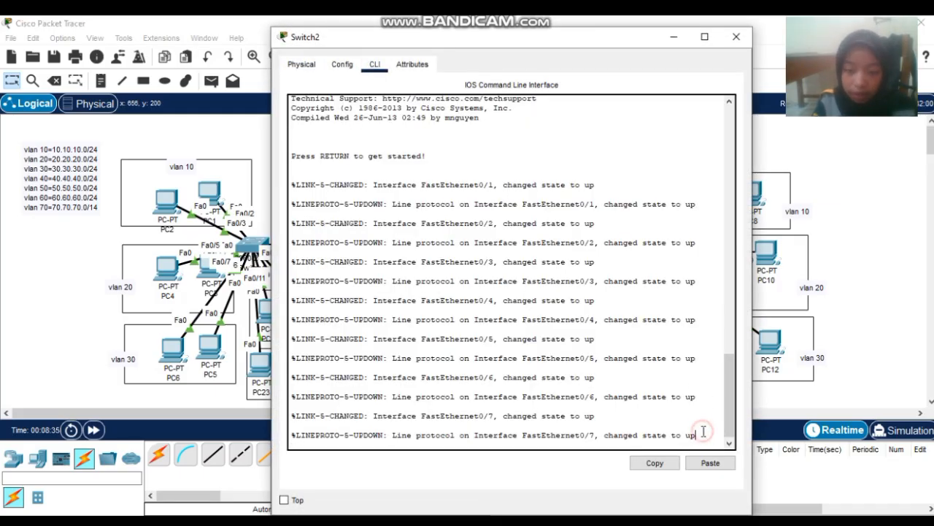
key("Return")
type("en")
key("Return")
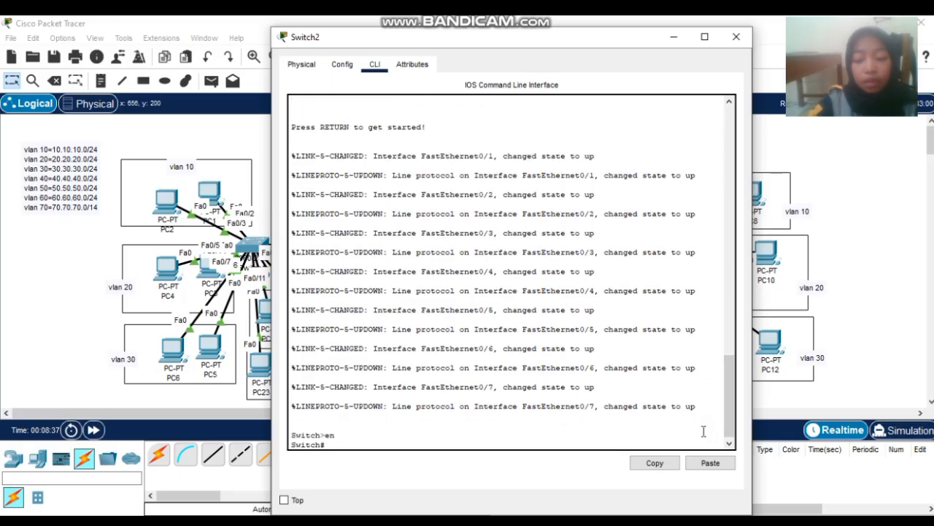
type("conf t")
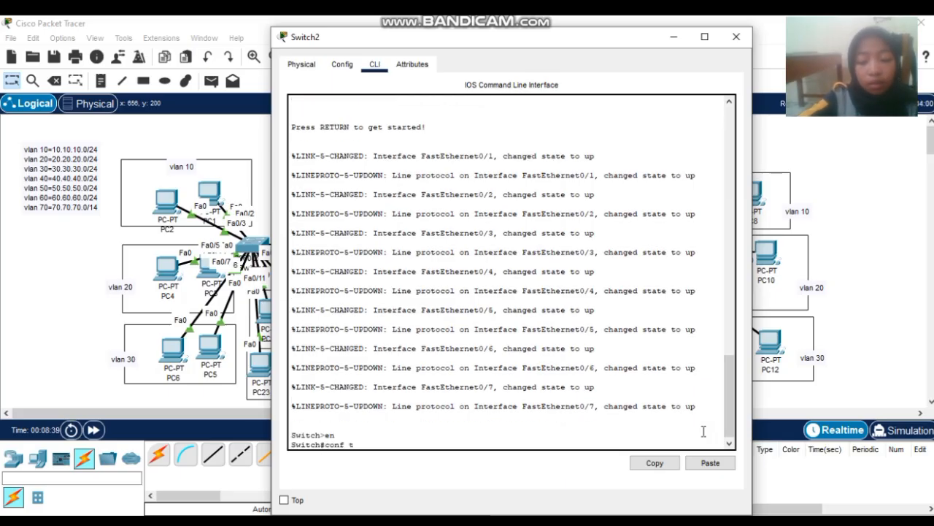
key("Return")
type("vtp")
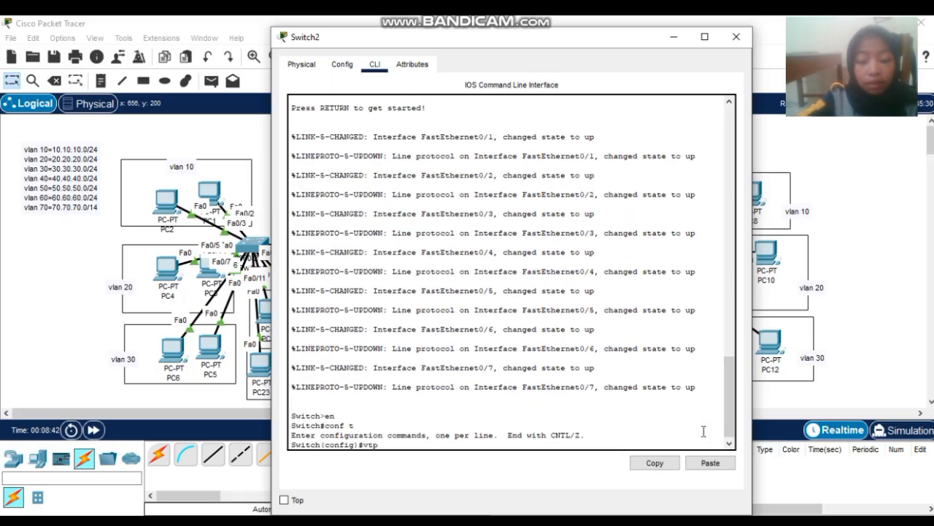
type(" mode client")
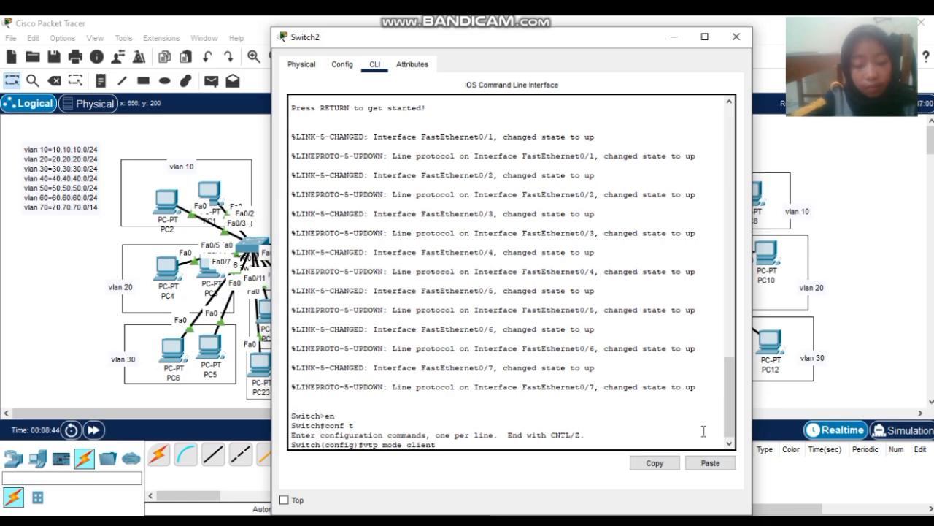
key("Return")
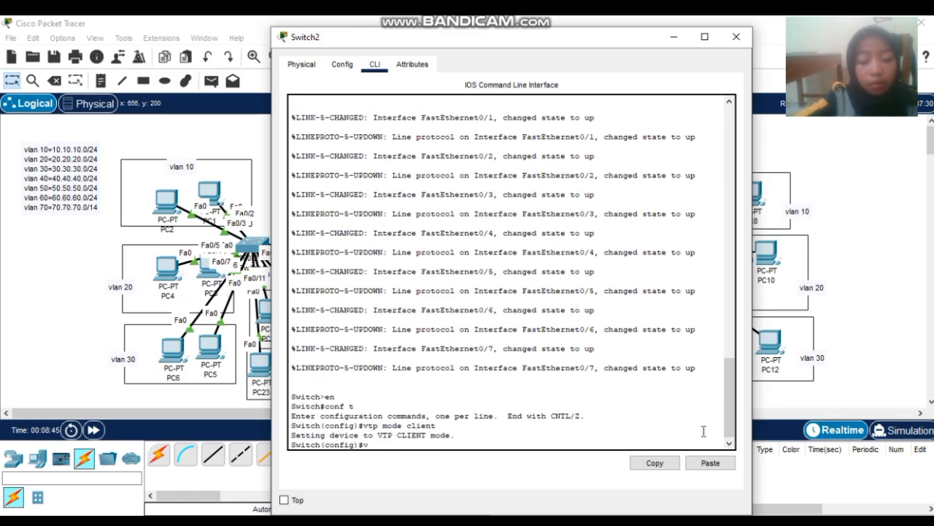
- Give Switch2 VTP domain sekolahan.id.com and the shared VTP password, then close its window
type("vtp do")
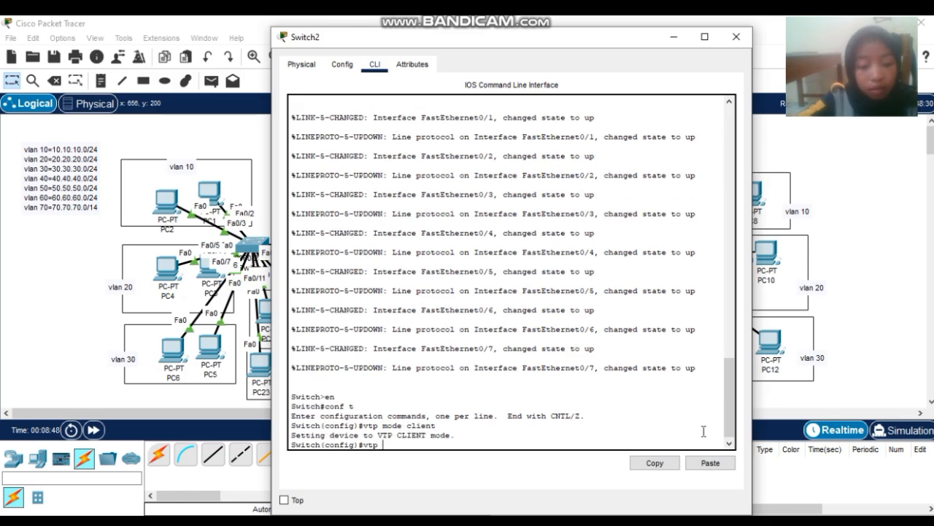
type("main se")
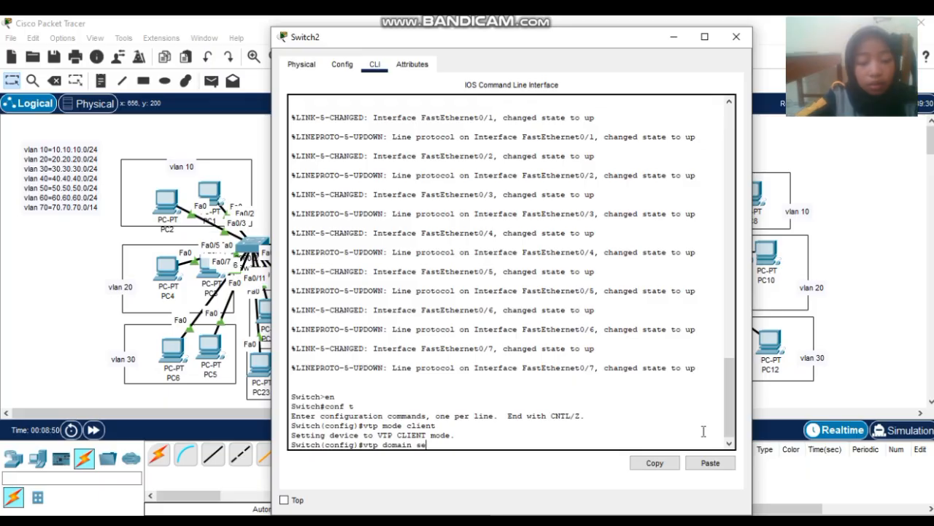
type("kolahan")
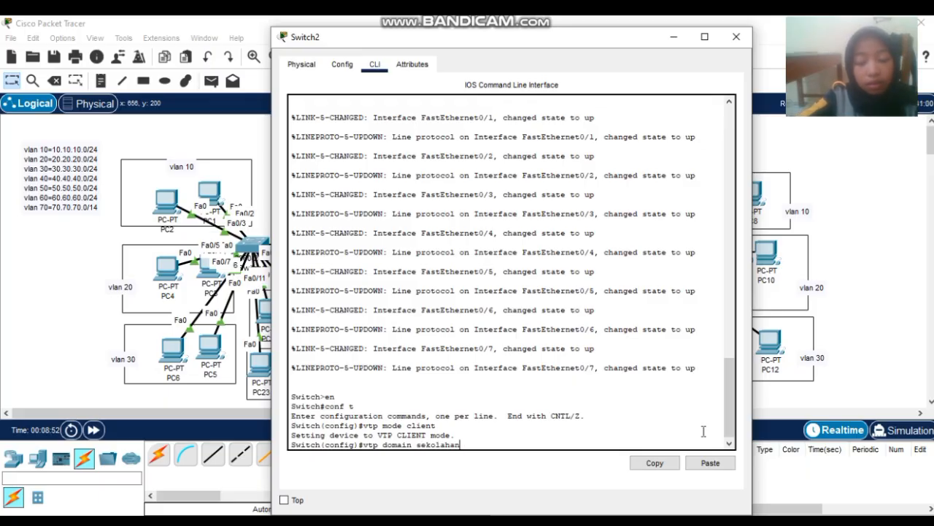
type(".id.")
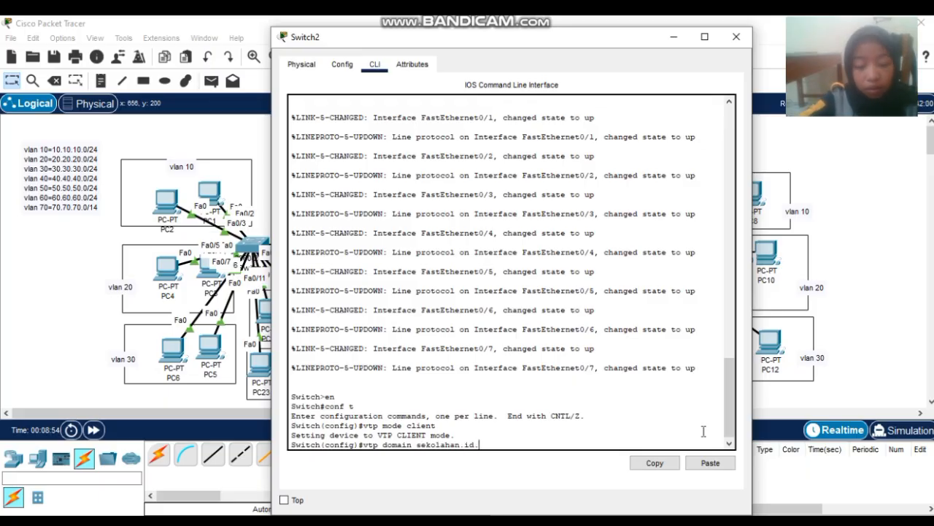
type("com")
key("Return")
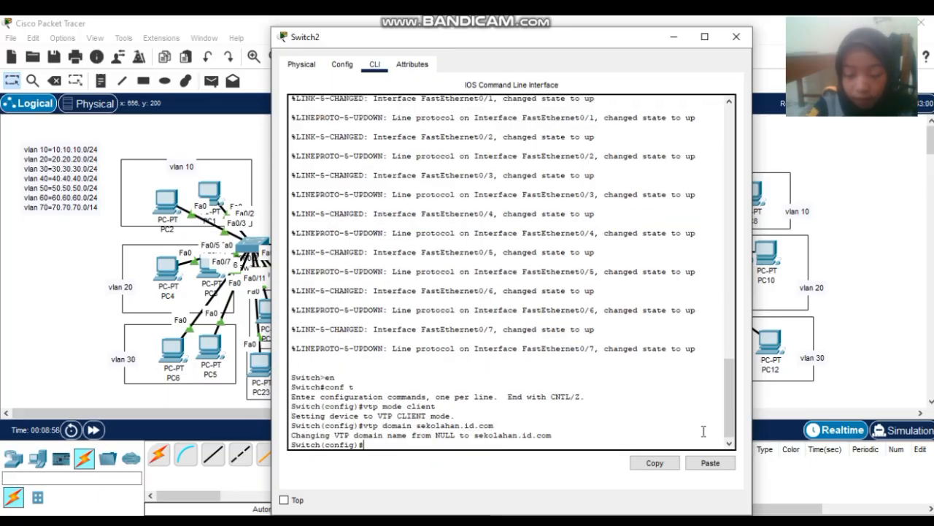
type("vtp p")
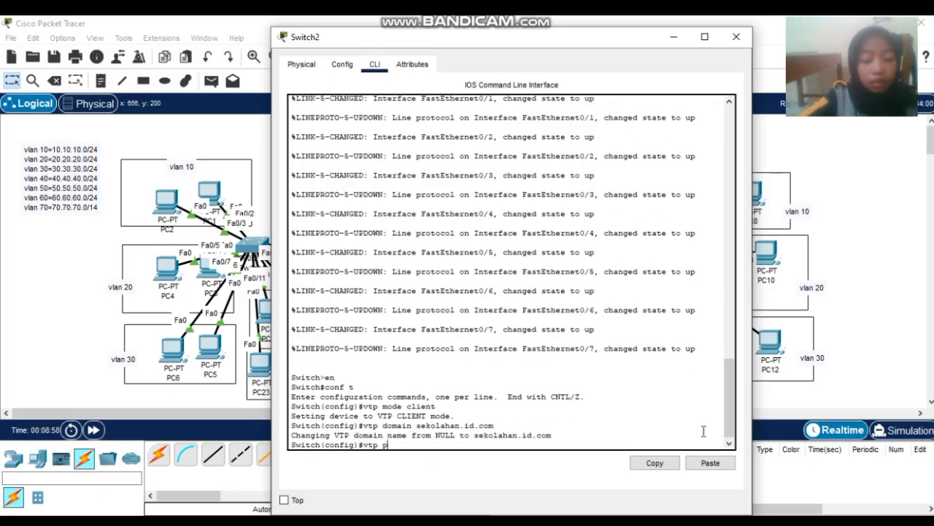
type("asswor")
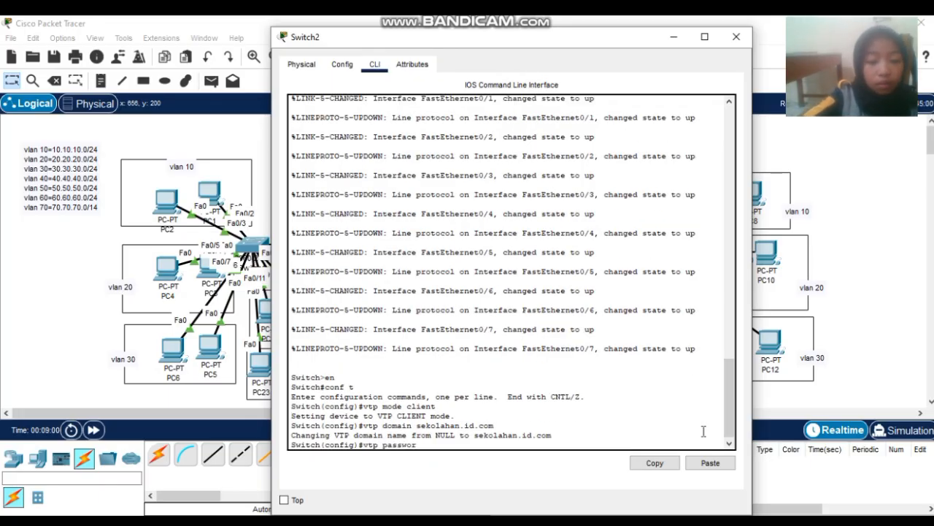
type("d 123")
key("Return")
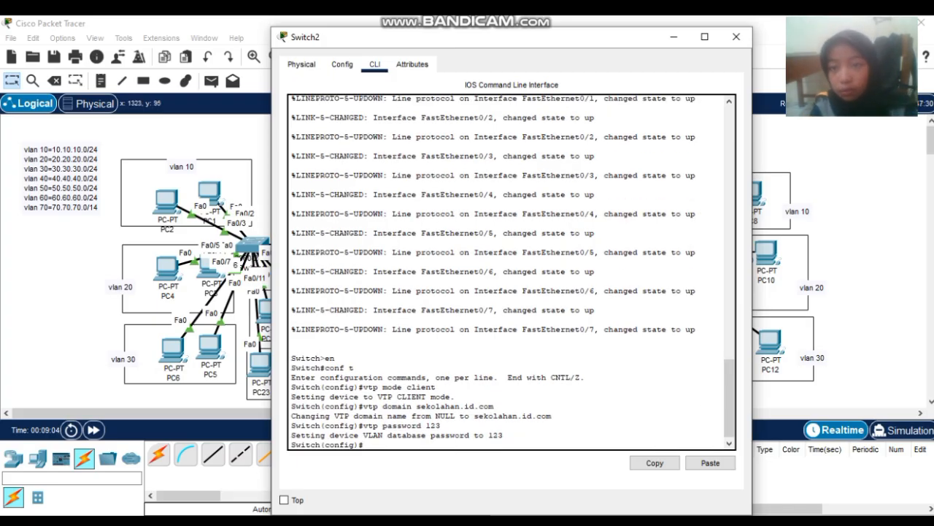
left_click(736, 37)
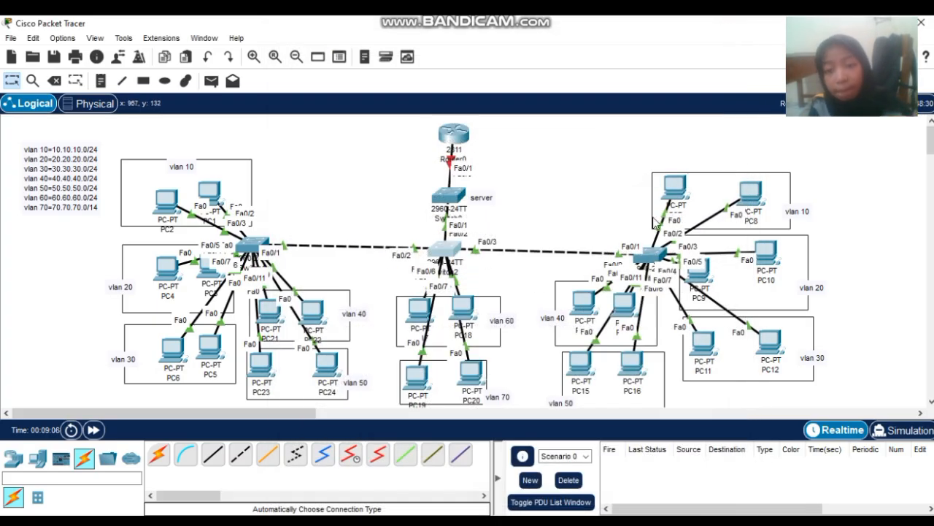
- Open Switch3's CLI and set it to VTP client mode from global configuration
left_click(649, 253)
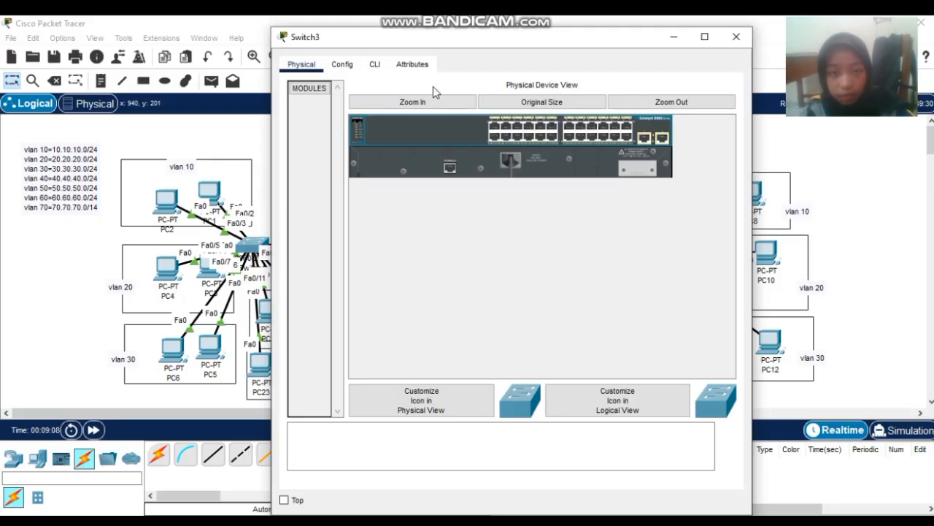
left_click(374, 65)
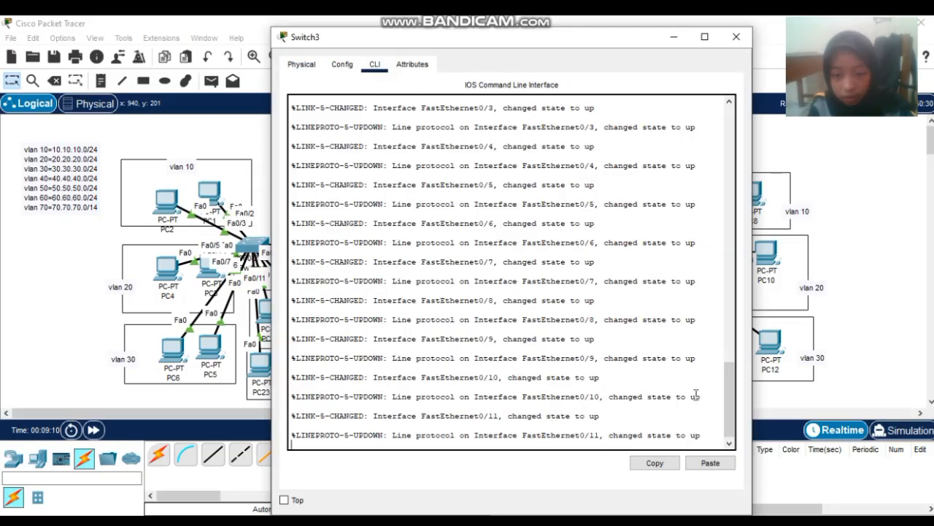
key("Return")
type("e")
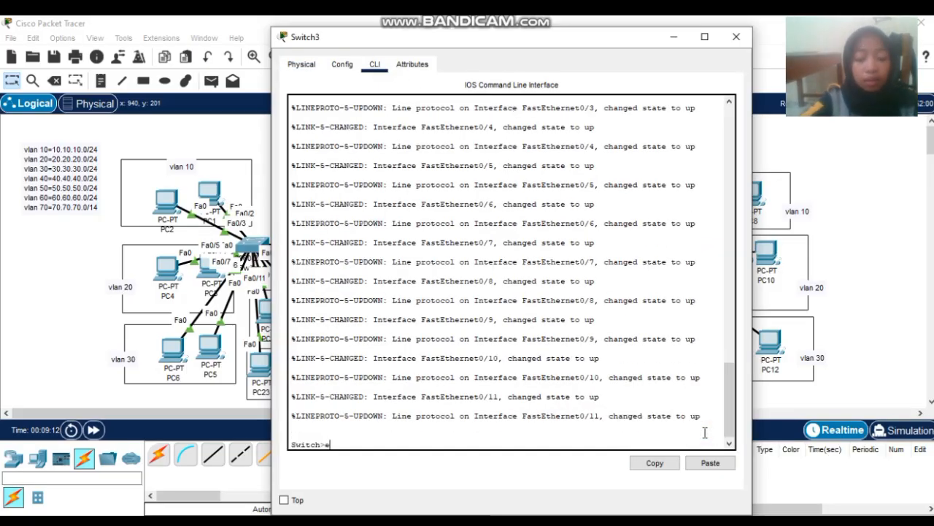
type("n")
key("Return")
type("conf ")
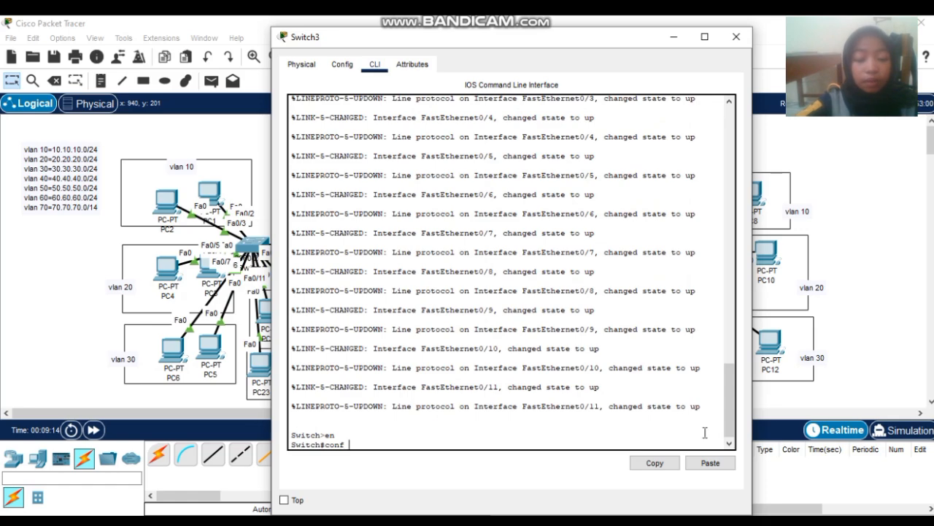
type("t")
key("Return")
type("vt")
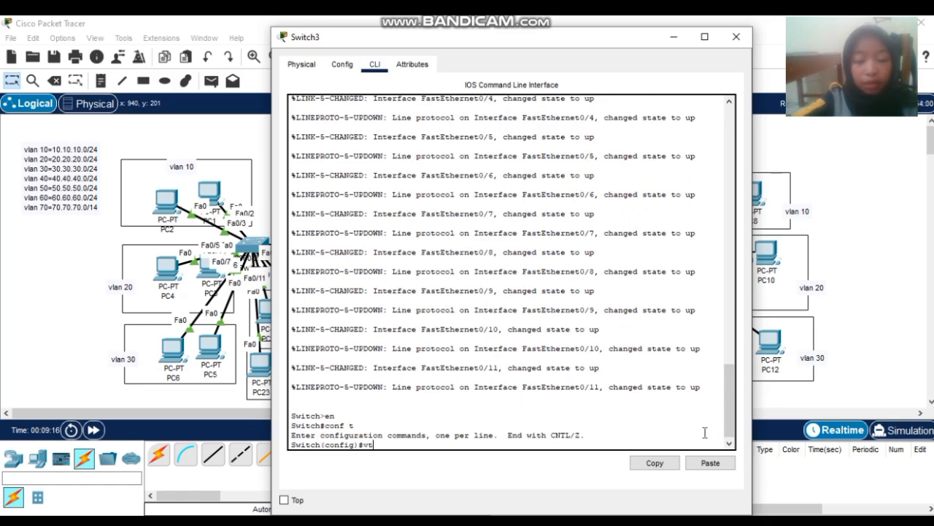
type("p mod")
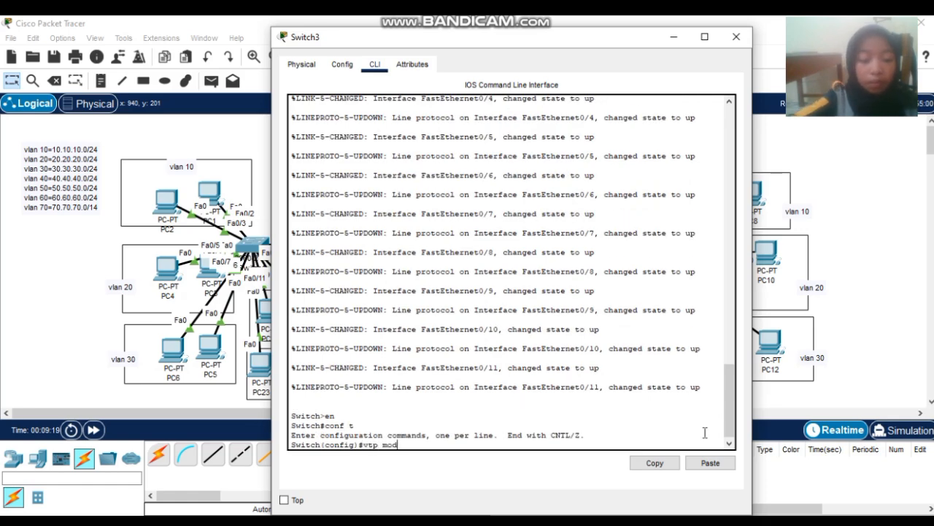
type("e cli")
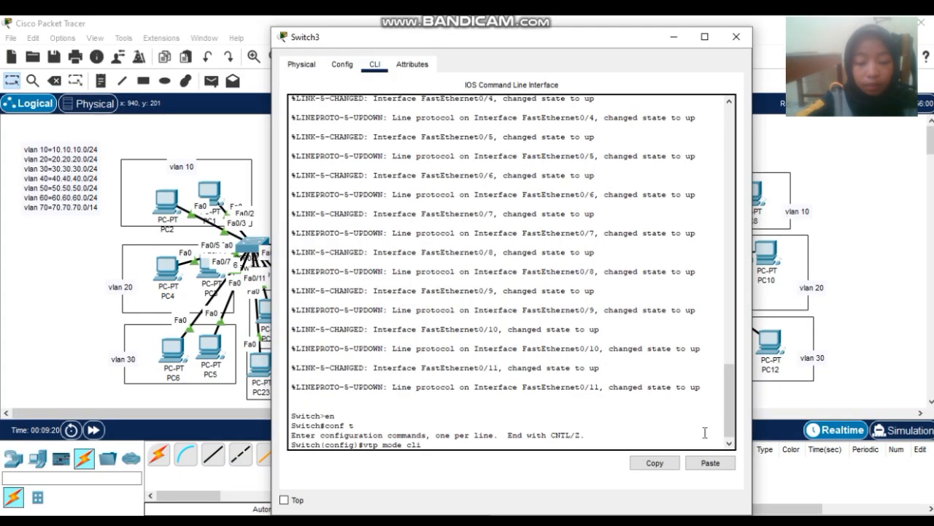
type("ent")
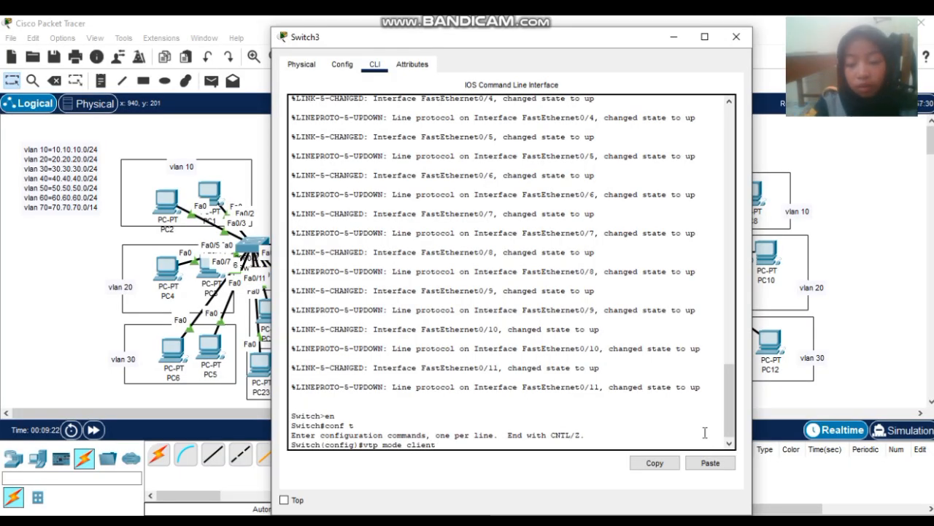
key("Return")
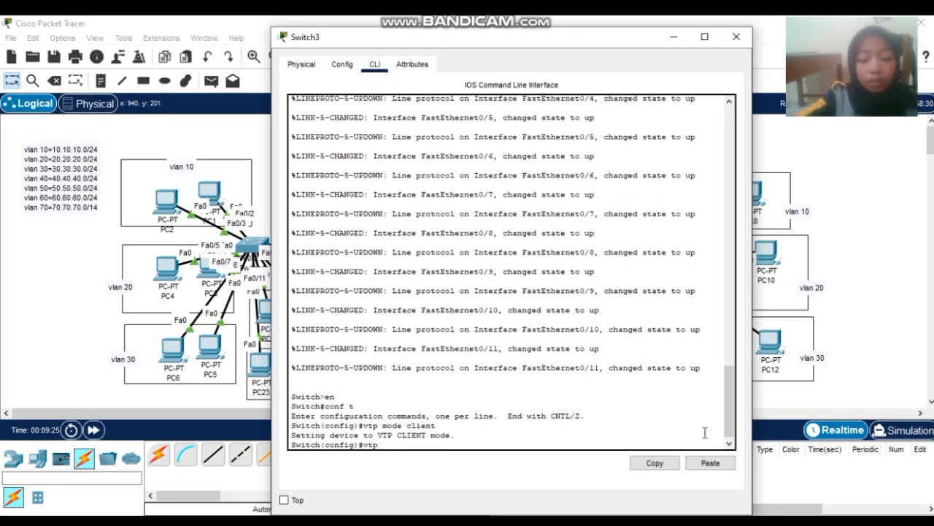
- Give Switch3 VTP domain sekolahan.id.com and the shared VTP password, then exit configuration mode
type("vtp domain")
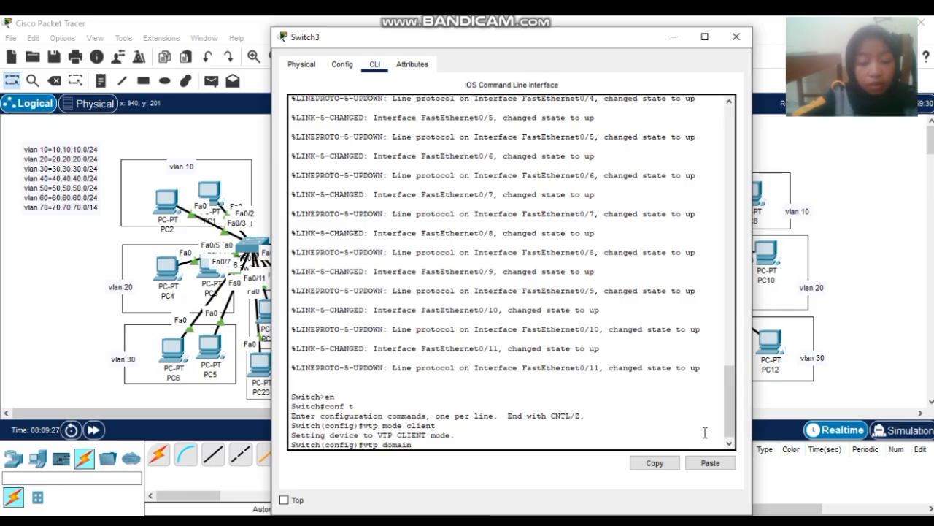
type(" sek")
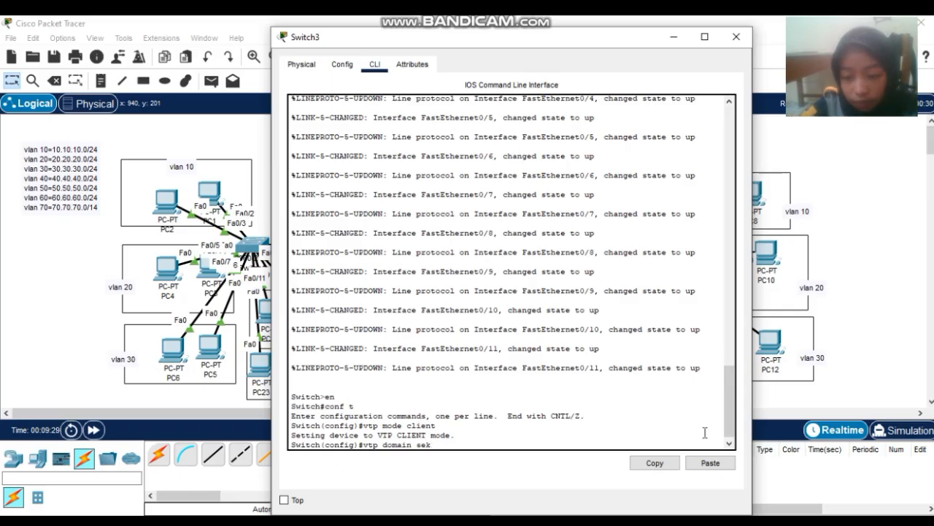
type("lolahan")
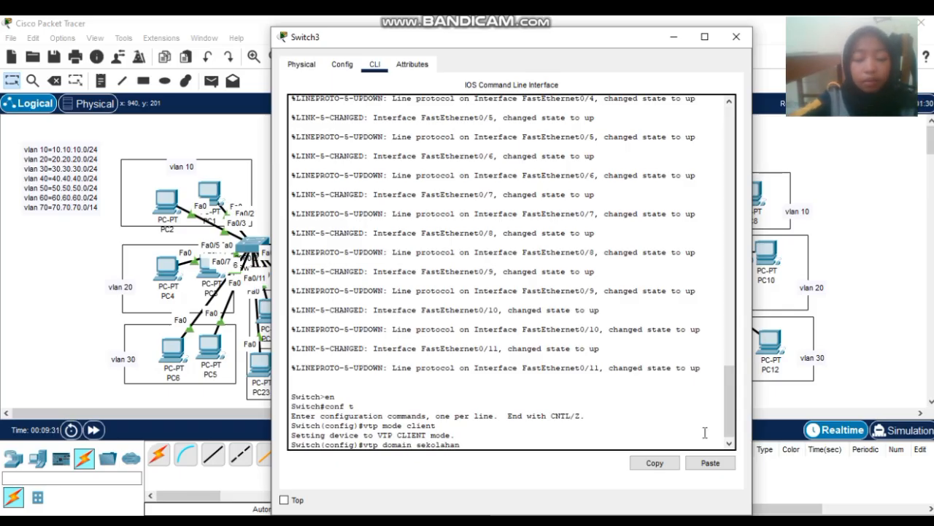
type(".id.com")
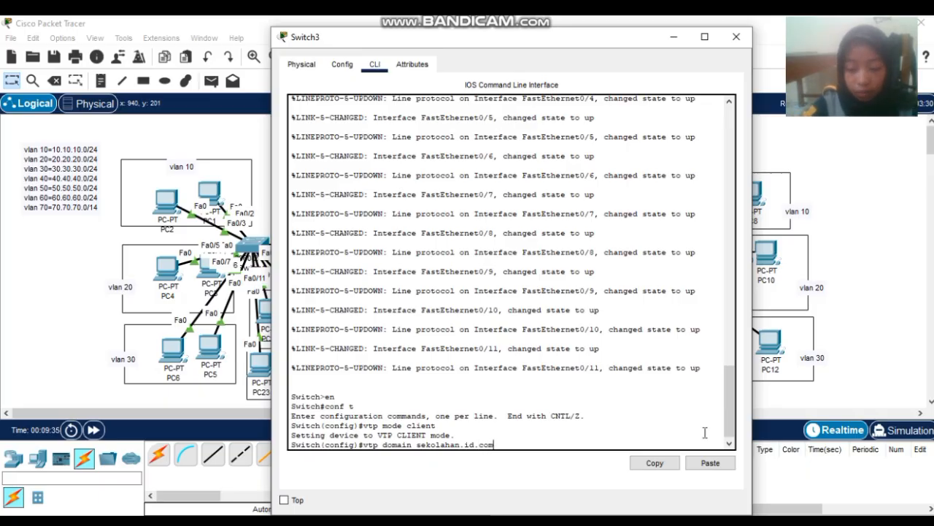
key("Return")
type("vtp p")
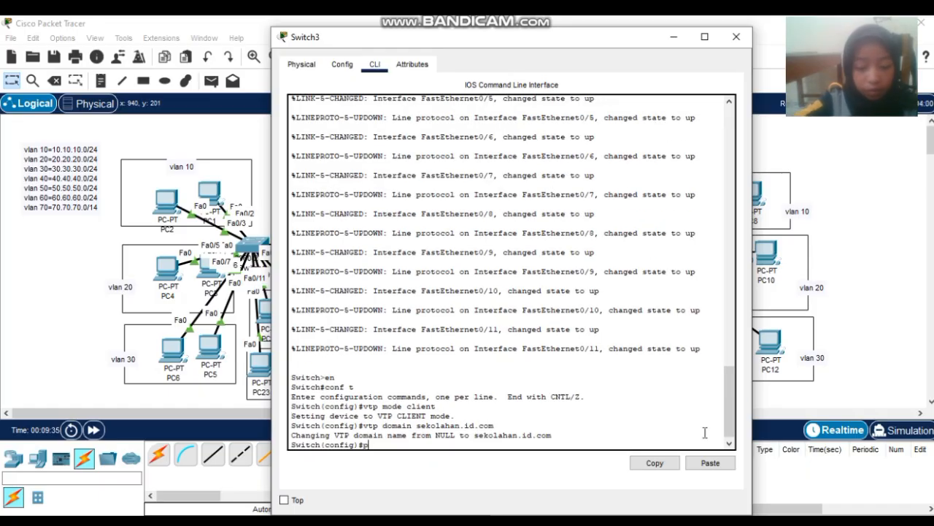
type("a")
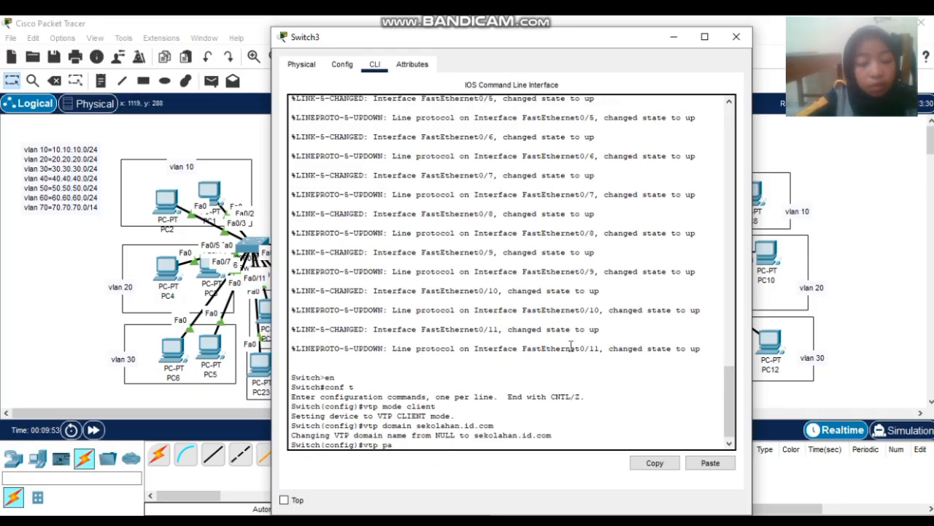
type("ssword")
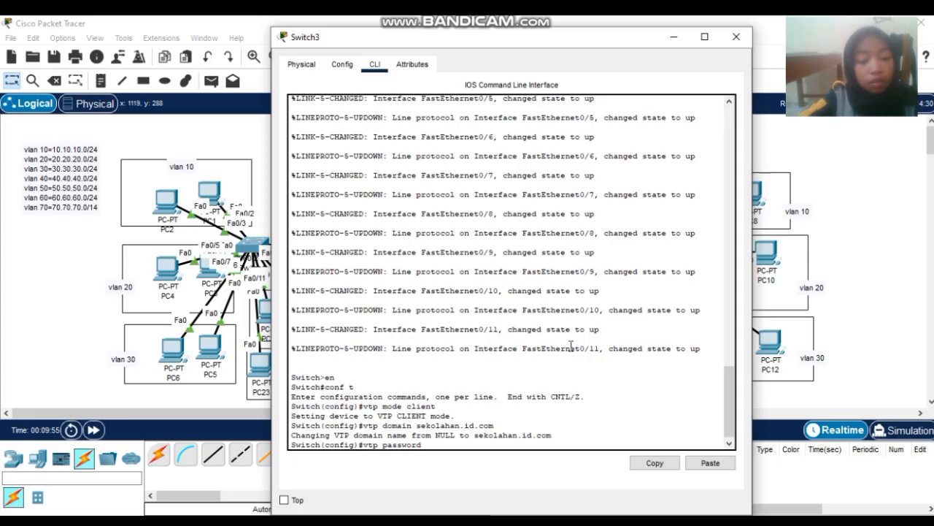
type(" 123")
key("Return")
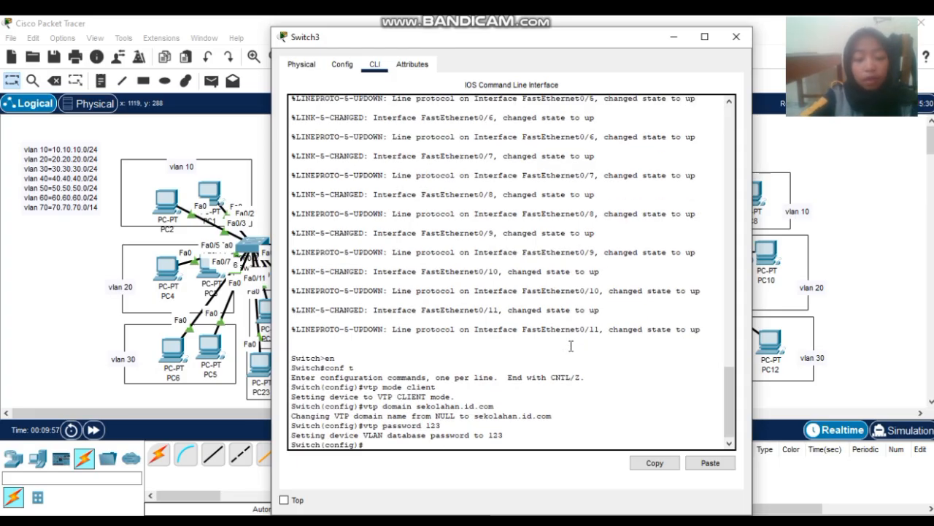
type("ex")
key("Return")
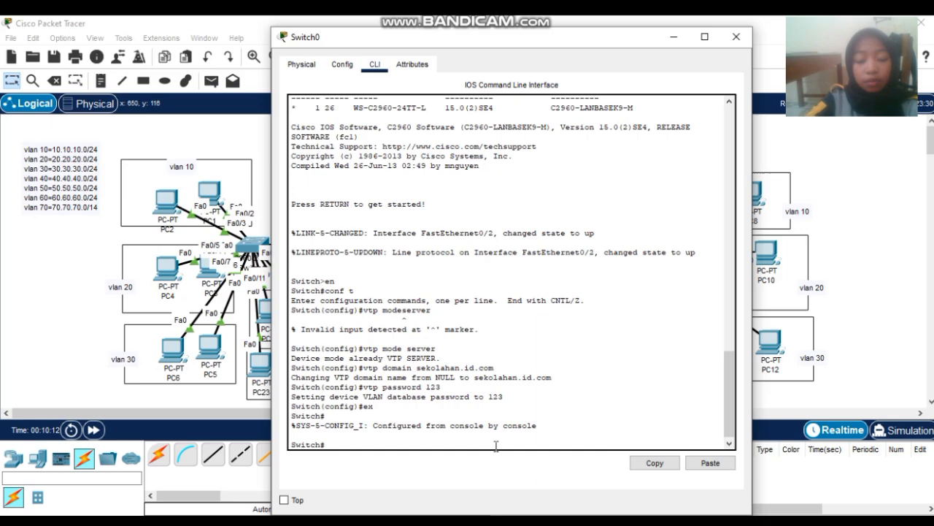
- In Switch0's global configuration, create VLANs 10, 20, 30, 40, 50, 60 and 70 with vlan commands
type("c")
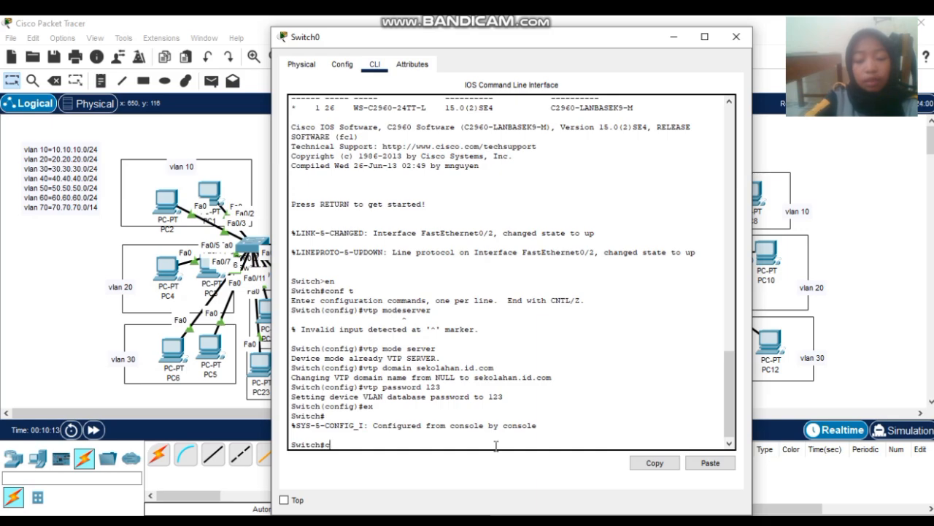
type("onf t")
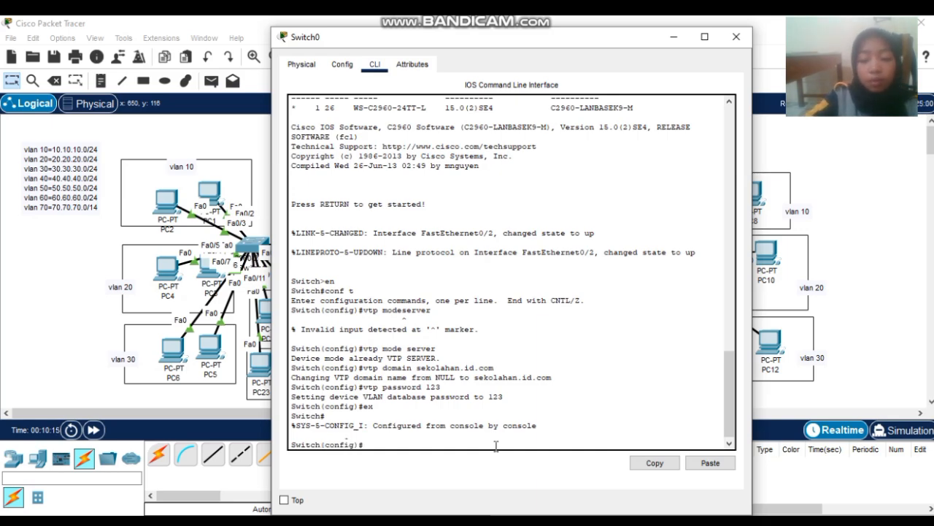
key("Return")
type("vlan")
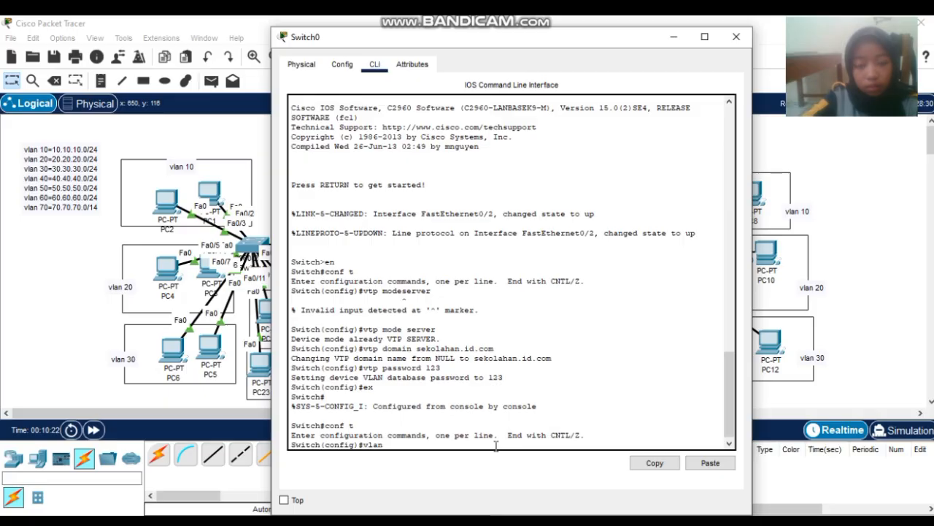
type(" 10")
key("Return")
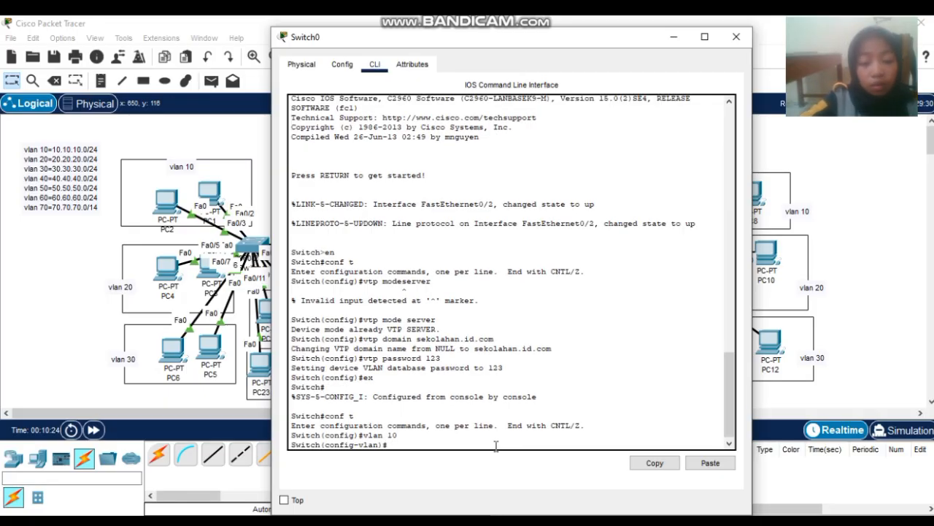
type("vlan 20")
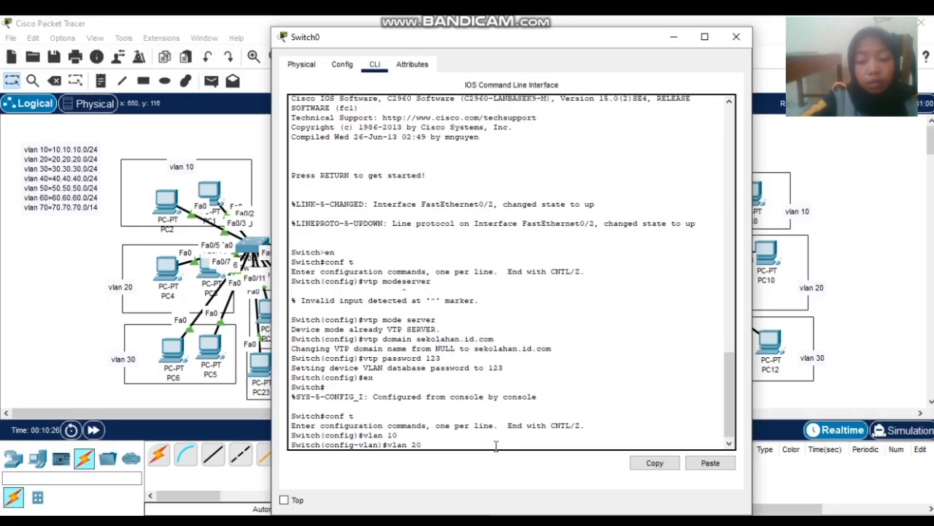
key("Return")
type("vlan)#vla")
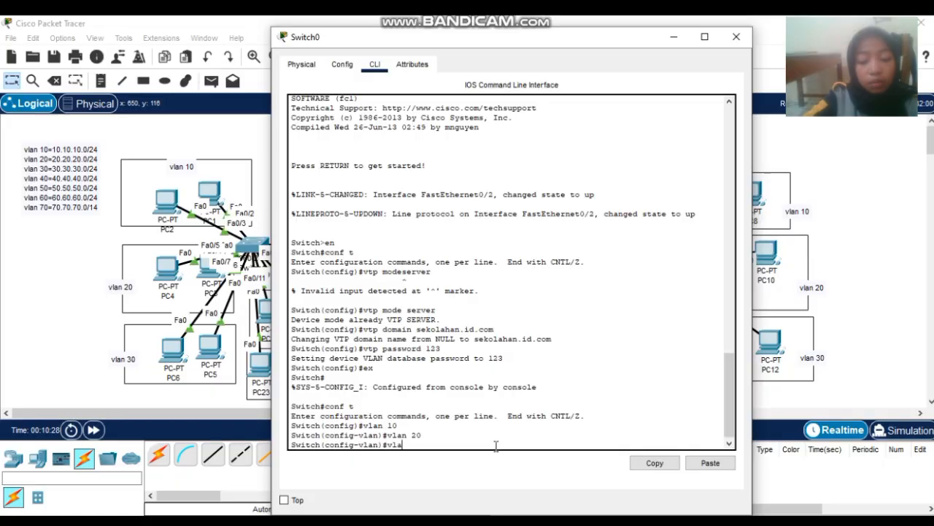
type(" 30")
key("Return")
type("vlan)#")
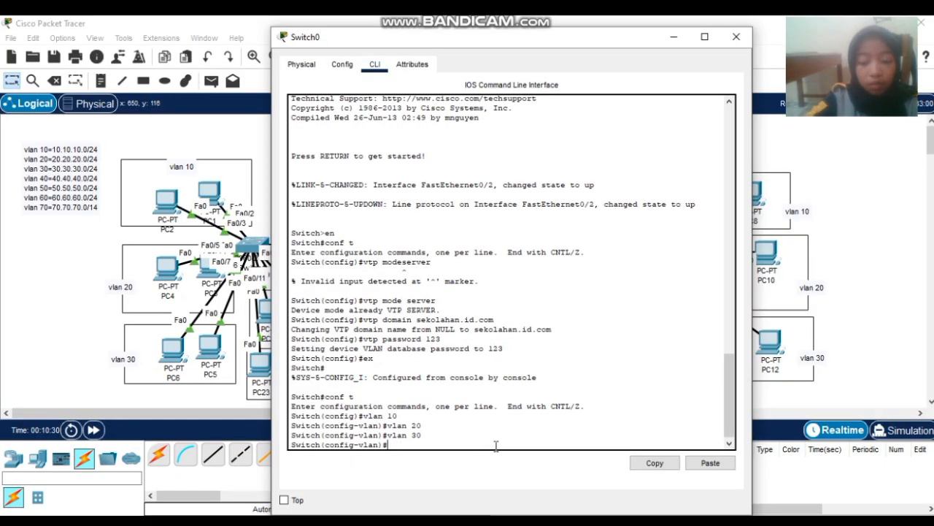
type("an 40")
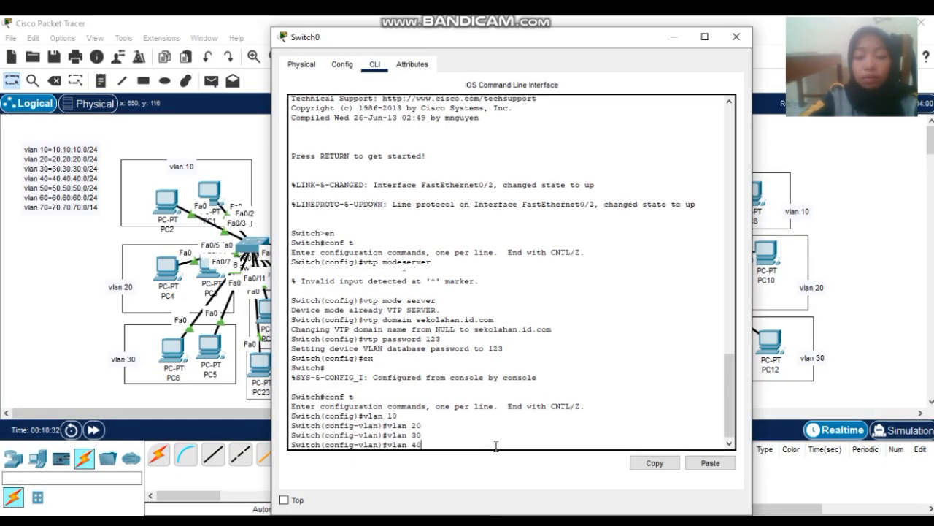
key("Return")
type("vlan)#vlan")
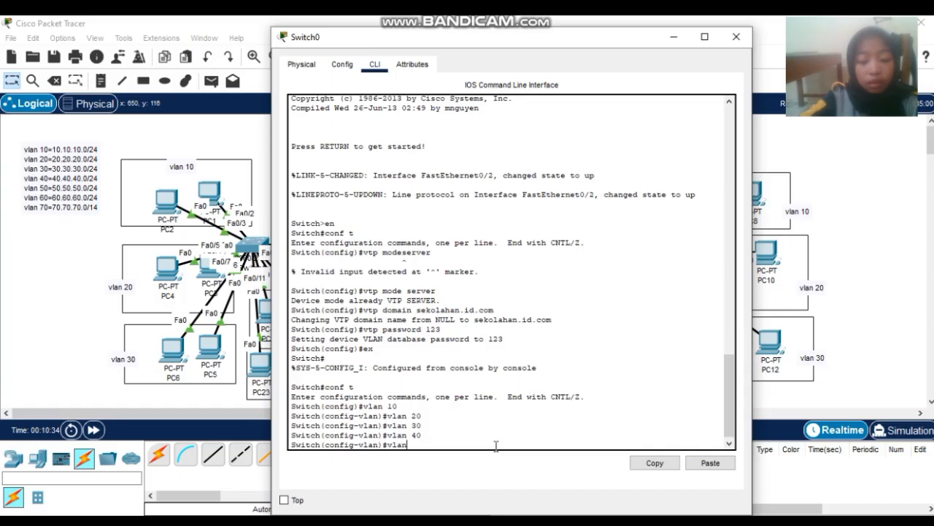
type(" 50")
key("Return")
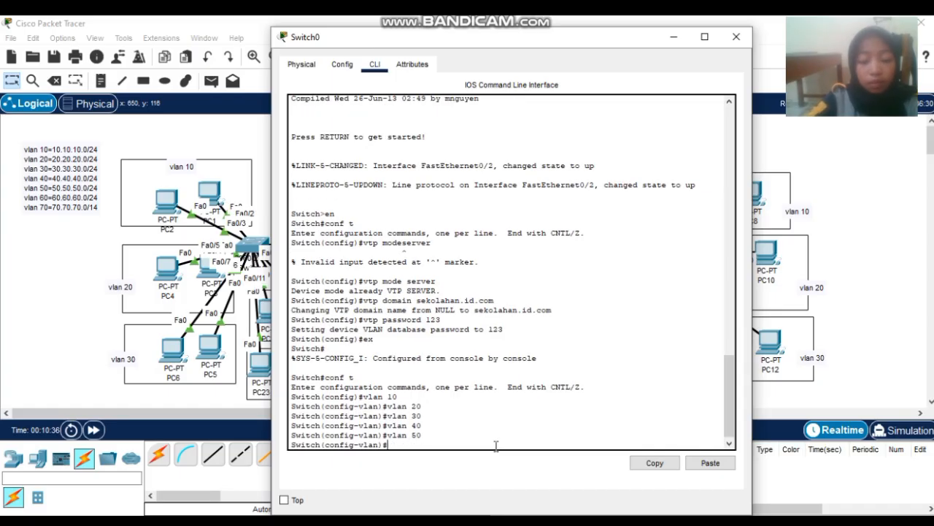
type("vlan 60")
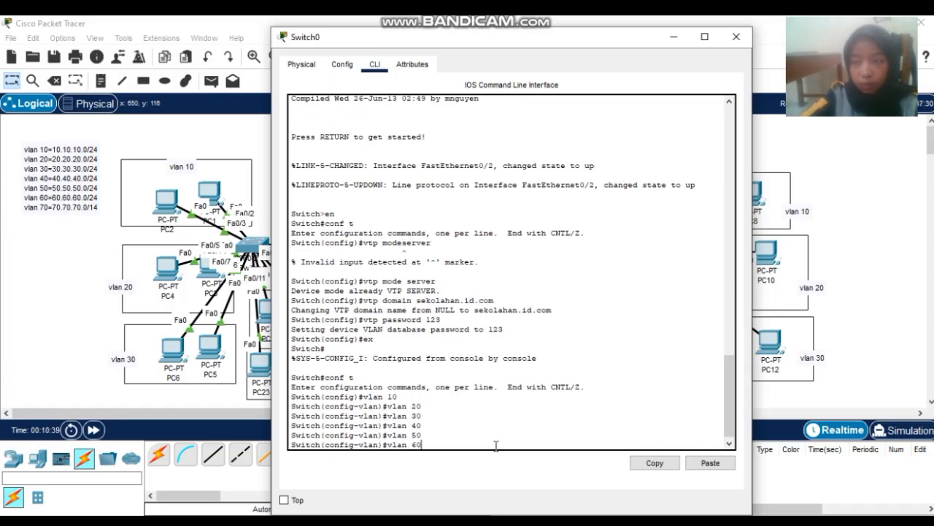
key("Return")
type("vlan)#vl")
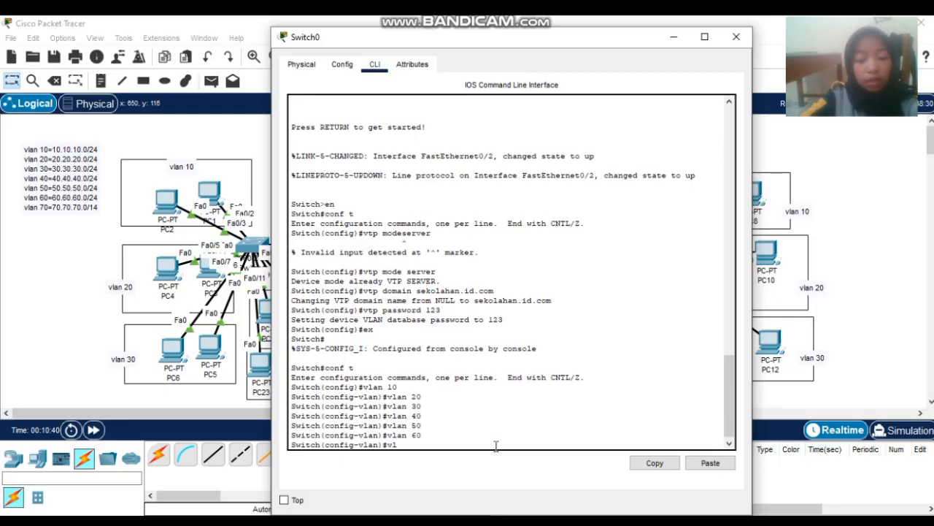
type(" 70")
key("Return")
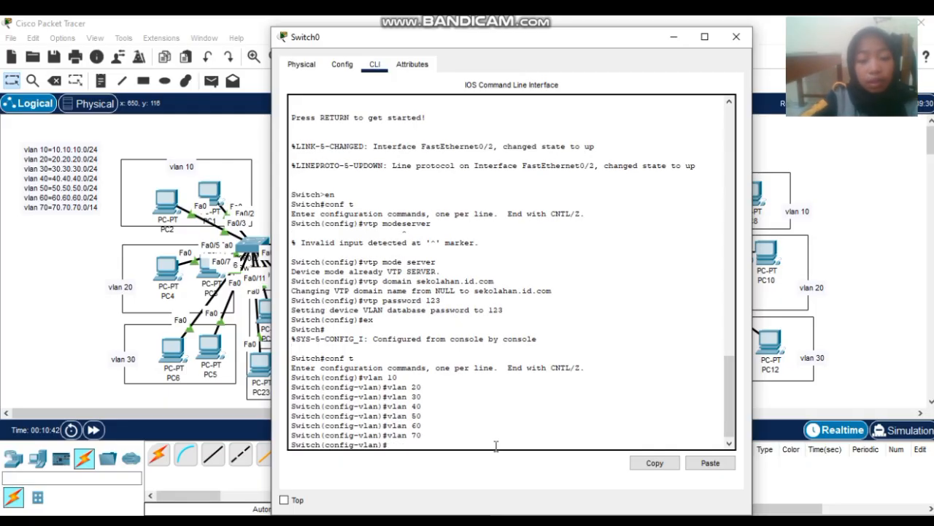
- Run 'do sh vlan brief' on Switch0, correcting the mistyped 'do sow vlan' command
type("do s")
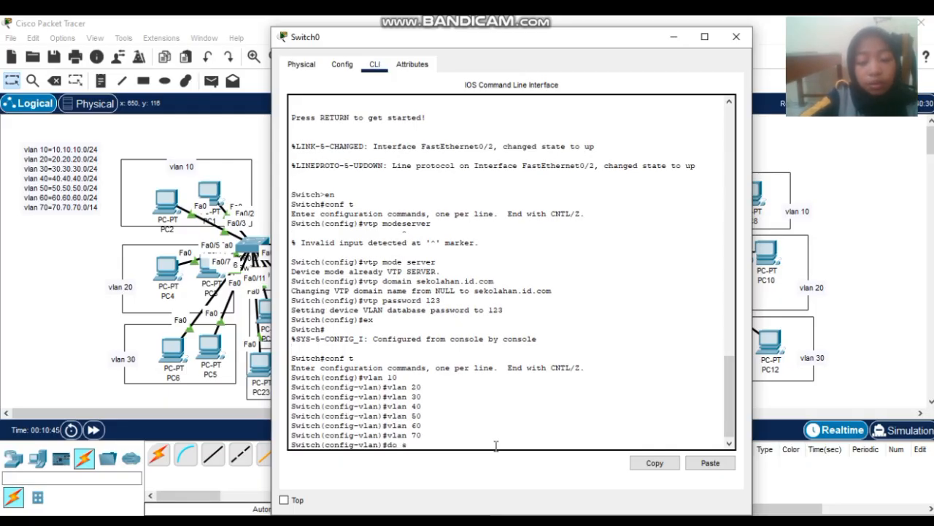
type("ow vl")
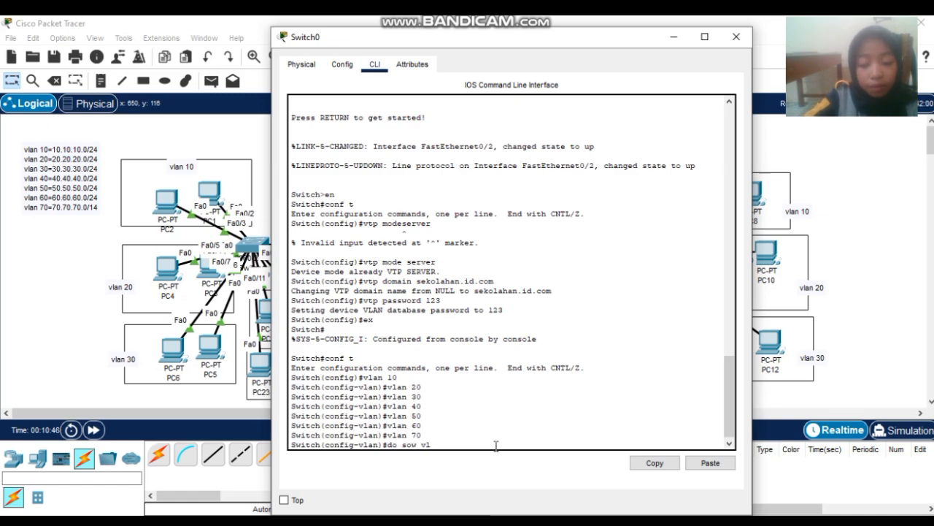
type("an brief")
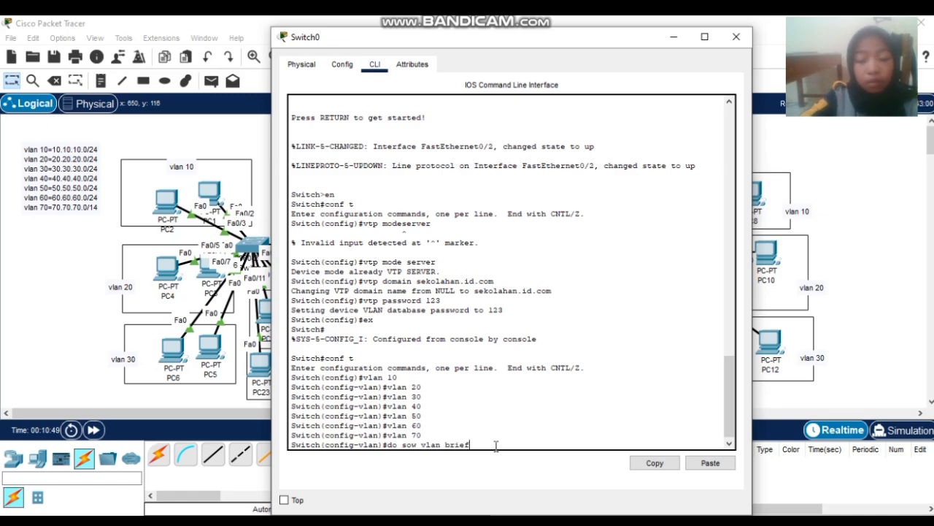
key("Return")
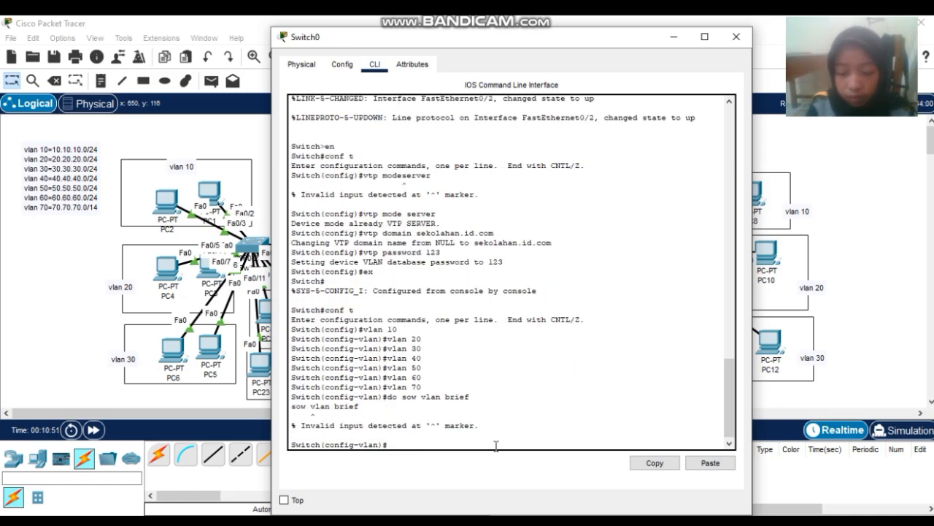
key("Up")
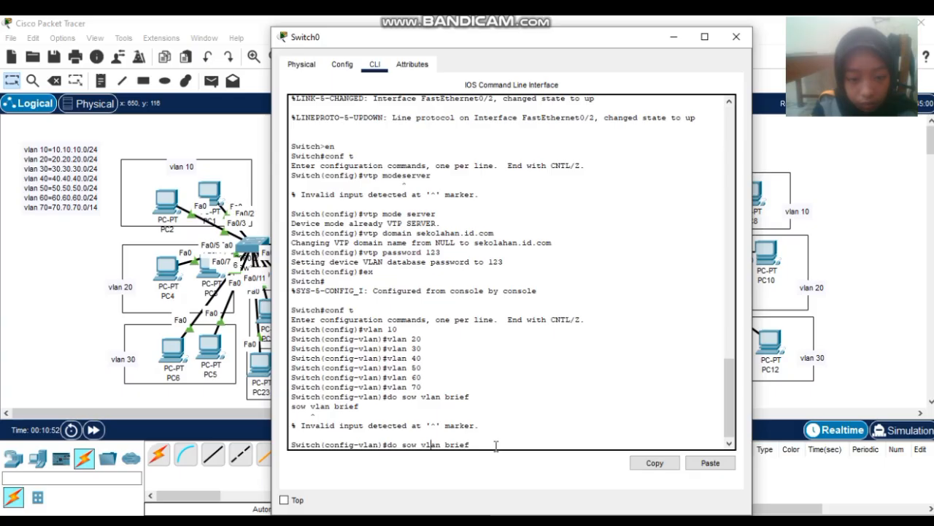
key("BackSpace")
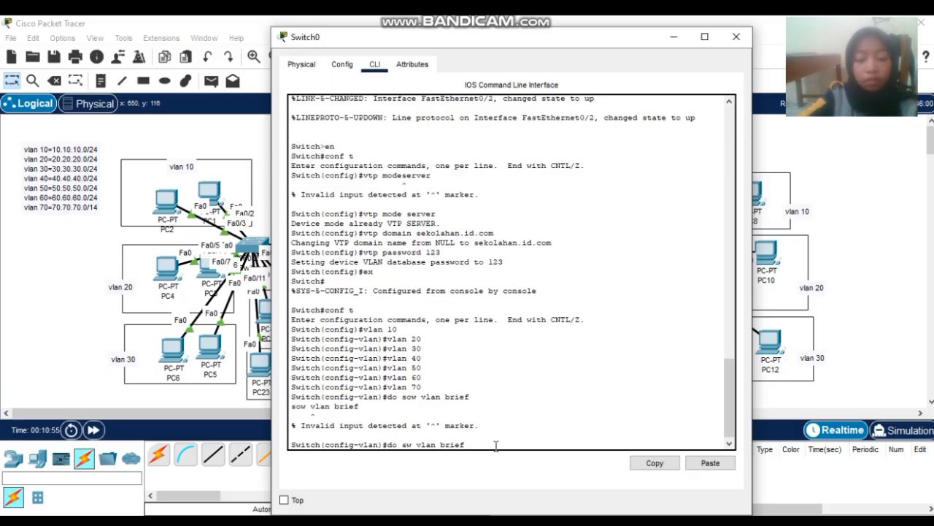
type("h")
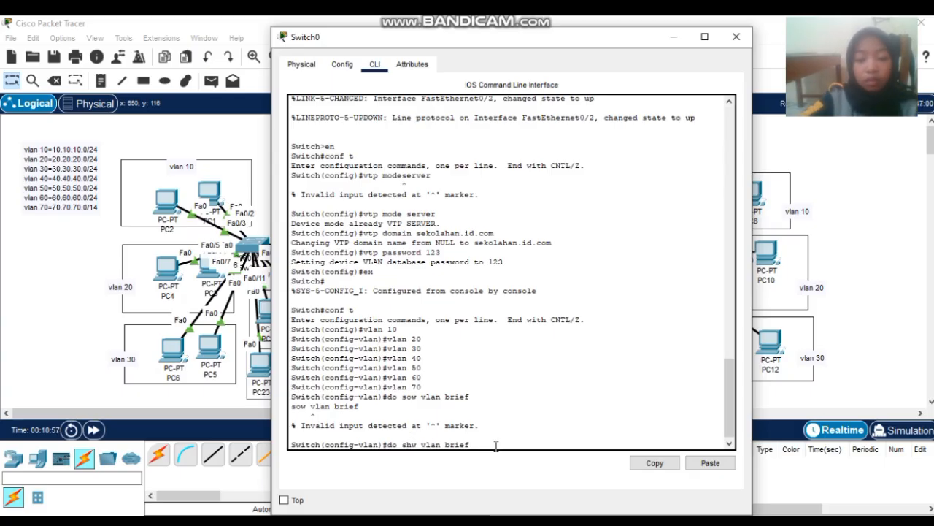
key("BackSpace")
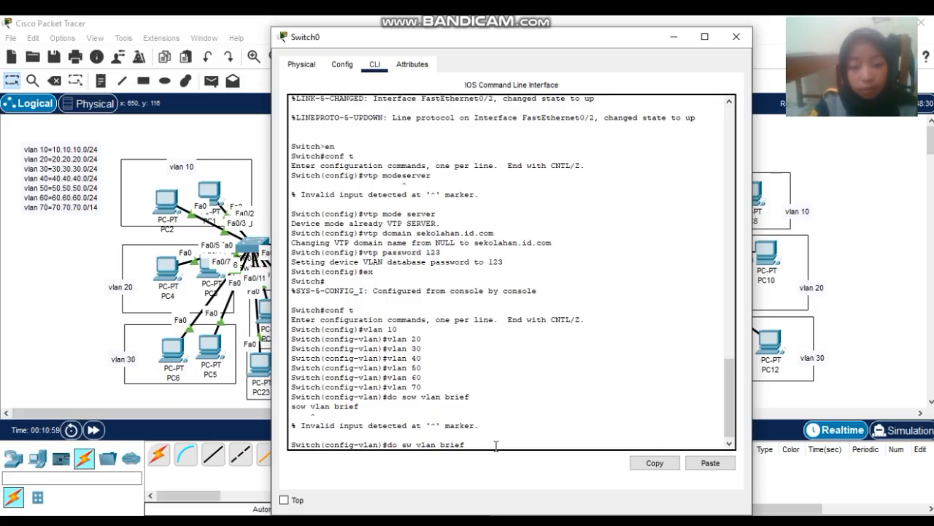
key("Delete")
type("h")
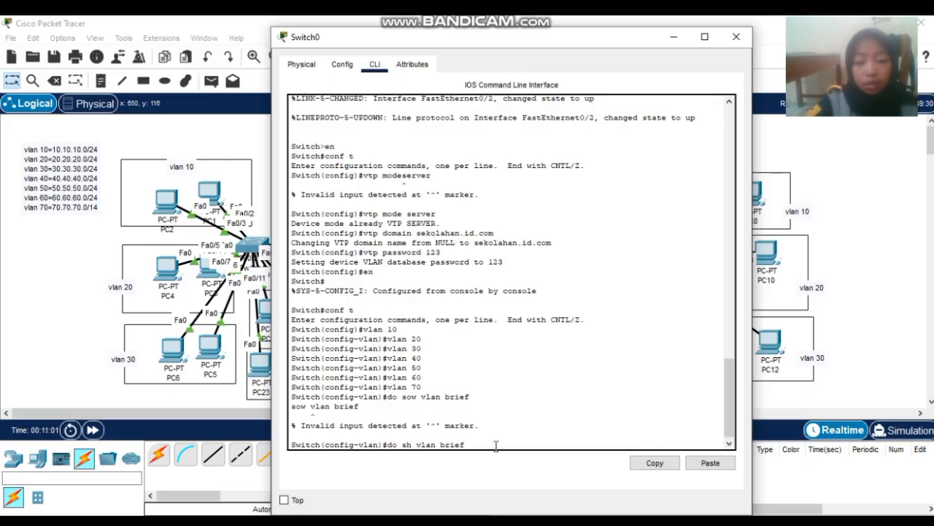
key("Return")
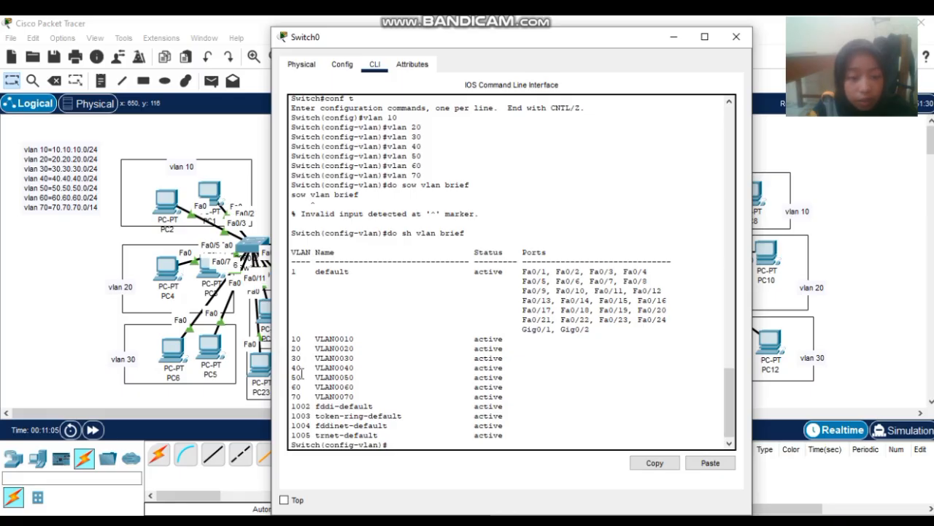
- Close Switch0's console and drag the right-hand and centre switches into new positions
left_click_drag(469, 329, 500, 262)
left_click(736, 37)
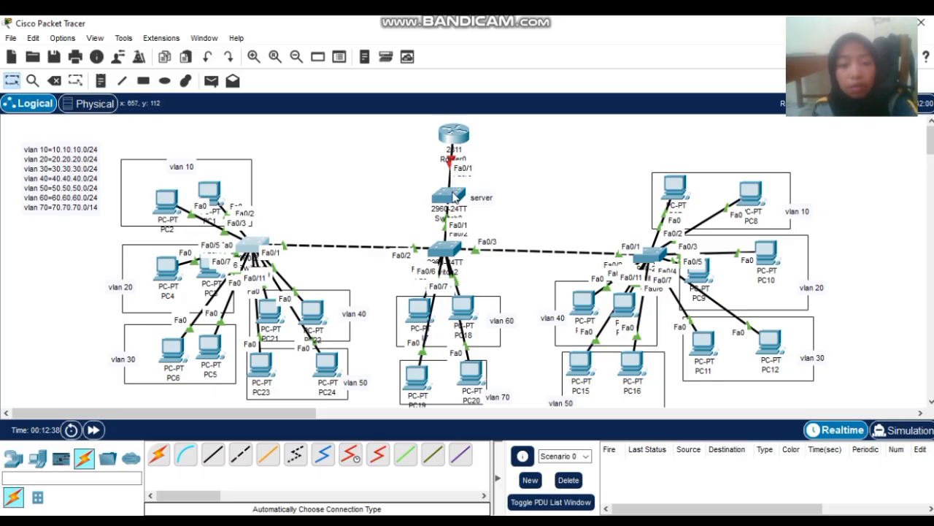
mouse_move(445, 206)
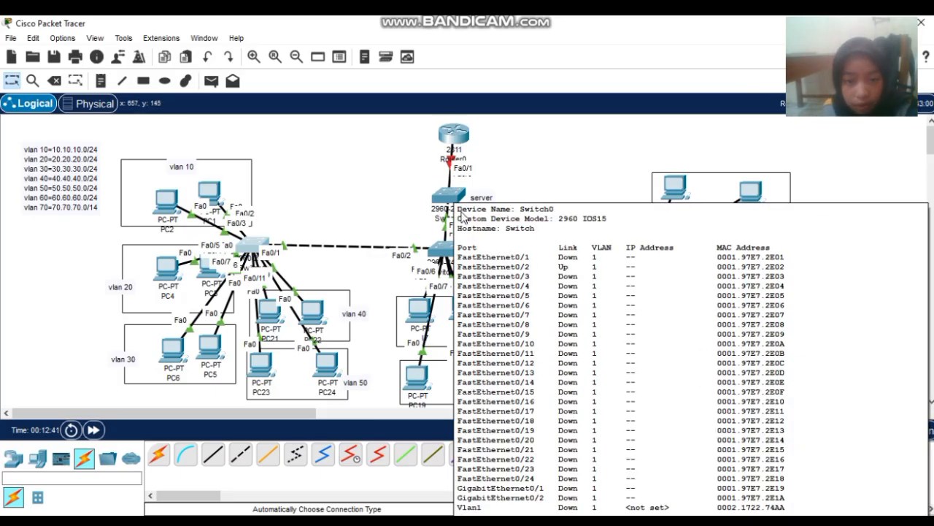
mouse_move(444, 200)
left_mouse_down()
mouse_move(491, 133)
mouse_move(510, 140)
mouse_move(491, 157)
mouse_move(449, 152)
mouse_move(453, 208)
mouse_move(454, 197)
left_mouse_up()
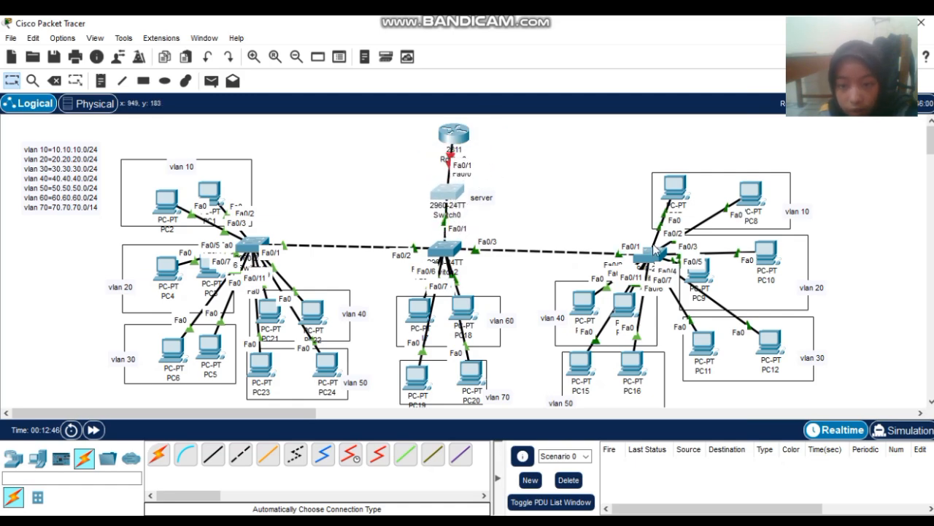
left_click_drag(653, 251, 672, 252)
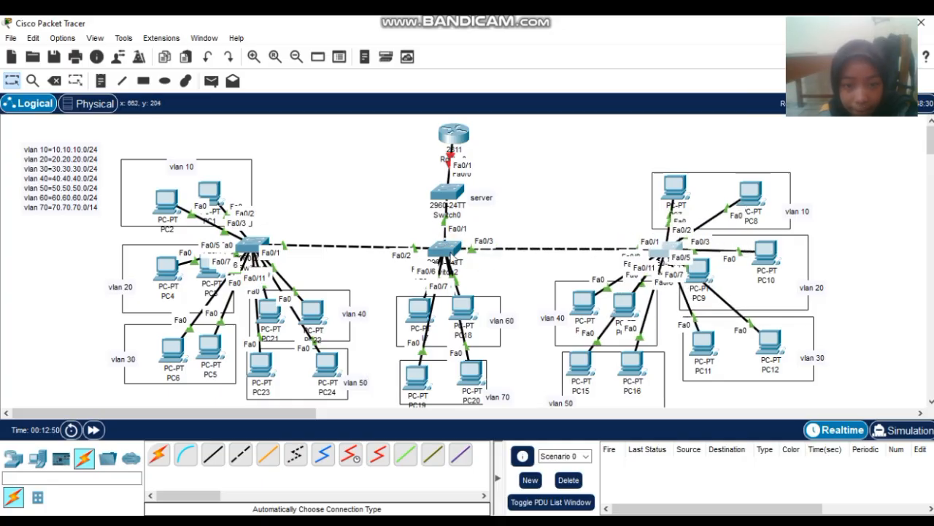
left_click_drag(448, 249, 431, 259)
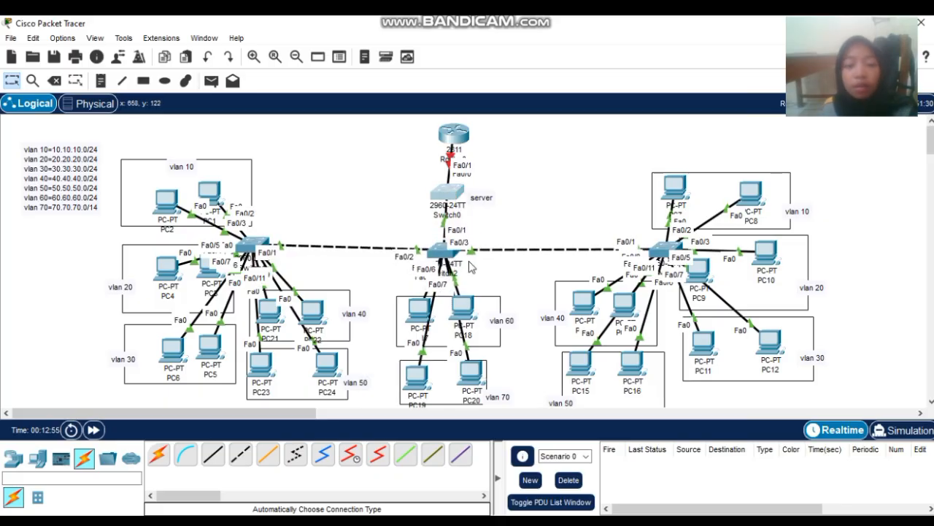
left_click(451, 197)
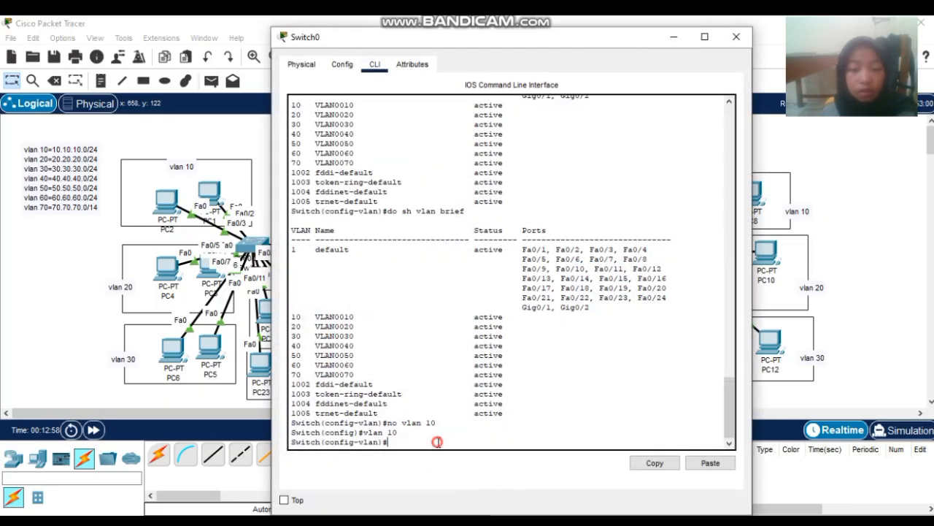
- Put Switch0's Fa0/1–Fa0/4 into trunk mode using 'int range fa0/1-4' and 'switchport mode trunk'
type("int")
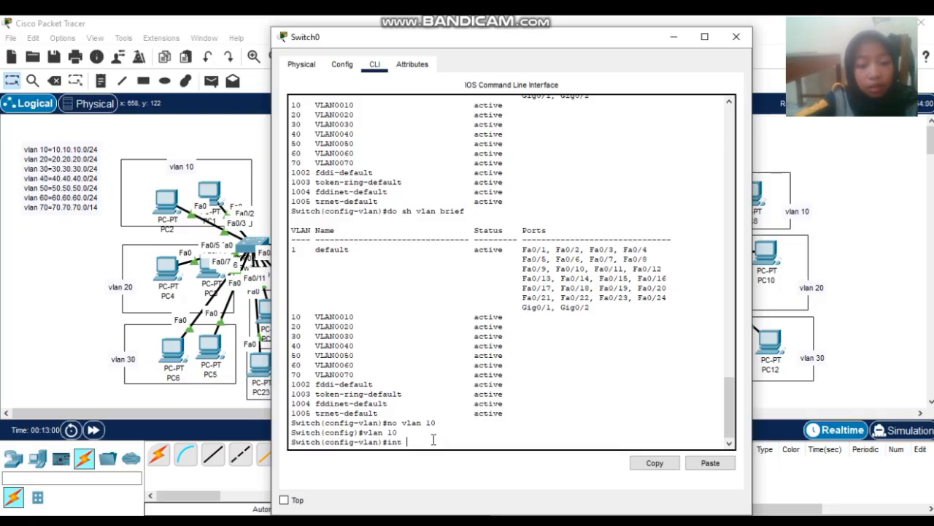
type(" range fa0/1")
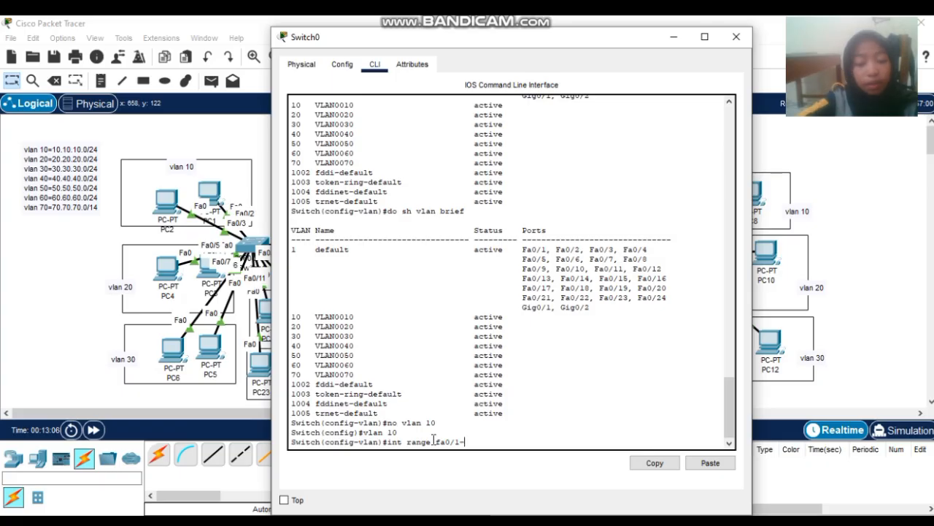
type("-4")
key("Return")
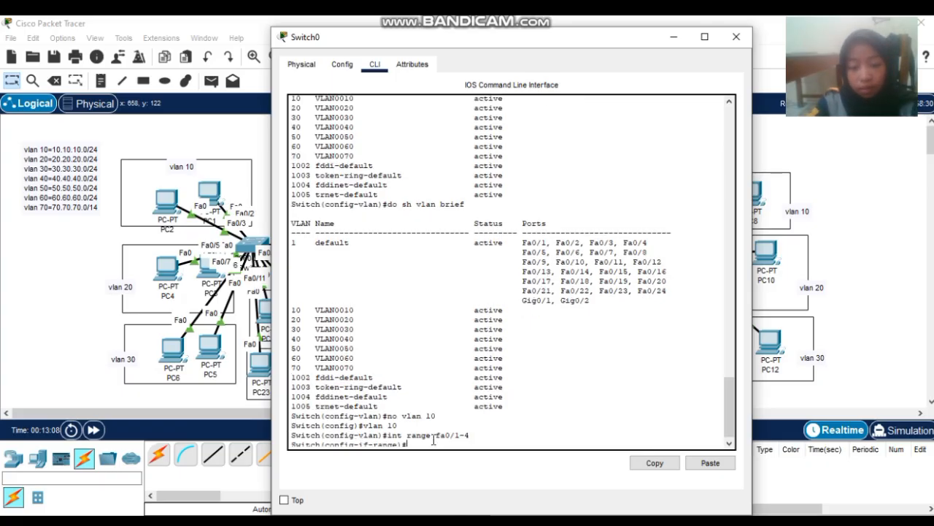
type("swit")
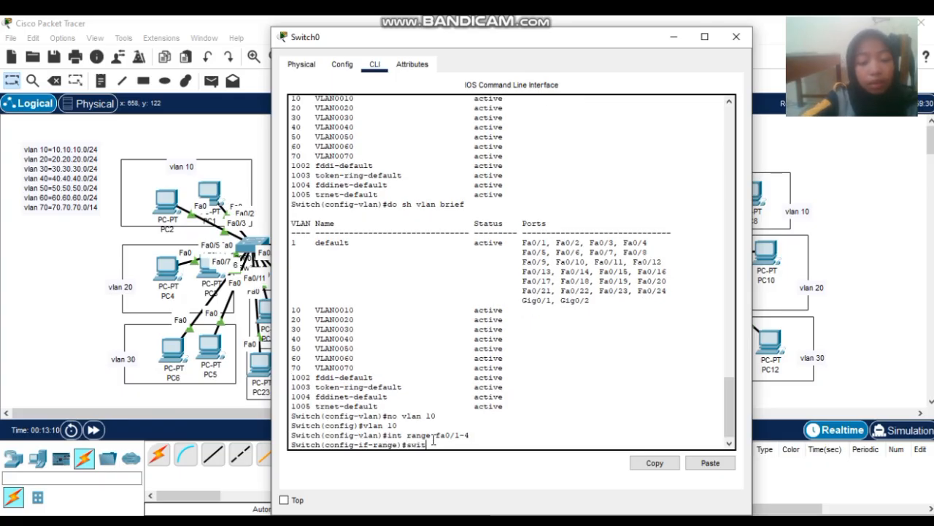
type("chpo")
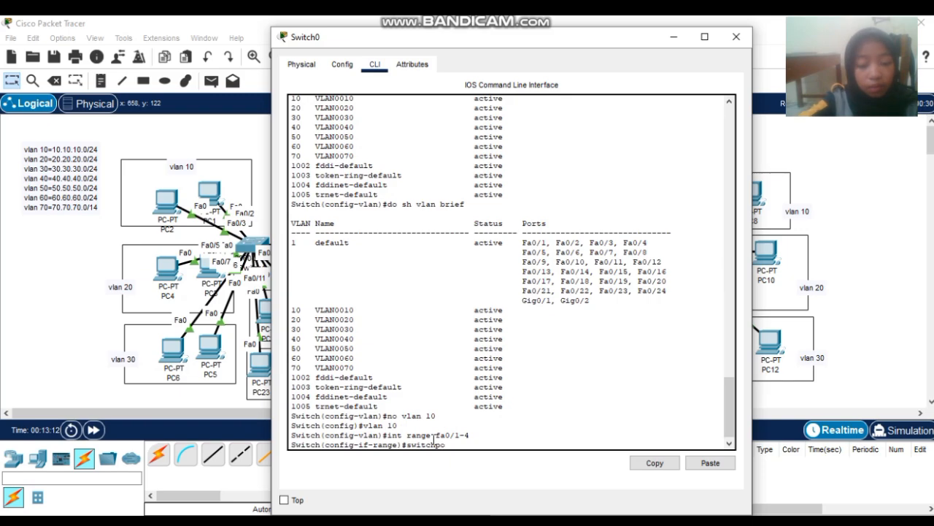
type("rt mode tr")
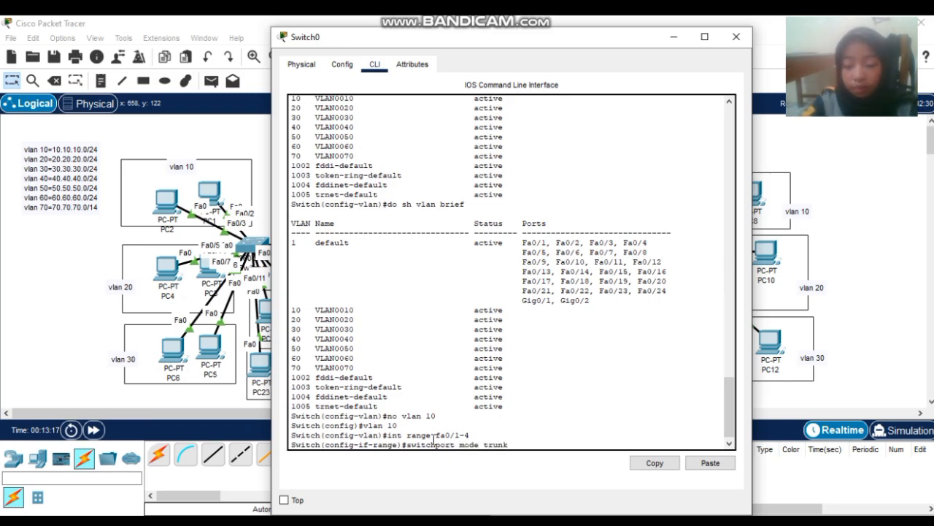
type("unk")
key("Return")
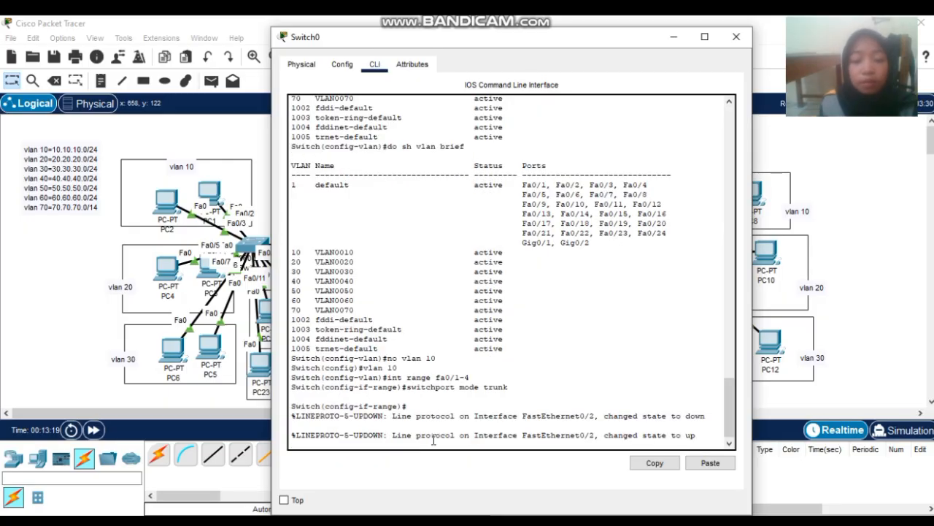
- Close Switch0's configuration window and bring up Switch1's command line
left_click(740, 37)
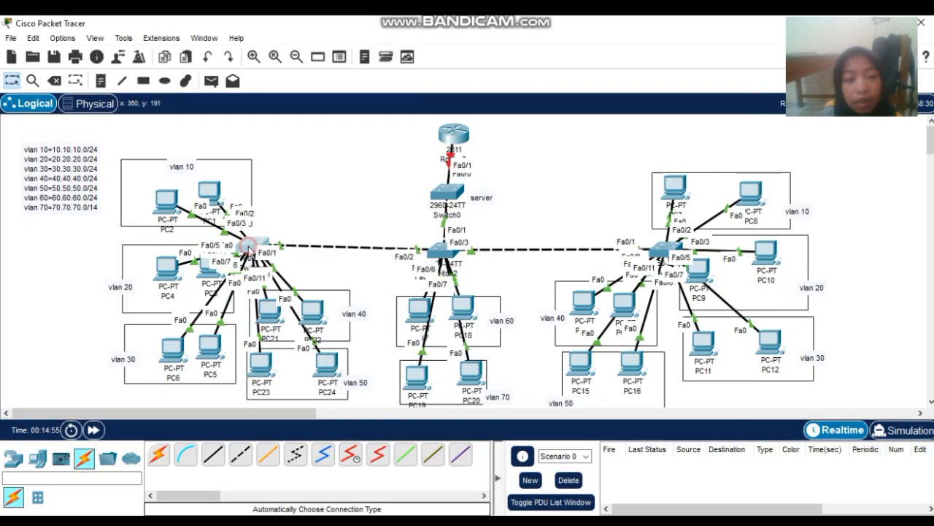
left_click(251, 246)
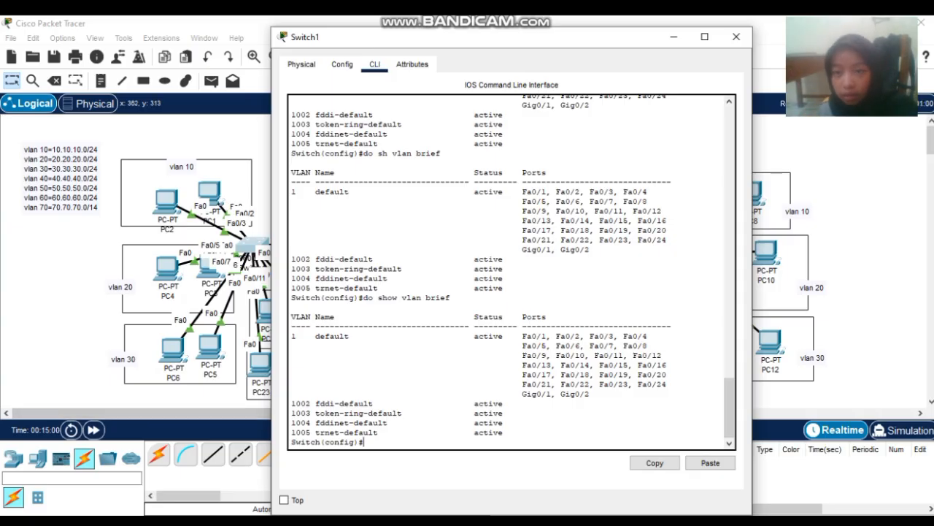
left_click(747, 40)
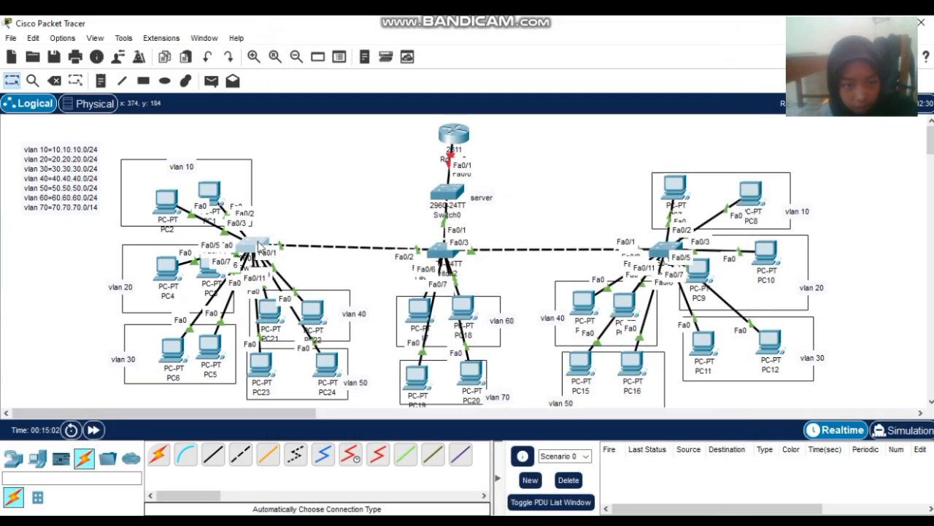
left_click(257, 250)
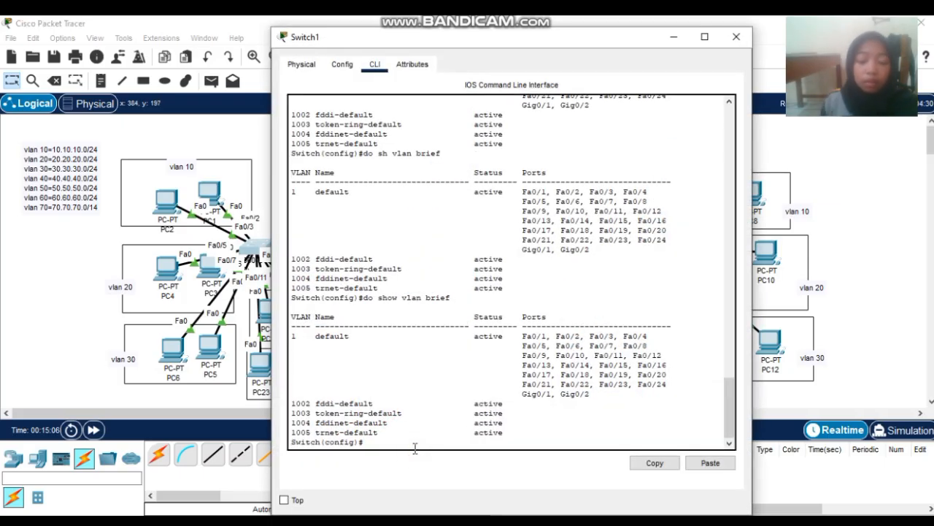
- Set Switch1's interface Fa0/1 to 'switchport mode trunk' and return to the topology
type("int fa")
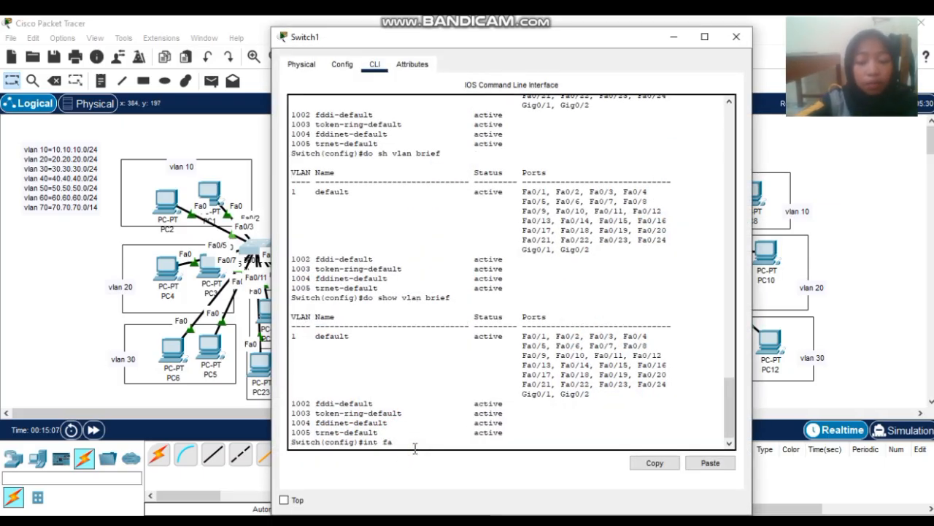
type("0/1")
key("Return")
type("s")
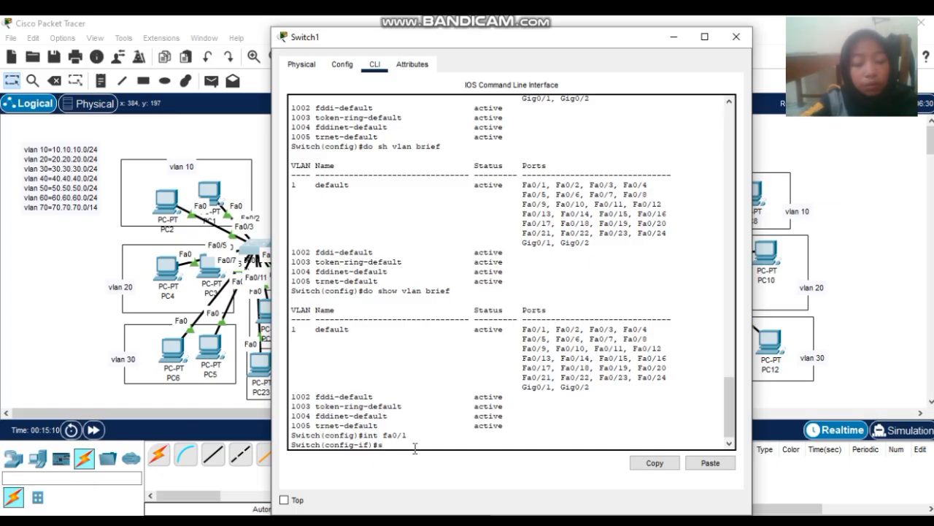
type("witchpor")
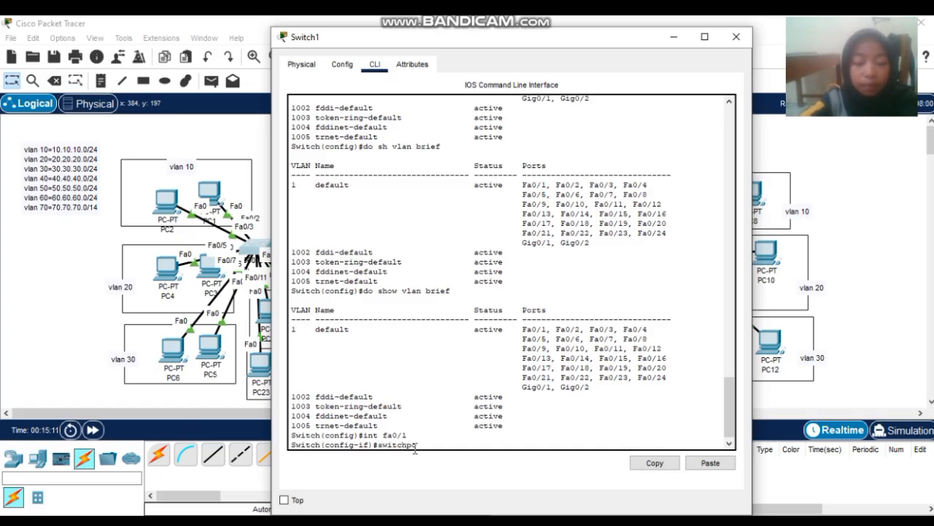
type("t mo")
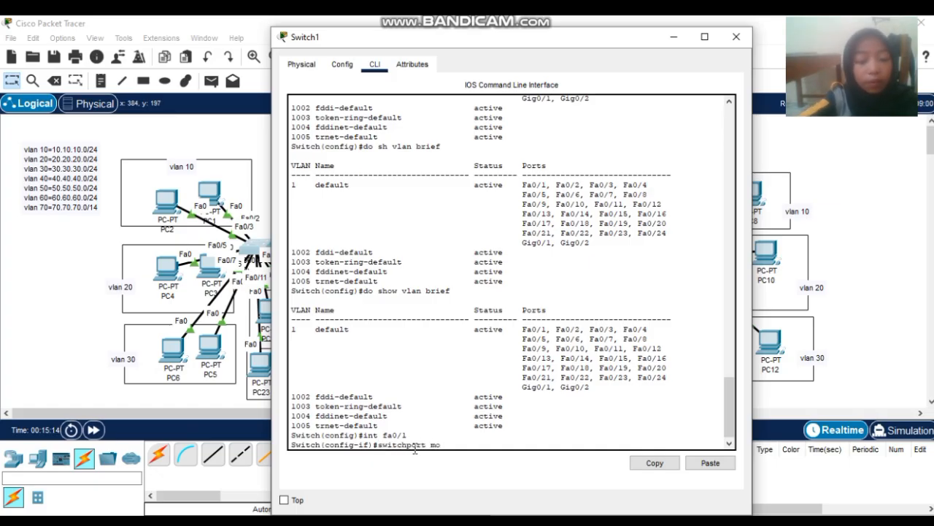
type("de ")
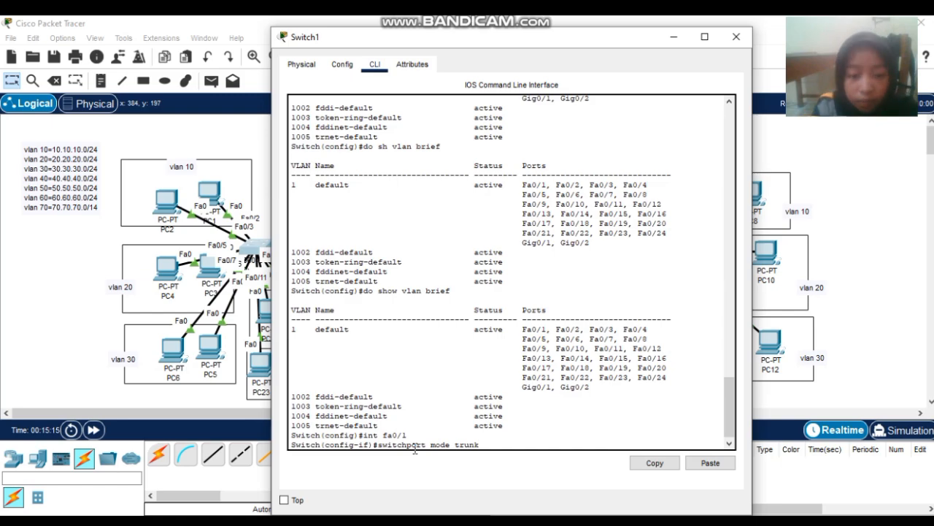
type("trunk")
key("Return")
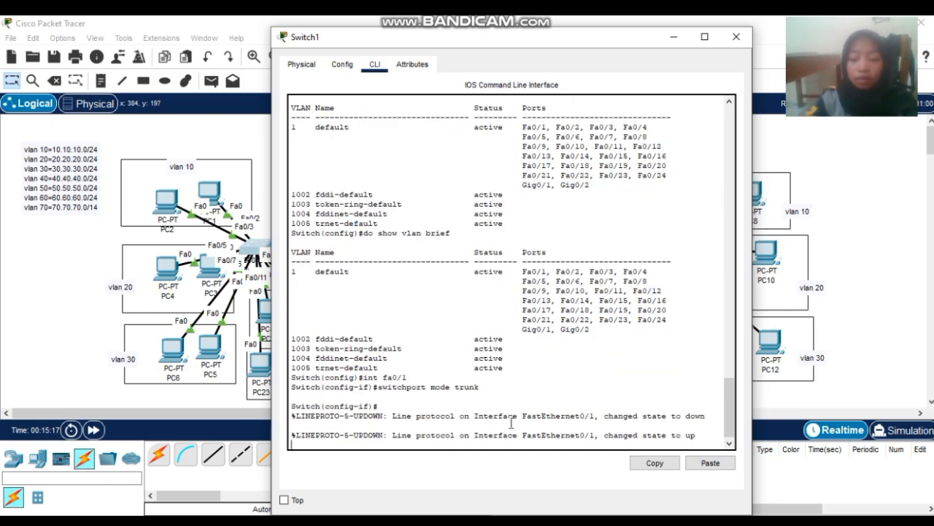
key("Return")
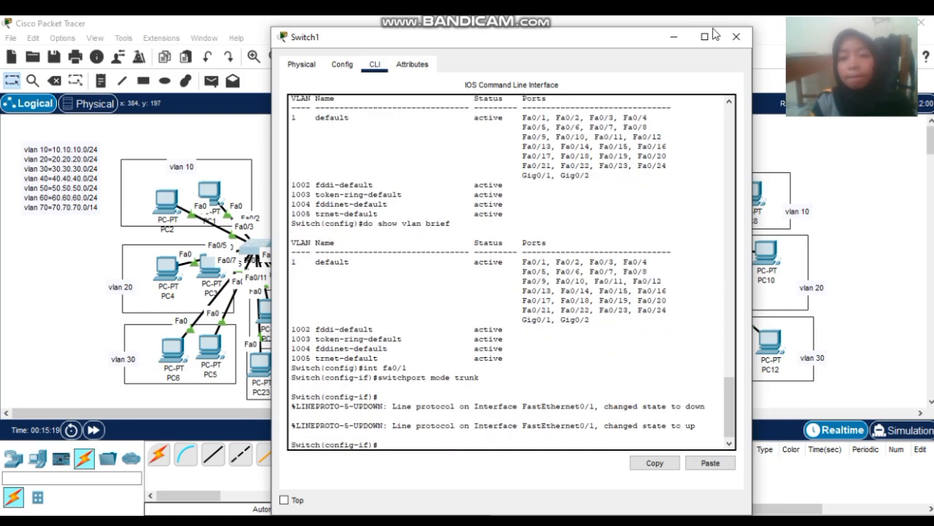
left_click(736, 36)
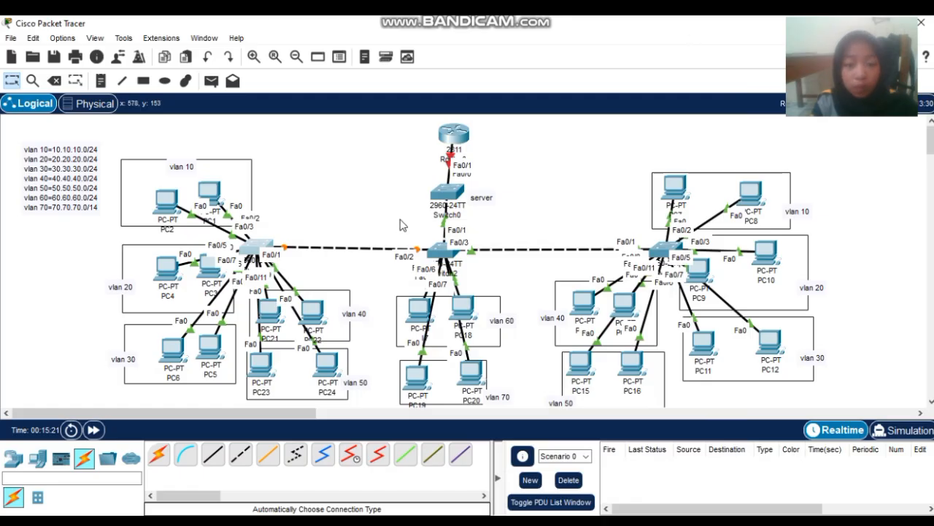
- On Switch2's CLI, start an interface range selection for fa0/3
left_click(443, 252)
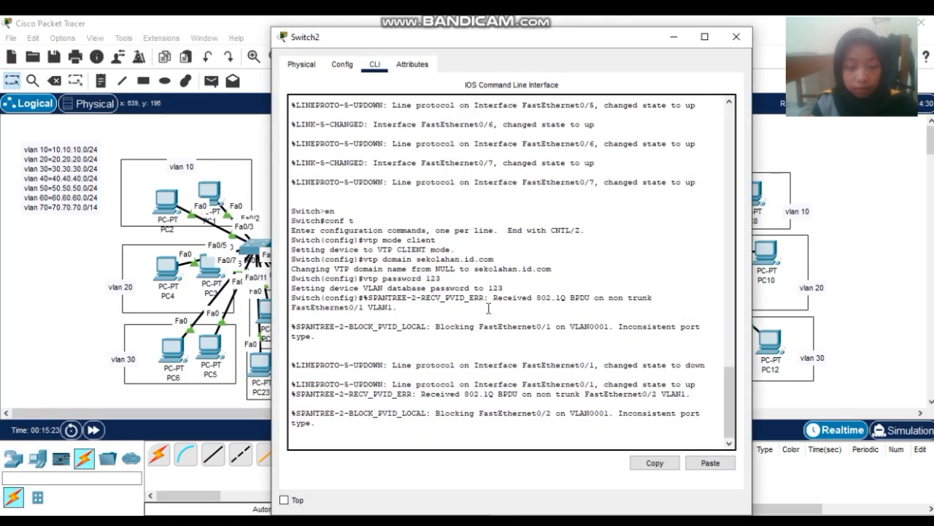
key("Return")
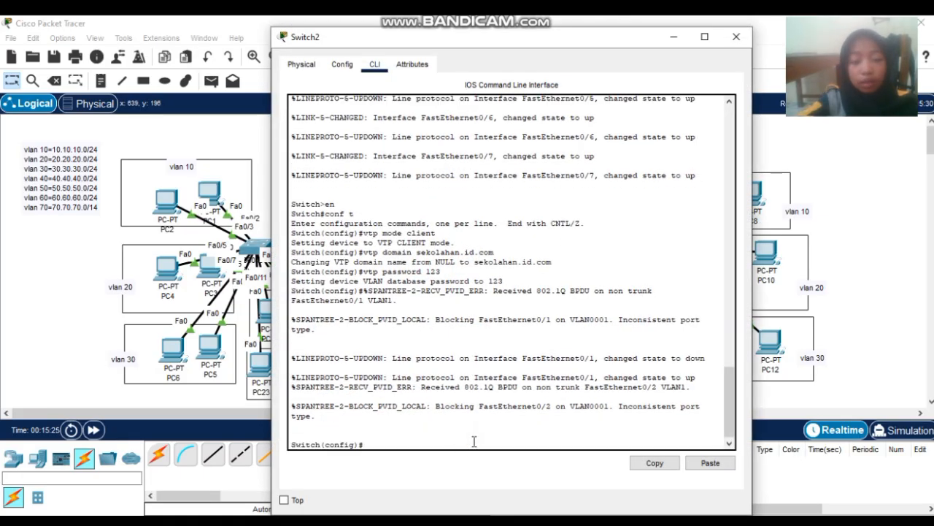
type("int fa")
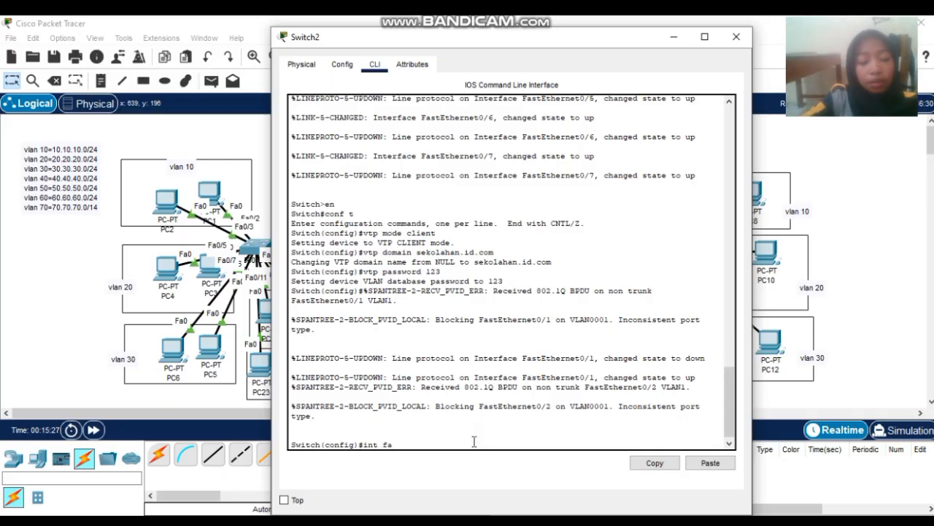
left_click(736, 37)
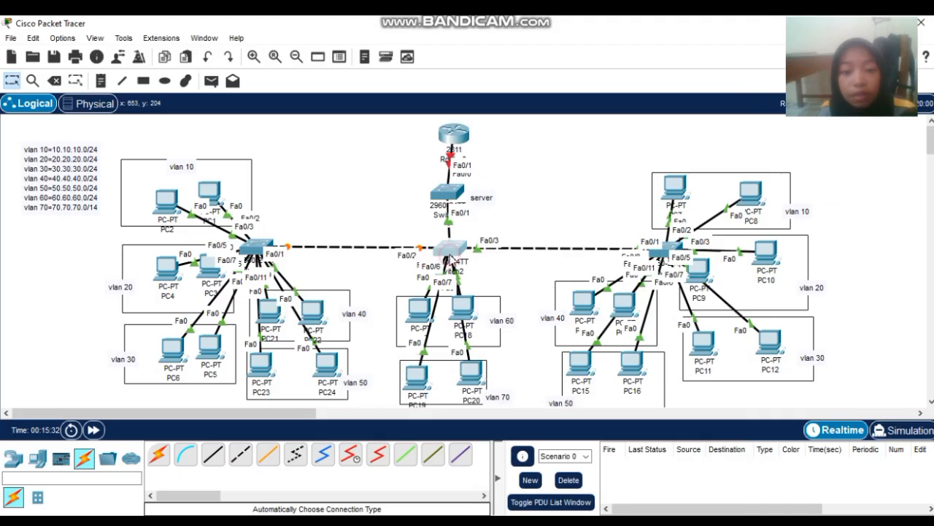
left_click(446, 248)
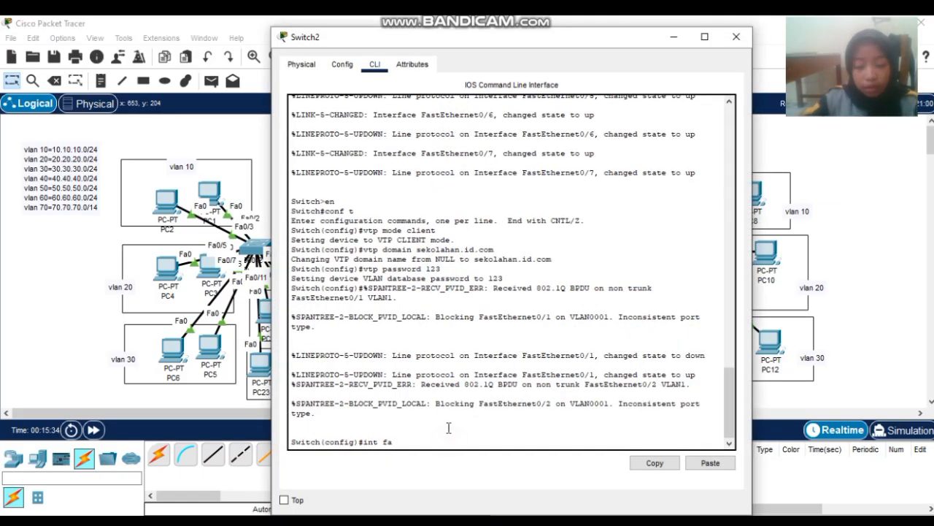
key("BackSpace")
key("BackSpace")
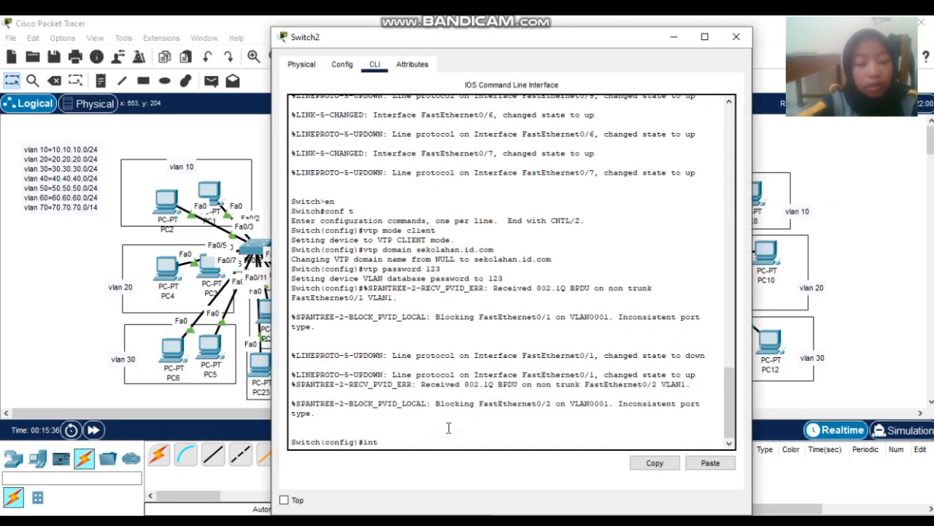
type("range fa")
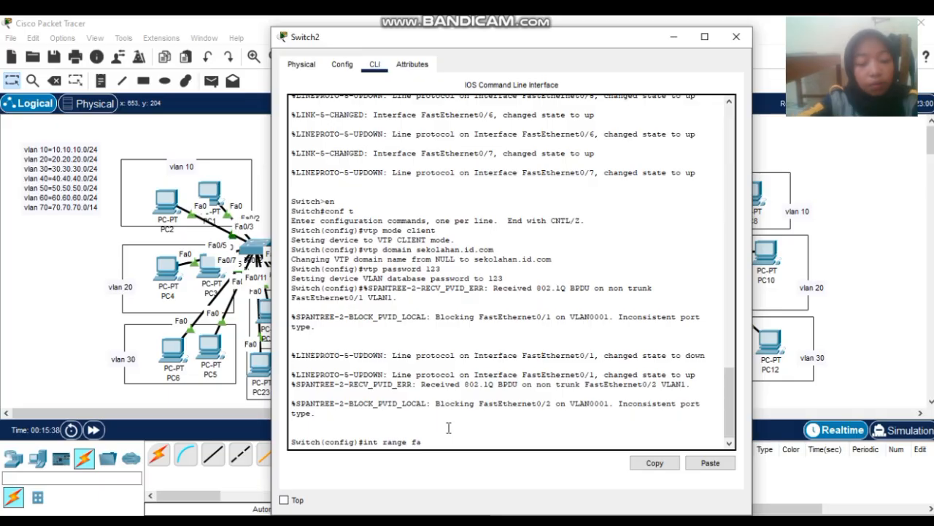
type("0/3")
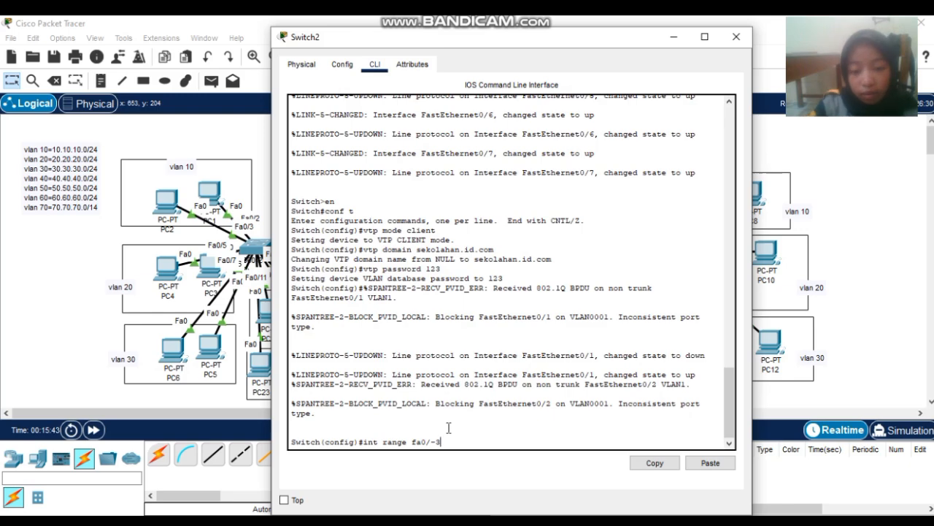
key("Return")
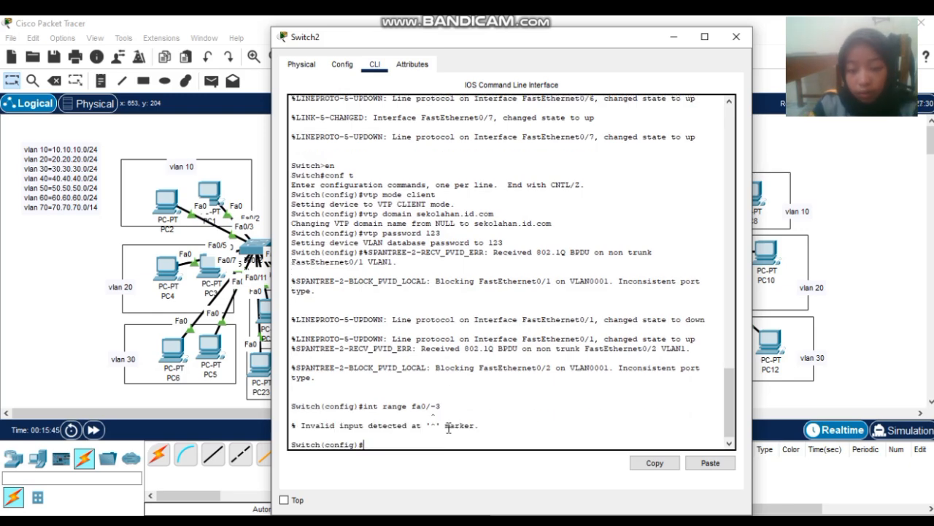
- Correct the range to fa0/2-3, set both ports to trunk mode, then close Switch2
key("Up")
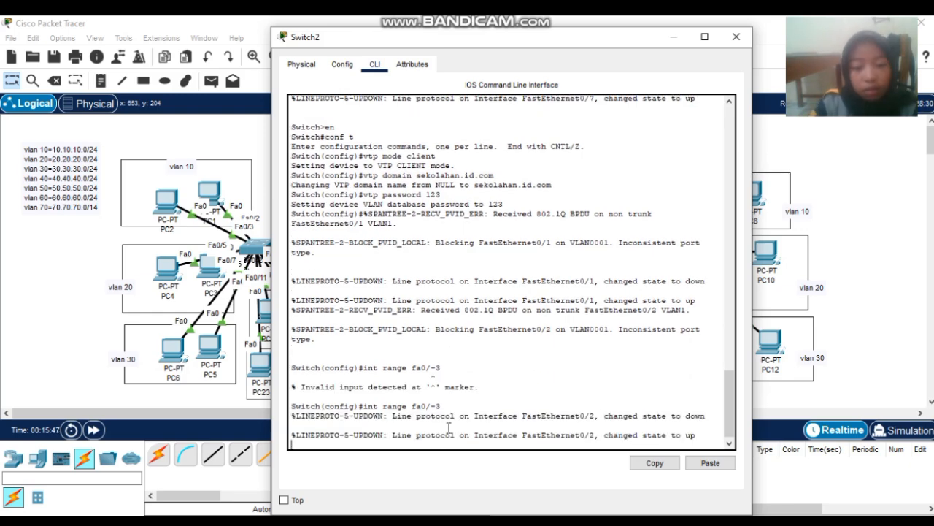
key("Return")
key("Up")
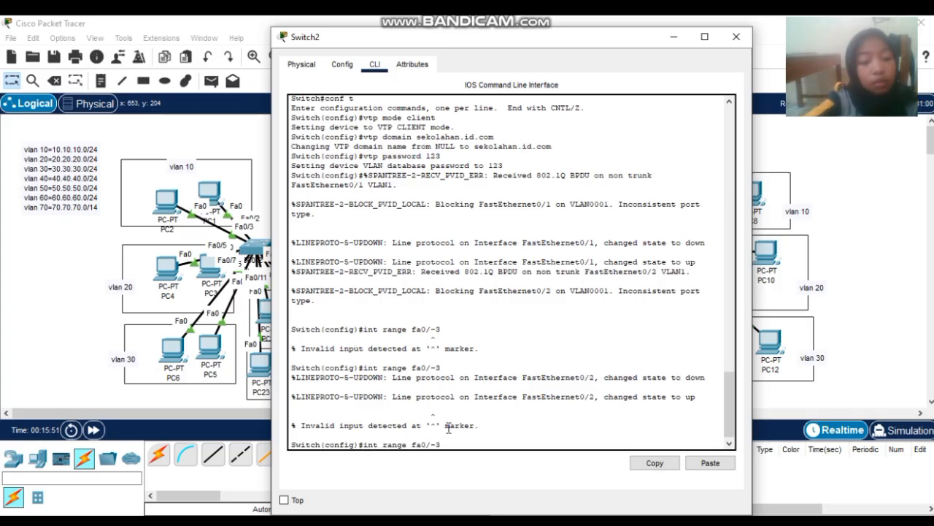
type("2")
key("Return")
type("s")
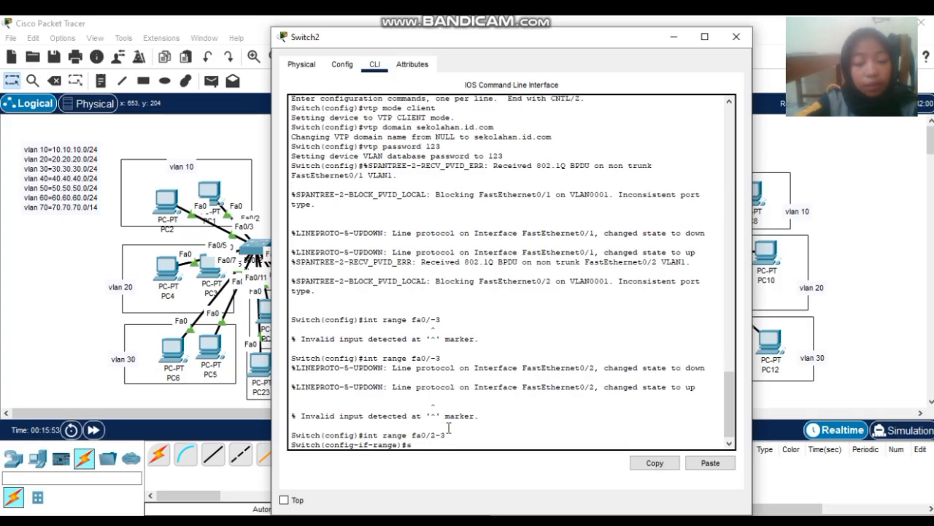
type("witchp")
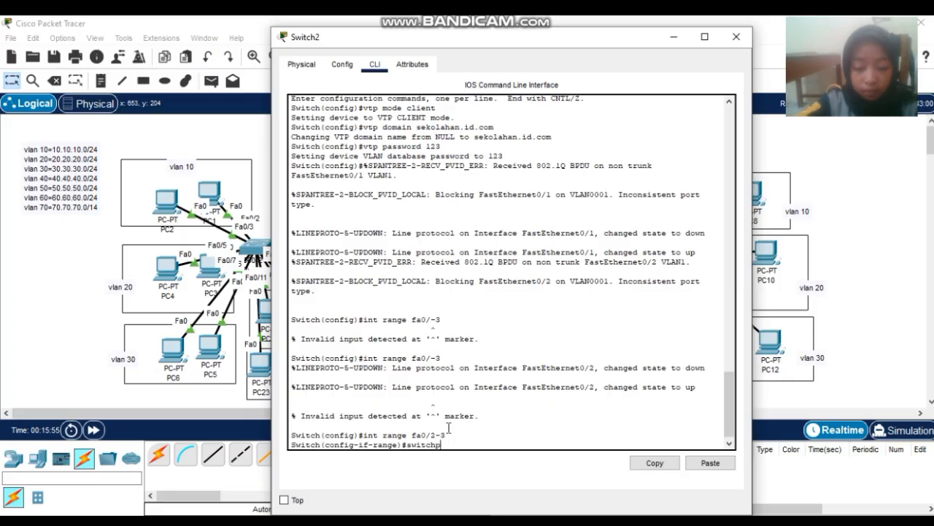
type("ort mod")
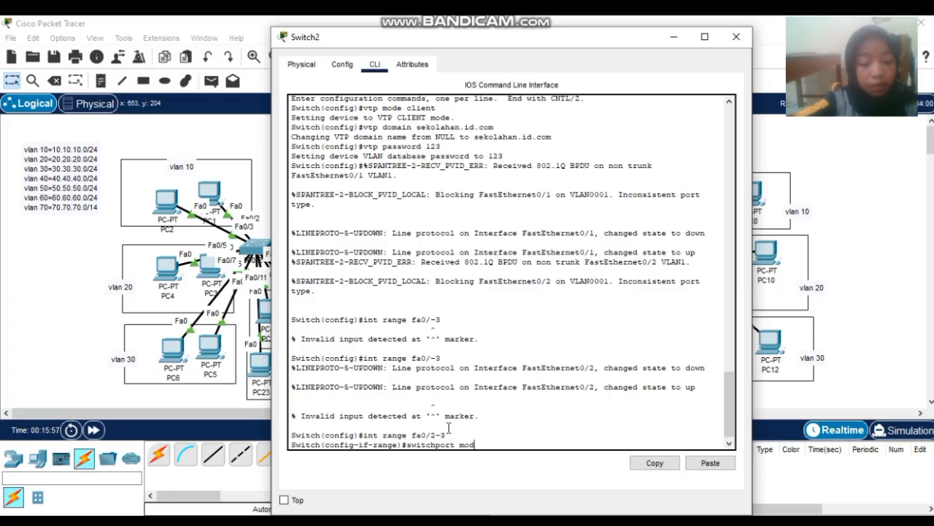
type("e t")
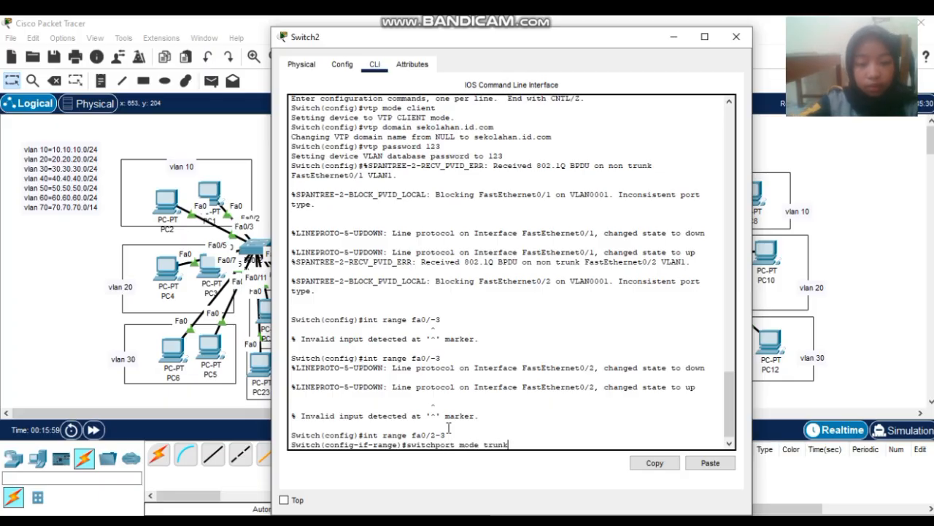
type("runk")
key("Return")
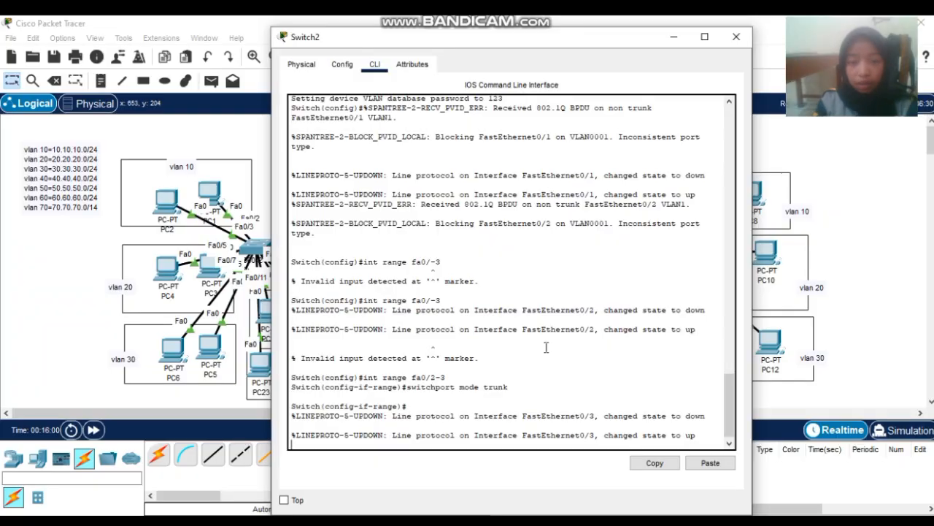
left_click(736, 40)
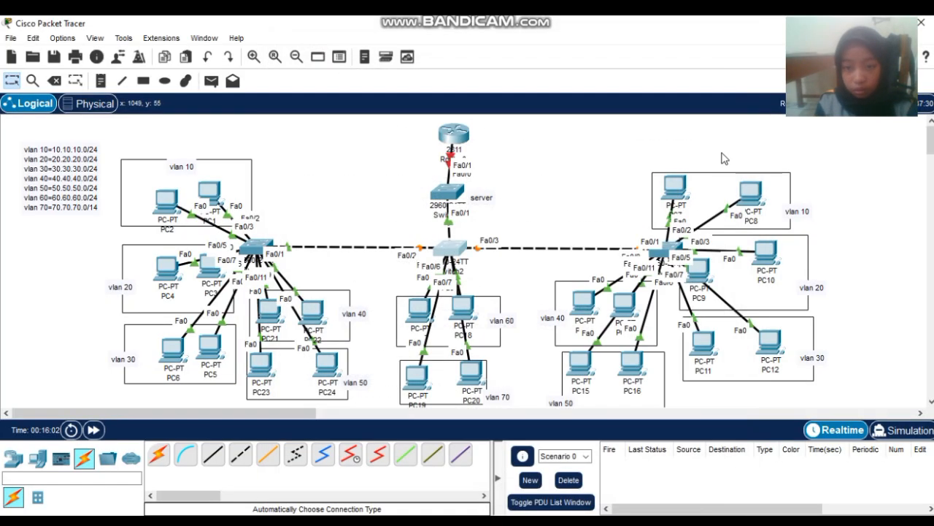
- Enter global configuration mode on Switch3 with 'conf t'
left_click(664, 246)
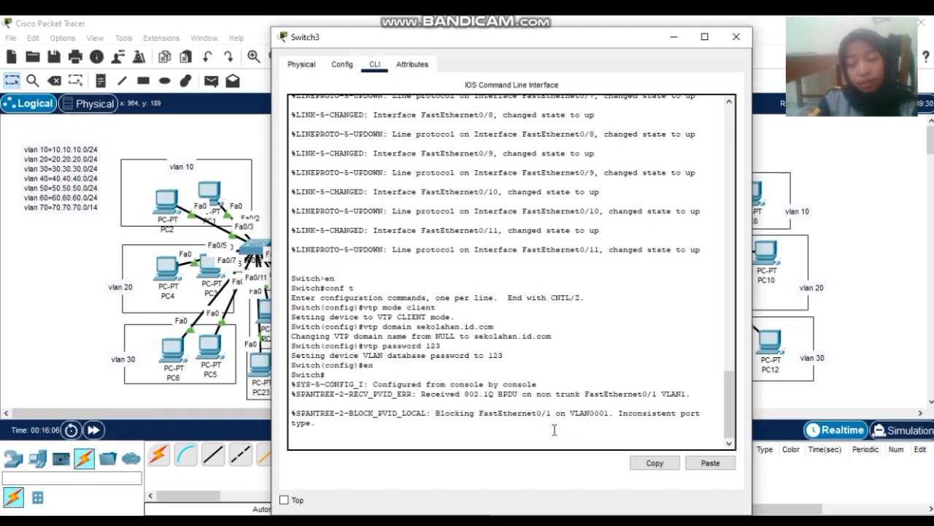
key("Return")
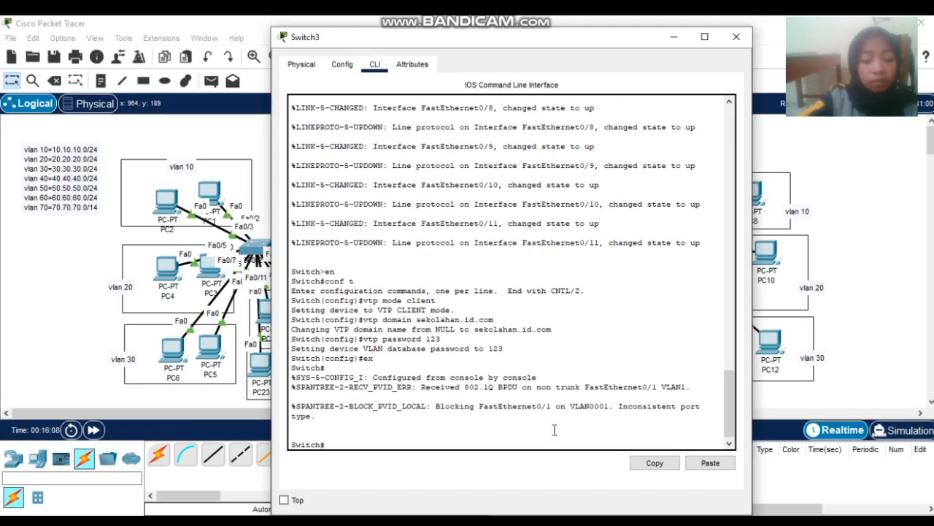
type("cong")
key("BackSpace")
type("f")
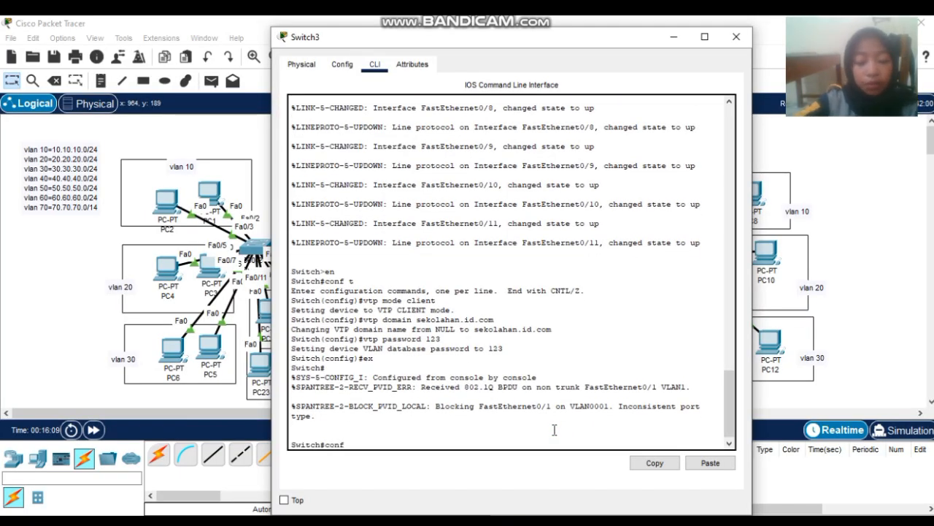
type(" t")
key("Return")
type("itch(config)#int fa")
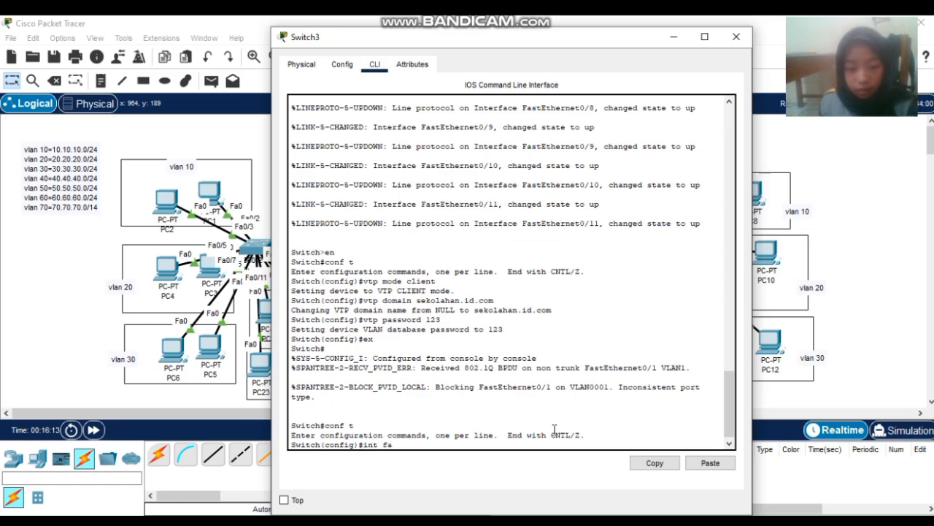
- Select interface fa0/1 on Switch3, set it to 'switchport mode trunk', and close the window
left_click(736, 37)
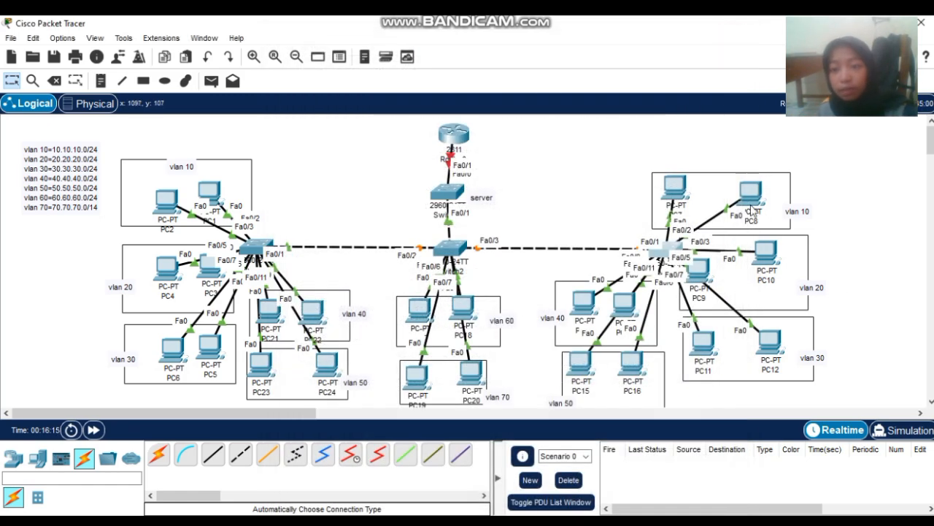
left_click(661, 251)
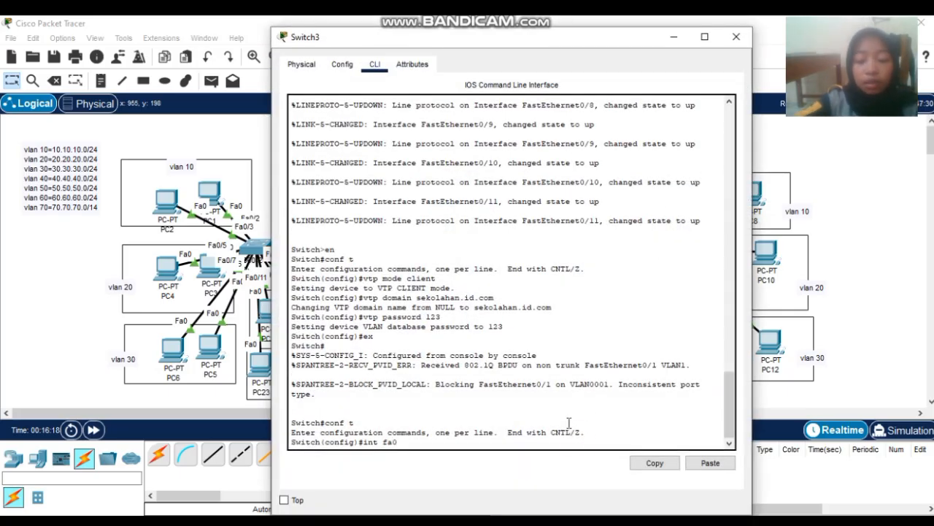
type("0/1")
key("Return")
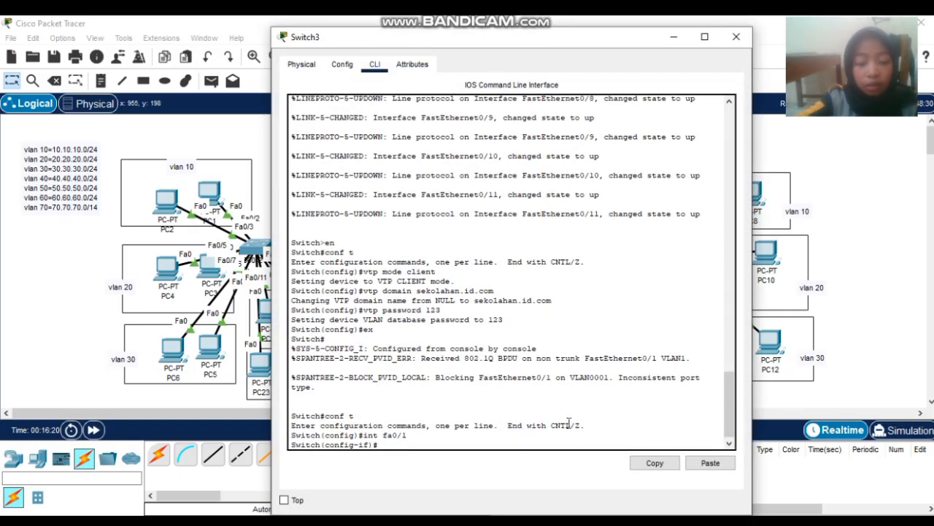
type("de")
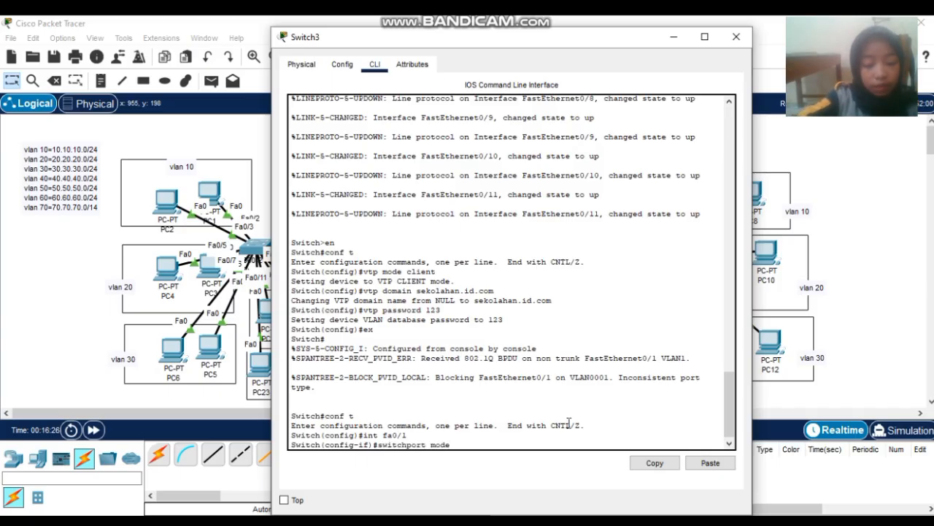
type("u")
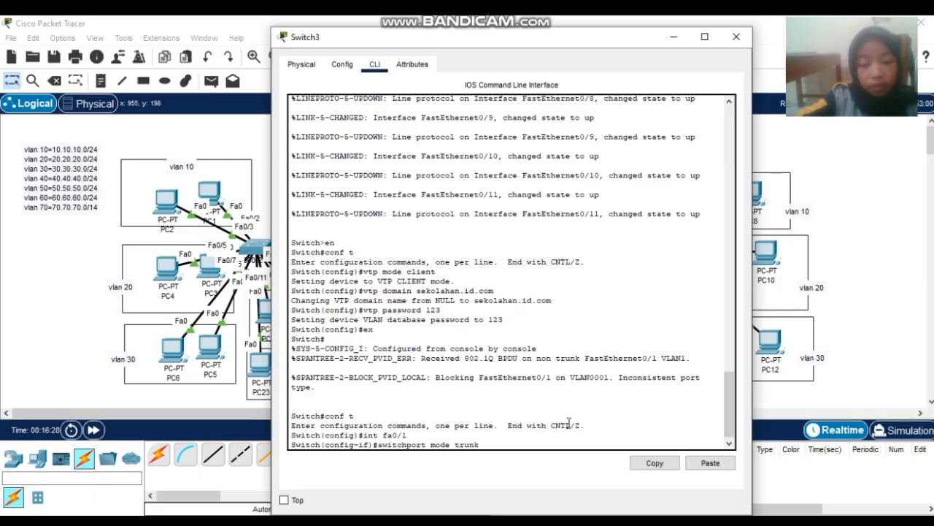
type("nk")
key("Return")
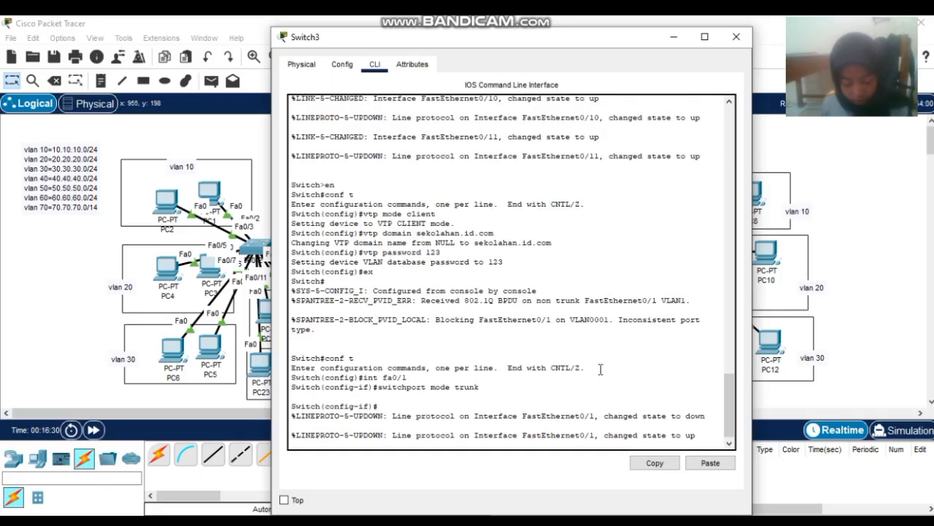
left_click(736, 36)
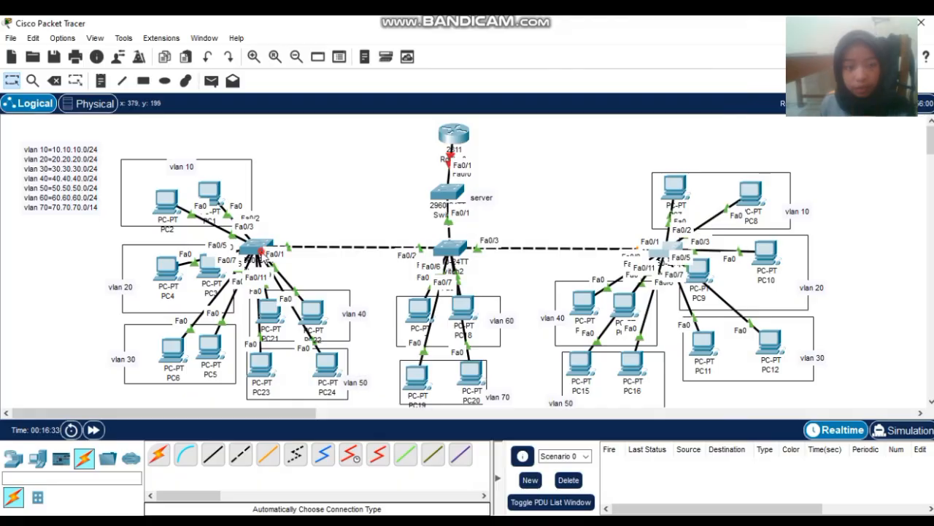
left_click(262, 254)
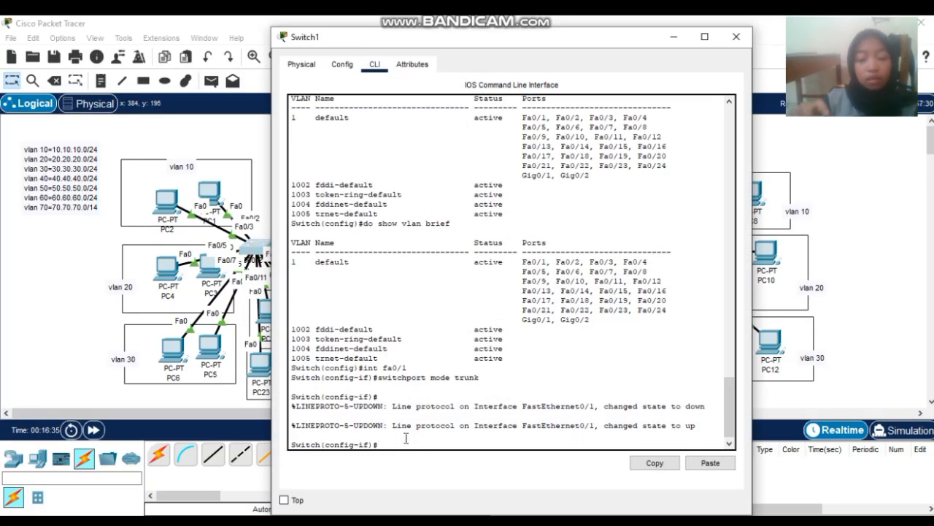
type("ex")
key("Return")
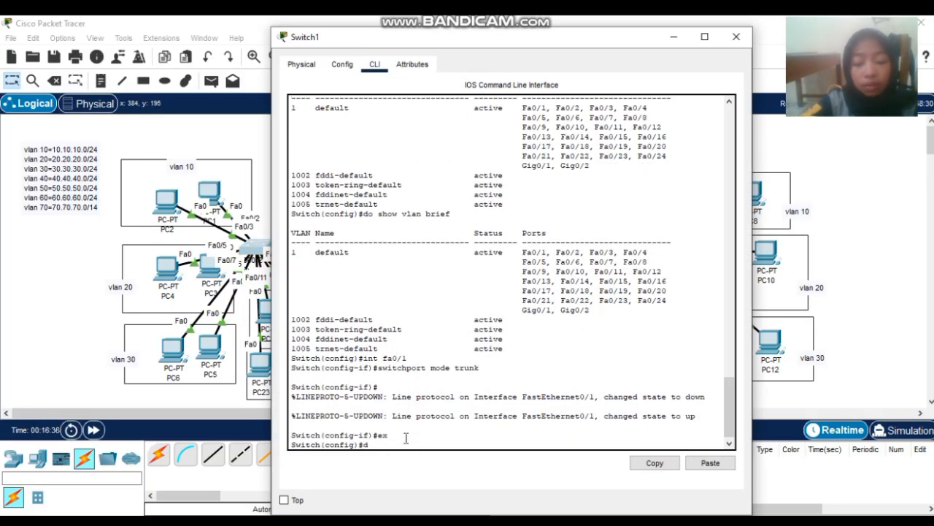
type("do sh vl")
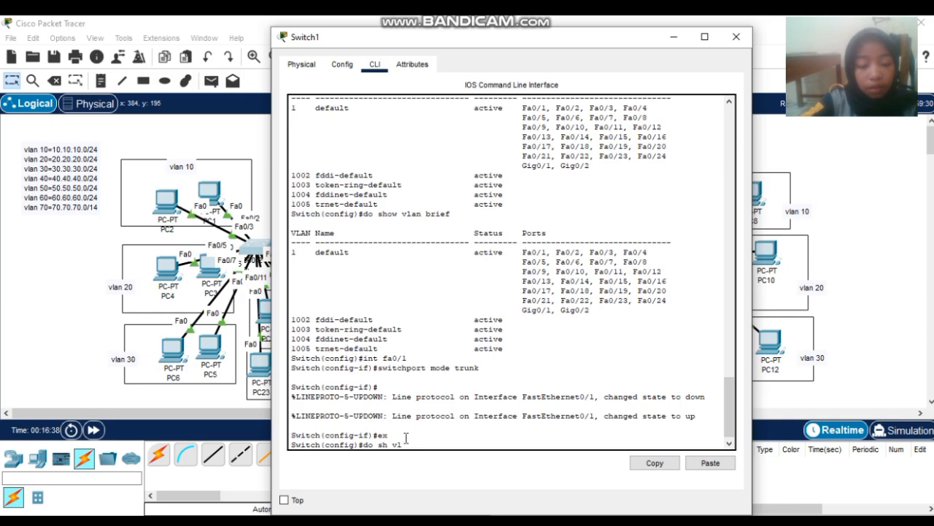
type("an br")
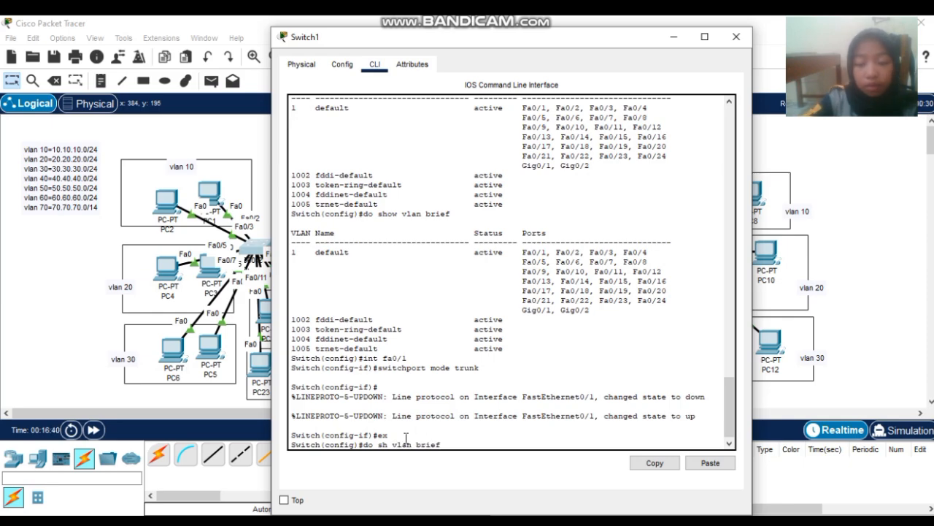
type("ief")
key("Return")
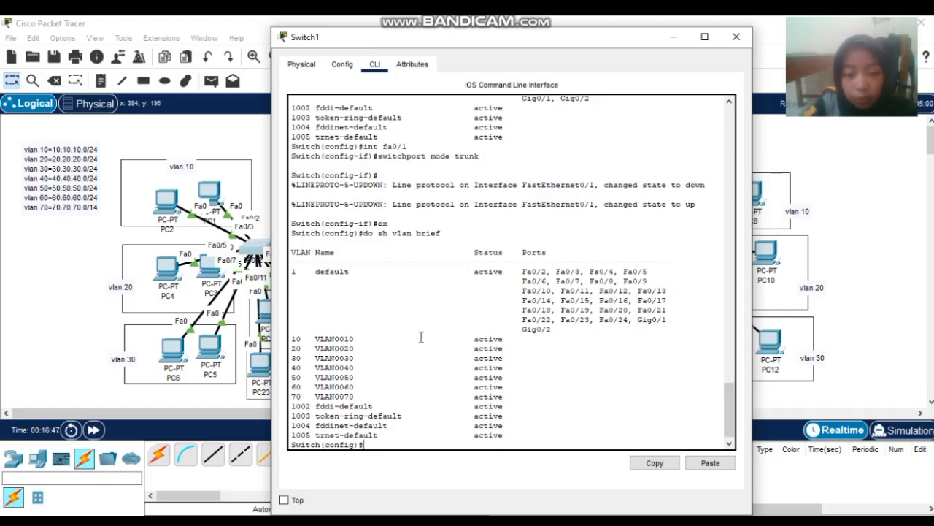
left_click(725, 39)
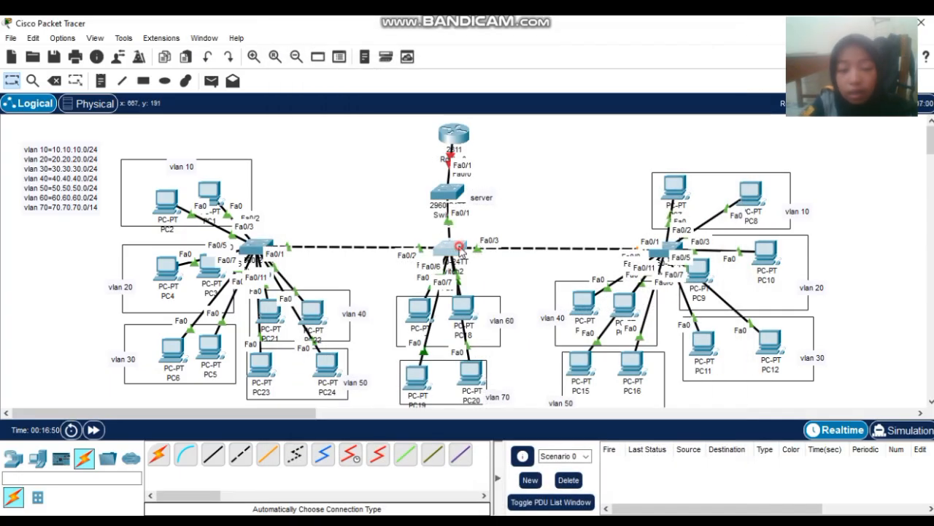
left_click(460, 250)
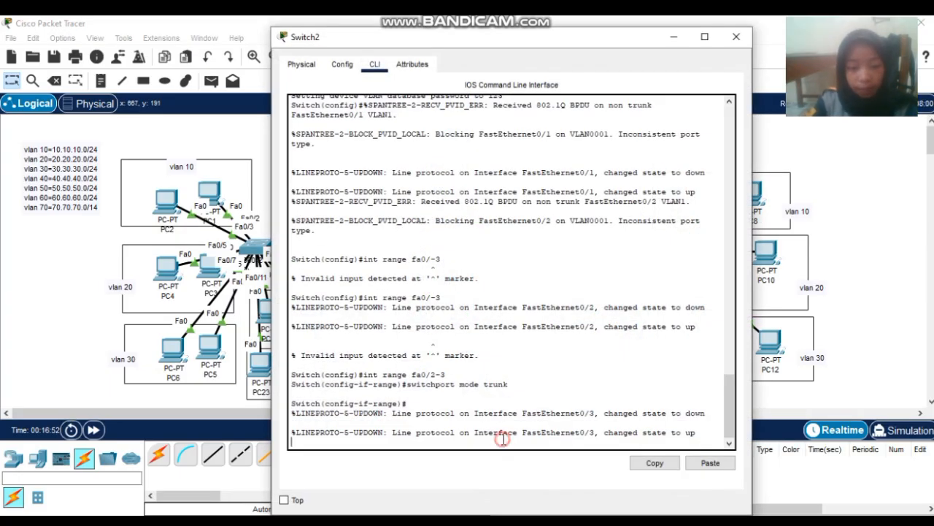
key("Return")
type("e)#e")
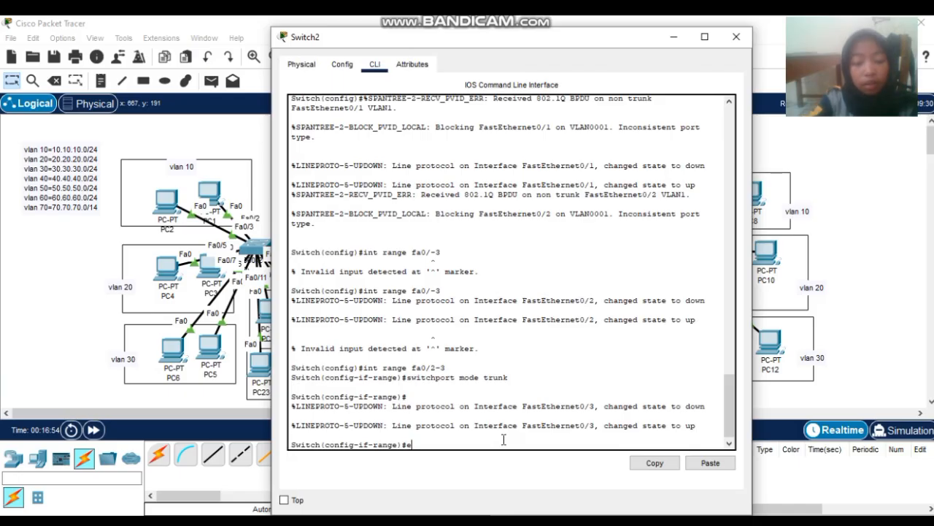
type("x")
key("Return")
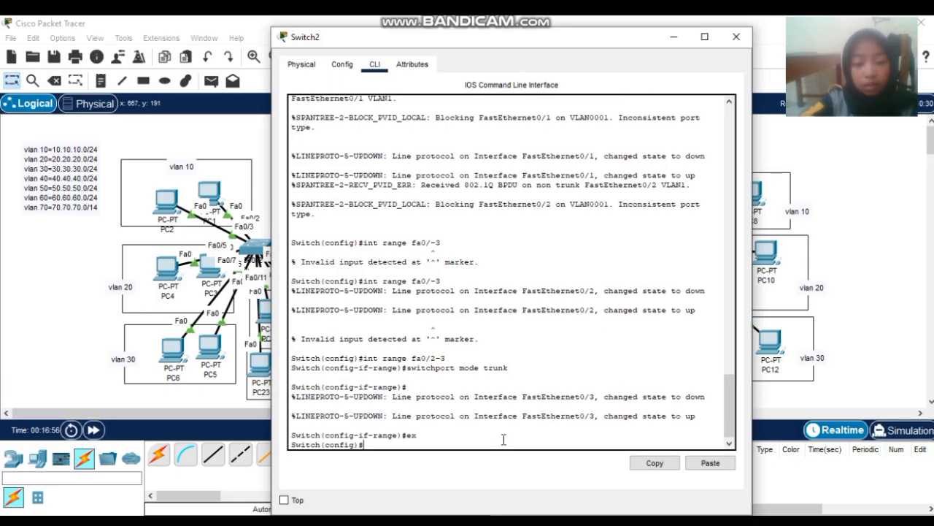
type("dp")
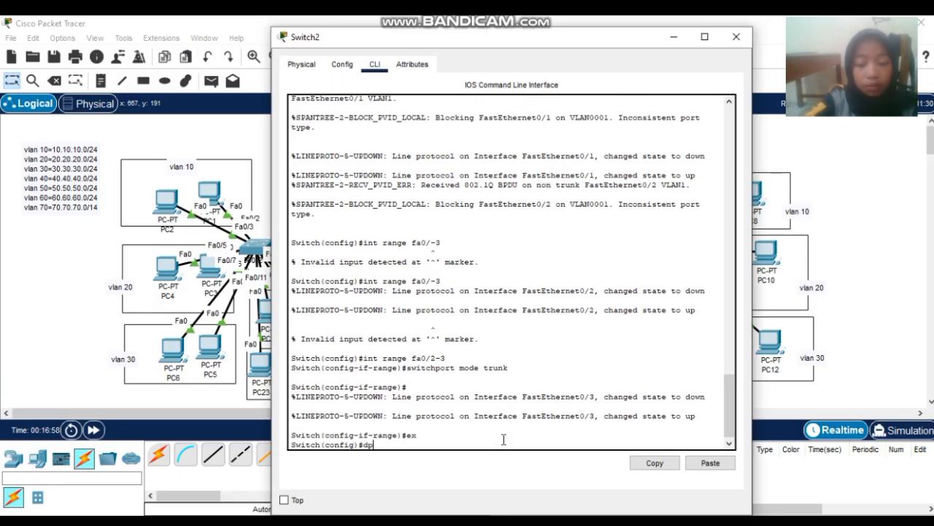
key("BackSpace")
type("o sh ")
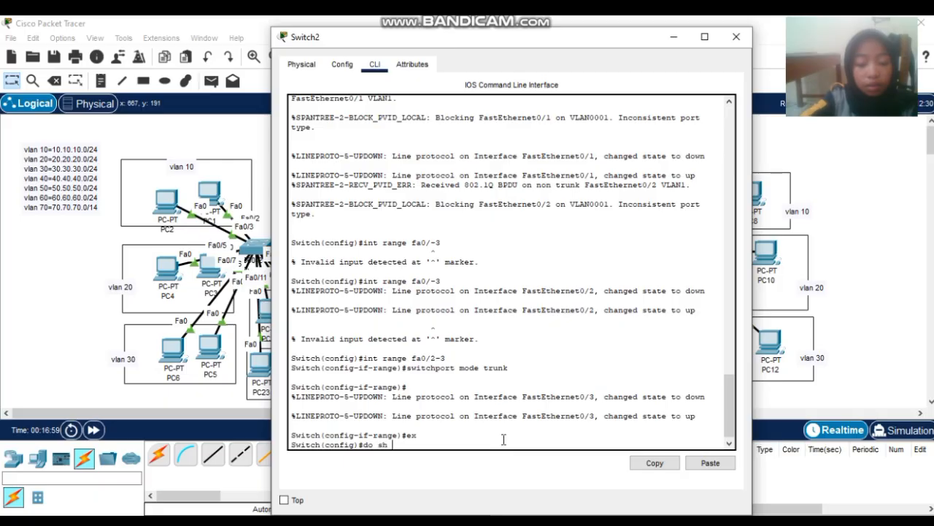
type("vlan brief")
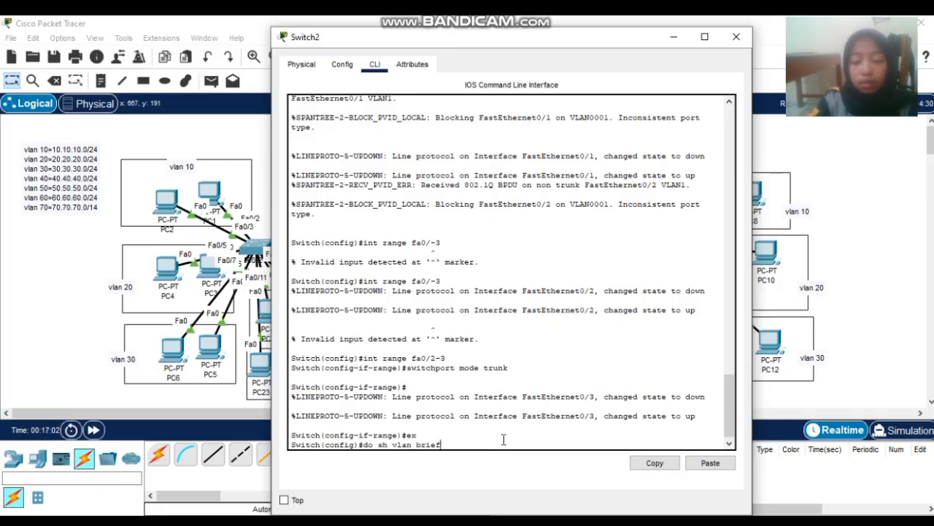
key("Return")
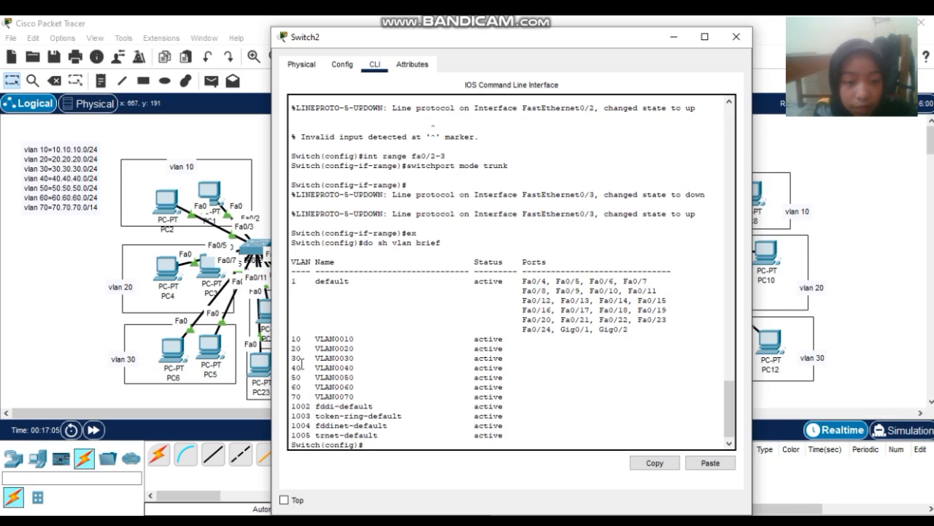
left_click(736, 38)
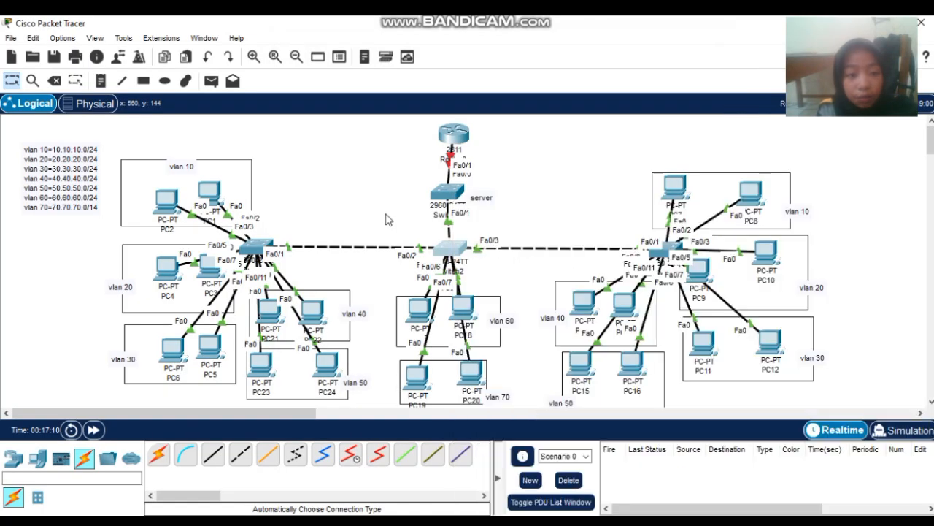
- Erase the partly typed vlan command at Switch1's prompt and close its window
left_click(257, 245)
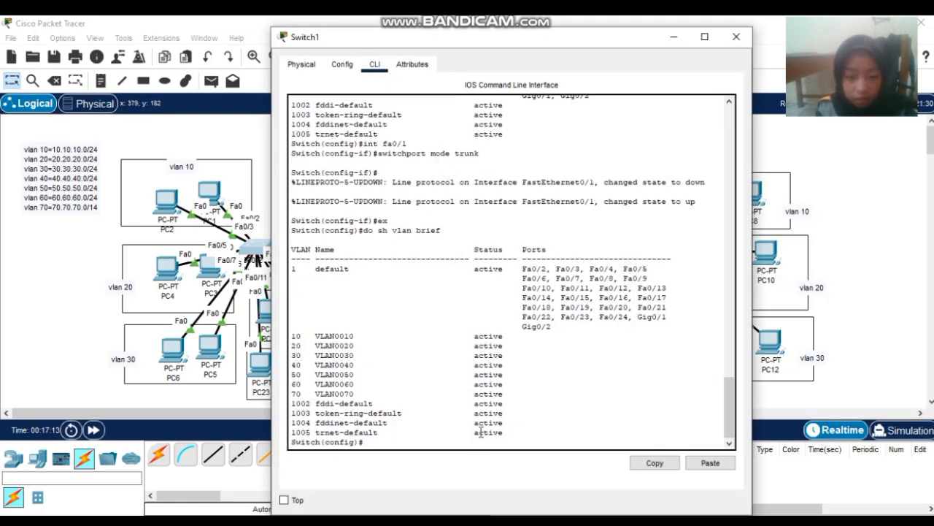
left_click(441, 444)
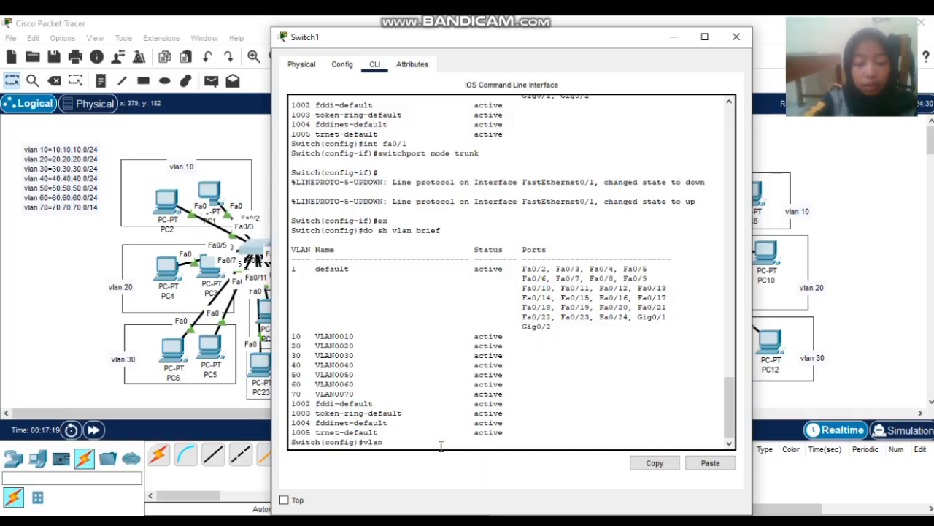
key("BackSpace")
key("BackSpace")
key("BackSpace")
key("BackSpace")
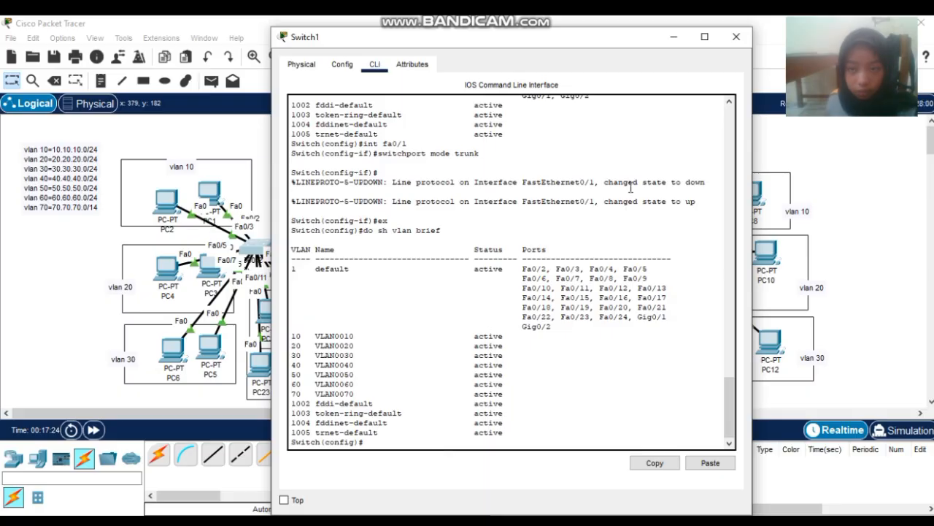
left_click(736, 36)
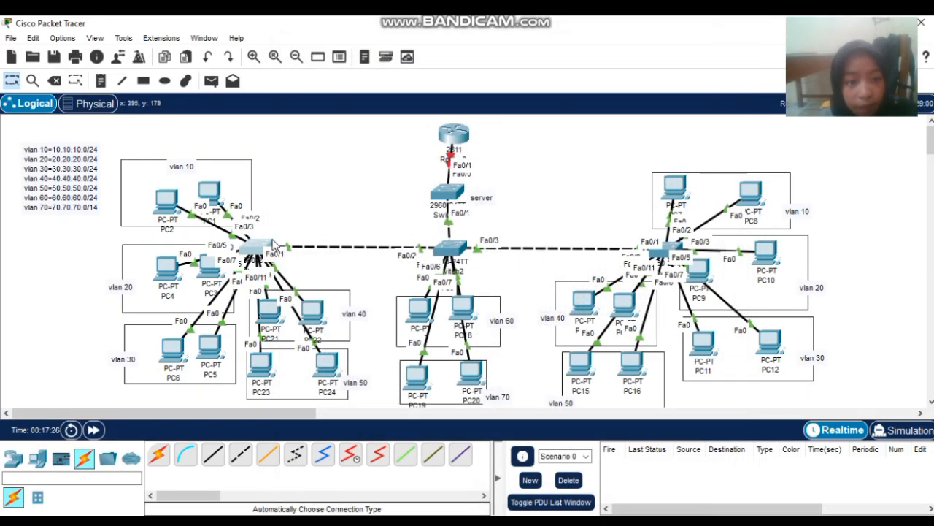
- Raise PC1 and PC2 within the vlan 10 area, then return to Switch1's console
left_click_drag(209, 192, 223, 178)
mouse_move(171, 208)
left_mouse_down()
mouse_move(208, 155)
mouse_move(146, 149)
mouse_move(149, 206)
mouse_move(165, 194)
left_mouse_up()
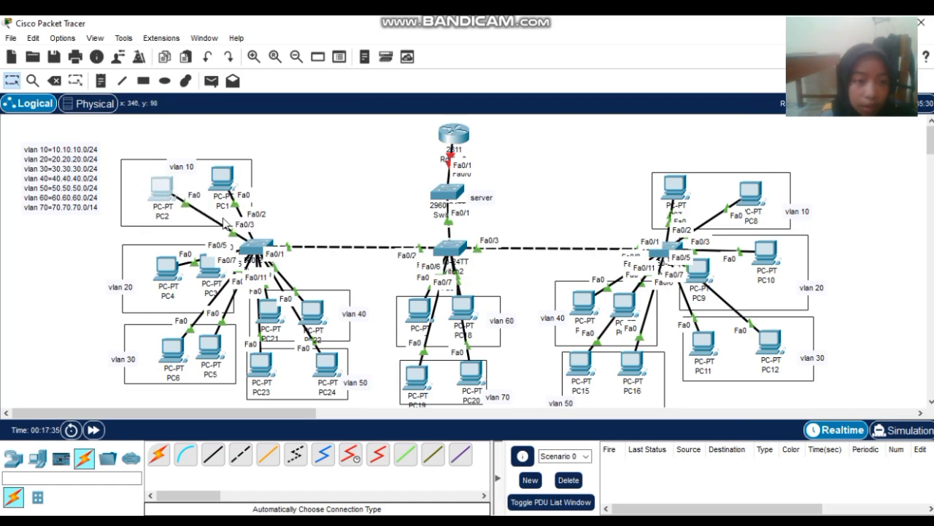
left_click(249, 248)
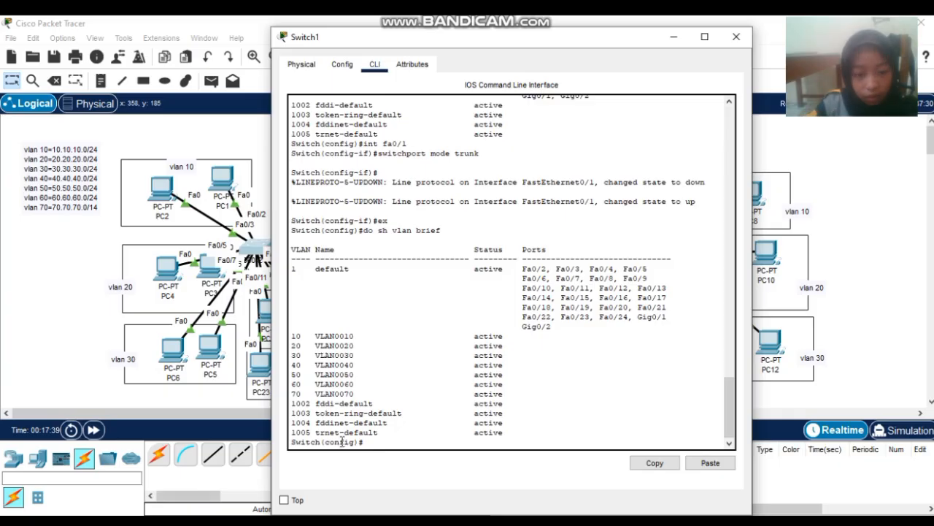
- Put Switch1 ports fa0/2-3 in access mode on VLAN 10, then reposition PC3 in vlan 20
type("i")
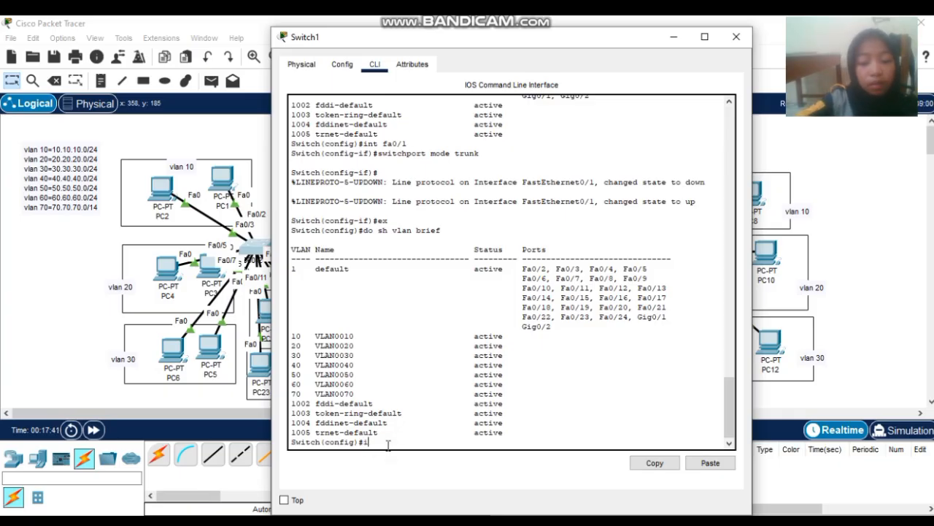
type("nt fa")
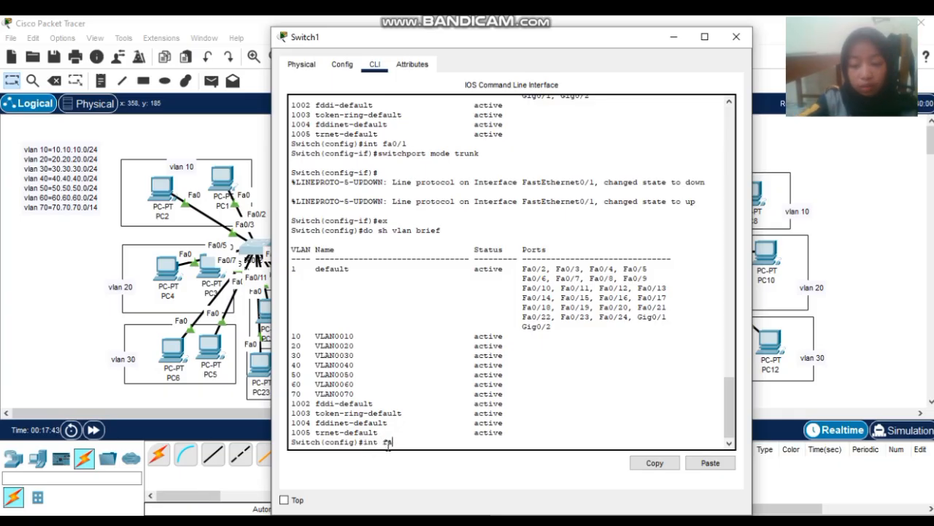
type("a")
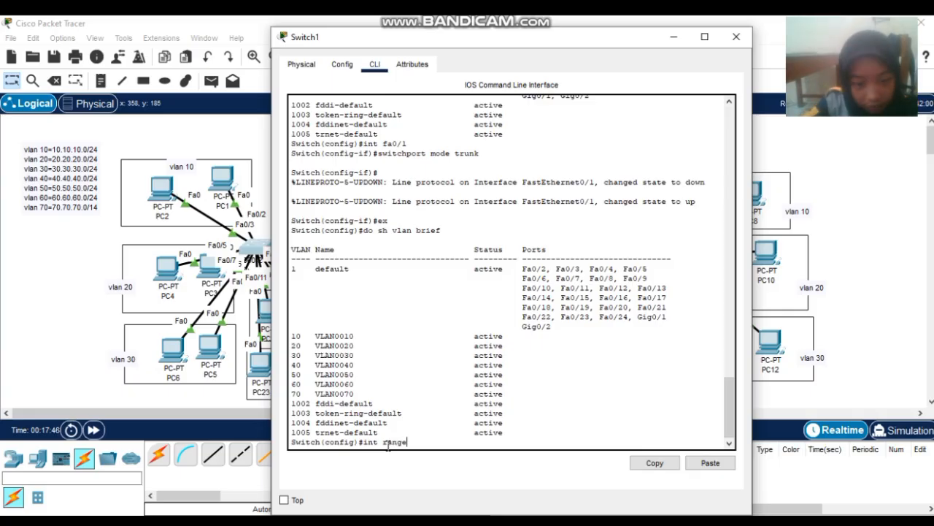
type("nge fa0")
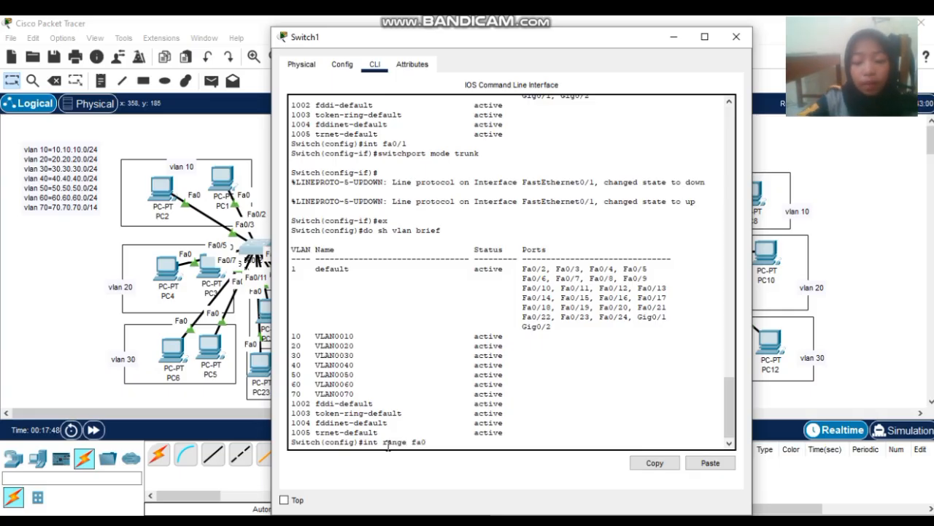
type("/2-3")
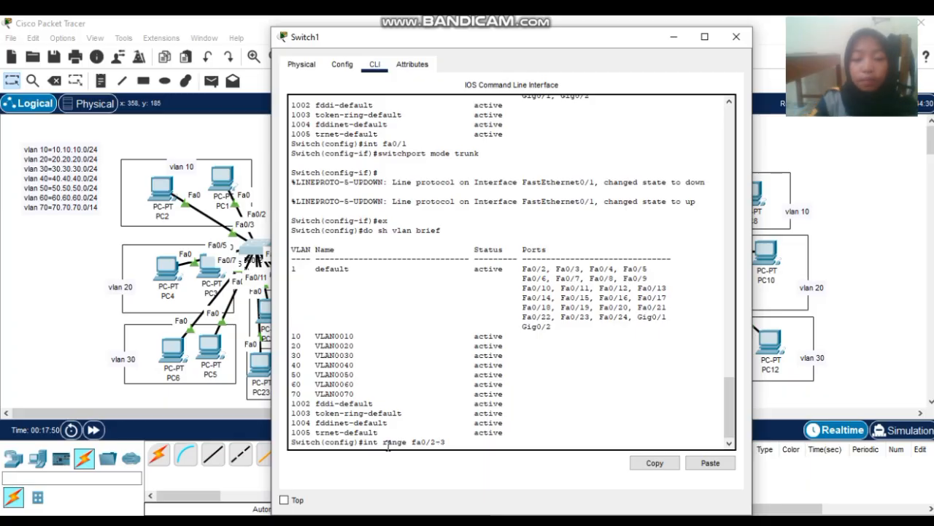
key("Return")
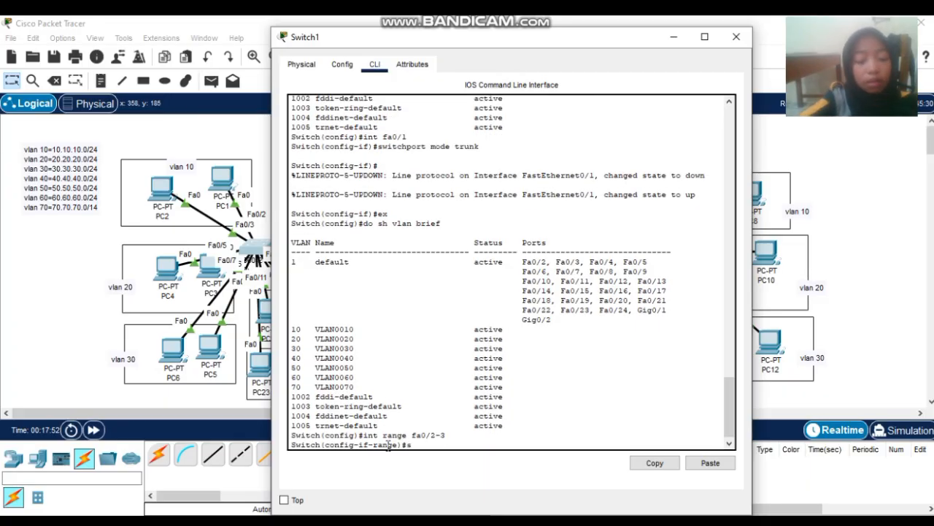
type("switchp")
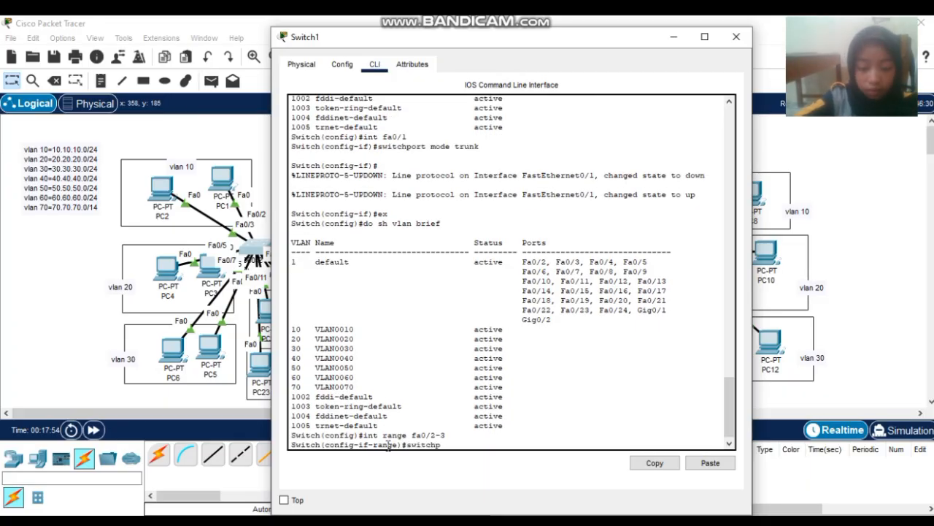
type("ort mod")
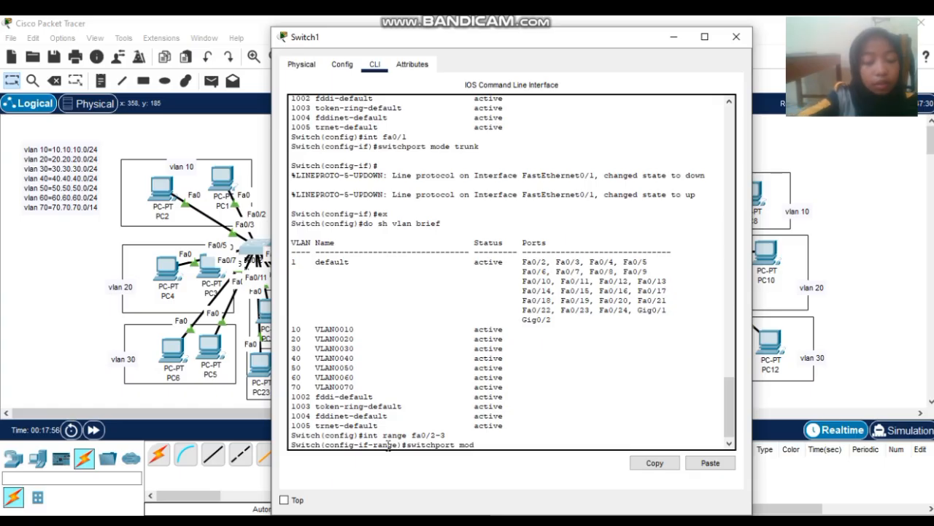
type("e access")
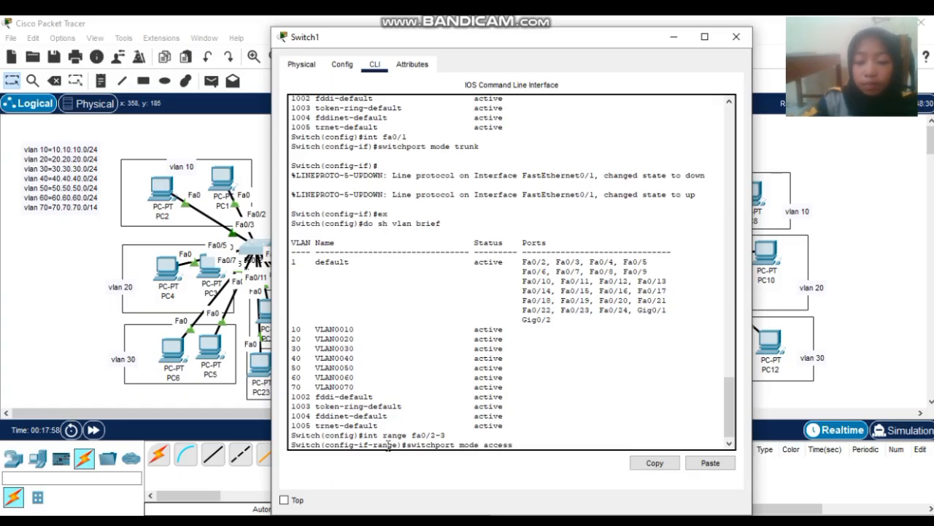
key("Return")
type("switc")
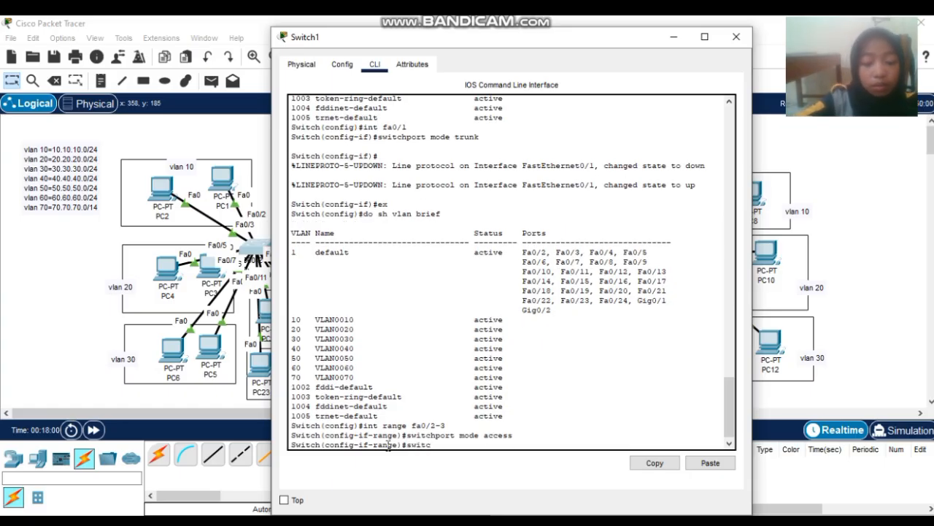
type("hport a")
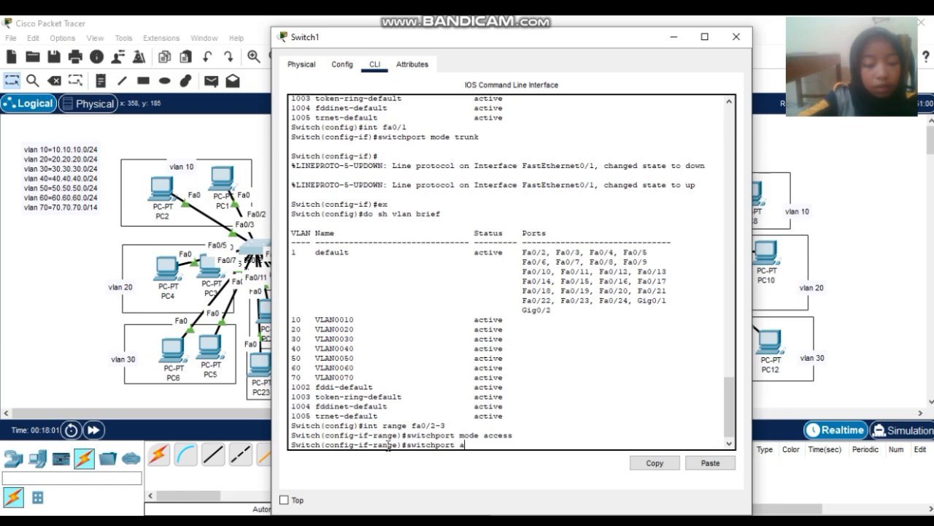
type("ccess v")
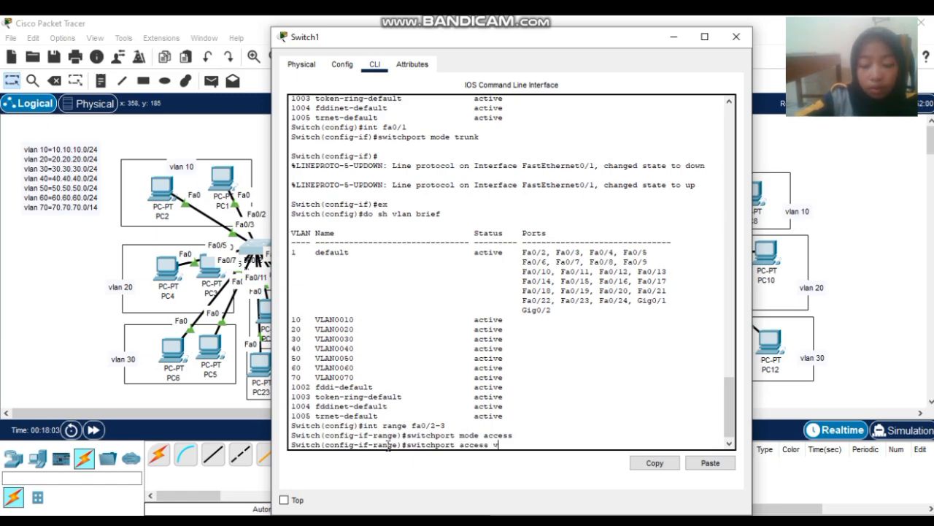
type("lan 1")
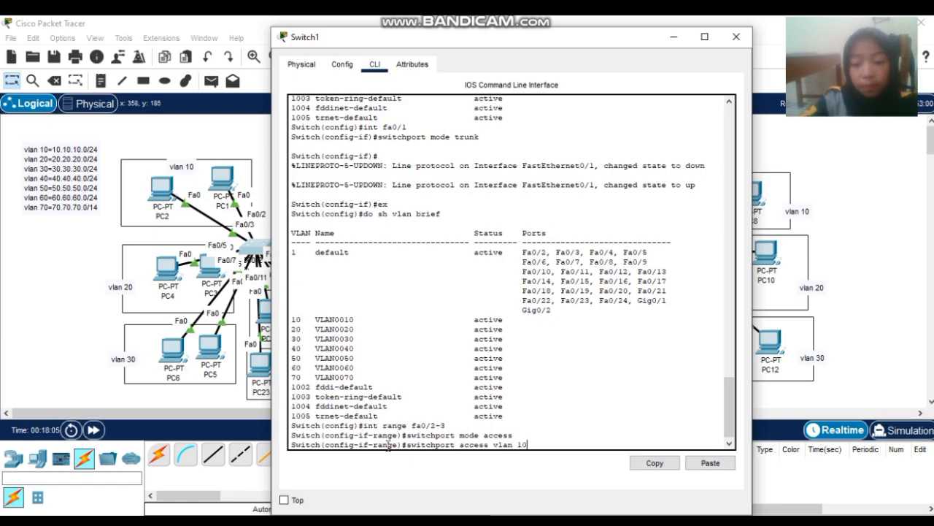
type("0")
key("Return")
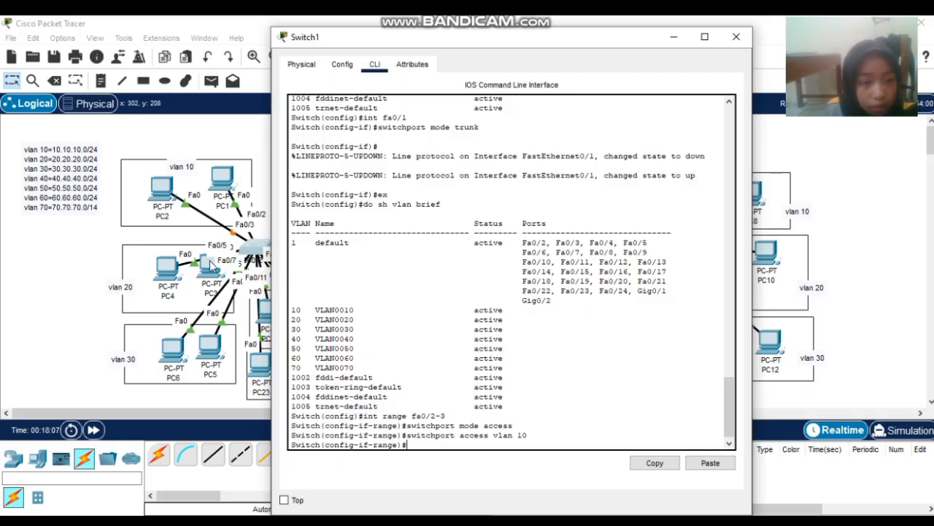
left_click_drag(210, 263, 168, 284)
left_click(252, 246)
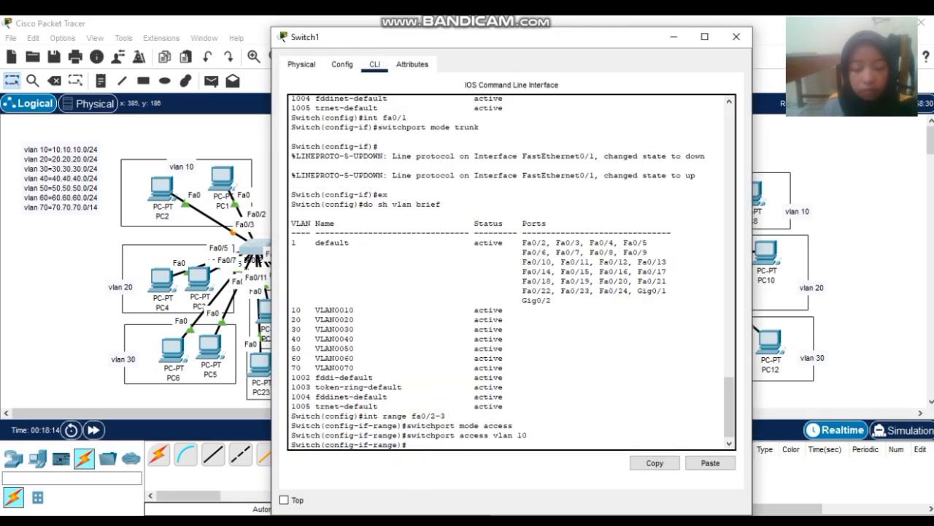
- Select Switch1 ports fa0/4-5, set them to access mode, and assign them to VLAN 20
type("int ra")
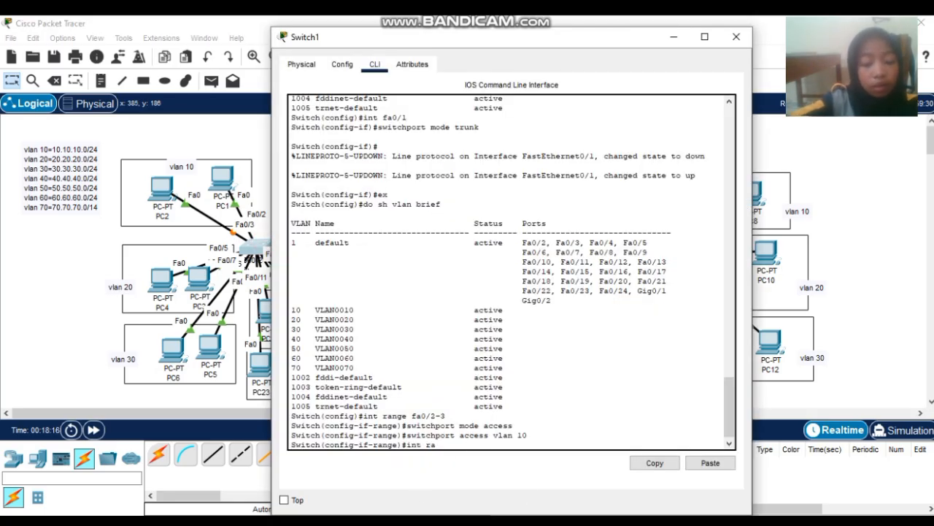
type("nge fa0")
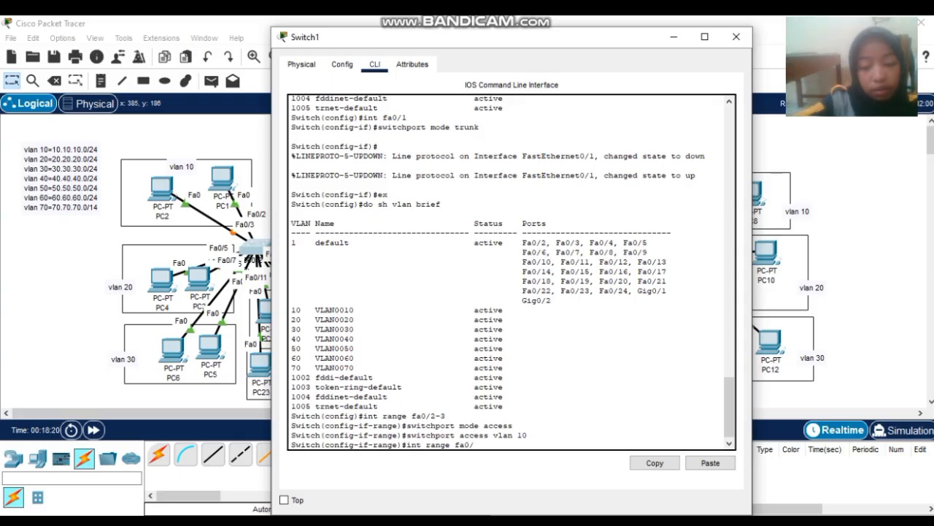
type("/4")
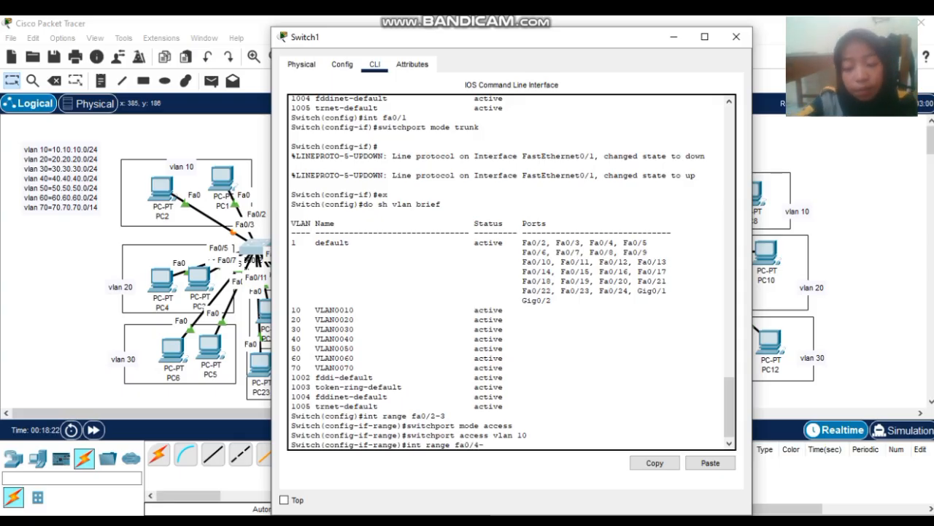
type("-5")
key("Return")
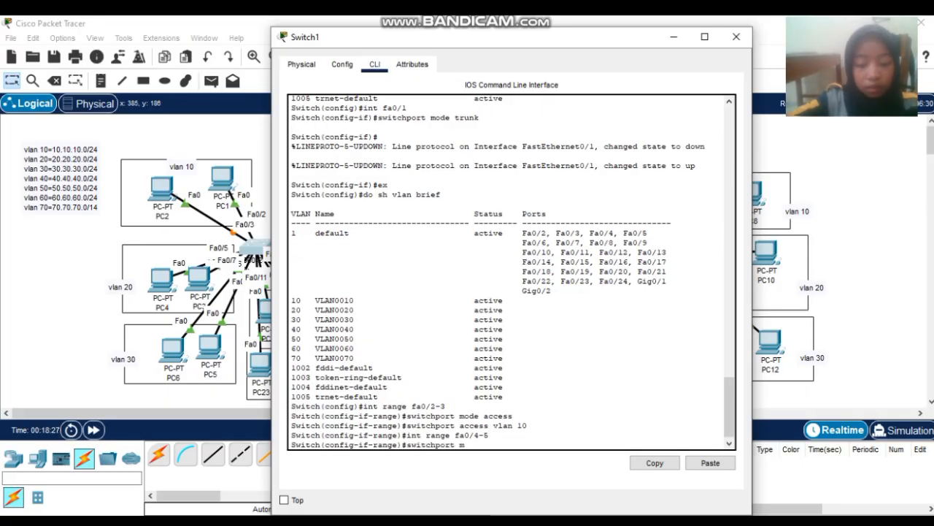
type("switchport mode access")
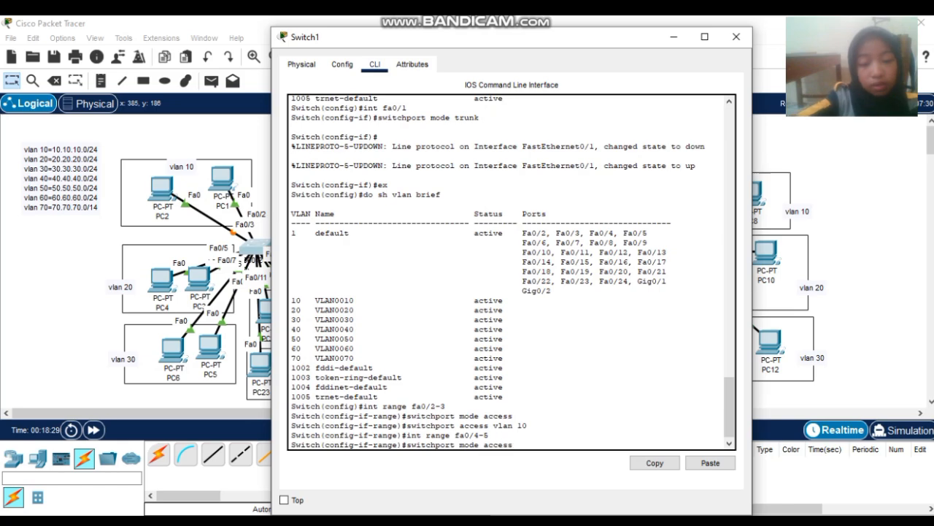
key("Return")
type("sw")
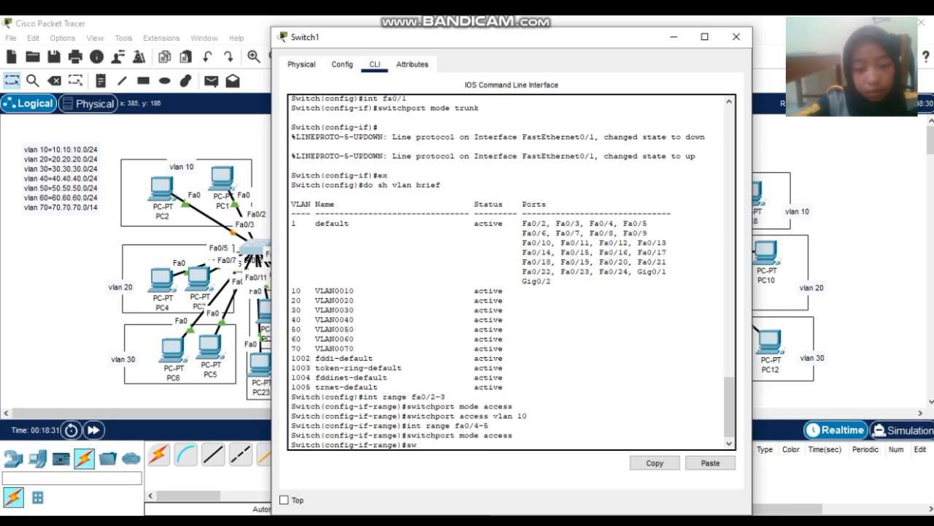
type("itchp")
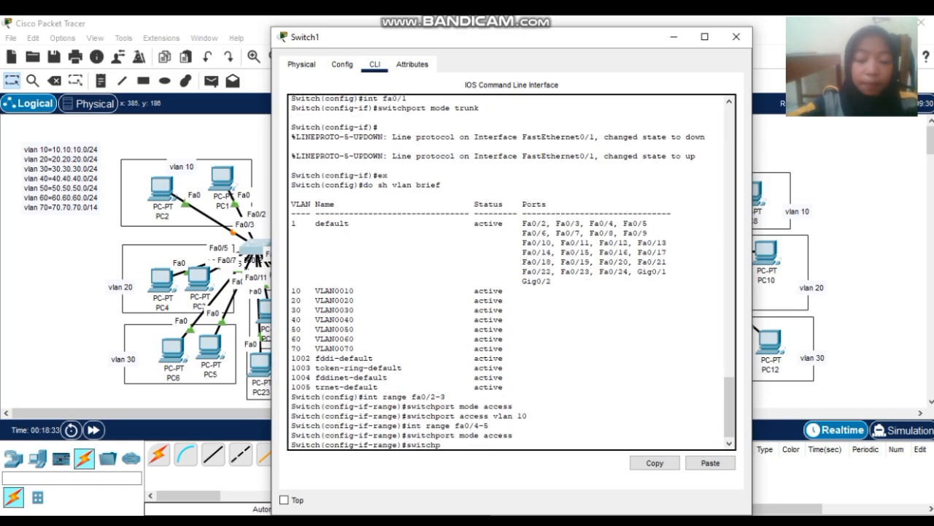
type("ort access vlan")
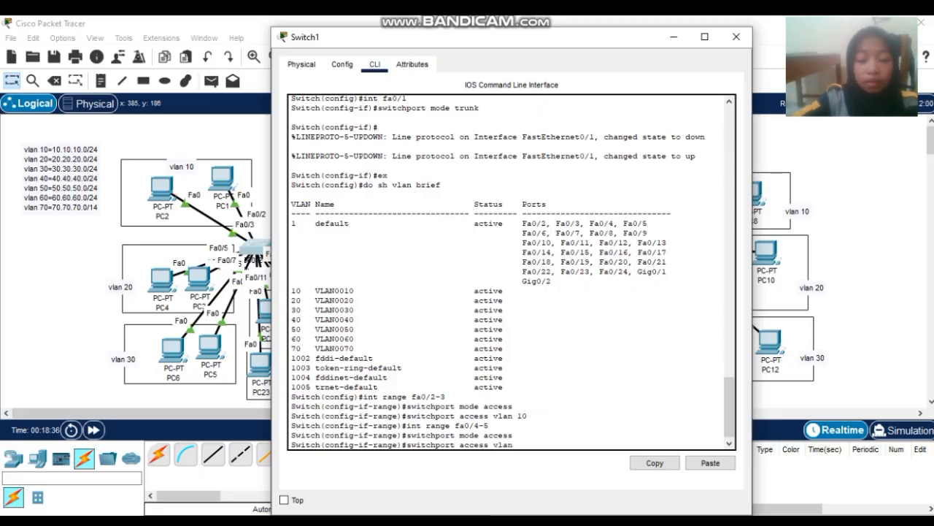
type(" 20")
key("Return")
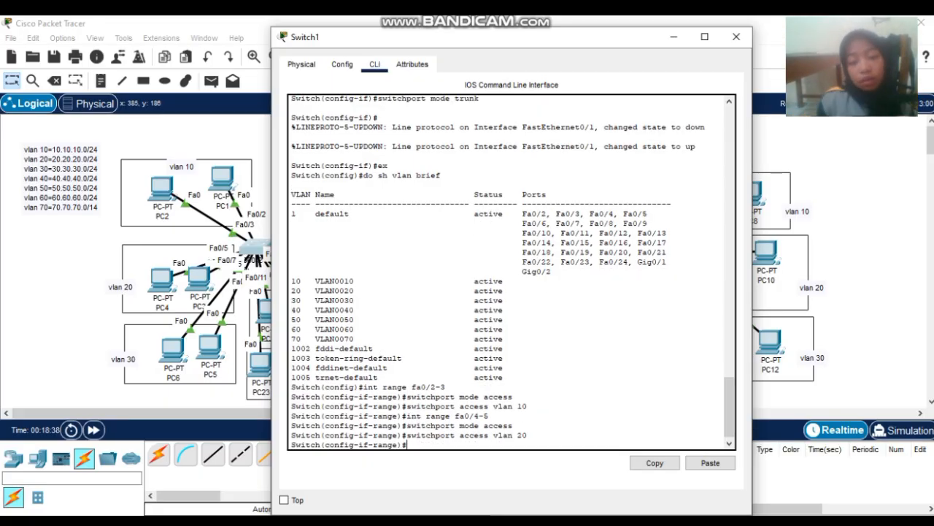
- Move PC5 into the vlan 30 area and begin an interface range command on Switch1
left_click_drag(206, 346, 159, 280)
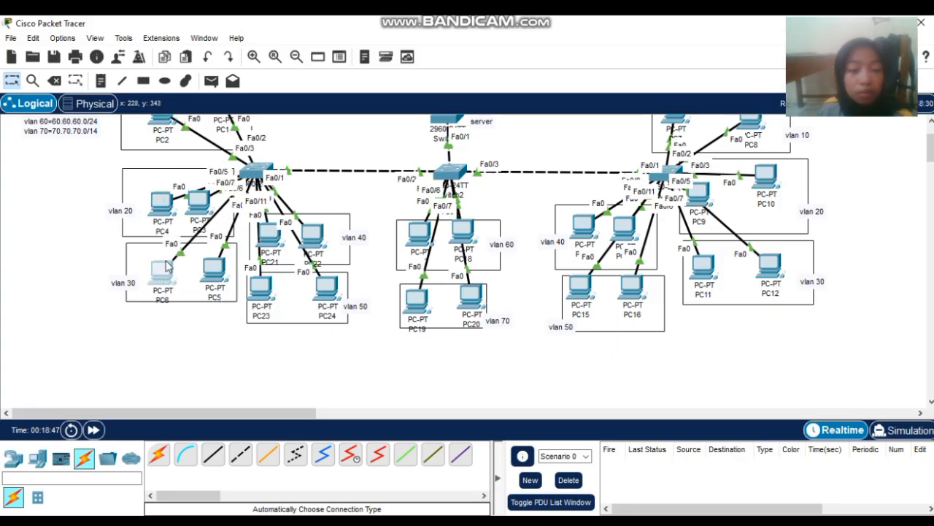
left_click(267, 167)
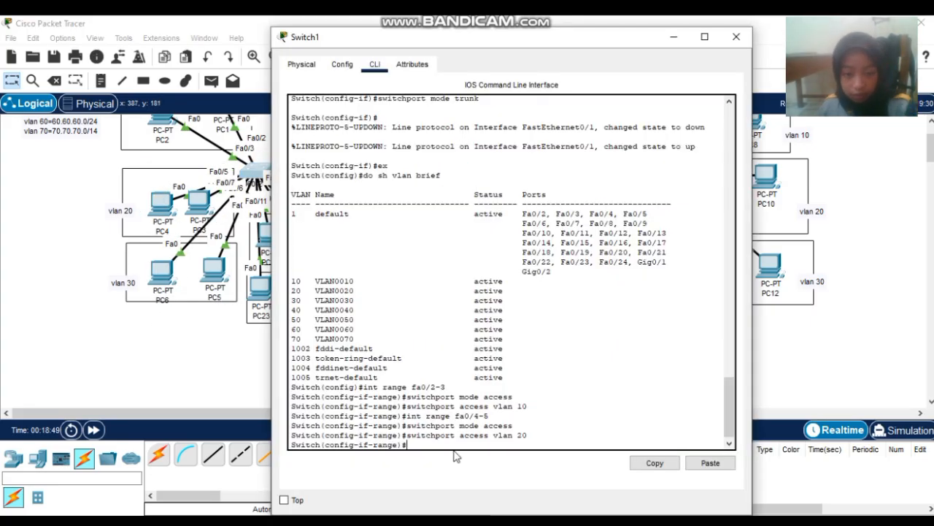
type("int")
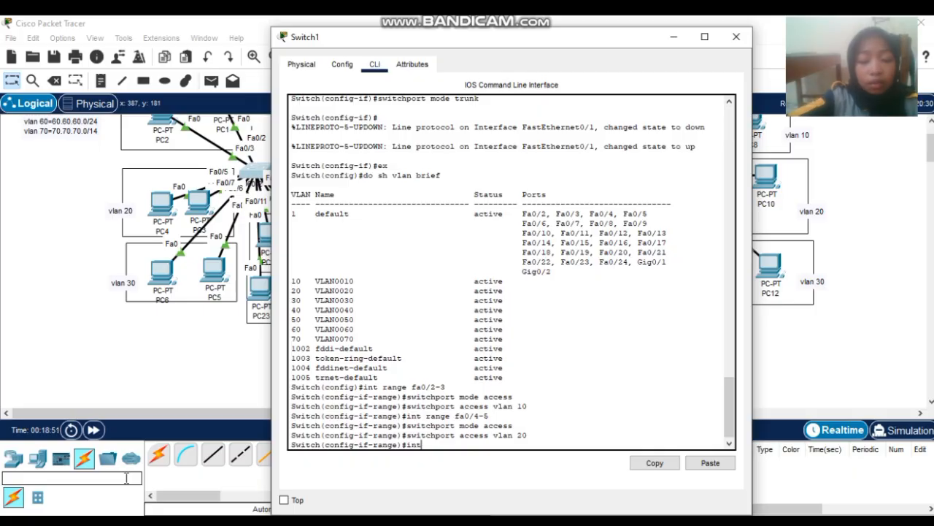
type(" rage")
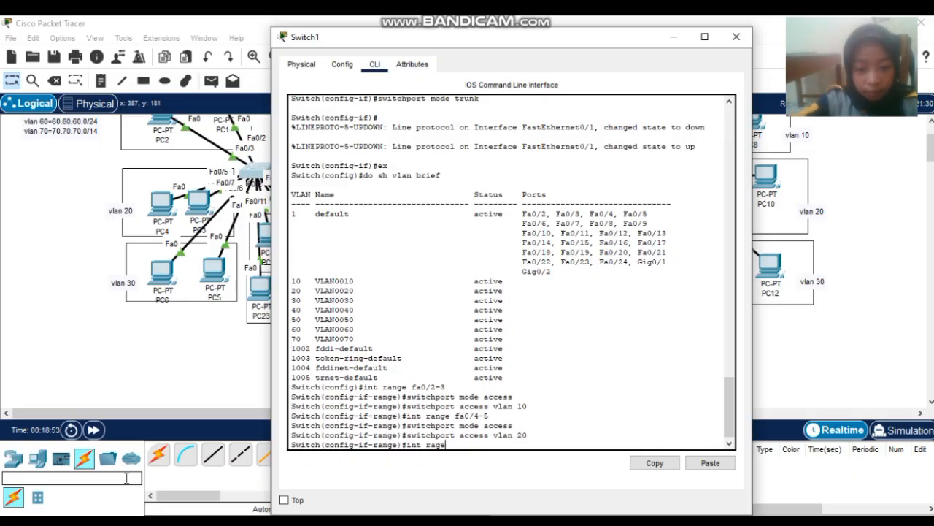
key("BackSpace")
key("BackSpace")
type("ng")
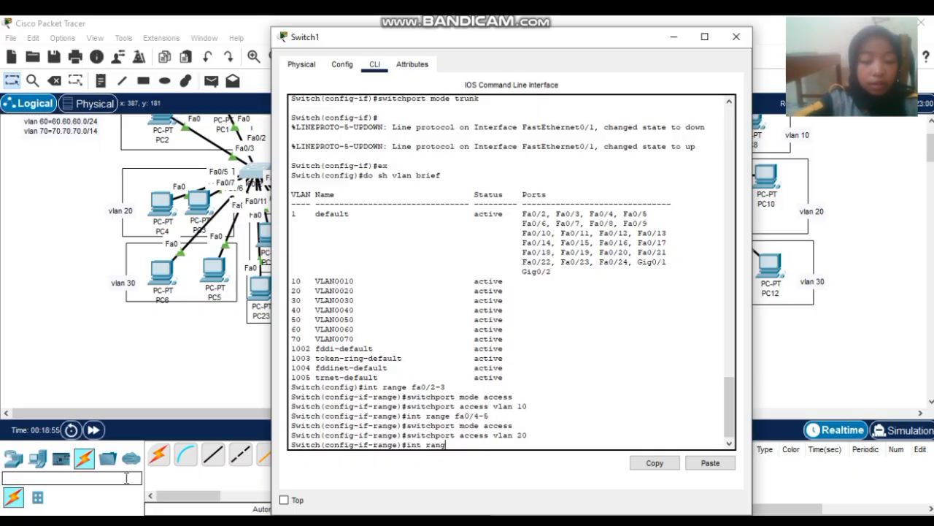
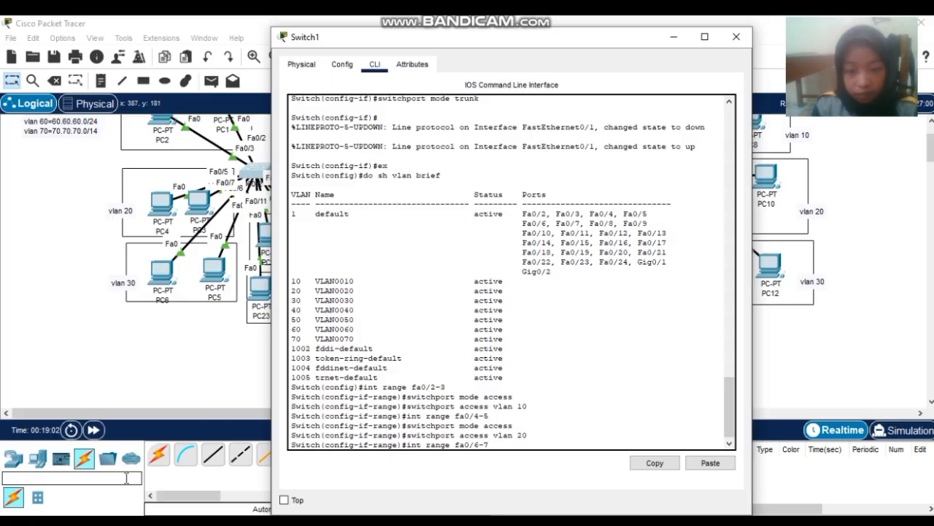
- Make Switch1 ports fa0/6-7 access ports in VLAN 30
type("e fa0/6-7")
key("Return")
key("Up")
key("Up")
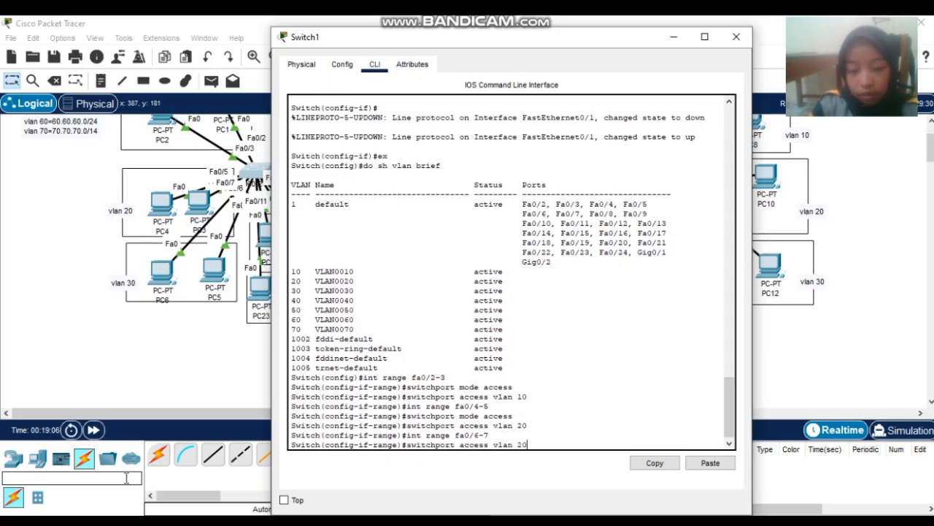
key("Down")
key("Up")
key("Up")
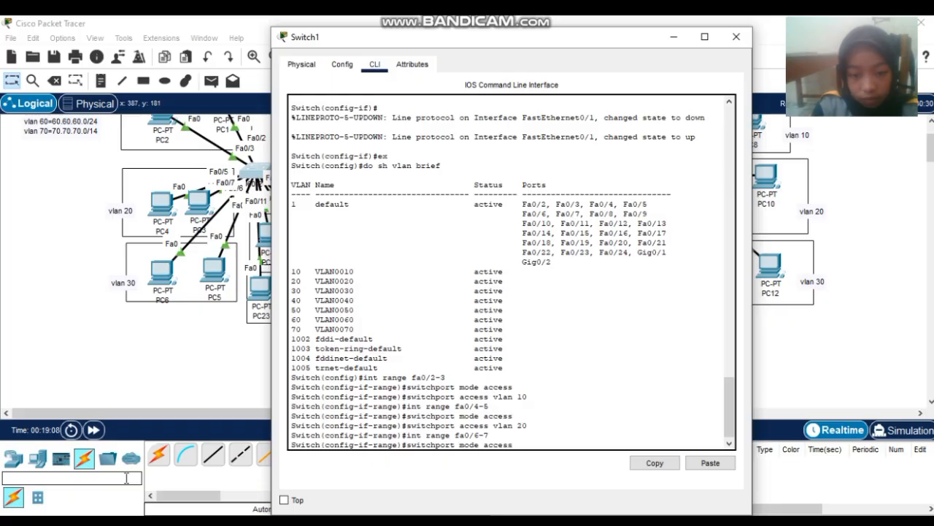
key("Return")
key("Up")
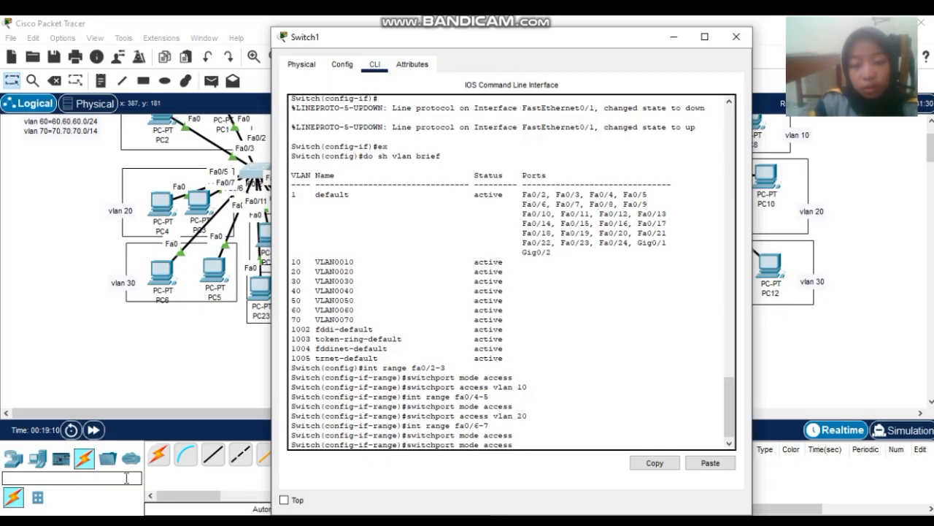
key("Up")
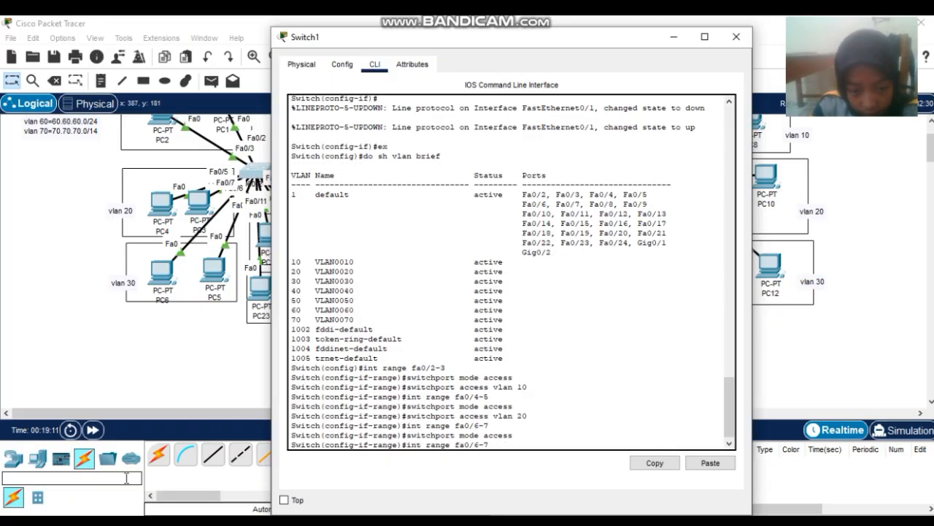
key("Up")
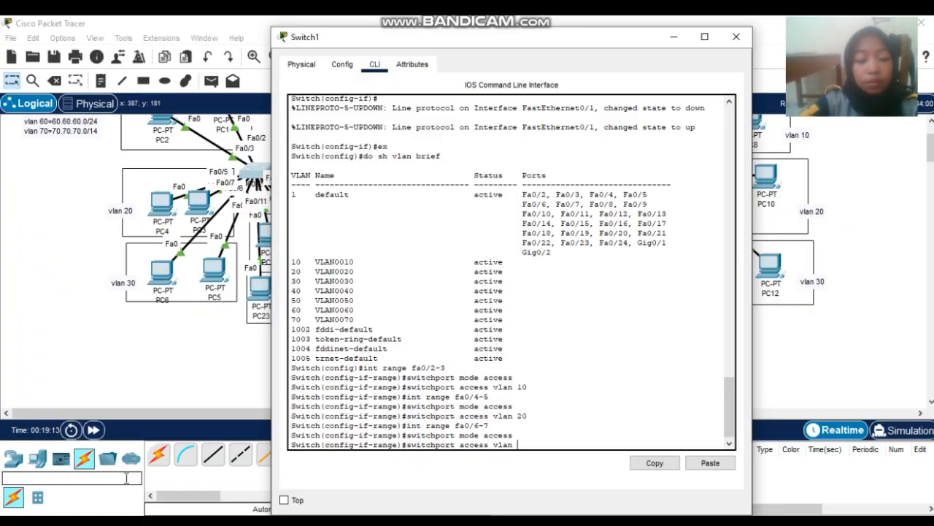
key("Return")
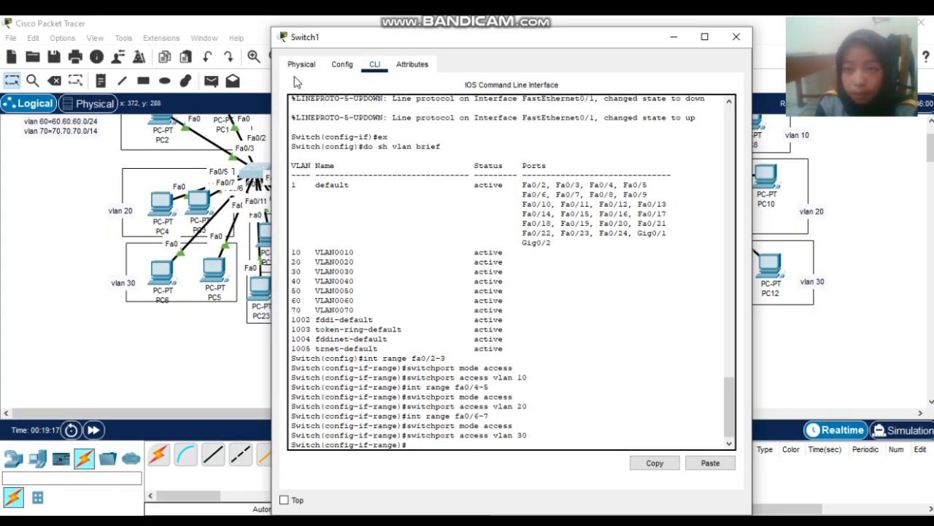
- Close Switch1's console and put PC22 back inside the vlan 40 box
left_click(734, 37)
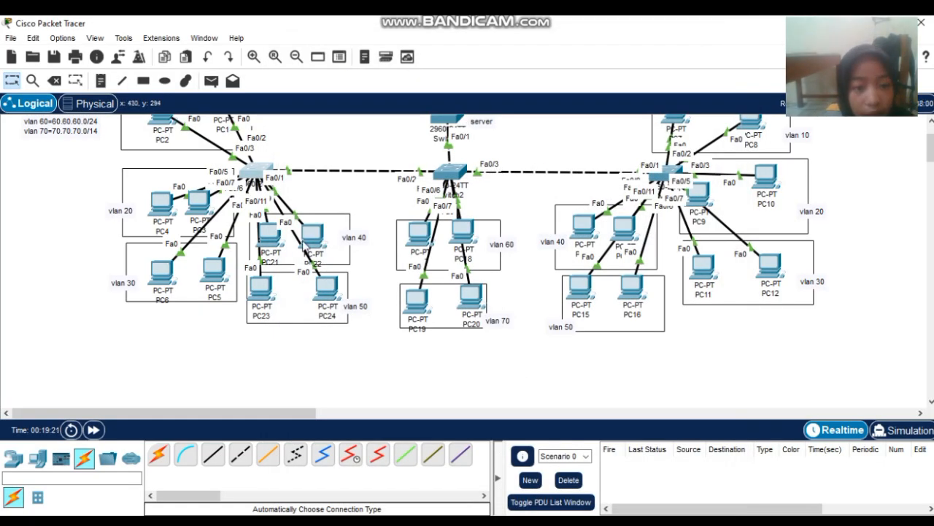
mouse_move(322, 238)
left_mouse_down()
mouse_move(392, 179)
mouse_move(327, 224)
left_mouse_up()
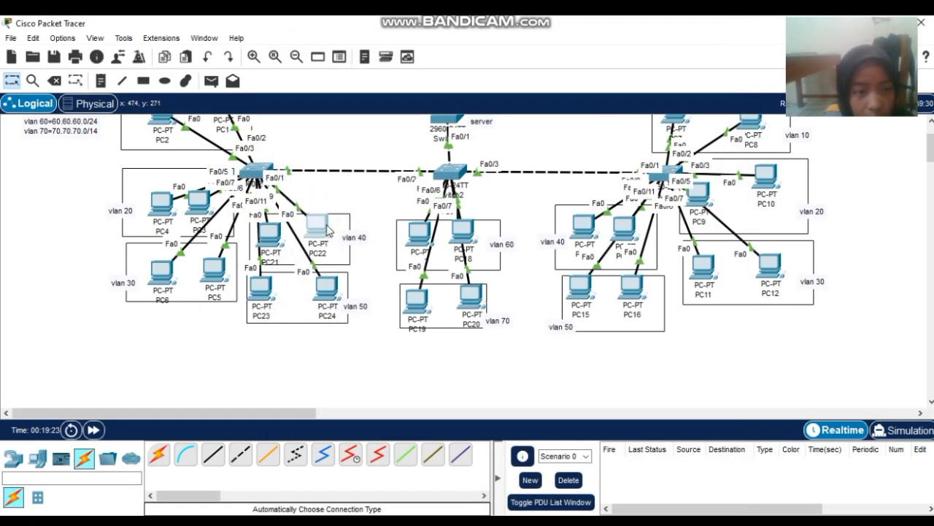
mouse_move(261, 231)
left_mouse_down()
mouse_move(343, 223)
mouse_move(359, 206)
mouse_move(385, 119)
mouse_move(245, 242)
mouse_move(270, 236)
left_mouse_up()
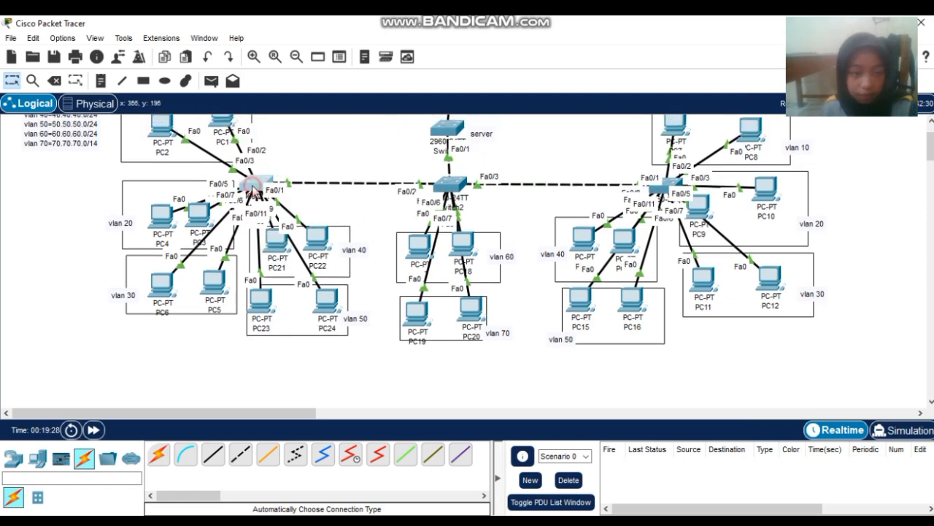
- Reopen Switch1's CLI and make ports fa0/8-9 access ports in VLAN 40
left_click(253, 184)
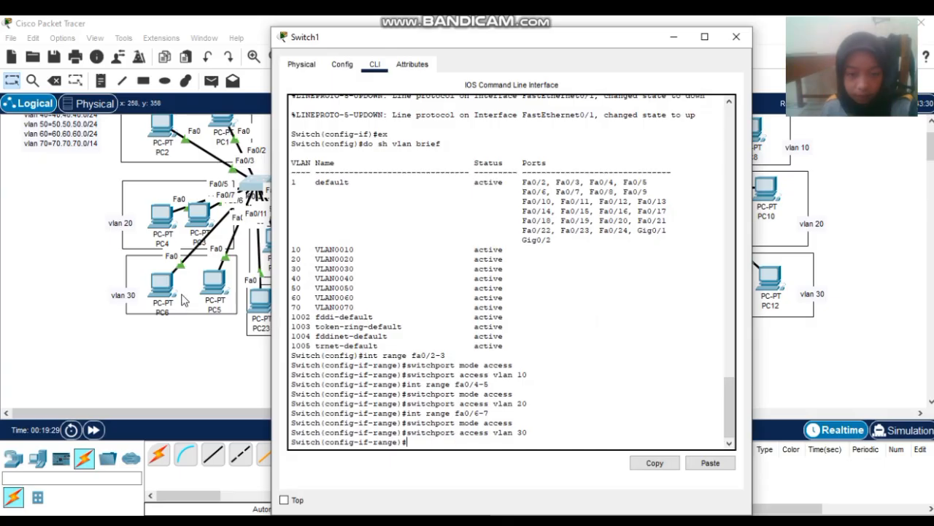
type("int range fa0/8")
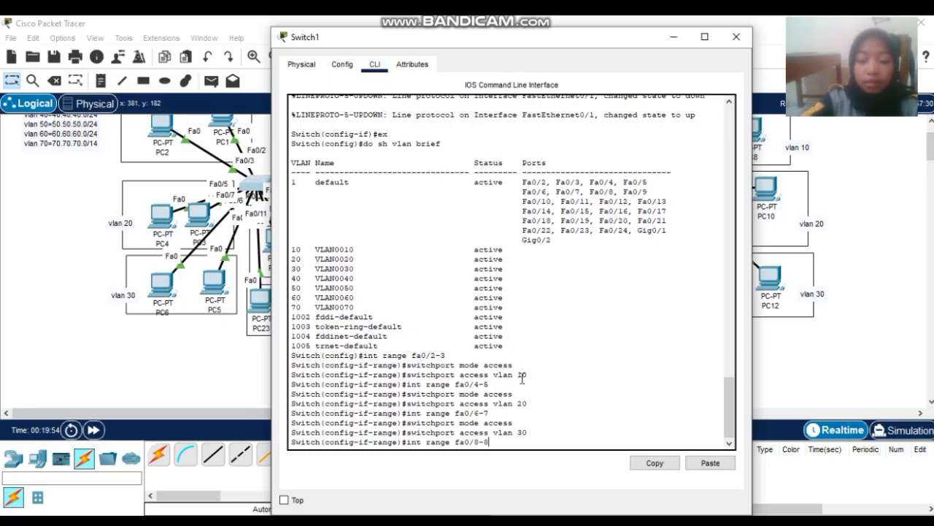
type("-9")
key("Return")
type("switchport mode access")
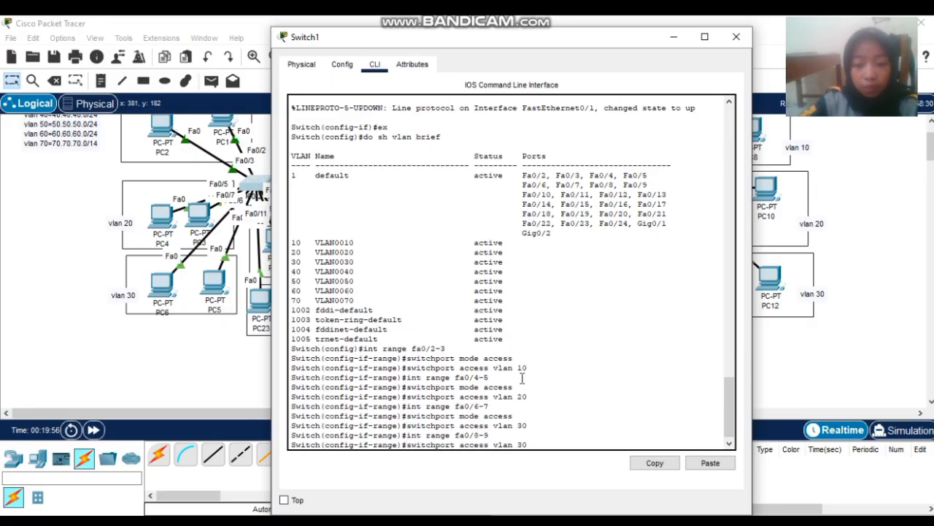
key("Return")
key("Up")
key("Up")
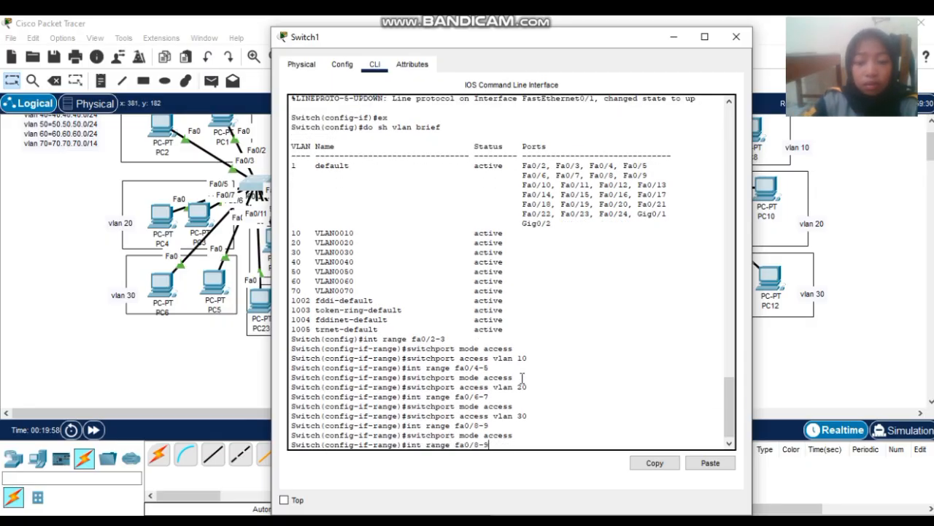
key("Up")
key("BackSpace")
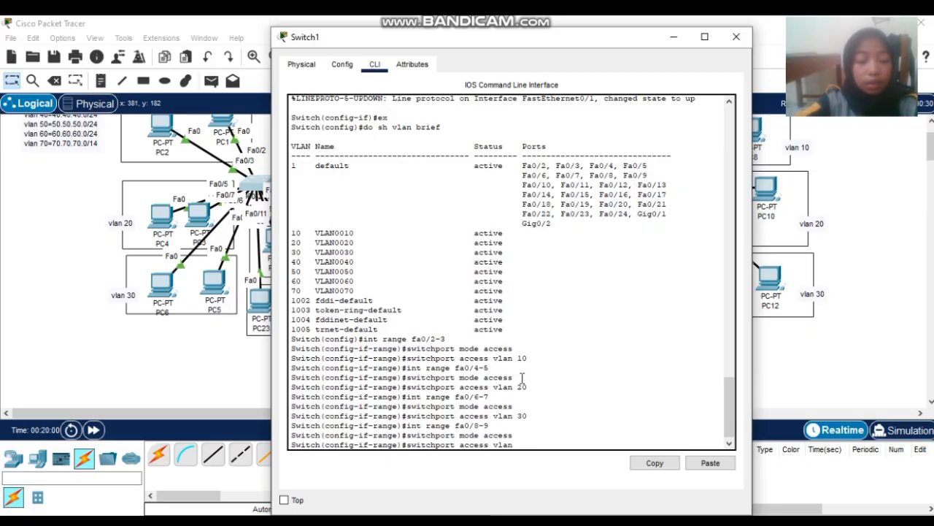
type("40")
key("Return")
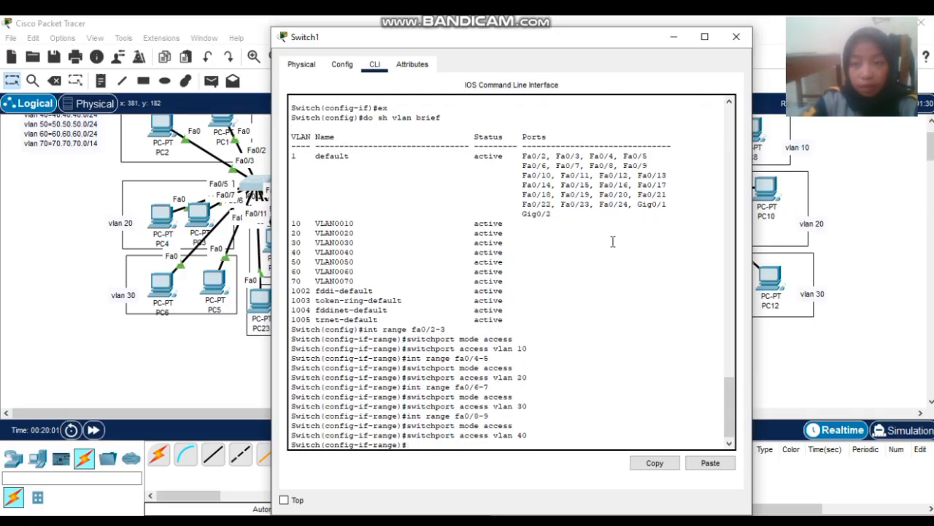
- Move PC24 lower and select Switch1 ports fa0/10-11 with an interface range
left_click(735, 36)
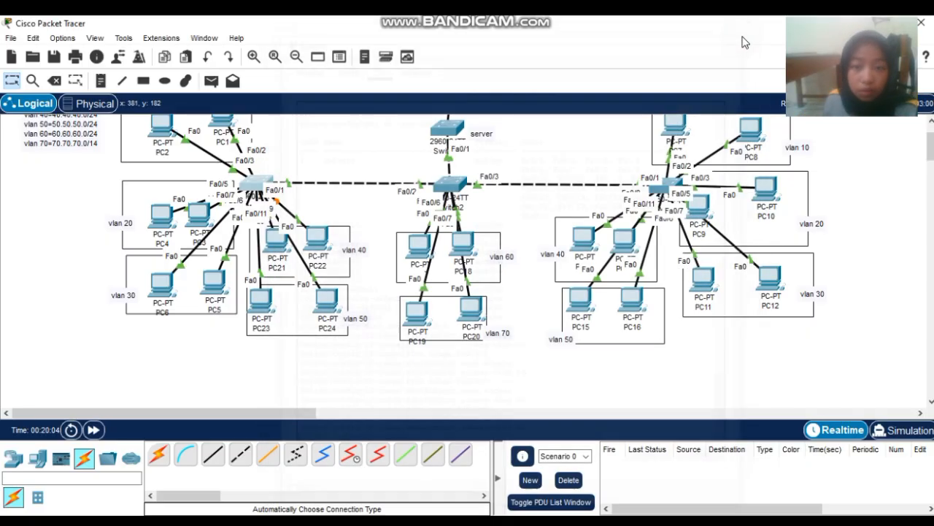
left_click_drag(326, 301, 272, 354)
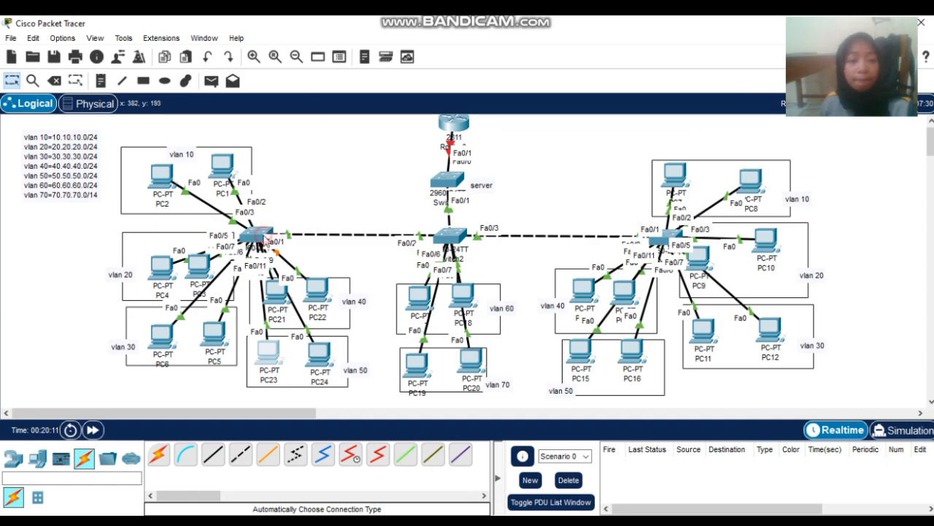
left_click(253, 232)
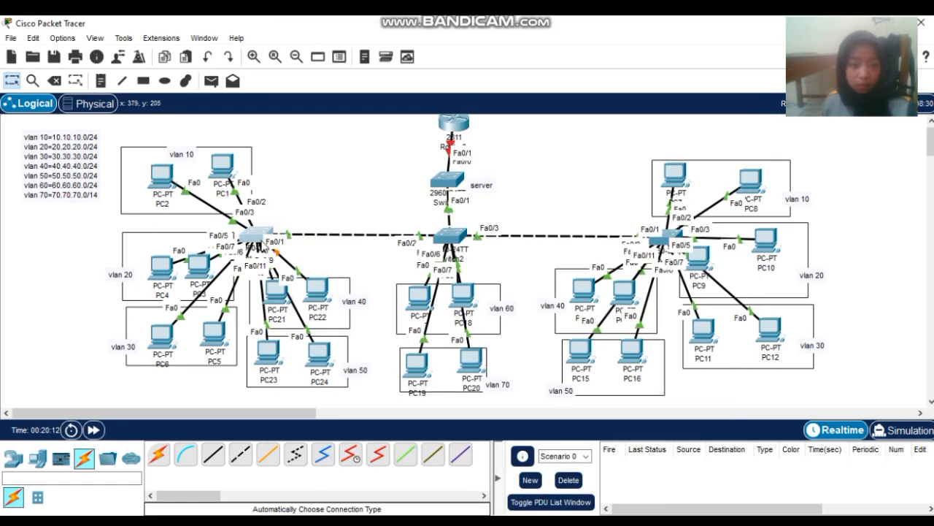
left_click(260, 239)
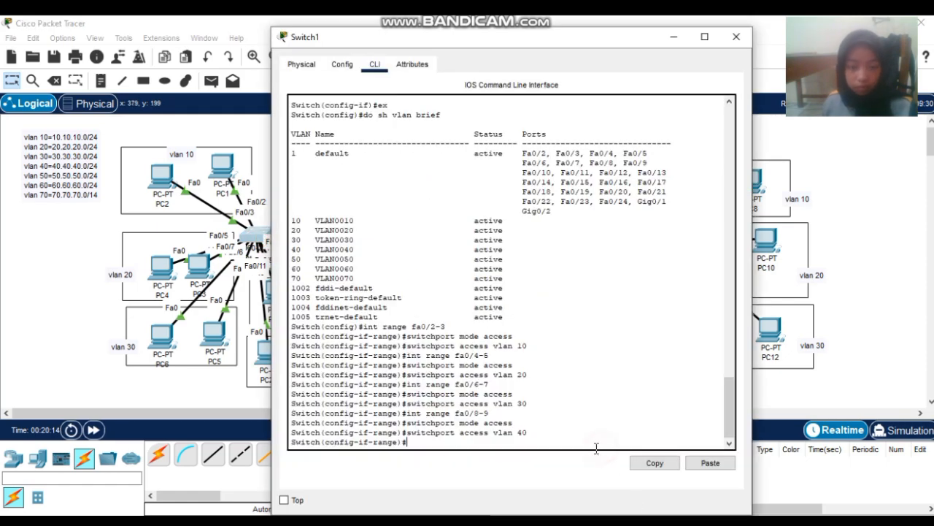
type("int ")
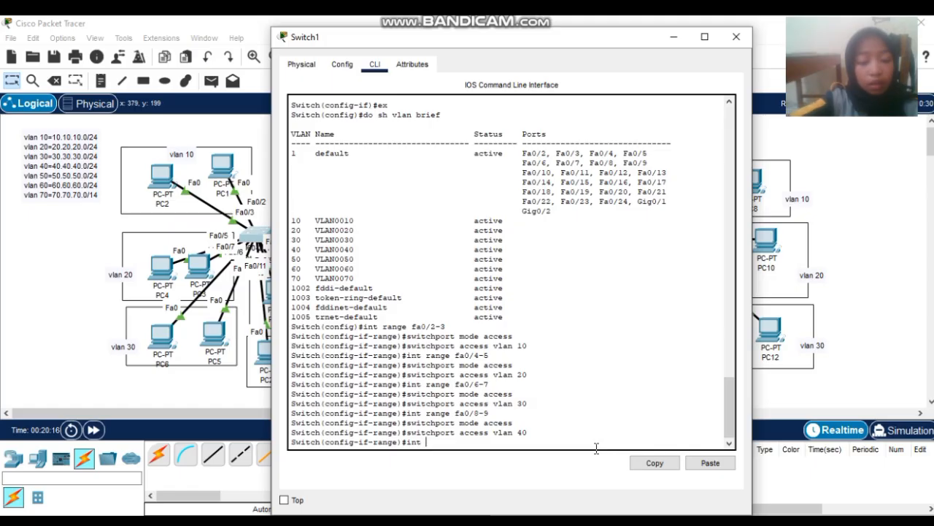
type("range fa0/")
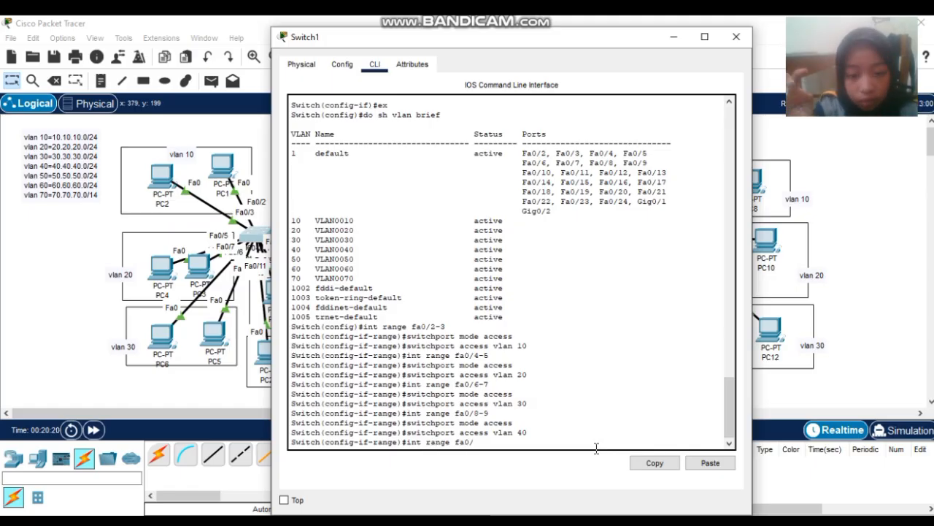
type("10")
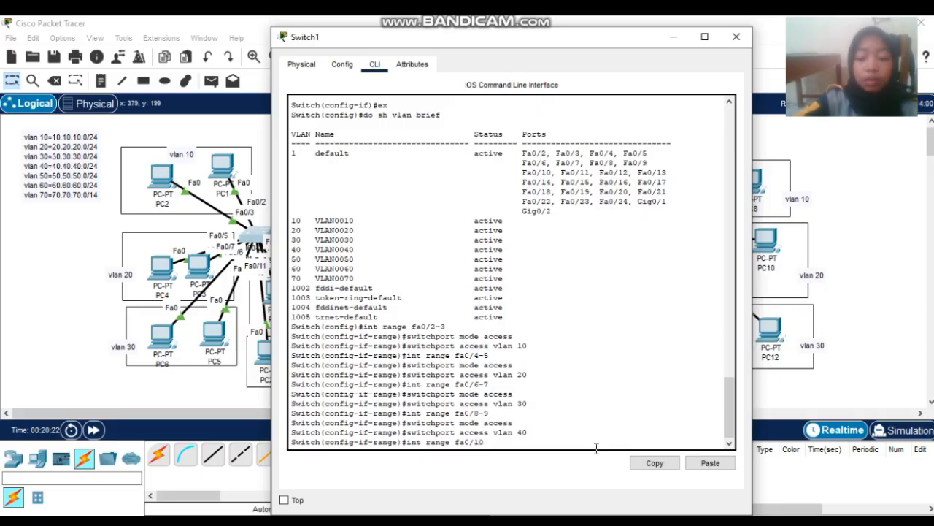
type("-11")
key("Return")
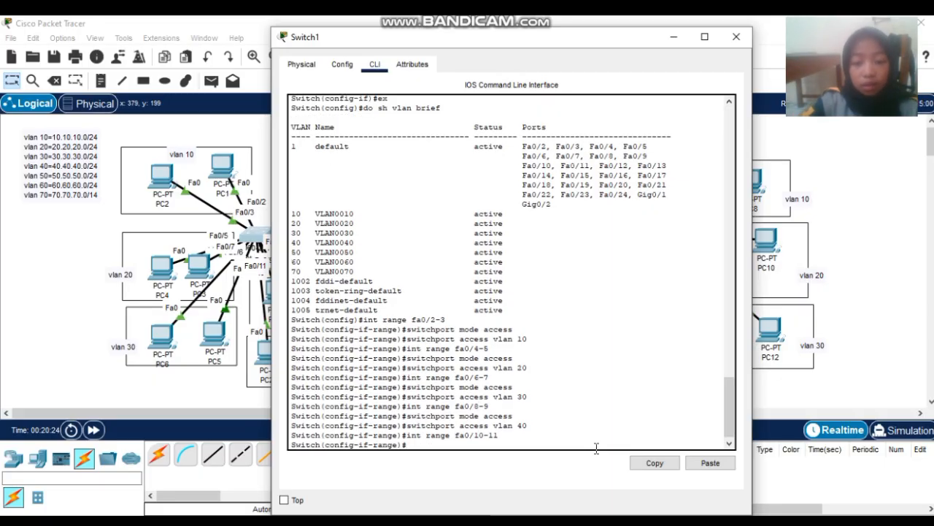
- Make fa0/10-11 access ports in VLAN 50, then close Switch1's console
key("Up")
key("Up")
key("Up")
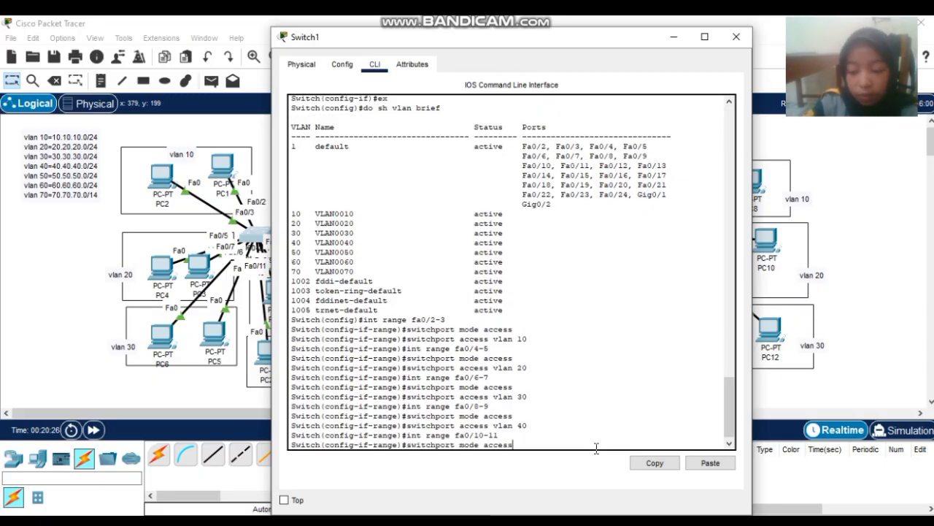
key("Return")
key("Up")
key("Up")
key("Up")
key("Up")
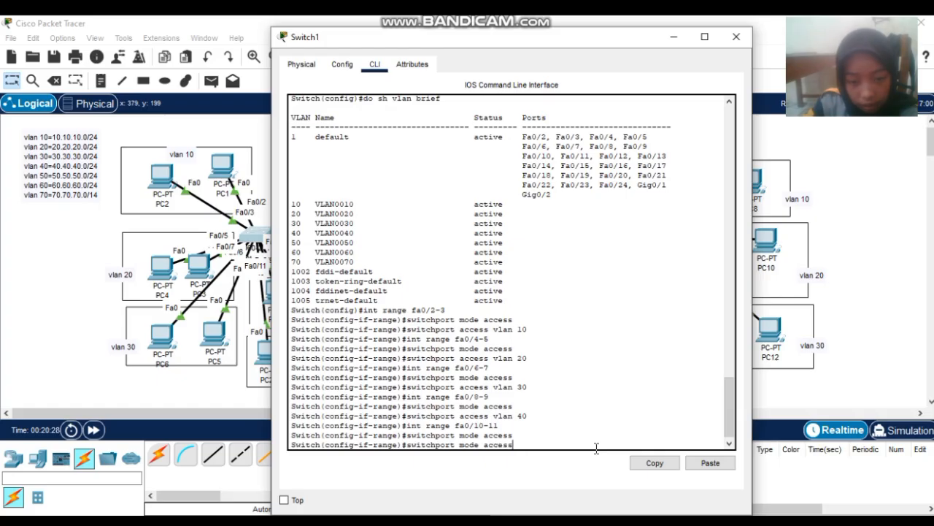
key("Up")
key("Up")
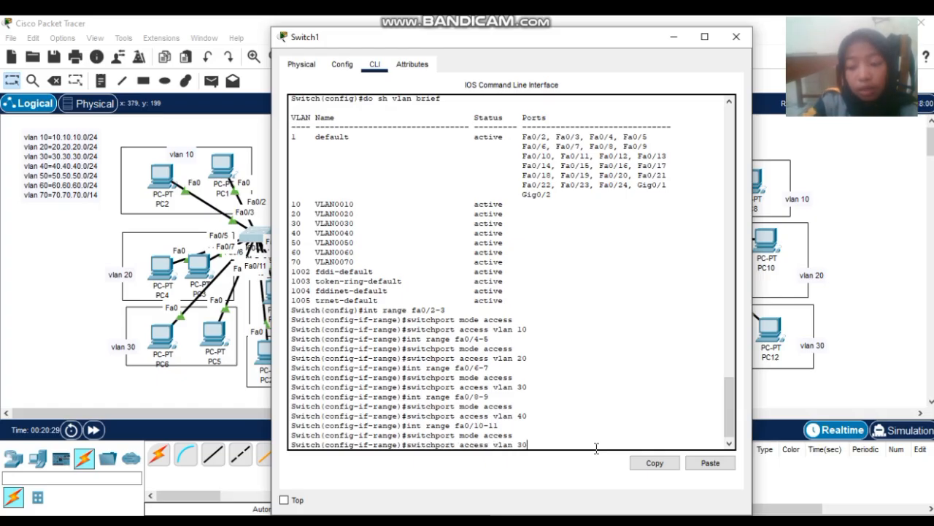
key("BackSpace")
key("BackSpace")
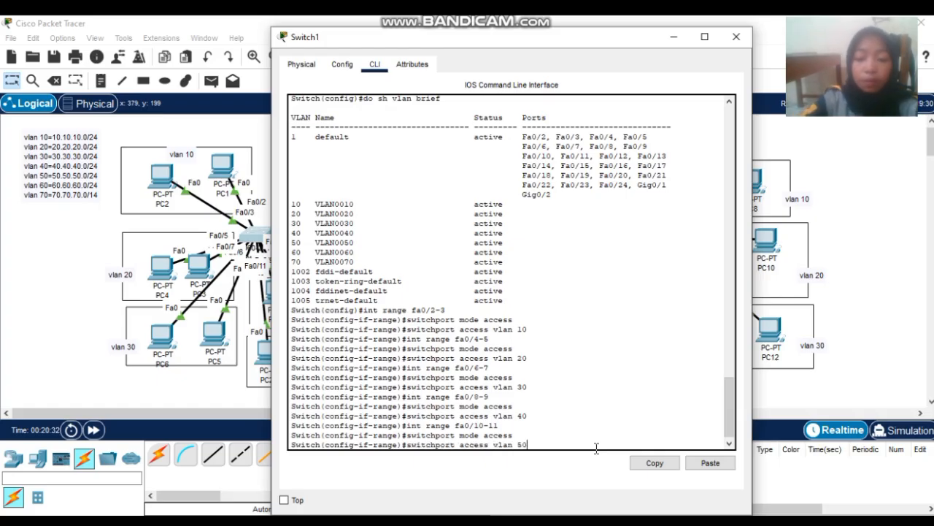
type("50")
key("Return")
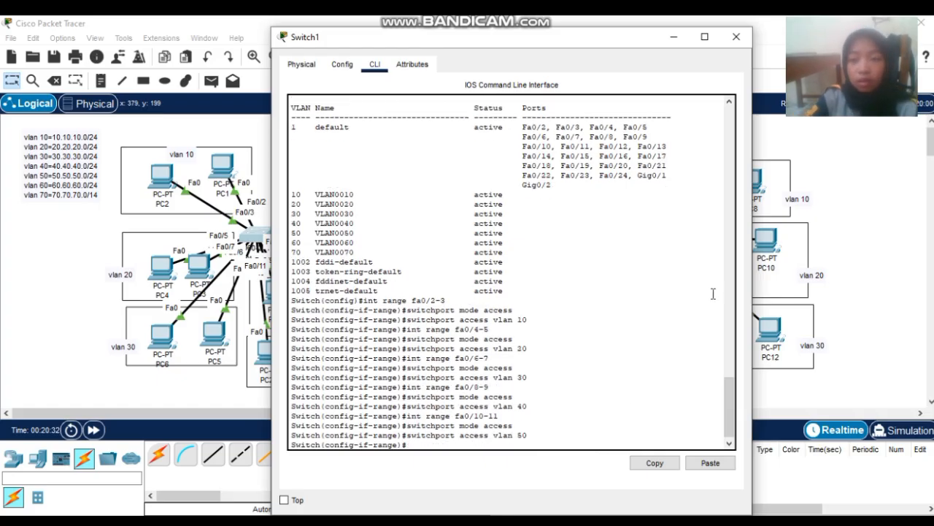
left_click(736, 37)
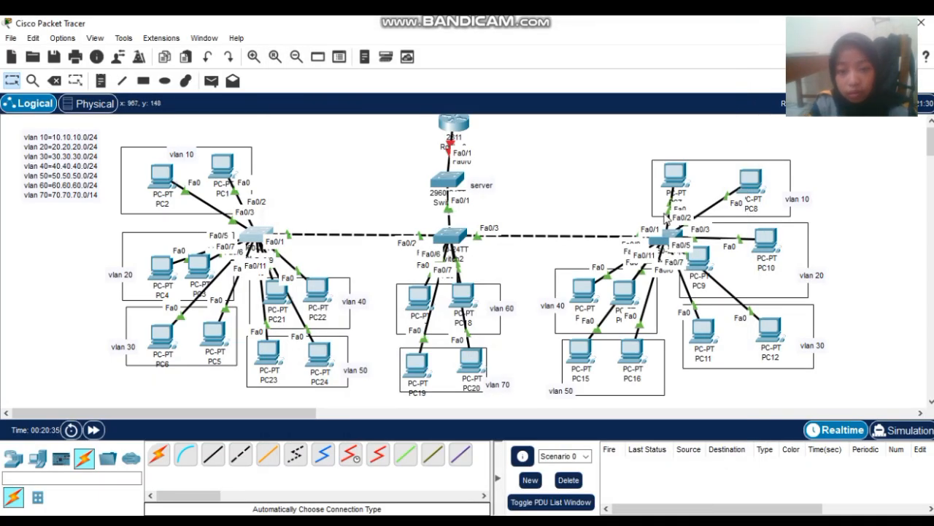
- Open Switch3's CLI, exit interface mode, and start an interface range command
left_click(665, 244)
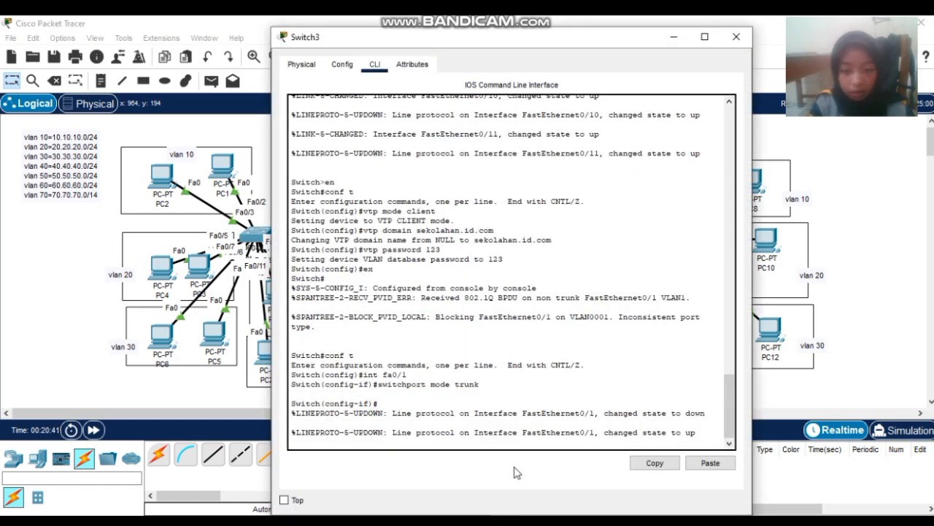
left_click(546, 444)
key("Return")
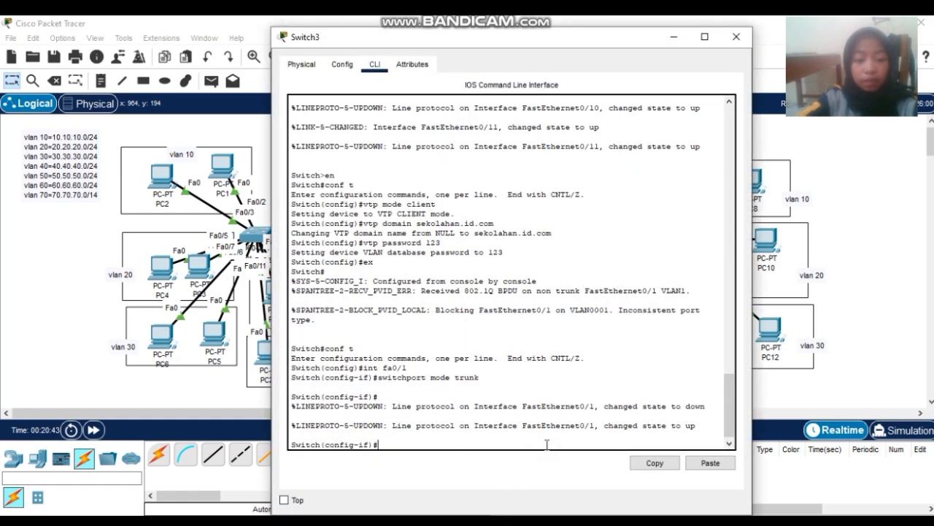
type("ex")
key("Return")
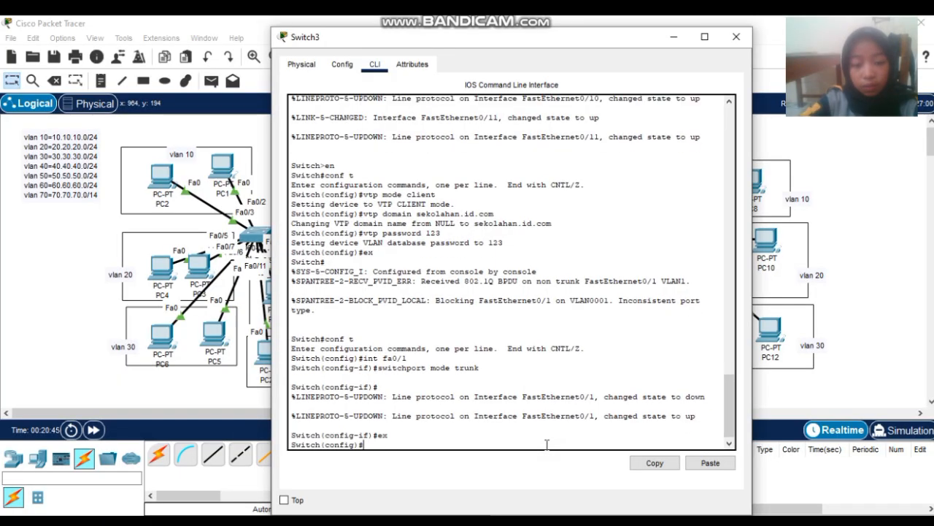
type("int fa")
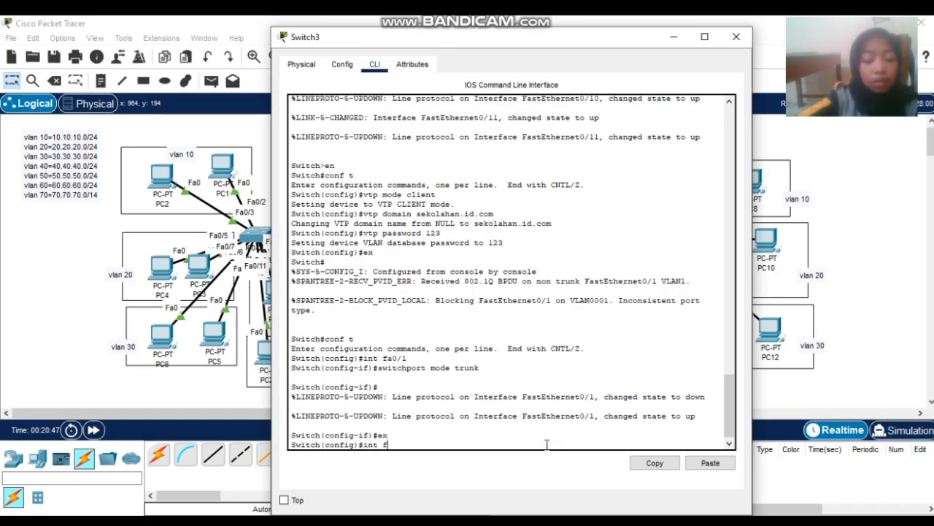
key("BackSpace")
key("BackSpace")
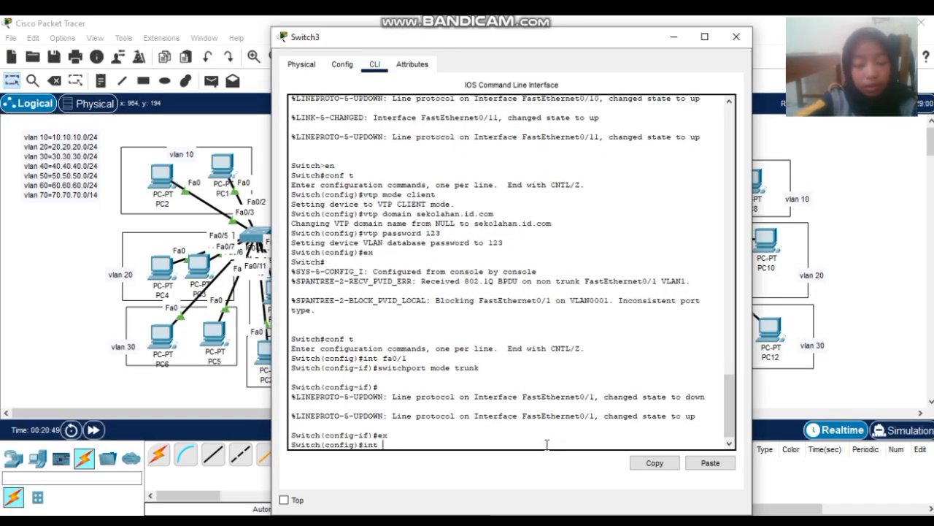
type("ran")
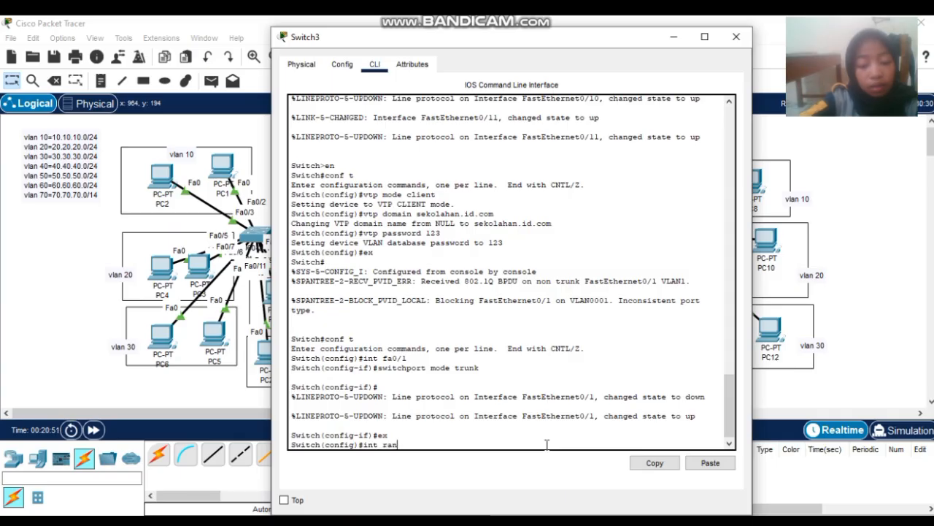
type("ge fa0/")
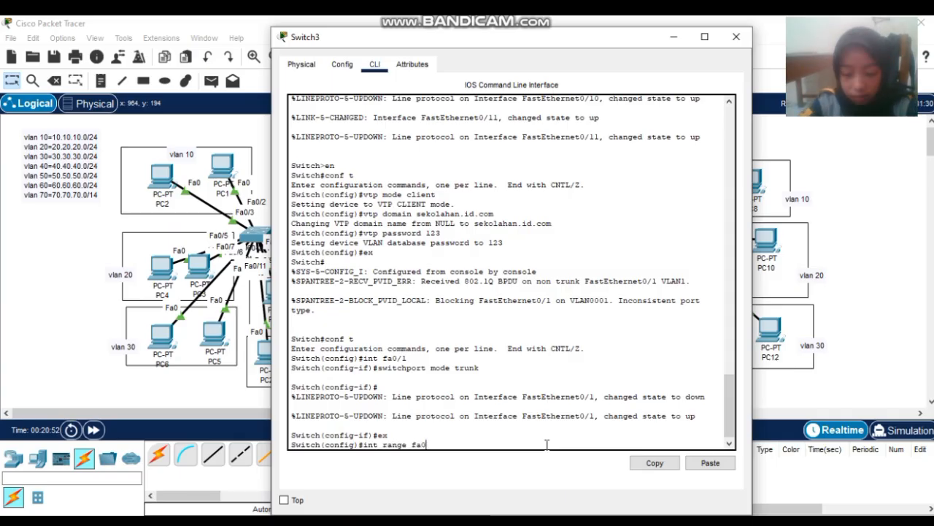
- Tidy PC7 and PC8 in the vlan 10 group and PC9, PC10 in vlan 20
left_click(737, 36)
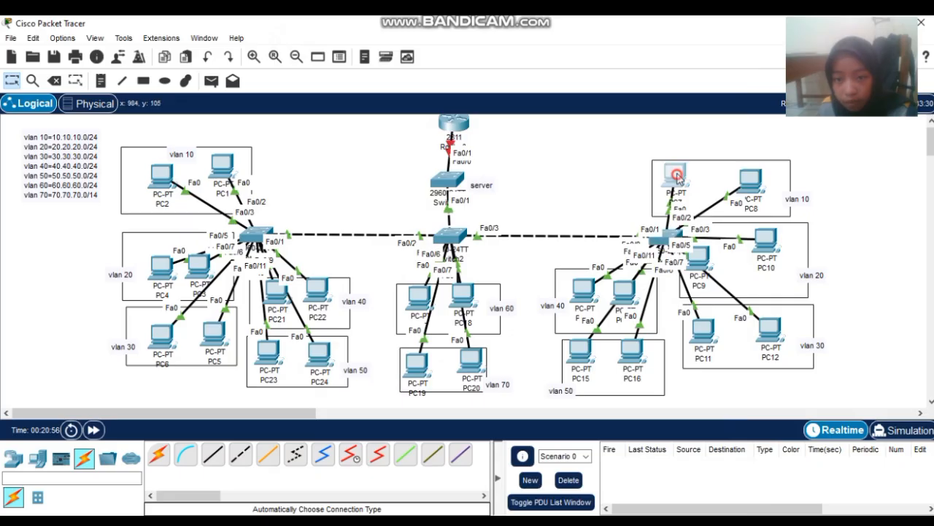
mouse_move(671, 178)
left_mouse_down()
mouse_move(664, 131)
mouse_move(648, 162)
mouse_move(685, 186)
mouse_move(685, 173)
left_mouse_up()
left_click(755, 186)
mouse_move(755, 187)
left_mouse_down()
mouse_move(775, 158)
mouse_move(742, 194)
left_mouse_up()
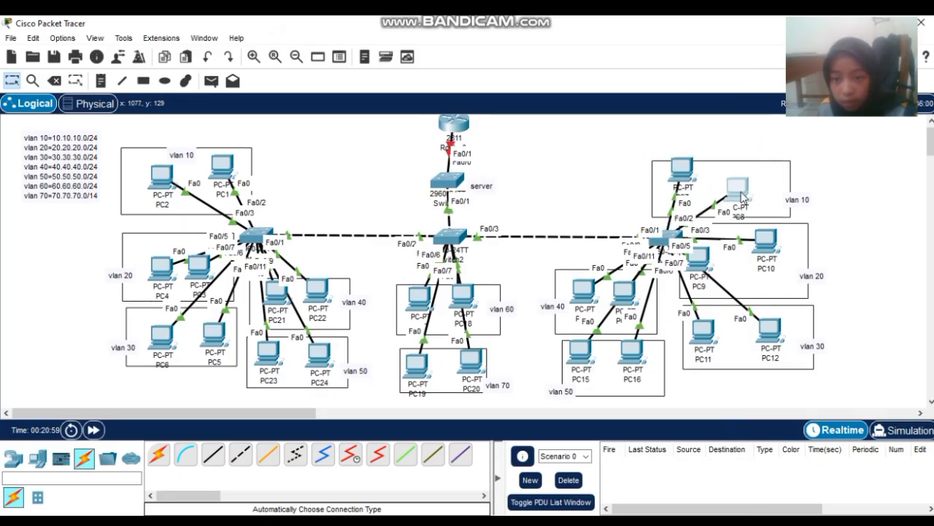
left_click(780, 246)
mouse_move(780, 247)
left_mouse_down()
mouse_move(834, 240)
mouse_move(776, 249)
left_mouse_up()
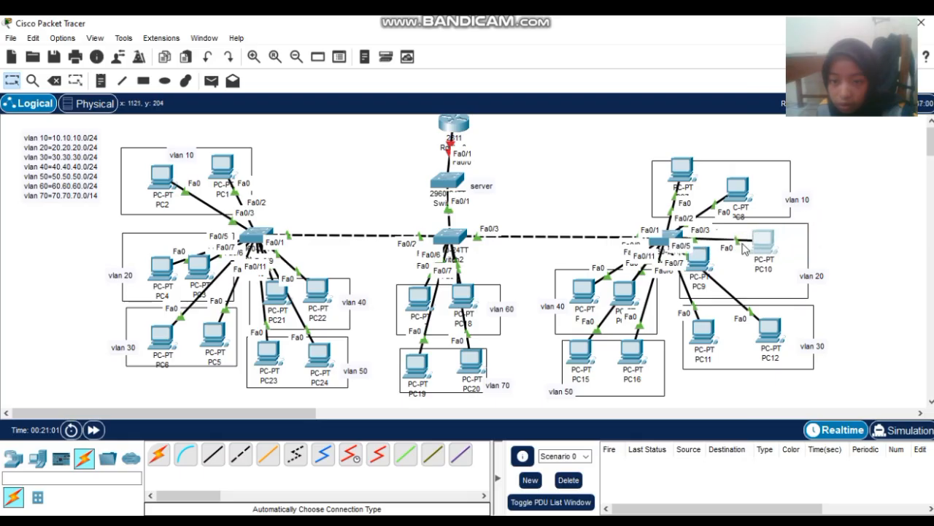
left_click_drag(699, 261, 708, 279)
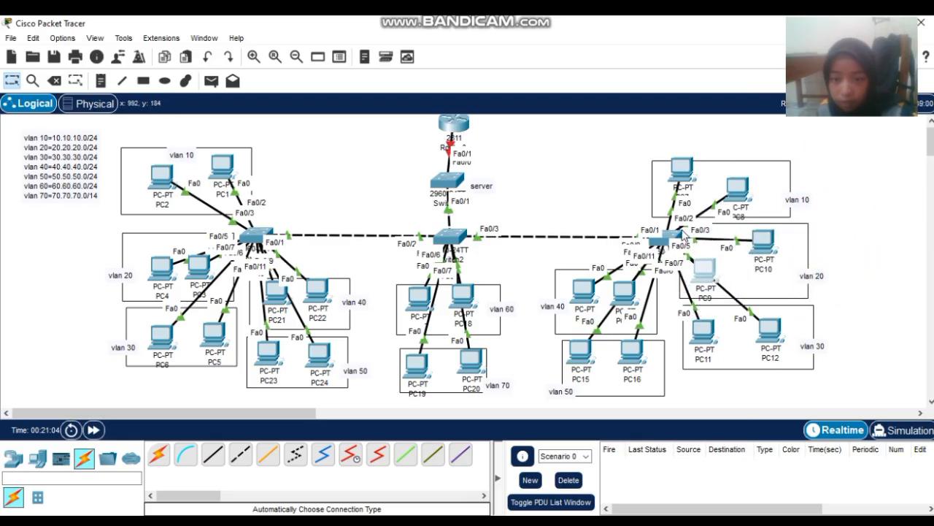
- Make Switch3 ports Fa0/2-3 access ports in VLAN 10
left_click(661, 238)
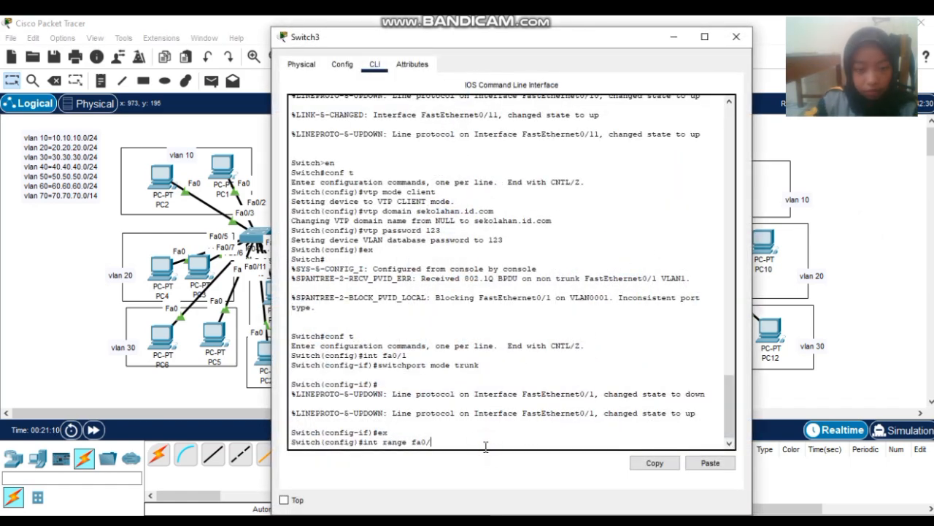
type("2-3")
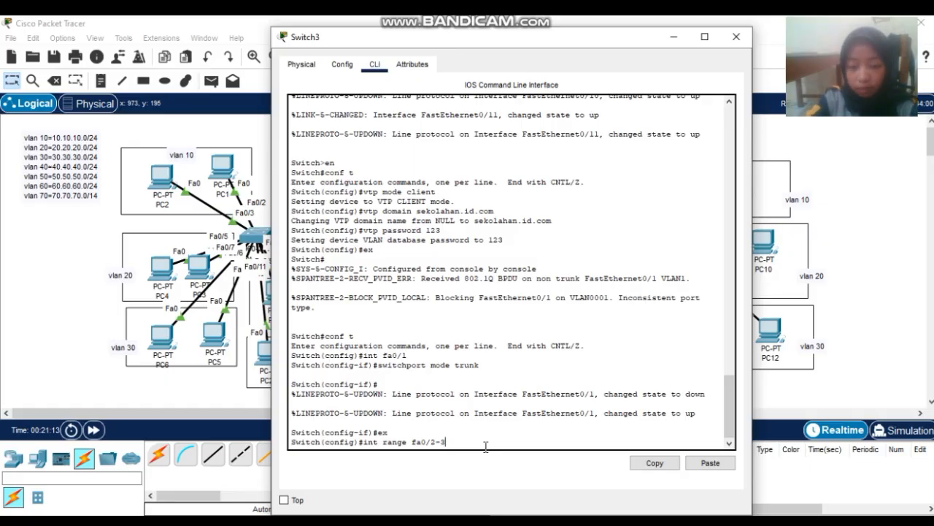
key("Return")
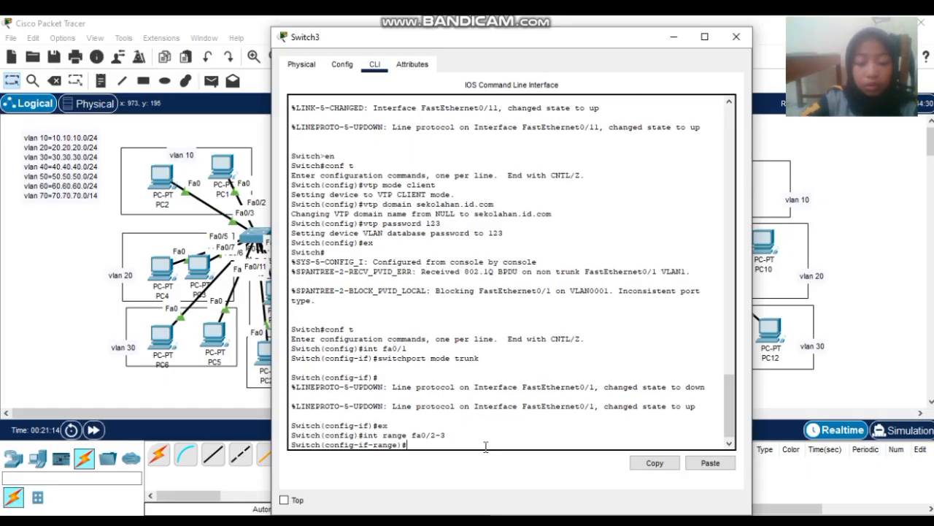
type("switchp")
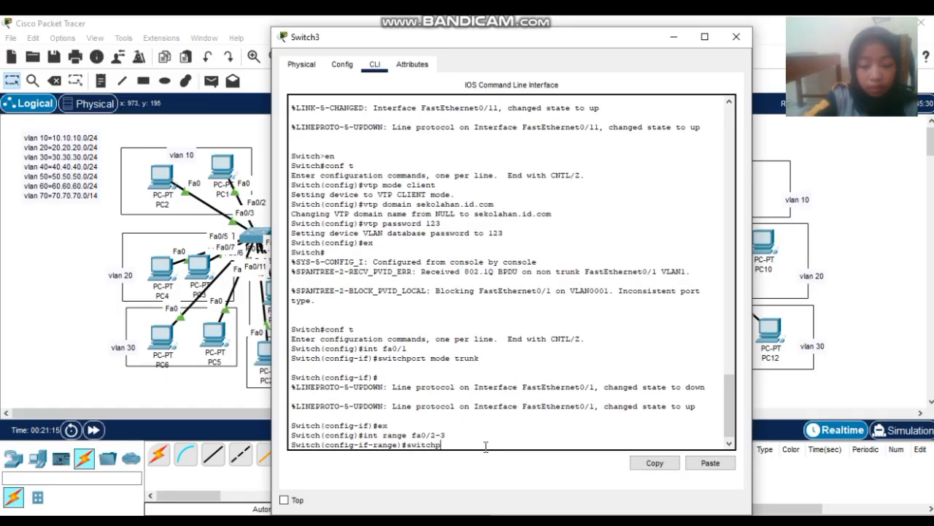
type("ort mo")
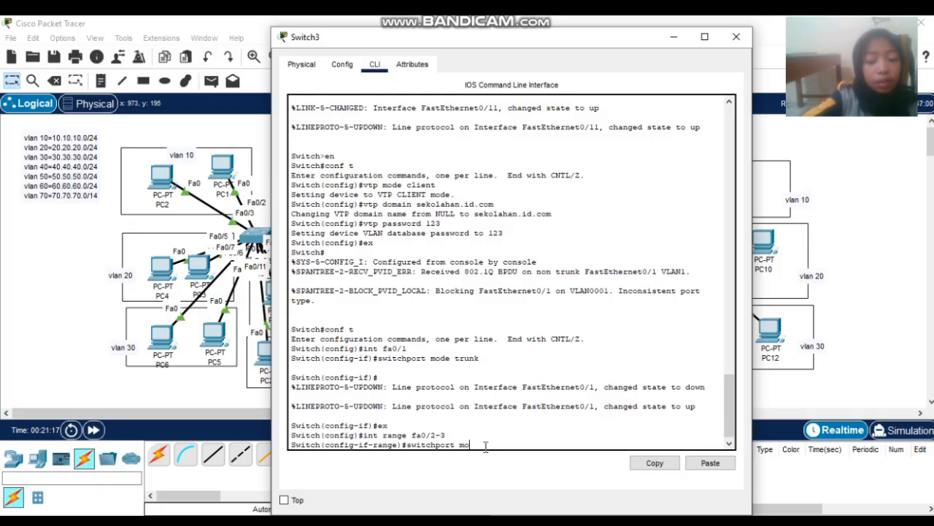
type("de access")
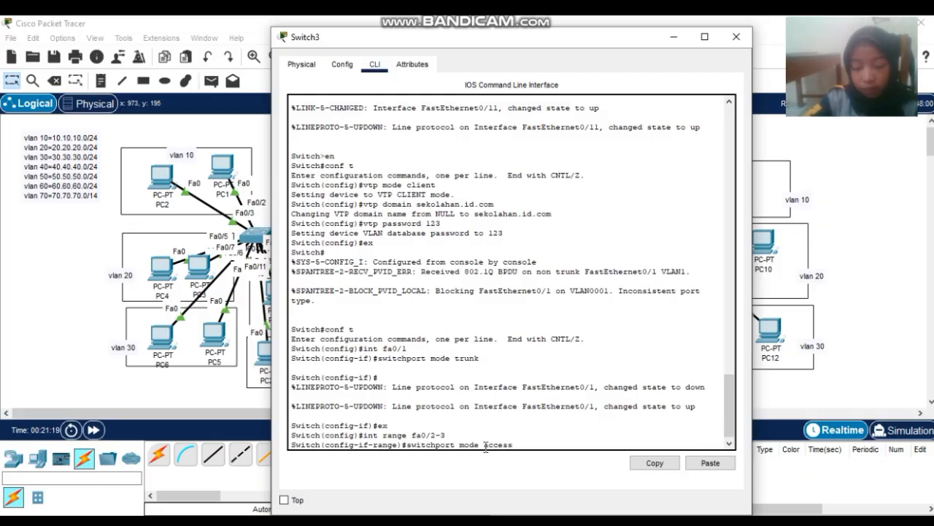
key("Return")
type("swit")
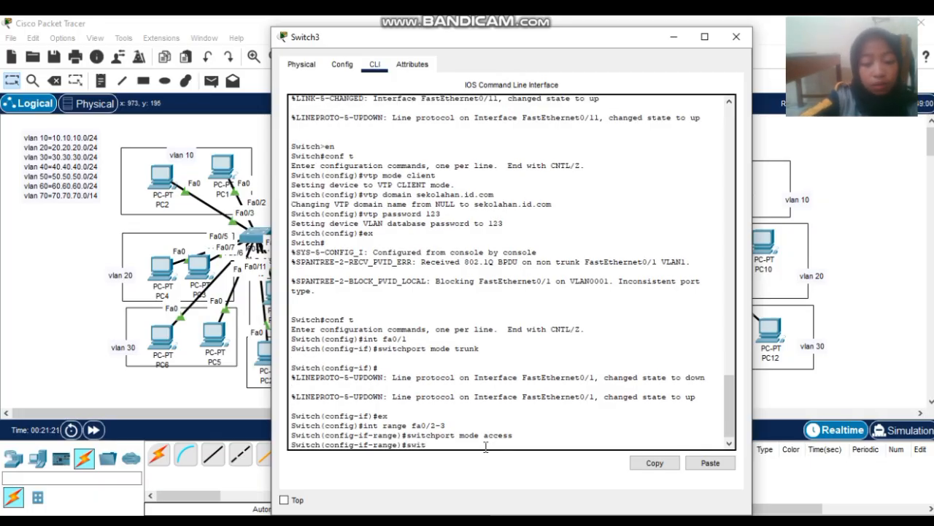
type("chpor")
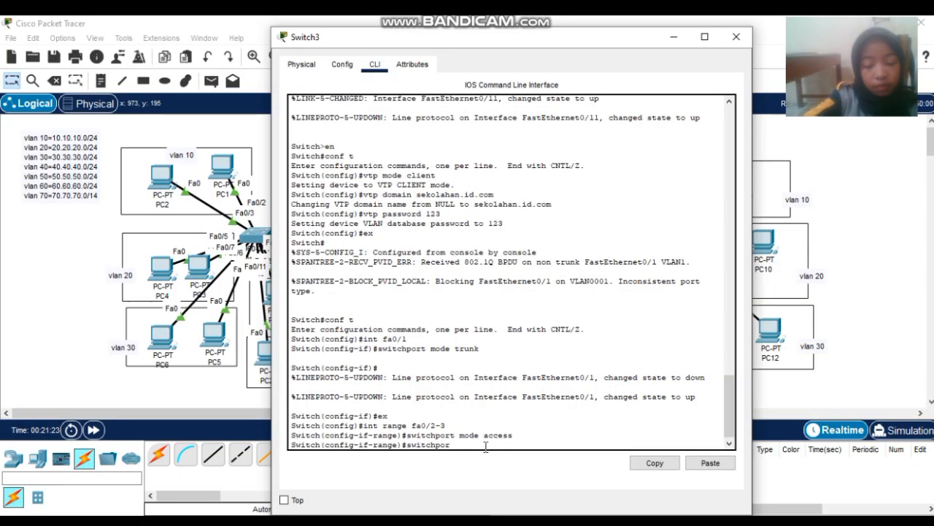
type("t access v")
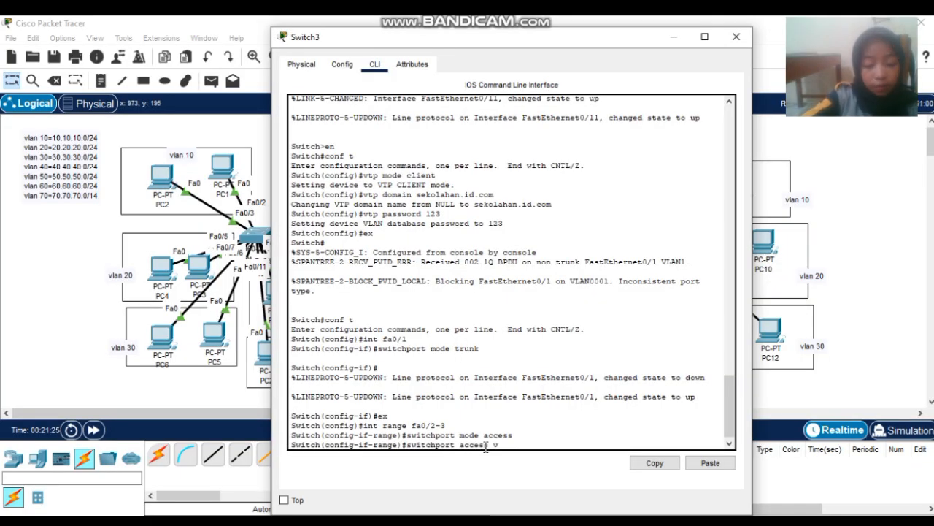
type("lan 10")
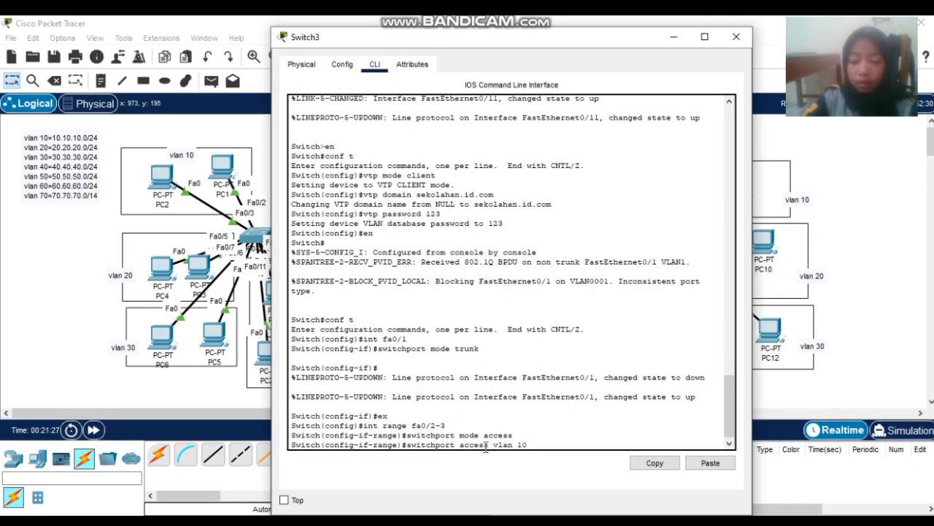
key("Return")
- Make Fa0/4-5 access ports in VLAN 20, then enter range fa0/6-7
type("int")
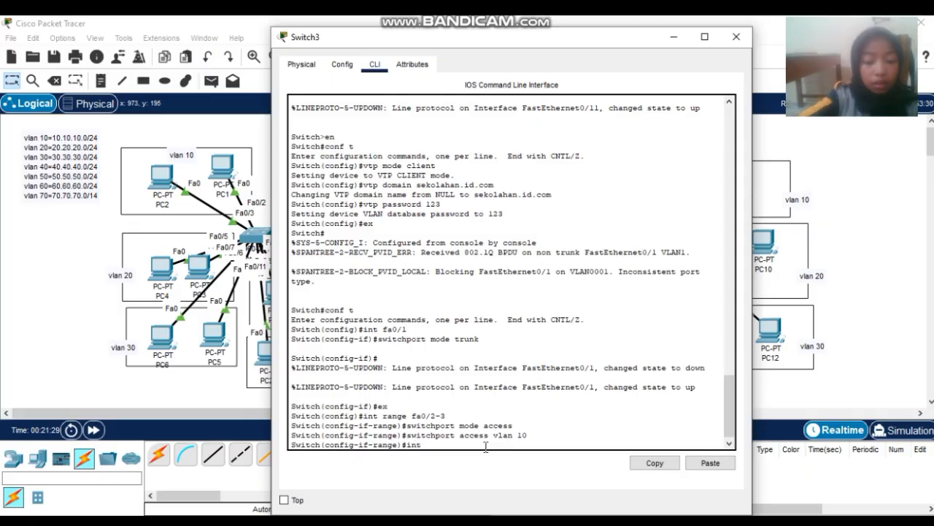
type(" range f")
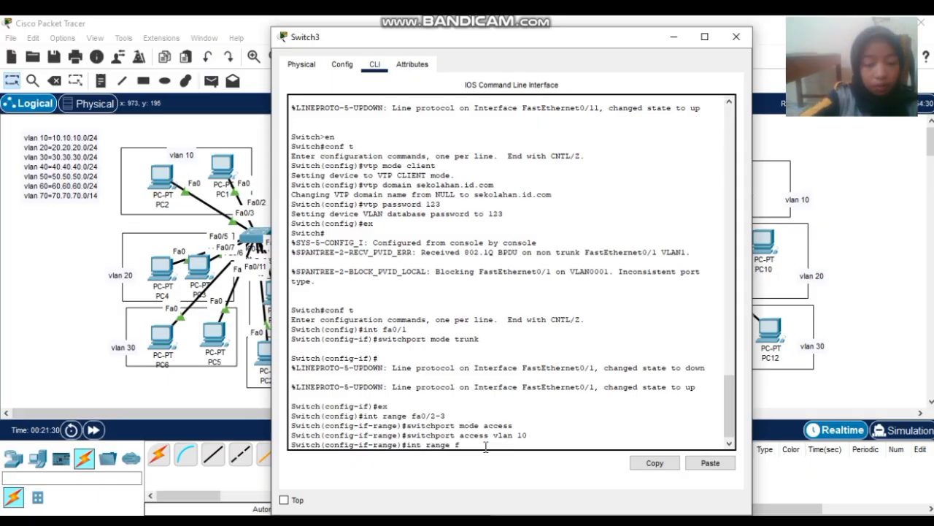
type("a0/4-5")
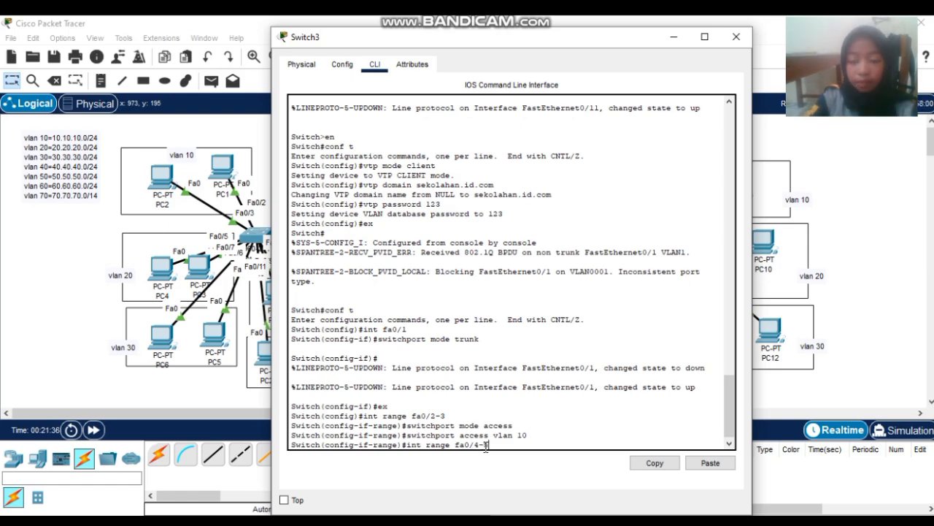
key("Return")
type("sw")
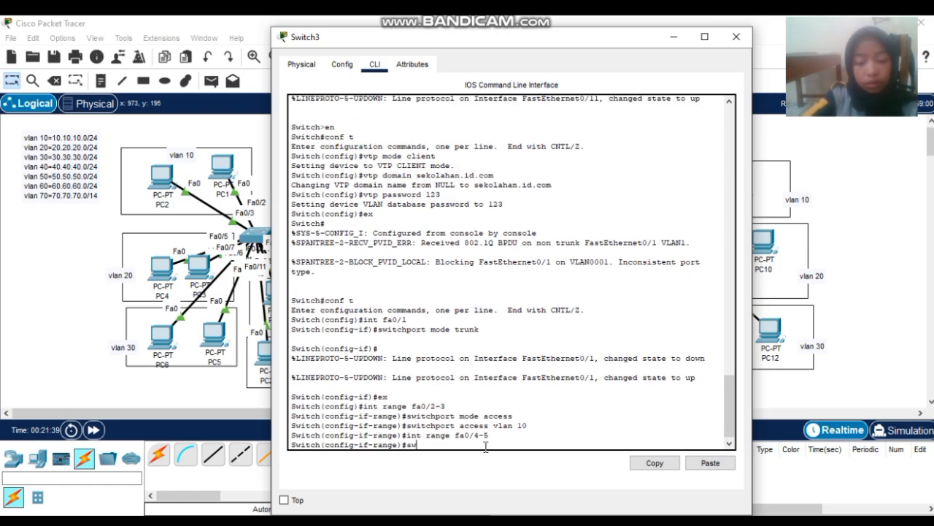
type("it")
type("chpo")
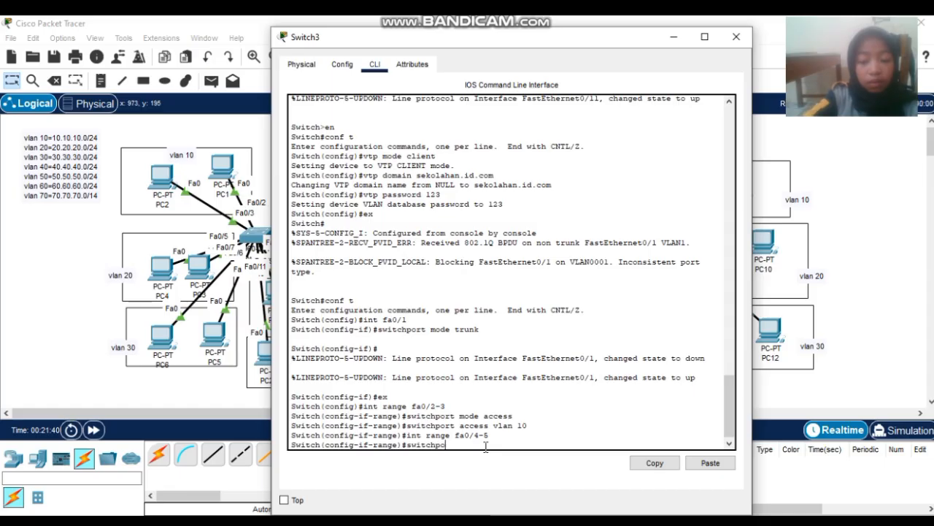
type("rt mode access")
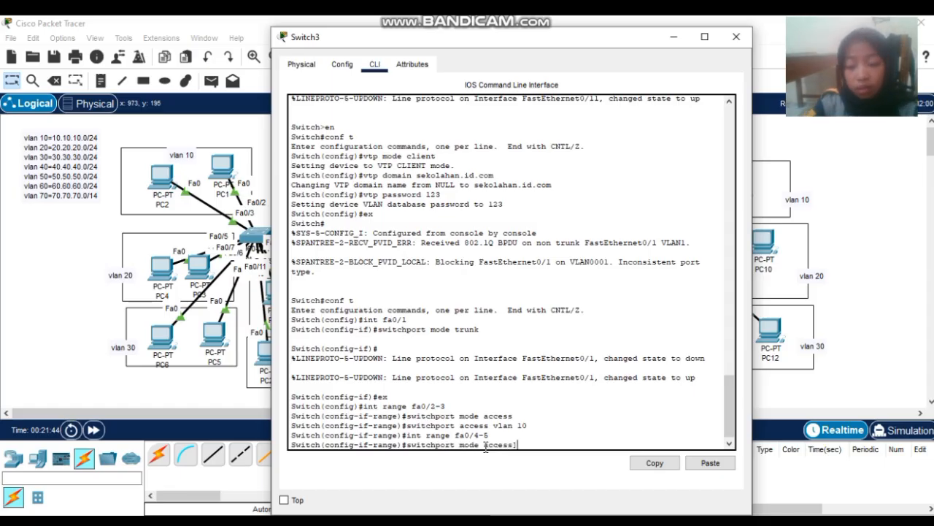
type("]")
key("Return")
key("Up")
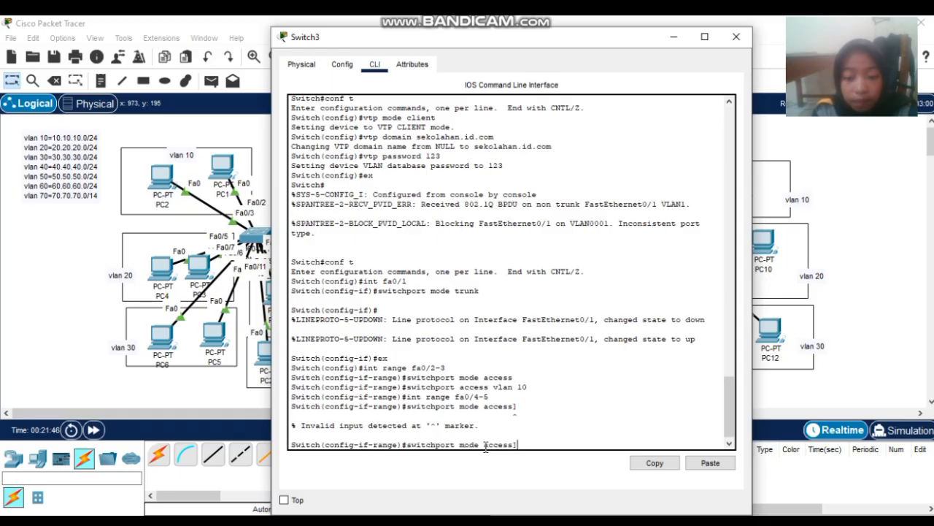
key("BackSpace")
key("Return")
type("s")
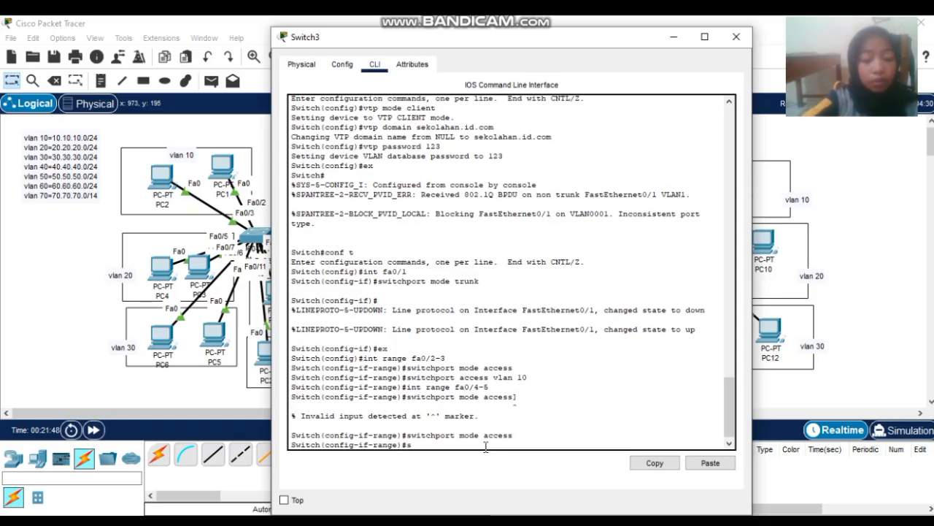
type("witchp")
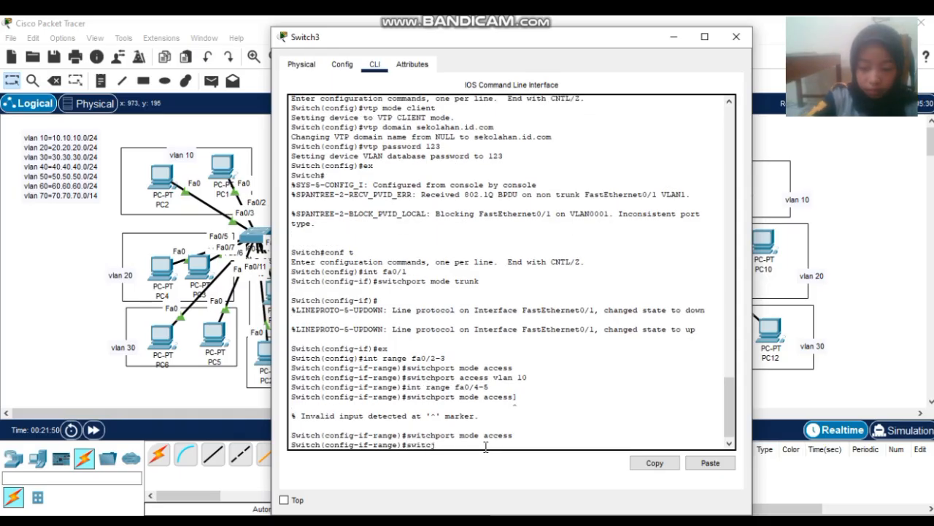
type("ort")
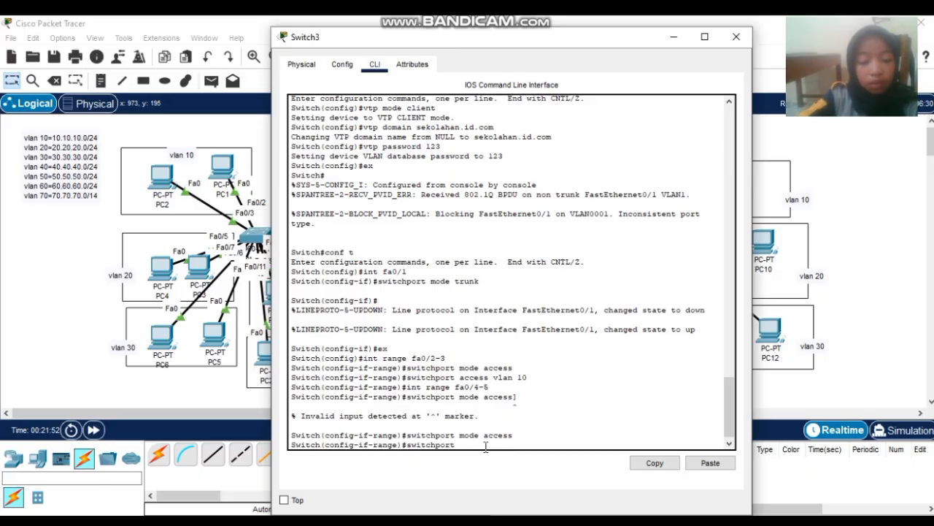
type(" access v")
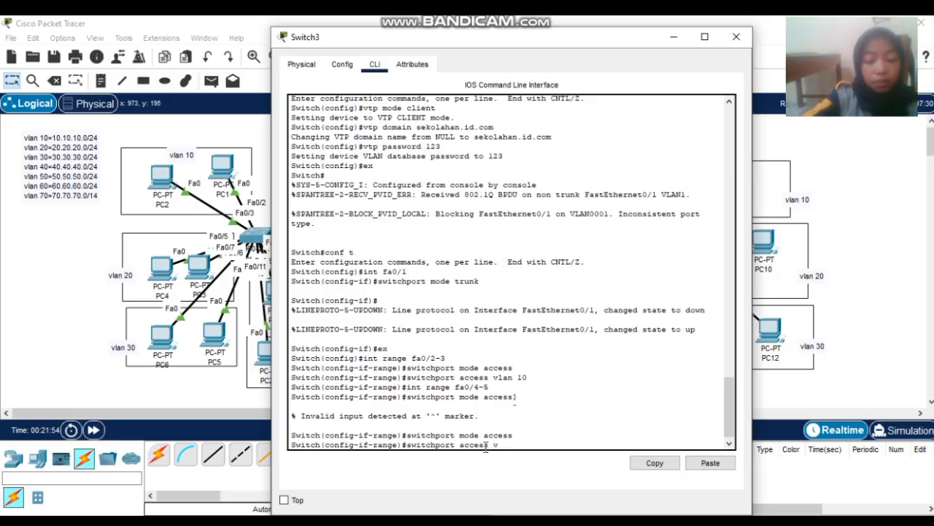
type("lan")
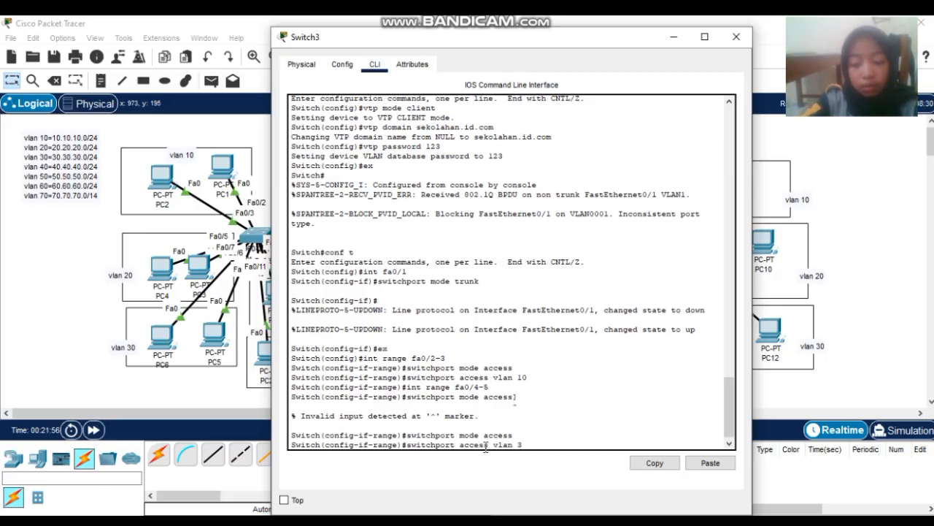
type(" 20")
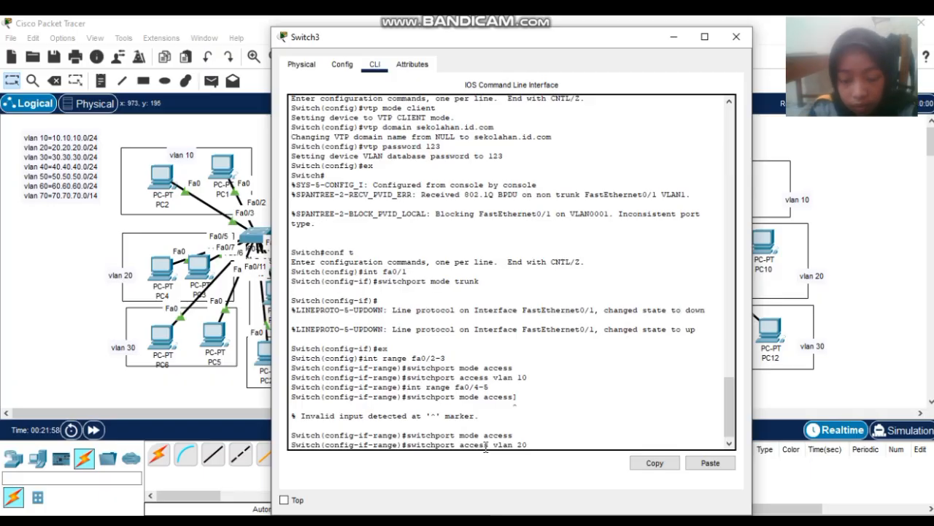
key("Return")
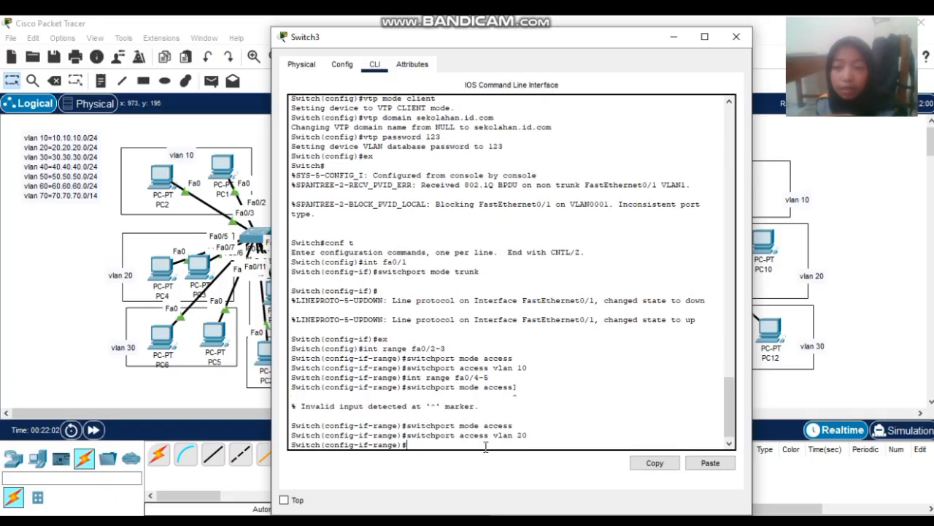
type("i")
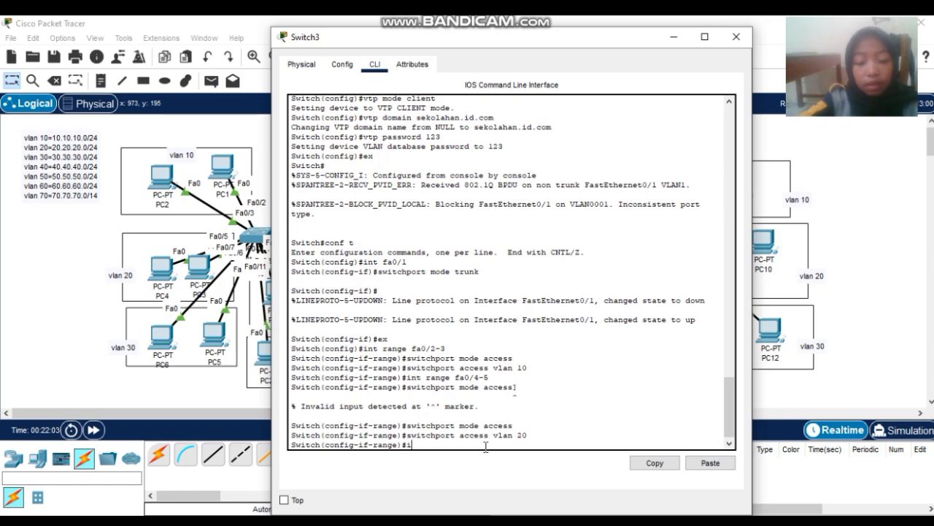
type("nt range fa")
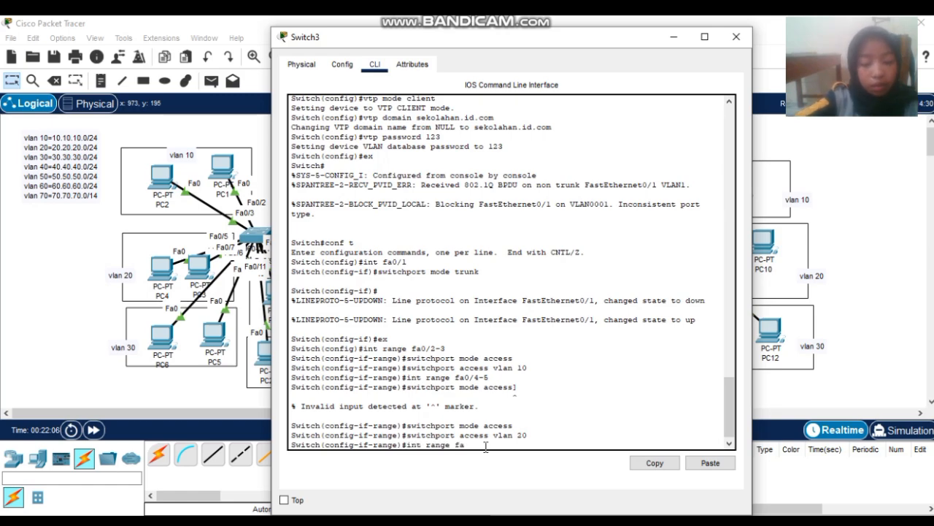
type("0/")
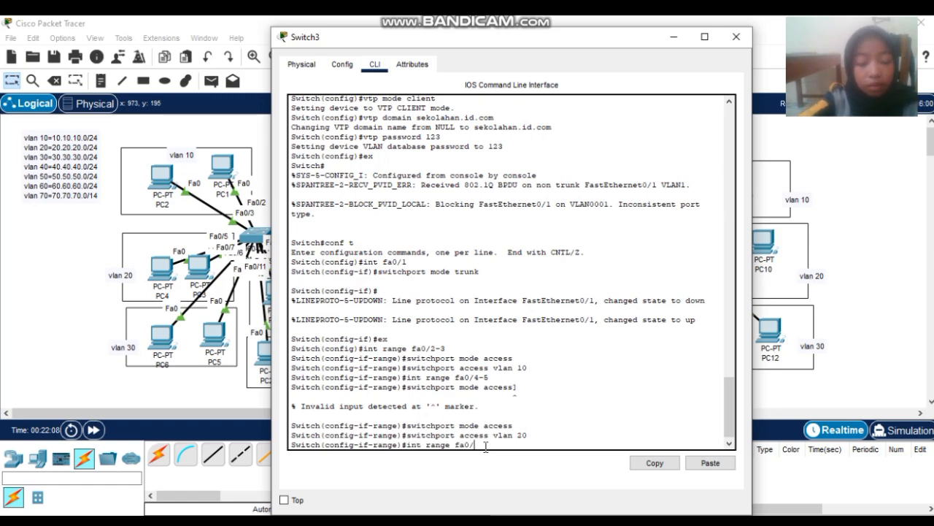
type("6-7")
- Make Switch3 ports Fa0/6-7 access ports in VLAN 30
key("Return")
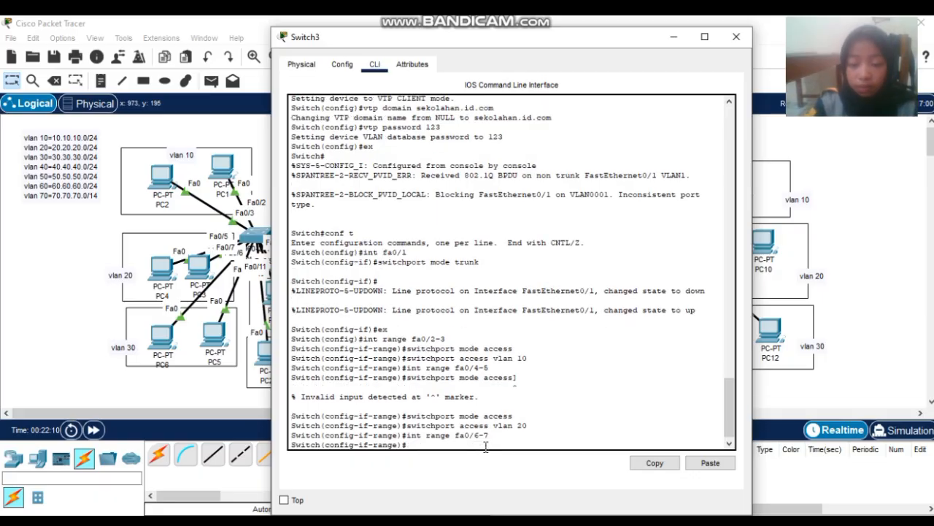
type("switch")
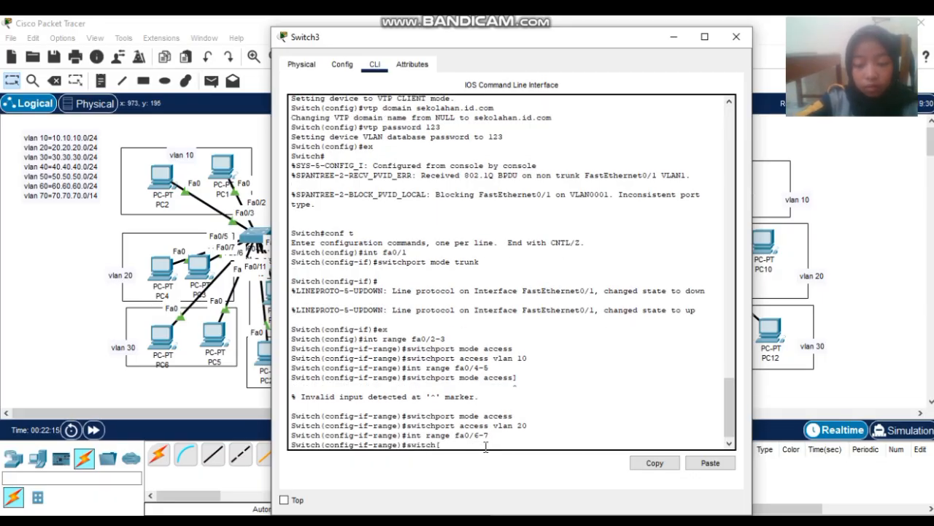
type("port m")
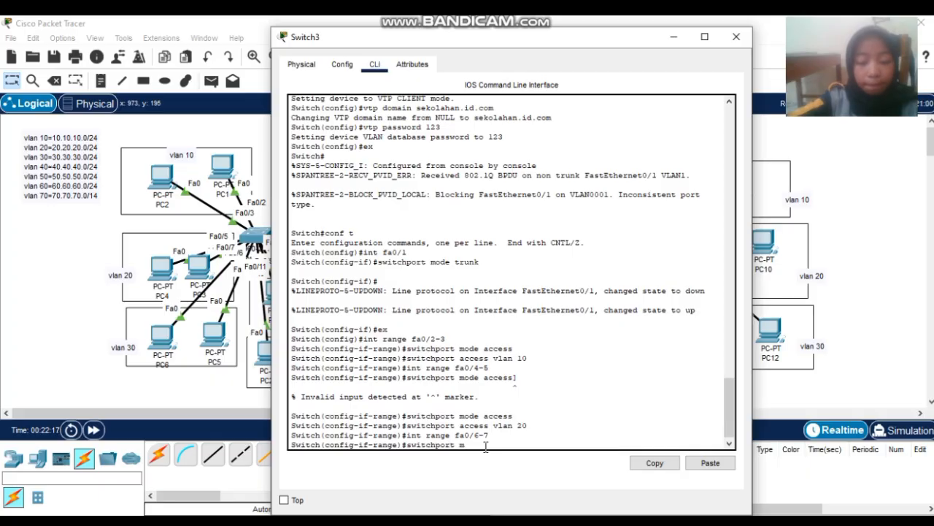
type("ode access")
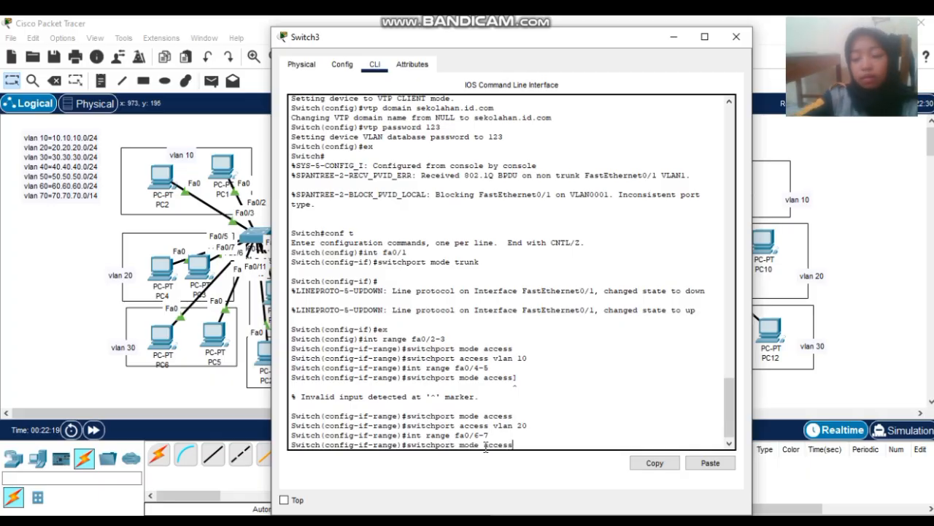
key("Return")
key("Up")
key("Up")
key("Up")
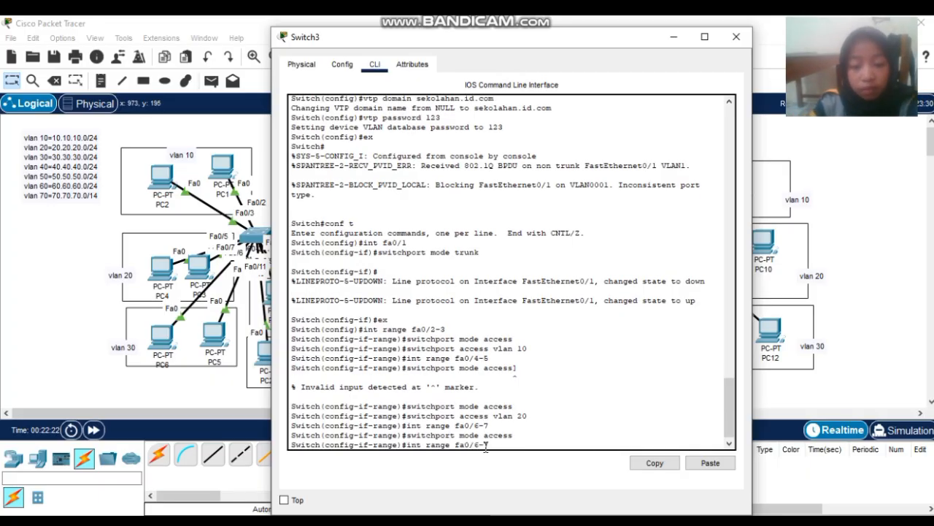
key("BackSpace")
key("BackSpace")
type("30")
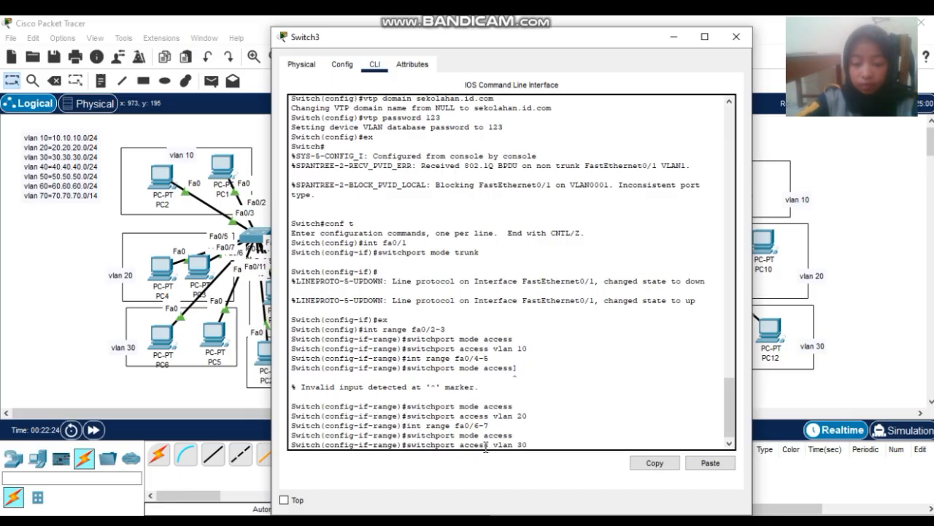
key("Return")
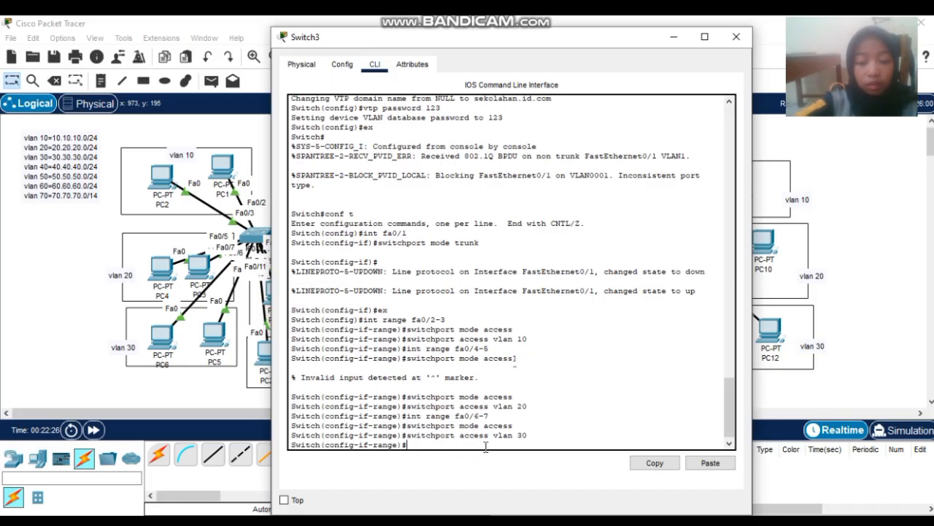
- Make Switch3 ports Fa0/8-9 access ports in VLAN 40
type("int range")
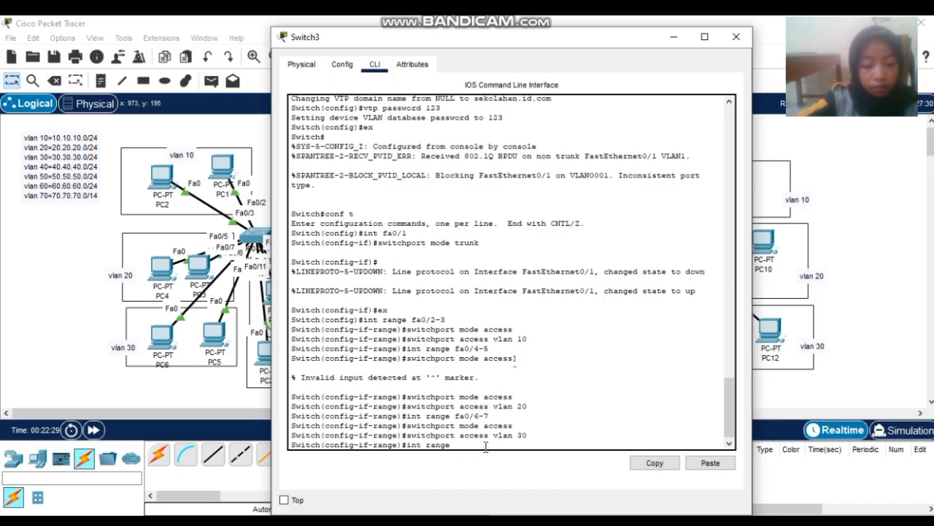
type(" fa0/")
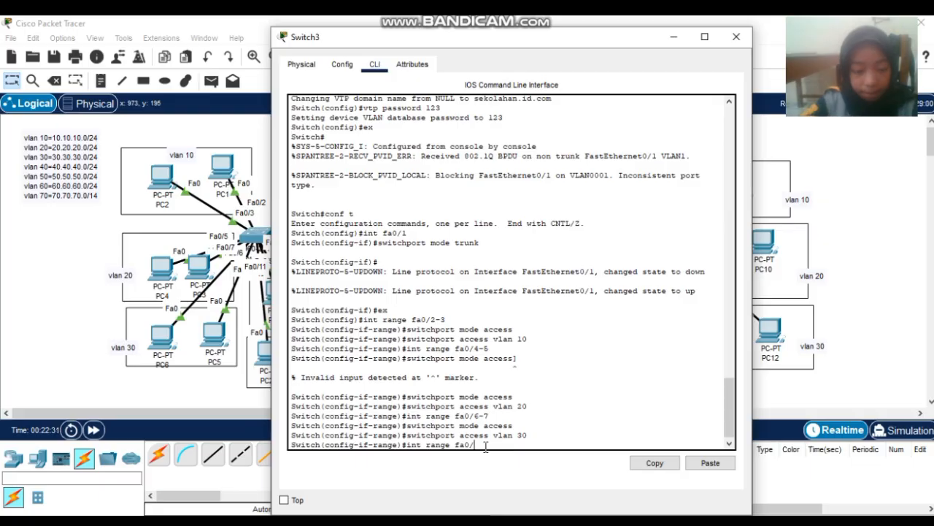
type("8")
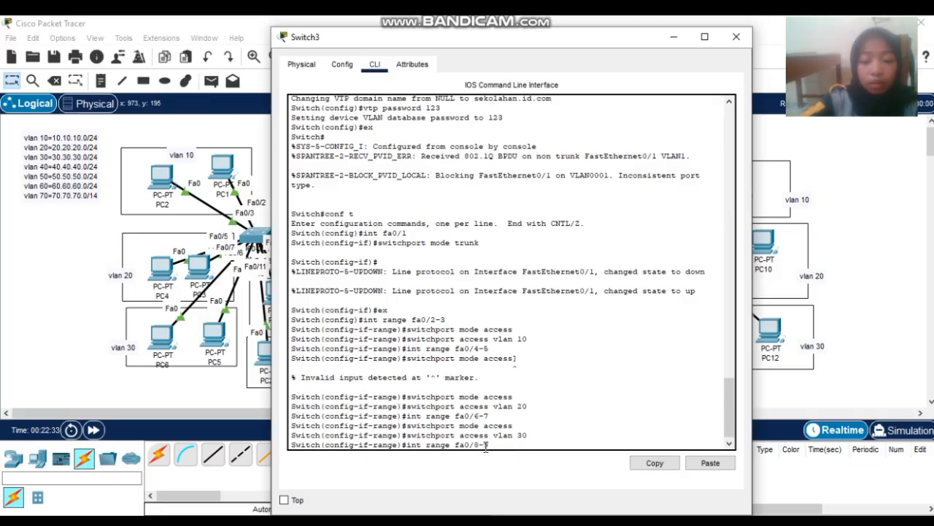
type("-9")
key("Return")
key("Up")
key("Up")
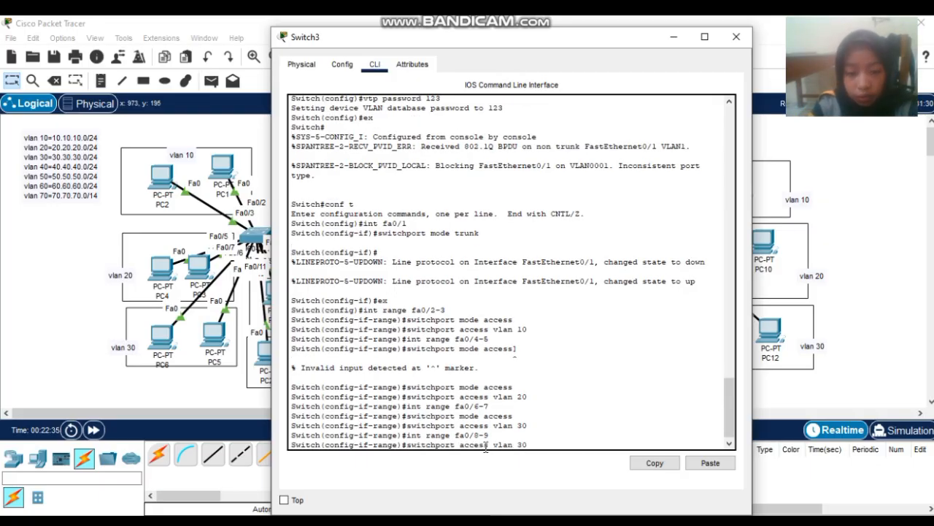
key("Up")
key("Return")
key("Up")
key("Up")
key("Up")
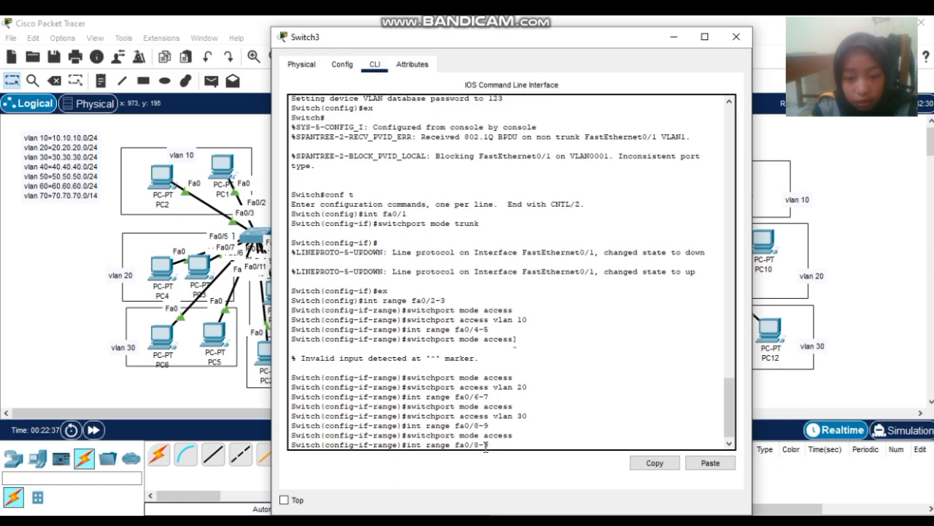
key("BackSpace")
key("BackSpace")
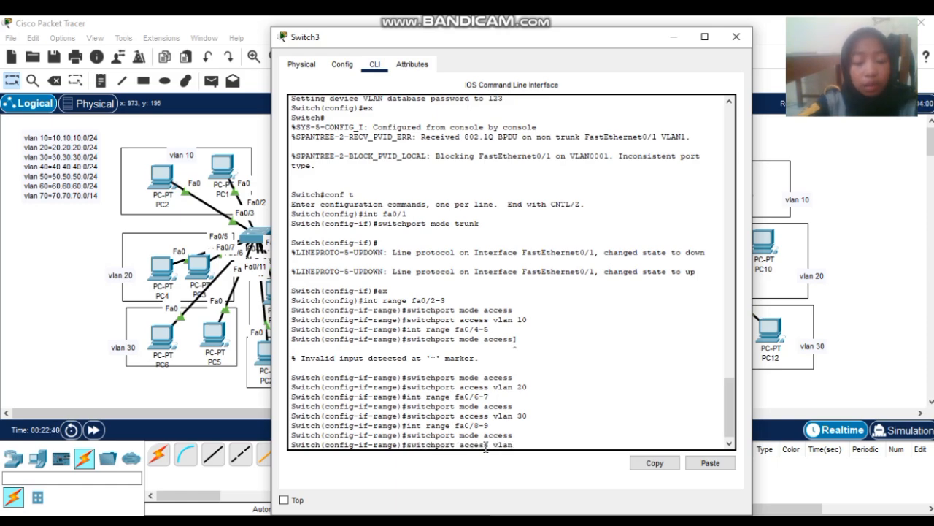
type("40")
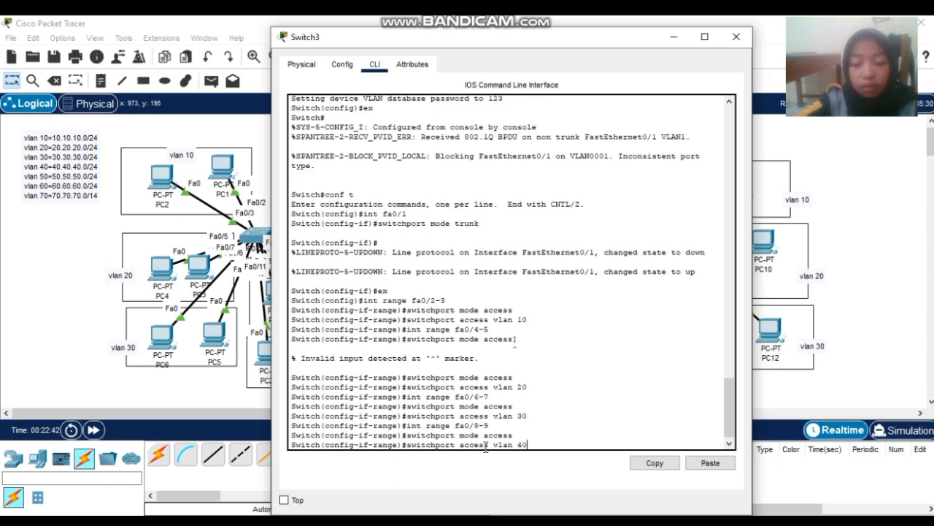
key("Return")
- Make Fa0/10-11 access ports in VLAN 50 and enter 'do sh vlan brief'
key("Up")
key("Up")
key("Up")
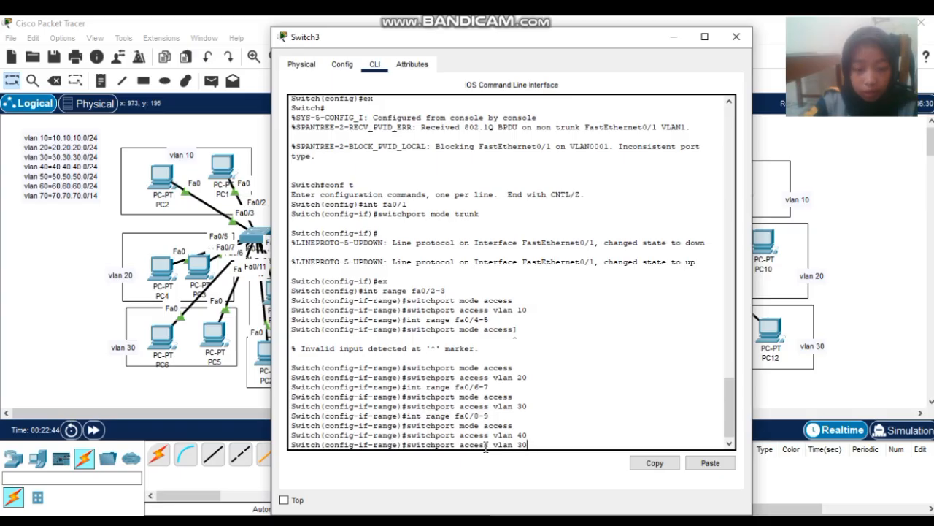
key("BackSpace")
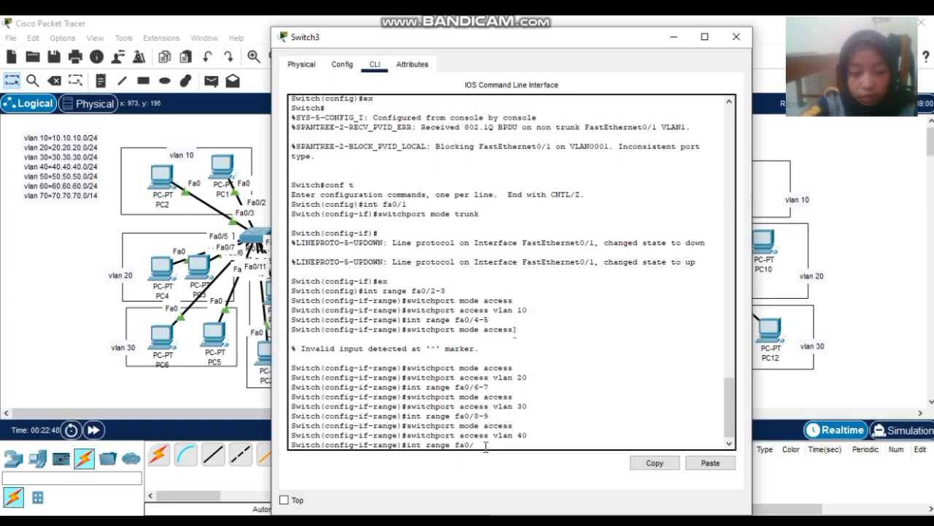
type("10")
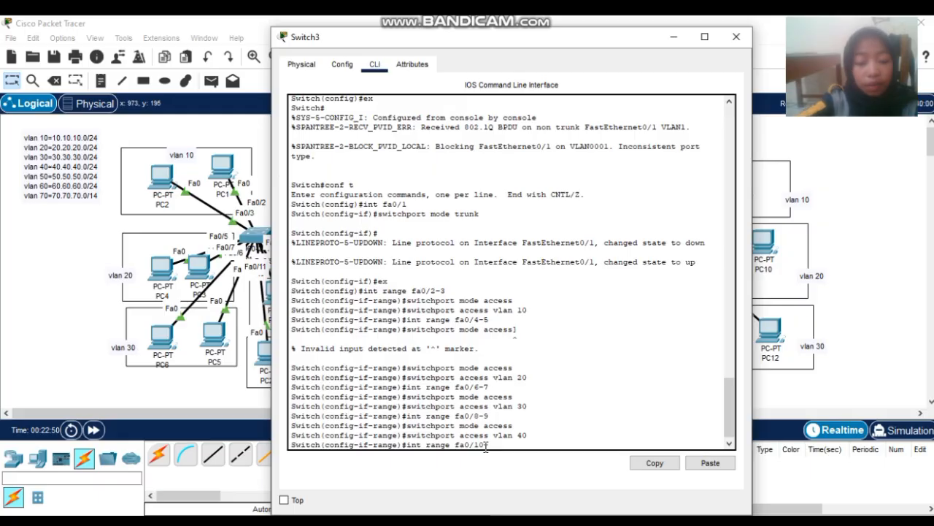
type("-11")
key("Return")
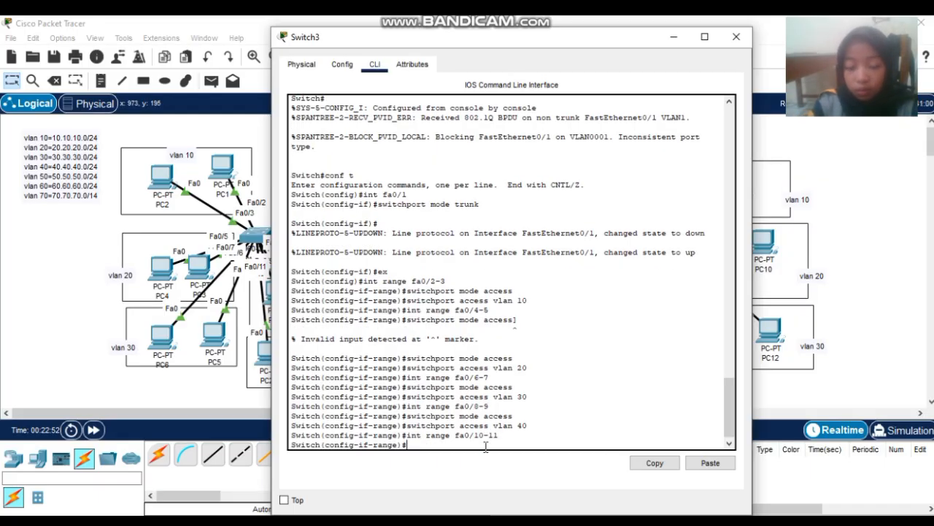
key("Up")
key("Up")
key("Up")
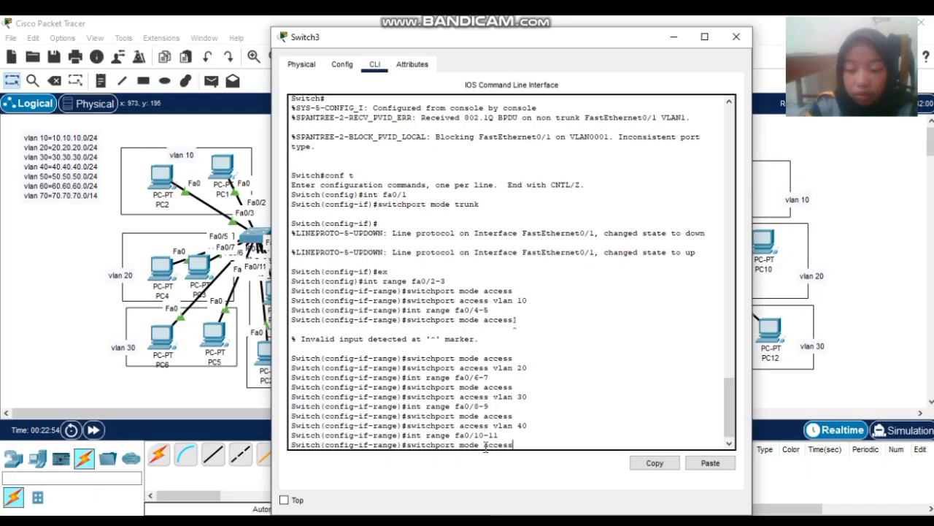
key("Return")
key("Up")
key("Up")
key("Up")
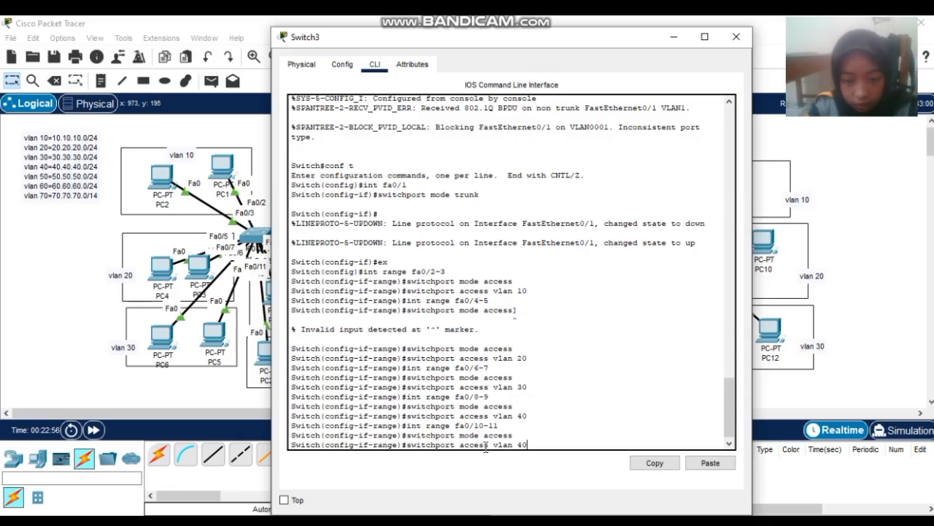
key("BackSpace")
key("BackSpace")
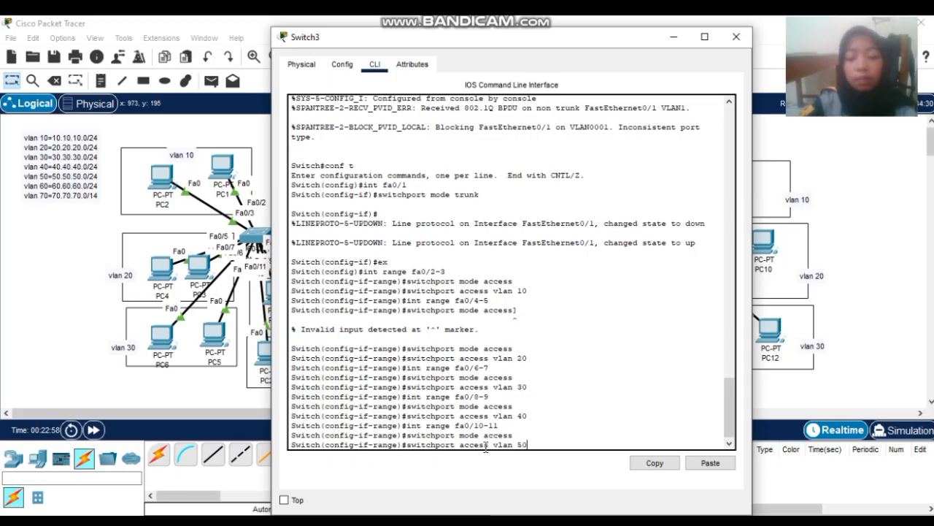
type("50")
key("Return")
type("do")
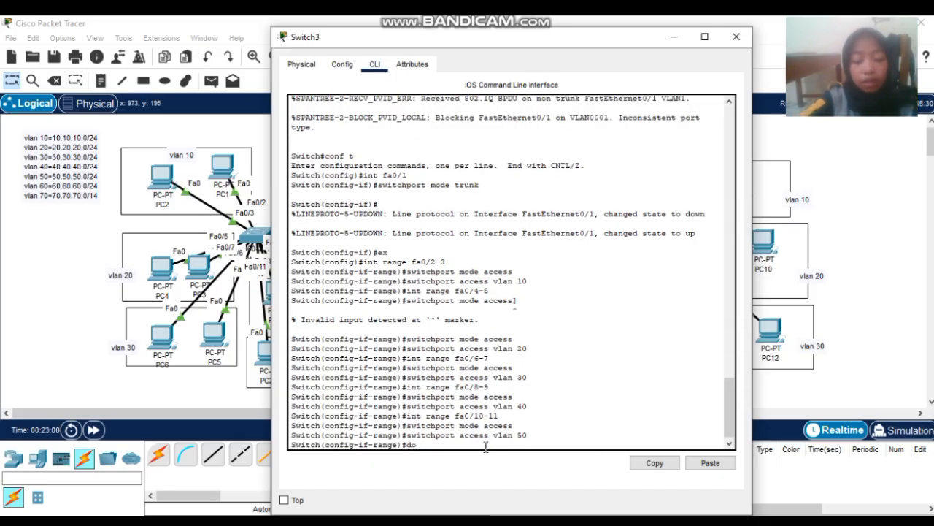
type(" sh vla")
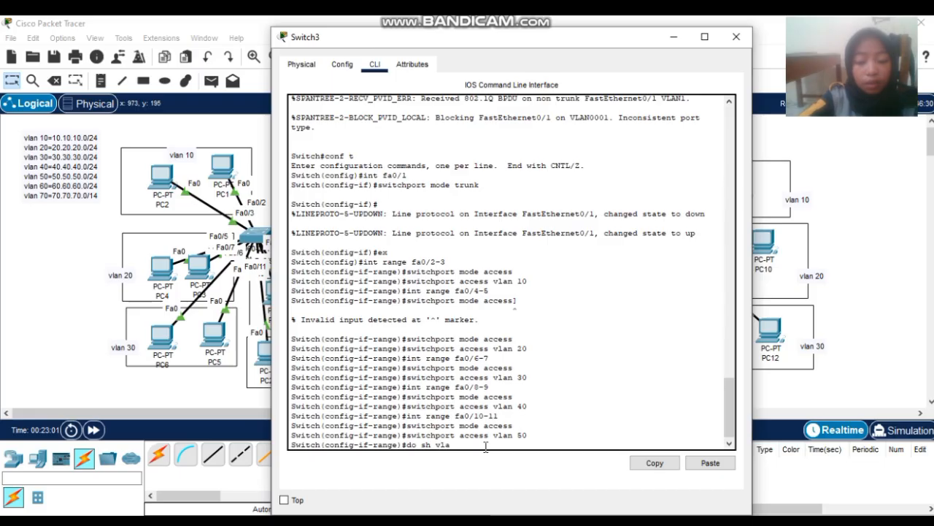
type("n brief")
- Run 'do sh vlan brief' on Switch3 to confirm port assignments, then close its window
key("Return")
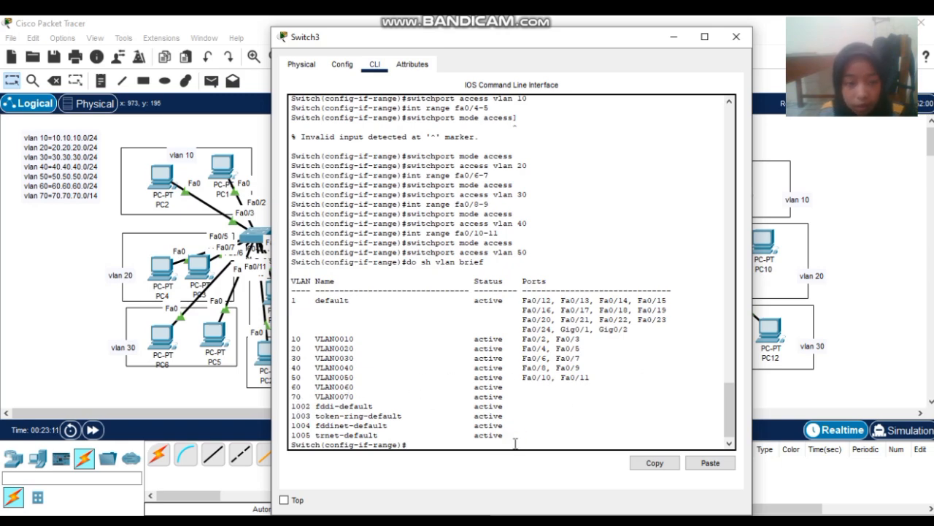
left_click(737, 37)
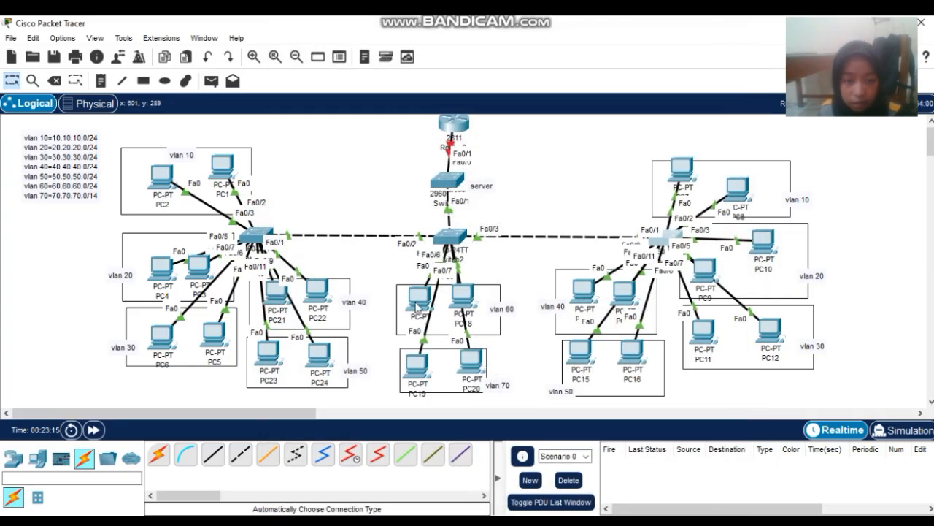
- Reposition PC17 in vlan 60 and PC19 in vlan 70, then open Switch2's CLI
left_click_drag(418, 310, 471, 305)
left_click_drag(422, 365, 453, 359)
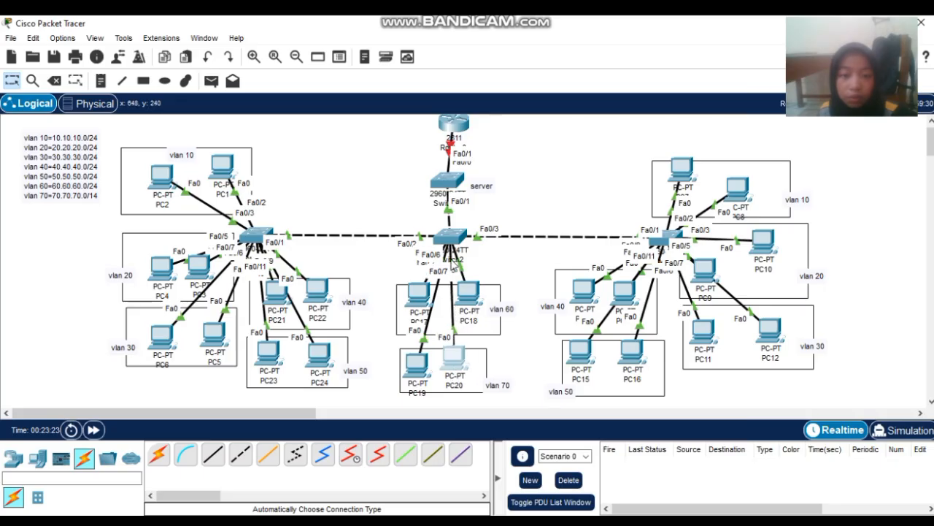
left_click(449, 238)
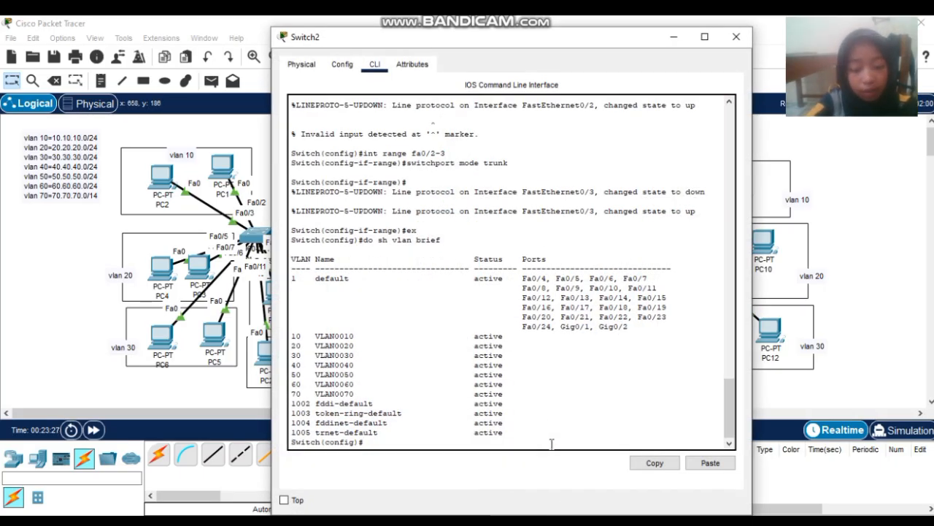
- Make Switch2 ports Fa0/4-5 access ports in VLAN 60
type("int ra")
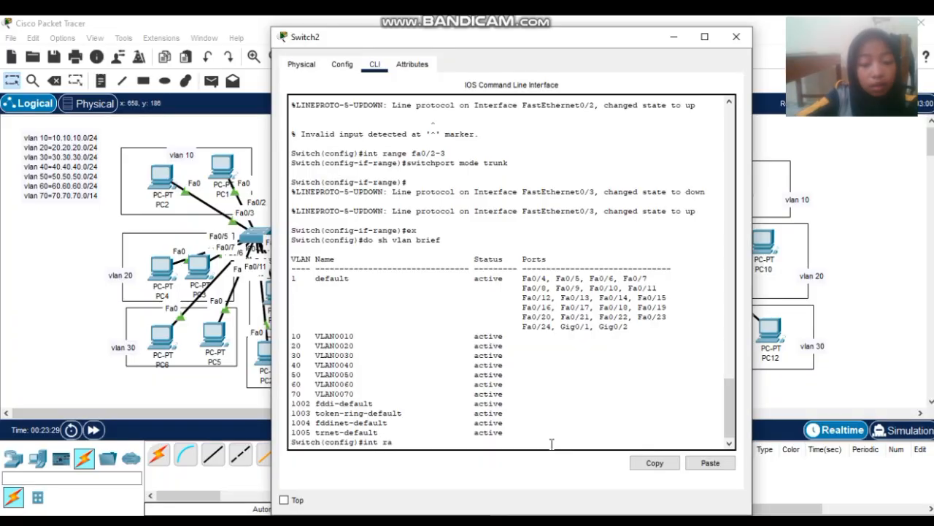
type("nge fa0/")
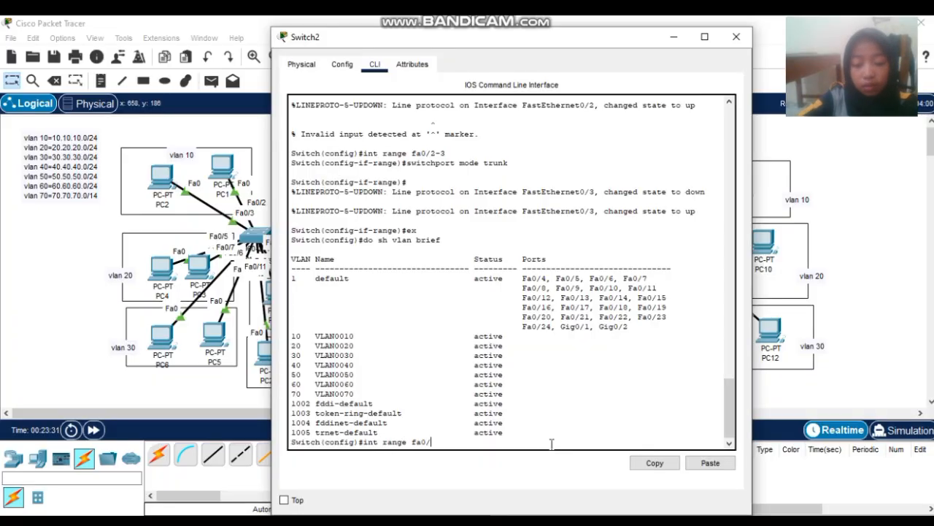
type("4")
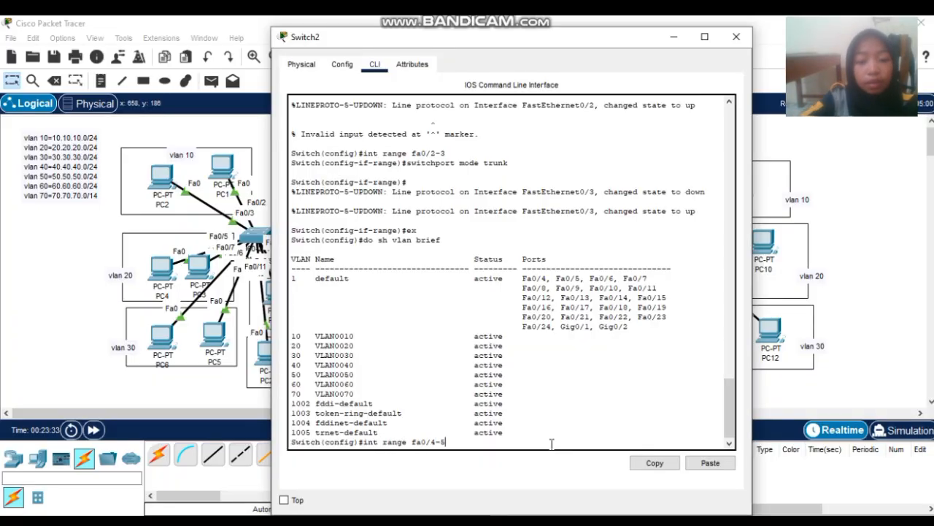
type("-5")
key("Return")
type("s")
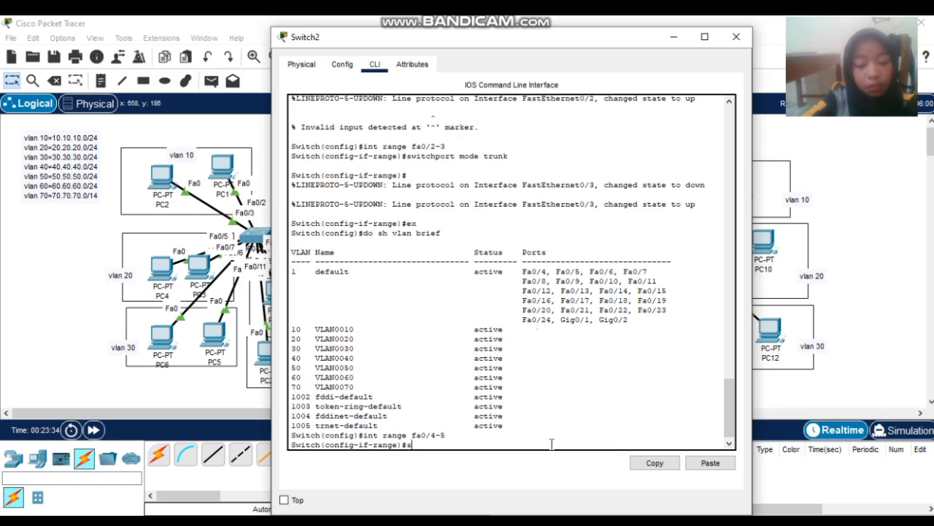
type("witch")
type("po")
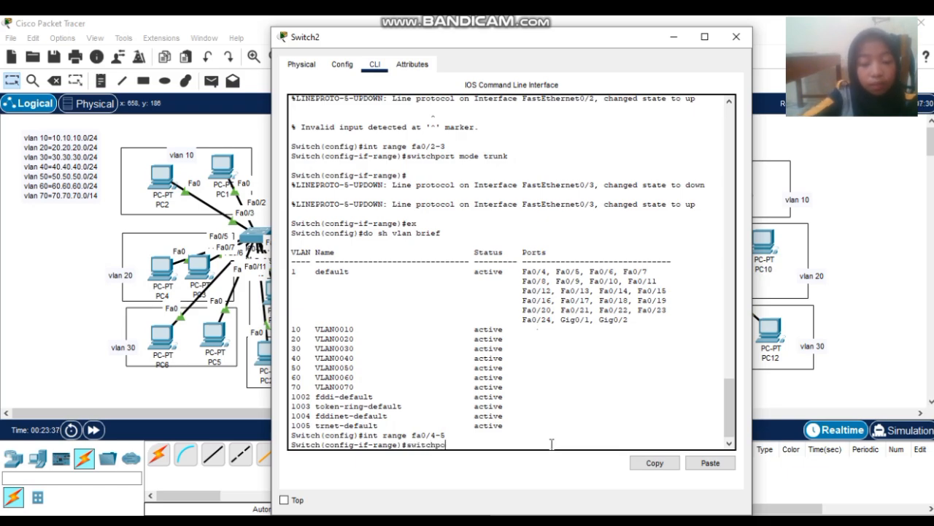
type("rt mode access")
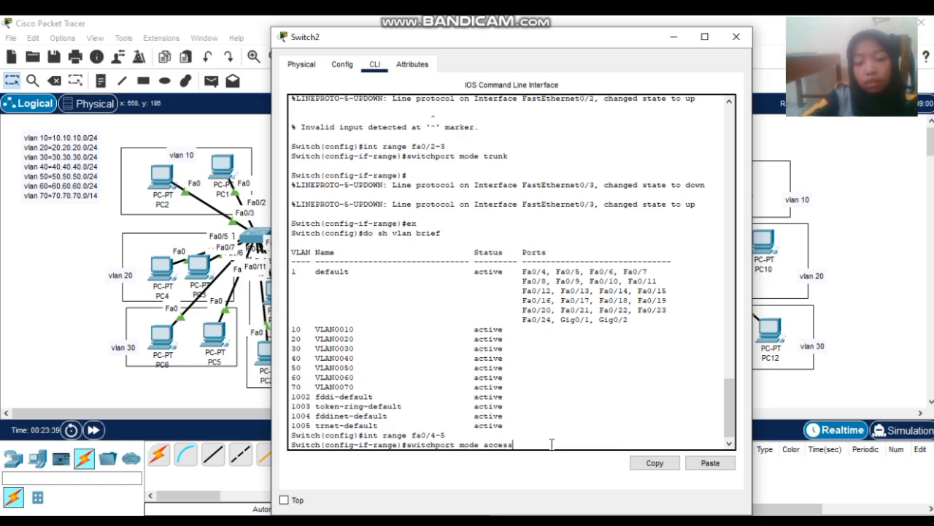
key("Return")
type("s")
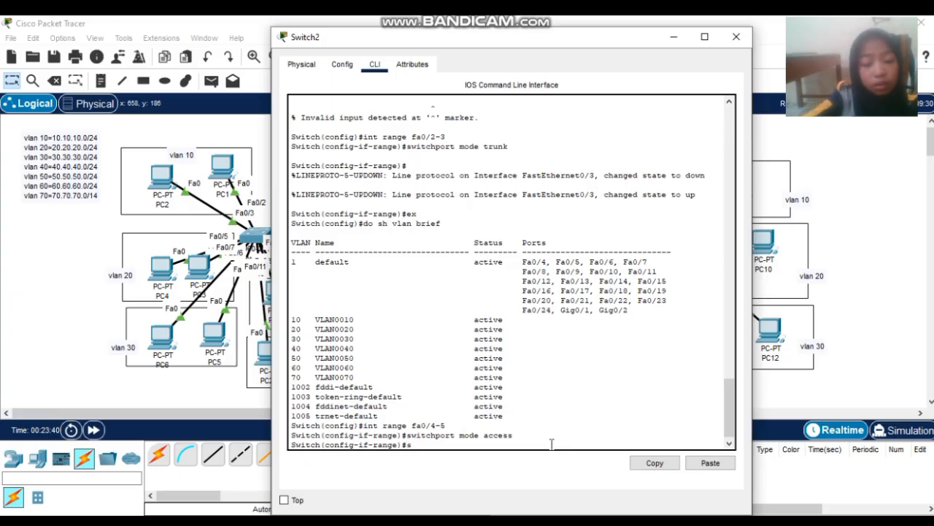
type("witchpo")
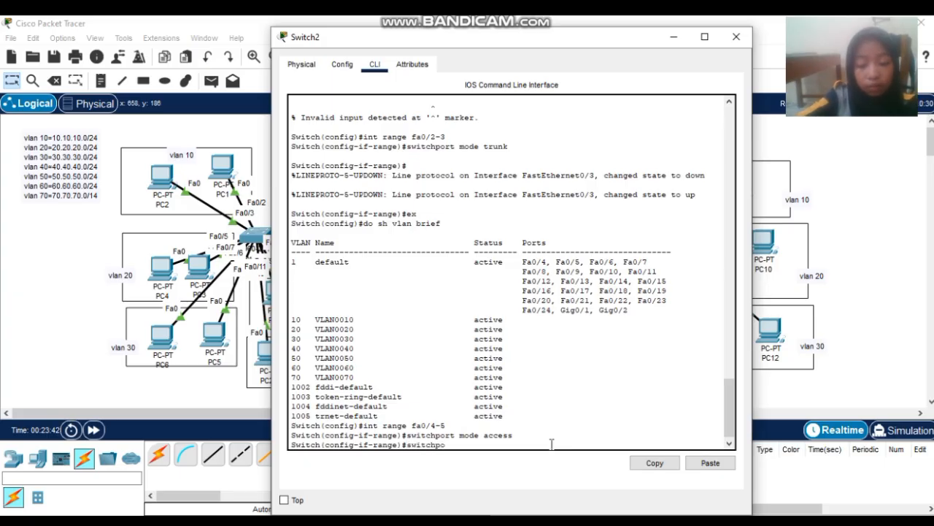
type("rt access")
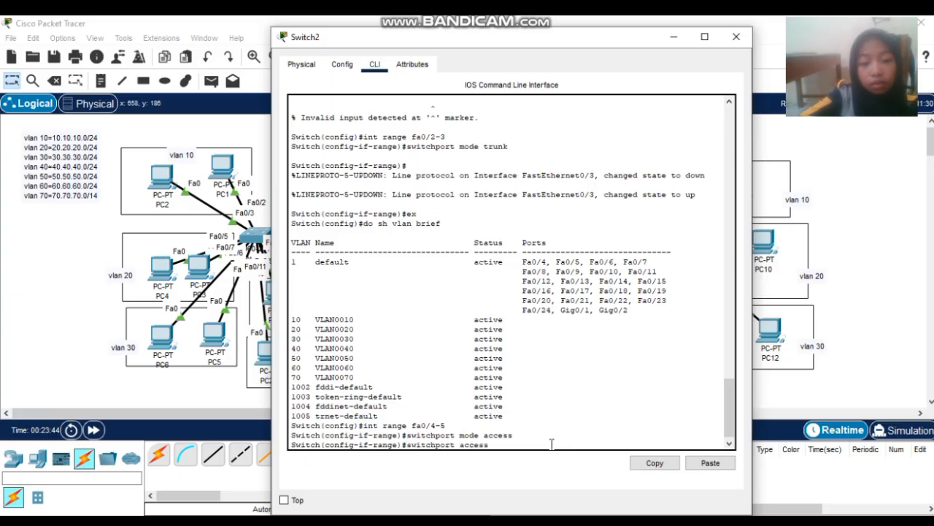
type(" vlan")
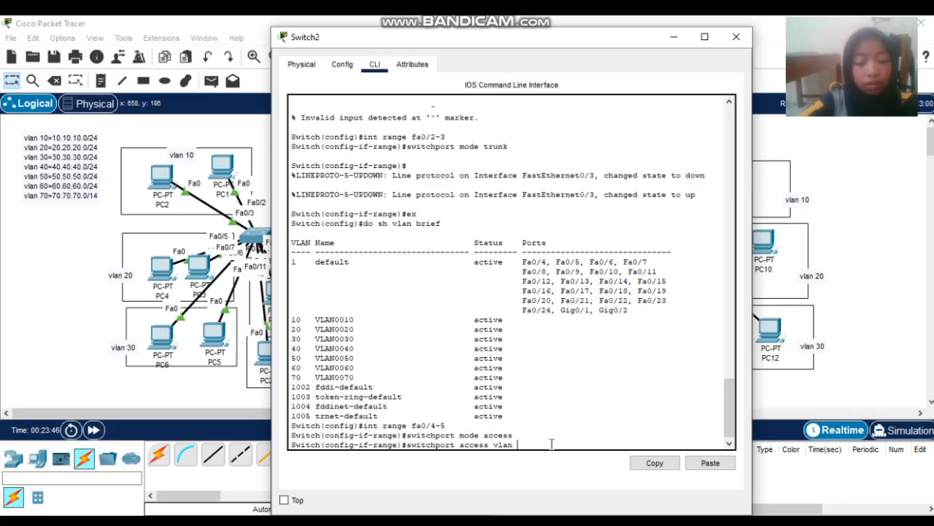
type(" 60")
key("Return")
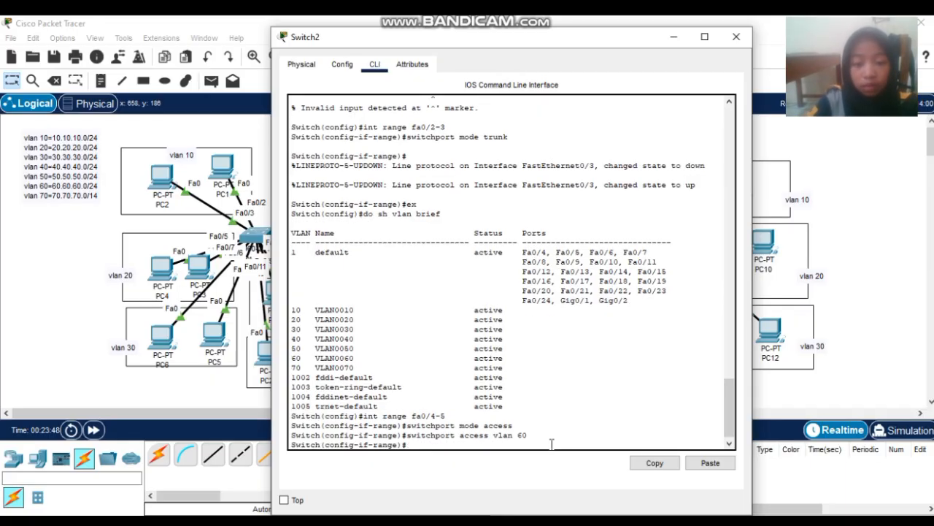
- Make Switch2 ports Fa0/6-7 access ports in VLAN 70
type("int r")
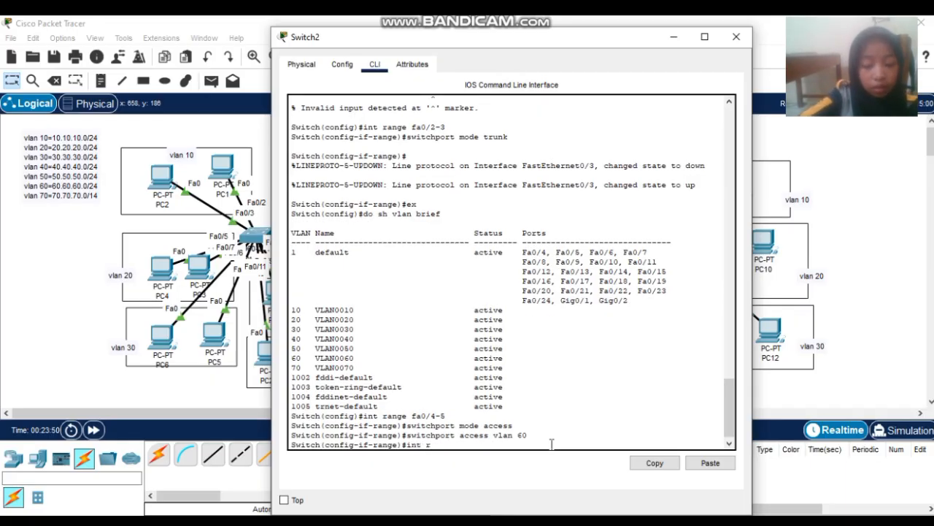
type("ange v")
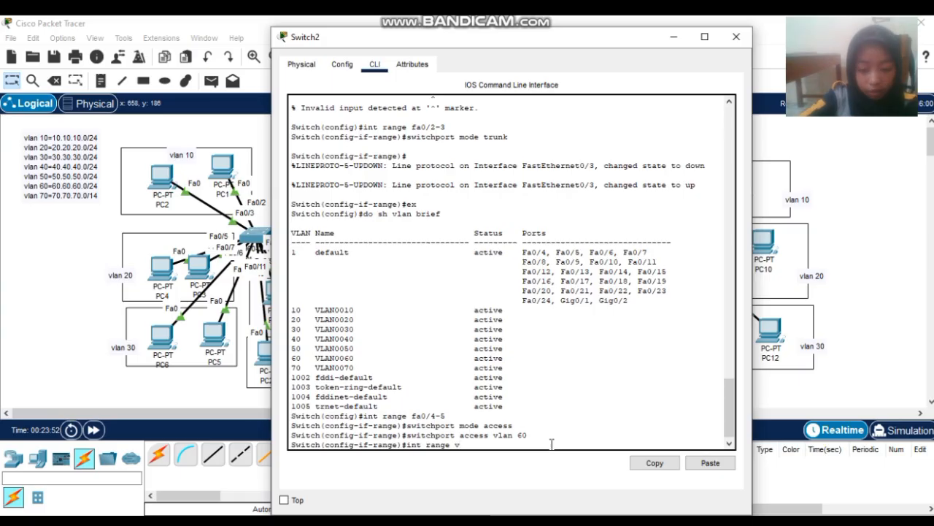
type("lan")
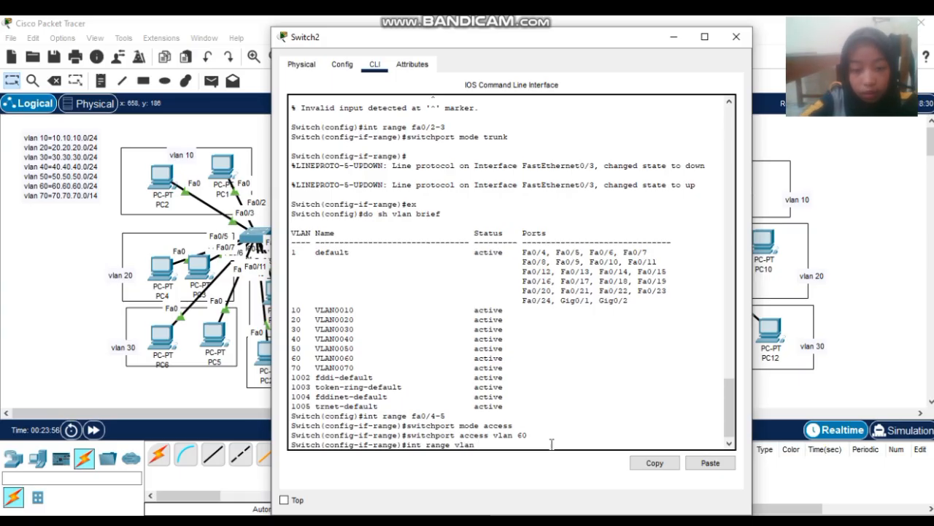
key("BackSpace")
key("BackSpace")
key("BackSpace")
key("BackSpace")
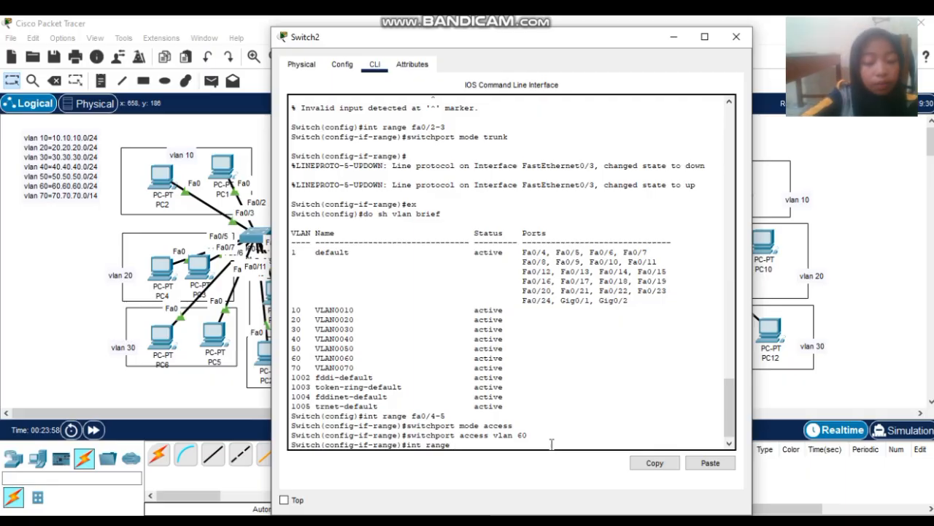
type("fa0/")
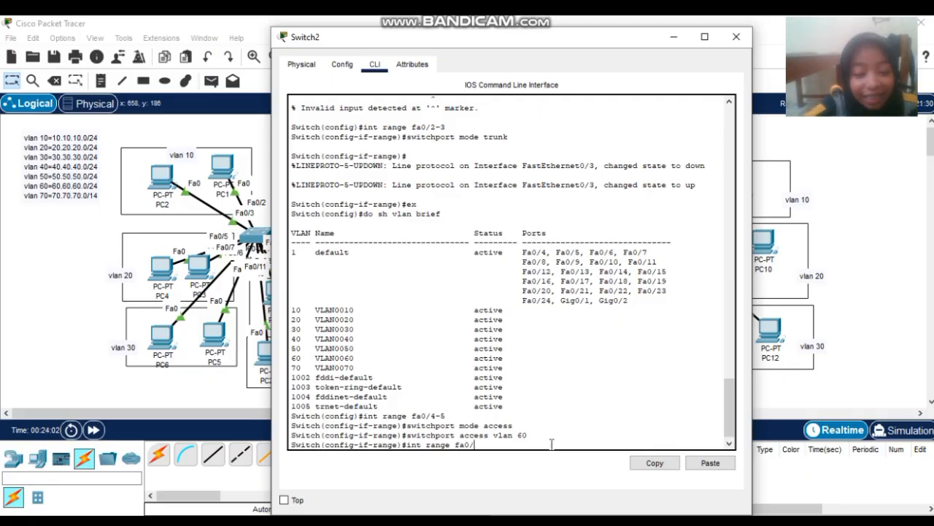
type("6-7")
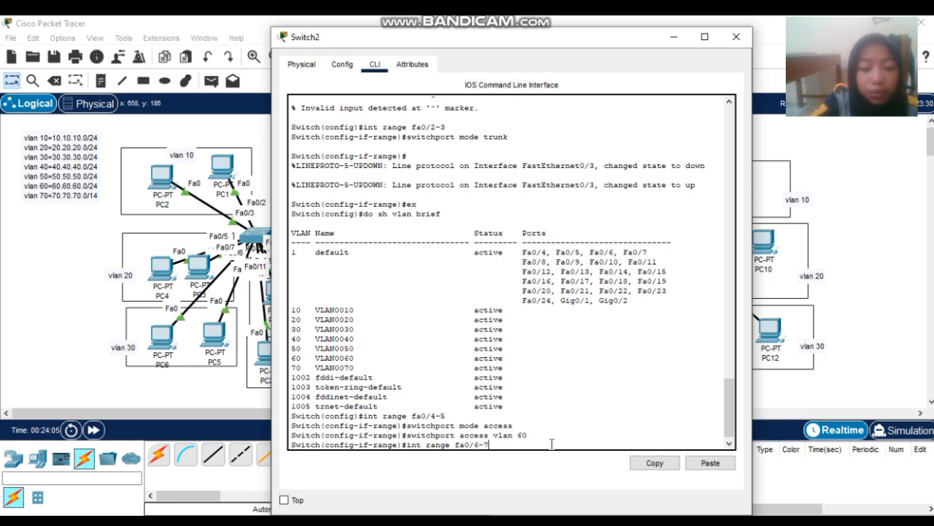
key("Return")
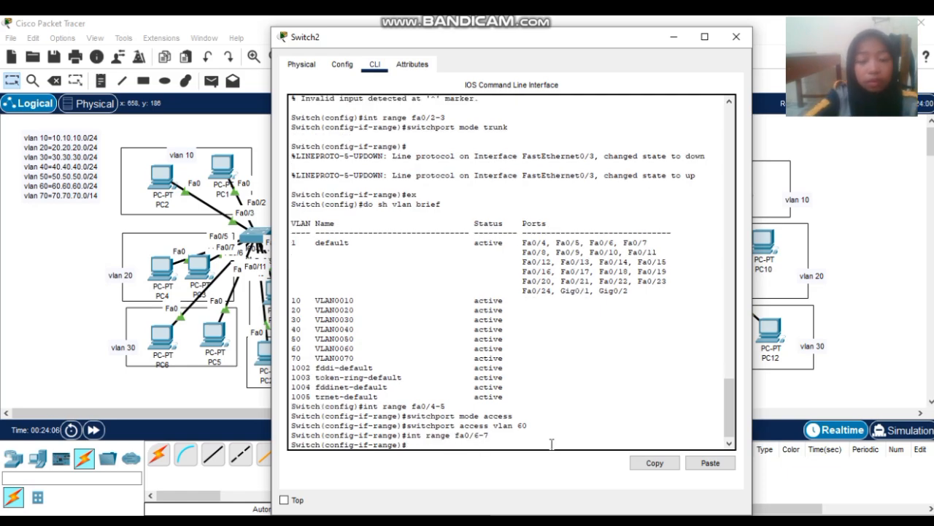
key("Up")
key("Up")
key("Up")
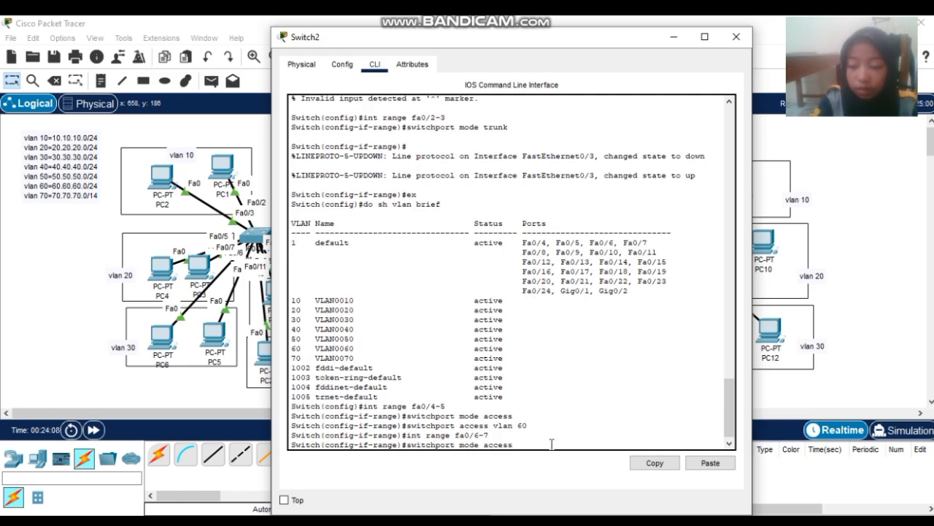
key("Return")
key("Up")
key("Up")
key("Up")
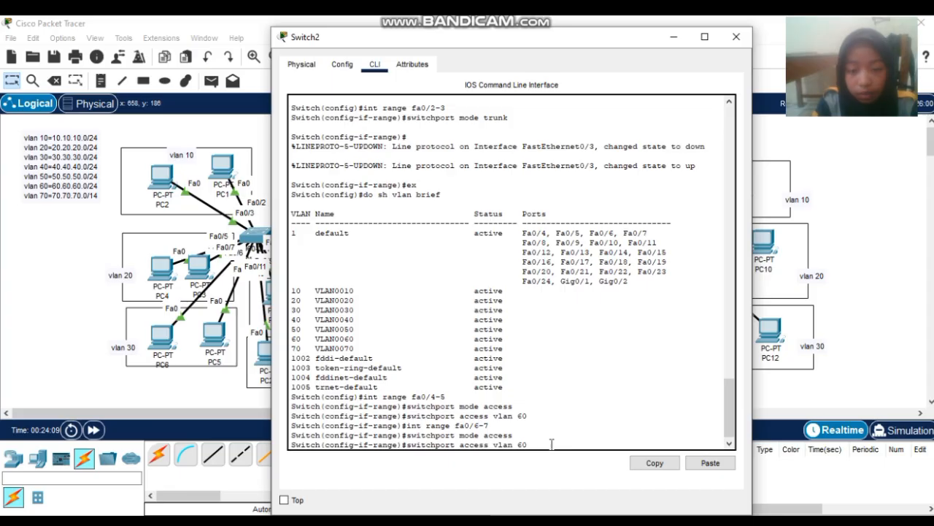
key("BackSpace")
key("BackSpace")
type("70")
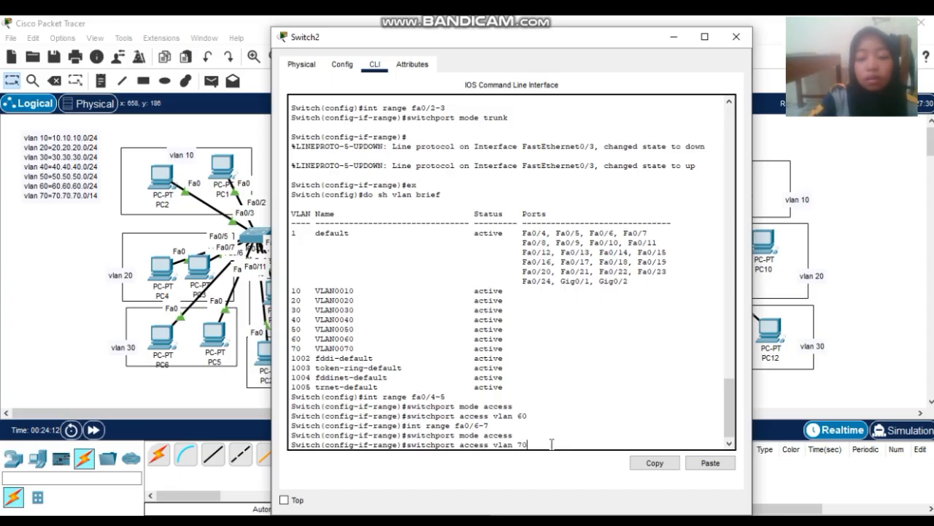
key("Return")
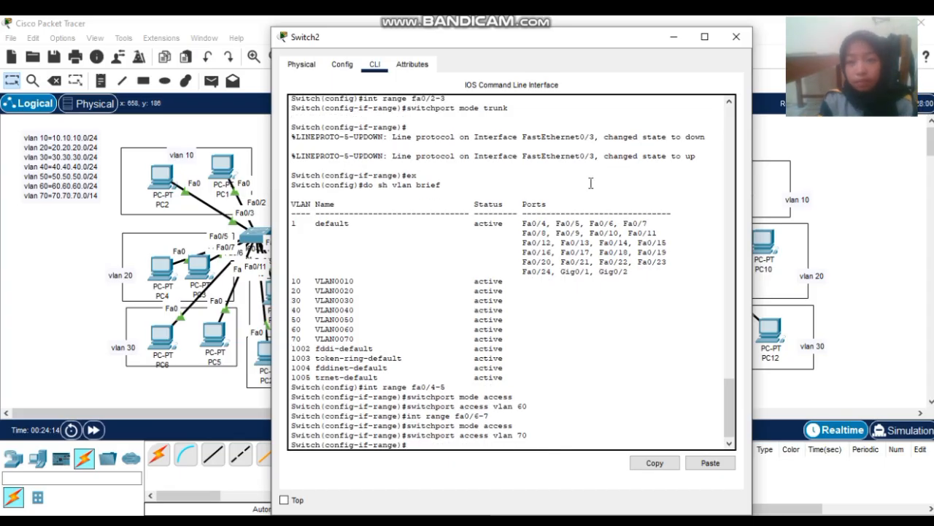
- Close Switch2, then decline Router0's setup dialog and enter global configuration mode
left_click(737, 37)
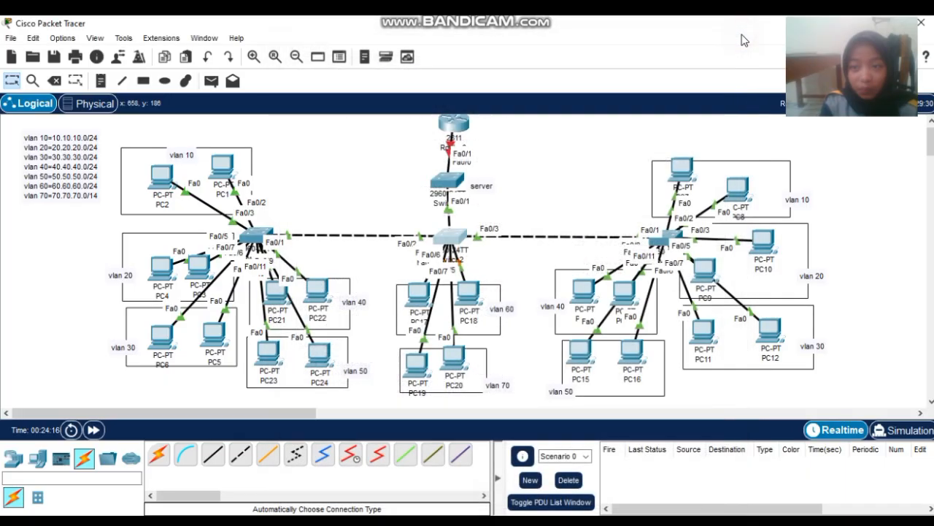
left_click(454, 127)
left_click(372, 65)
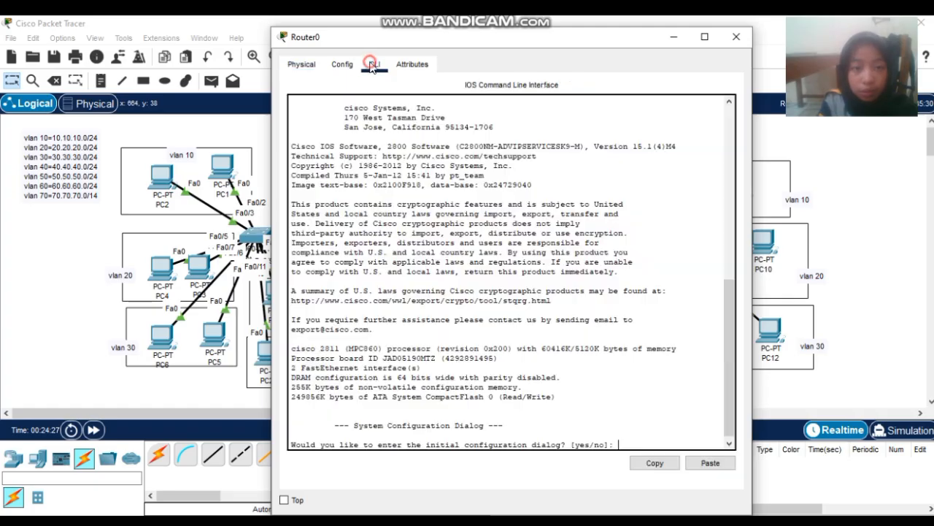
type("no")
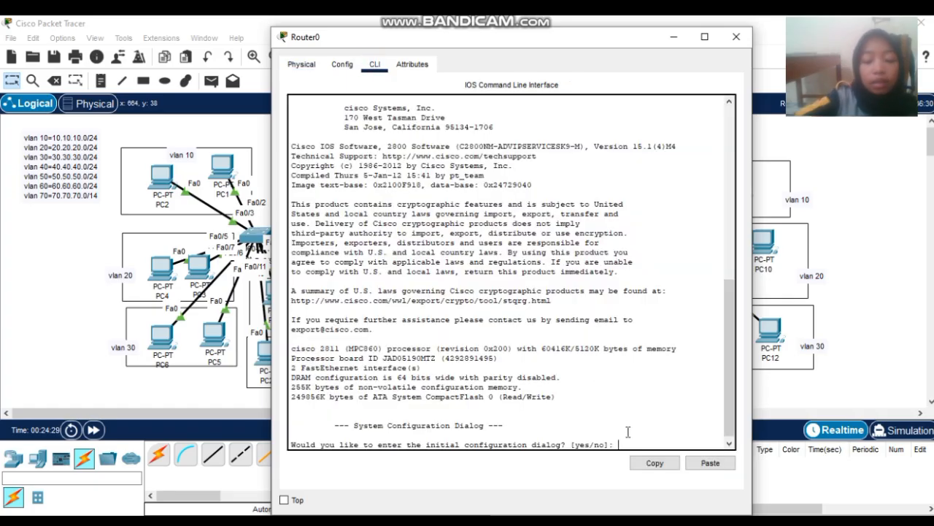
key("Return")
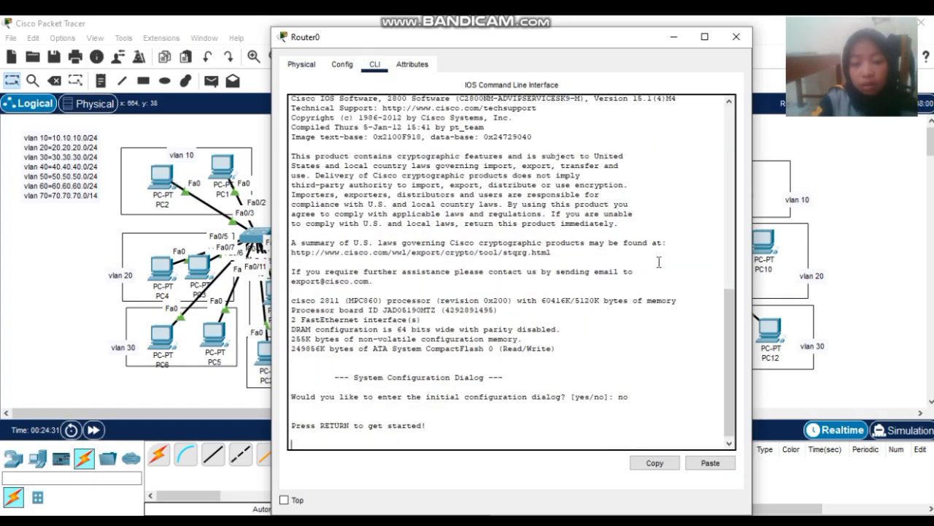
key("Return")
type("en")
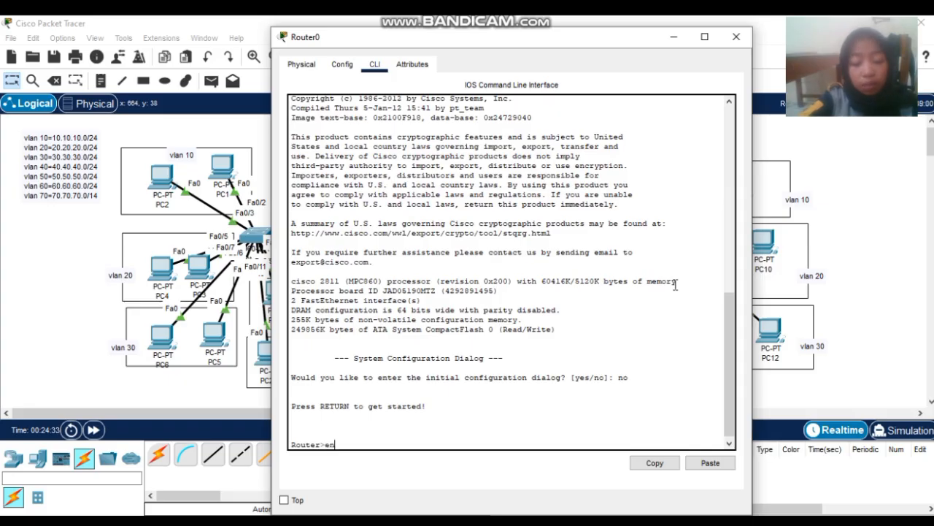
key("Return")
type("conf t")
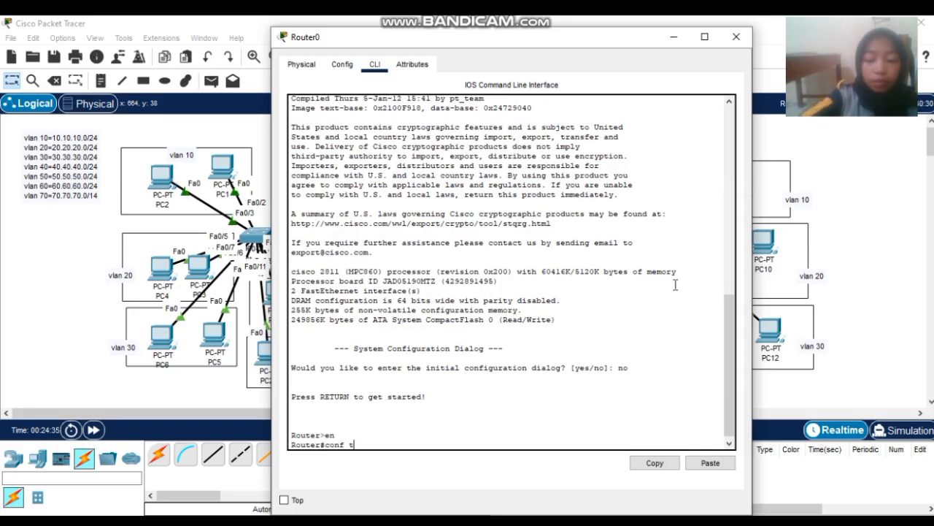
key("Return")
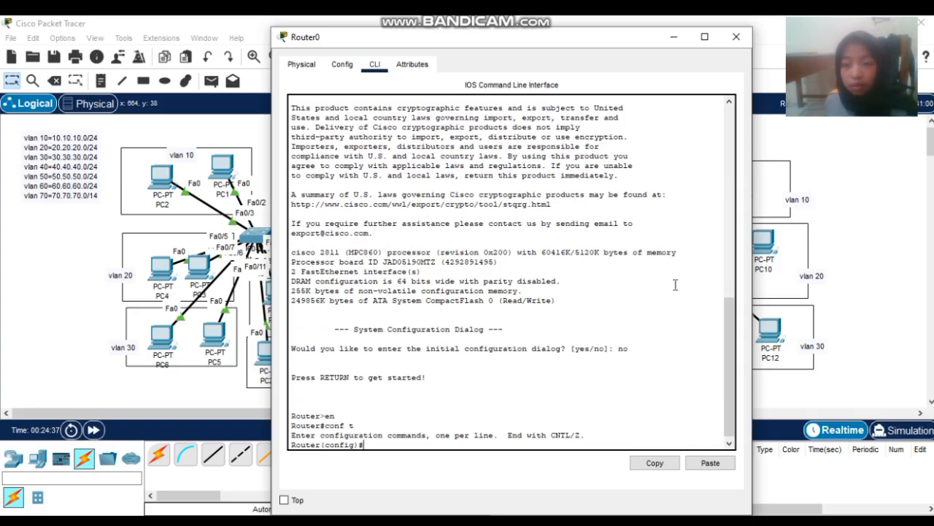
- Move Router0 directly above the 2960 switch and reopen its CLI
left_click(736, 36)
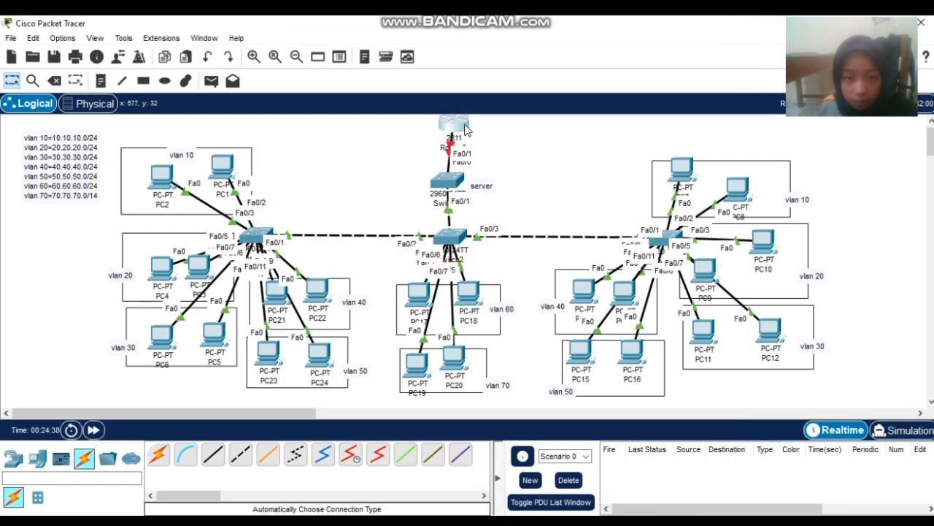
left_click_drag(548, 144, 450, 139)
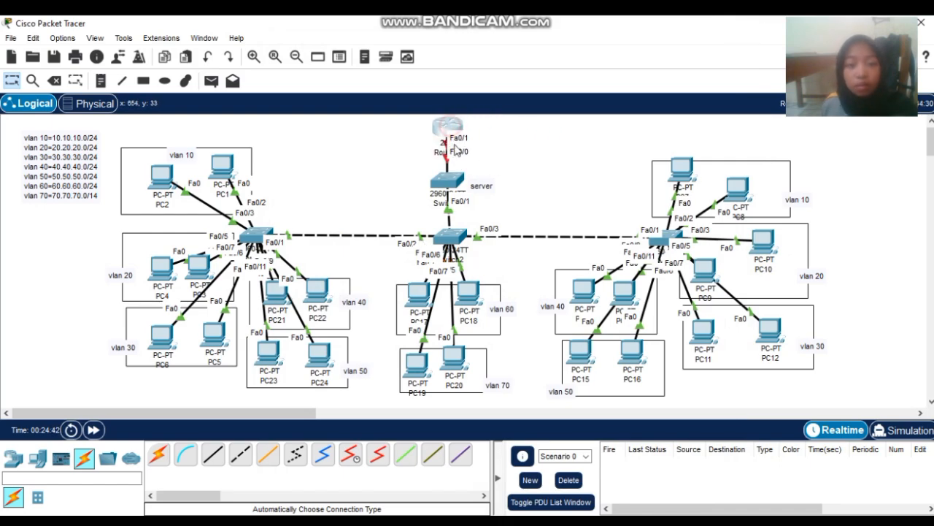
left_click(449, 133)
- Enable Router0's FastEthernet0/0 interface with no shutdown so its link comes up
left_click(489, 444)
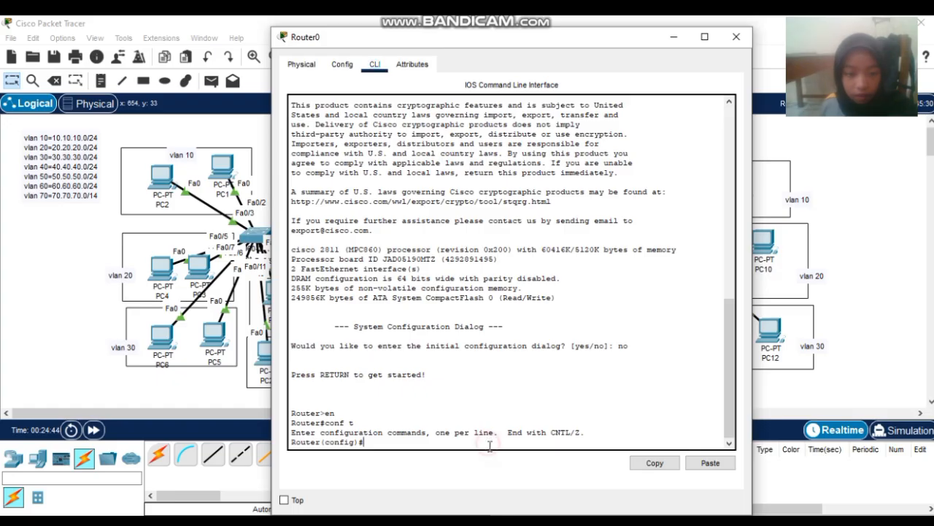
type("int ")
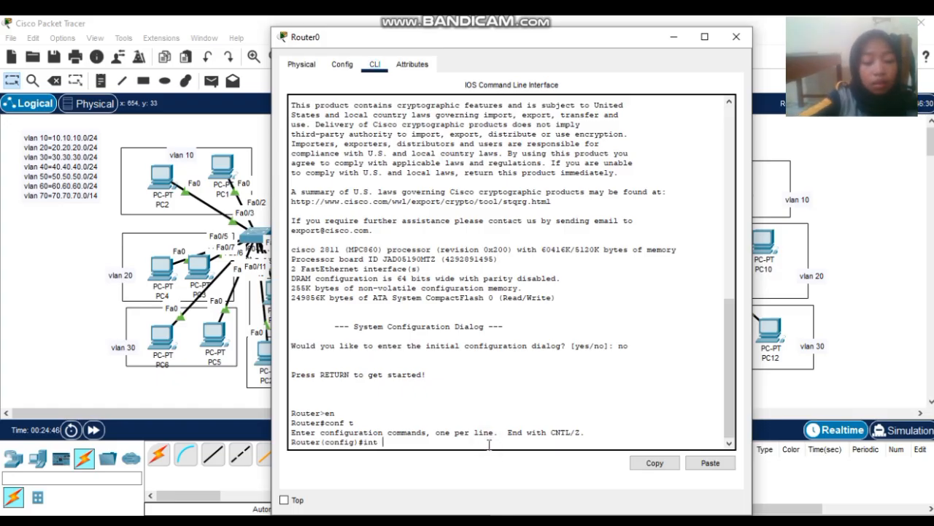
type("fa0/0")
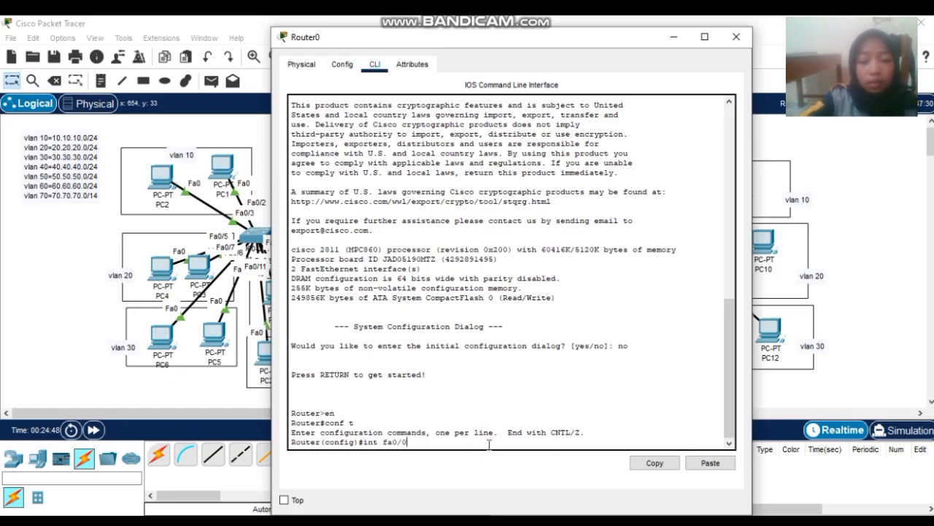
key("Return")
type("no ")
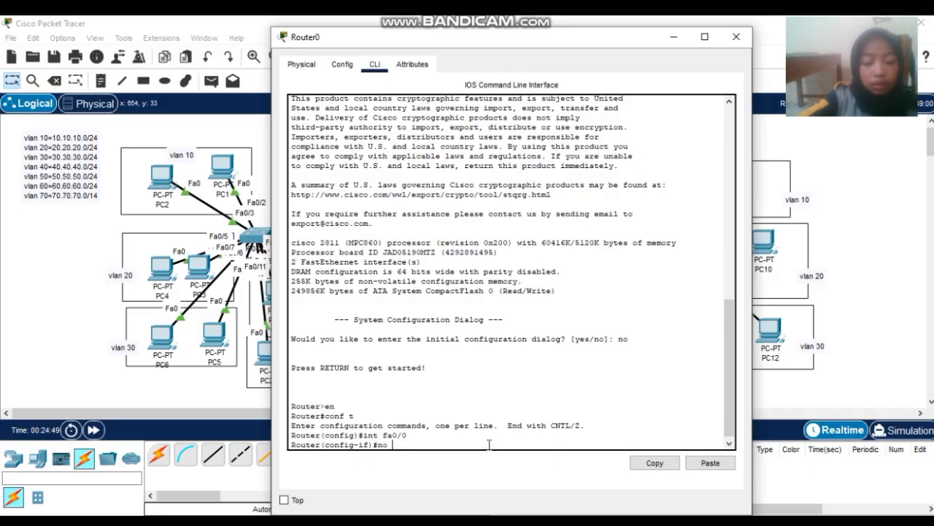
type("shutdown")
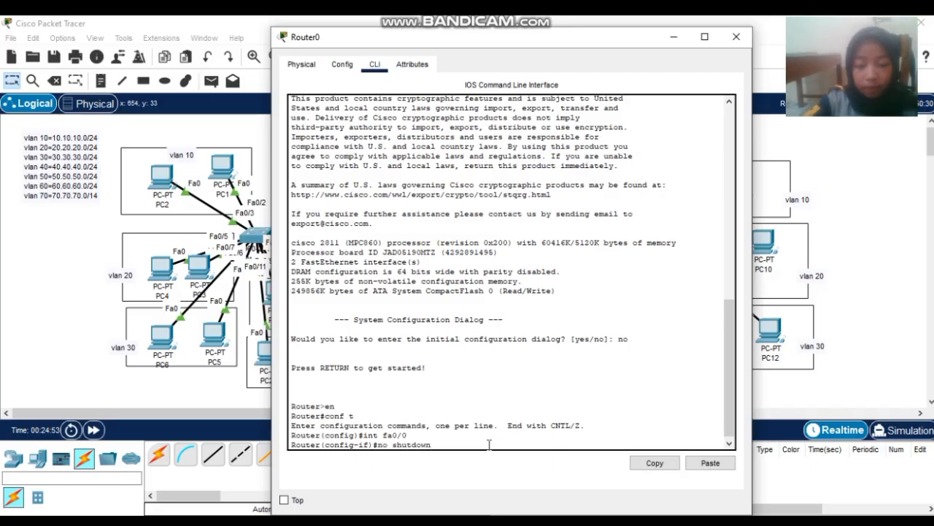
key("Return")
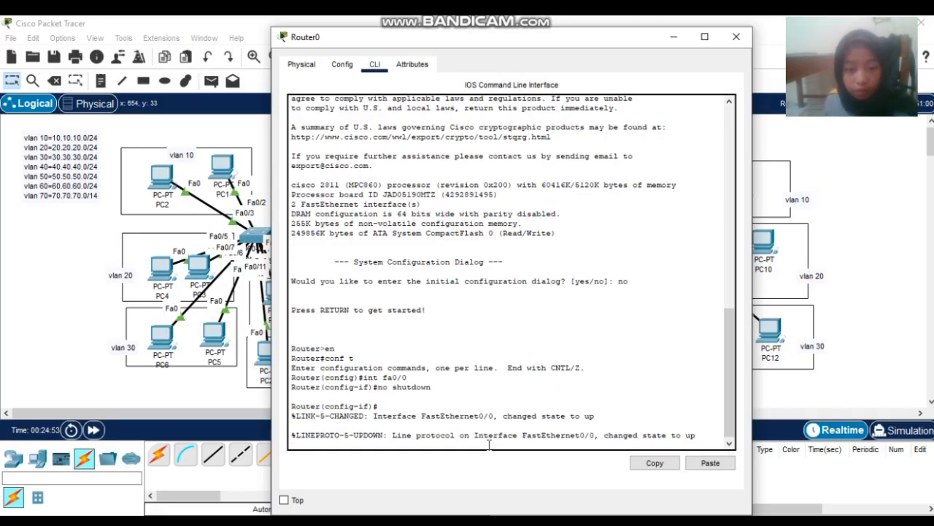
key("Return")
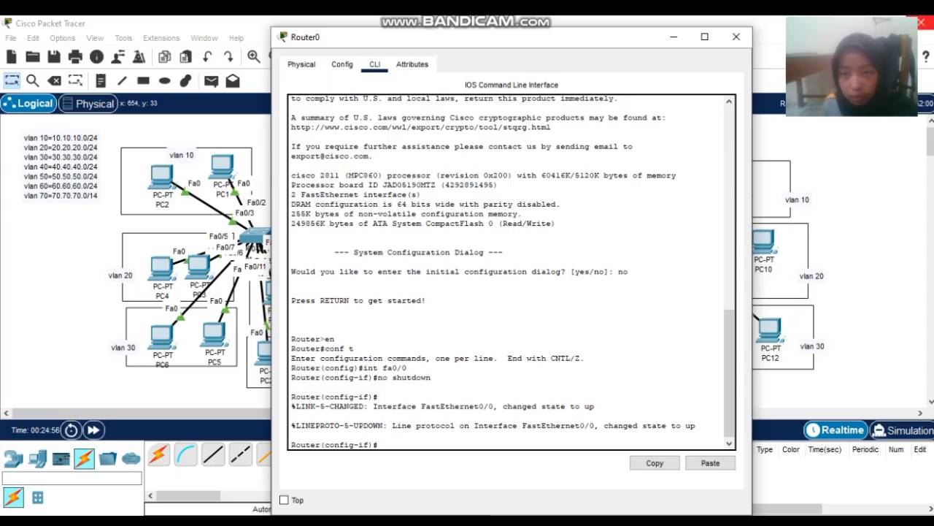
- Reopen Router0's CLI, exit to global configuration and begin subinterface fa0/0.10
left_click(736, 37)
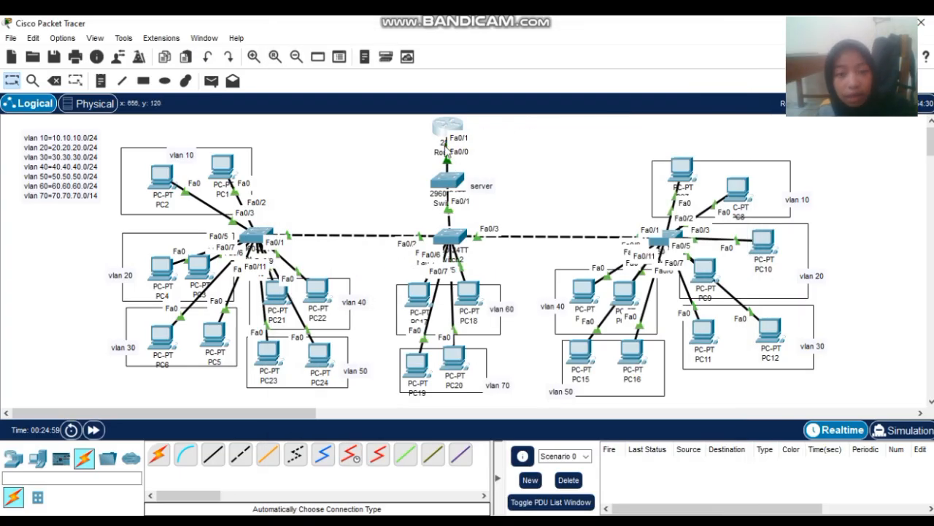
left_click(445, 138)
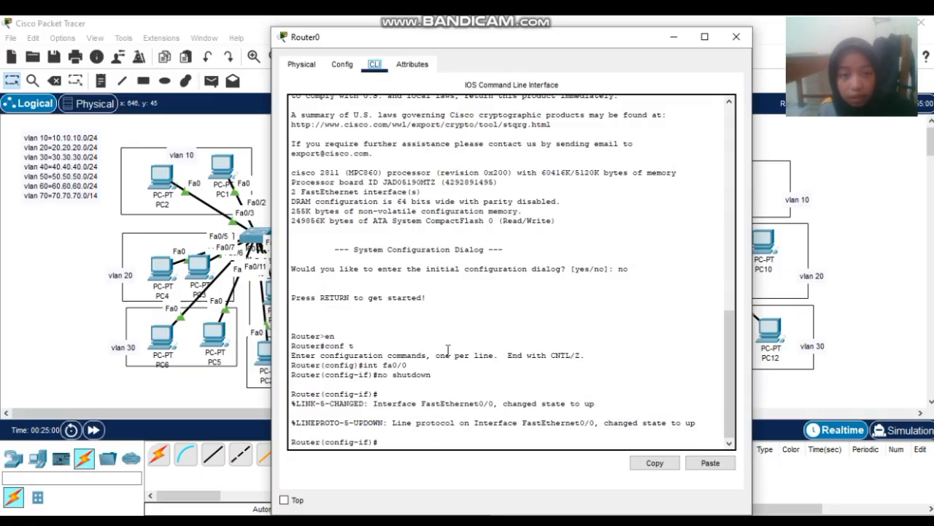
left_click(497, 445)
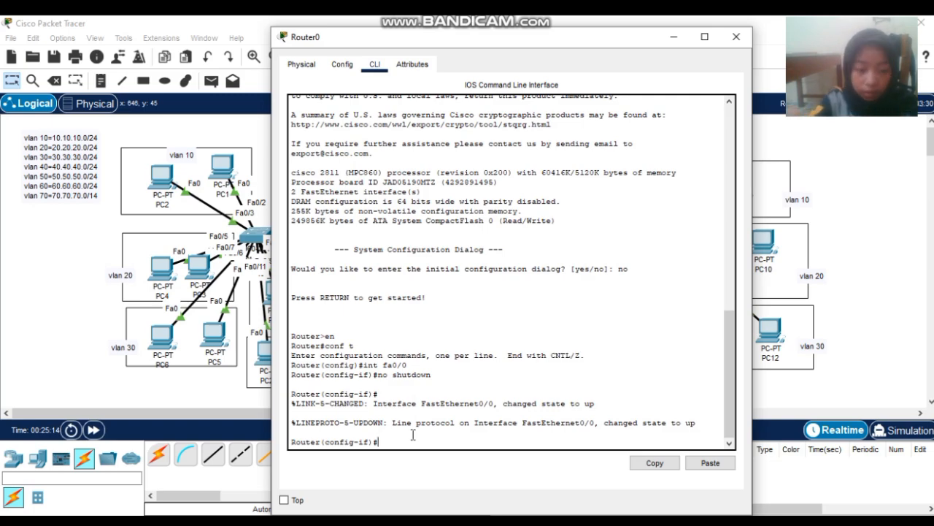
type("ex")
key("Return")
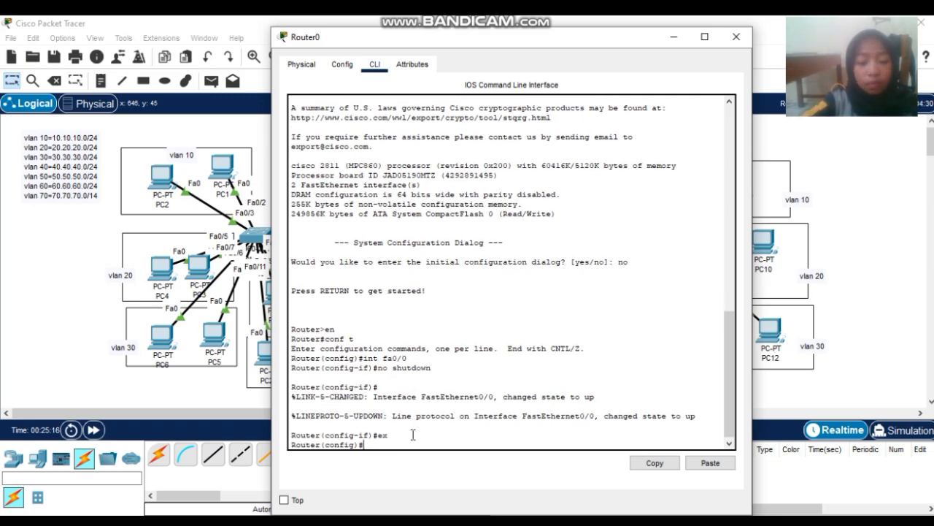
type("int")
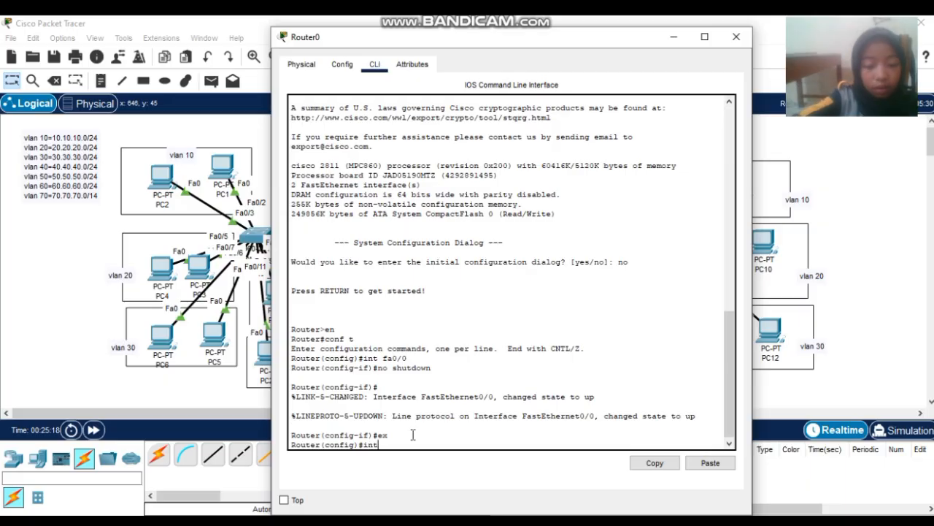
type(" fa0/0")
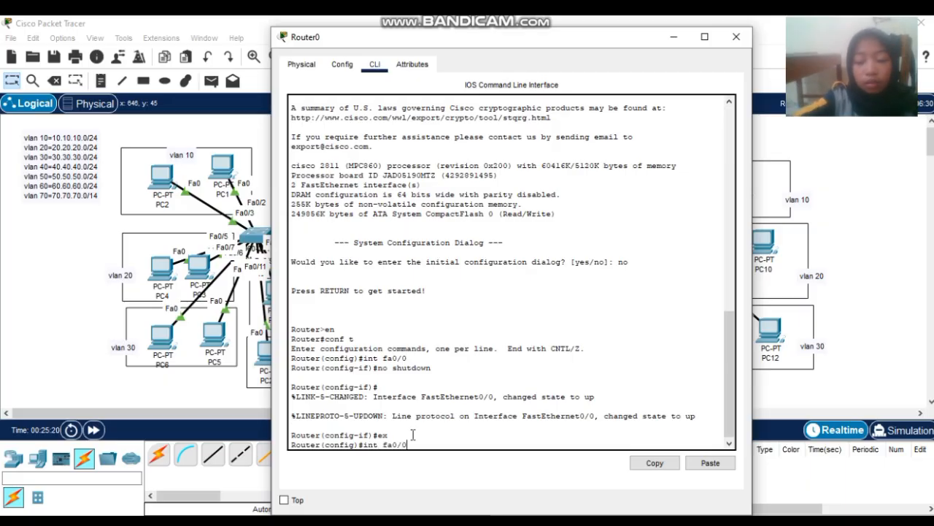
type(".10")
- Create subinterface Fa0/0.10 and set dot1Q VLAN 10 encapsulation, correcting the misspelled command
key("Return")
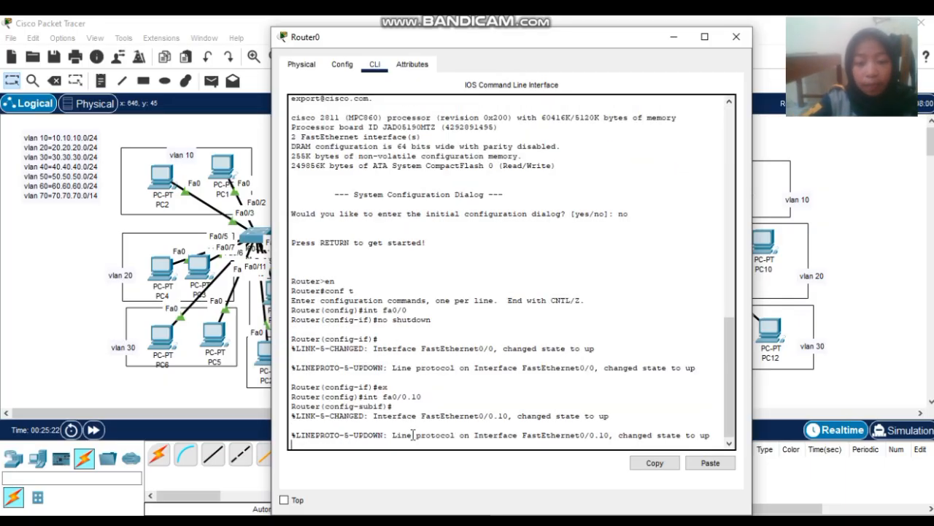
key("Return")
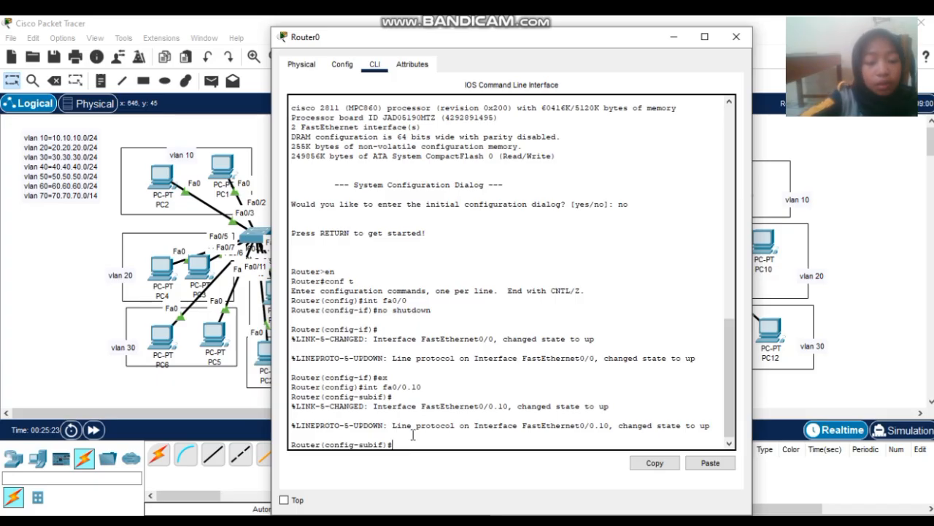
type("er(config-subif)#emc")
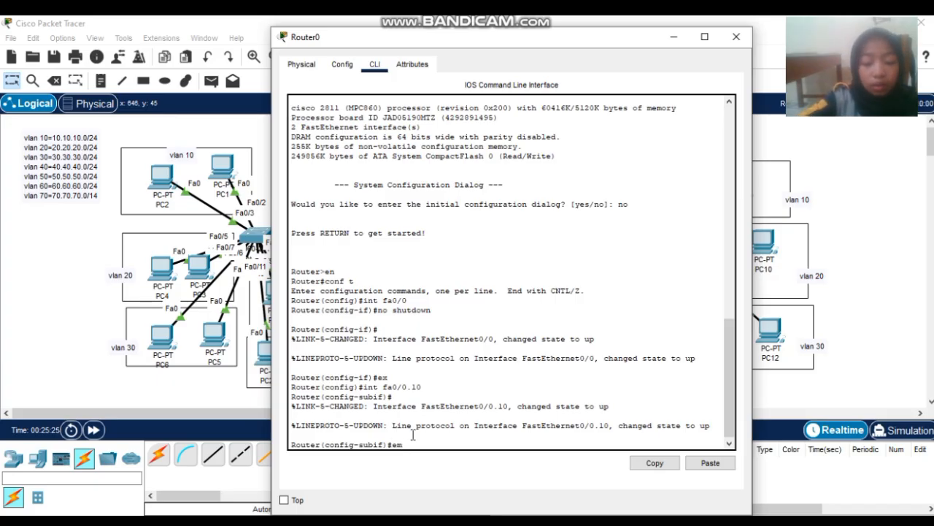
type("apsula")
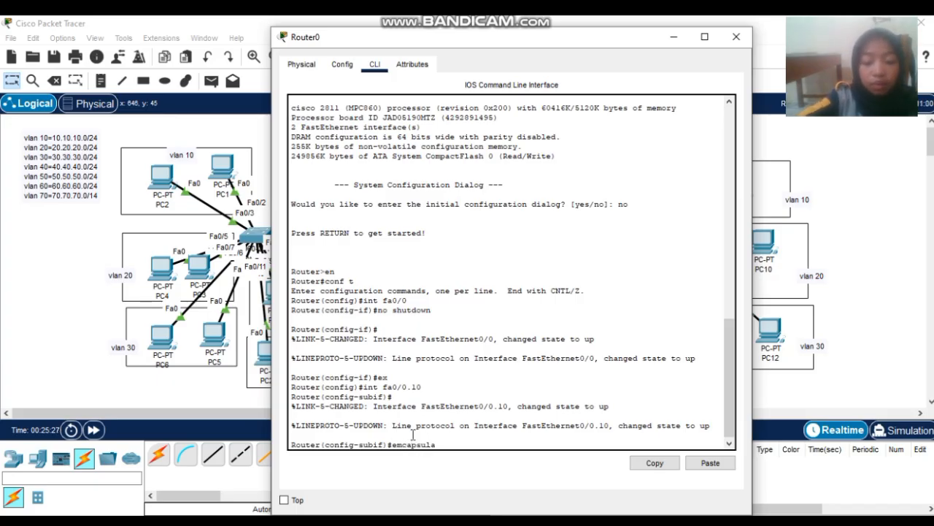
type("tion")
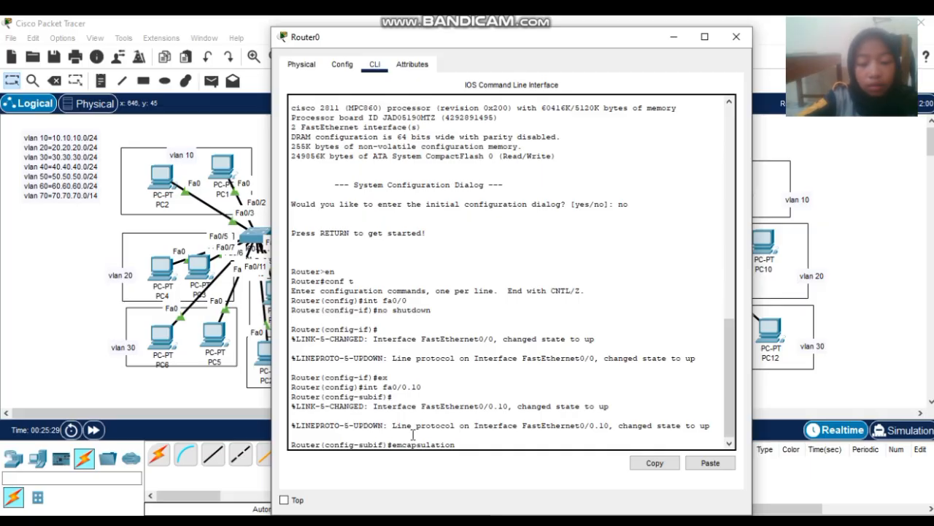
type(" dot1q")
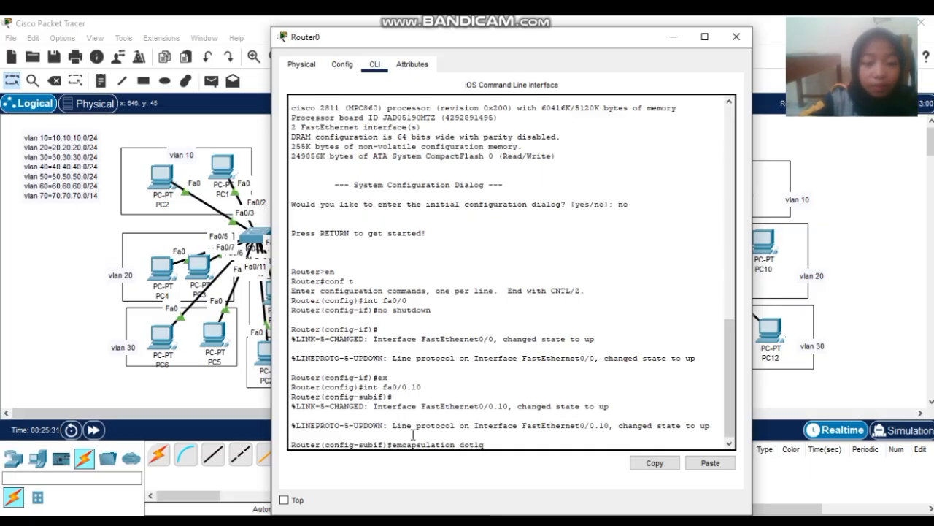
type(" 10")
key("Return")
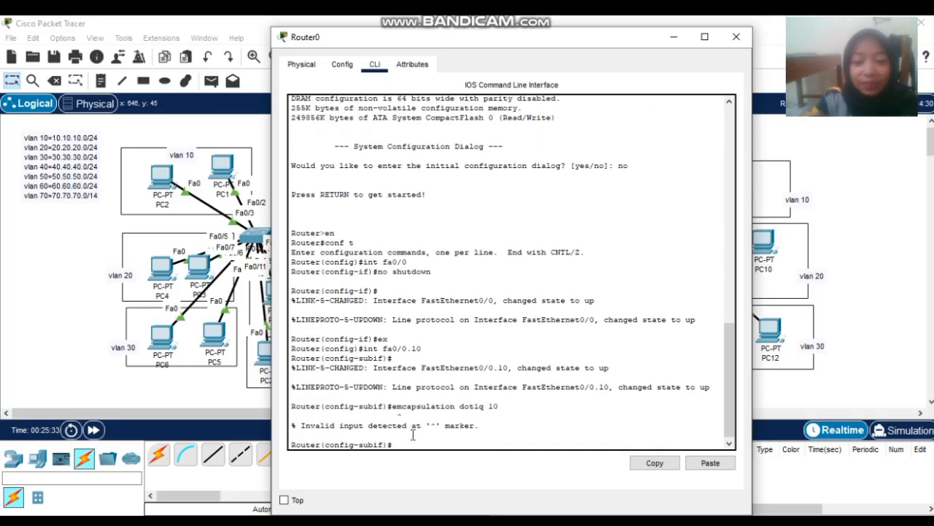
key("Up")
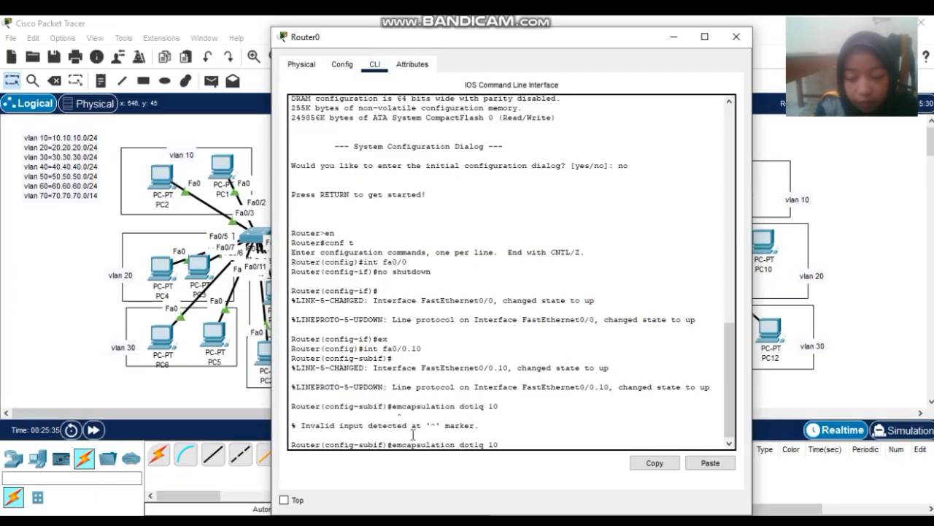
key("Left")
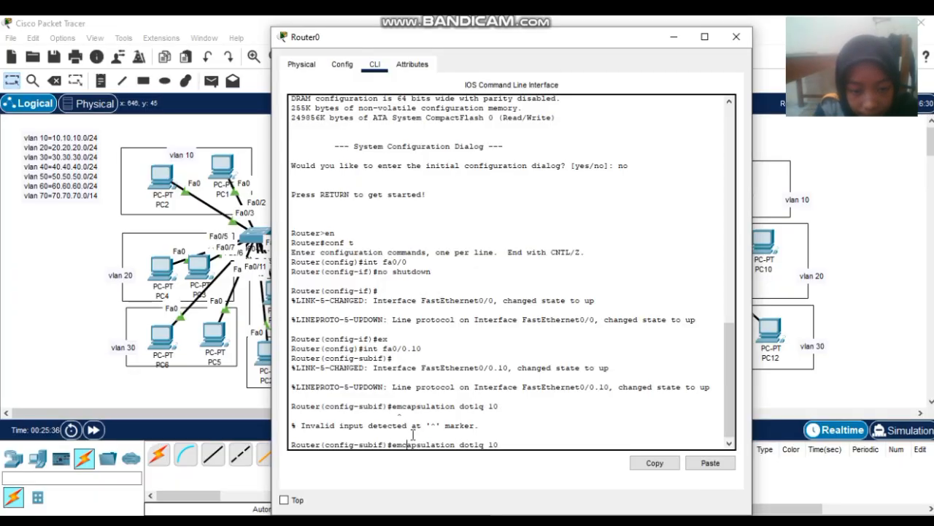
key("Left")
key("BackSpace")
type("n")
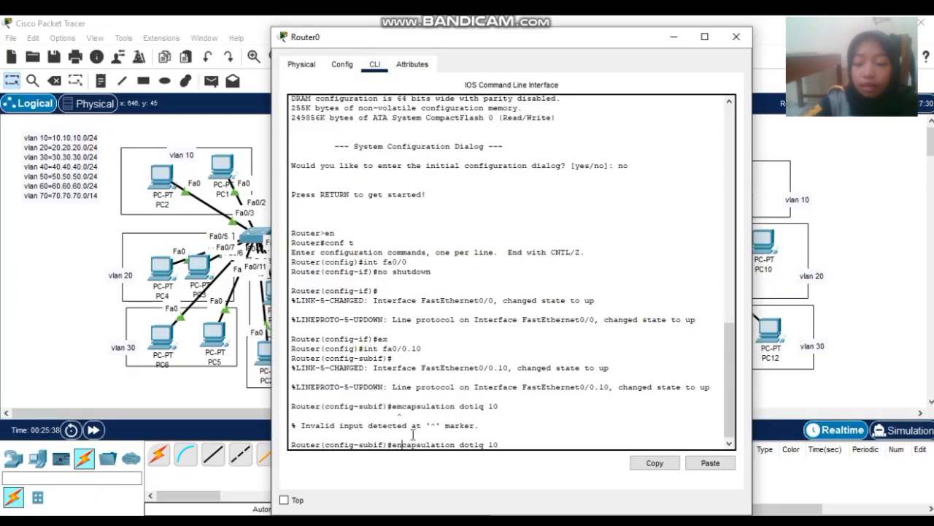
key("Return")
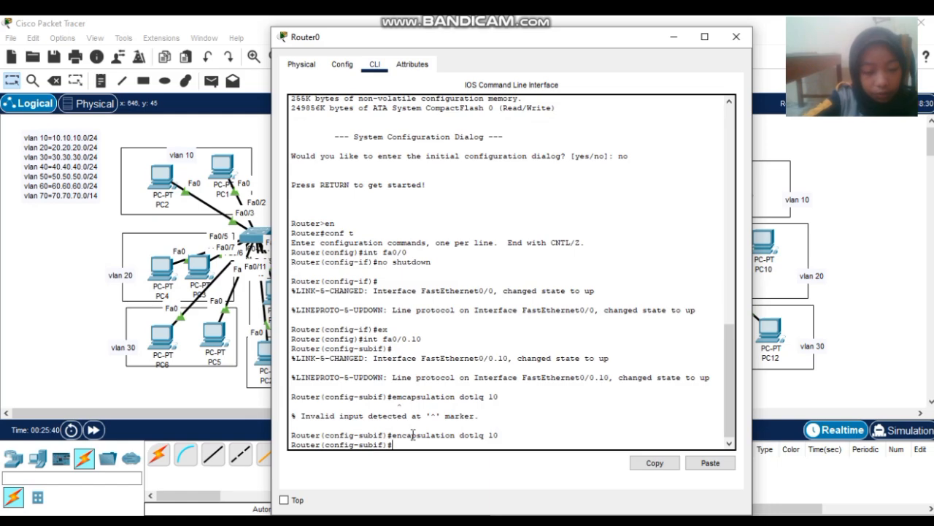
- Assign gateway 10.10.10.1 255.255.255.0 to Fa0/0.10, then begin subinterface Fa0/0.20
type("ip ")
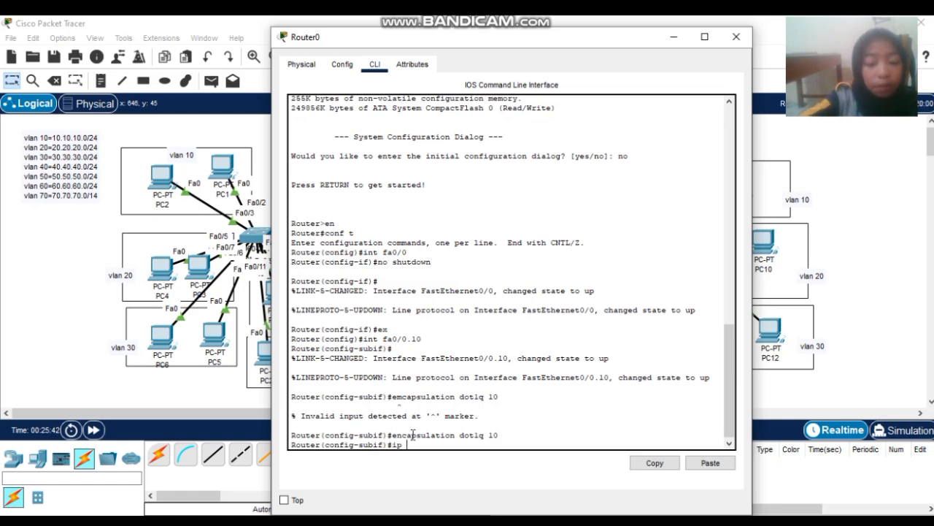
type("add 10.10")
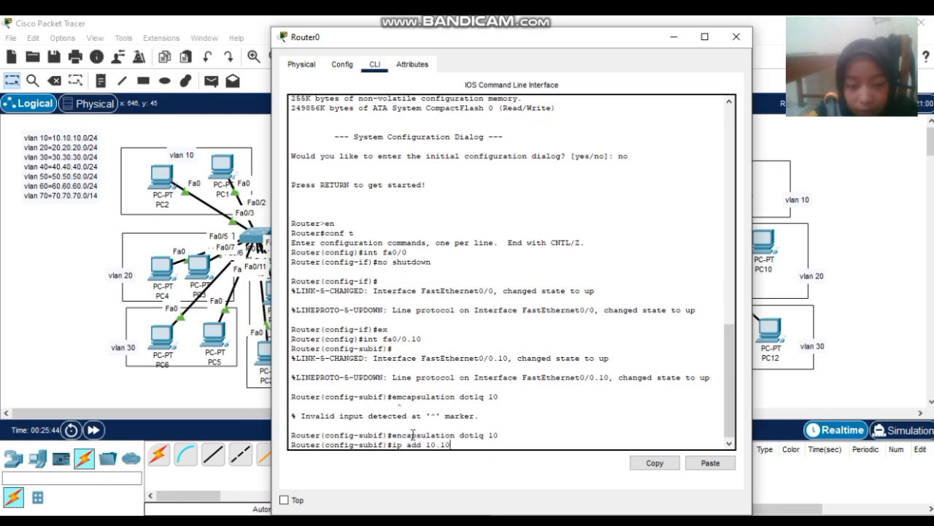
type(".10.")
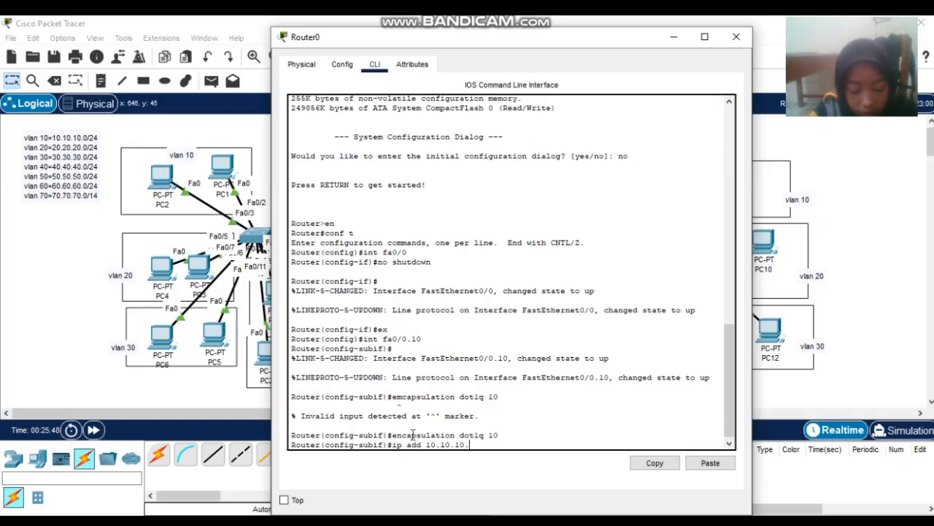
type("1")
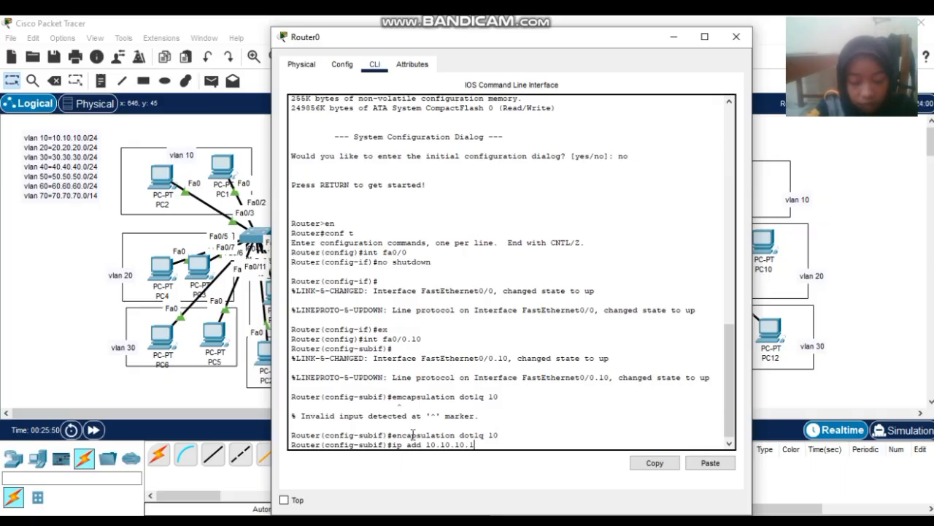
type(" 255")
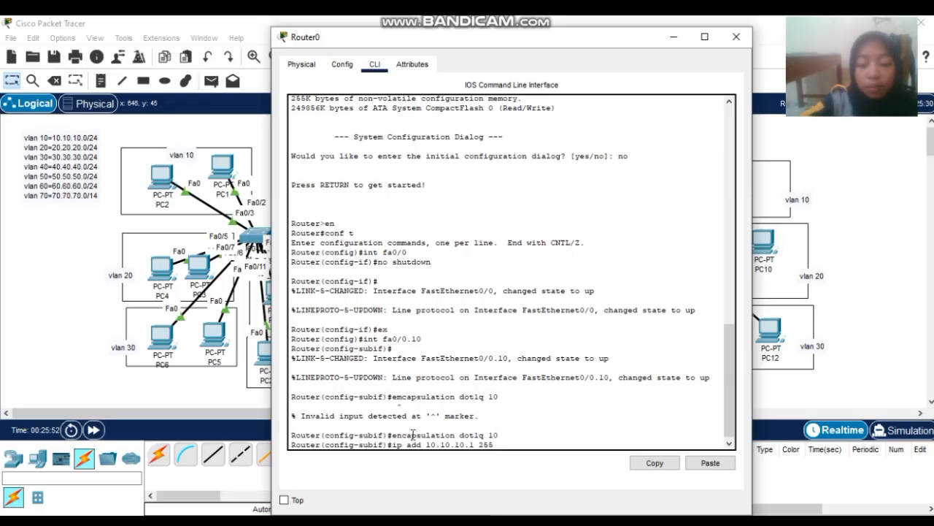
type(".255")
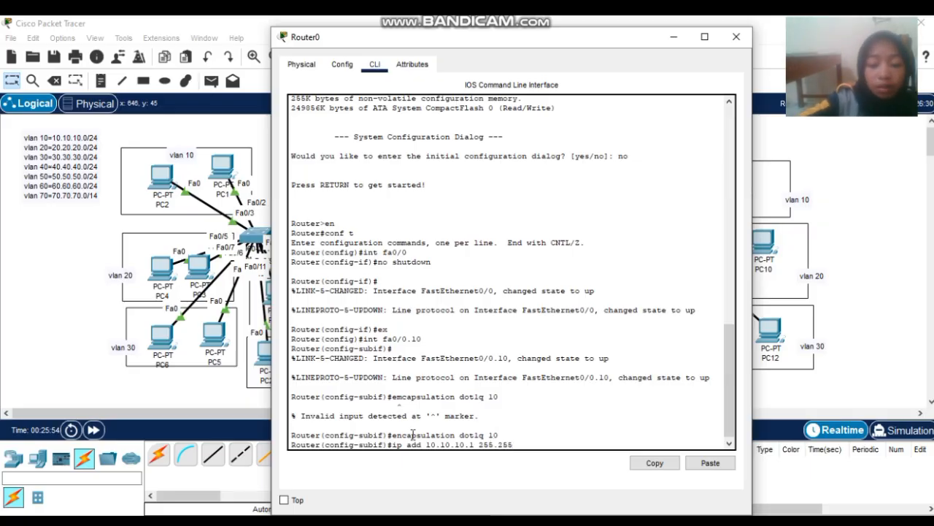
type(".255.0")
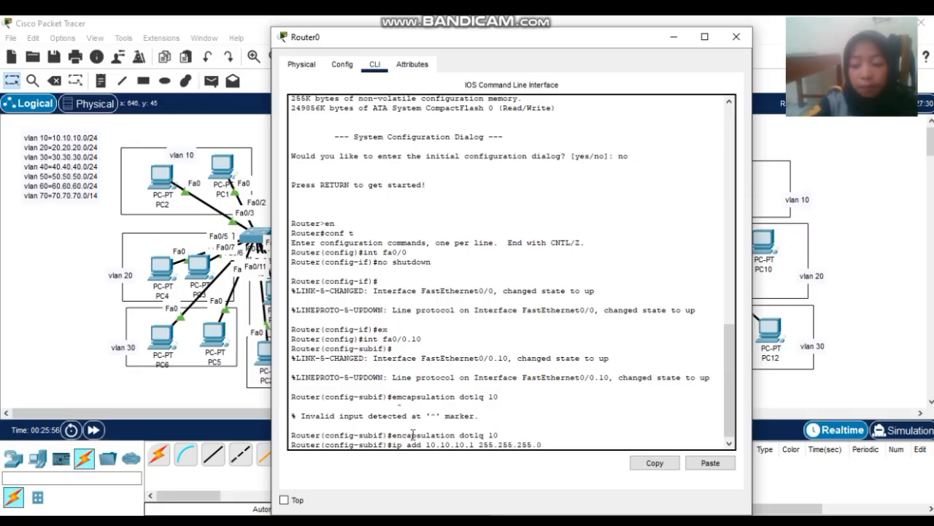
key("Return")
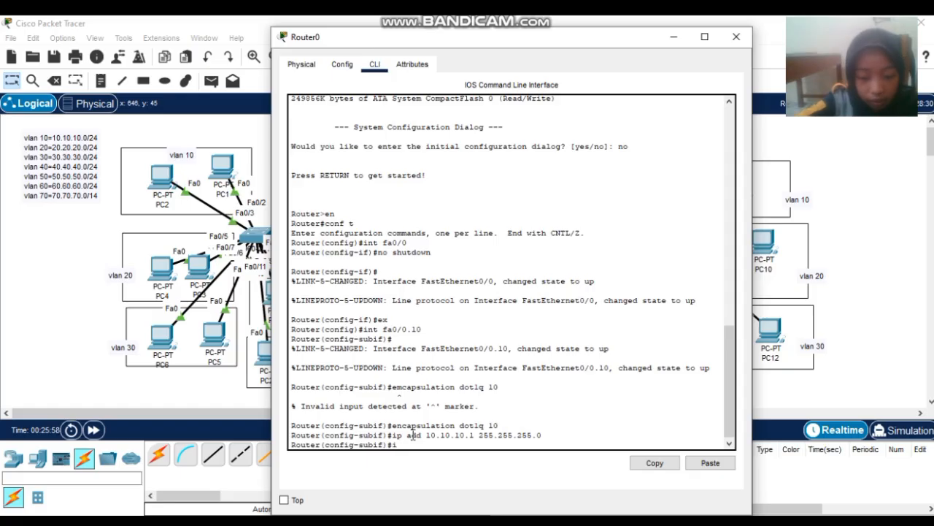
type("int fa0/")
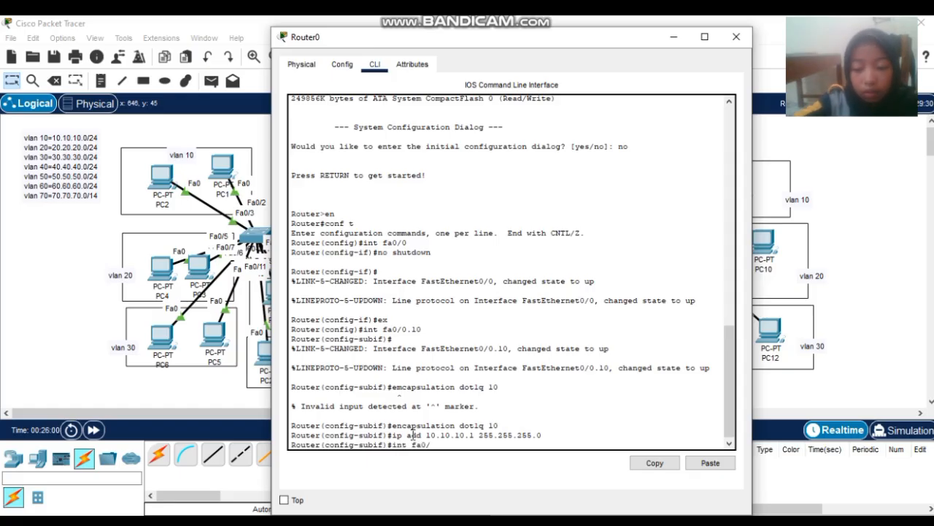
type("0.20")
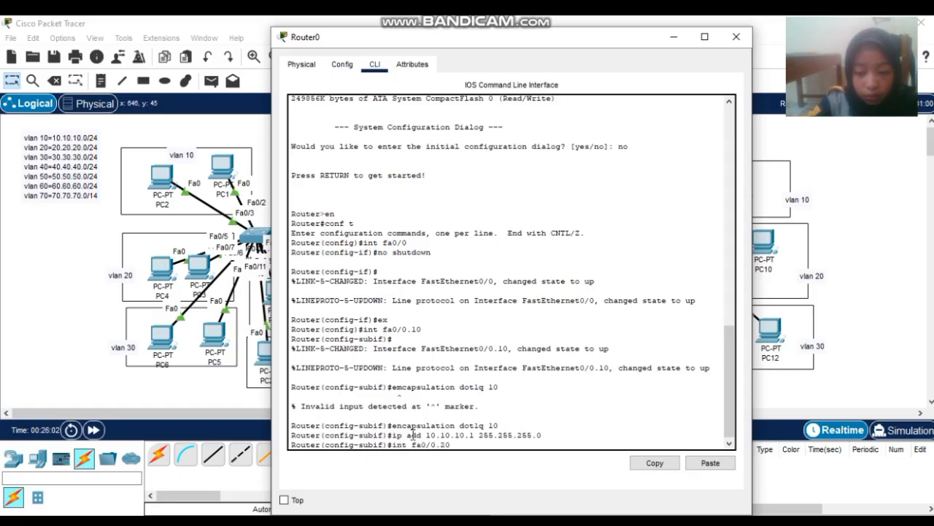
- Enter subinterface Fa0/0.20 and set dot1Q encapsulation for VLAN 20
key("Return")
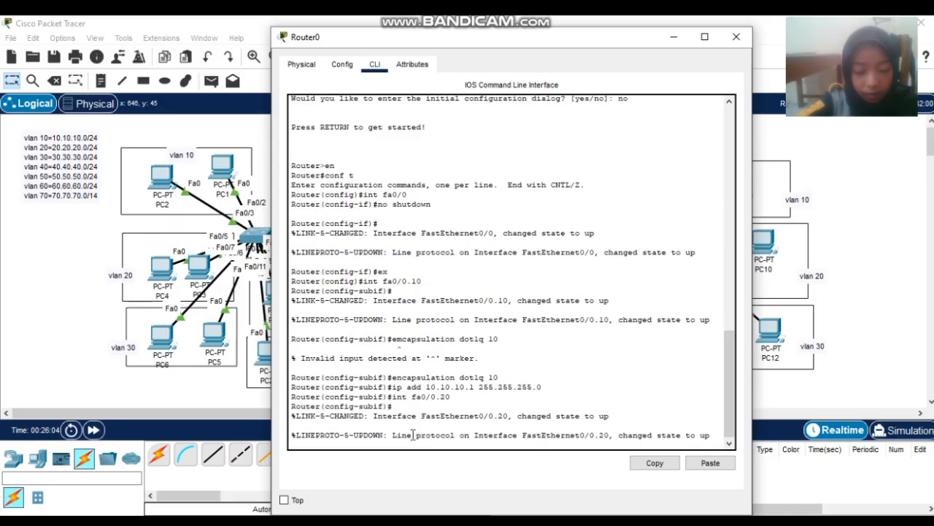
key("BackSpace")
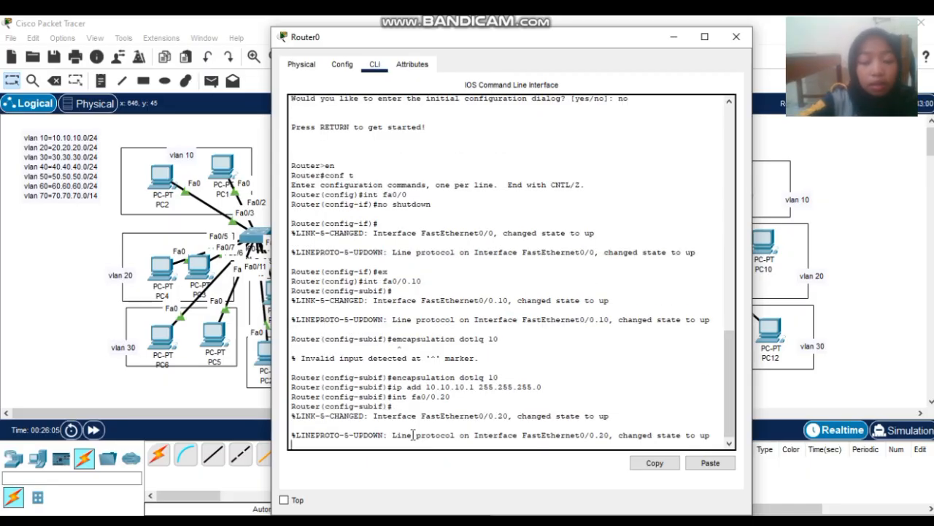
type("encaps")
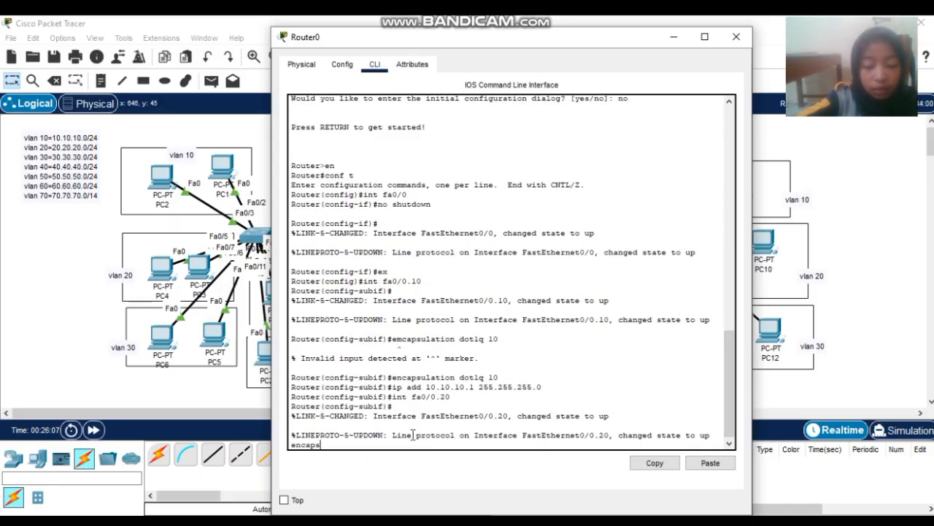
type("ulation")
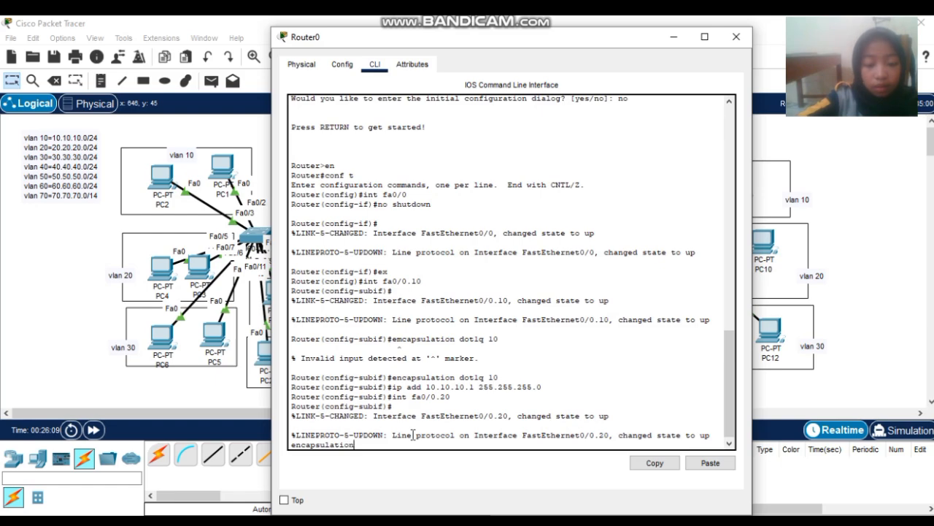
key("BackSpace")
key("BackSpace")
key("BackSpace")
key("BackSpace")
key("BackSpace")
key("BackSpace")
key("BackSpace")
key("BackSpace")
key("BackSpace")
key("BackSpace")
key("BackSpace")
key("BackSpace")
key("BackSpace")
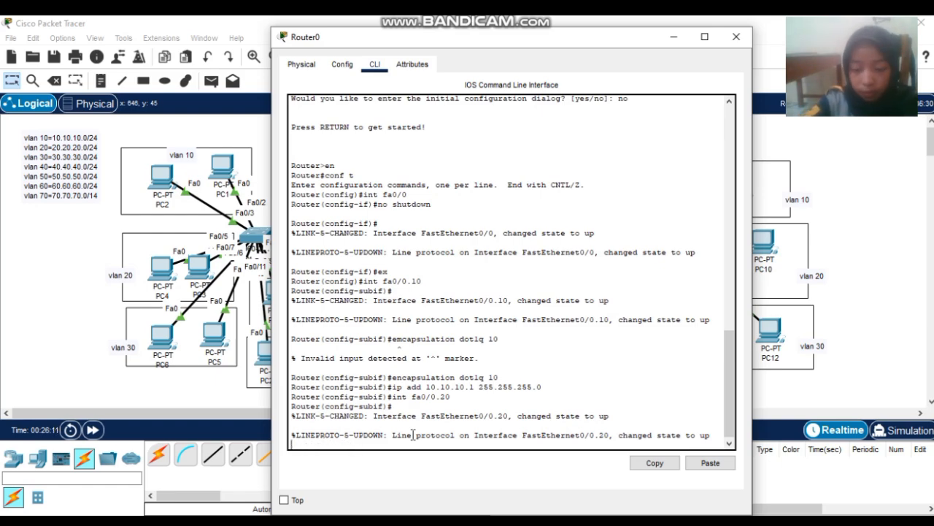
key("Return")
key("Up")
key("Up")
key("Up")
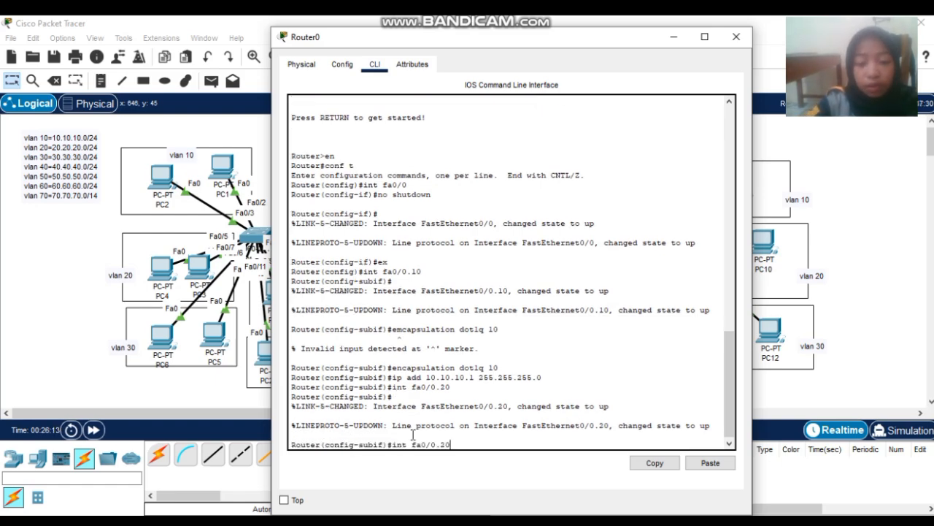
key("BackSpace")
key("BackSpace")
key("BackSpace")
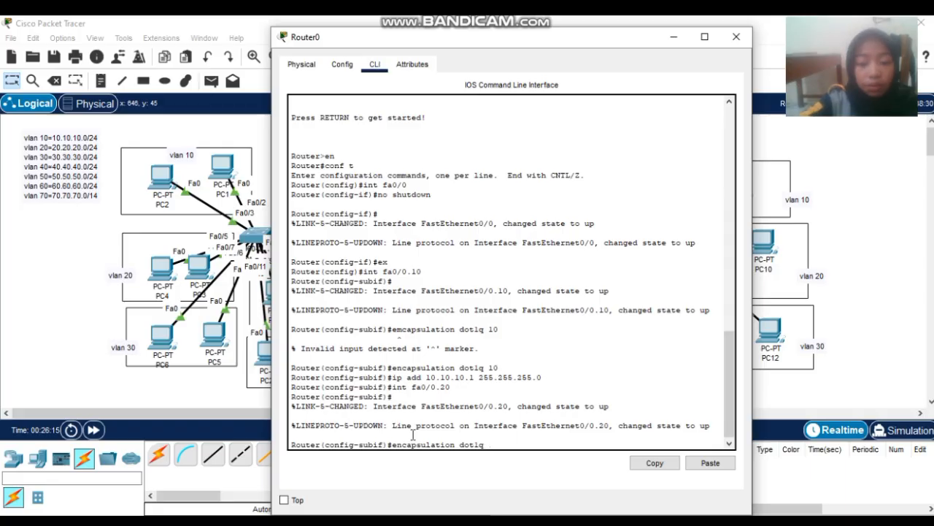
type("20")
key("Return")
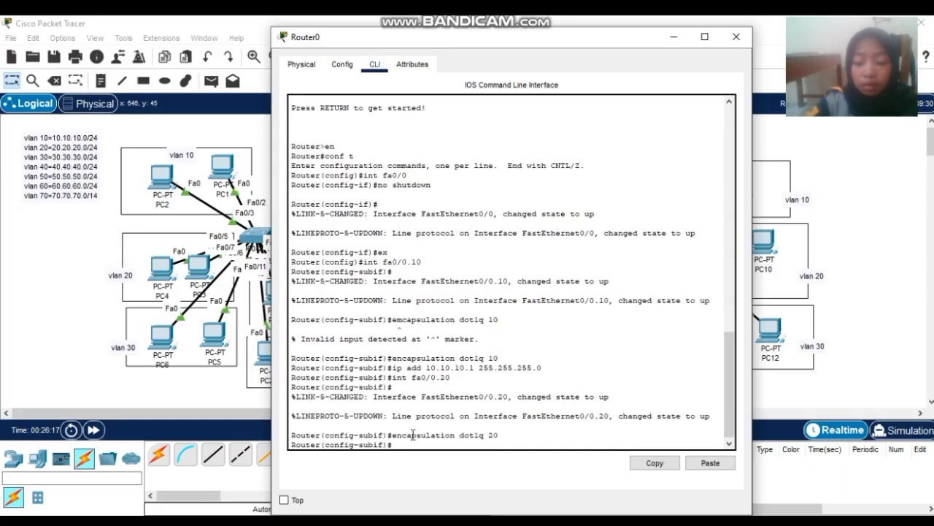
- Assign gateway address 20.20.20.1 255.255.255.0 to Fa0/0.20
key("Up")
key("BackSpace")
key("BackSpace")
key("BackSpace")
key("BackSpace")
key("BackSpace")
key("BackSpace")
key("BackSpace")
key("BackSpace")
key("BackSpace")
key("BackSpace")
key("BackSpace")
key("BackSpace")
key("BackSpace")
key("BackSpace")
key("BackSpace")
key("BackSpace")
key("BackSpace")
key("BackSpace")
key("BackSpace")
key("BackSpace")
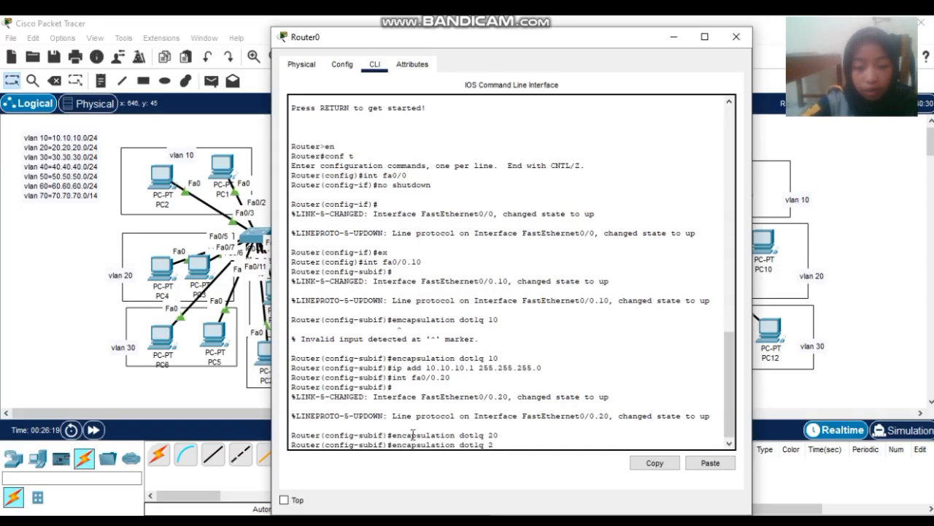
type("ip")
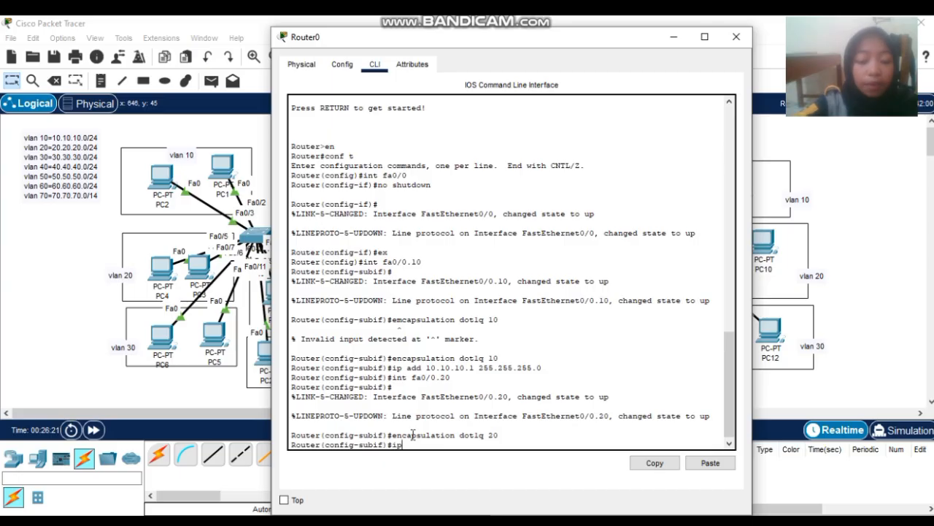
type(" add 20.2")
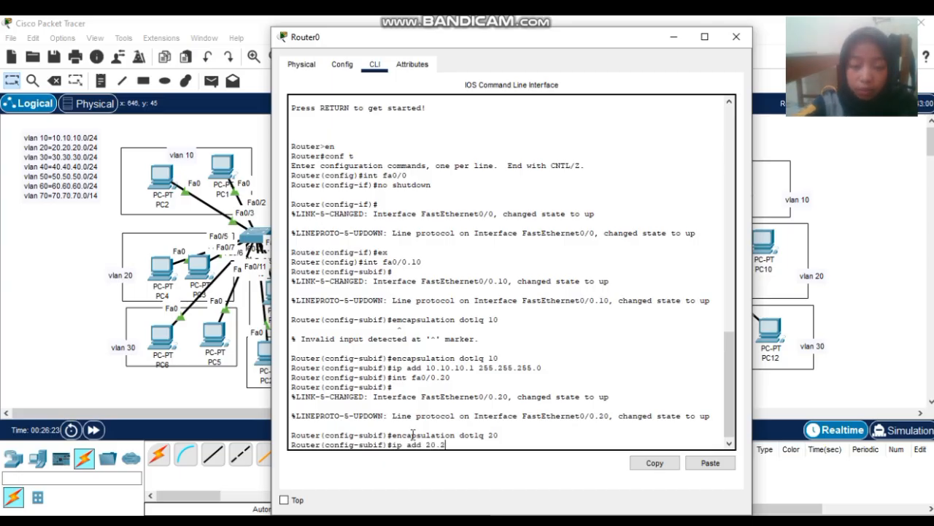
type("0.20.1")
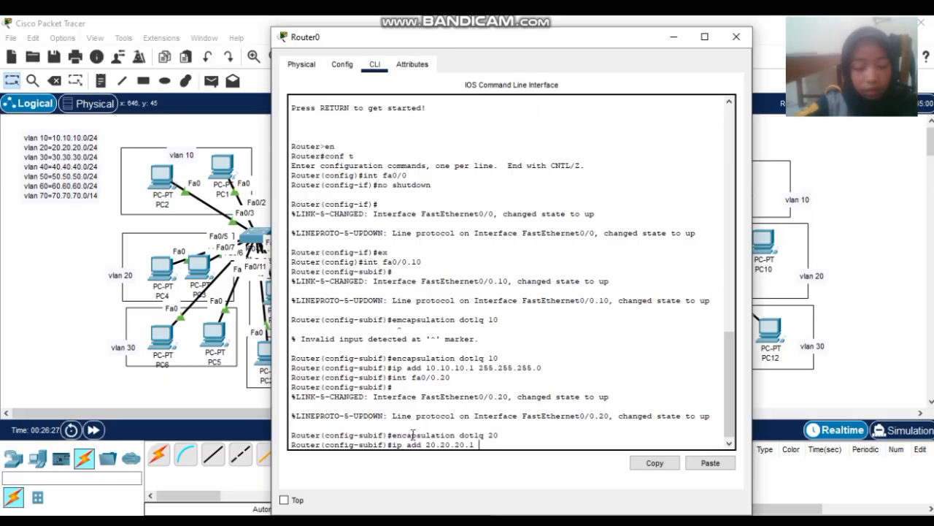
type(" 255.")
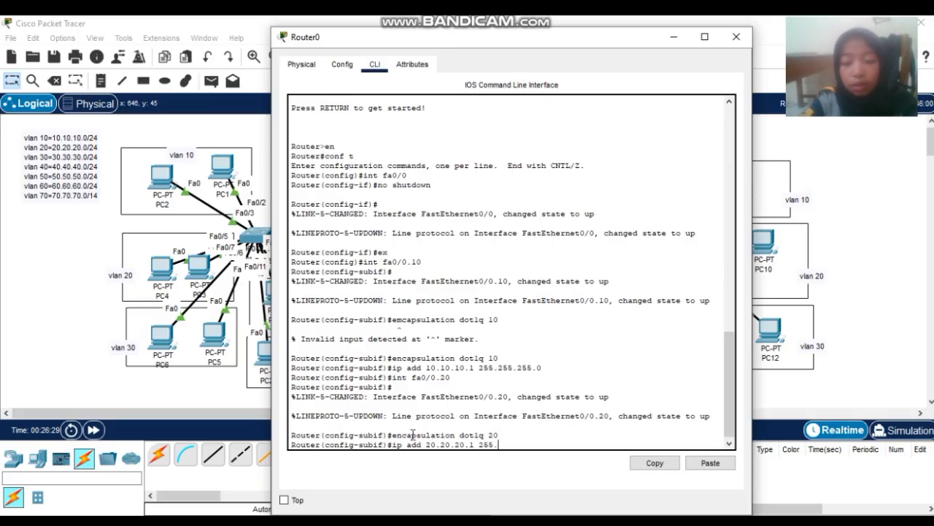
type("255.255.")
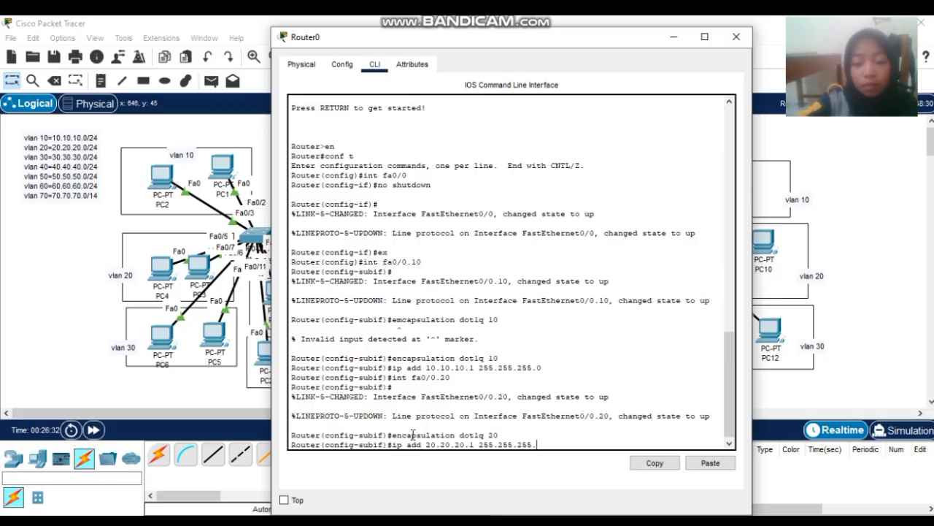
type("0")
key("Return")
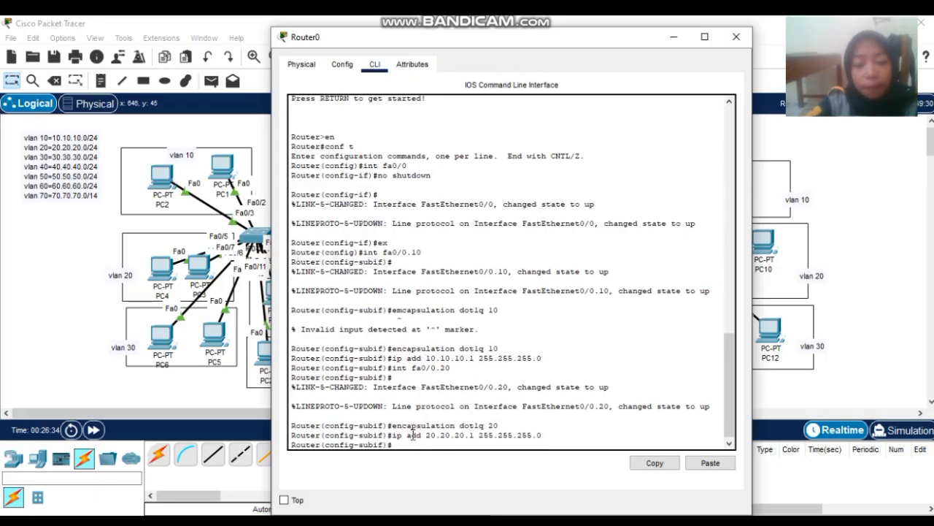
type("int f")
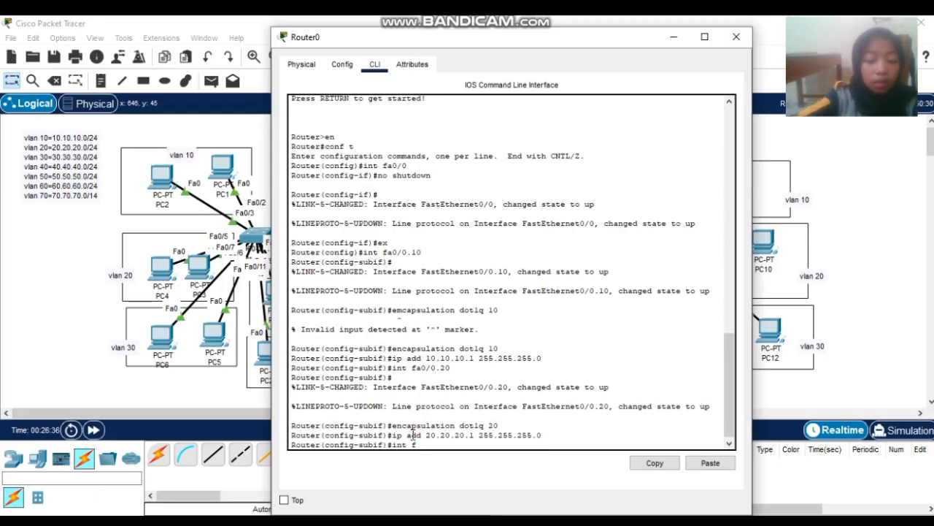
type("a0/0.3")
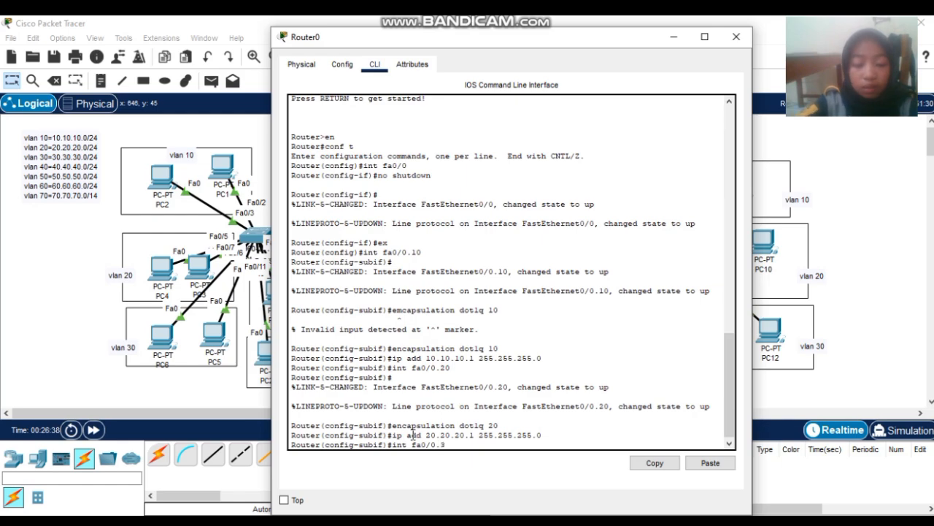
type("0")
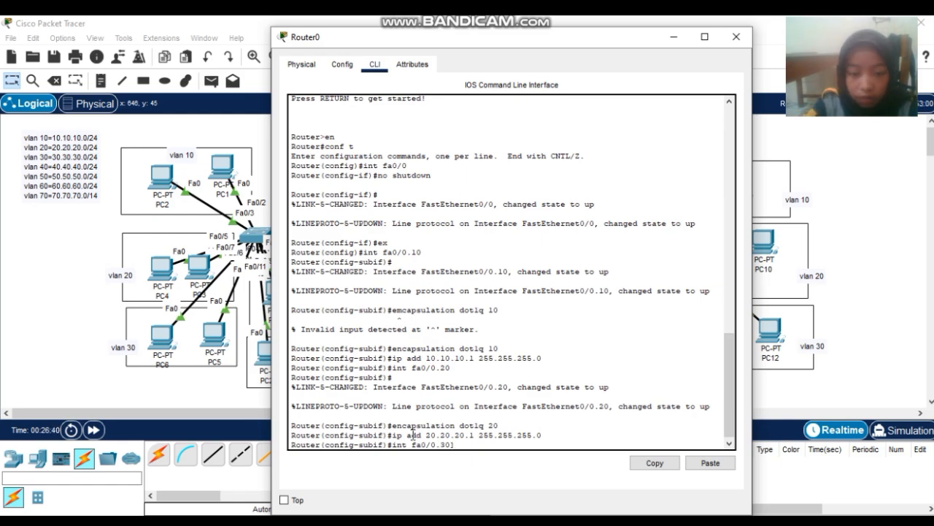
- Enter subinterface Fa0/0.30 and set dot1Q encapsulation for VLAN 30
key("Return")
key("Return")
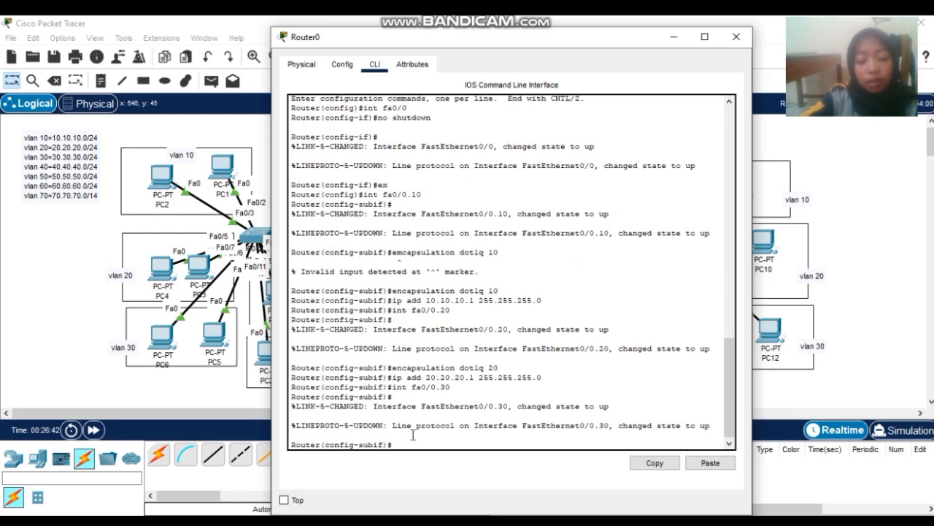
type("e")
key("Up")
key("Up")
key("Up")
key("Up")
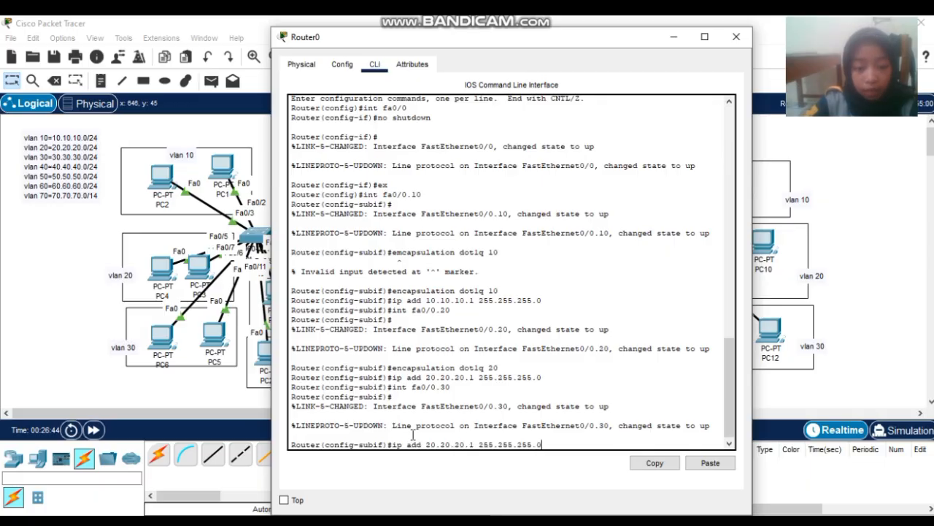
key("Down")
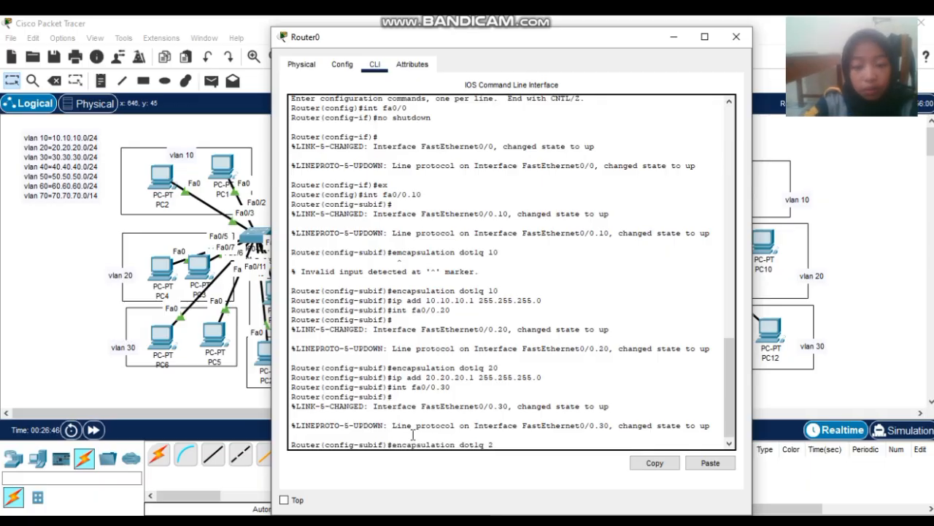
key("BackSpace")
type("30")
key("Return")
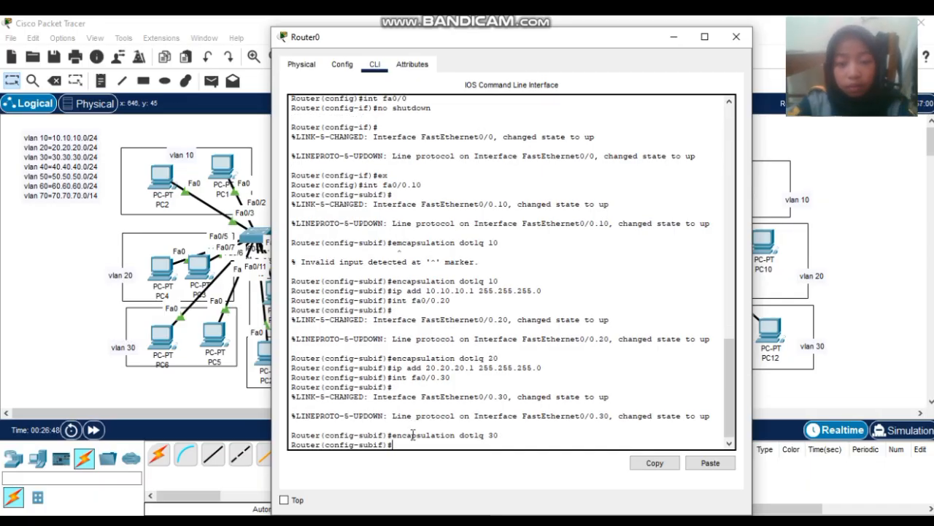
- Assign gateway address 30.30.30.1 255.255.255.0 to Fa0/0.30
type("ip a")
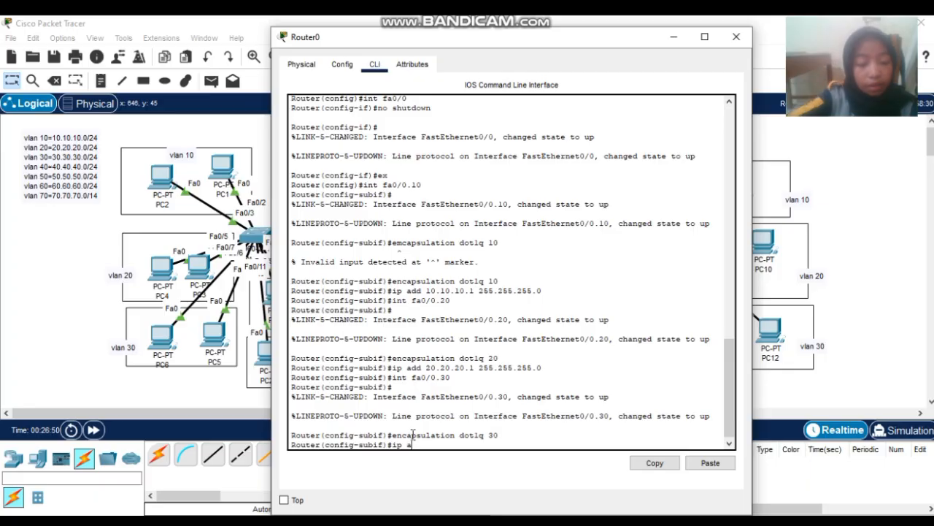
type("dd 30.")
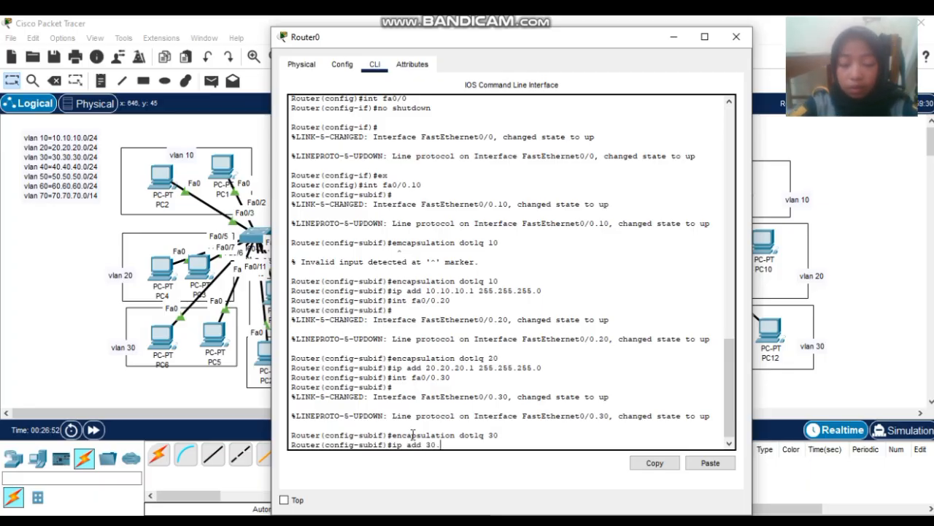
type("30.30.1")
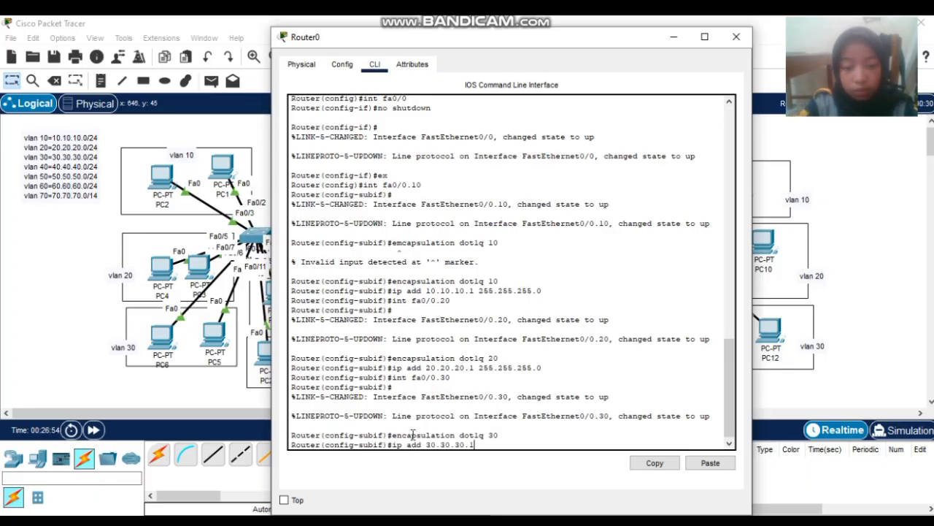
type(" 25")
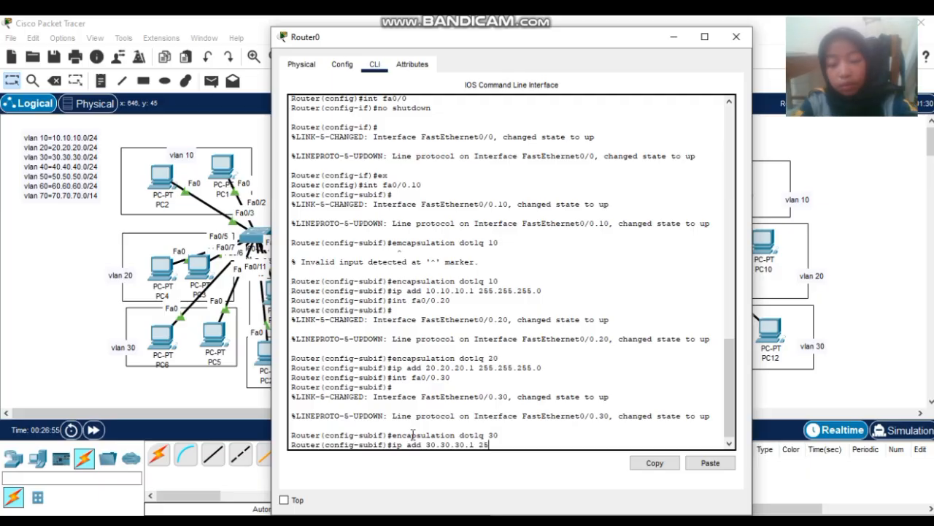
type("5.255.25")
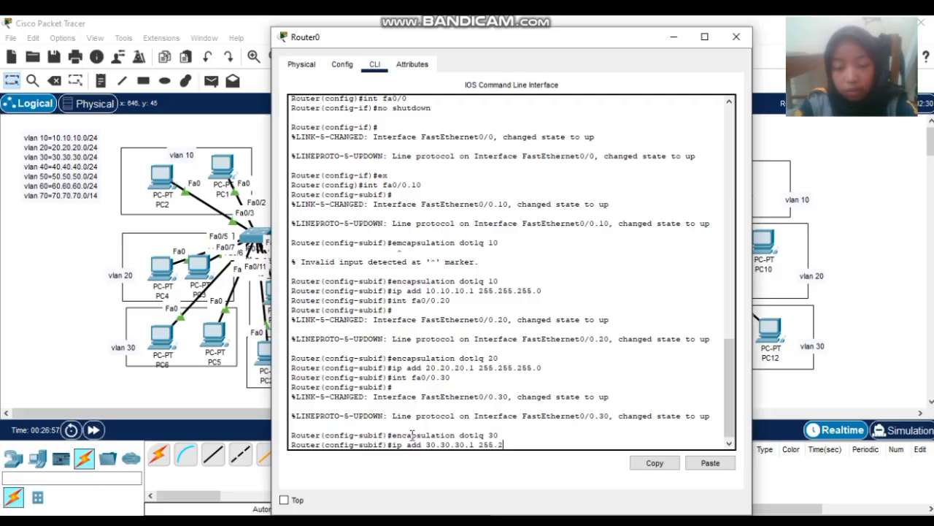
type("0")
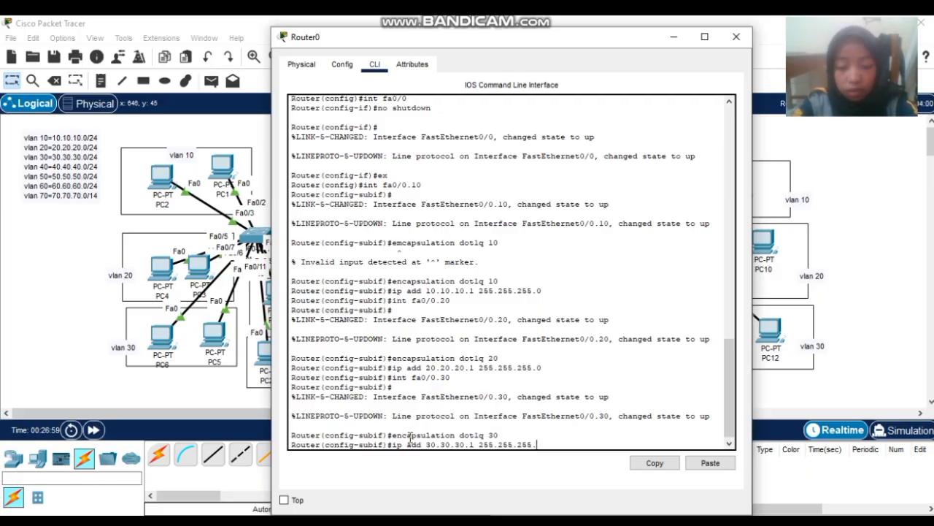
key("Return")
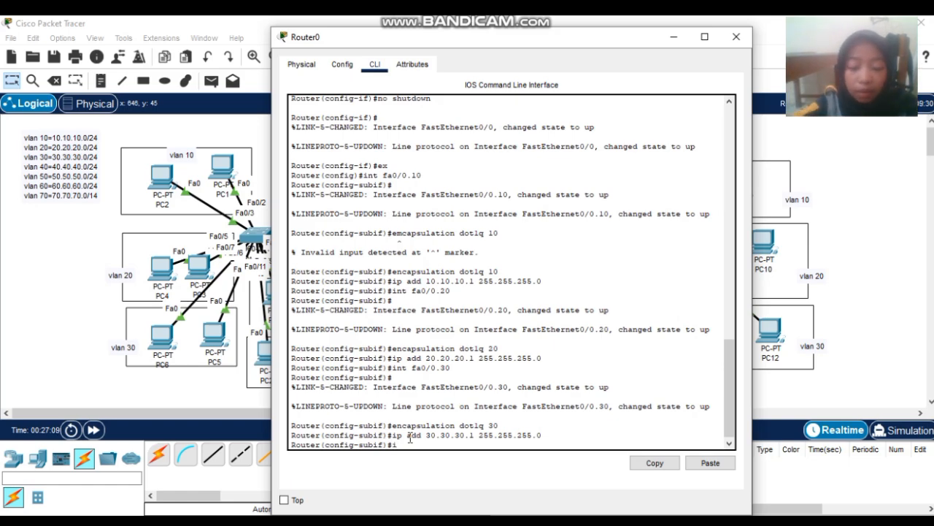
- Enter subinterface Fa0/0.40, fixing the rejected command, and set dot1Q encapsulation for VLAN 40
type("int fa")
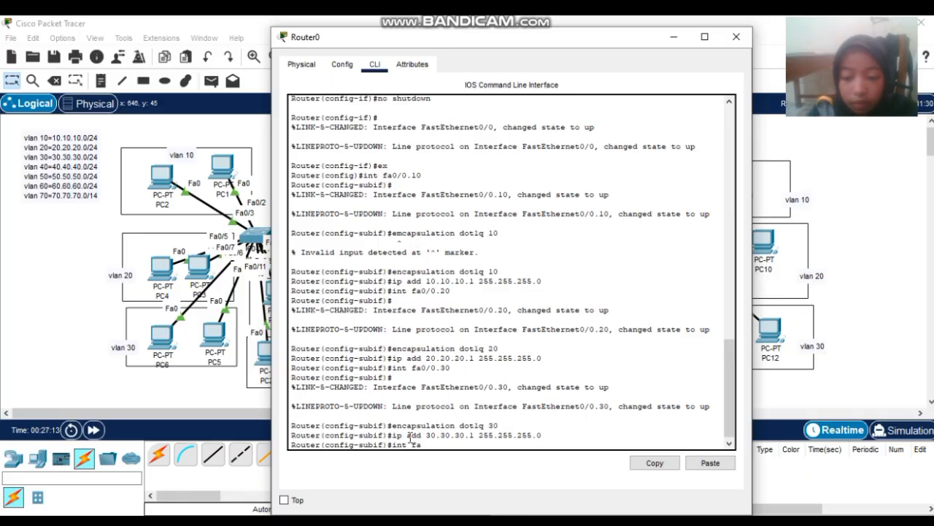
type("0/0.")
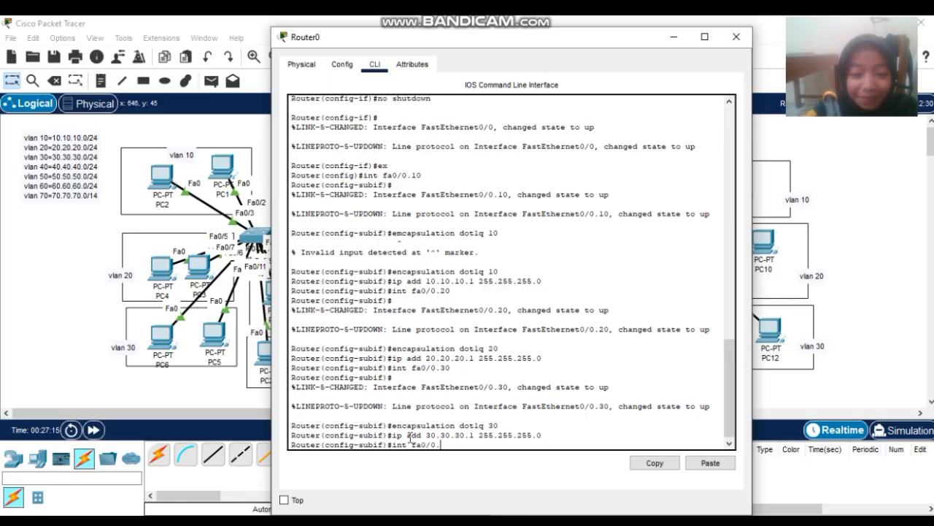
type("40")
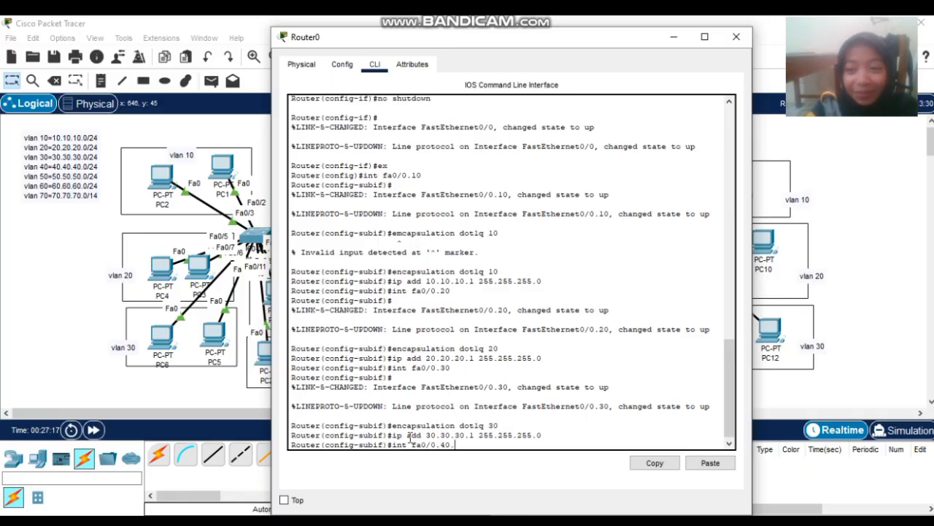
type(".")
key("Return")
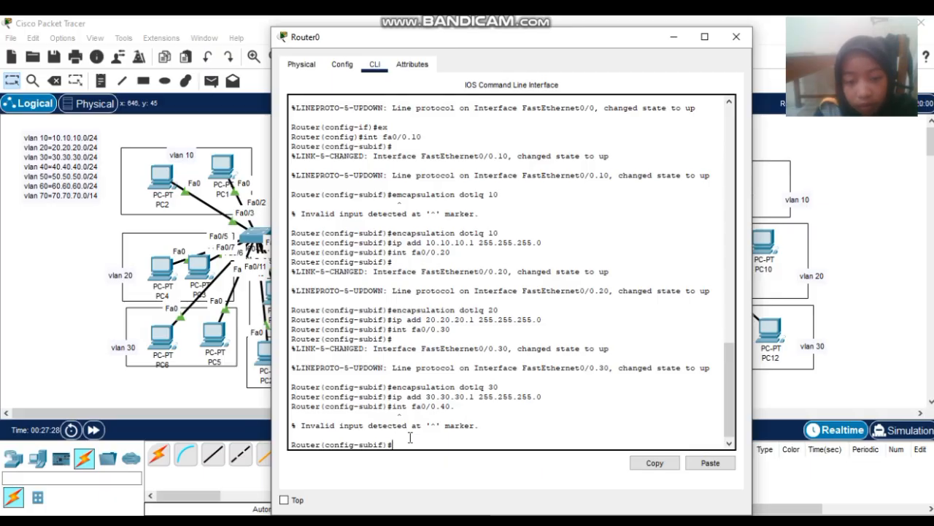
key("Up")
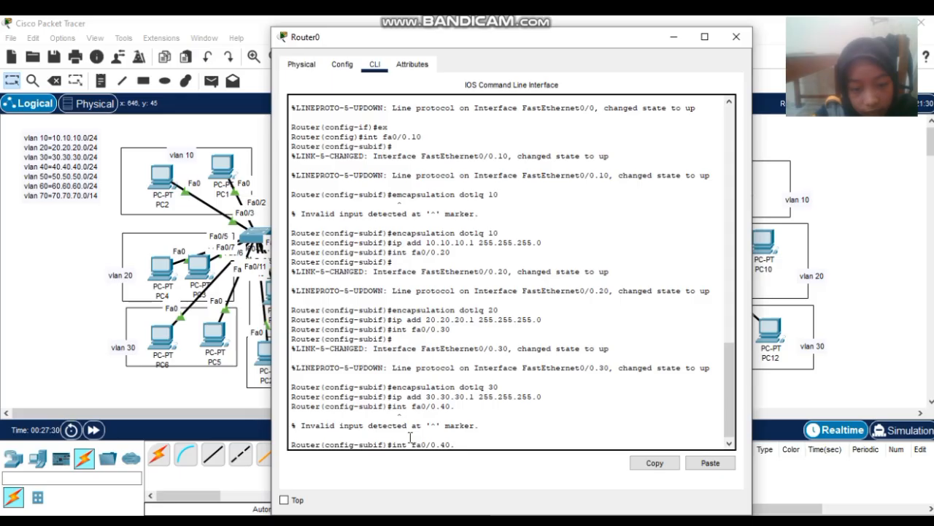
key("Right")
key("Right")
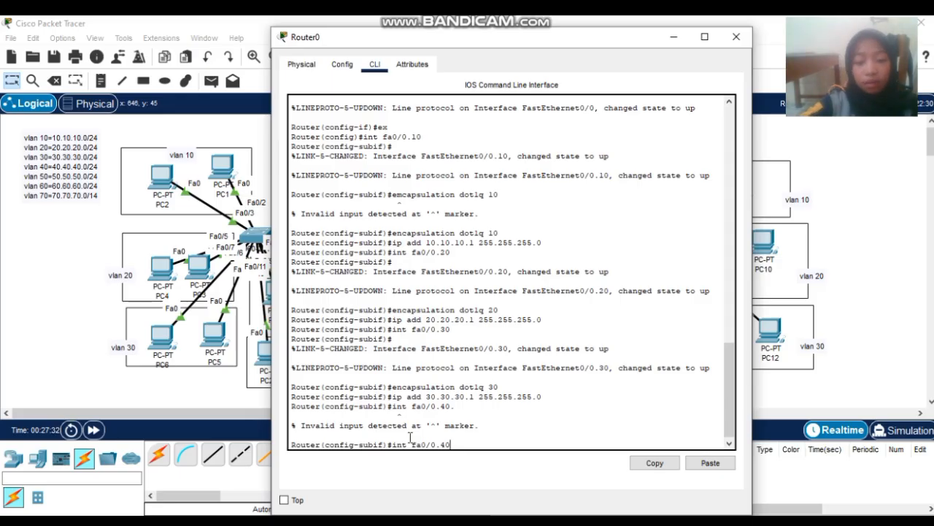
key("Return")
key("Return")
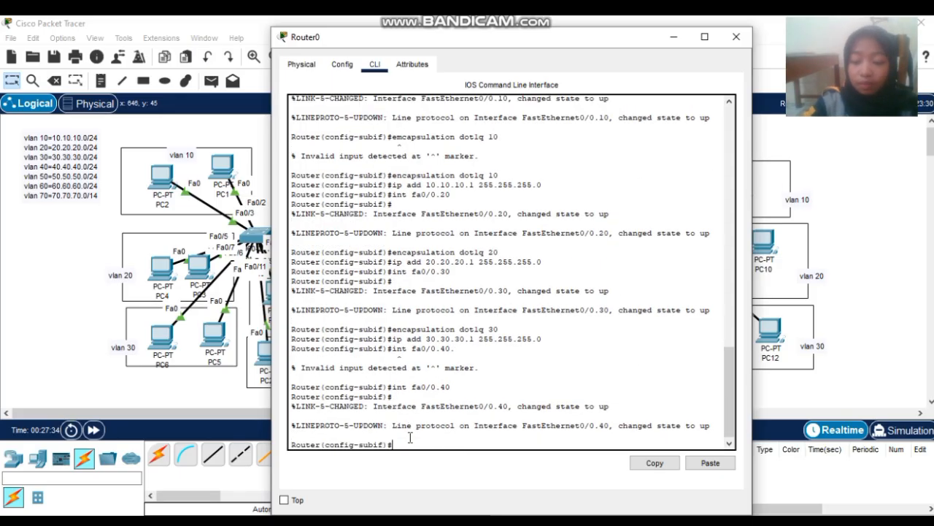
key("Up")
key("Up")
key("Up")
key("Up")
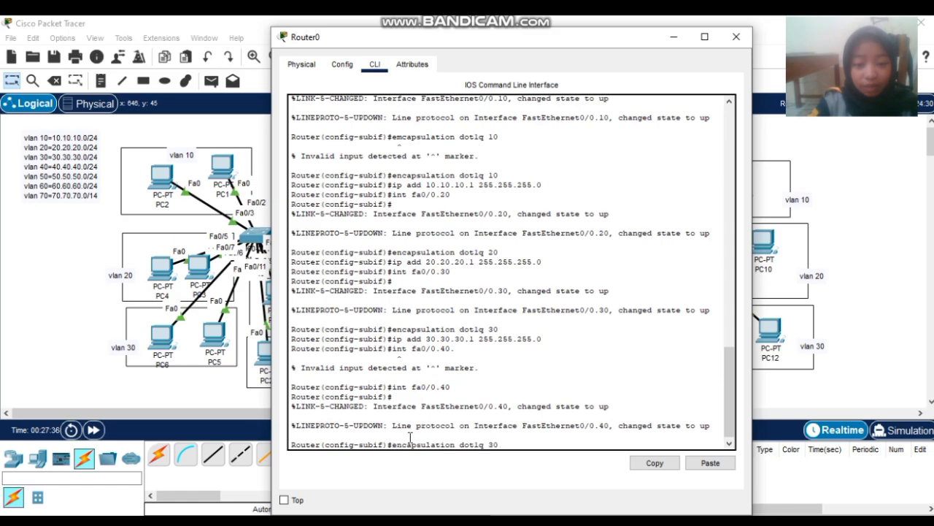
key("BackSpace")
key("BackSpace")
type("40")
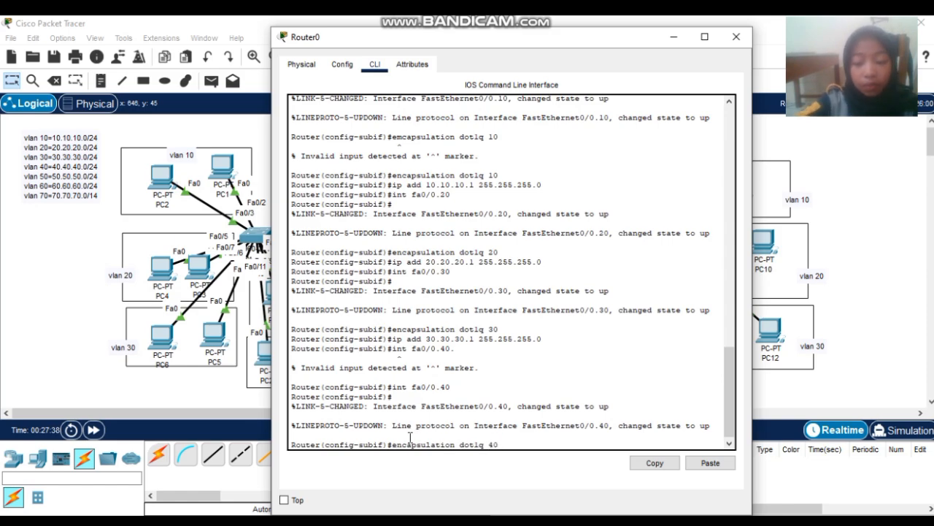
key("Return")
- Assign gateway 40.40.40.1 to Fa0/0.40, re-entering it with mask 255.255.255.0
type("ip")
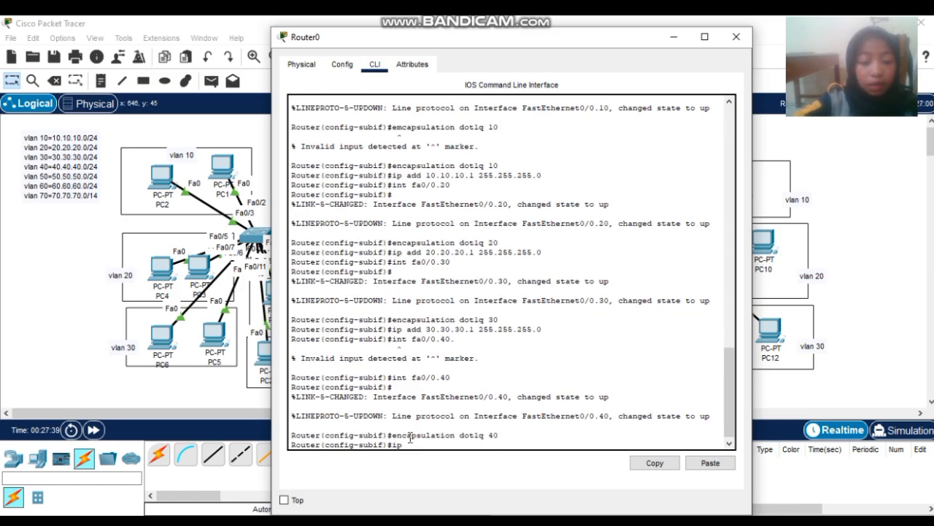
type(" add 40.")
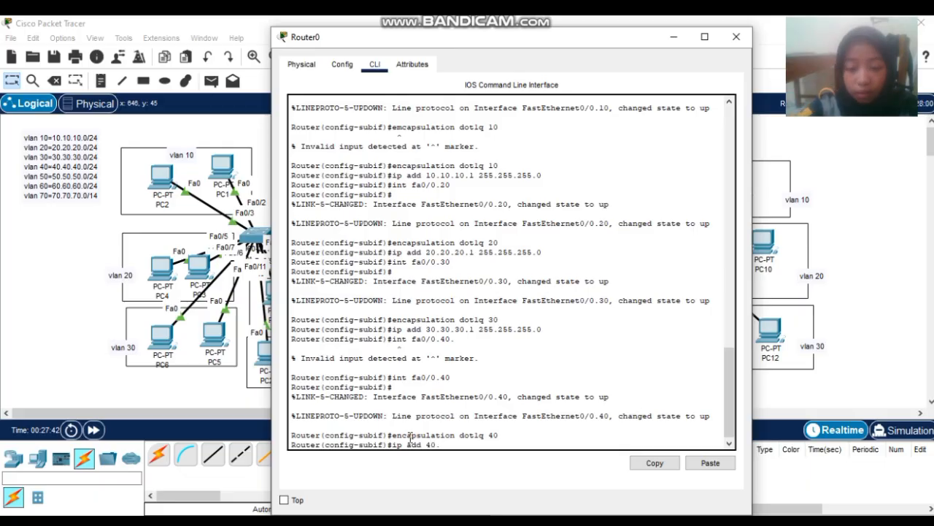
type("40.40.1")
key("Return")
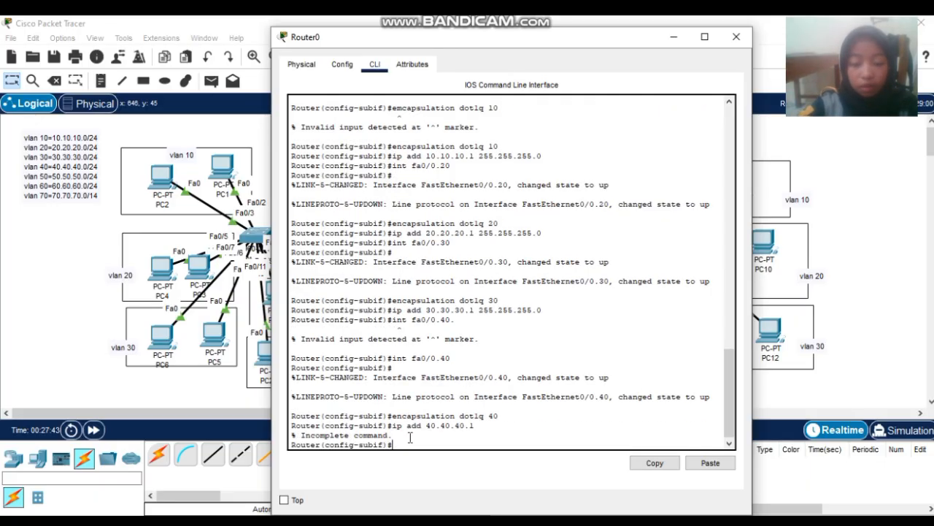
key("Up")
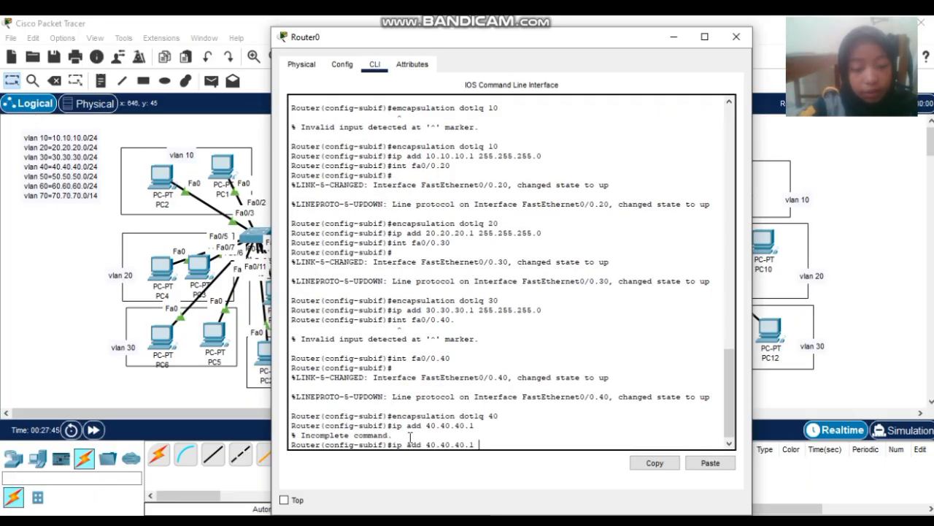
type("255.2")
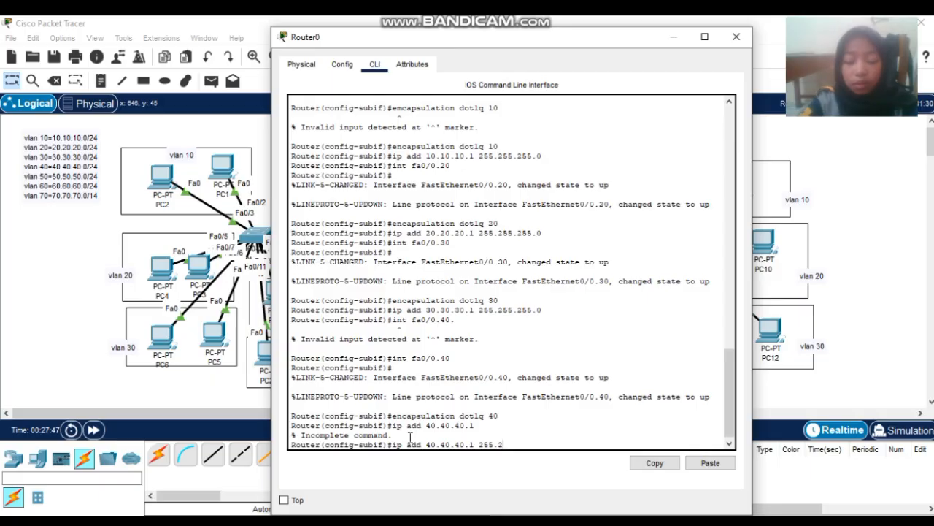
type("55.255.")
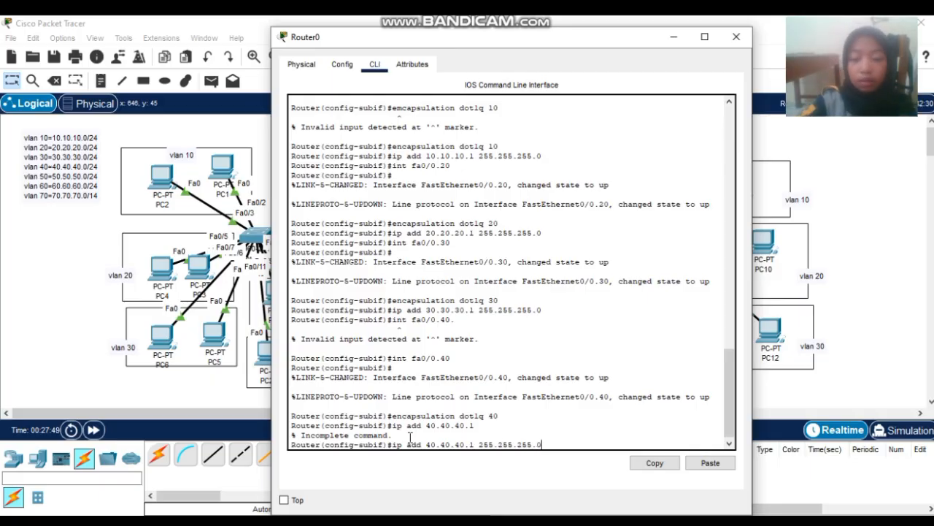
key("Return")
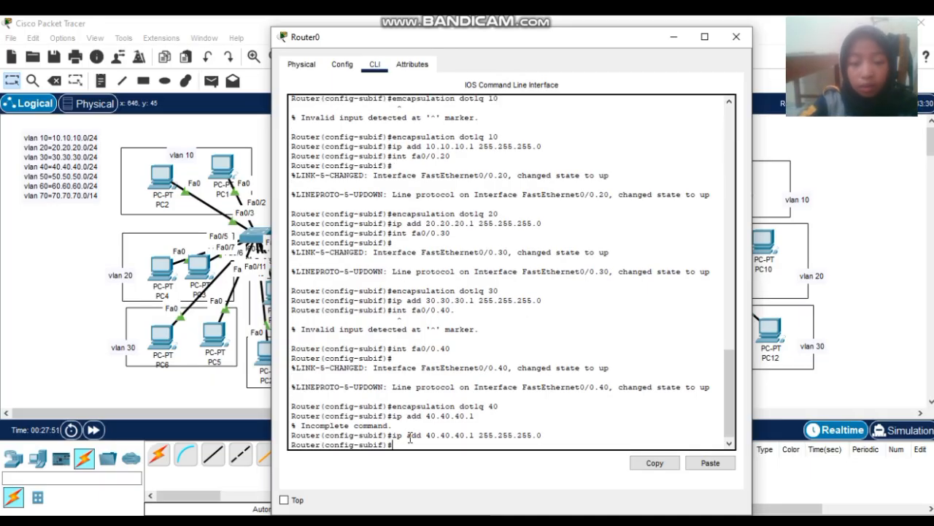
- Enter subinterface Fa0/0.50 and tag it with dot1Q VLAN 50
type("i")
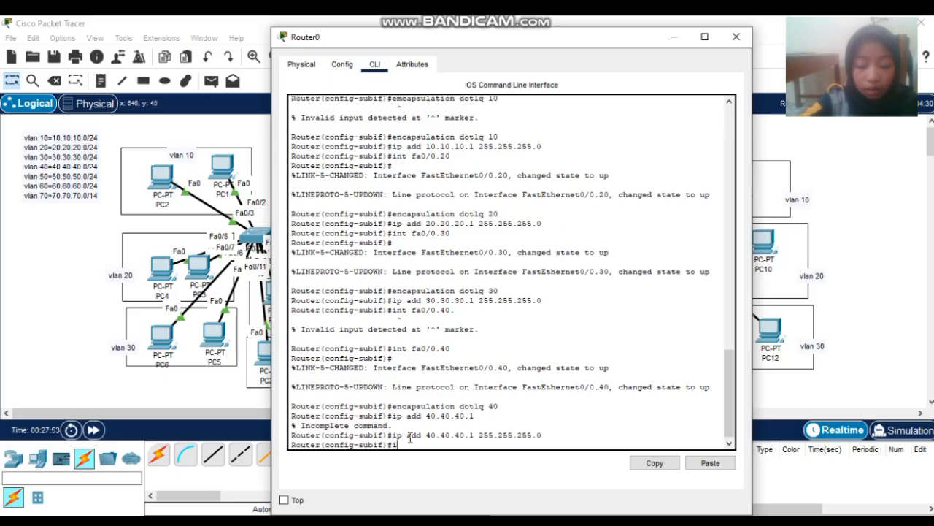
type("nt fa")
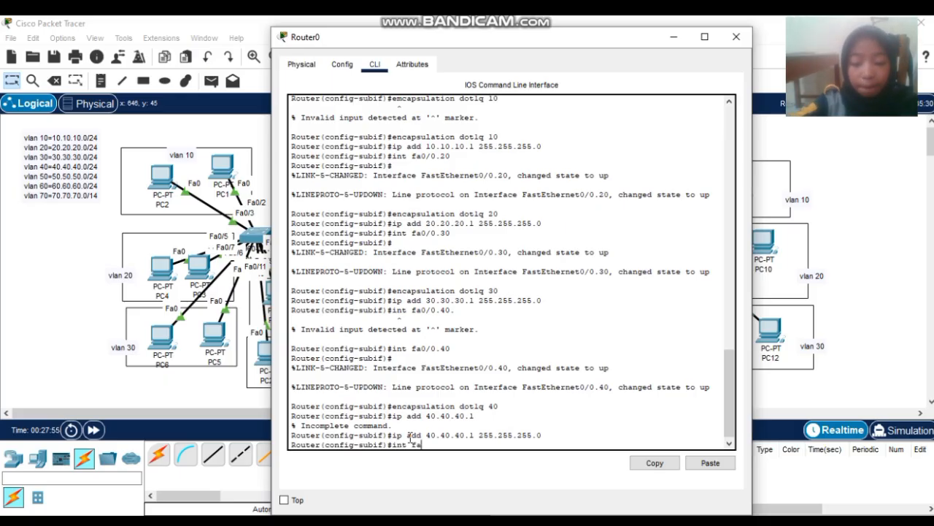
type("0/0.50")
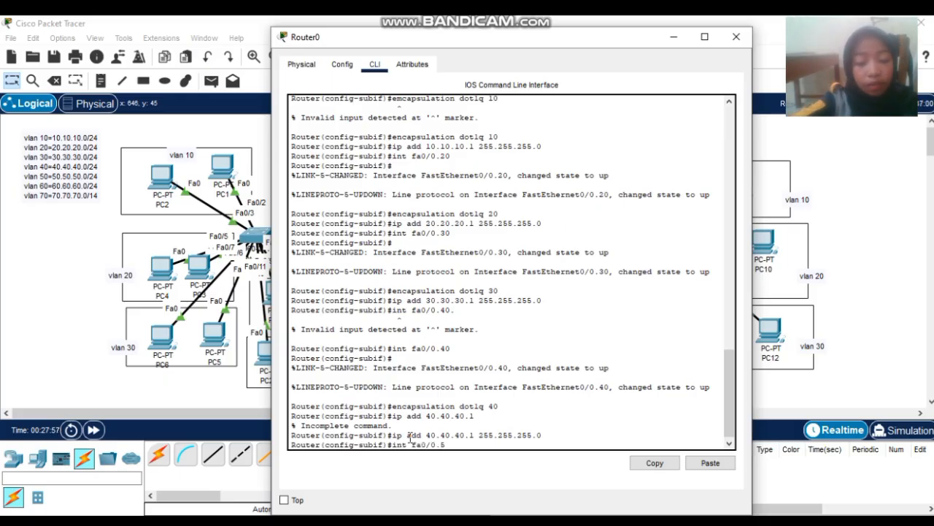
key("Return")
key("Up")
key("Up")
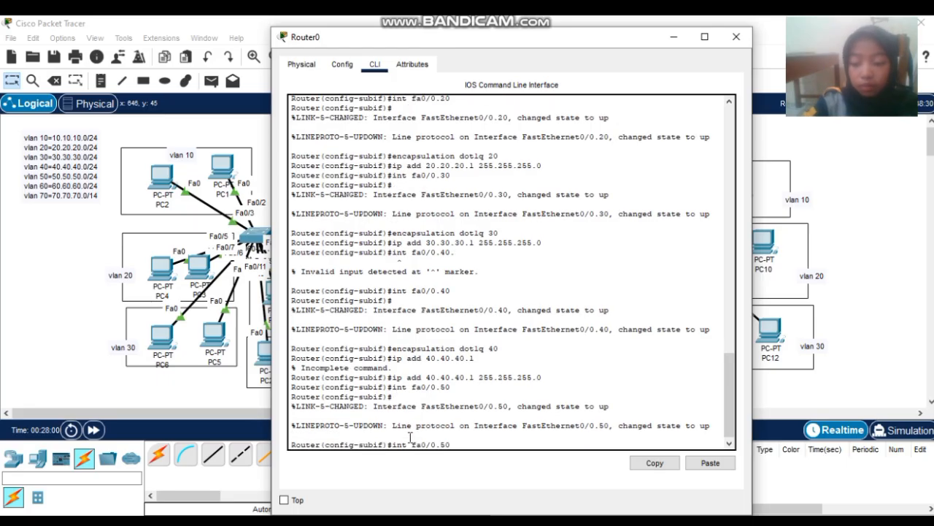
key("BackSpace")
key("BackSpace")
key("BackSpace")
key("BackSpace")
key("BackSpace")
key("BackSpace")
key("BackSpace")
key("BackSpace")
key("BackSpace")
key("BackSpace")
key("BackSpace")
key("BackSpace")
key("BackSpace")
key("BackSpace")
key("Up")
key("Up")
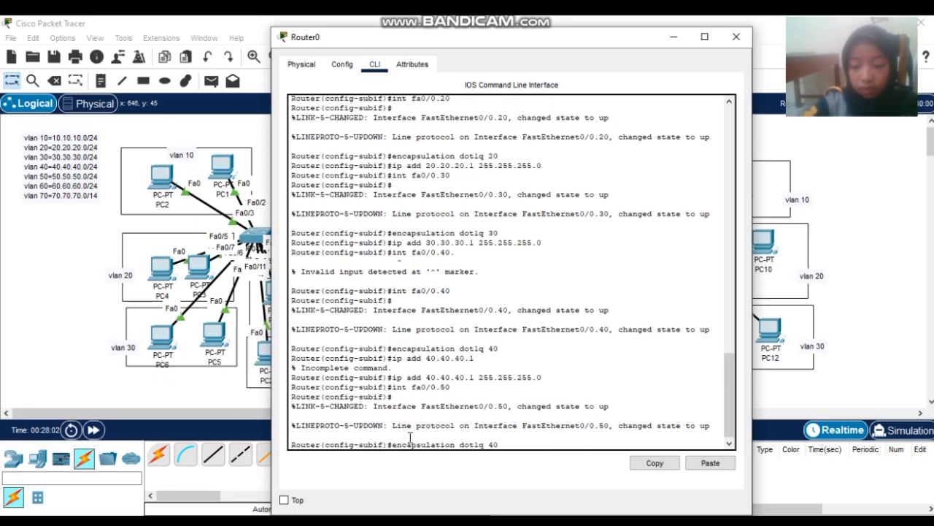
key("BackSpace")
key("BackSpace")
type("50")
key("Return")
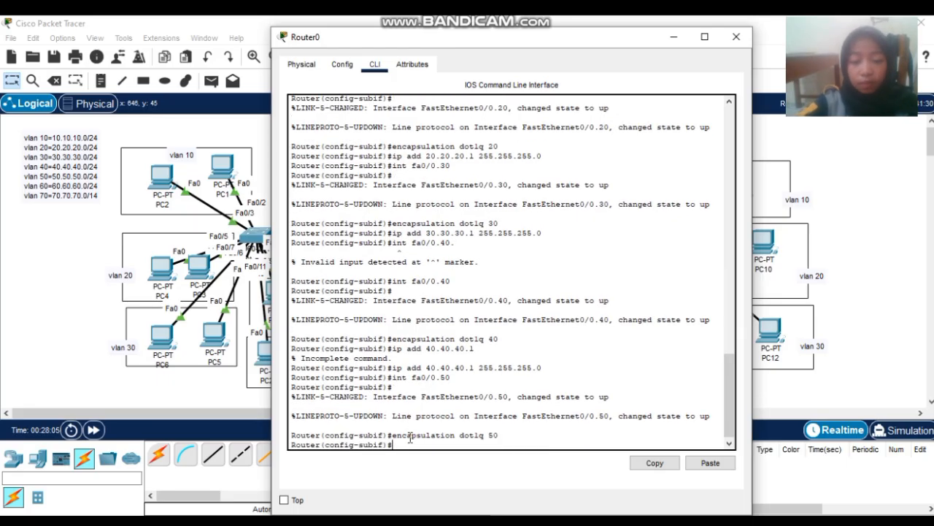
- Assign gateway 50.50.50.1 with mask 255.255.255.0 to Fa0/0.50
type("ip add 5")
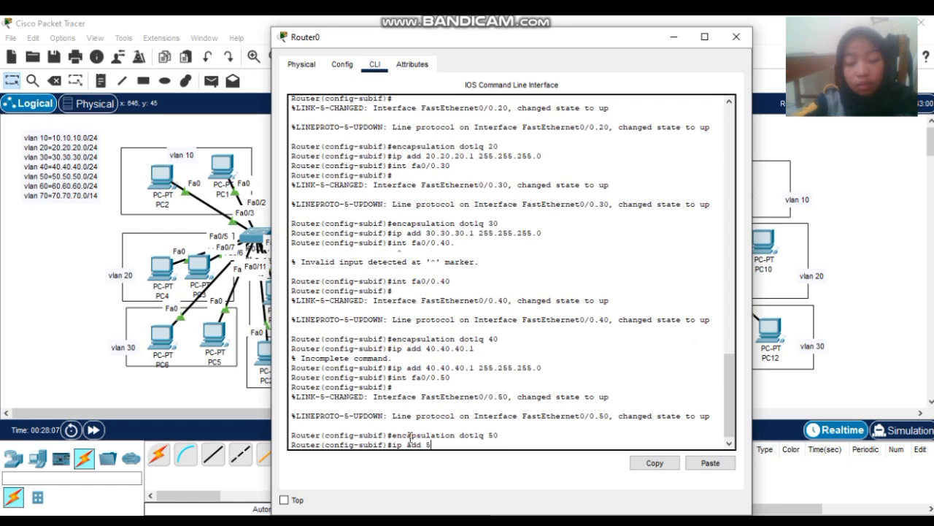
type("0.50.50.1 ")
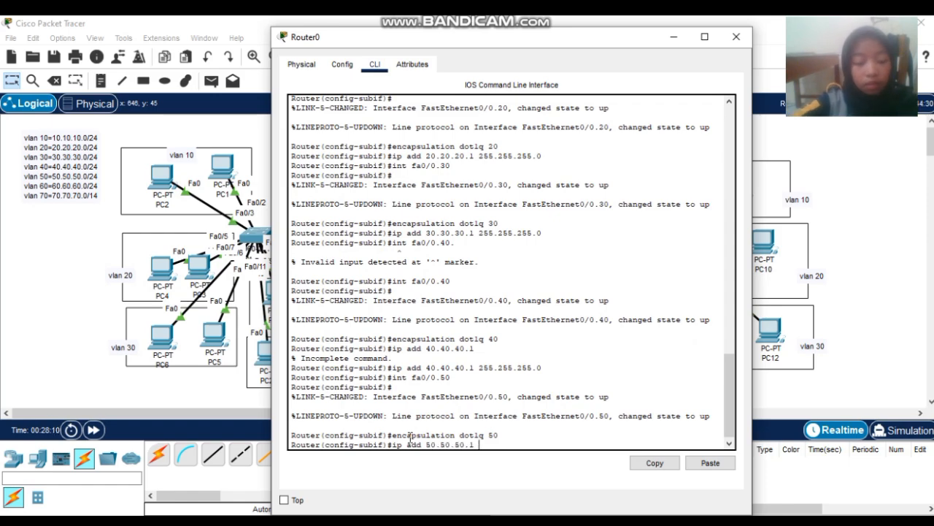
type("255.255.255.2")
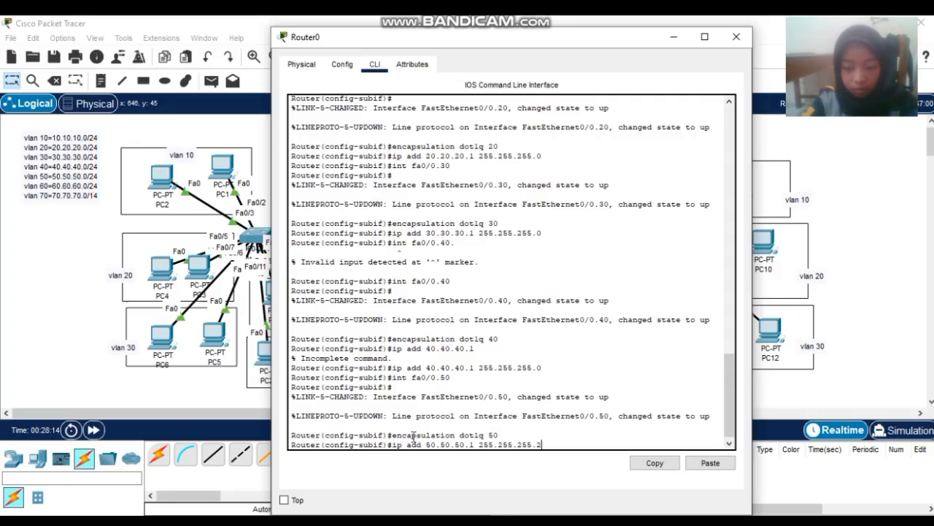
key("BackSpace")
type("0")
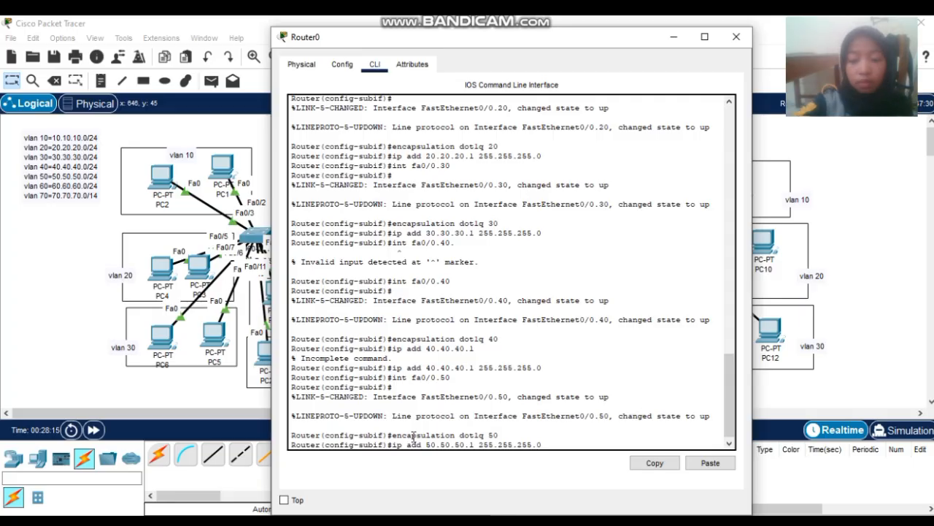
key("Return")
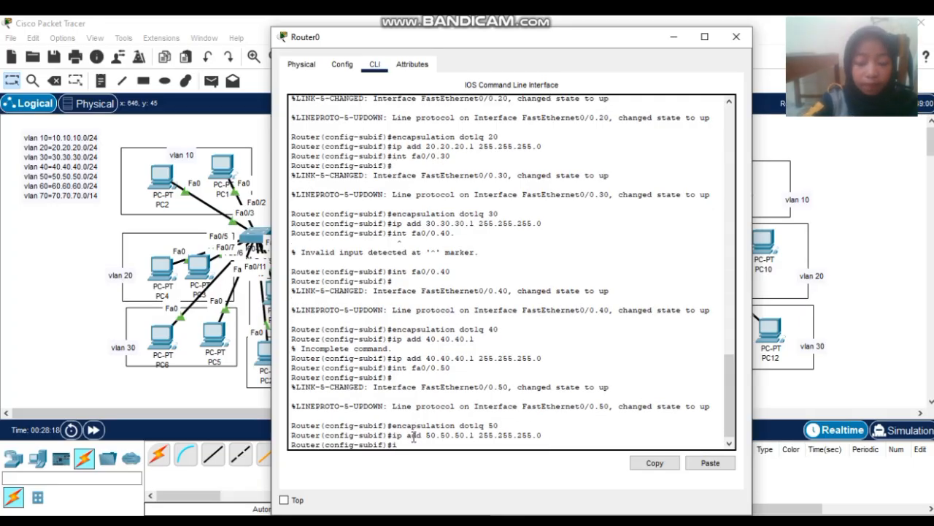
- Enter subinterface Fa0/0.60 and tag it with dot1Q VLAN 60
type("int fa")
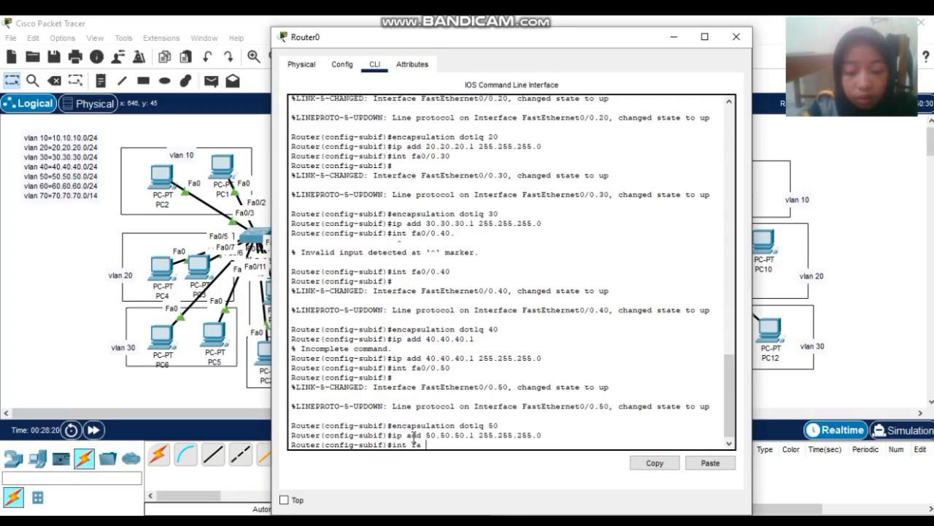
type(" 60")
key("BackSpace")
key("BackSpace")
key("BackSpace")
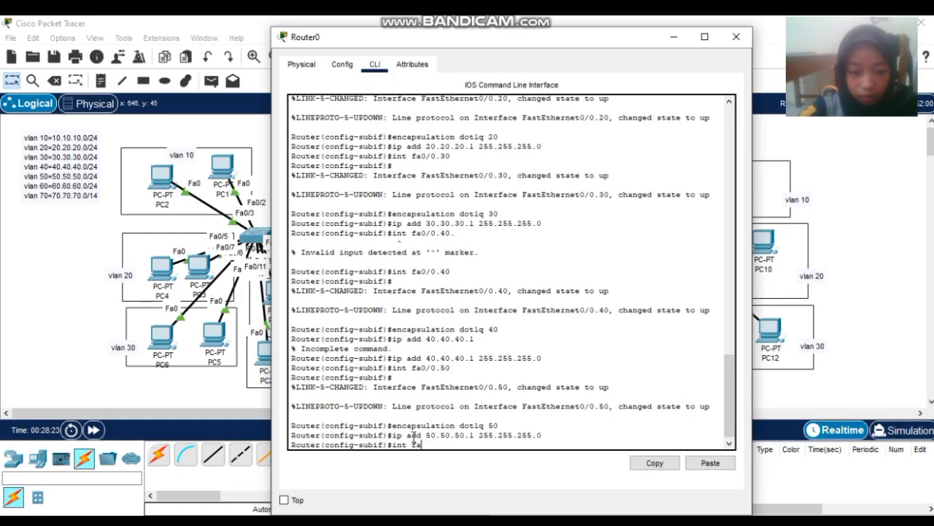
type("0/0.60")
key("Return")
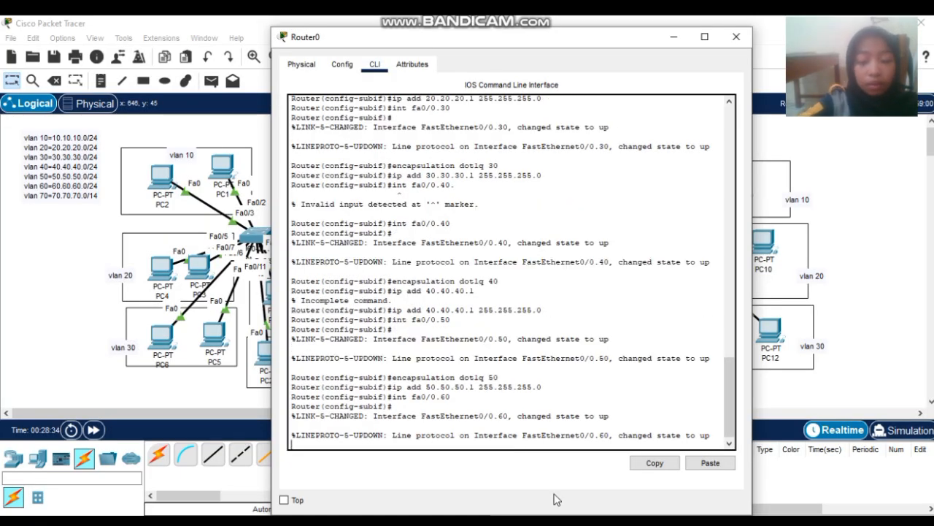
key("Return")
key("Up")
key("Up")
key("Up")
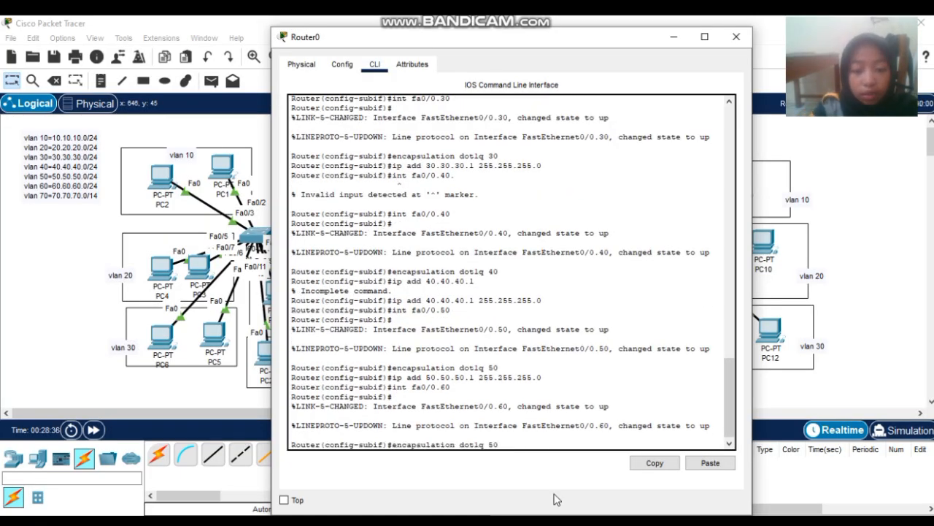
key("BackSpace")
key("BackSpace")
type("60")
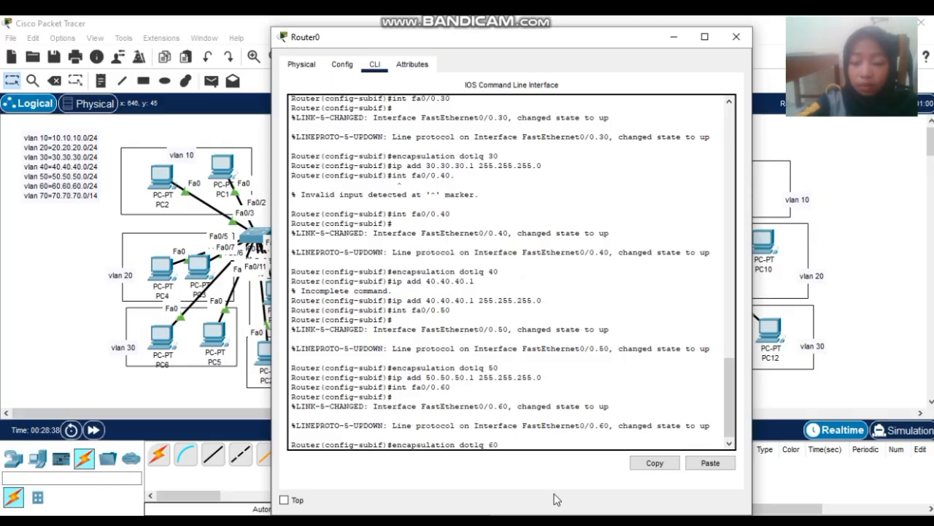
key("Return")
- Try to assign 60.60.60.0 255.255.255.0 to Fa0/0.60, which is rejected as a bad mask
type("ip a")
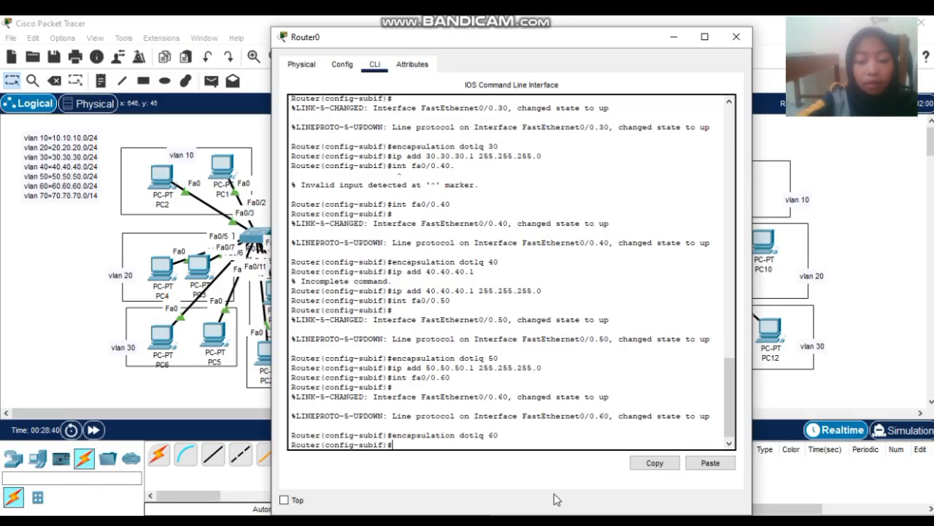
type("dd 6")
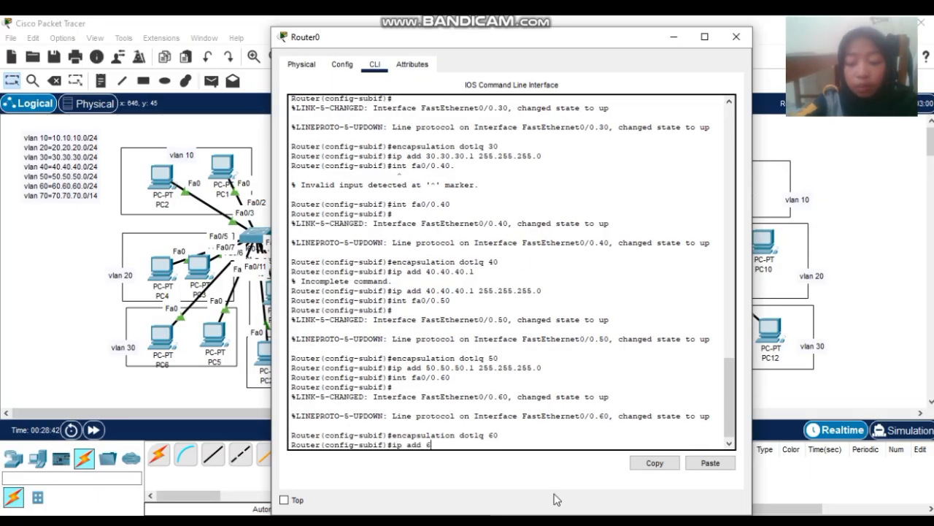
type("0.60.60.0")
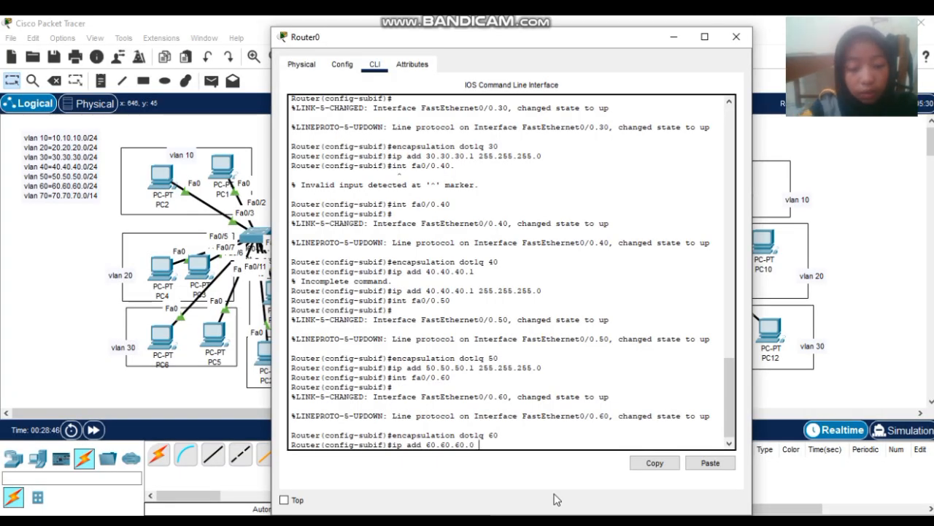
type(" 255.255")
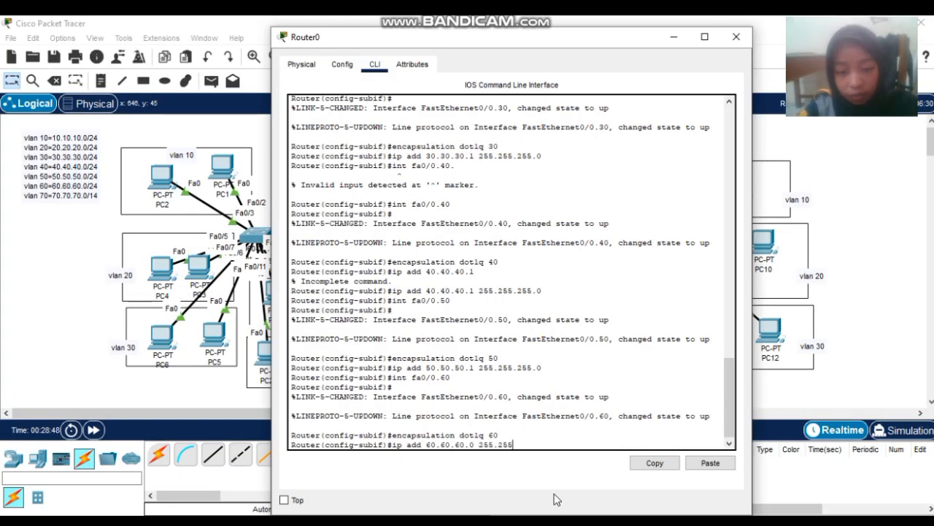
type(".25")
type("5.0")
key("Return")
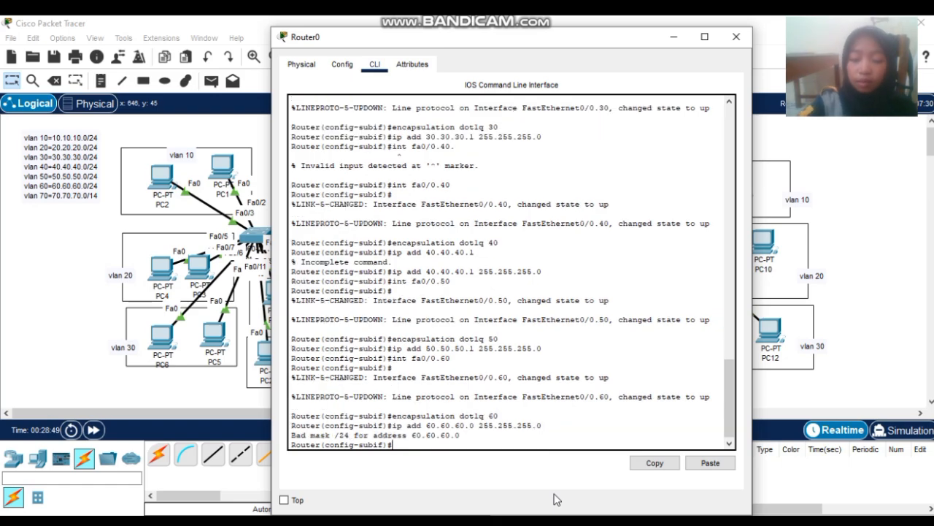
- Create subinterface Fa0/0.70 tagged dot1Q 70 and address it 70.70.70.1 255.255.255.0
type("int fa")
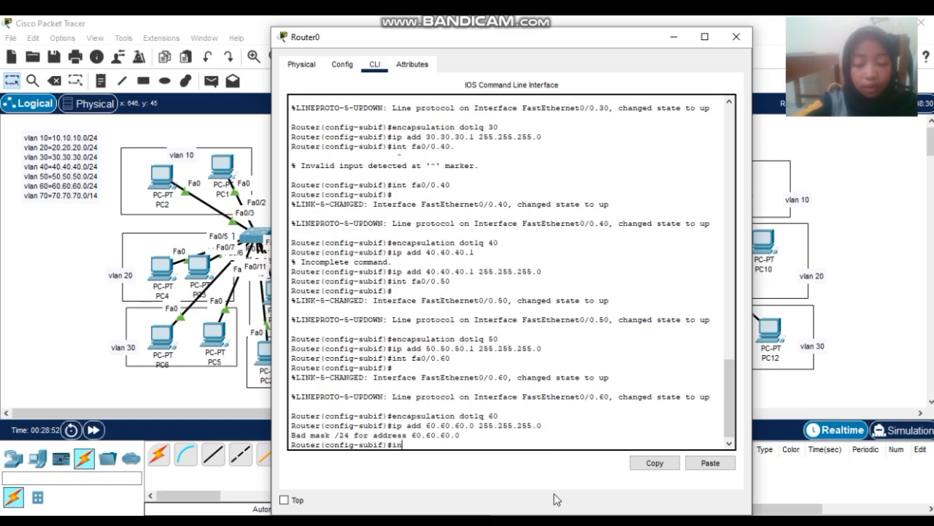
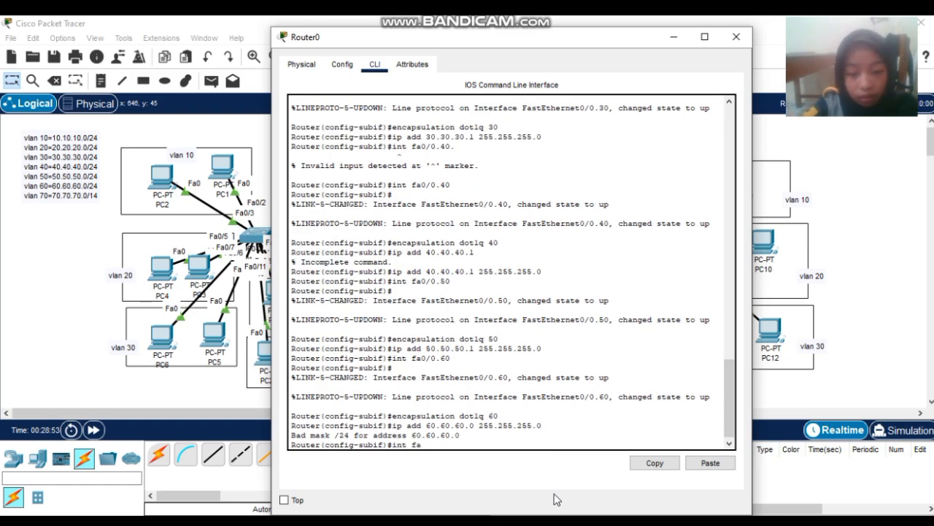
- Try to assign 60.60.60.0 255.255.255.0 to Fa0/0.60, which is rejected as a bad mask
- Create subinterface Fa0/0.70 tagged dot1Q 70 and address it 70.70.70.1 255.255.255.0
type("0/")
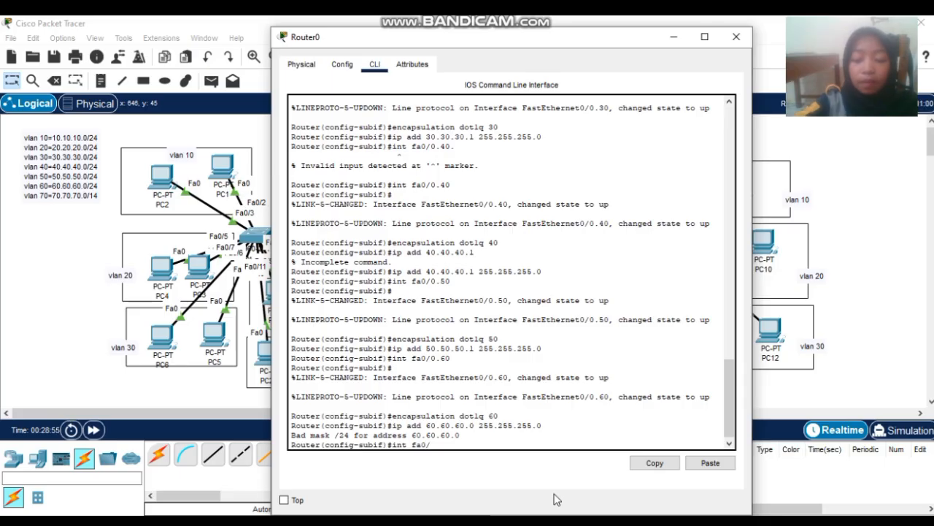
type("0.70")
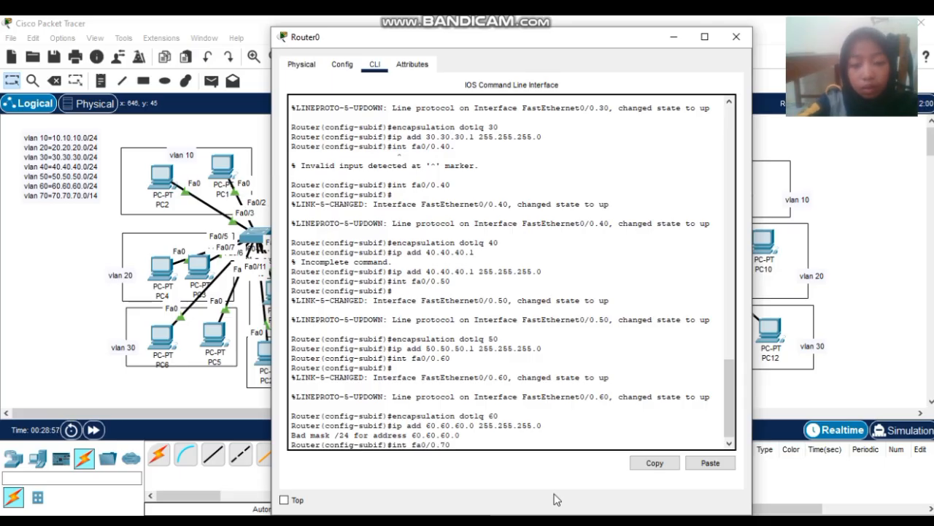
key("Return")
key("Return")
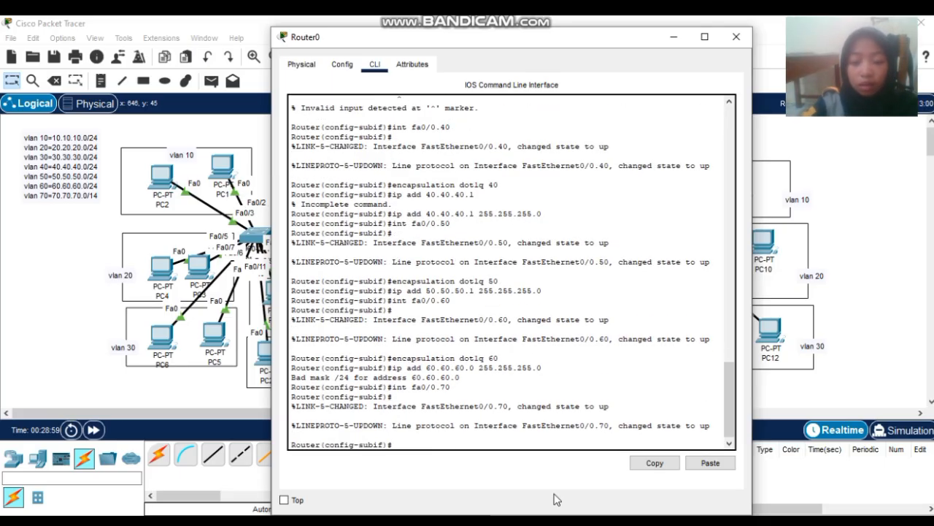
key("Up")
key("Up")
key("Up")
key("BackSpace")
key("BackSpace")
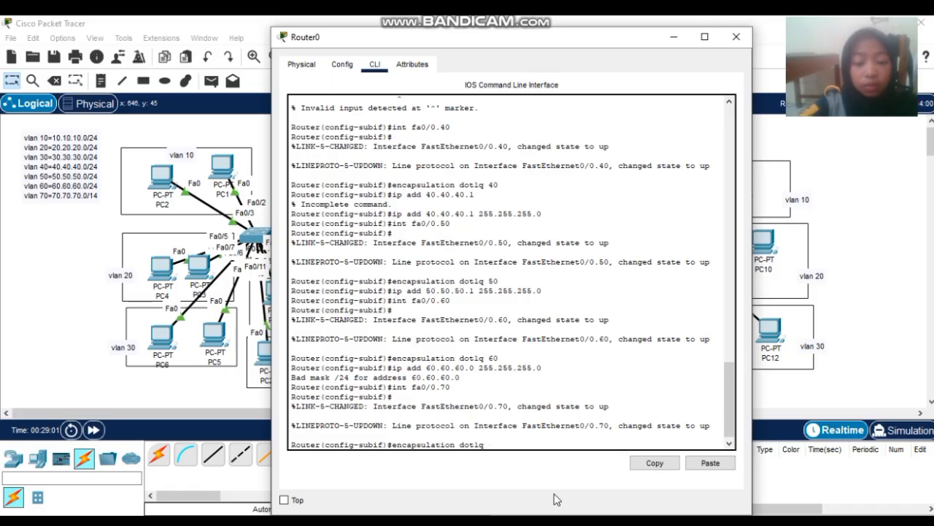
type("70")
key("Return")
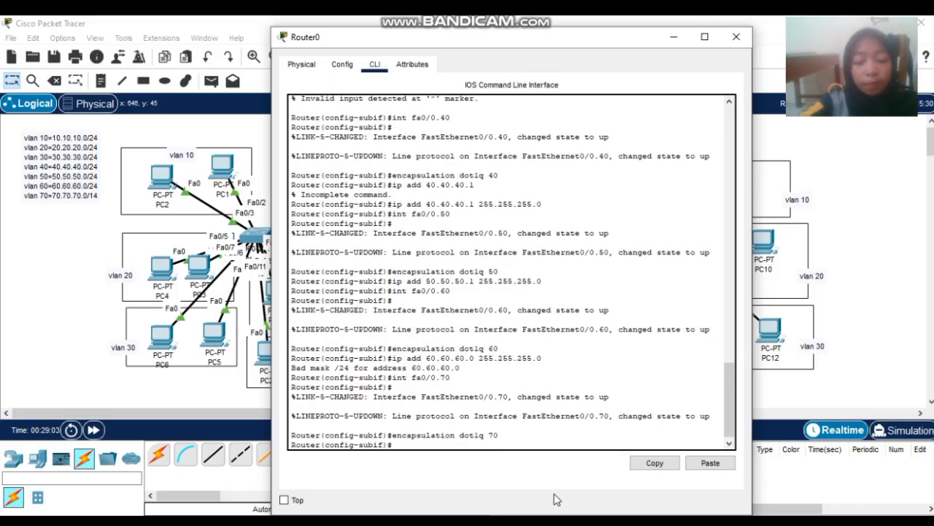
type("ip")
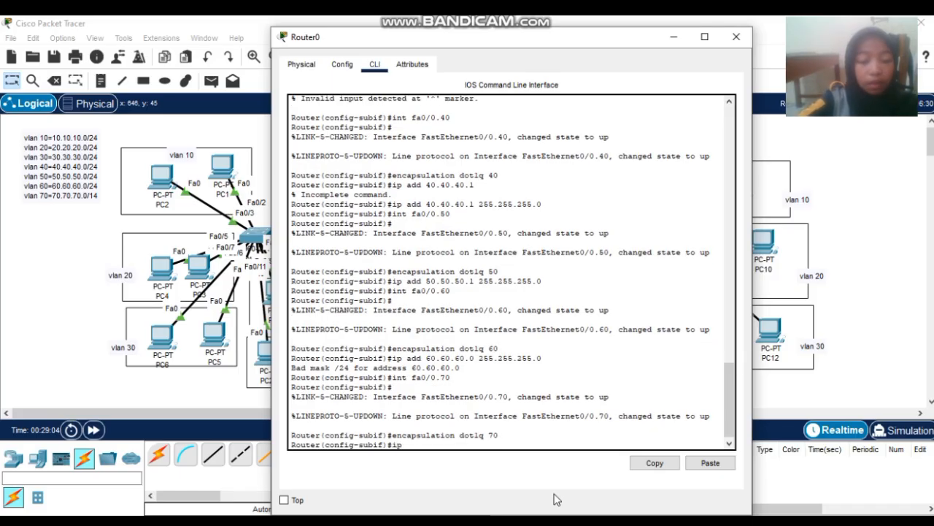
type(" add")
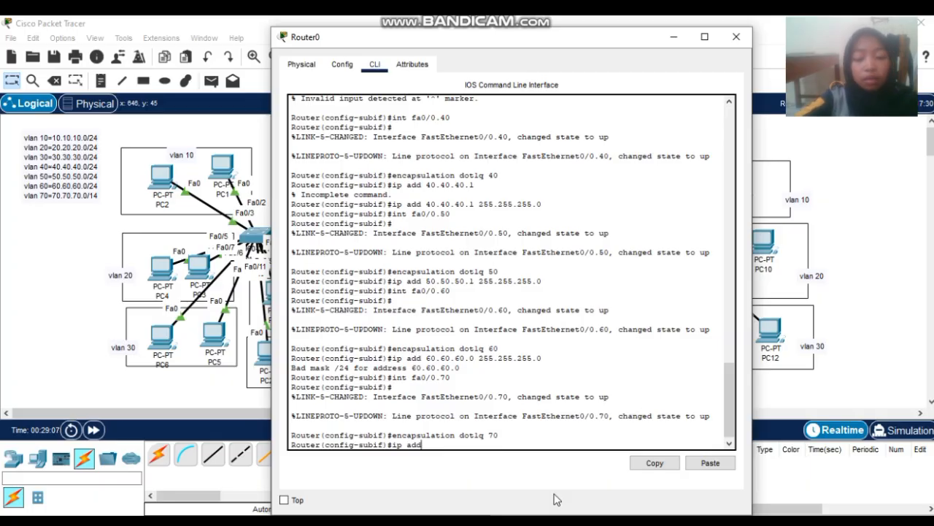
type(" 70.70")
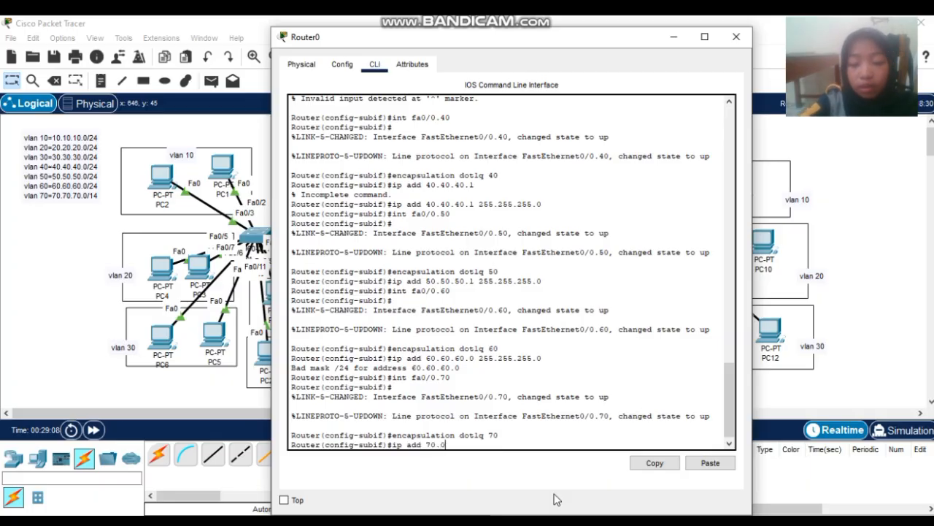
type(".70")
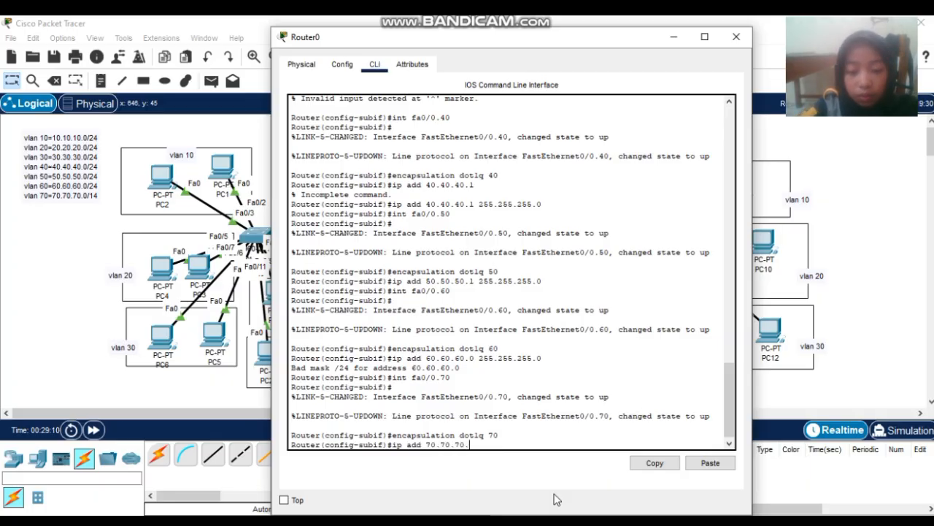
type(".1")
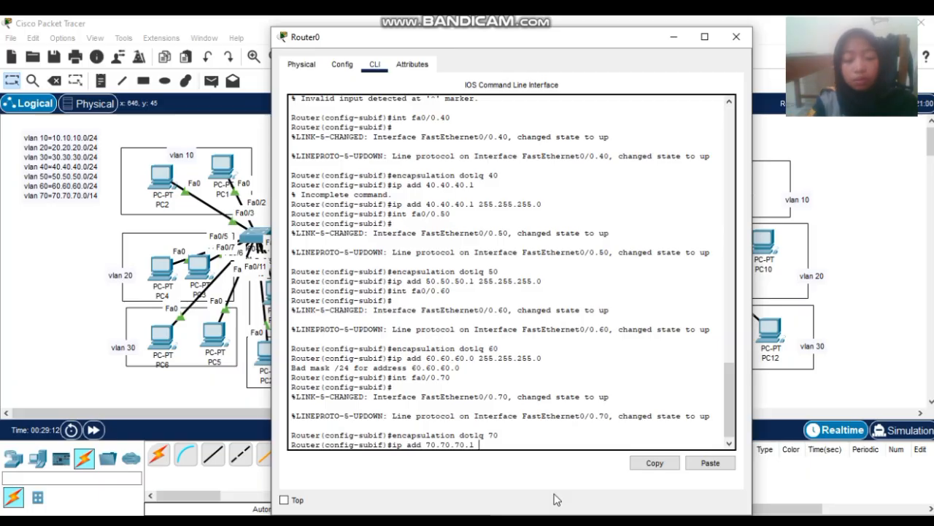
type(" 255.255")
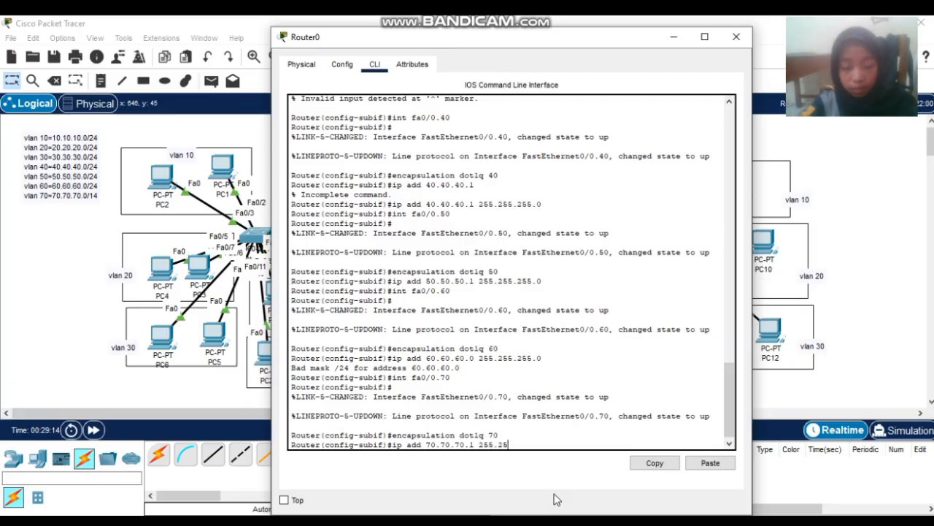
type(".255.0")
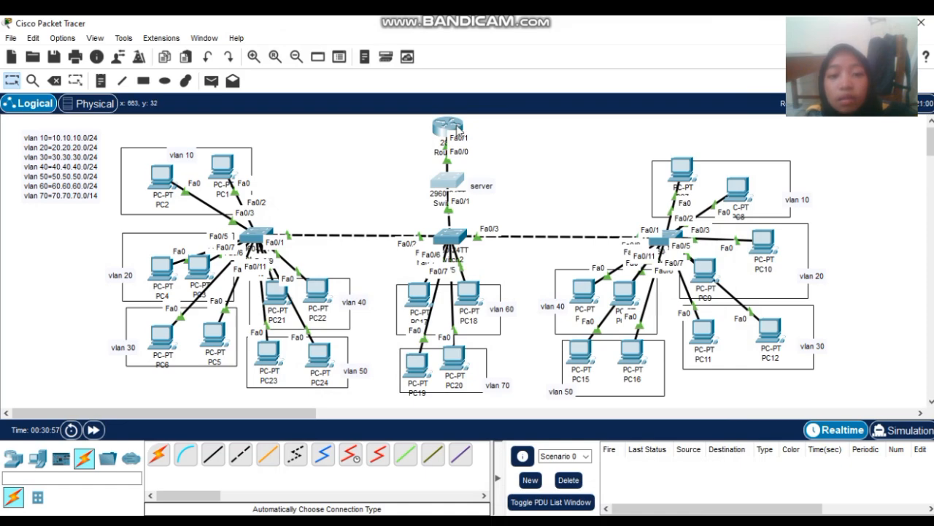
- Reopen Router0's CLI and exit subinterface configuration mode
left_click(451, 128)
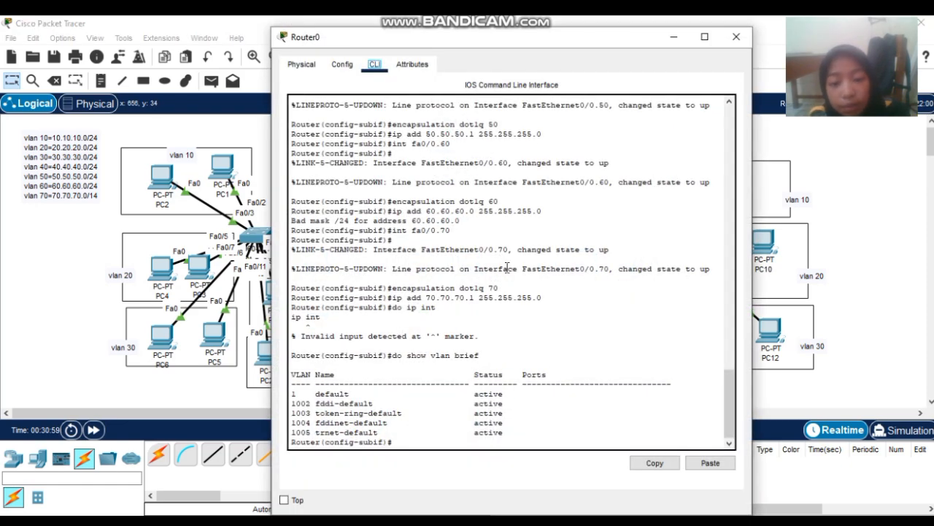
left_click(540, 441)
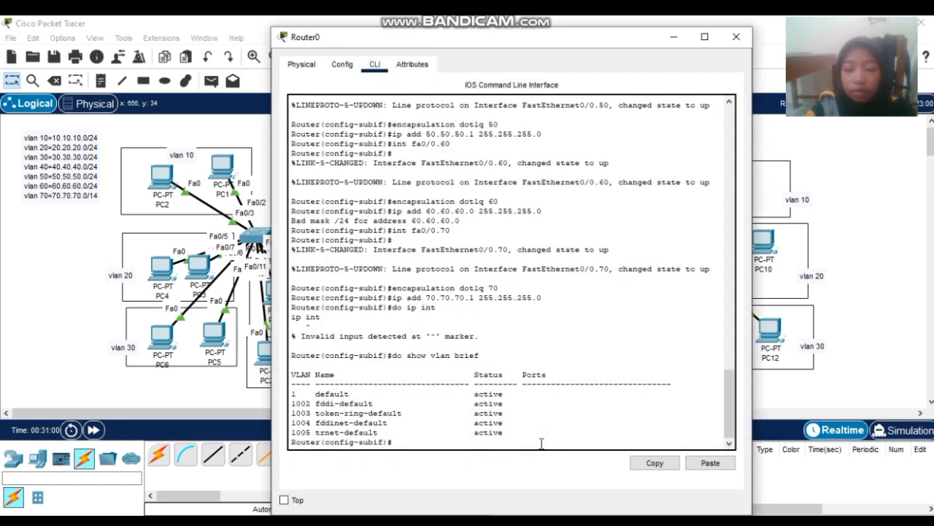
key("Return")
type("ex")
key("Return")
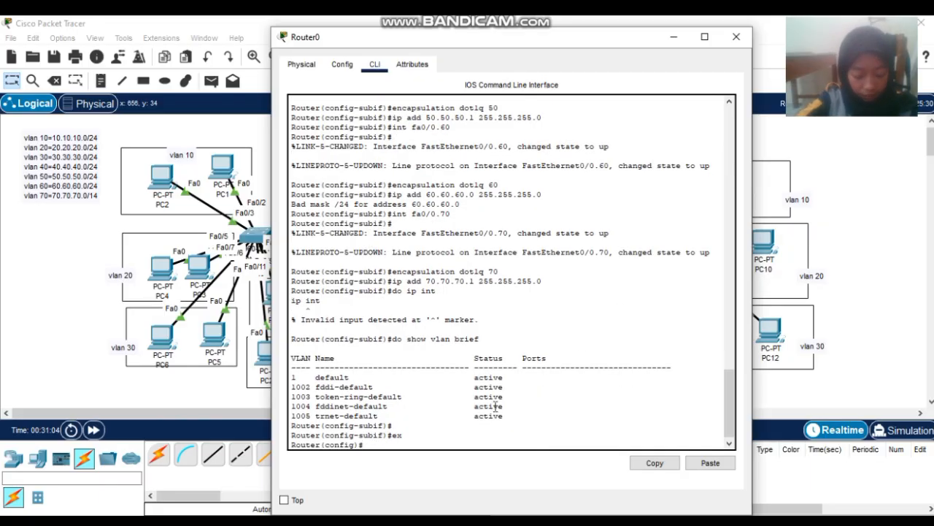
- Create DHCP pool VLAN10 with network 10.10.10.0 255.255.255.0
type("ip d")
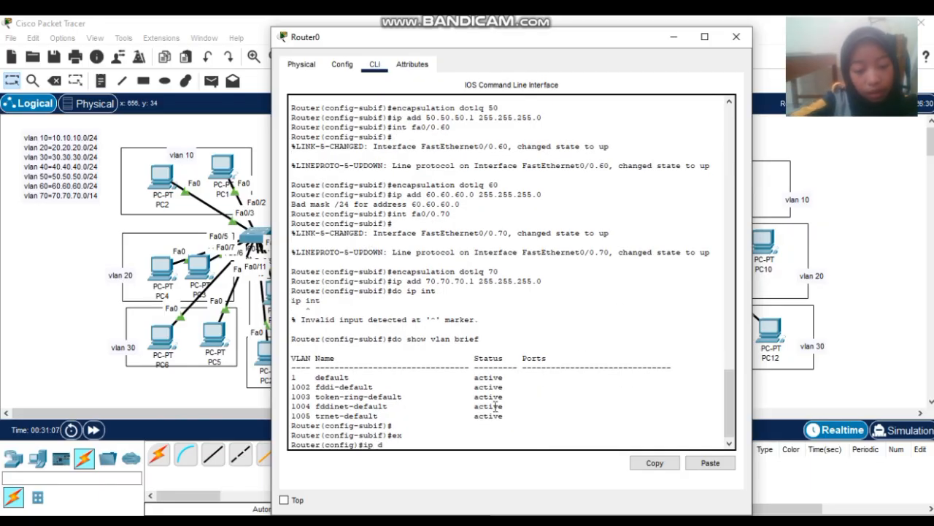
type("hcp poo")
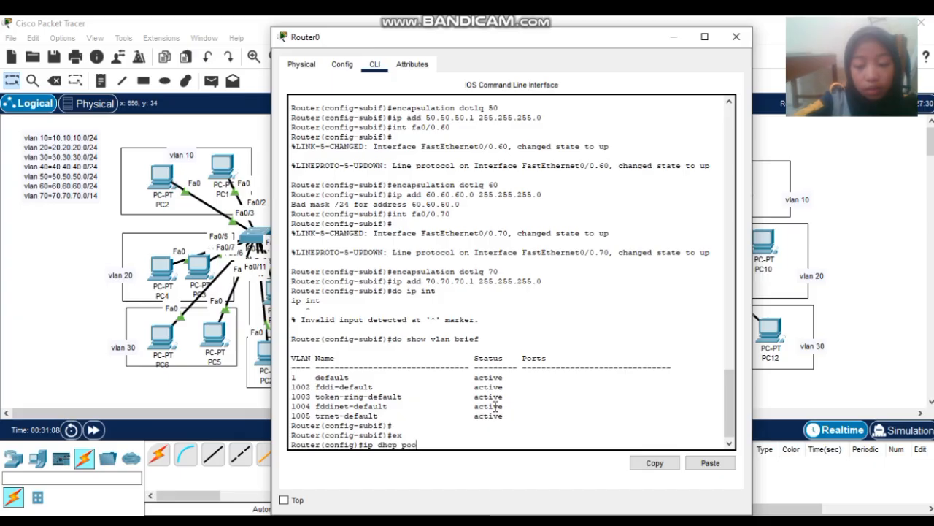
type("l VLAN10")
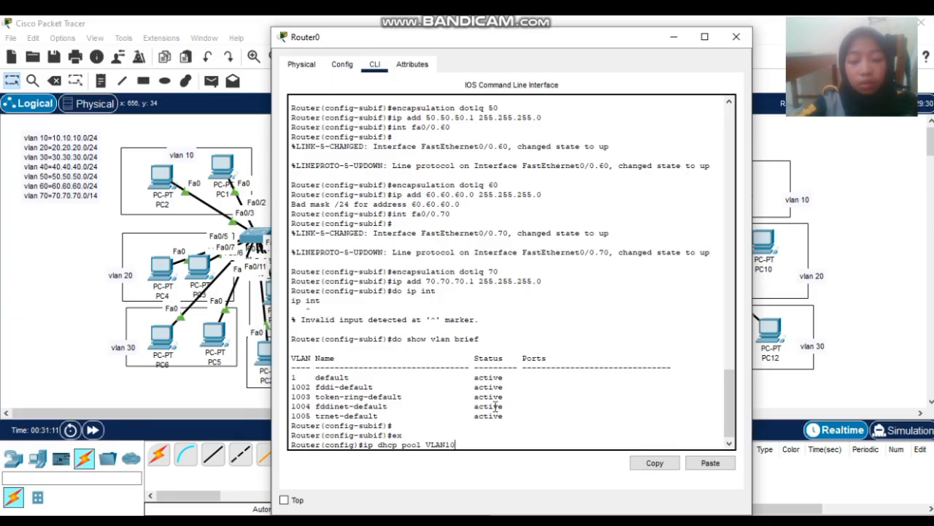
key("Return")
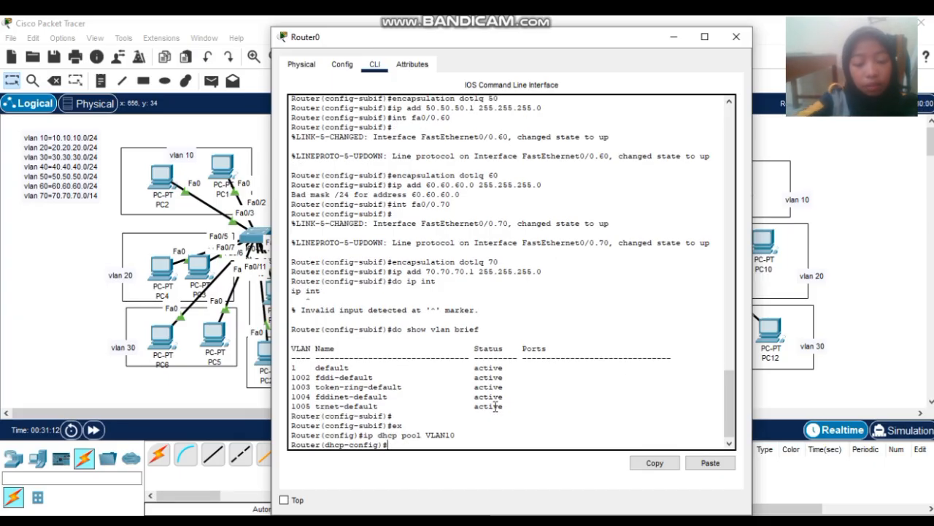
type("net ")
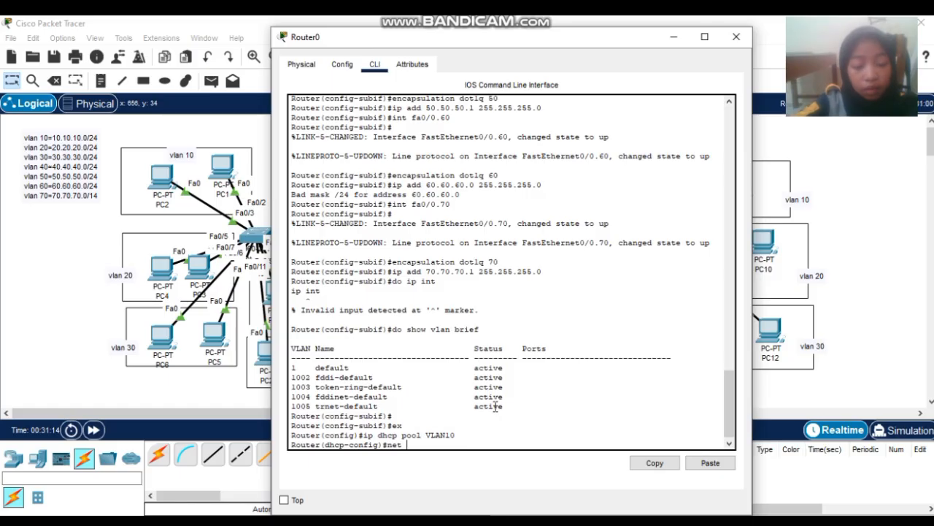
type("10")
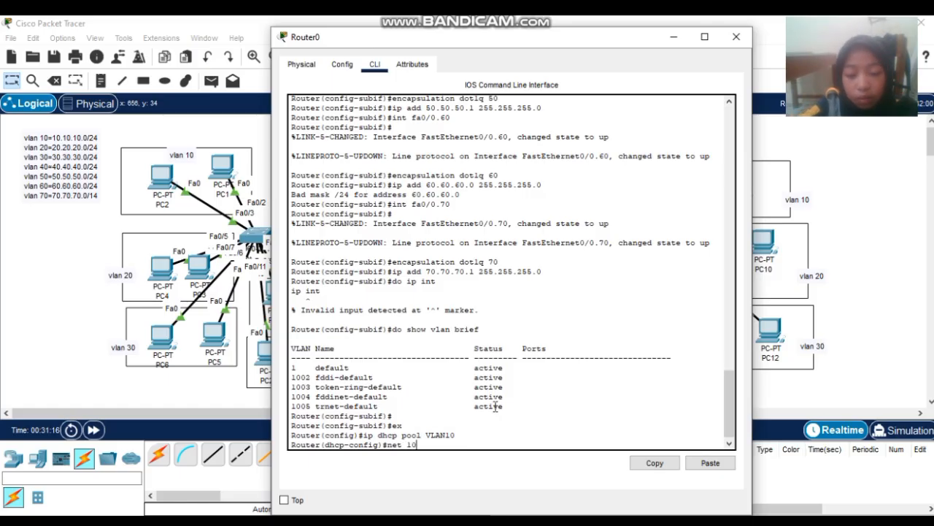
type(".10.10.0")
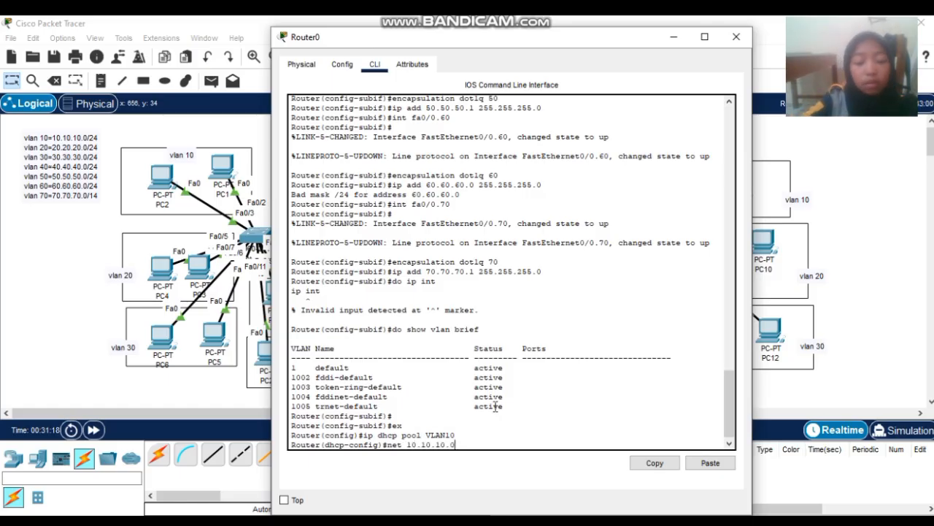
type(" 255.255.")
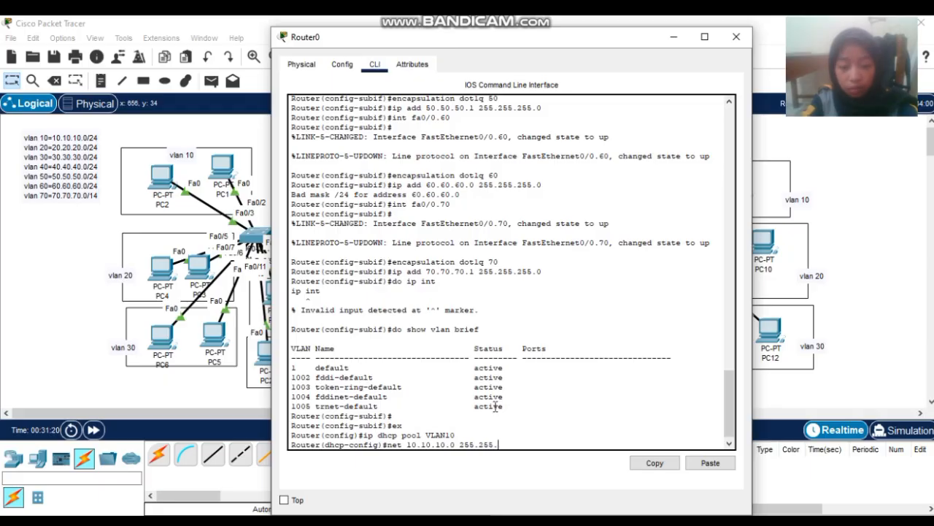
type("255.0")
key("Return")
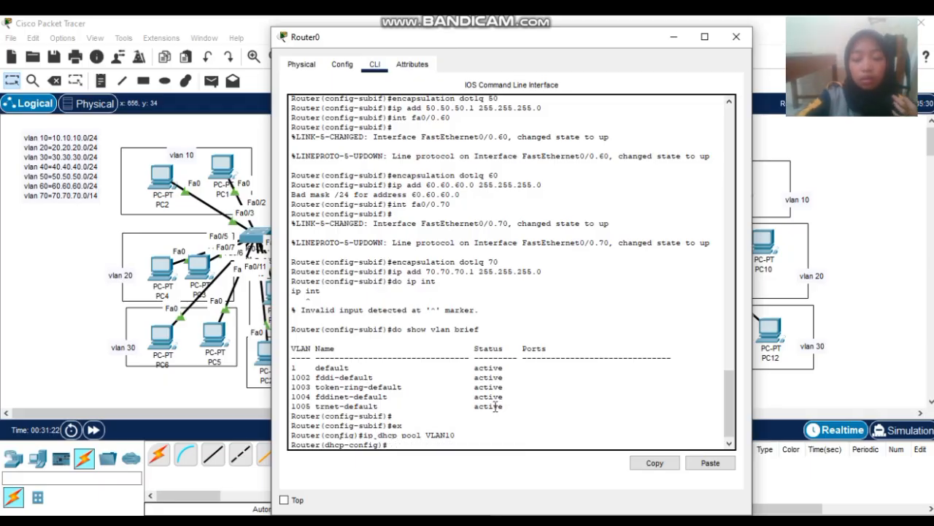
- Give pool VLAN10 default-router 10.10.10.1 and dns-server 8.8.8.8, then exit the pool
type("def")
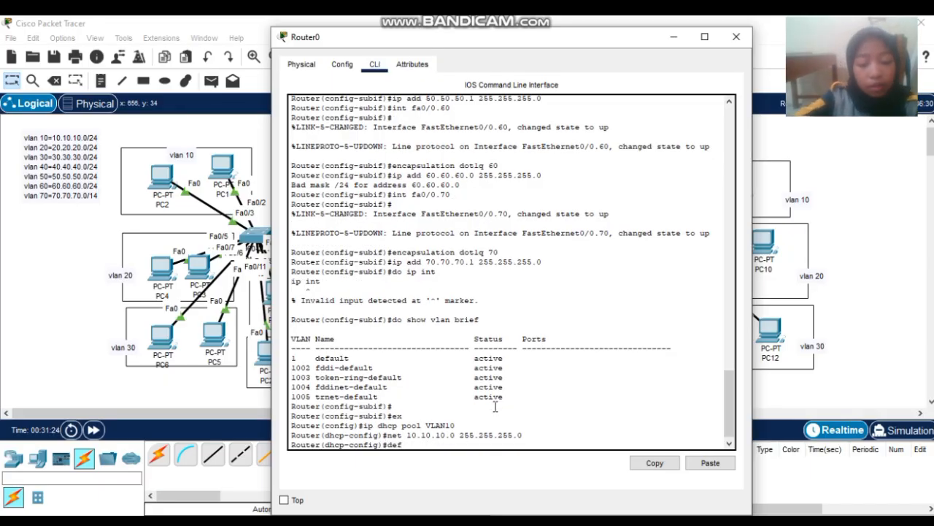
type("ault router")
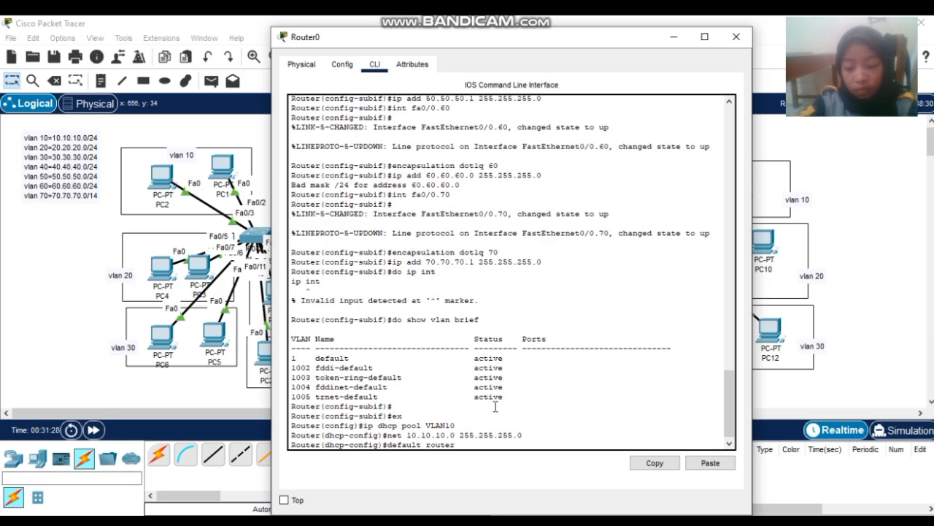
key("Left")
key("Left")
key("Left")
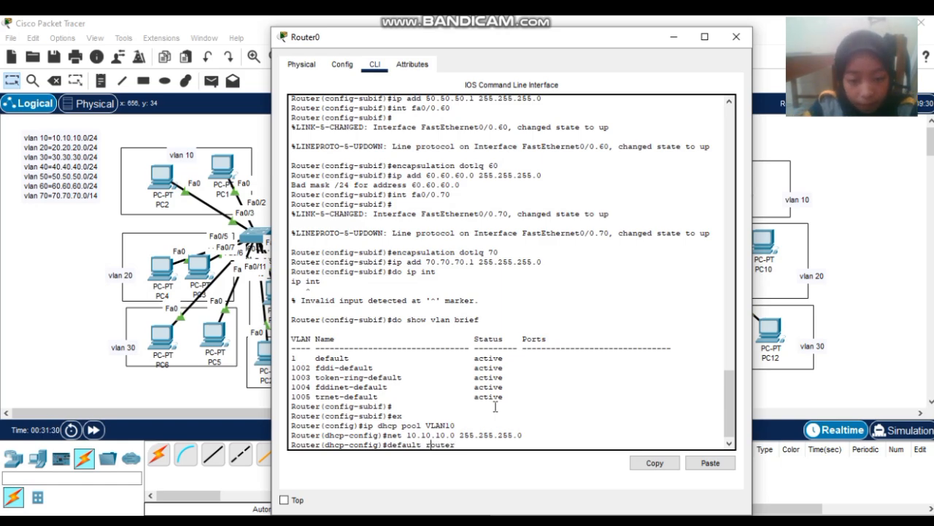
key("BackSpace")
type("-")
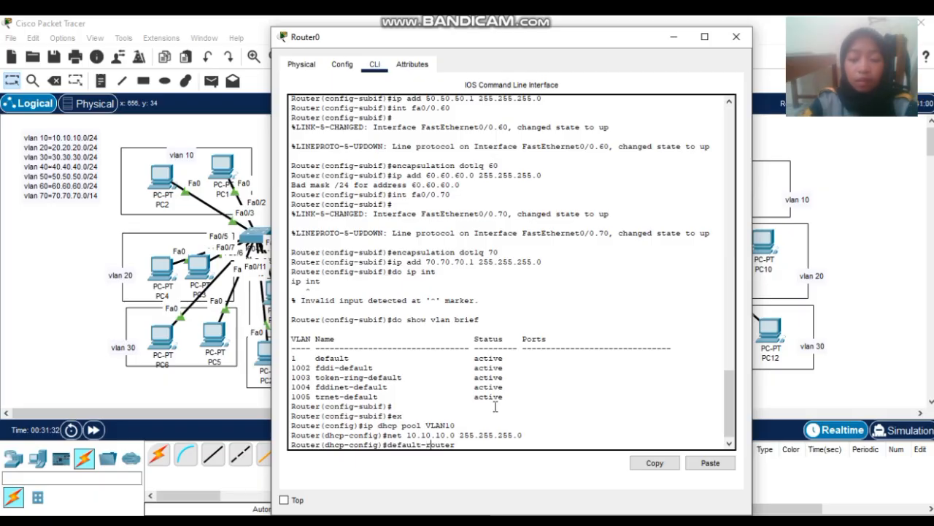
key("Right")
key("Right")
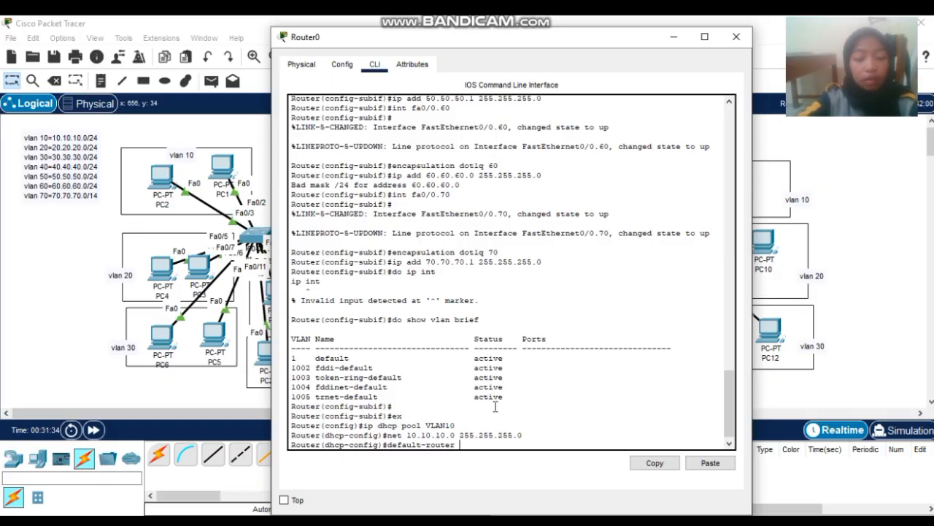
type("10.1010")
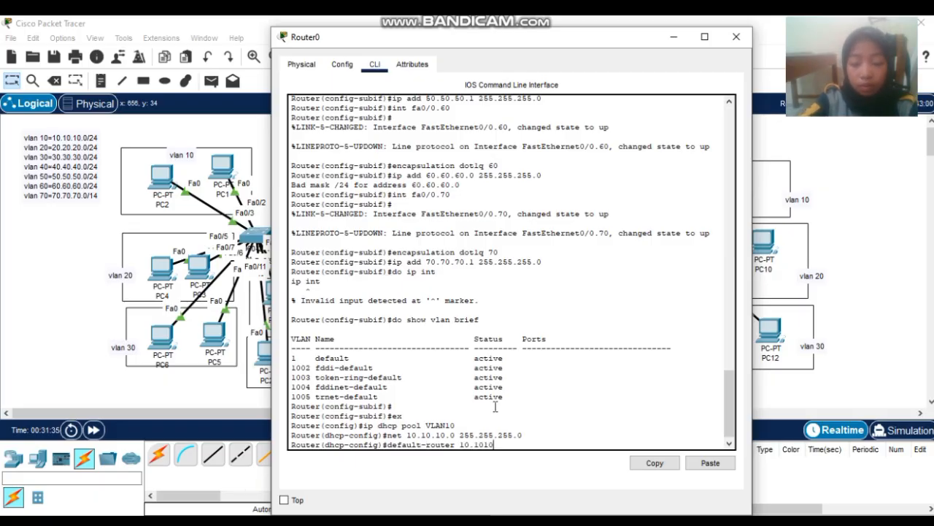
key("BackSpace")
type(".10.1")
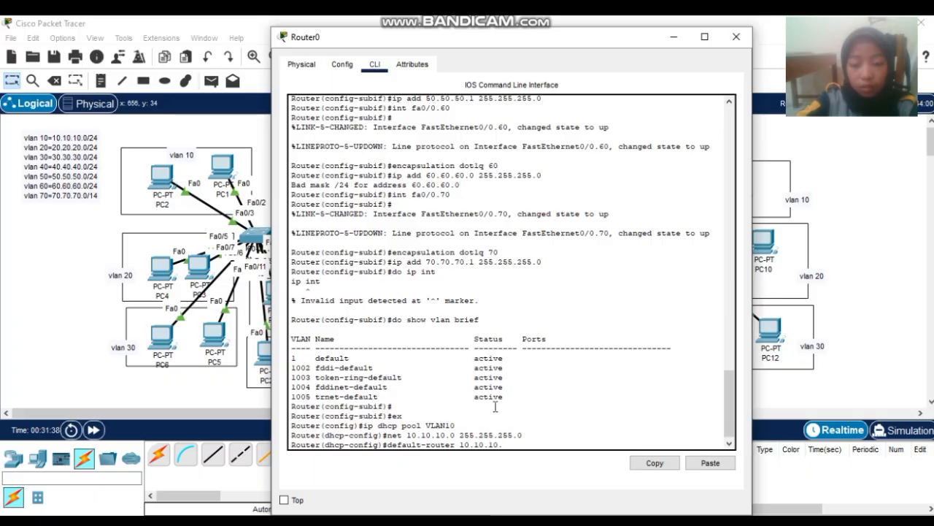
key("Return")
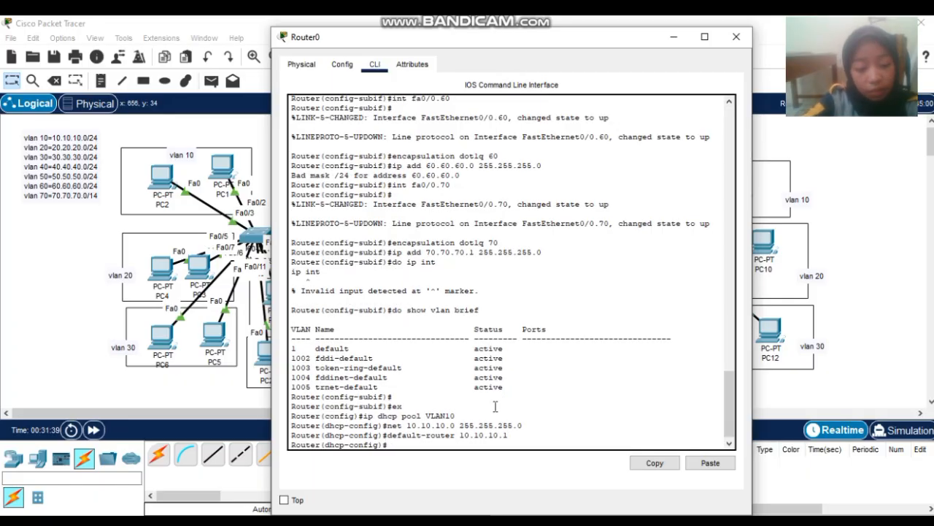
type("dns-s")
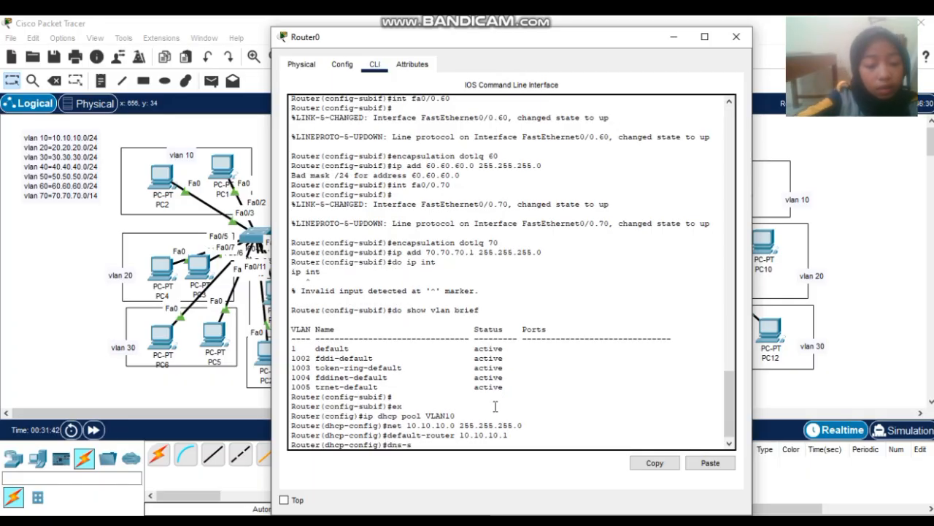
type("erver ")
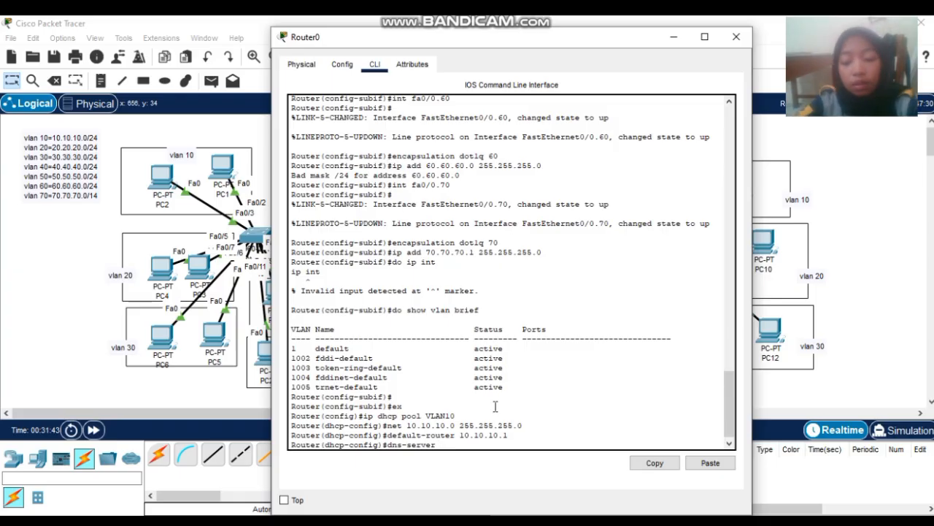
type("8.8.8.8")
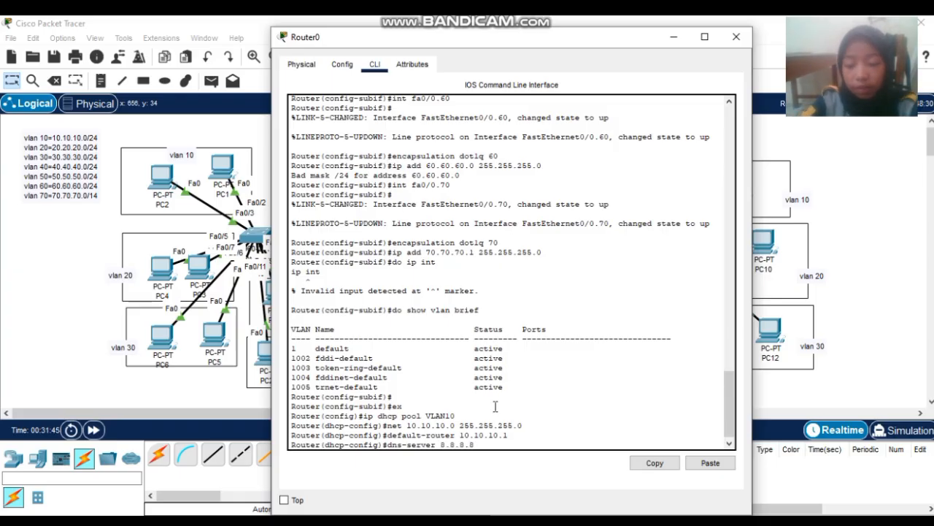
key("Return")
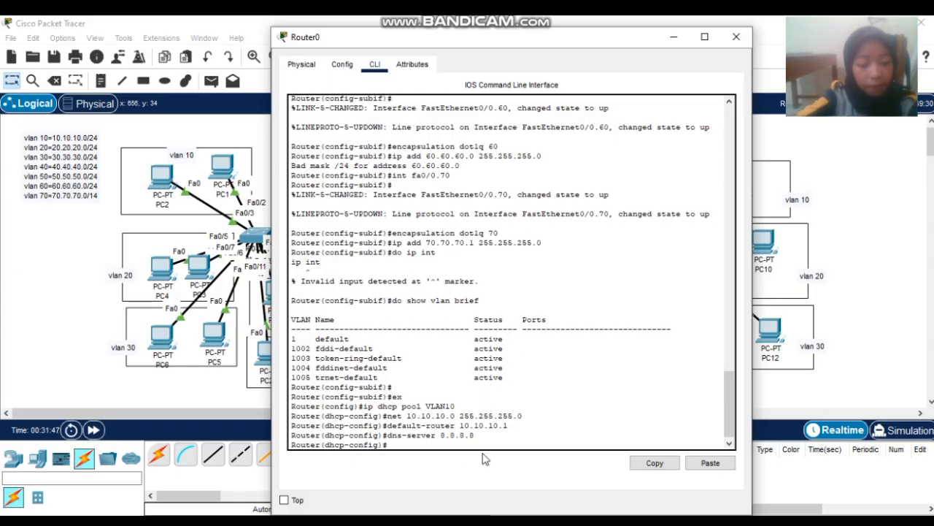
type("ex")
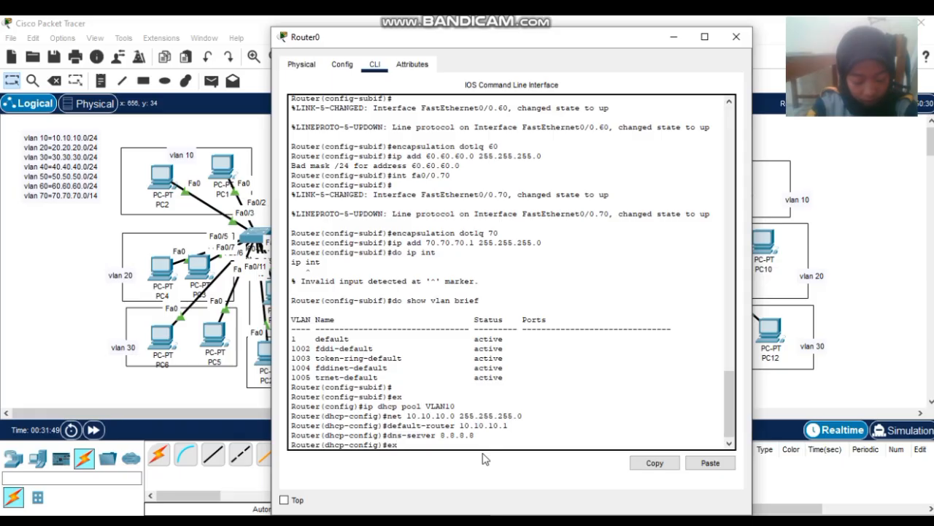
key("Return")
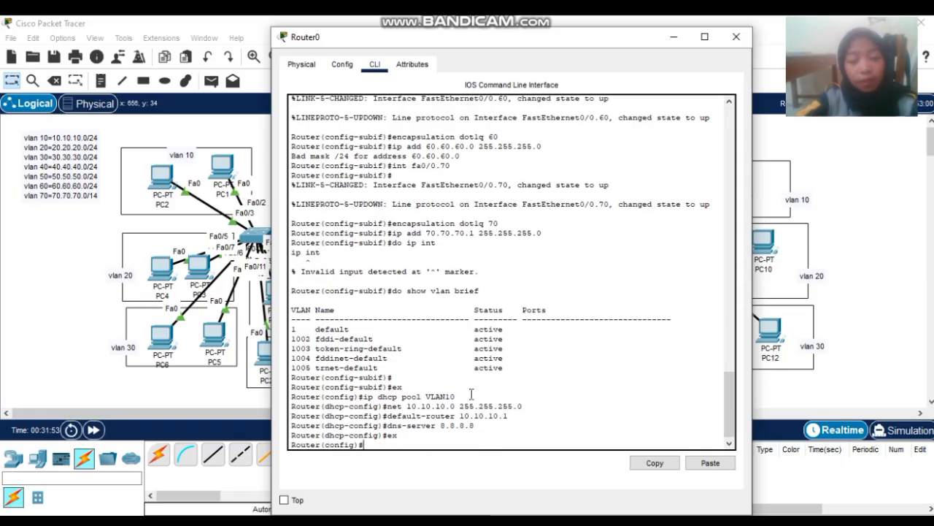
- Create DHCP pool VLAN20 with network 20.20.20.0 255.255.255.0
type("ip d")
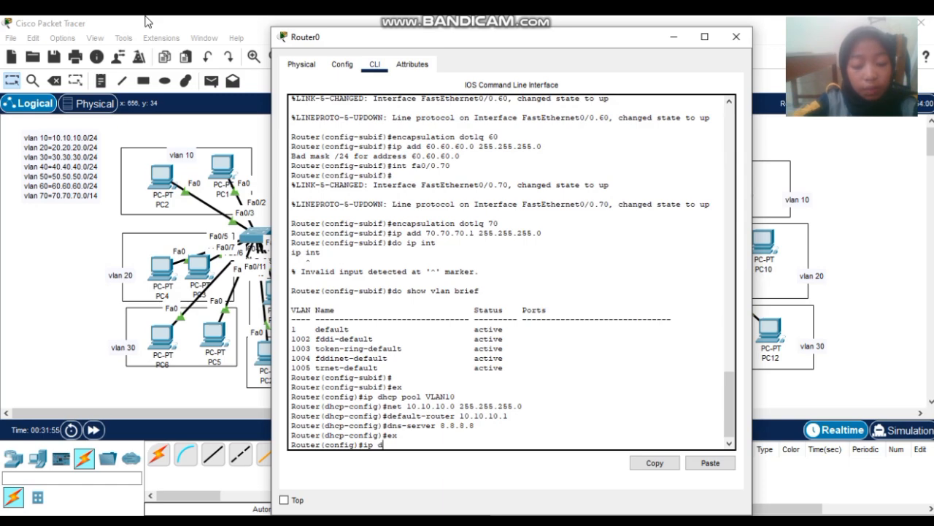
type("cp")
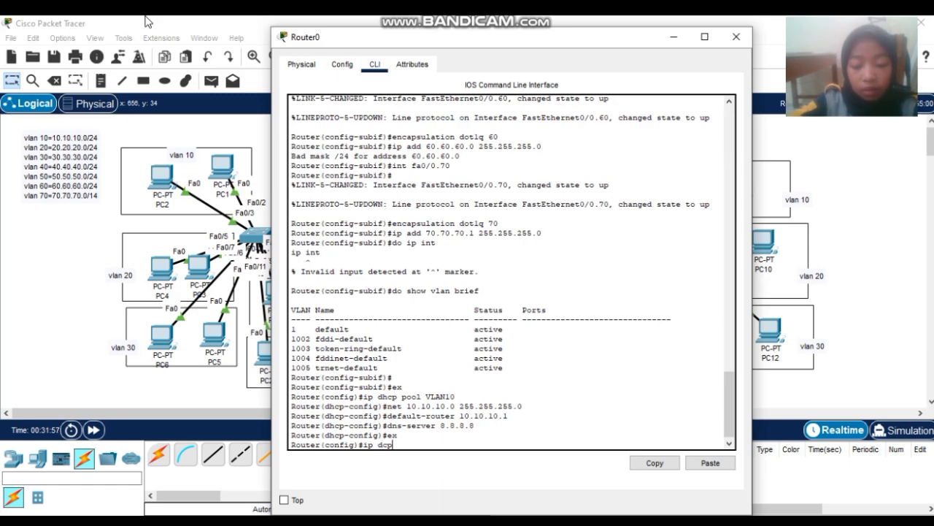
key("BackSpace")
key("BackSpace")
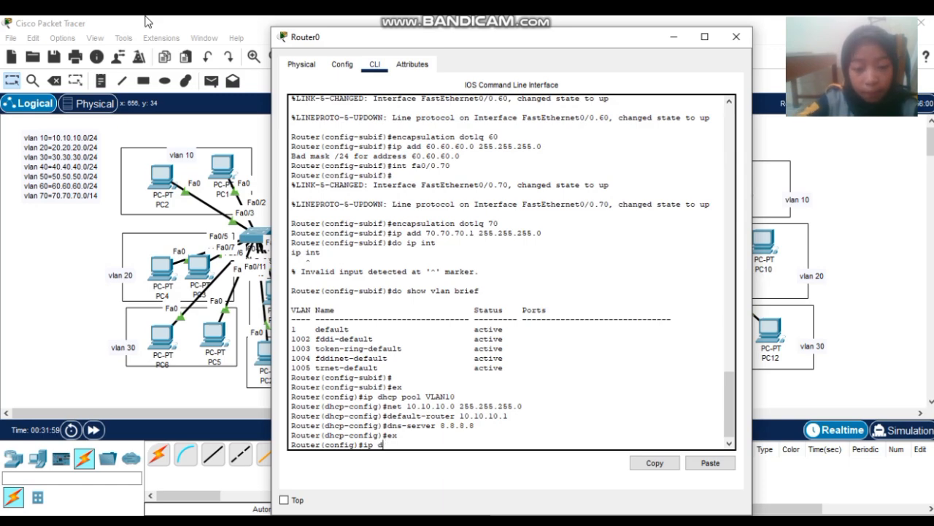
type("hcp ")
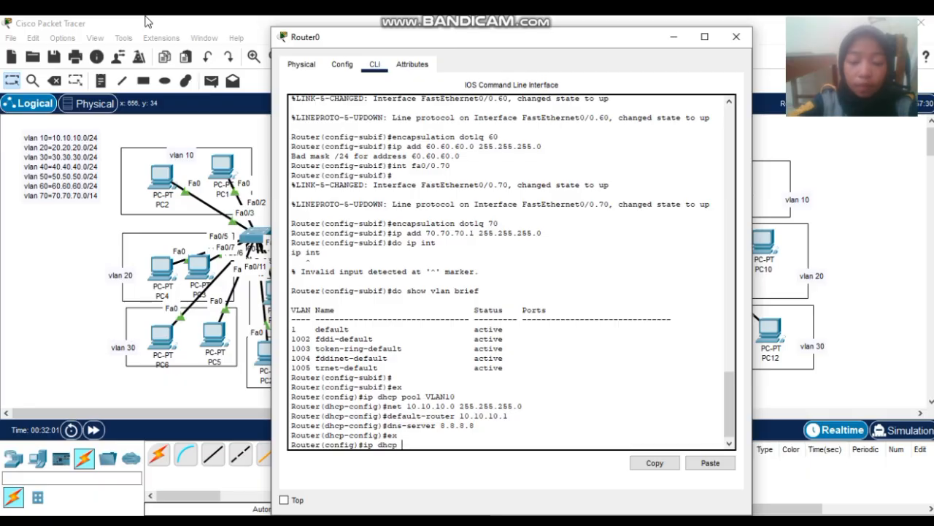
type("pool")
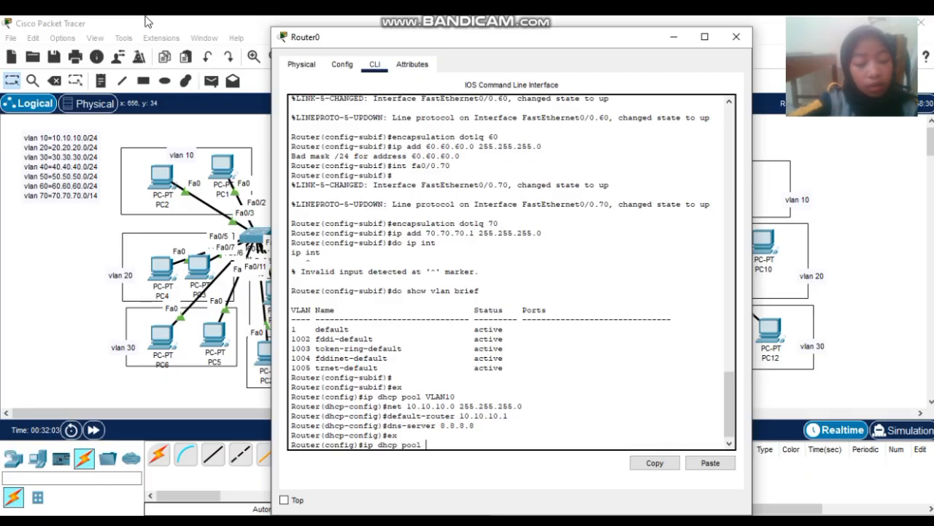
type(" VLAN20")
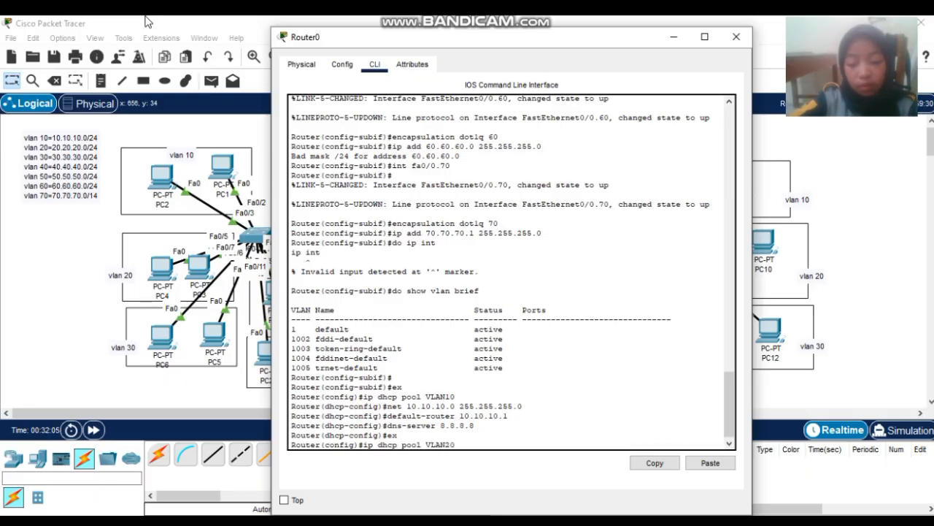
key("Return")
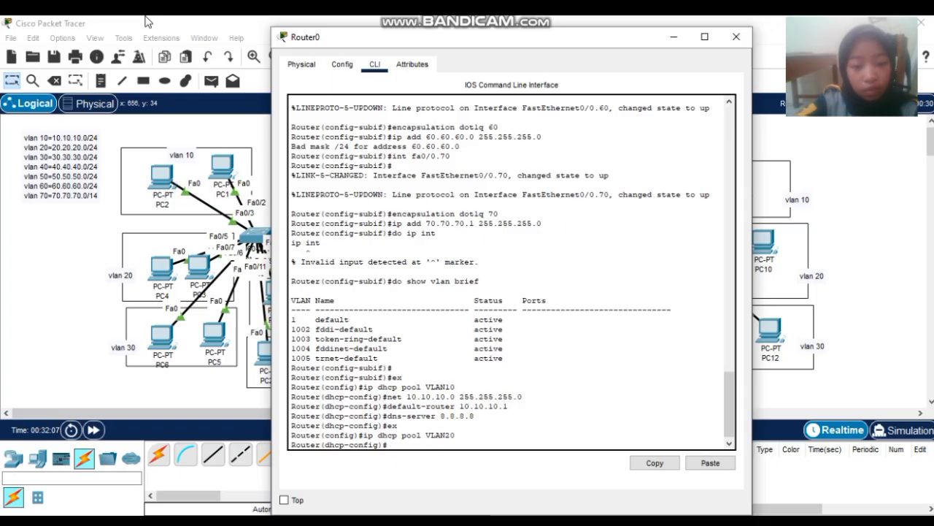
type("net")
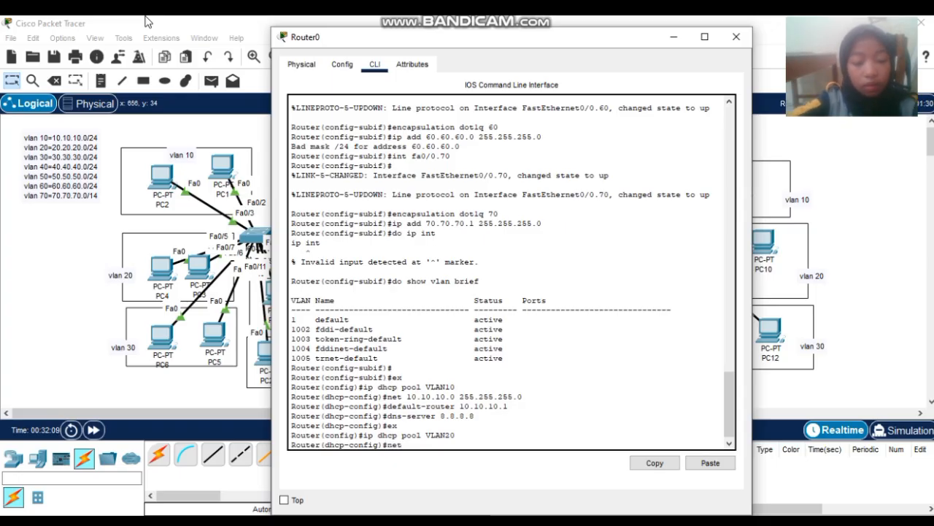
type(" 20.")
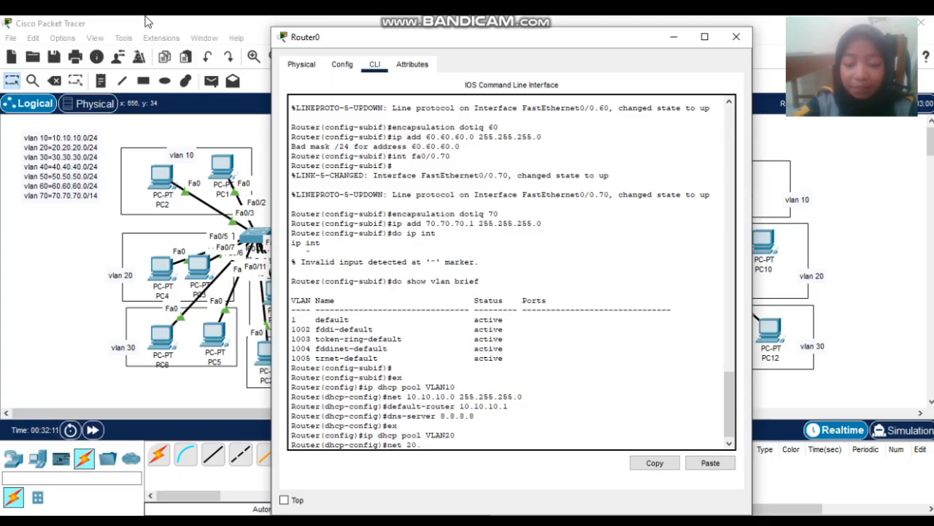
type("20.20.0")
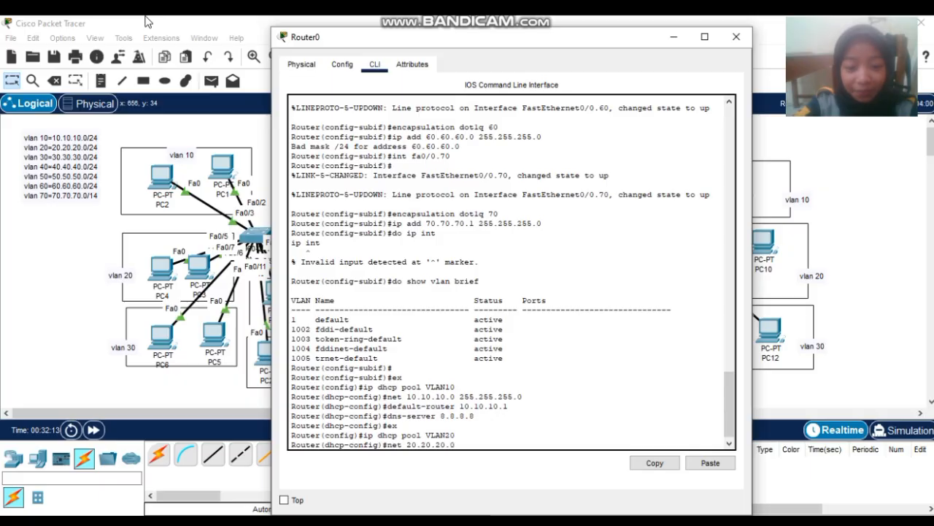
type(" 255")
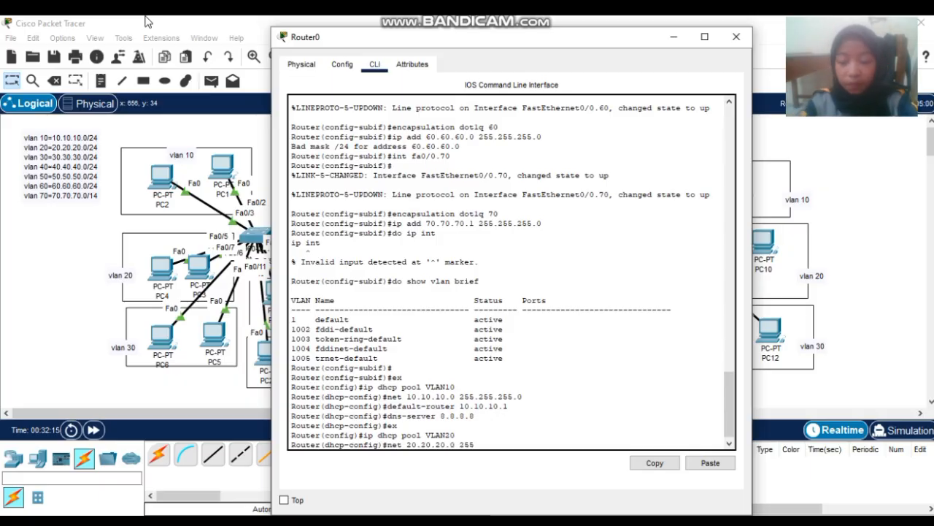
type(".255.25")
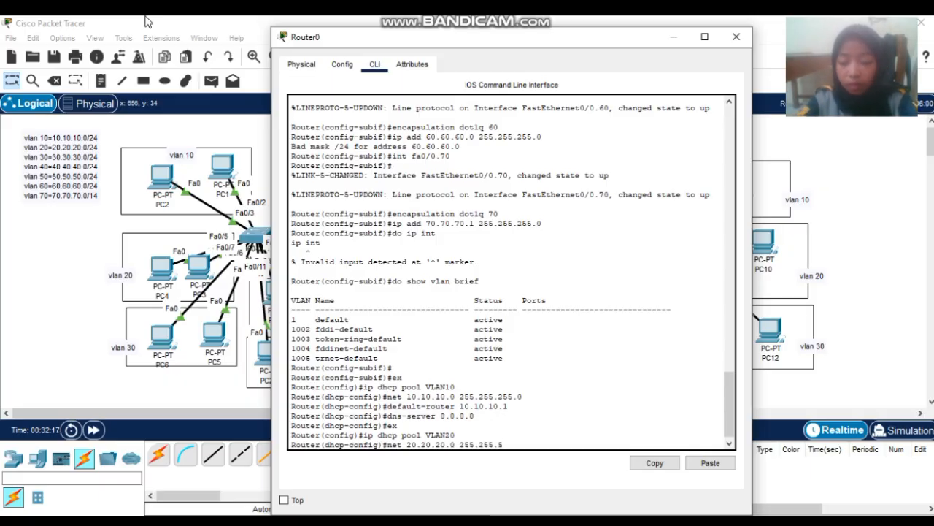
type("5")
key("BackSpace")
key("BackSpace")
type("255")
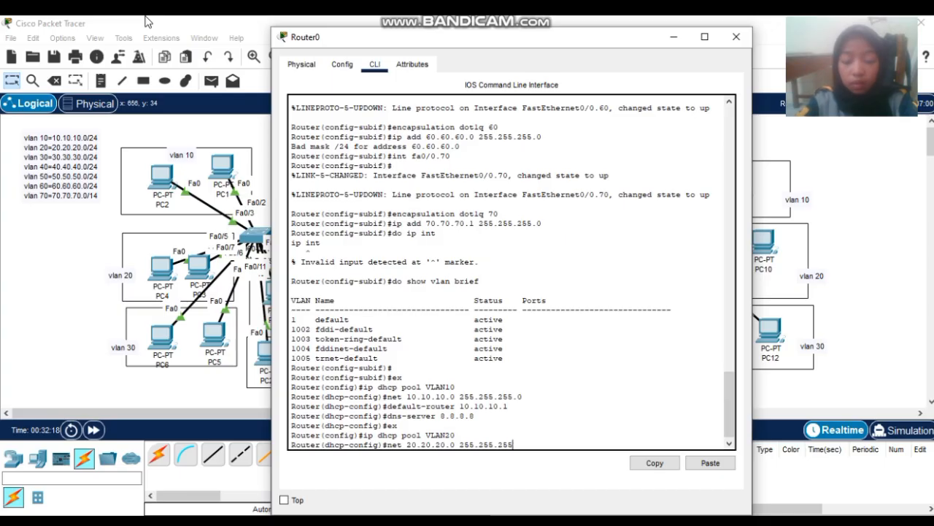
type(".0")
key("Return")
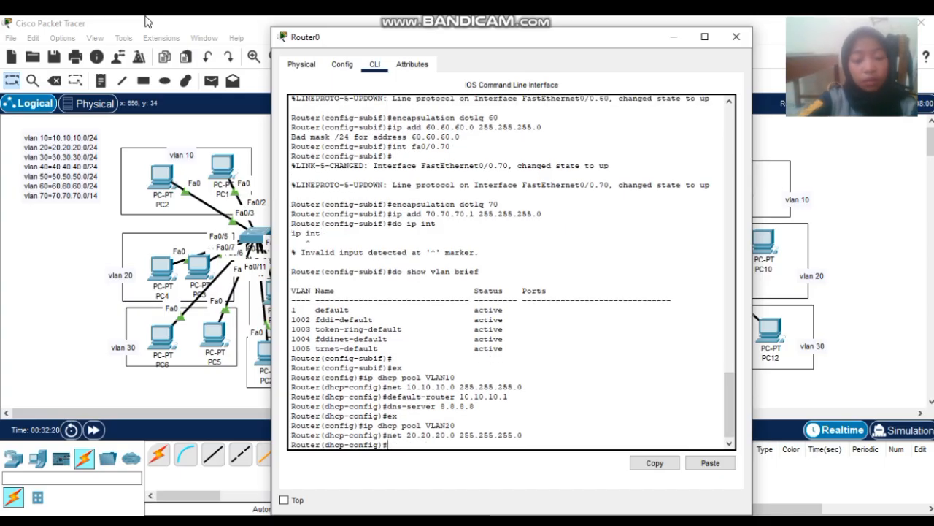
- Set VLAN20's default-router to 20.20.20.1 and dns-server to 8.8.8.8
type("defaukt")
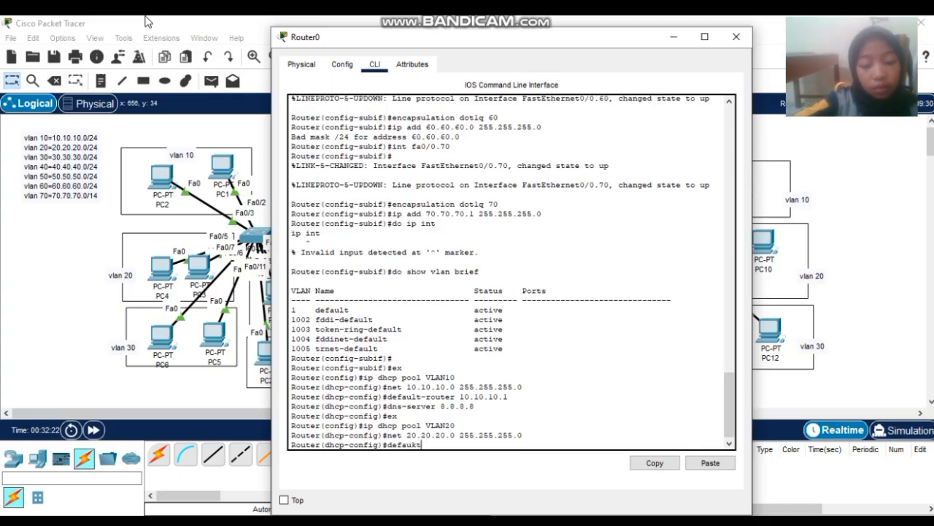
type("-router")
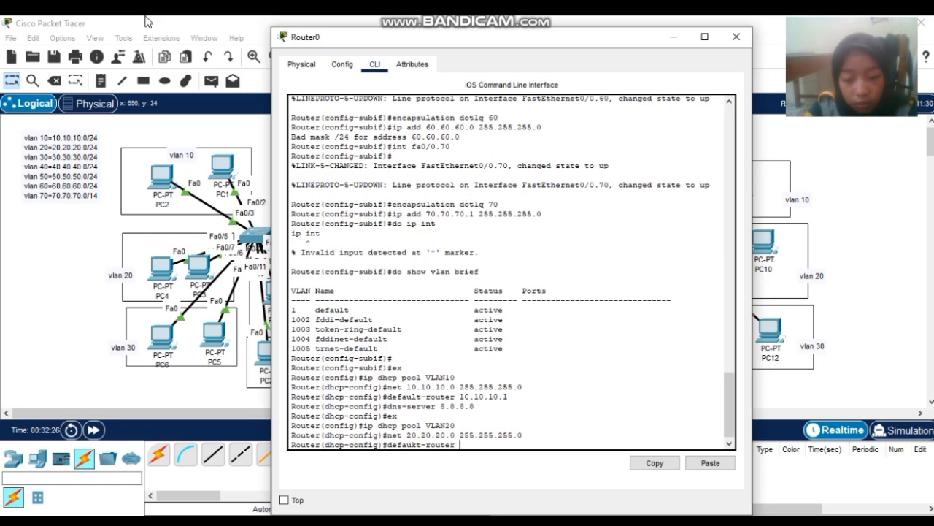
type(" 20.20.20.1")
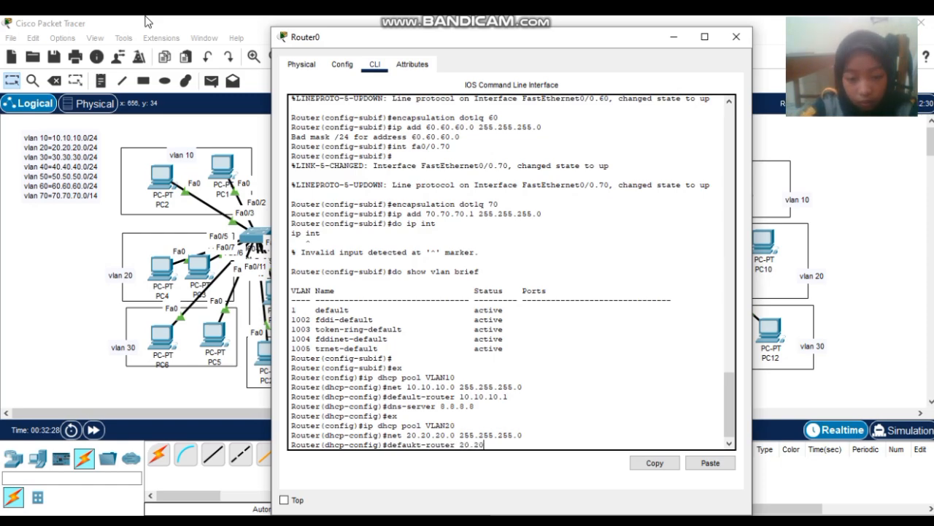
key("Return")
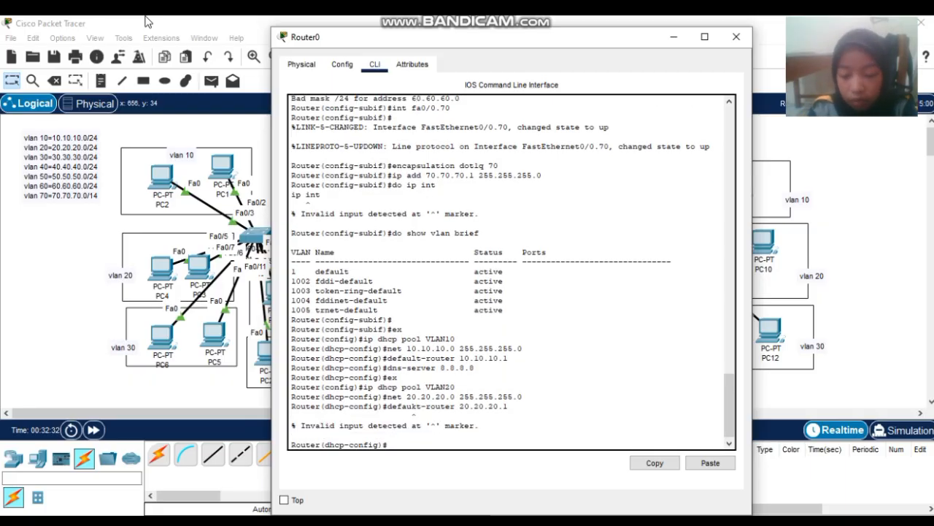
key("Up")
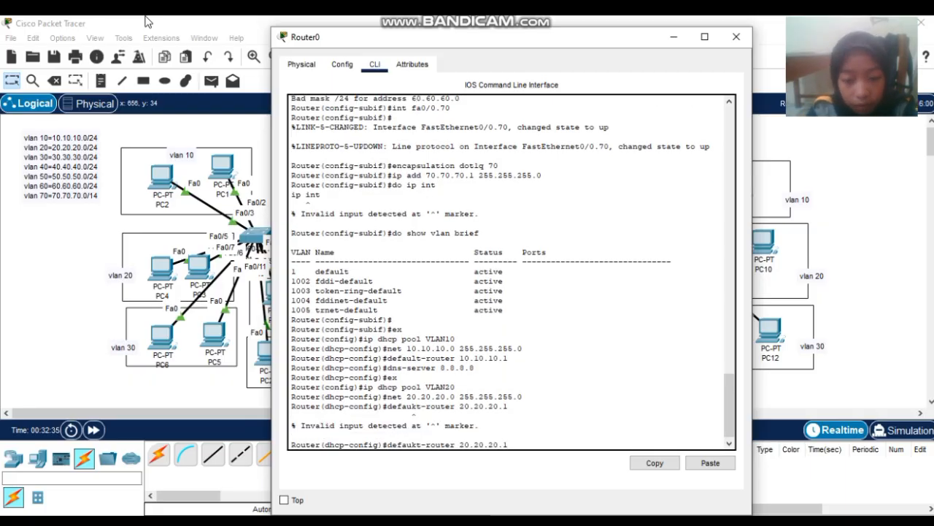
key("Left")
key("Left")
key("Left")
key("Left")
key("Left")
key("Left")
key("Left")
key("Left")
key("Left")
key("Left")
key("Left")
key("Left")
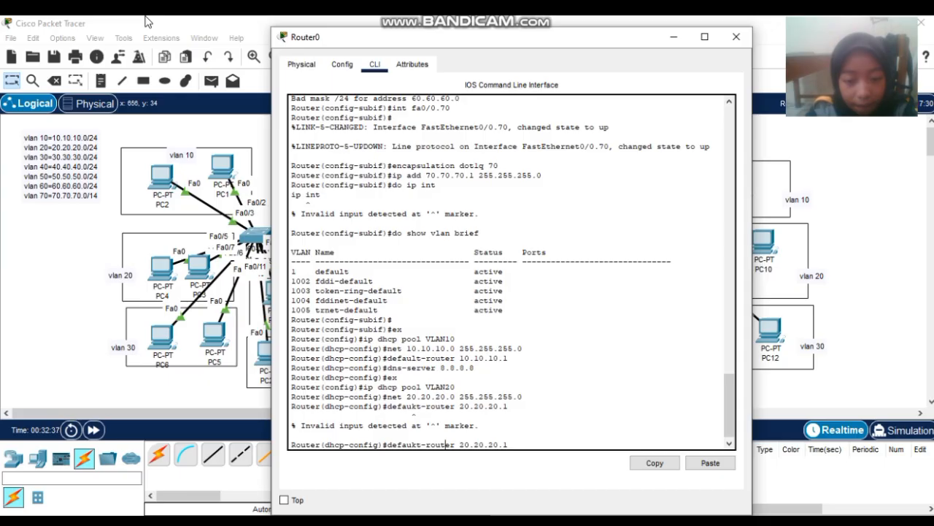
key("Left")
key("Left")
key("BackSpace")
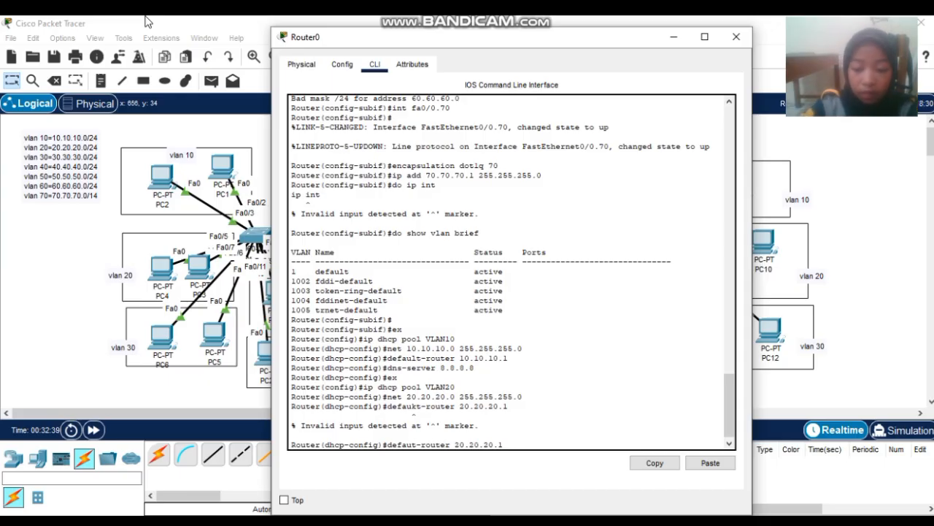
type("l")
key("Return")
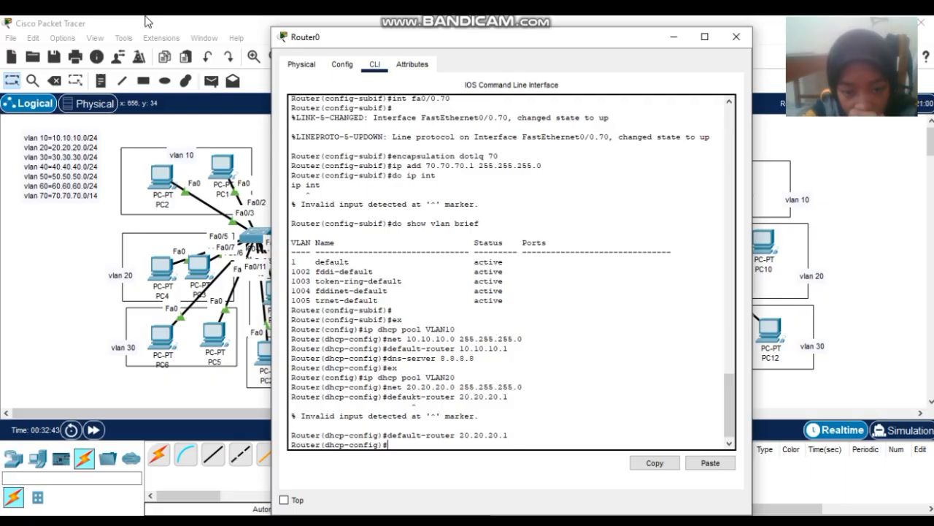
type("d")
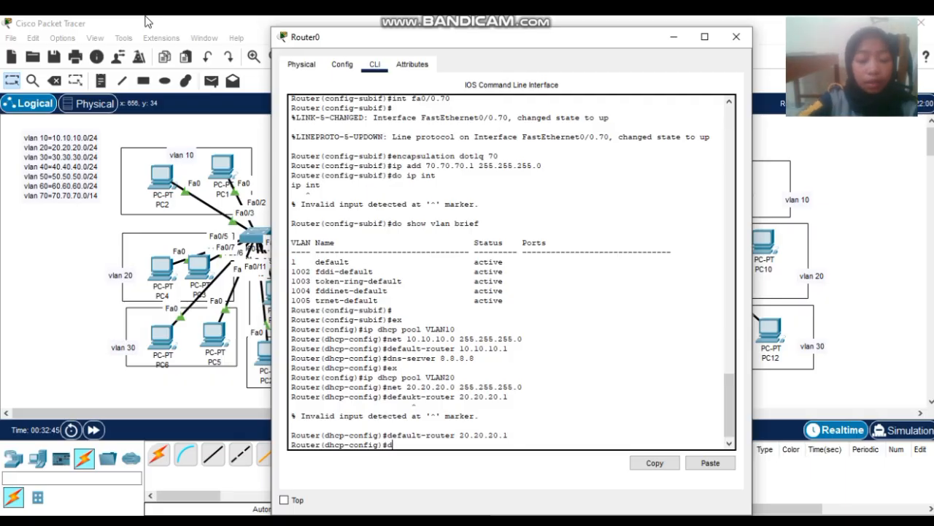
type("ns-se")
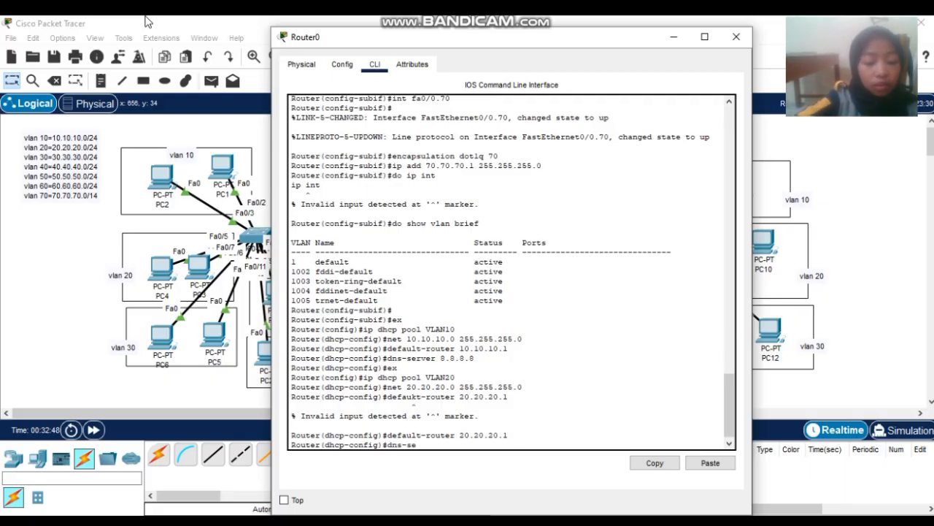
type("rver 8.8.8.8")
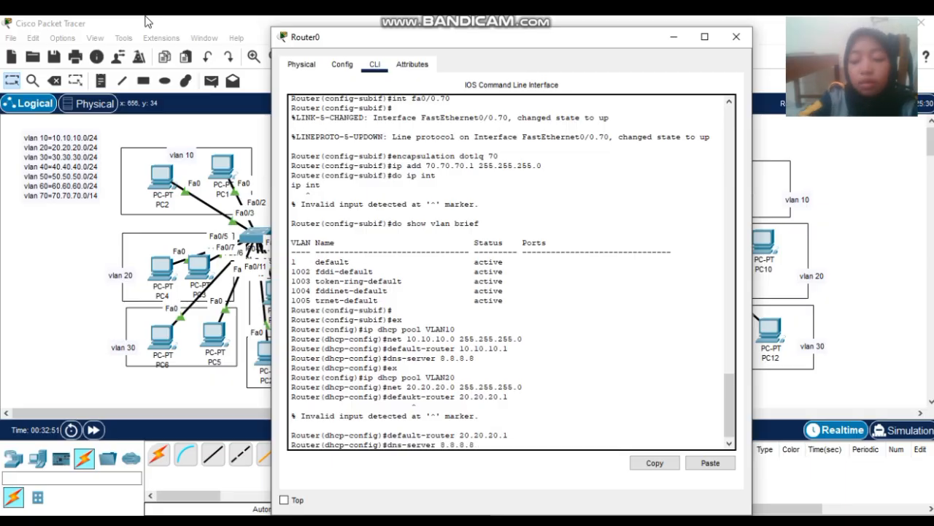
key("Return")
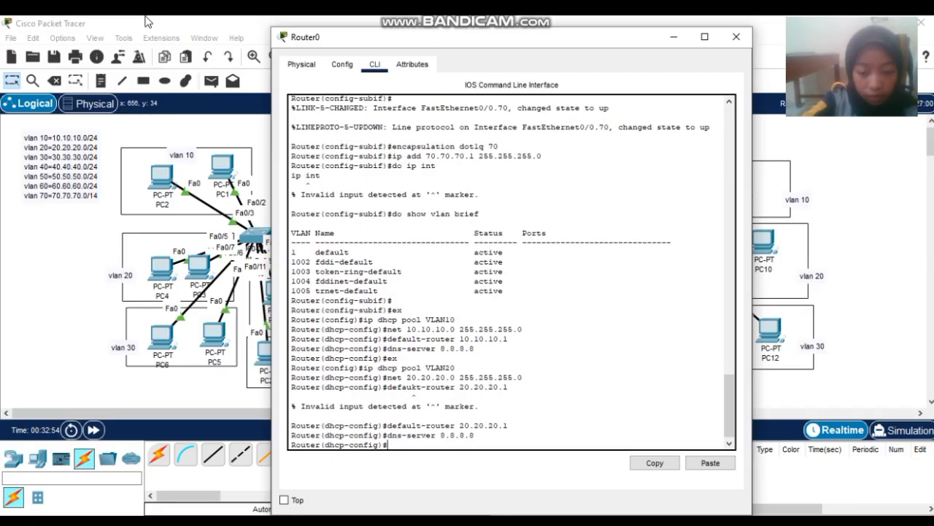
- Create pool VLAN30: network 30.30.30.0/24, default-router 30.30.30.1, dns-server 8.8.8.8
type("ip dh")
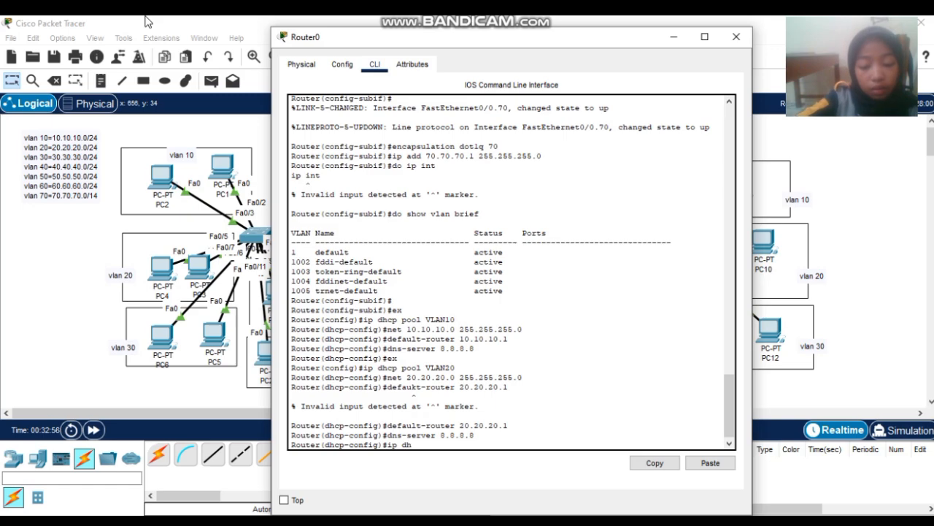
type("cp pool")
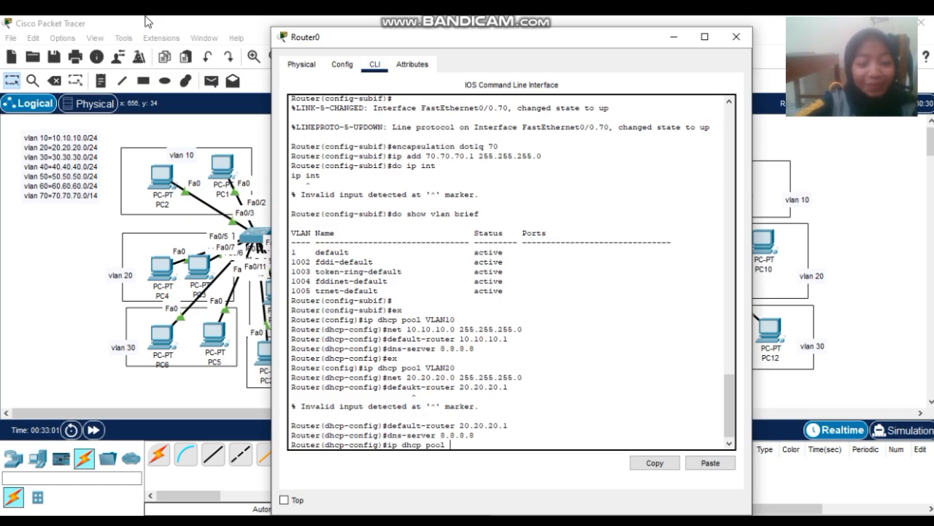
type(" VLAN")
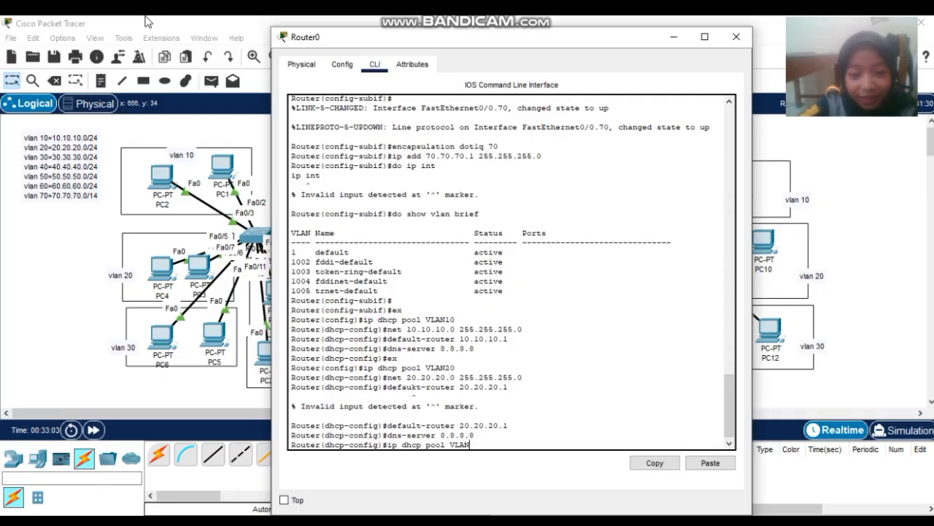
type("30")
key("Return")
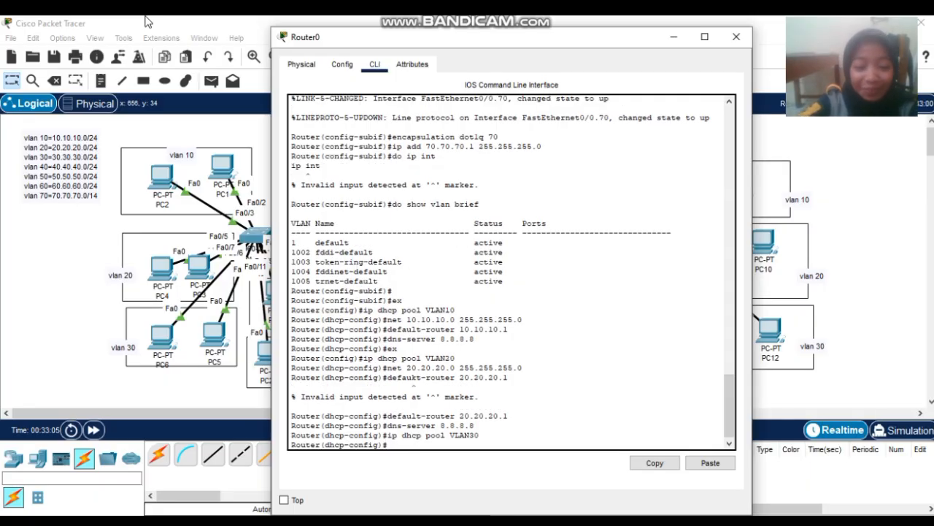
type("net")
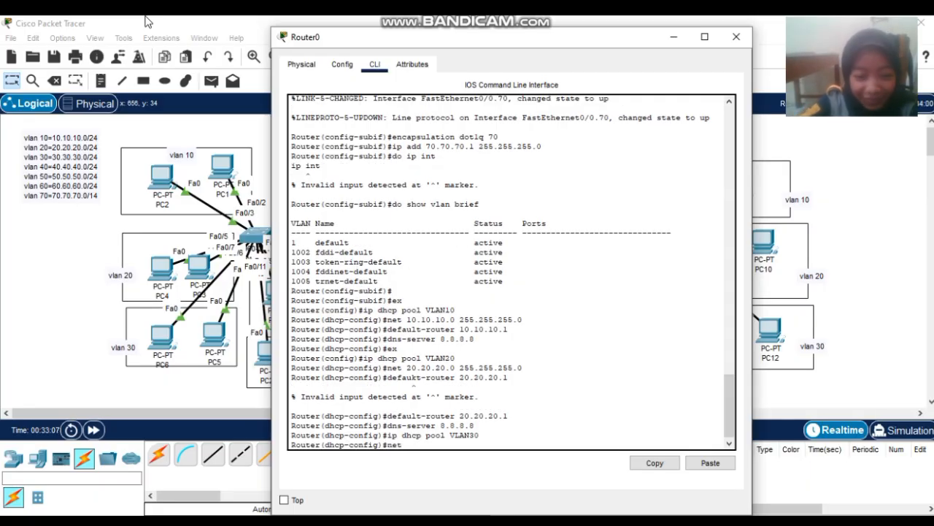
type(" 30.30.")
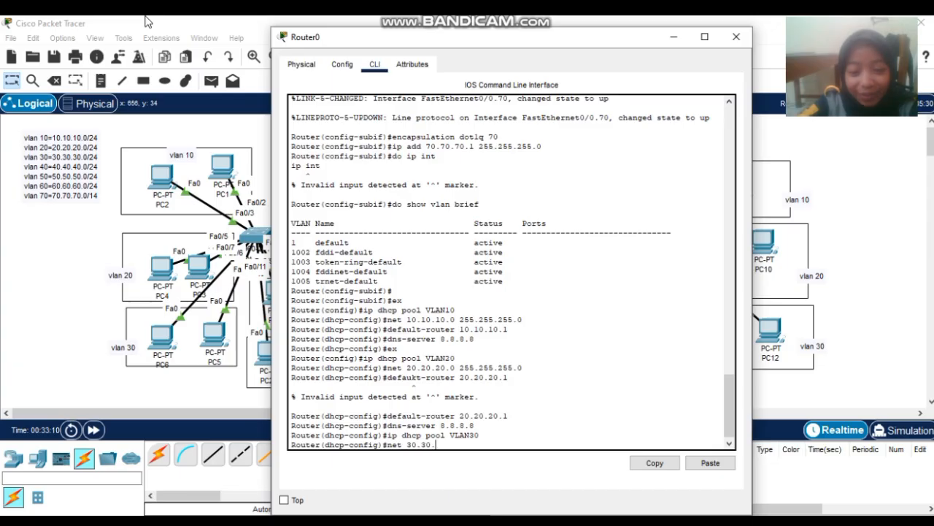
type("30.0 25")
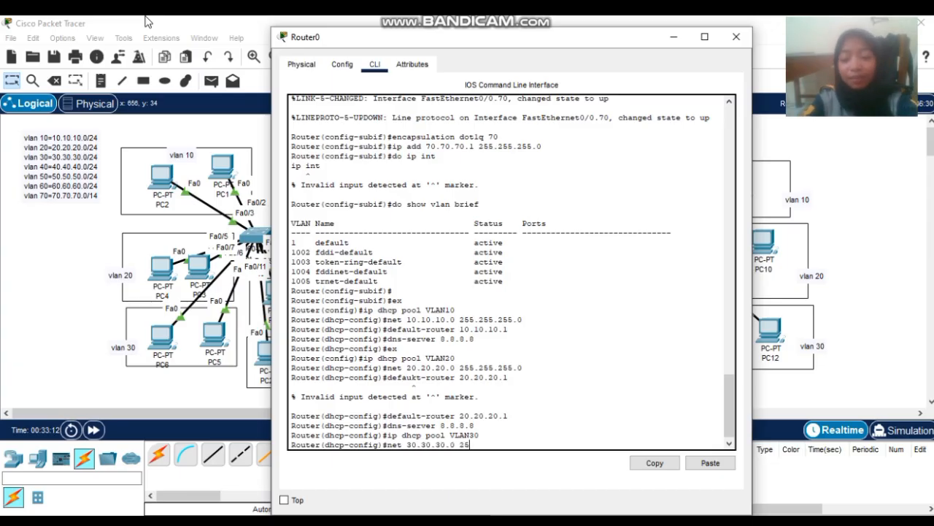
type("5.255.255.0")
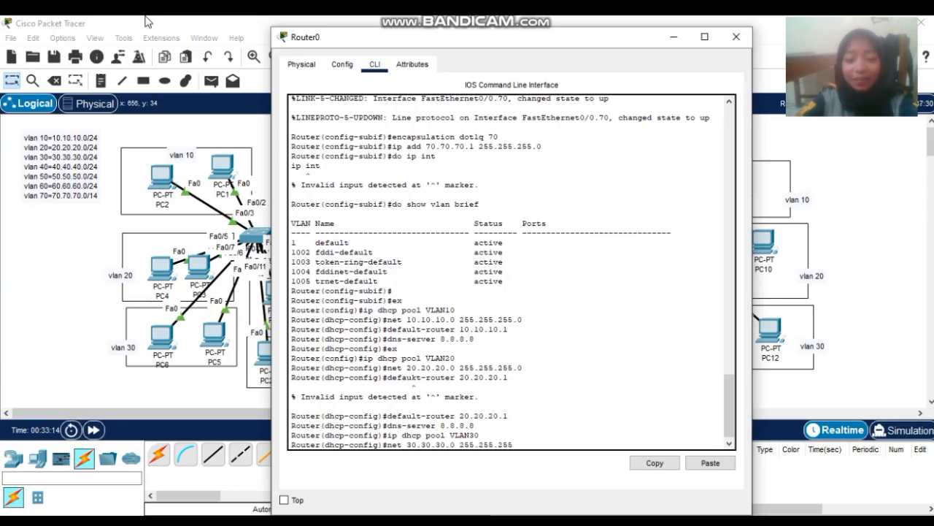
key("Return")
type("default")
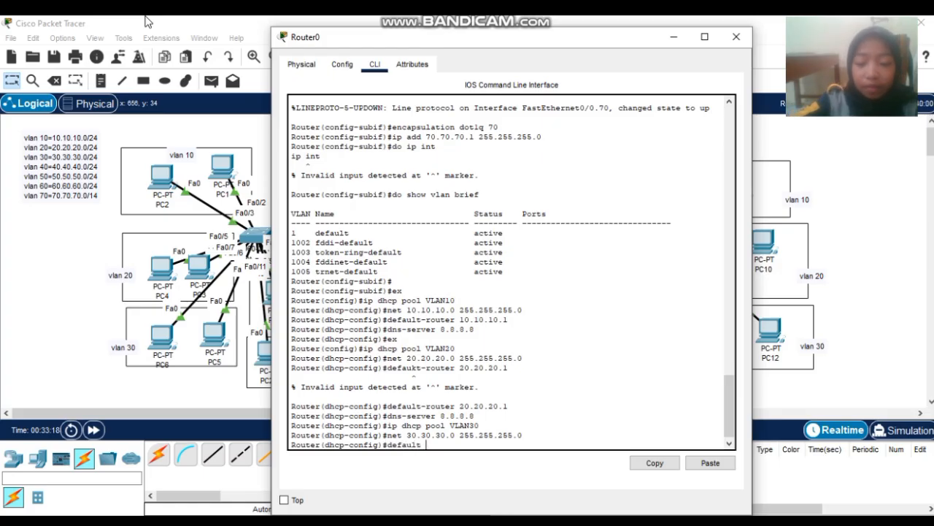
type("-router ")
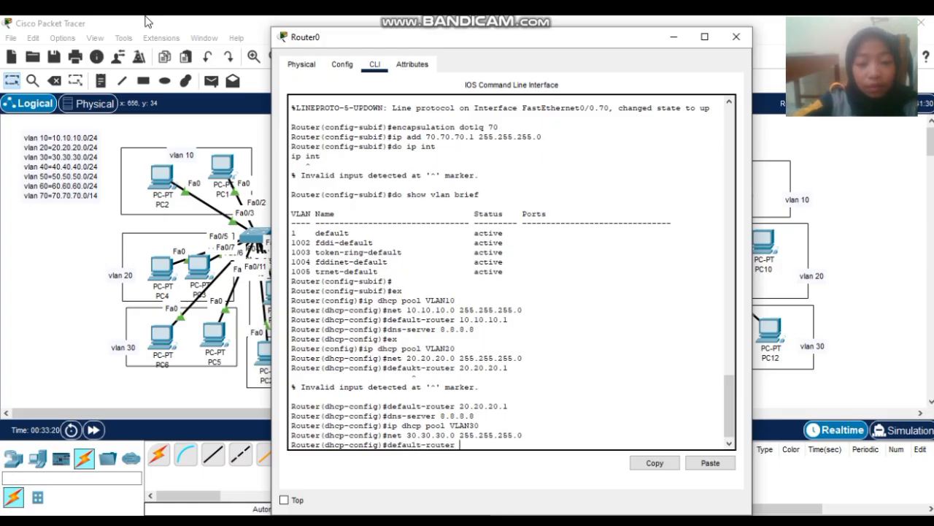
type("30.")
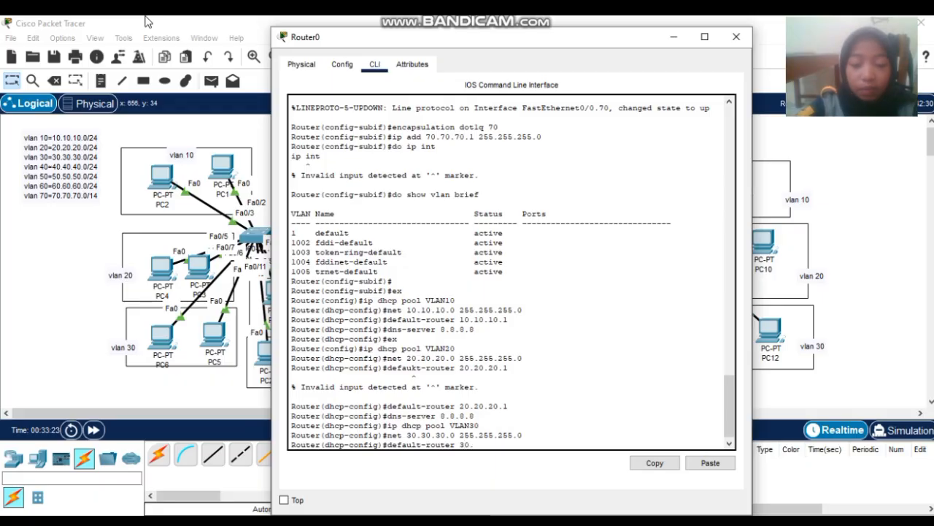
type("30.30.1")
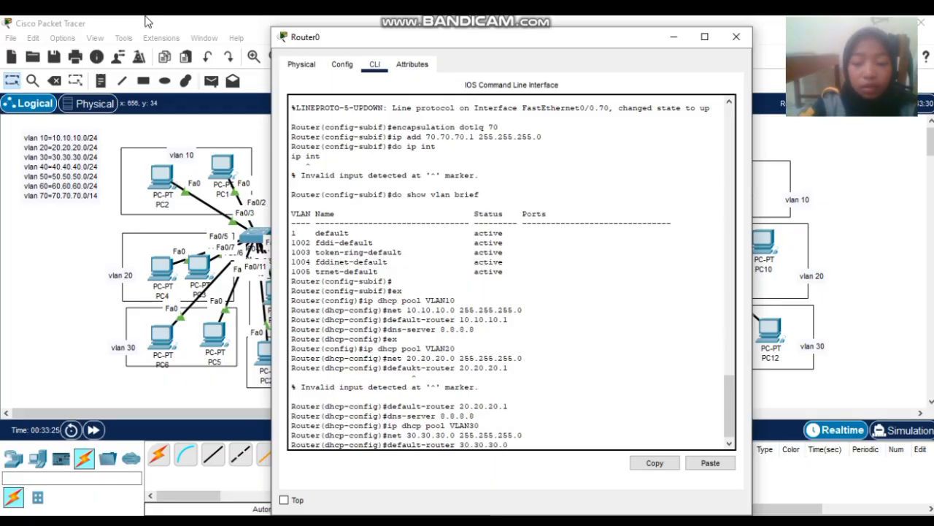
key("Return")
type("d")
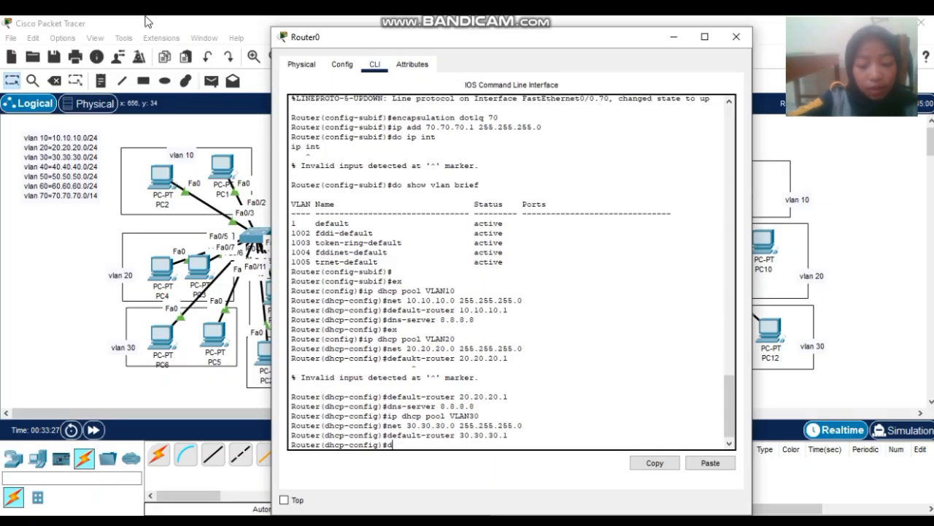
type("ns-serve")
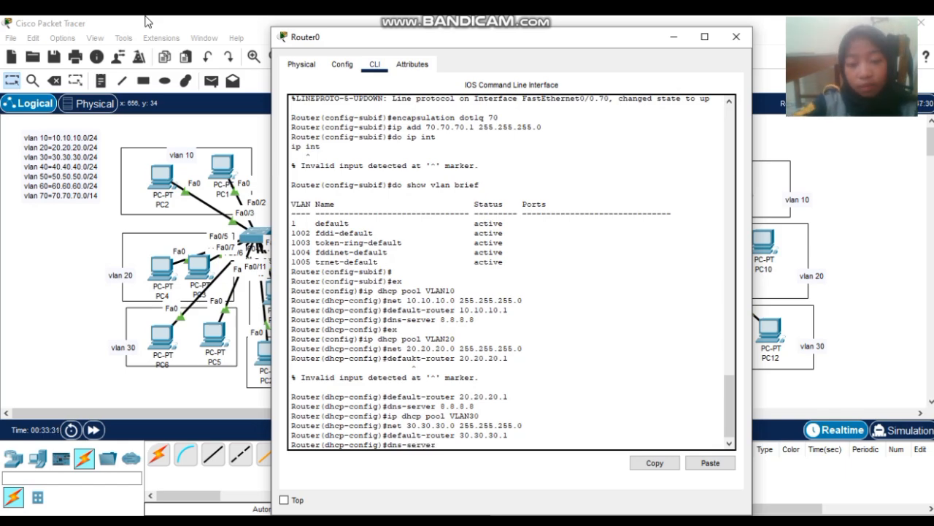
type("r 8.8.8.8.")
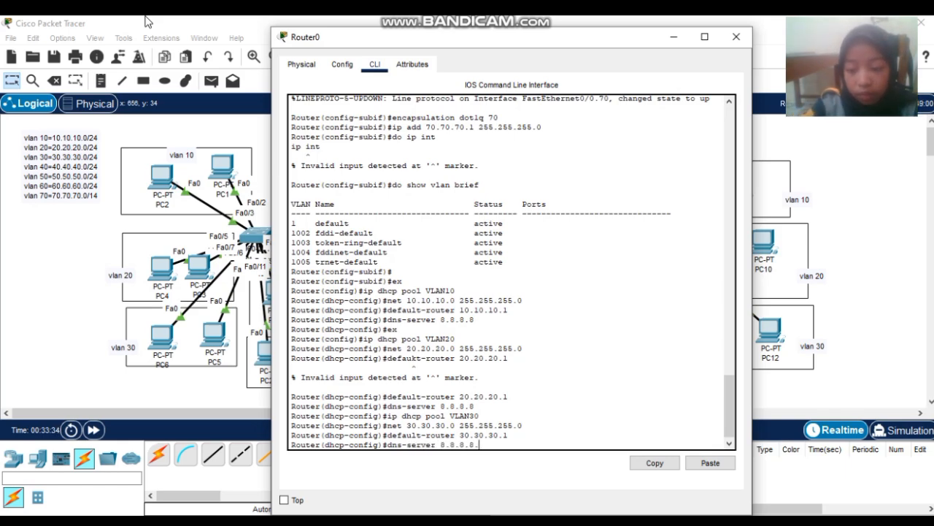
key("BackSpace")
key("Return")
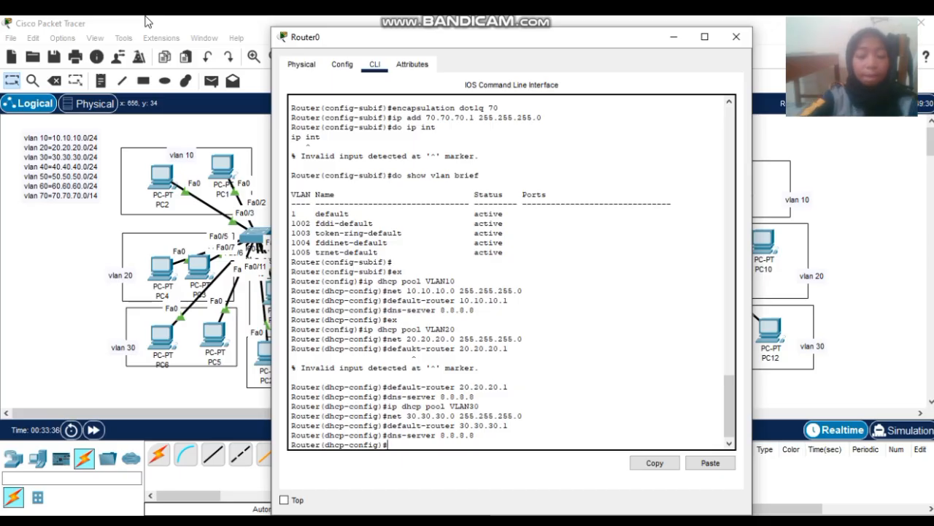
- Create DHCP pool VLAN40 with network 40.40.40.0 255.255.255.0
type("ip dhcp pool")
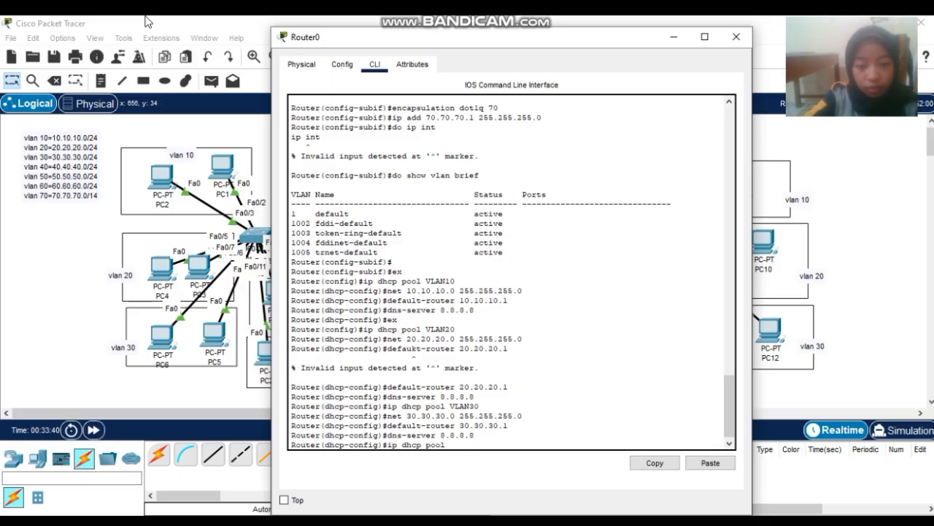
type(" VLAN")
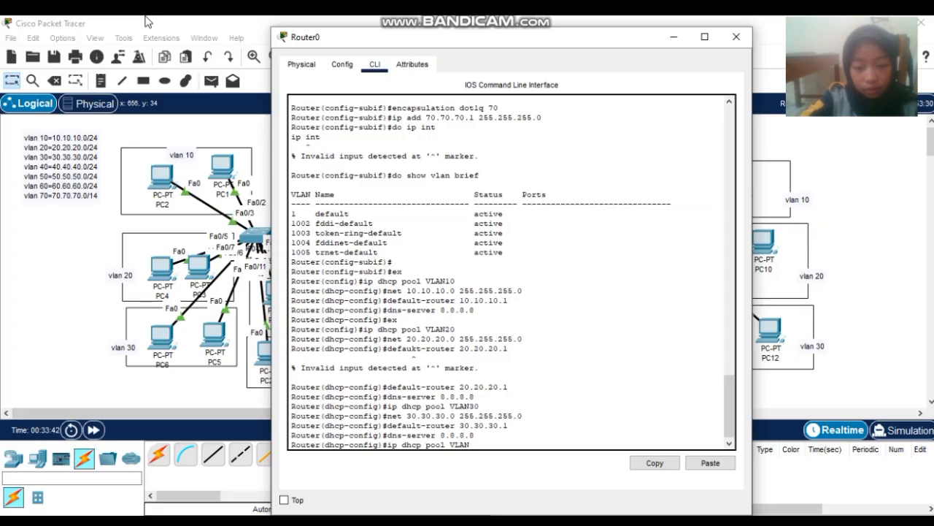
type("40")
key("Return")
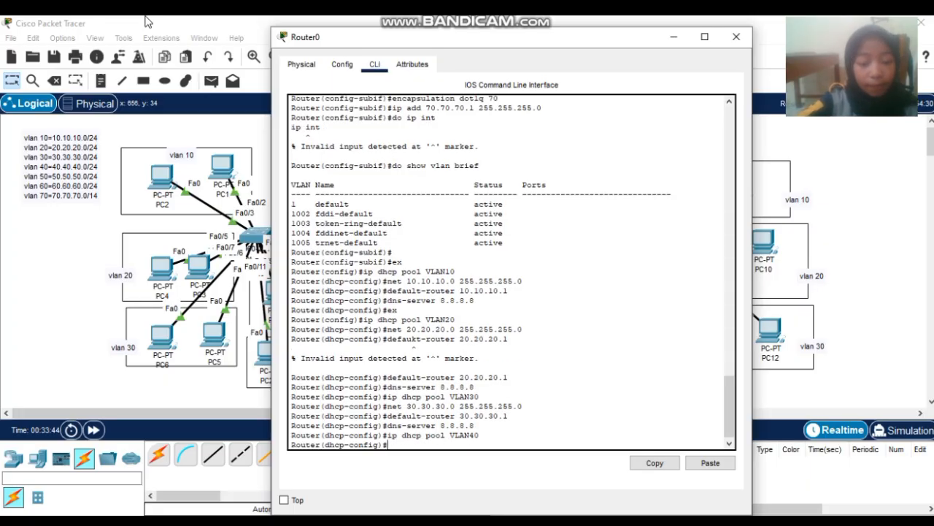
type("Net")
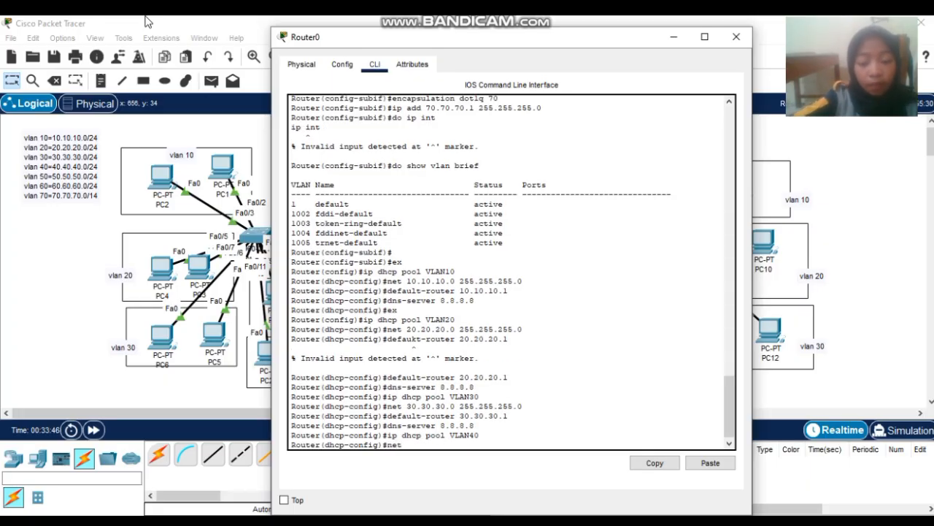
type(" 30.30.30")
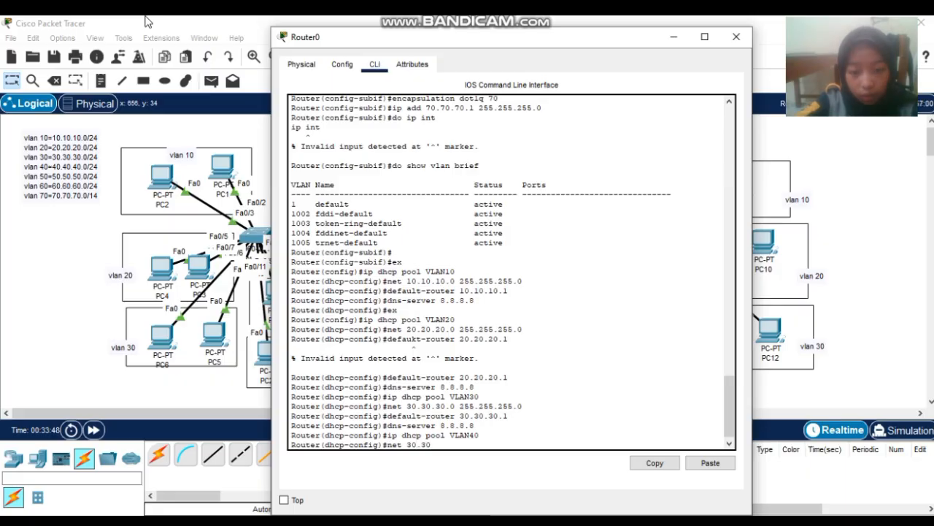
key("BackSpace")
key("BackSpace")
key("BackSpace")
key("BackSpace")
key("BackSpace")
key("BackSpace")
key("BackSpace")
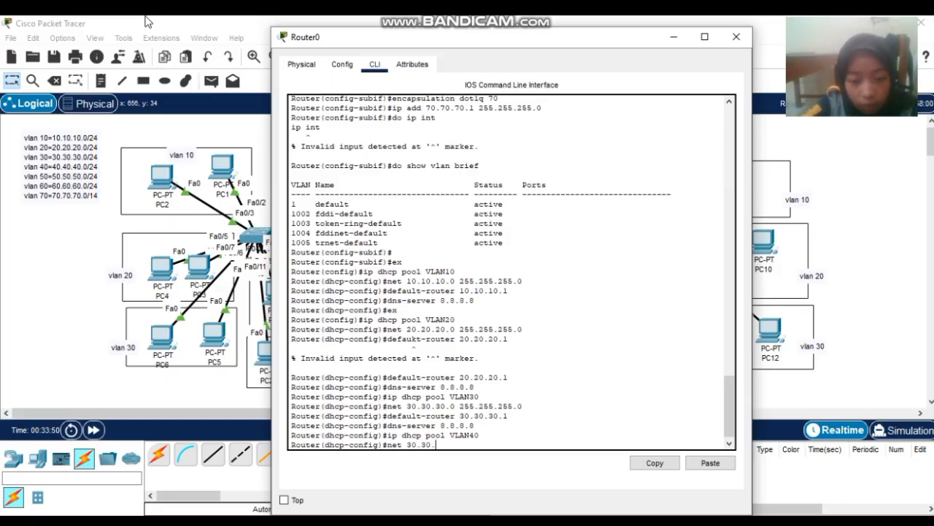
type("40.400")
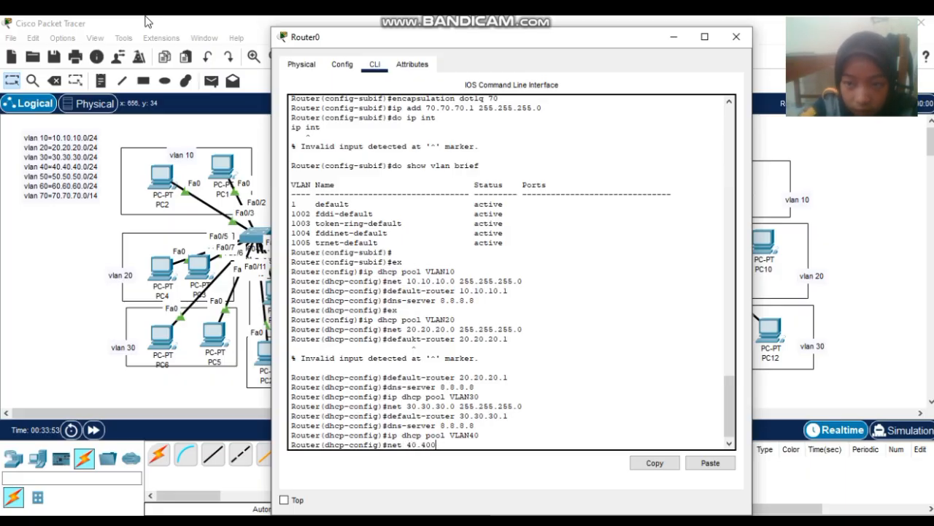
key("BackSpace")
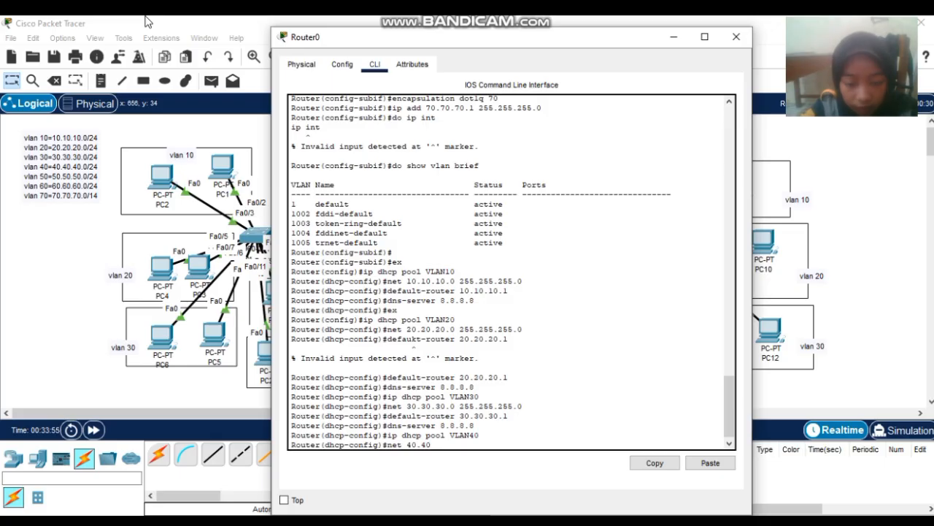
type(".40.0 ")
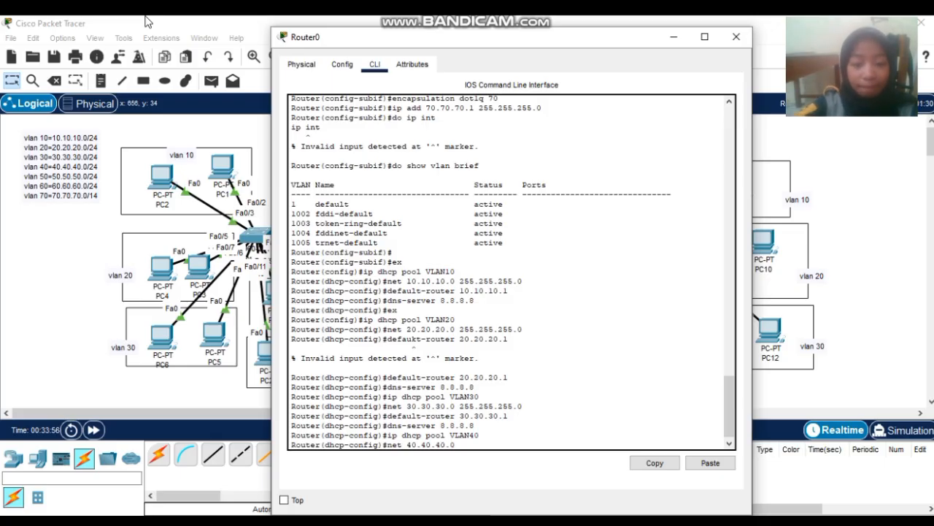
type("255.25")
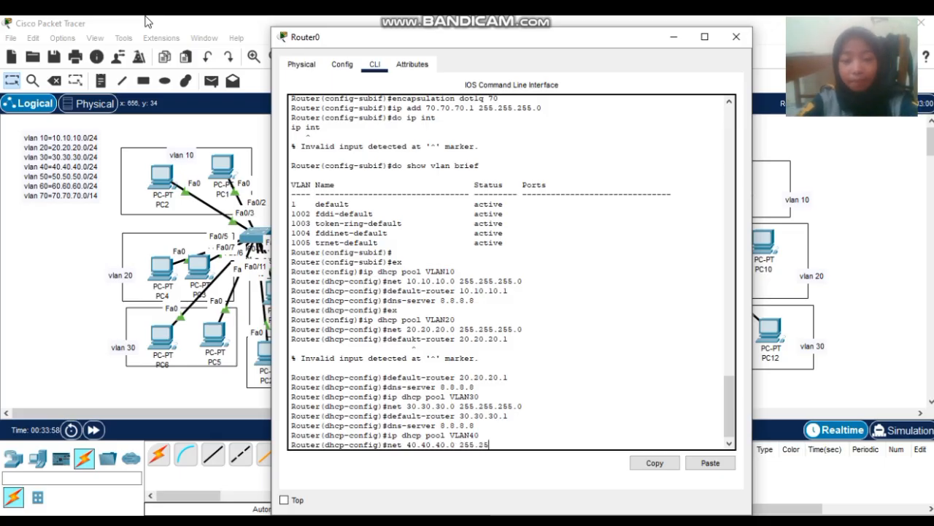
type("5.255.0")
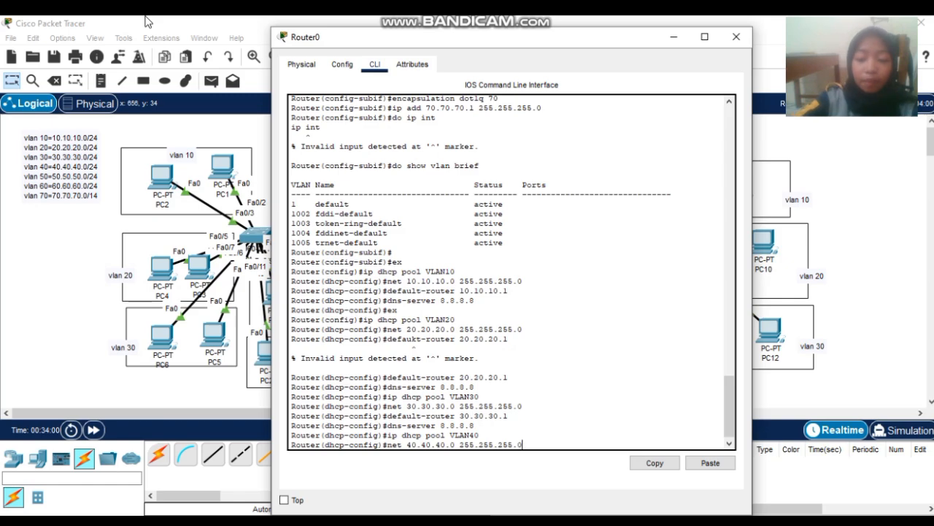
key("Return")
- Set VLAN40's default-router 40.40.40.1 and dns-server 8.8.8.8, then begin the VLAN50 pool command
type("de")
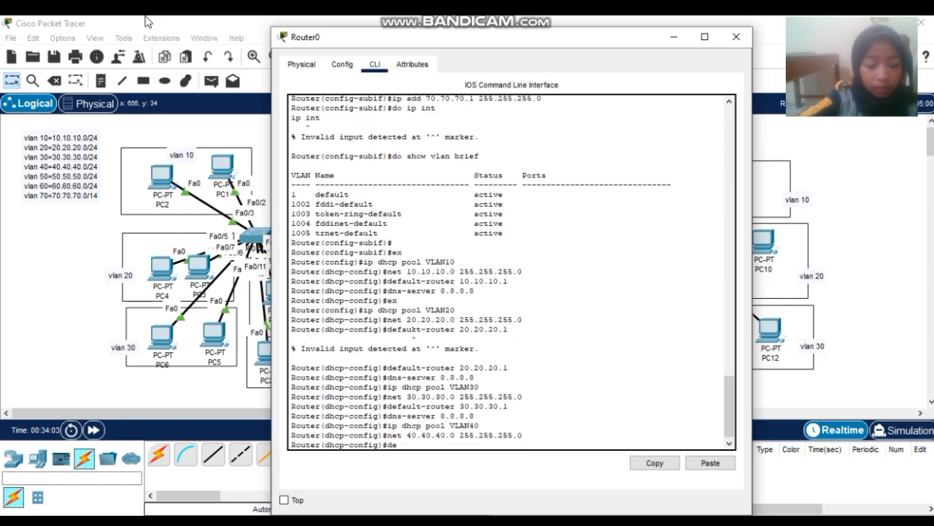
type("fault")
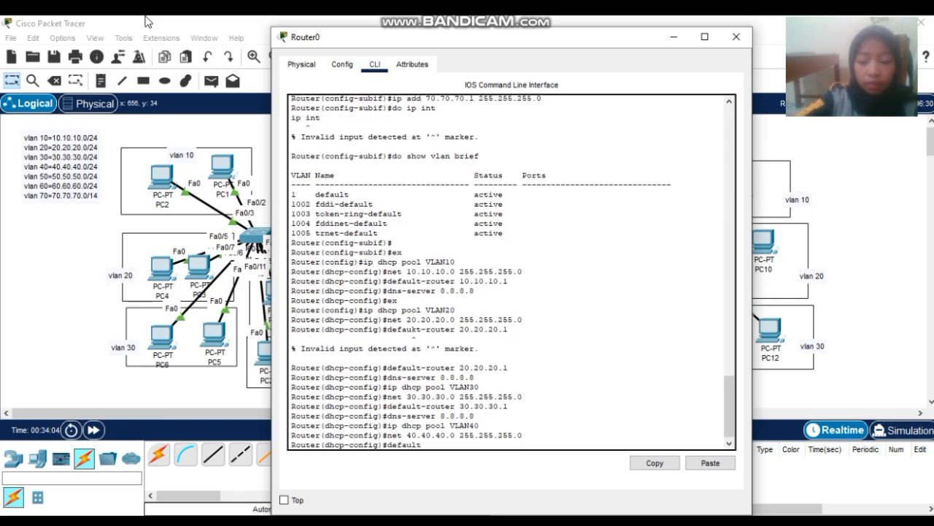
type("-router")
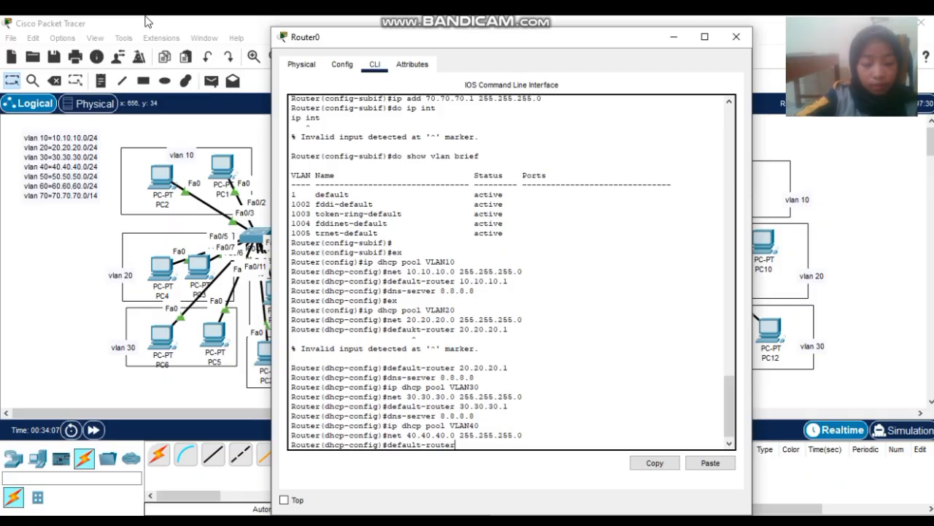
type(" 40.40")
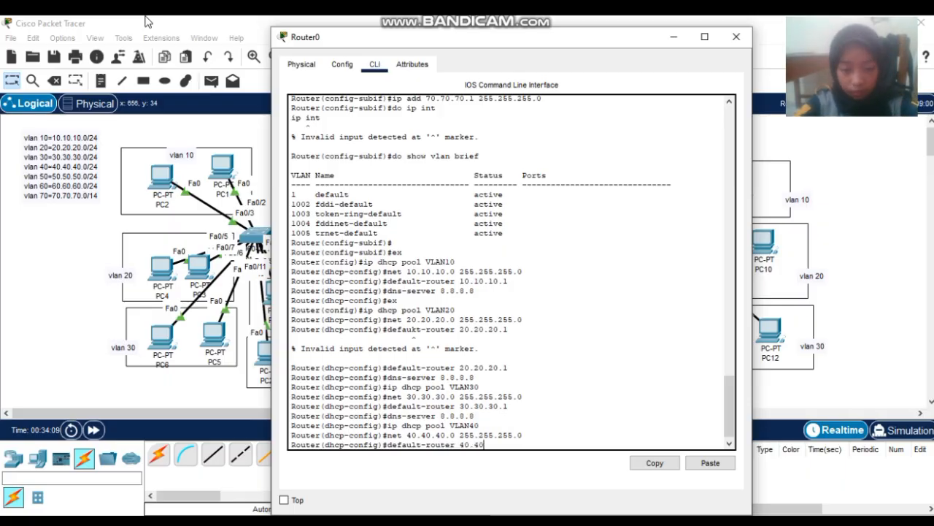
type(".40.1")
key("Return")
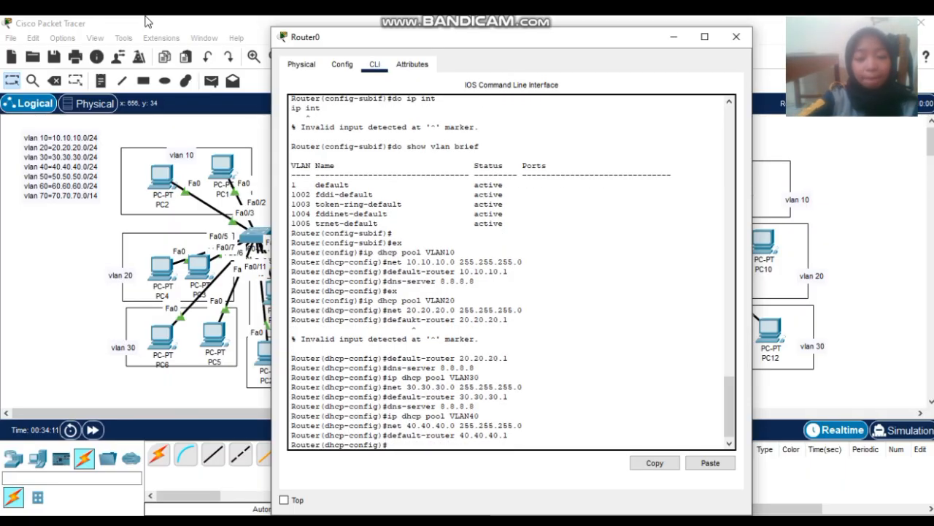
type("dns-")
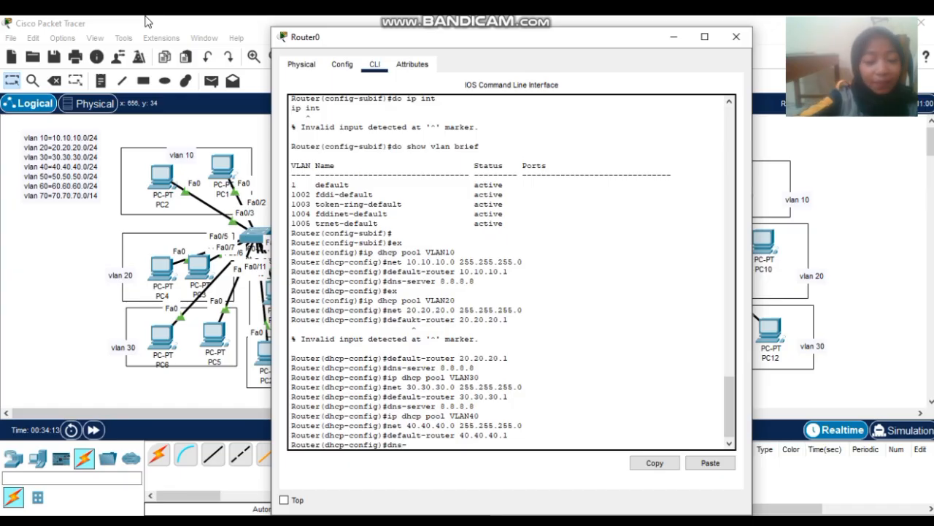
type("server 8.8.8.8")
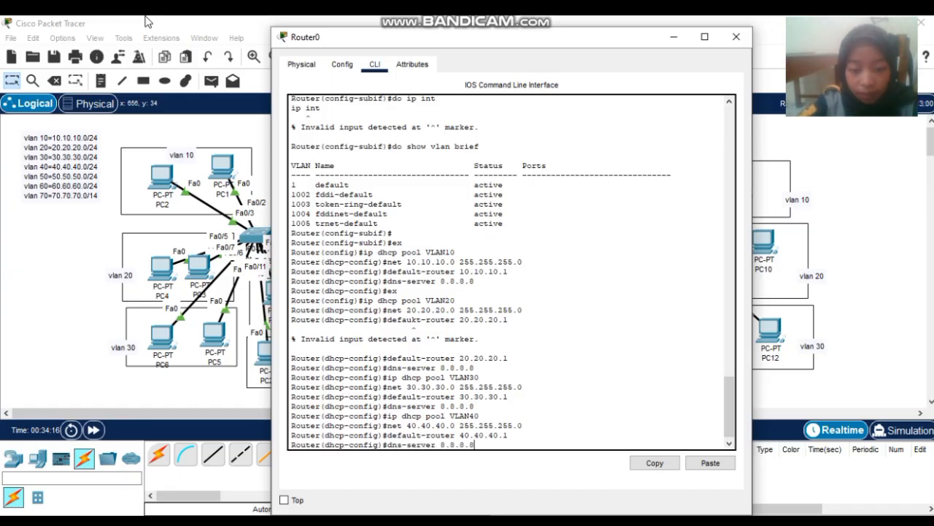
key("Return")
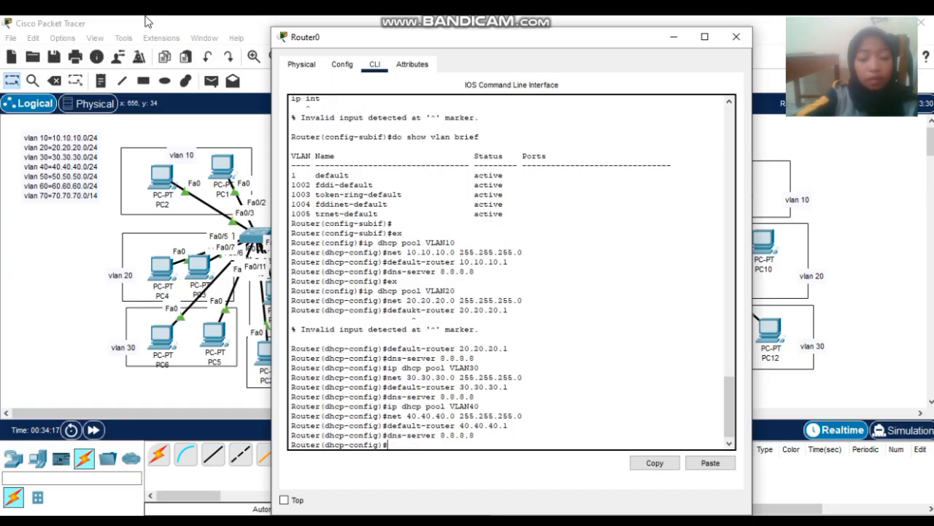
type("ip dhcp")
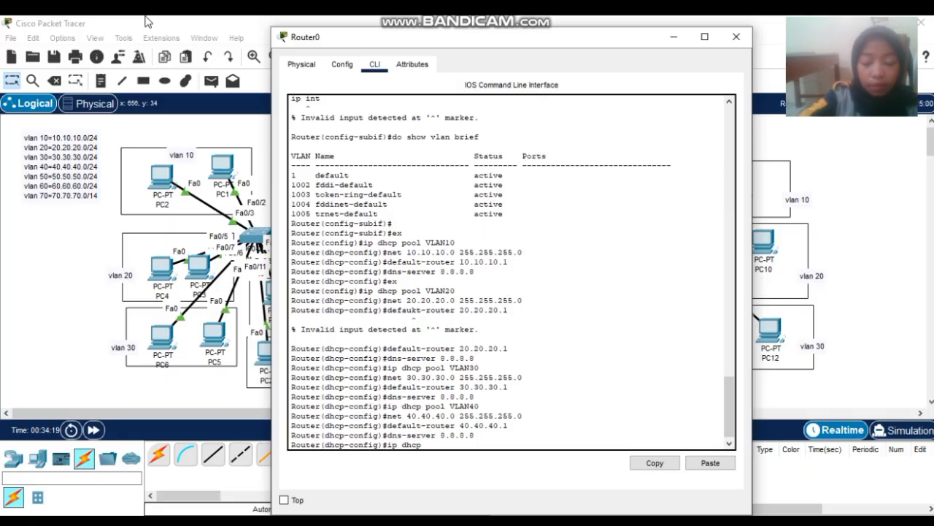
type(" pool")
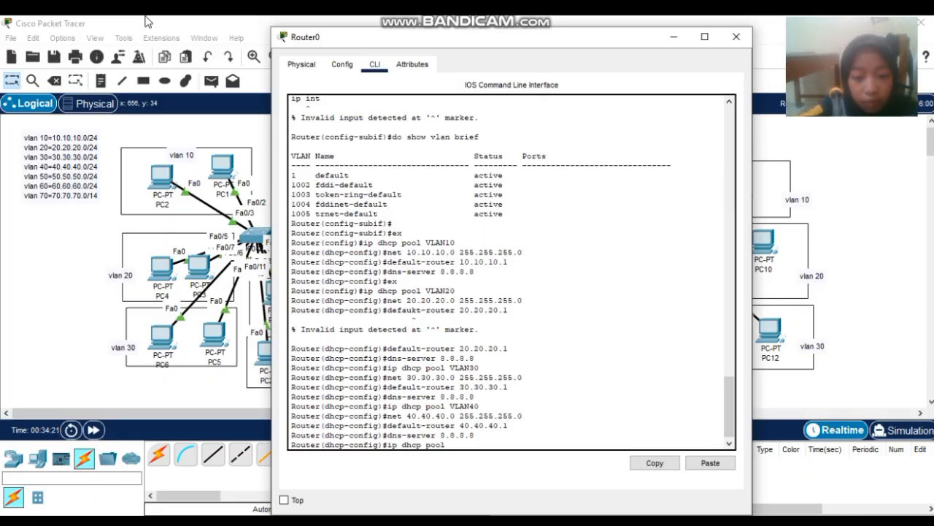
type(" VLAN ")
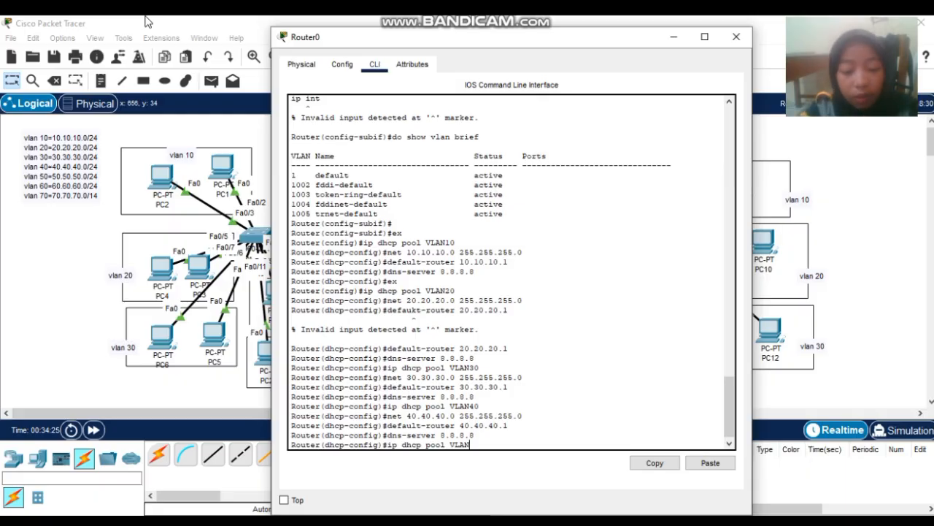
type("50")
- Create pool VLAN50 with network 50.50.50.0 255.255.255.0
key("Return")
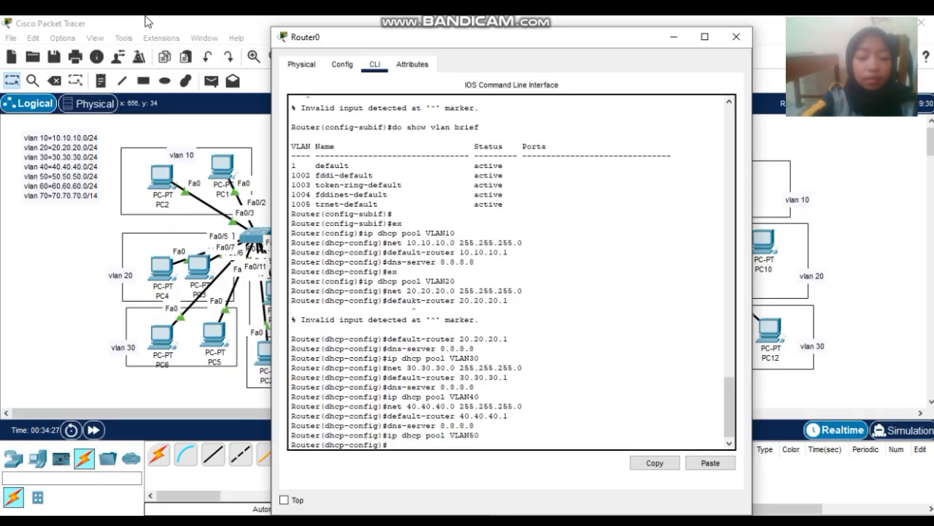
type("net 5")
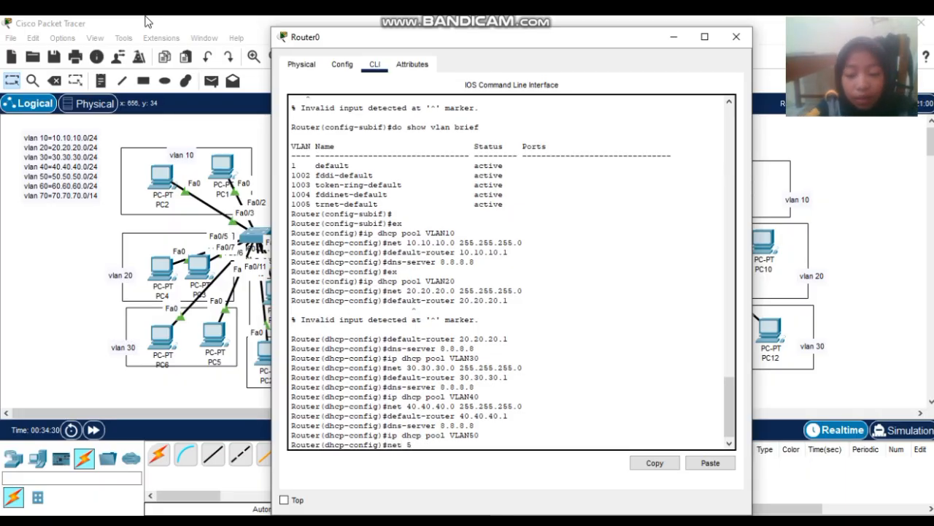
type("0.50.")
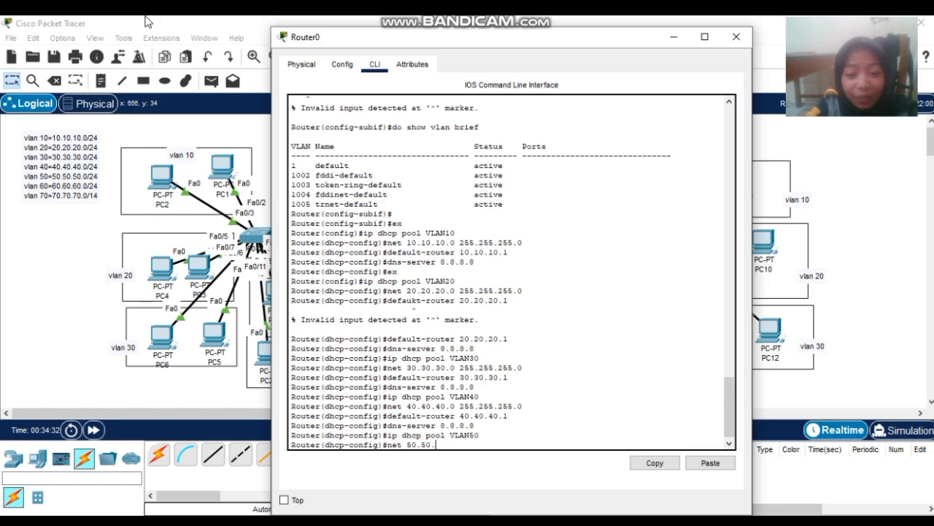
type("50.0 ")
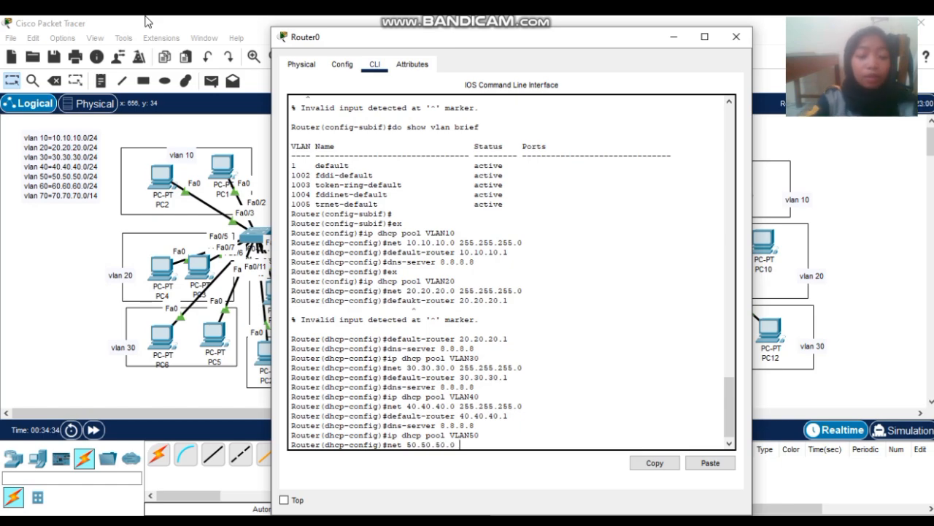
type("2255.2")
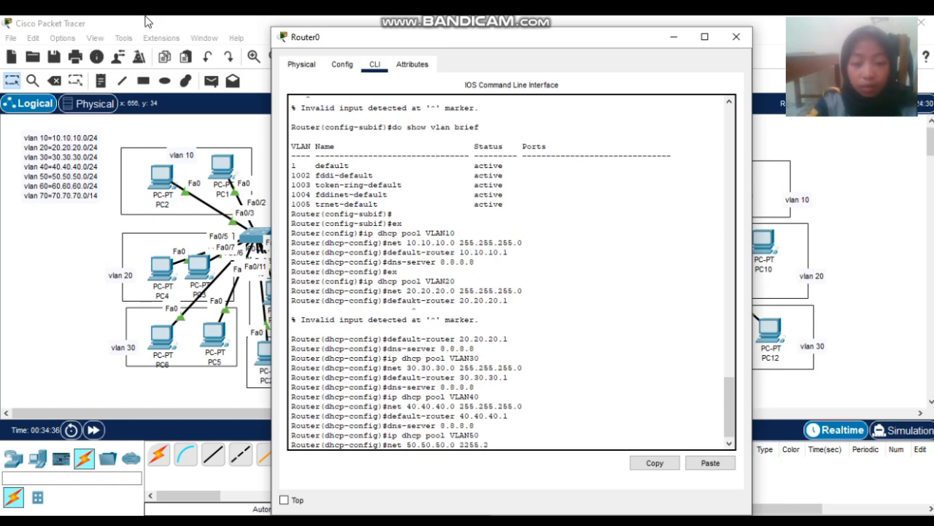
key("BackSpace")
key("BackSpace")
key("BackSpace")
key("BackSpace")
key("BackSpace")
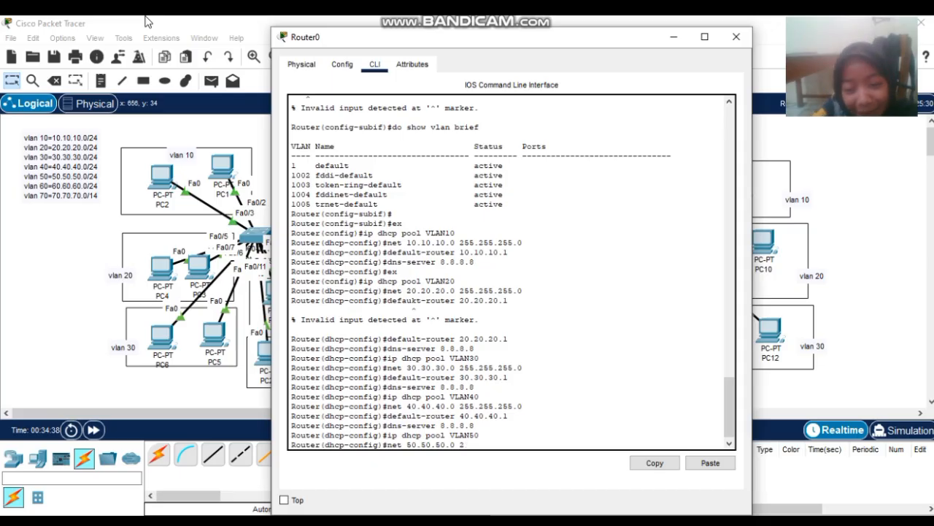
type("55.255")
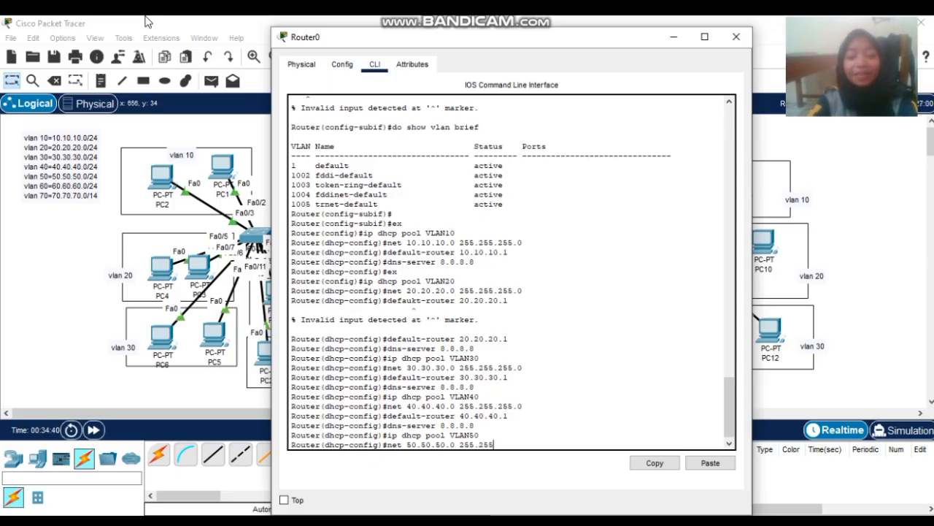
type(".255")
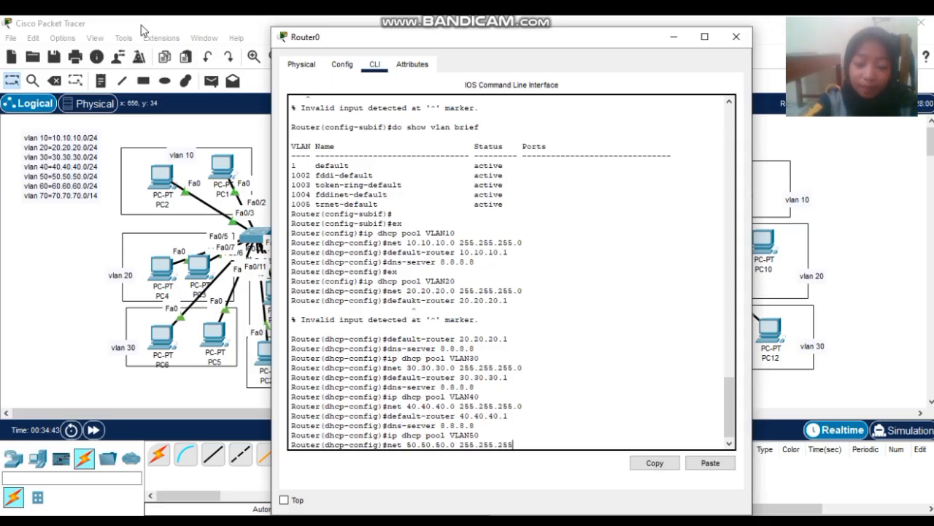
type(".0")
key("Return")
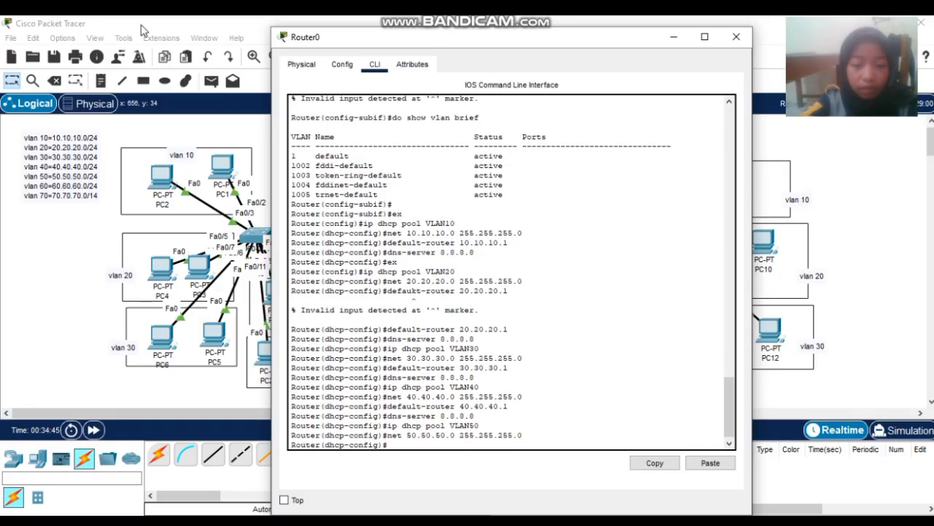
- Set VLAN50's default-router 50.50.50.1 and dns-server 8.8.8.8
type("net")
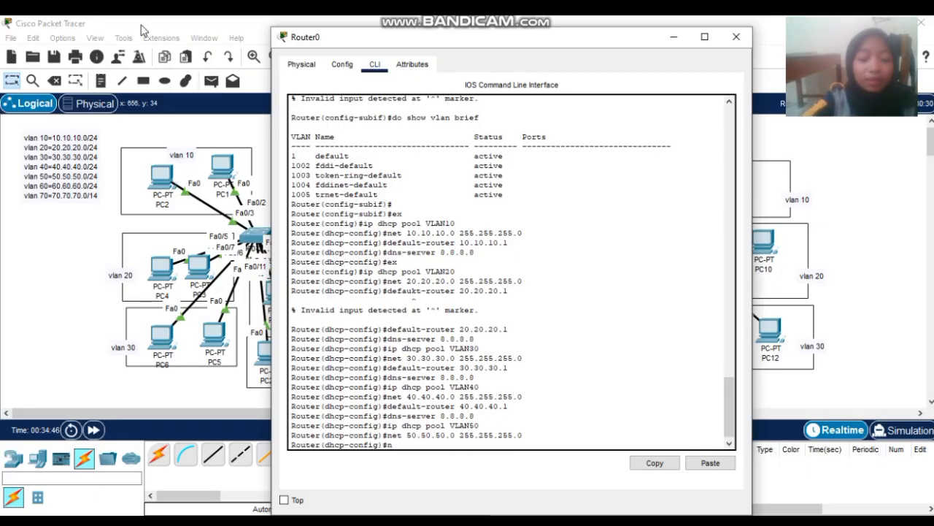
key("BackSpace")
key("BackSpace")
key("BackSpace")
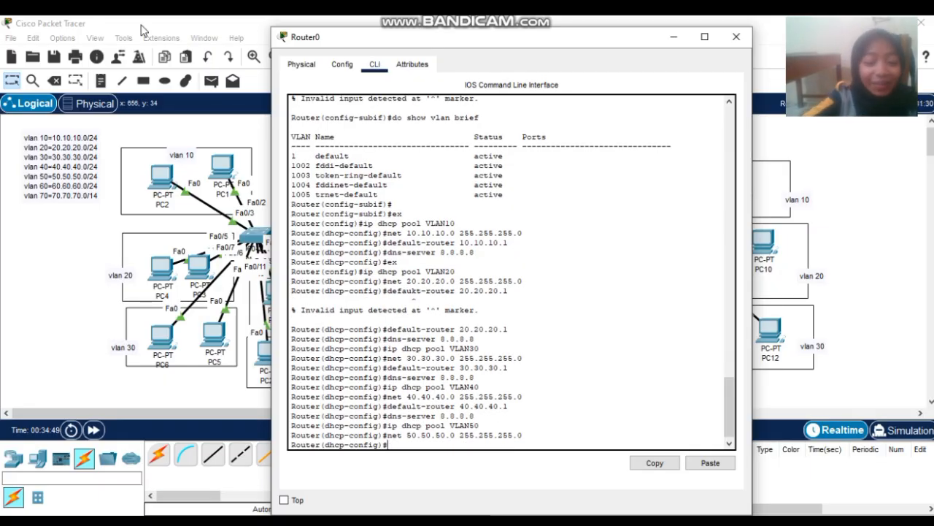
type("default-")
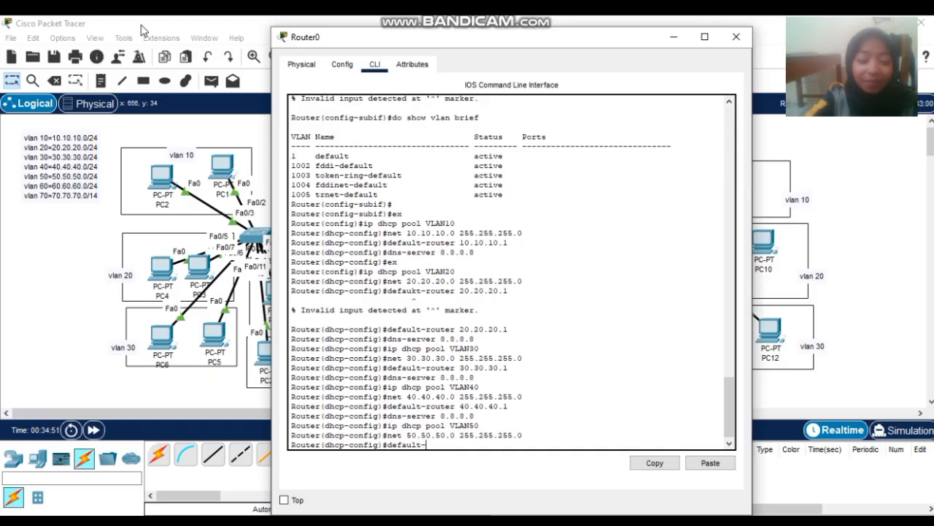
type("router ")
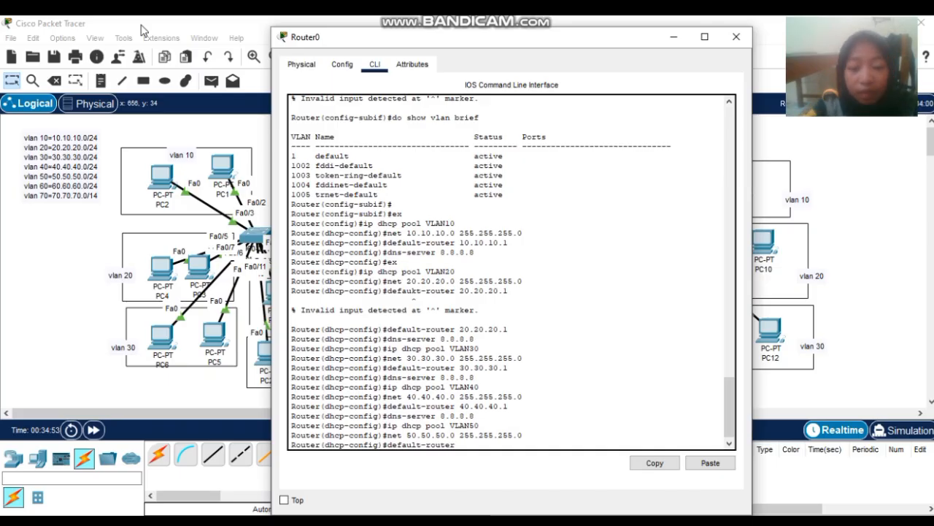
type("50.50")
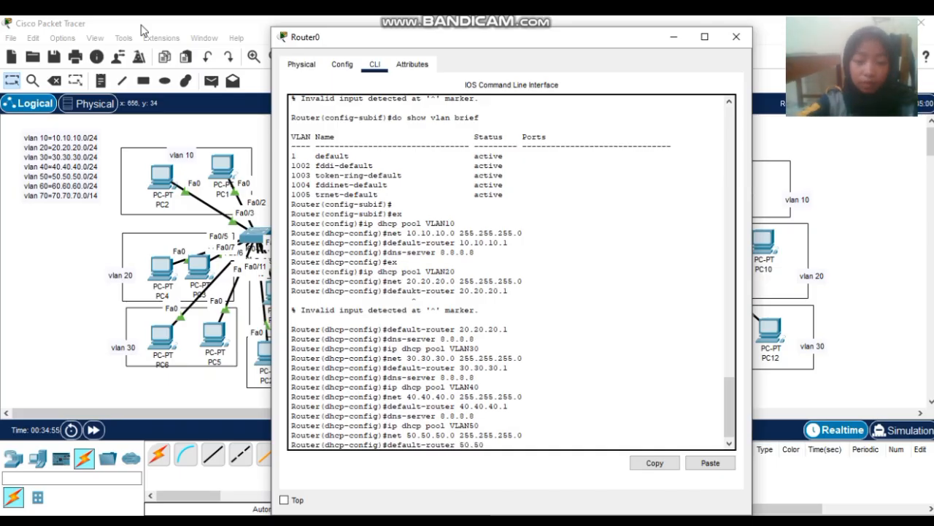
type(".50.1")
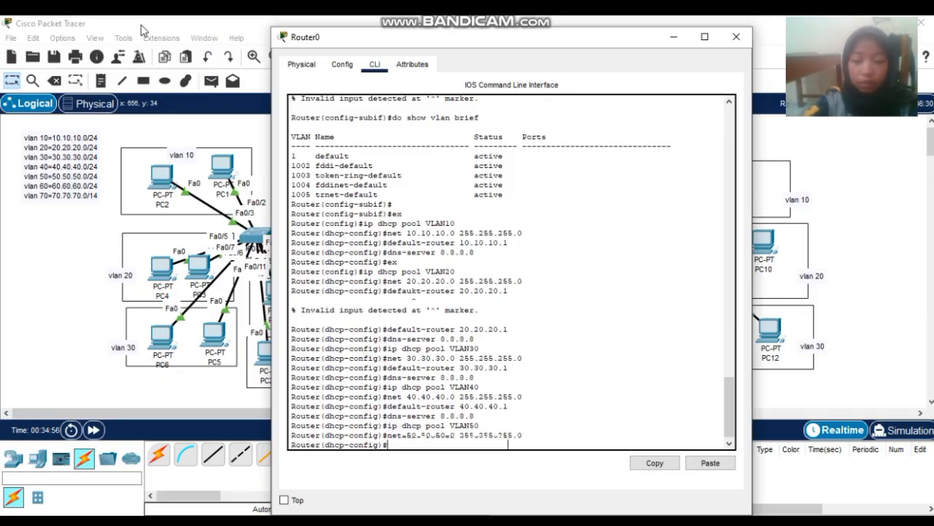
key("Return")
type("dns-")
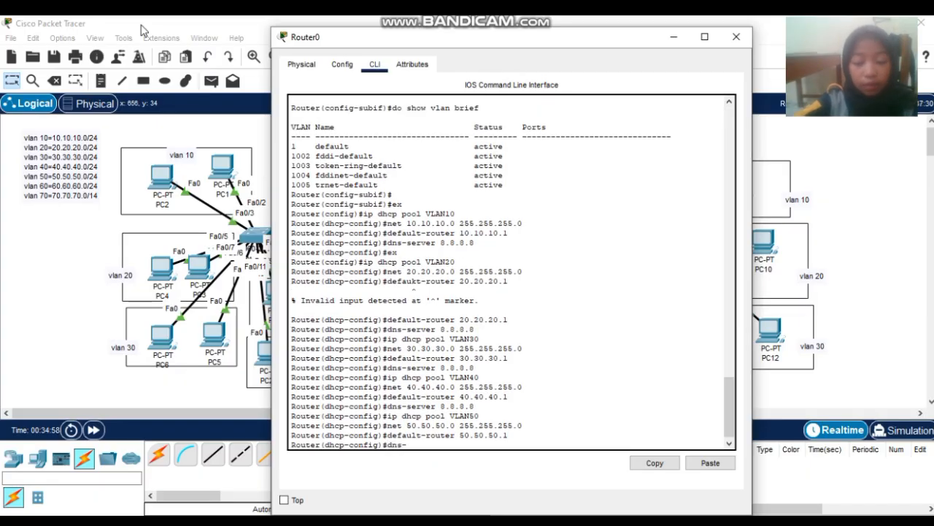
type("server")
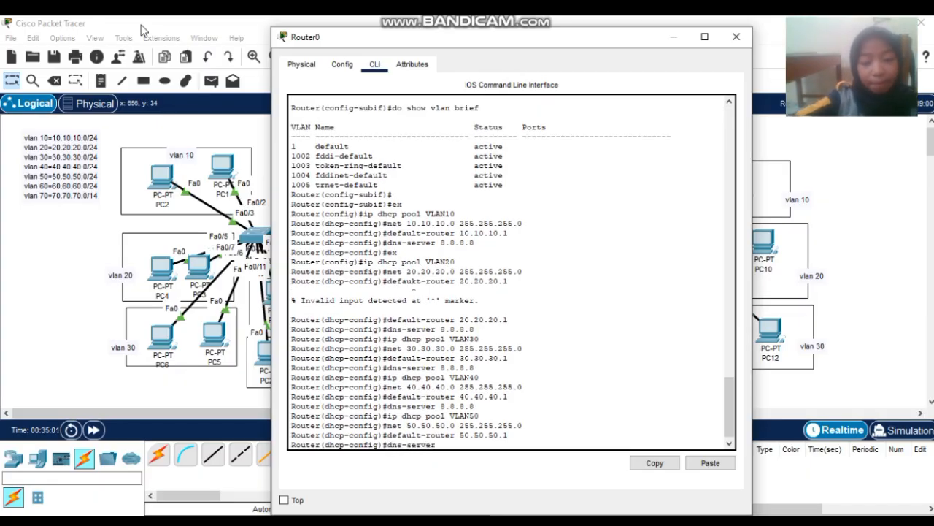
type(" 8.8.8.8")
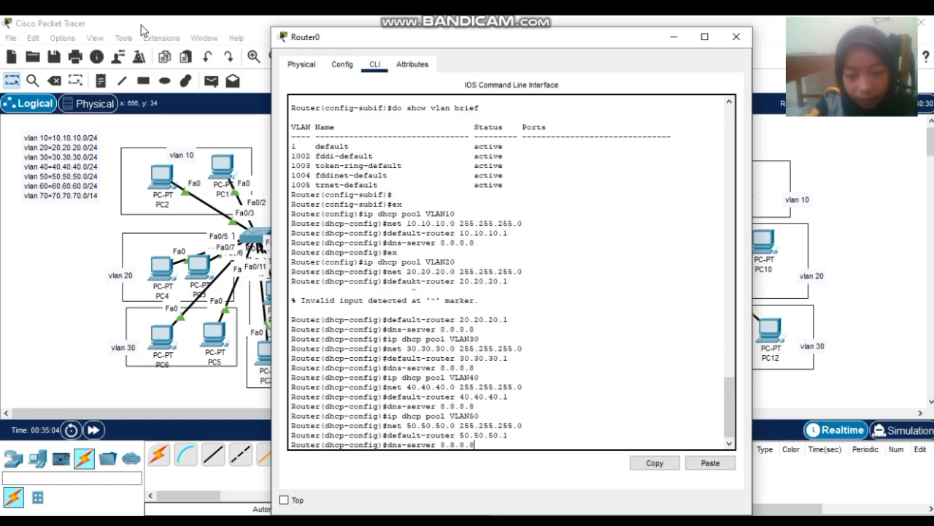
key("Return")
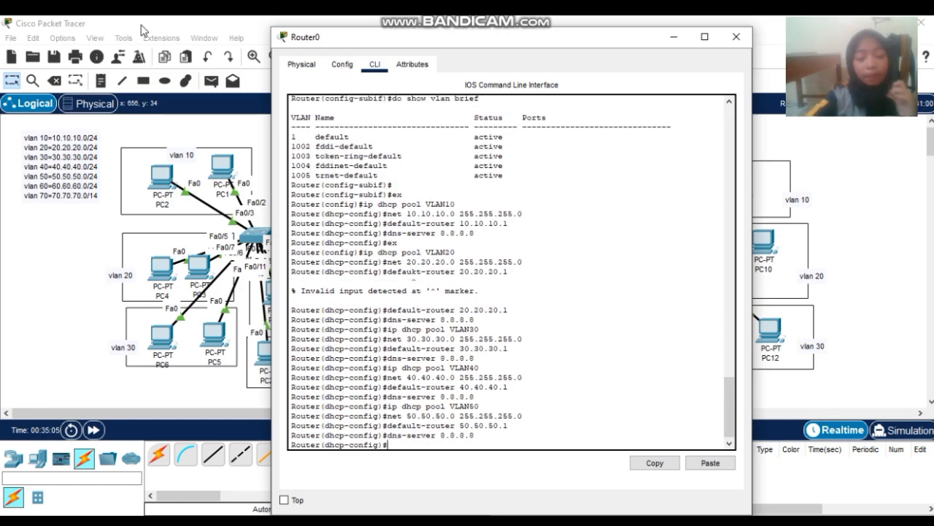
type("ip int")
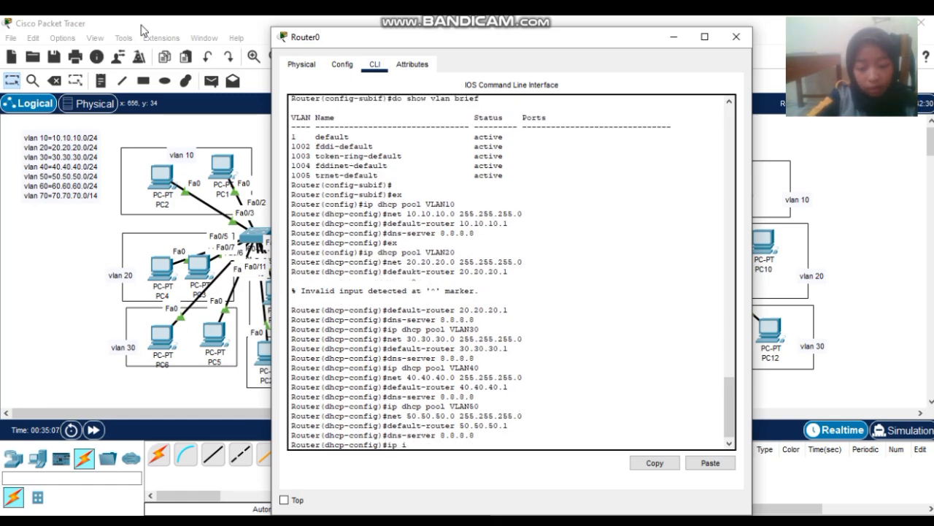
key("BackSpace")
key("BackSpace")
key("BackSpace")
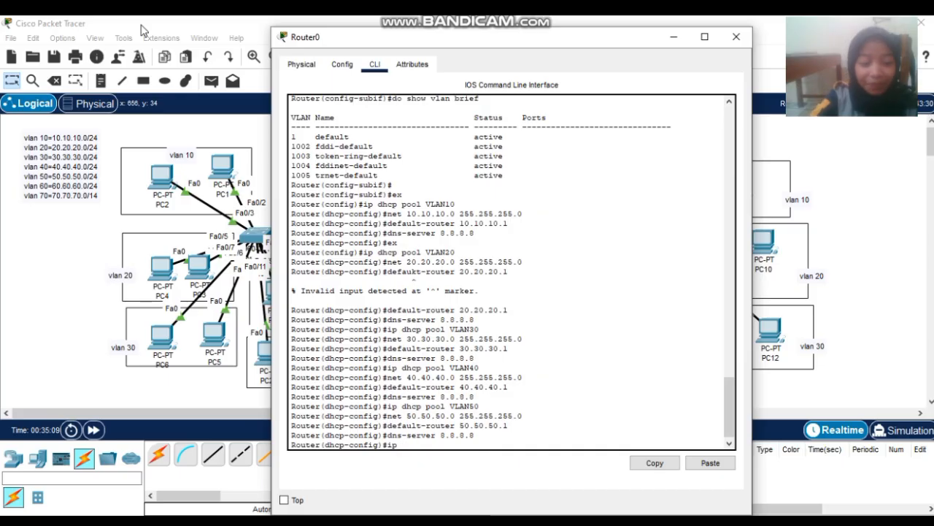
- Create pool VLAN60: network 60.60.60.0/24, default-router 60.60.60.1, dns-server 8.8.8.8
type("dhc")
type("p pool ")
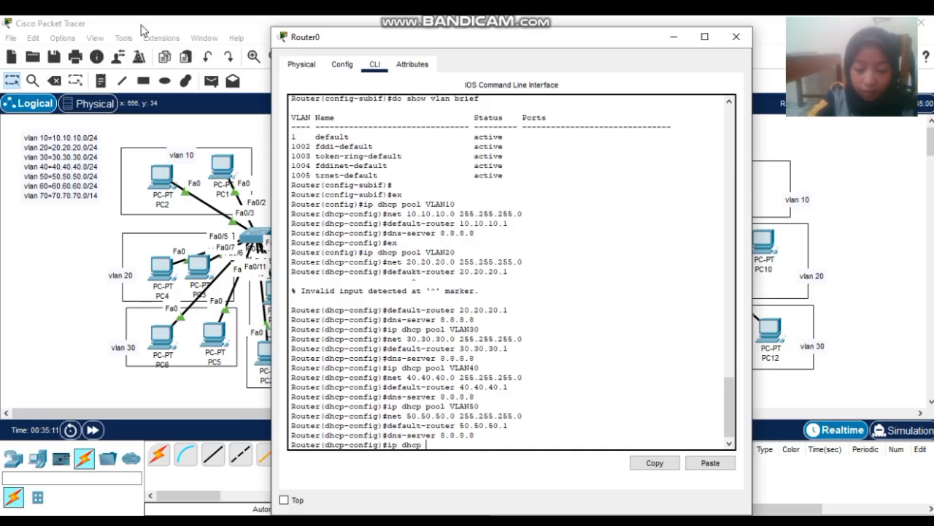
type("VLAN")
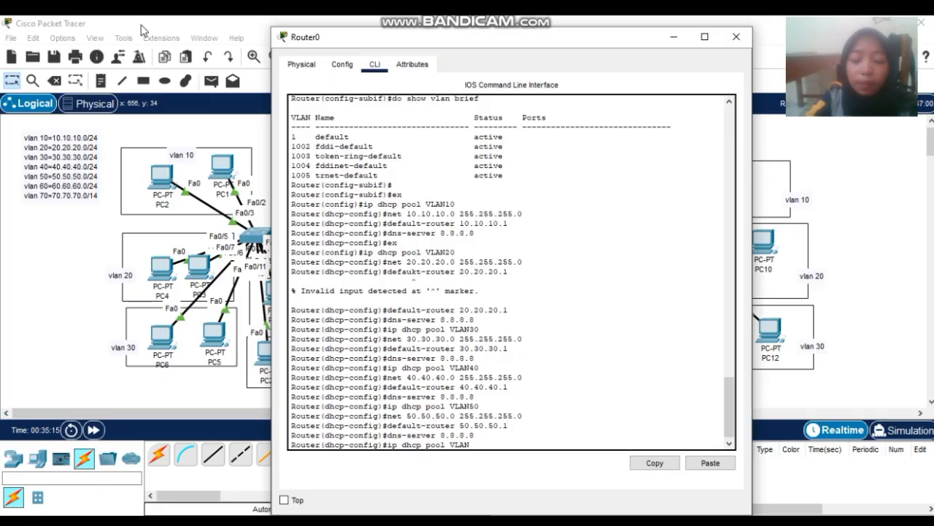
type("60")
key("Return")
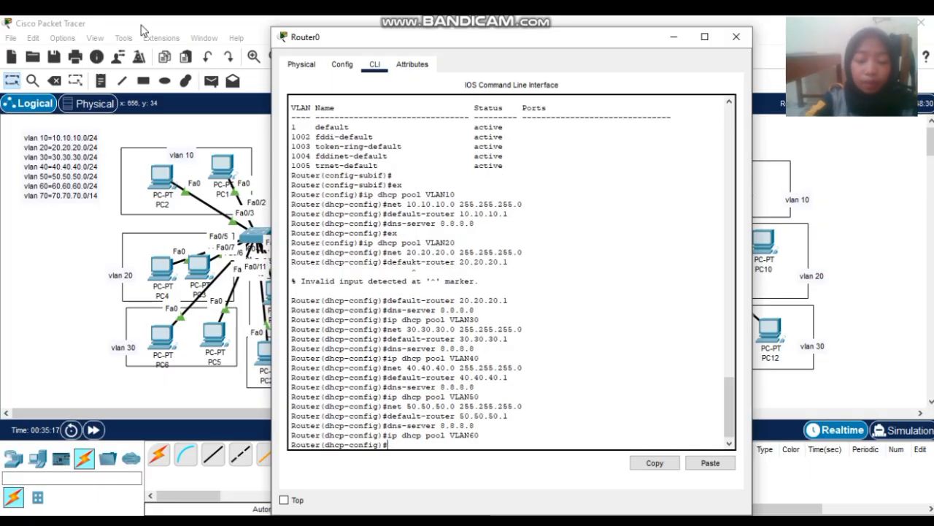
type("net 6")
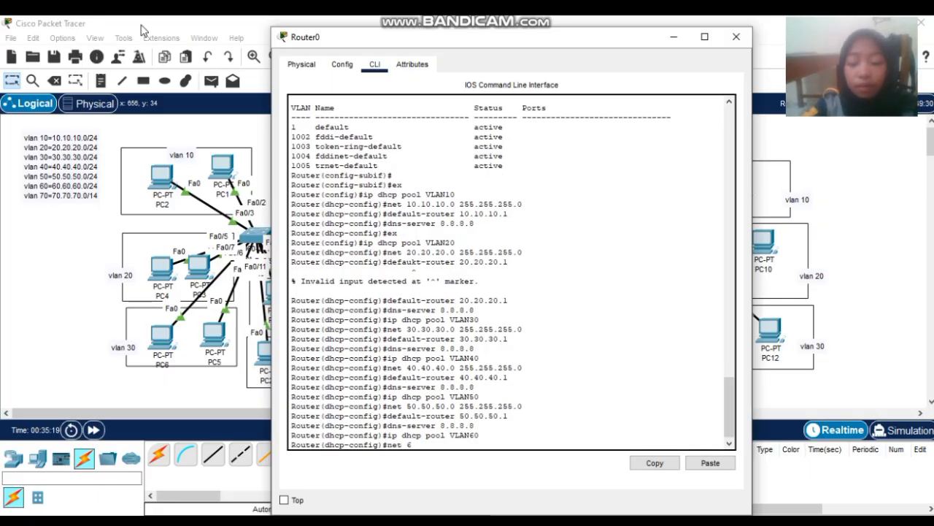
type("0.60.60.60")
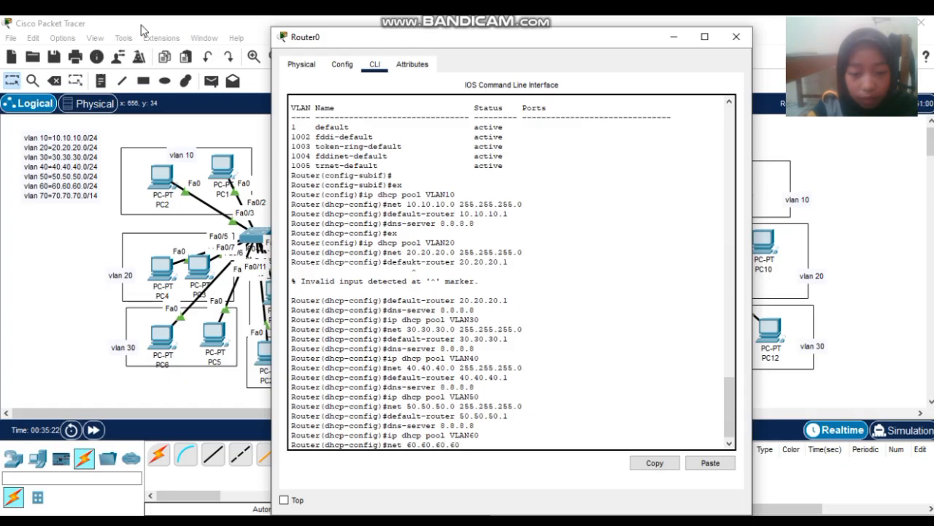
key("BackSpace")
key("BackSpace")
type("0 ")
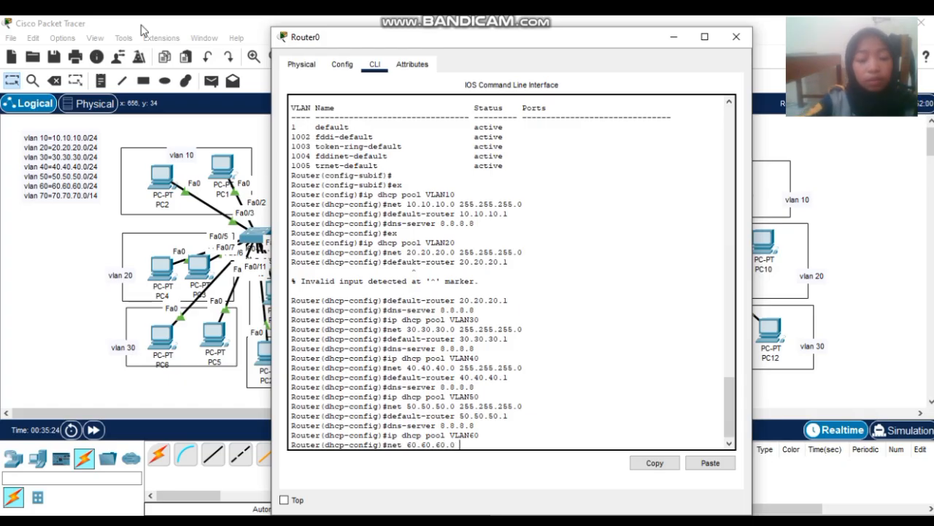
type("255.2")
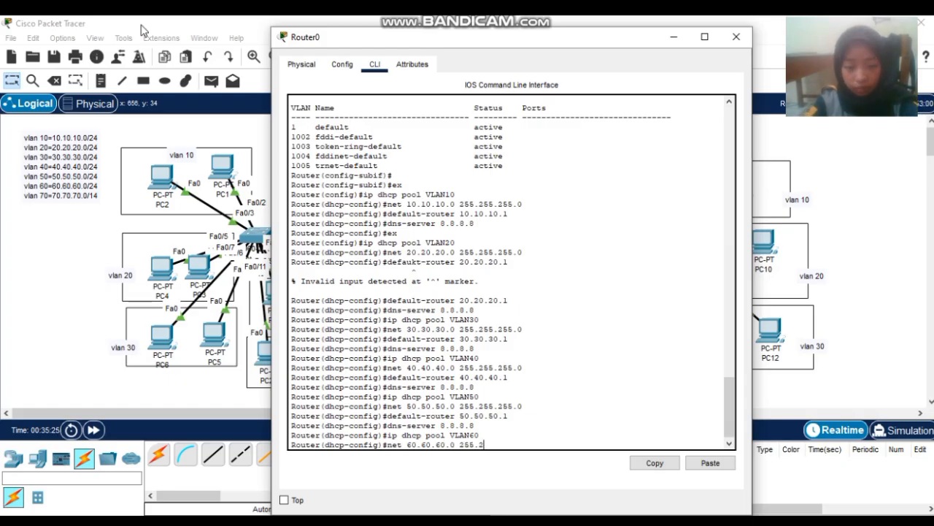
type("55.255.0")
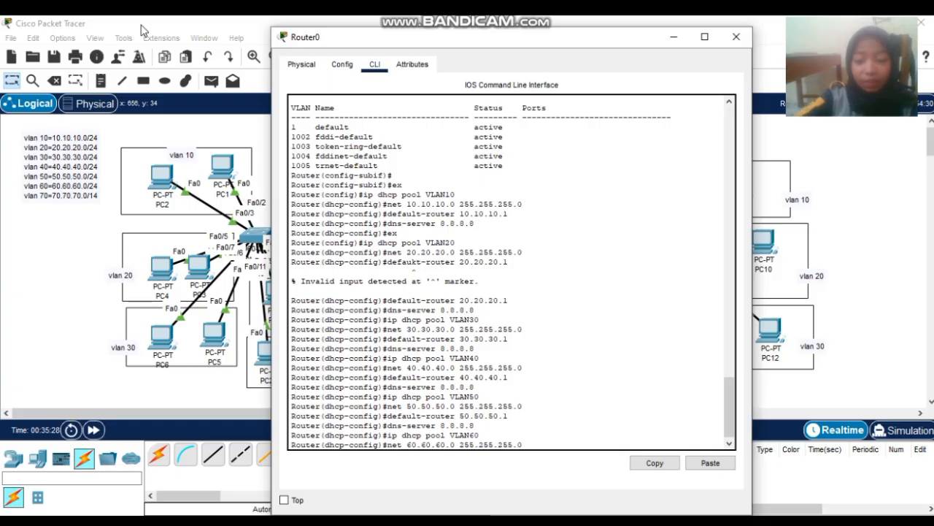
key("Return")
type("de")
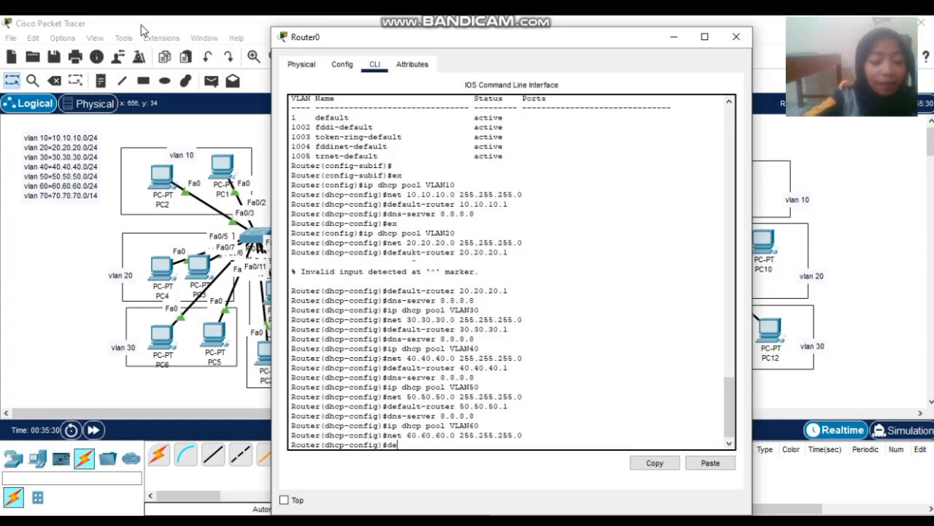
type("fault-")
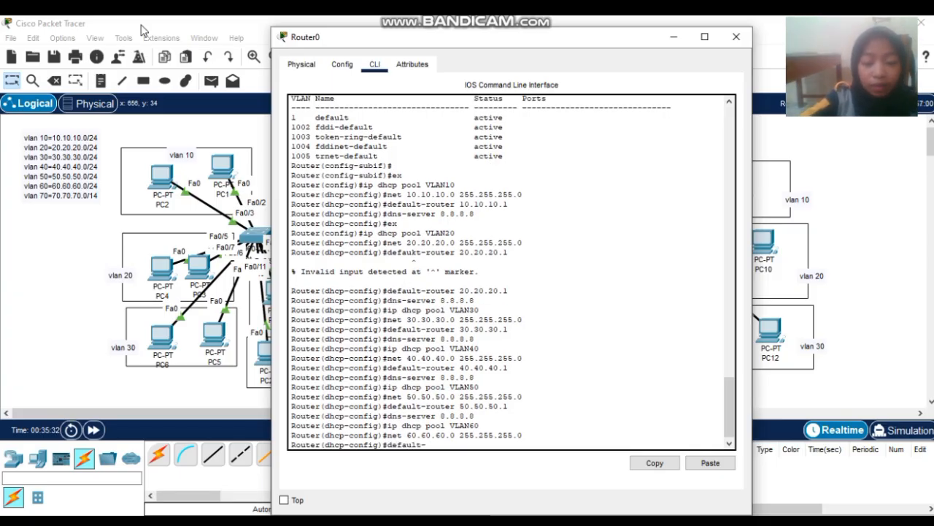
type("router 60.60.60.1")
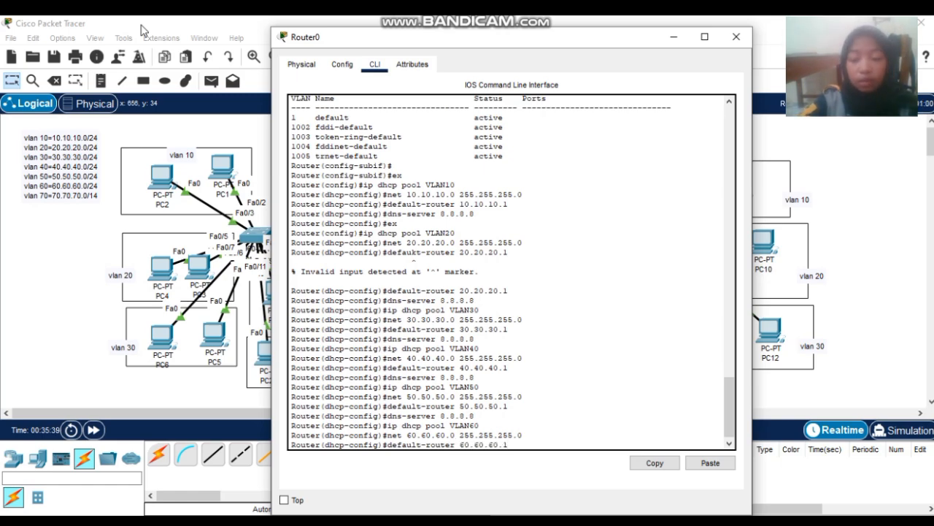
key("Return")
type("dhcp-config)#d")
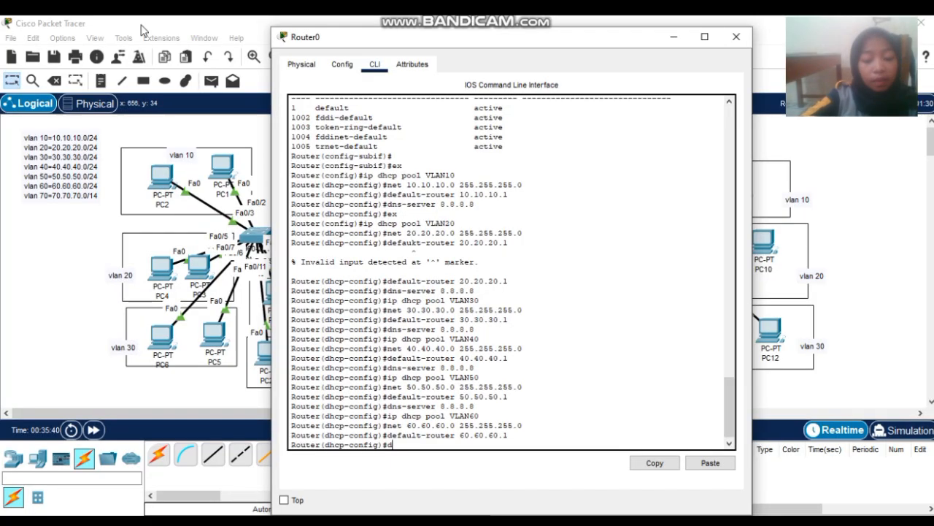
type("ns-server 8.8.8.8")
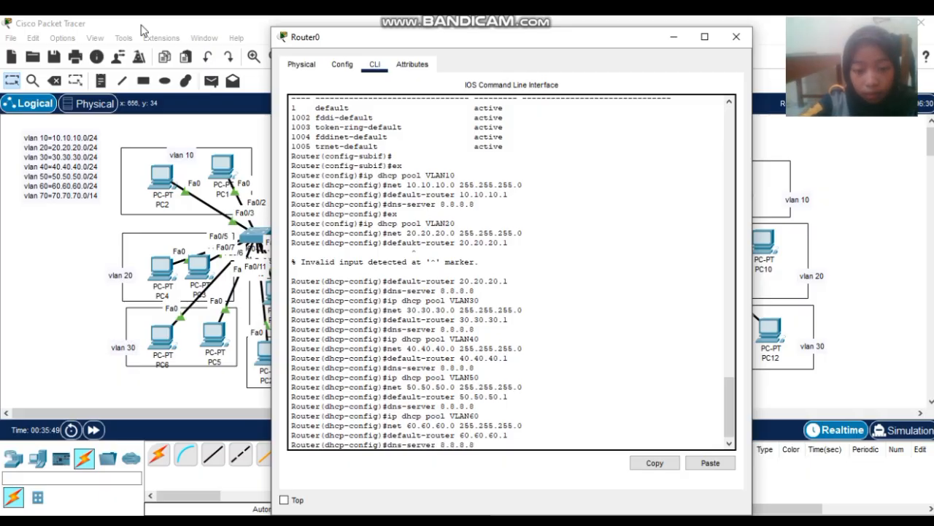
key("Return")
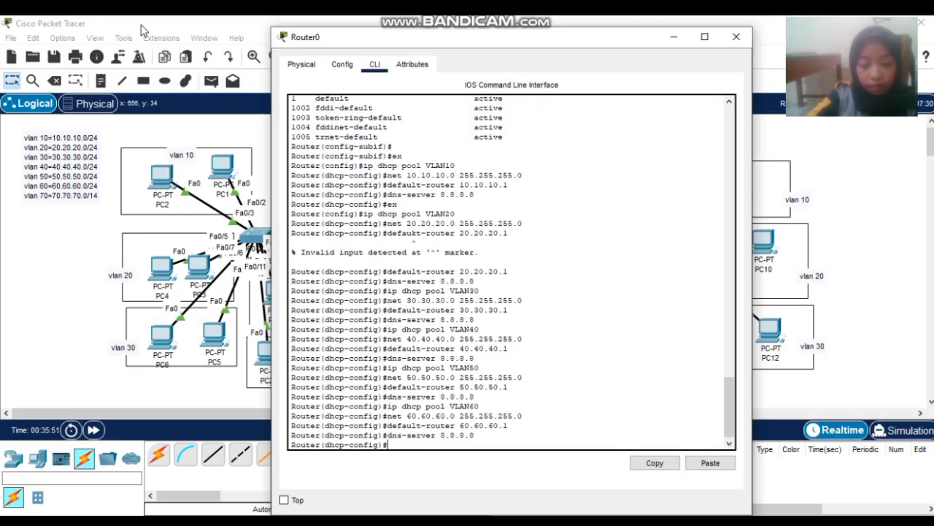
- Create pool VLAN70 (70.70.70.0/24, gateway 70.70.70.1, DNS 8.8.8.8) and return to the topology
type("ip dhcp pool VLAN70")
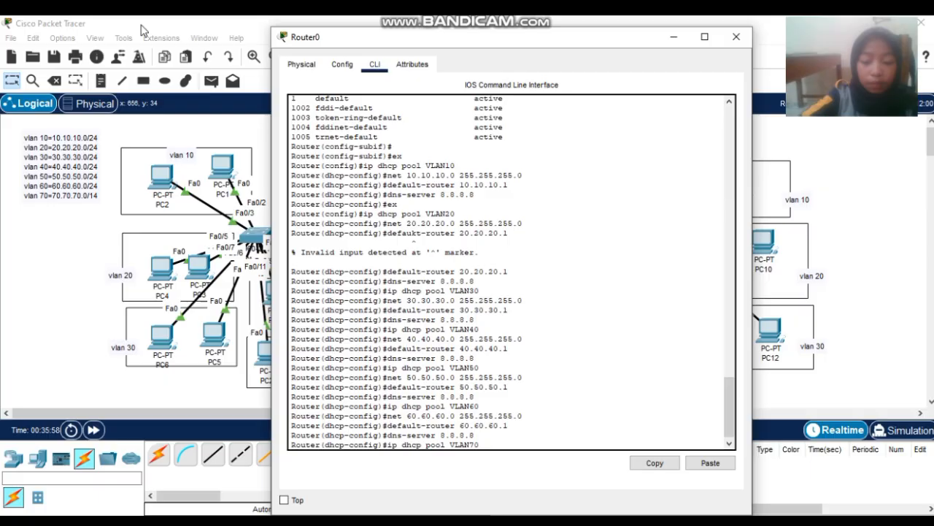
key("Return")
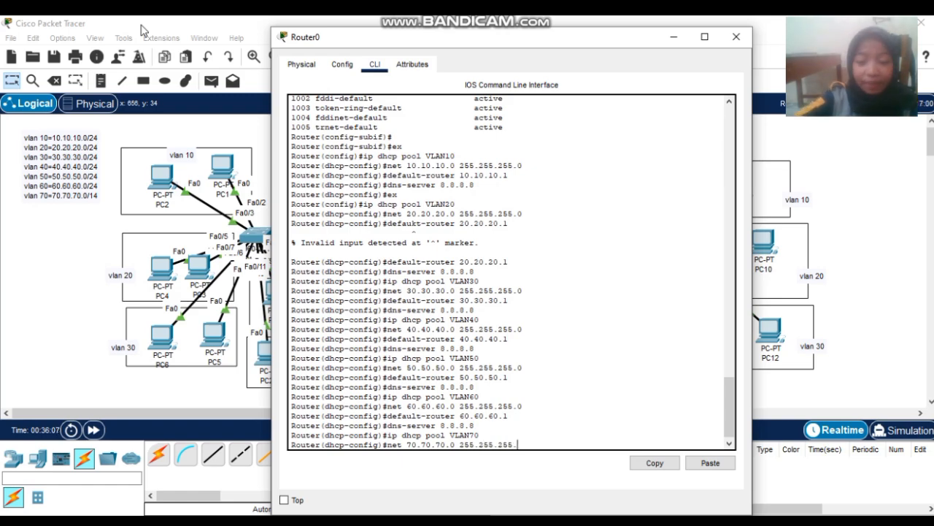
key("Return")
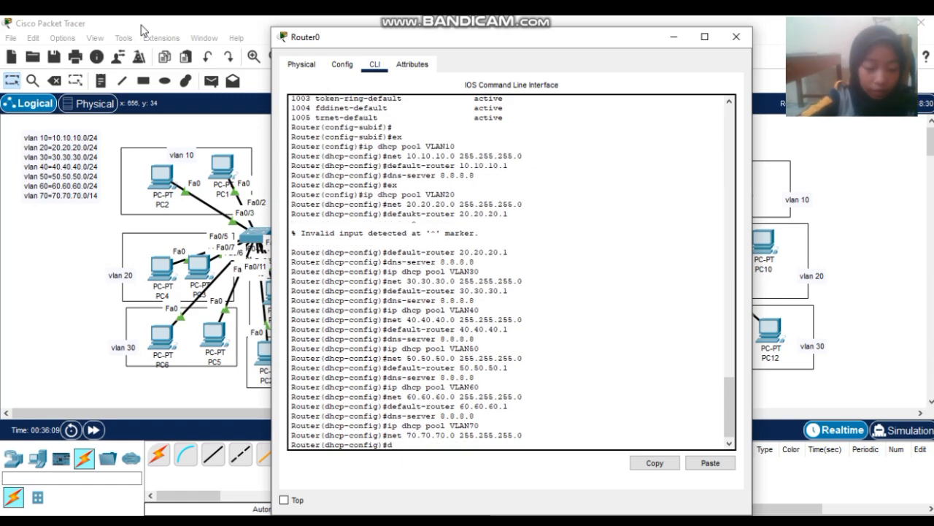
type("default-router 70.70.70.1")
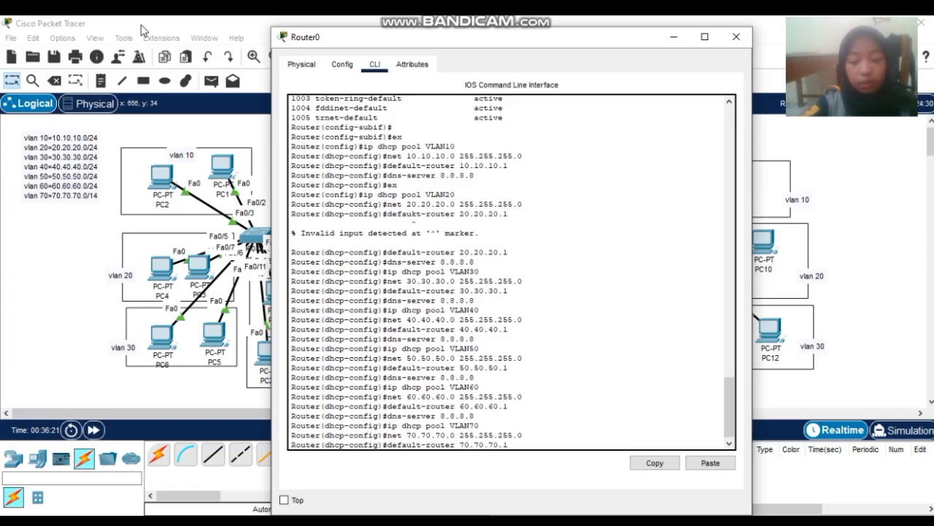
key("Return")
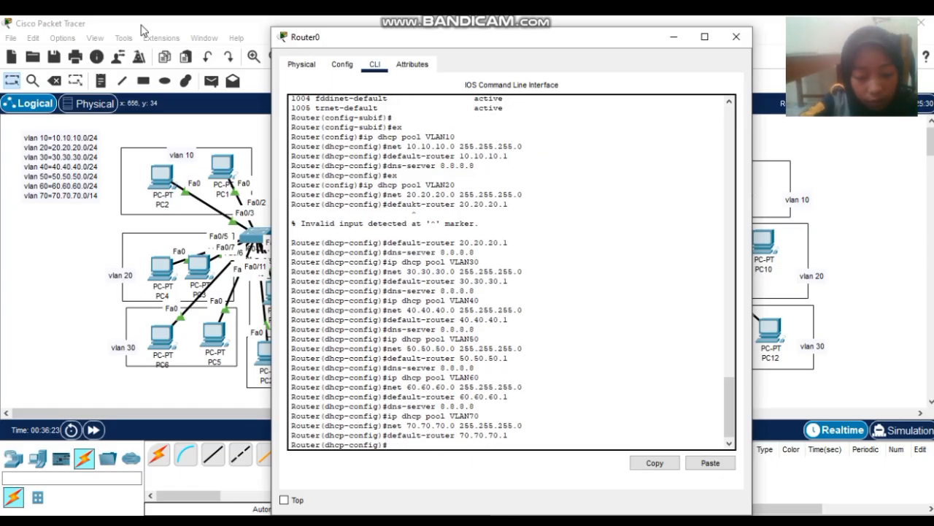
type("dns-ser")
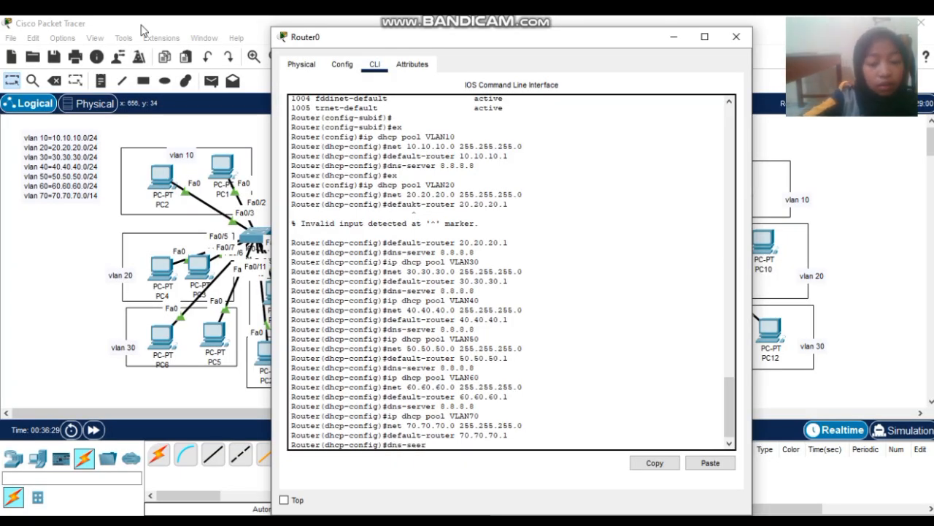
key("BackSpace")
key("BackSpace")
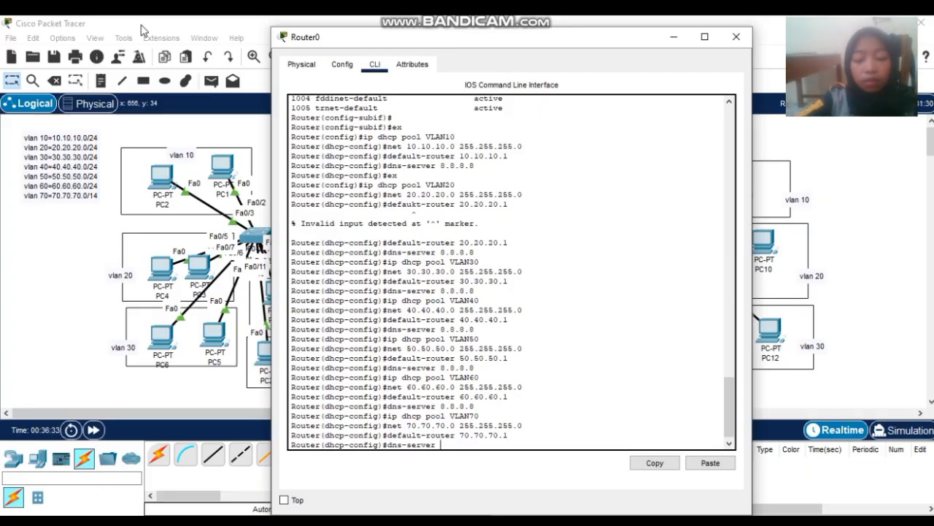
key("Return")
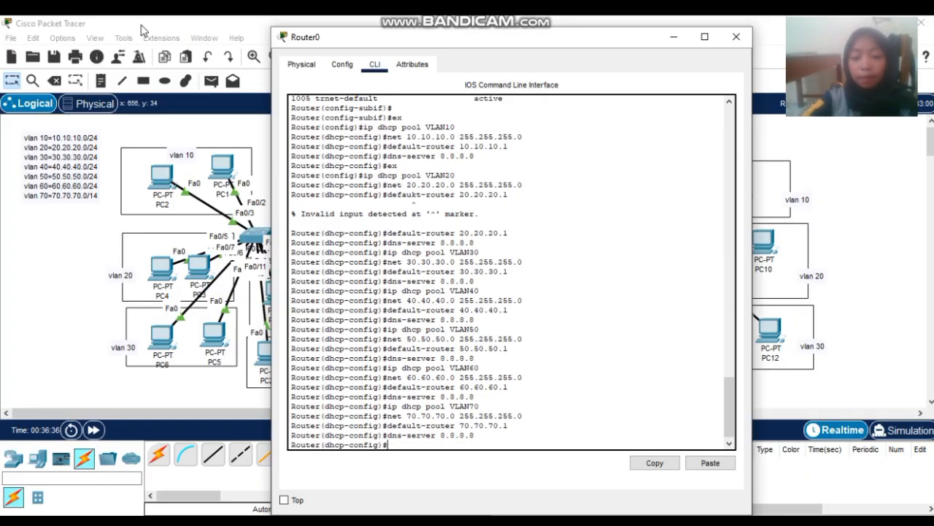
left_click(144, 31)
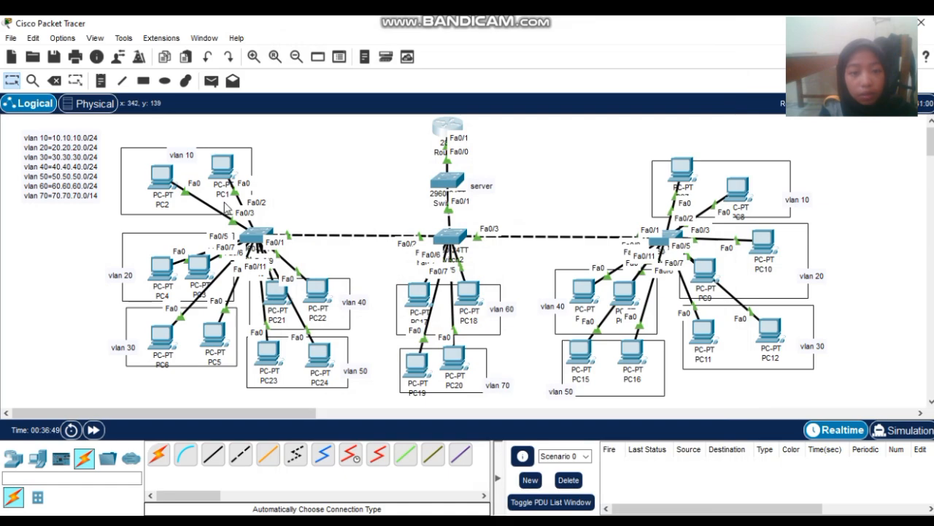
- Switch PC1's IP Configuration to DHCP so it gets 10.10.10.2/24 from Router0
left_click(224, 170)
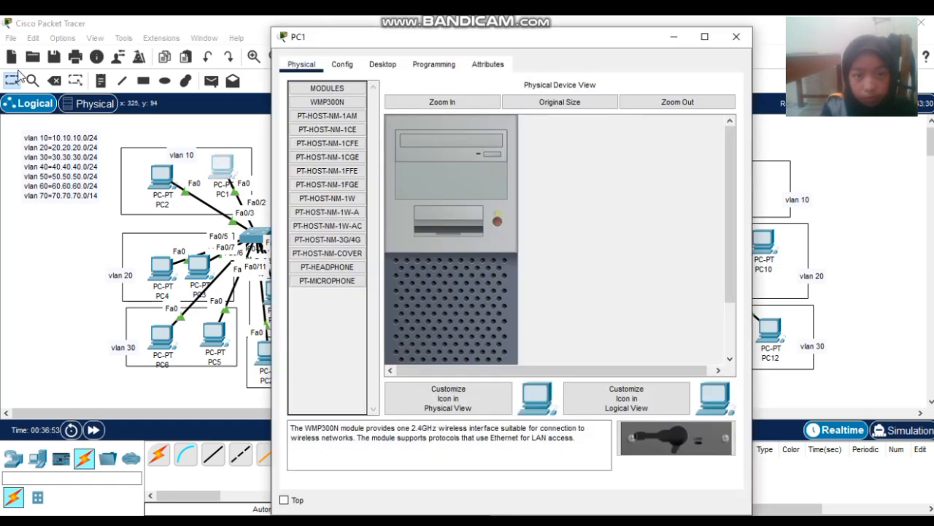
left_click(383, 65)
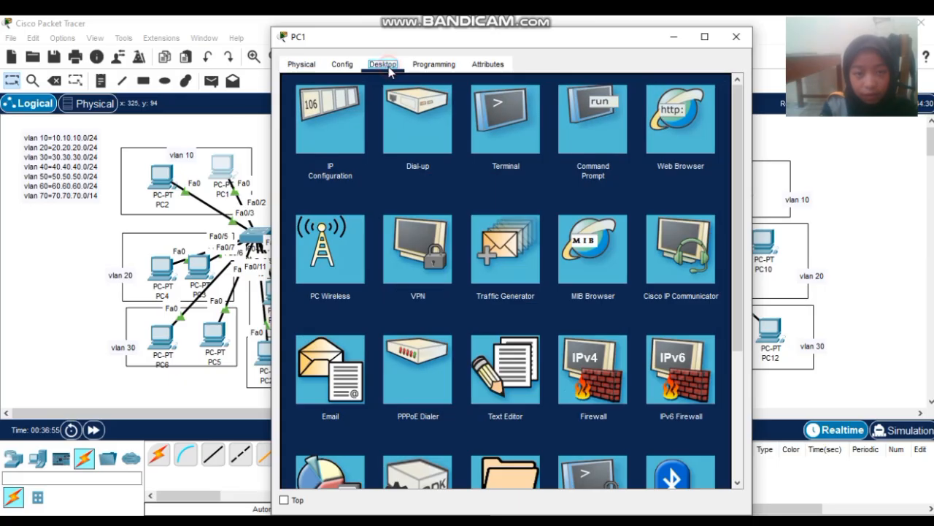
left_click(356, 124)
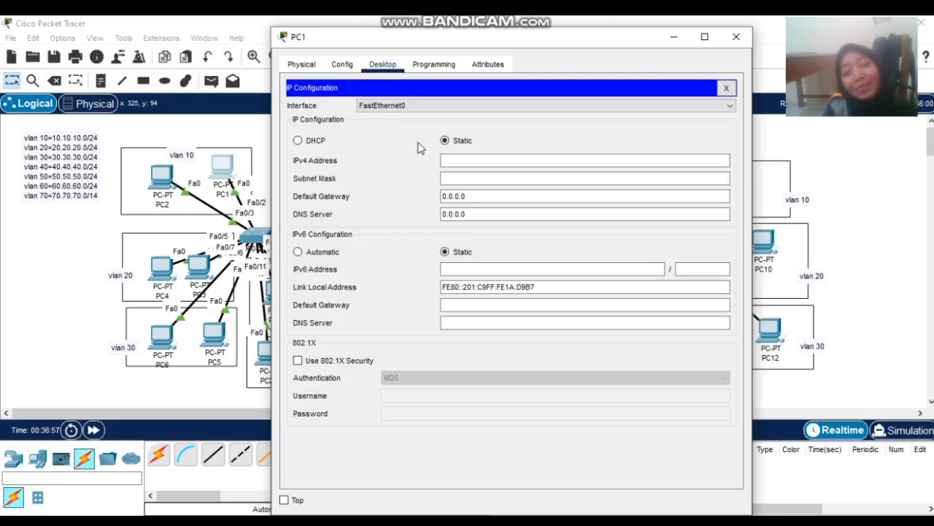
left_click(298, 140)
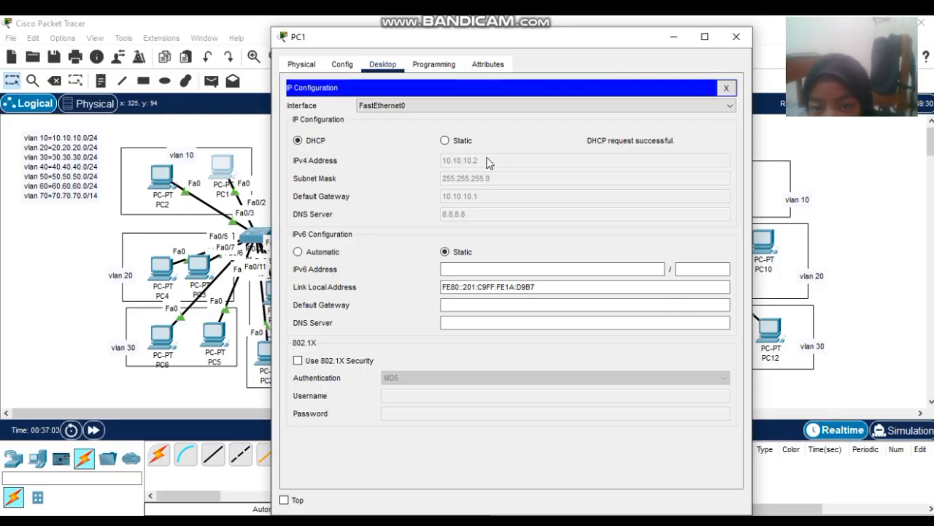
left_click(736, 37)
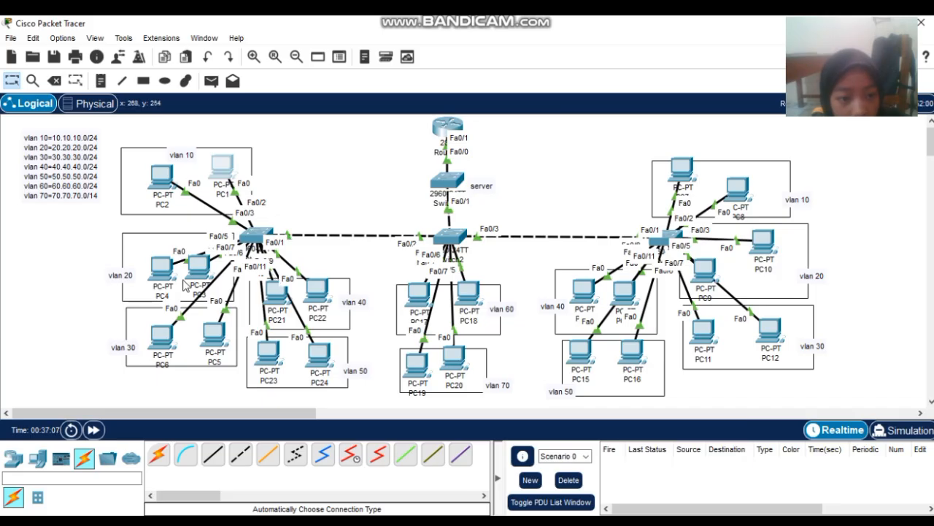
- Switch PC7's IP Configuration from static to DHCP
left_click(676, 177)
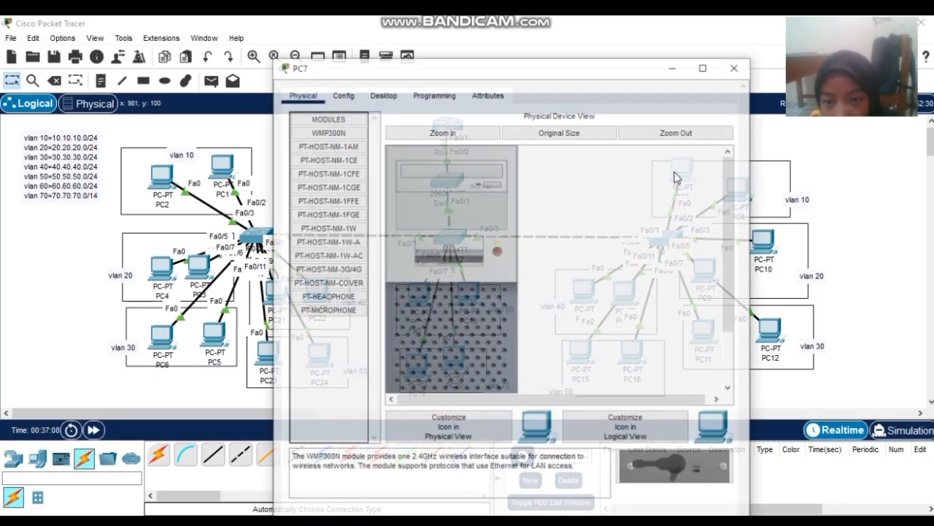
left_click(383, 64)
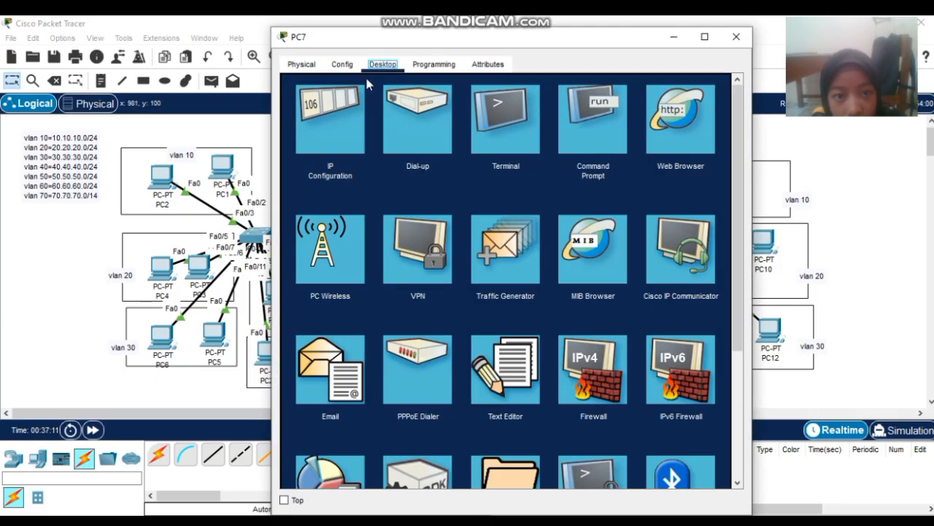
left_click(361, 116)
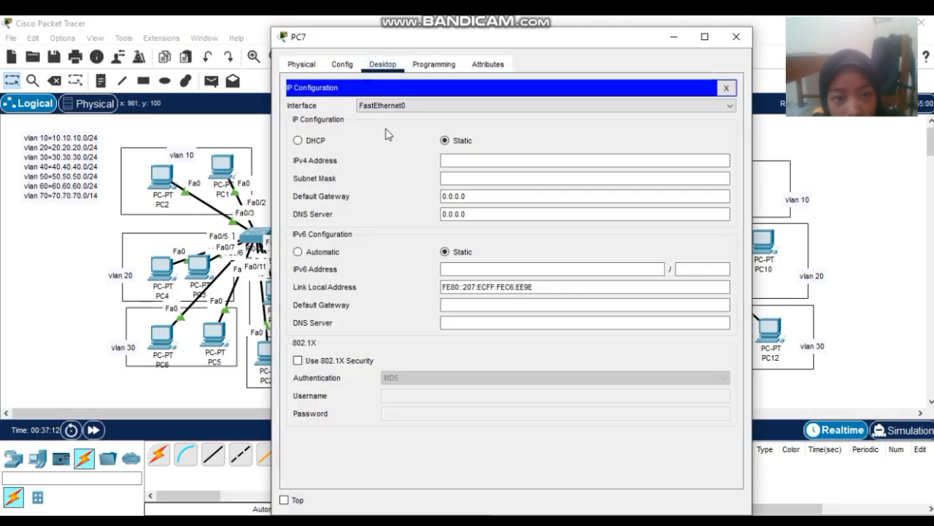
left_click(298, 141)
left_click(736, 37)
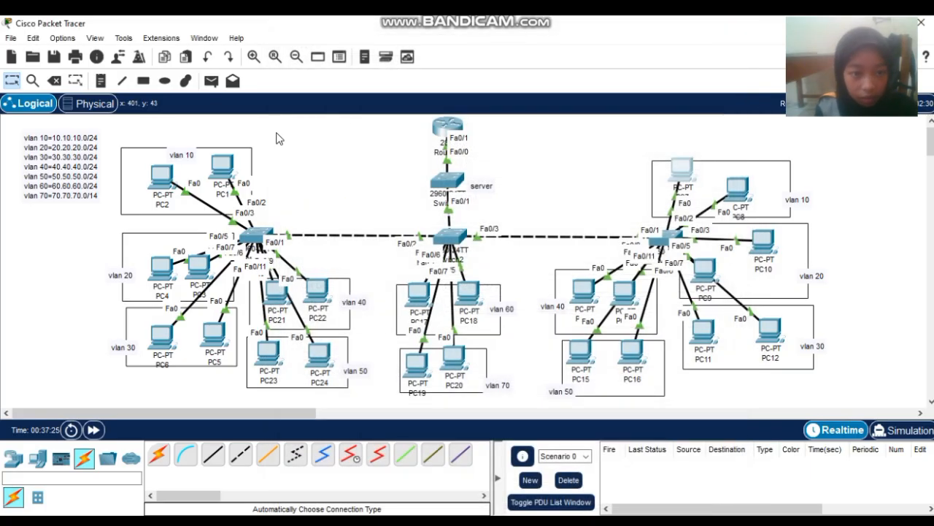
- Switch PC3's IP Configuration to DHCP
left_click(198, 271)
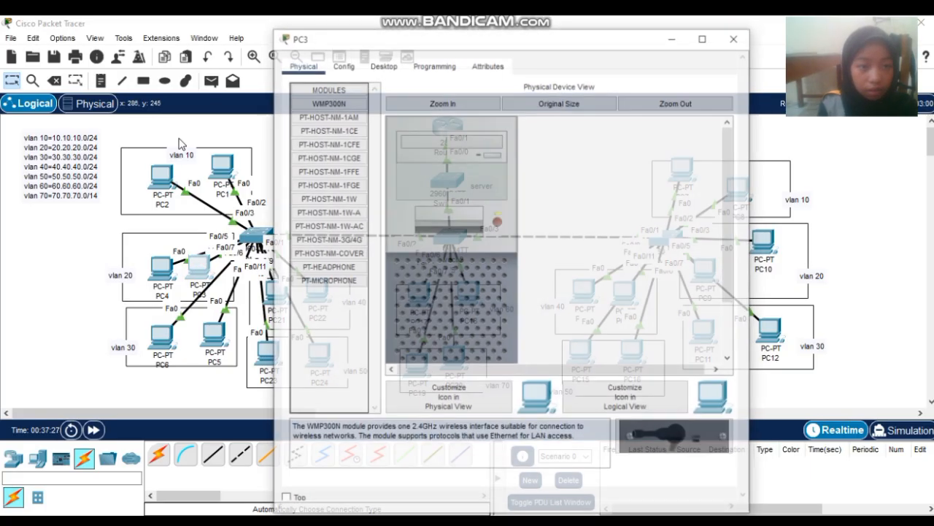
left_click(369, 69)
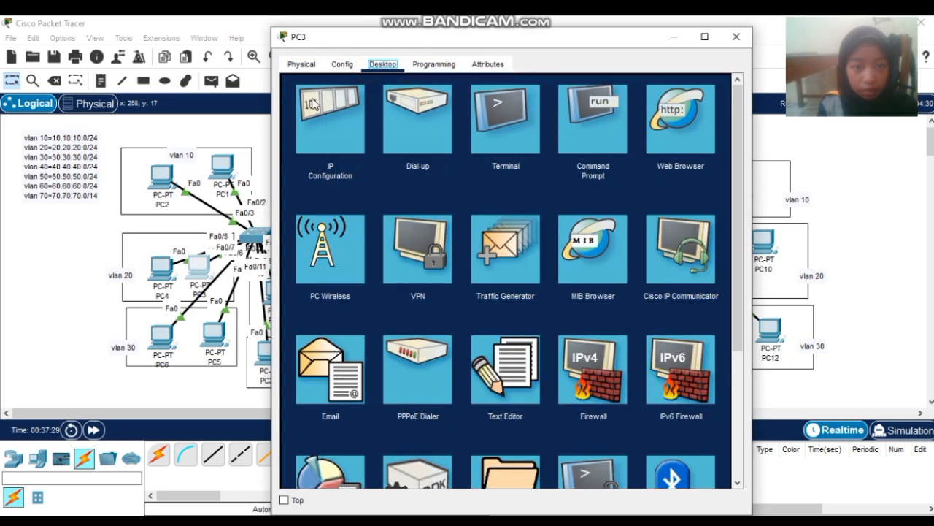
left_click(310, 100)
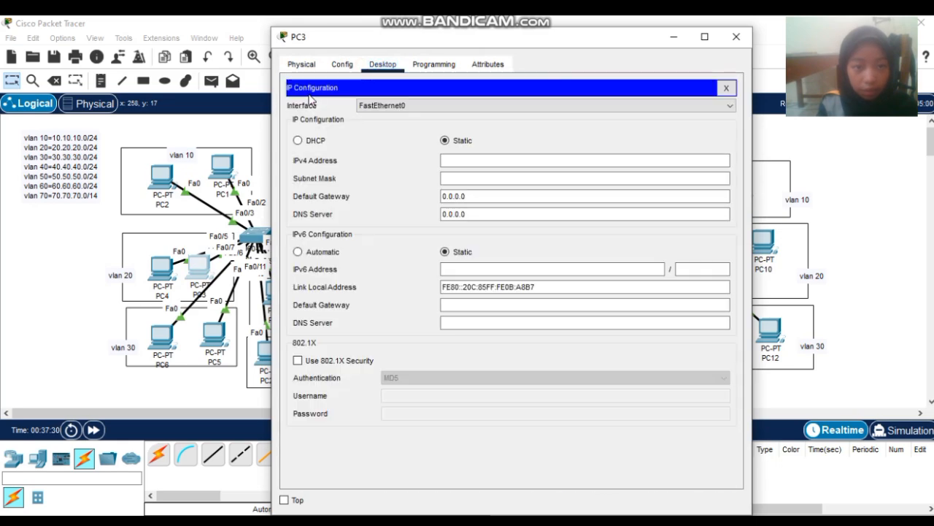
left_click(298, 140)
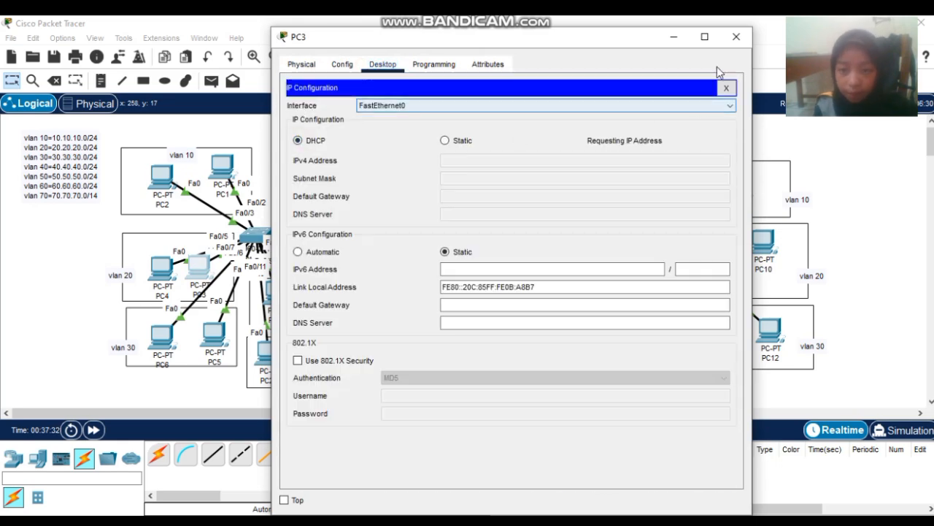
left_click(738, 38)
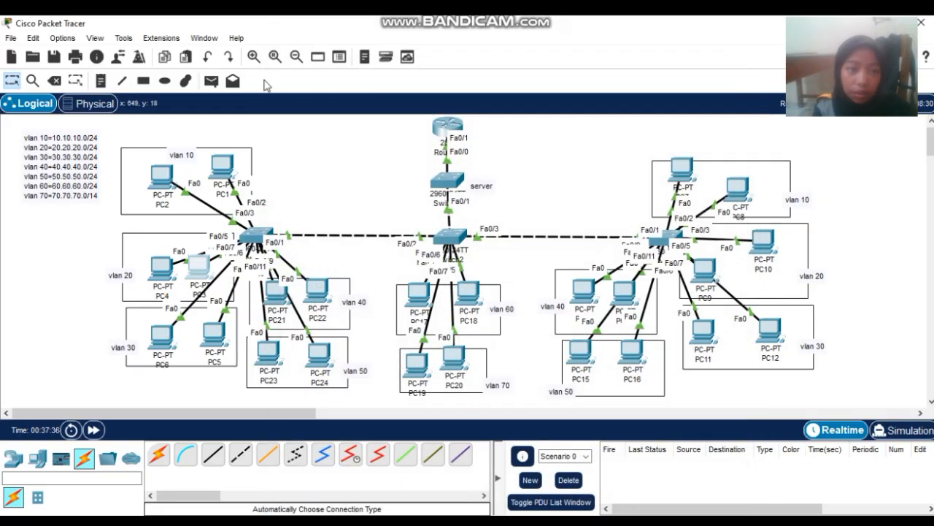
- Switch PC6's IP Configuration to DHCP
left_click(163, 340)
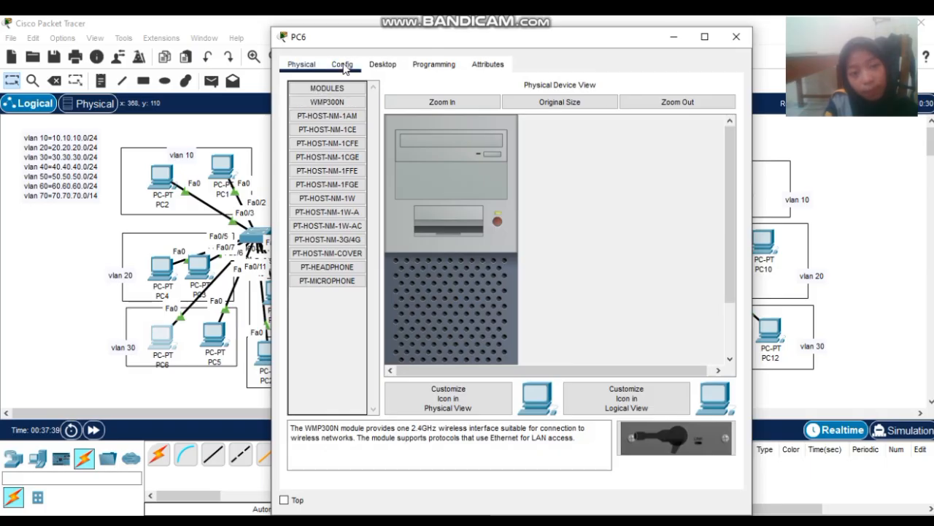
left_click(374, 65)
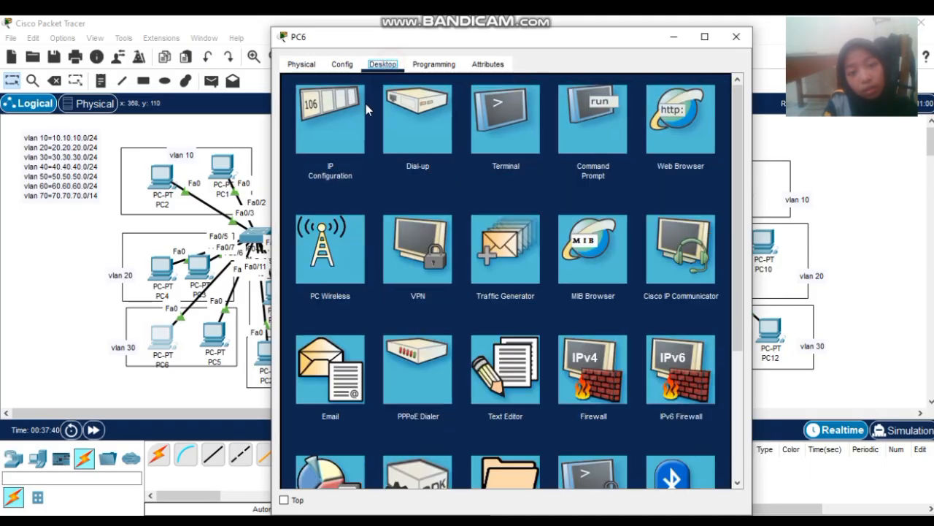
left_click(330, 150)
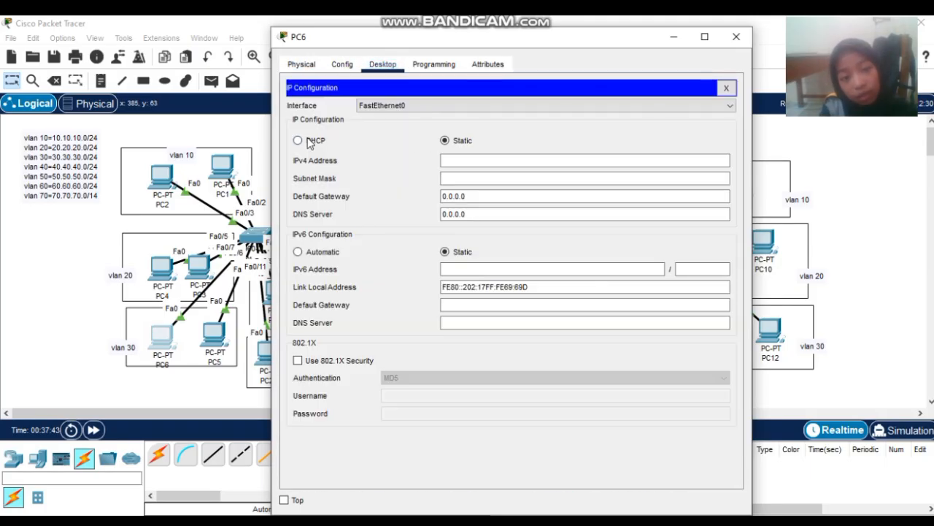
left_click(298, 140)
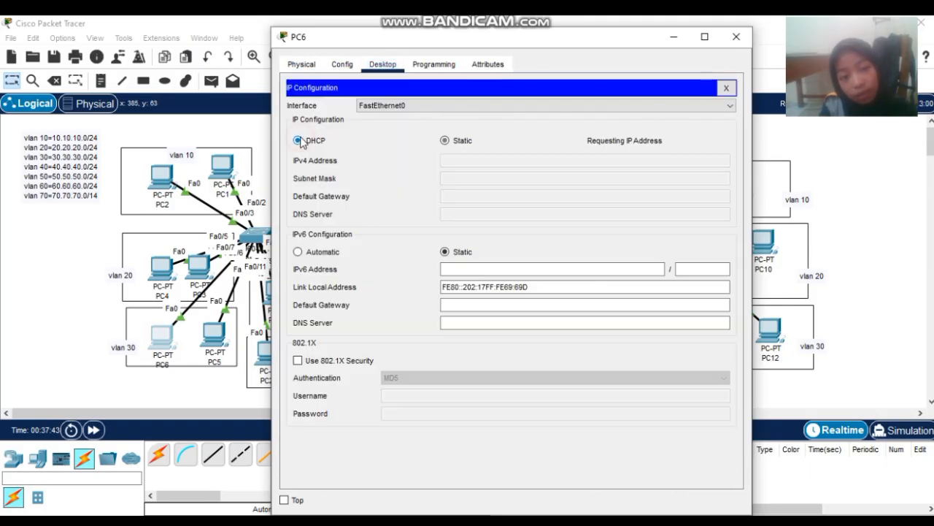
left_click(736, 37)
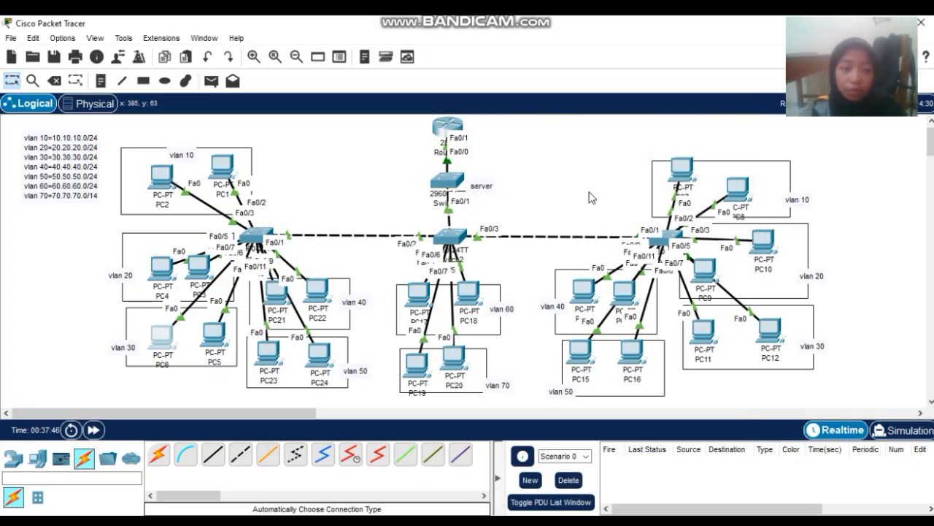
- Switch PC12's IP Configuration to DHCP so it requests an address
left_click(770, 330)
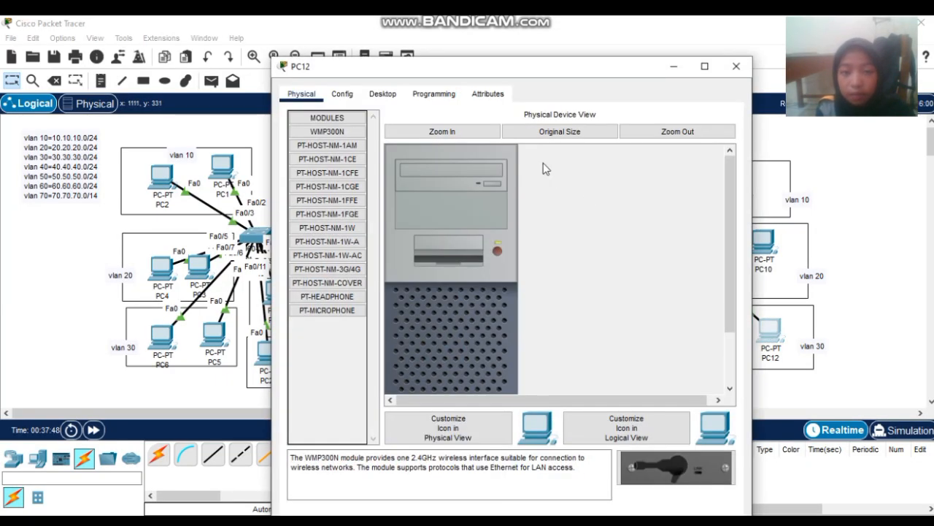
left_click(381, 95)
left_click(346, 143)
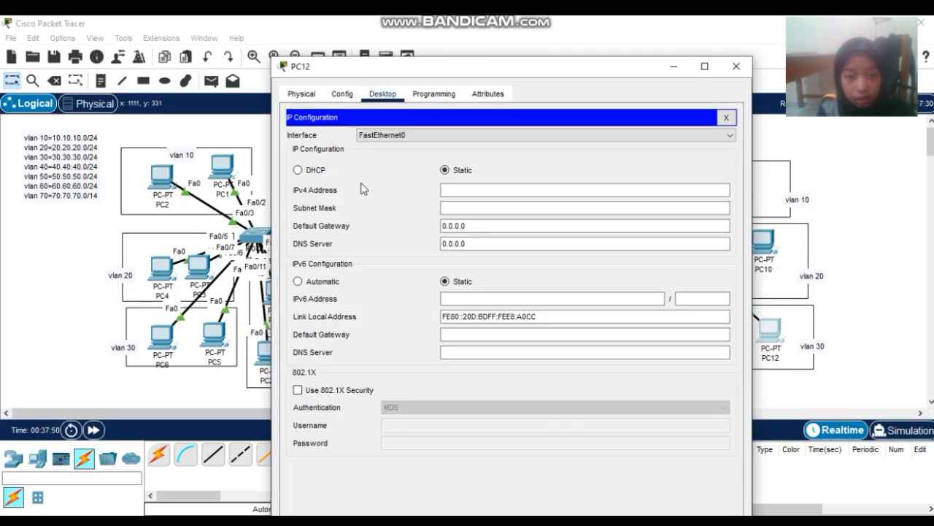
left_click(297, 170)
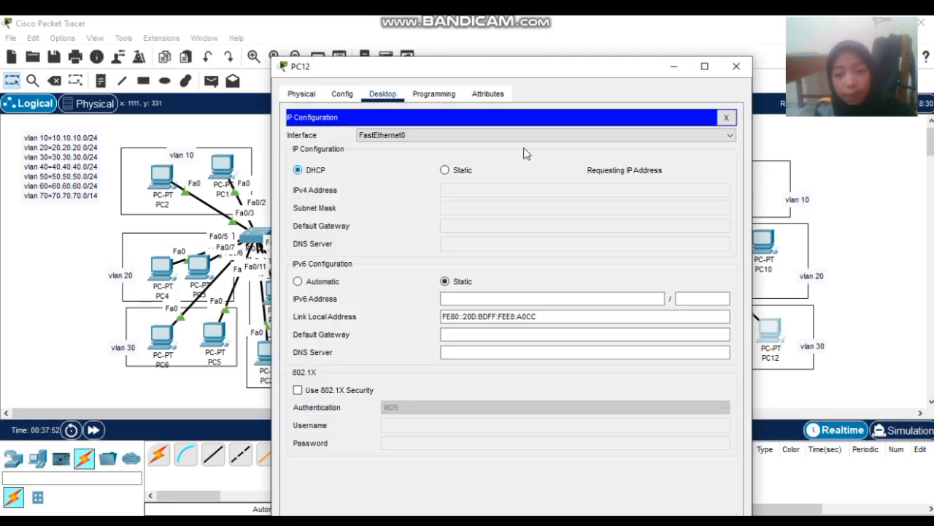
- Close PC12's window and send a simple test ping from PC1 to PC7, which succeeds
left_click(736, 67)
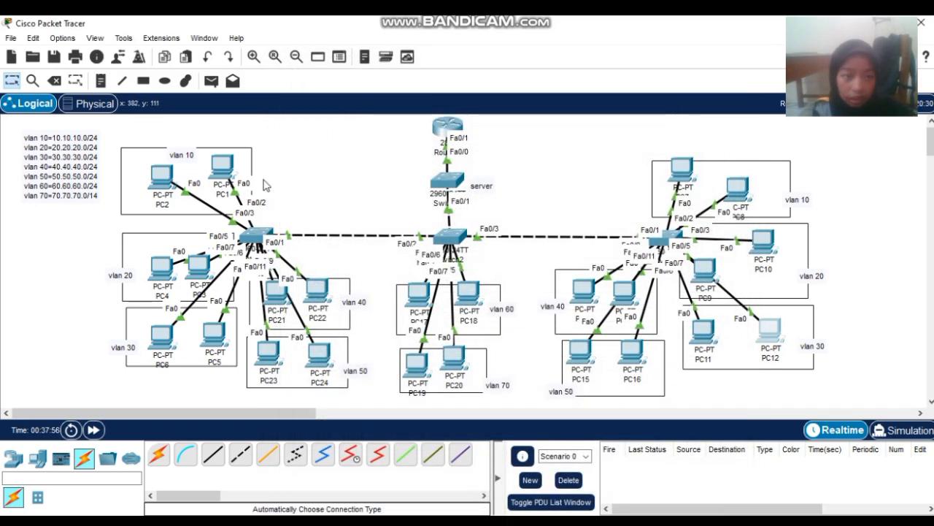
left_click(213, 81)
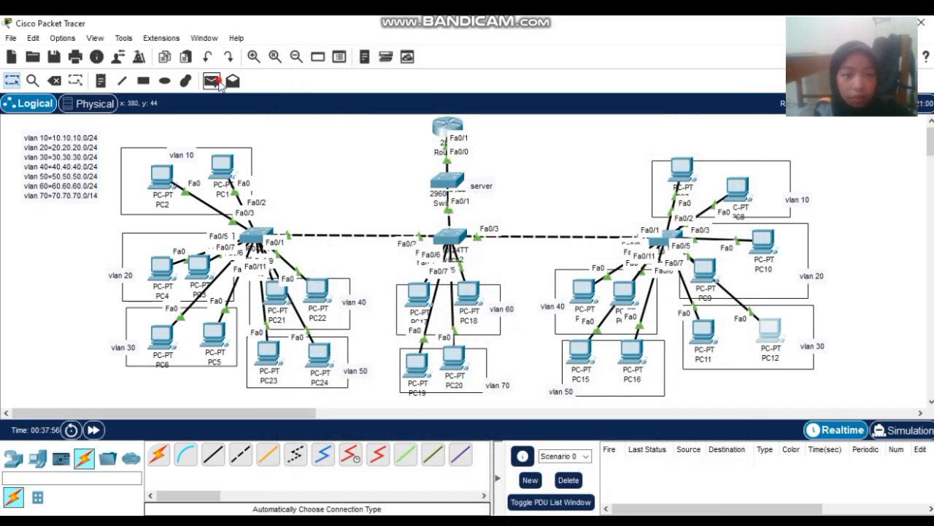
left_click(223, 163)
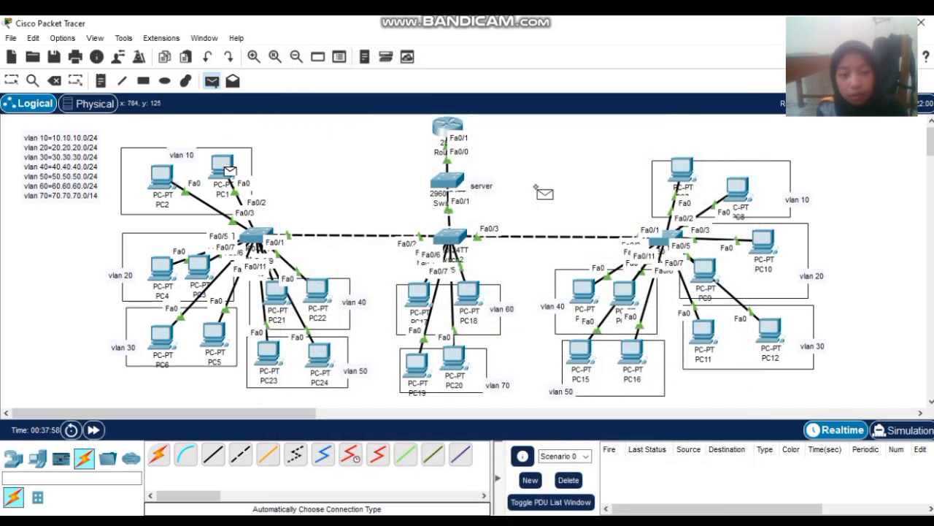
left_click(681, 169)
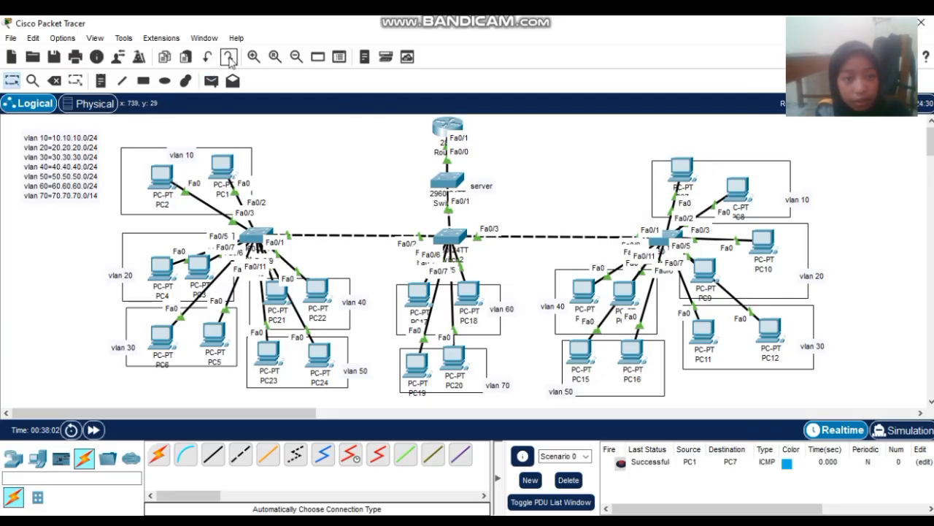
- Try PC9 and PC10 as ping sources; both report no functional ports
left_click(211, 81)
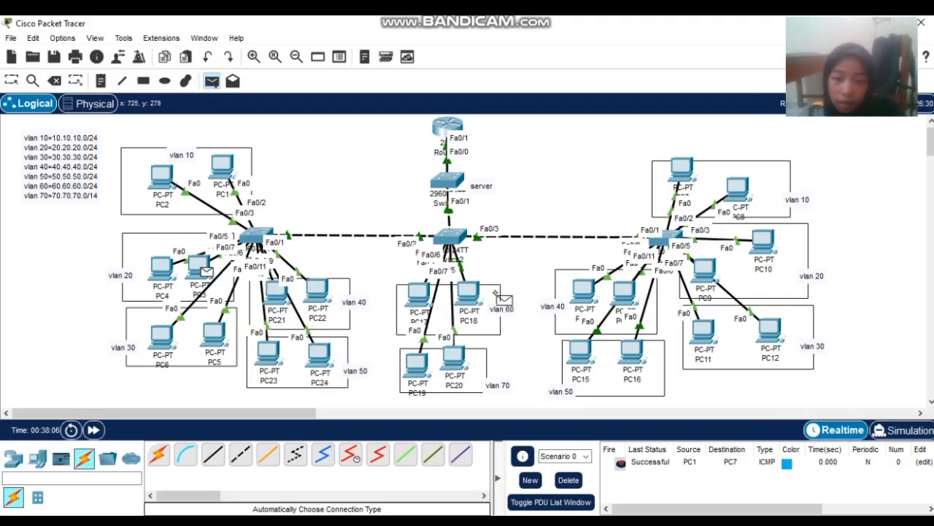
left_click(707, 272)
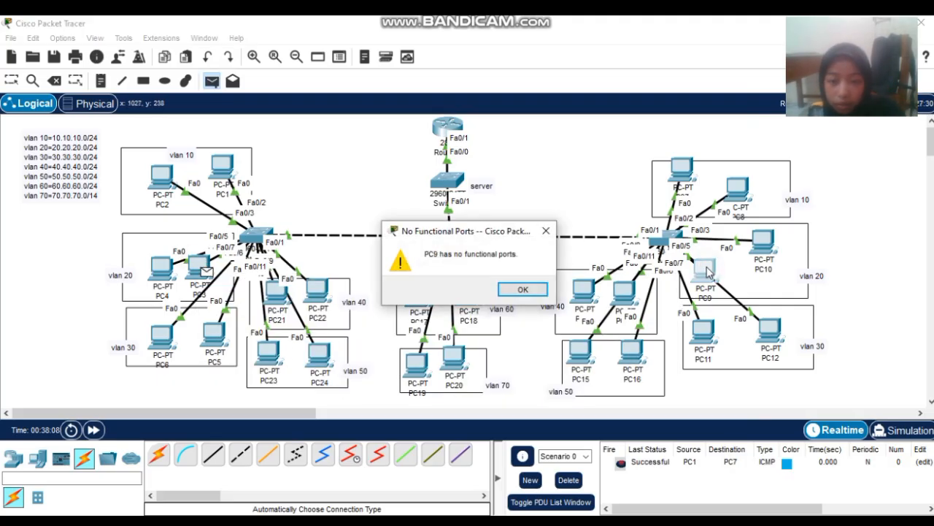
left_click(539, 290)
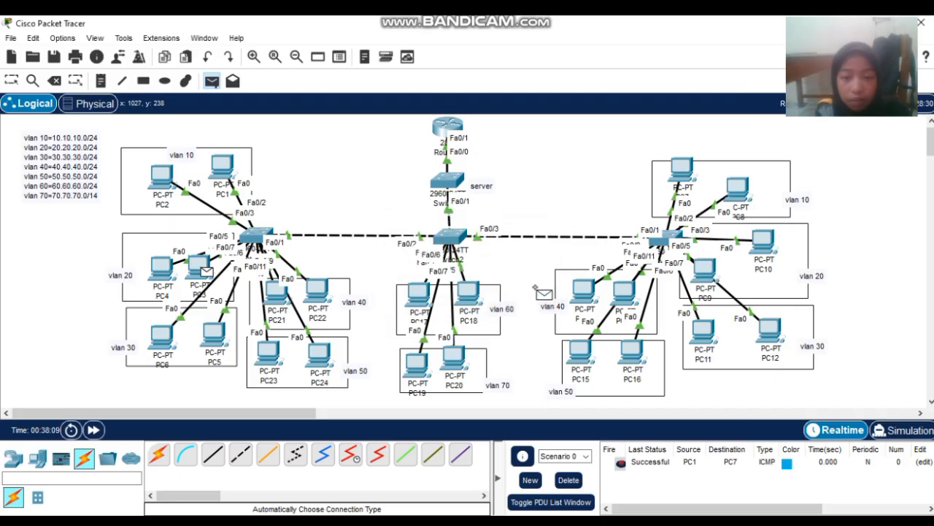
left_click(761, 245)
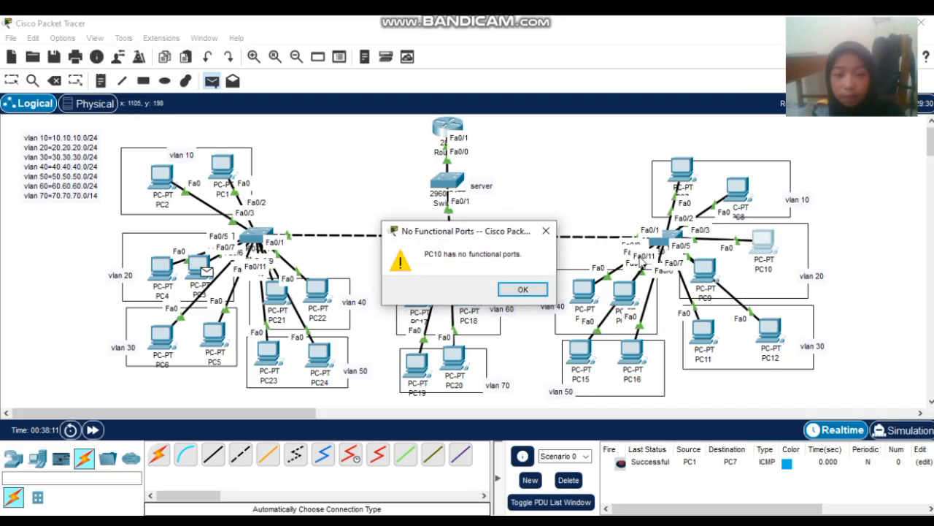
left_click(523, 290)
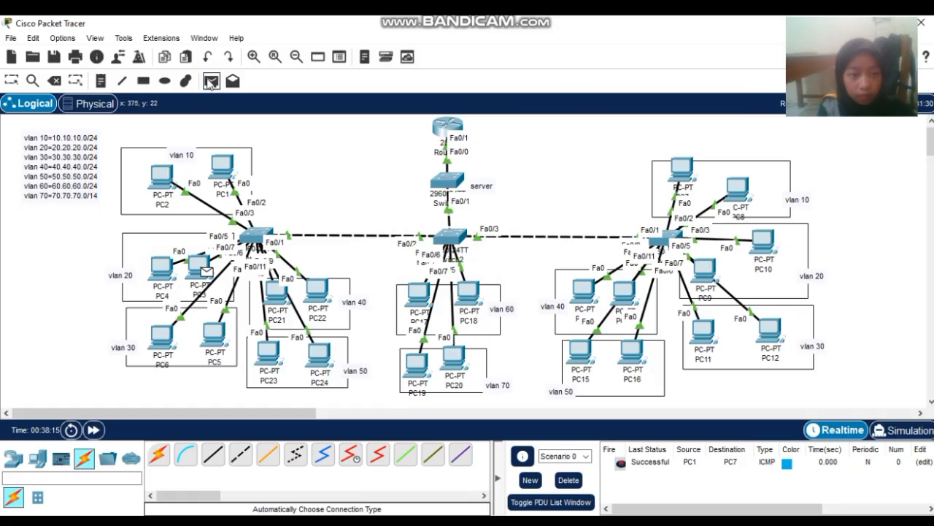
left_click(12, 81)
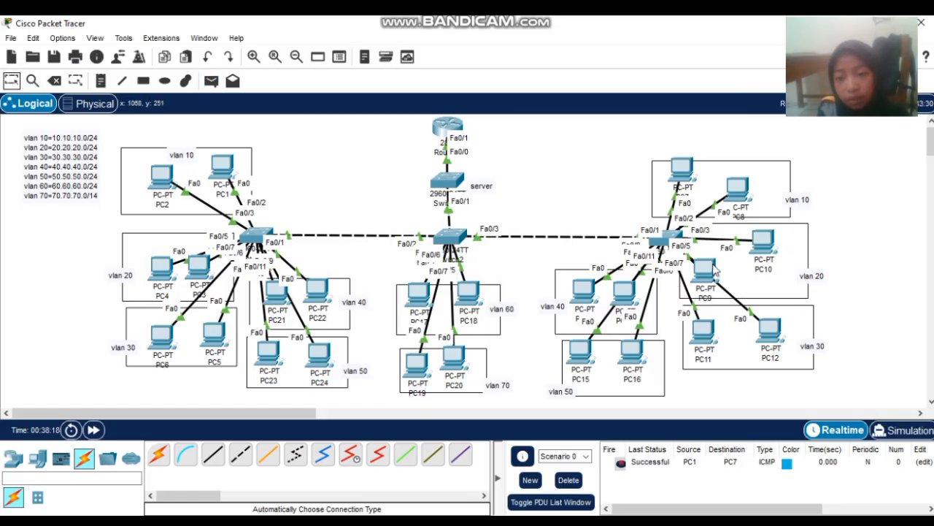
- Switch PC9's IP configuration to DHCP, getting 20.20.20.3 with gateway 20.20.20.1
left_click(706, 271)
left_click_drag(409, 66, 406, 37)
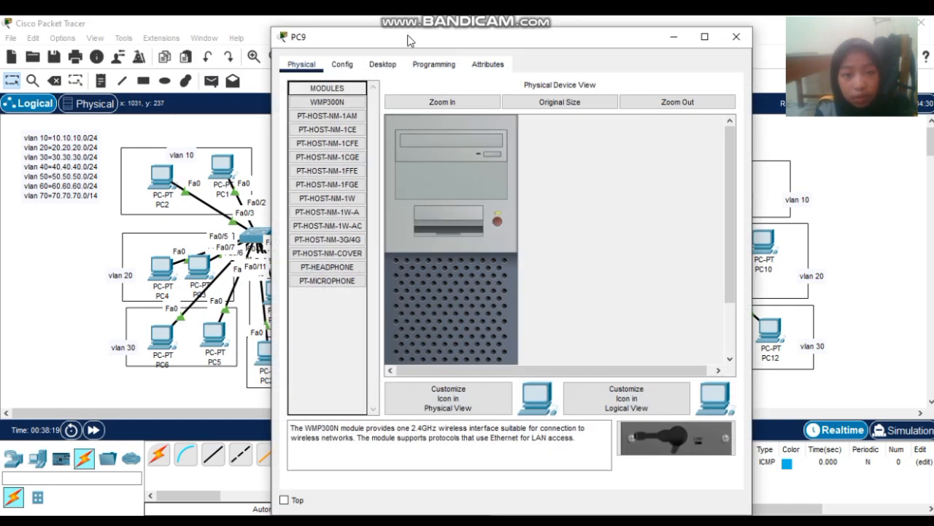
left_click(382, 64)
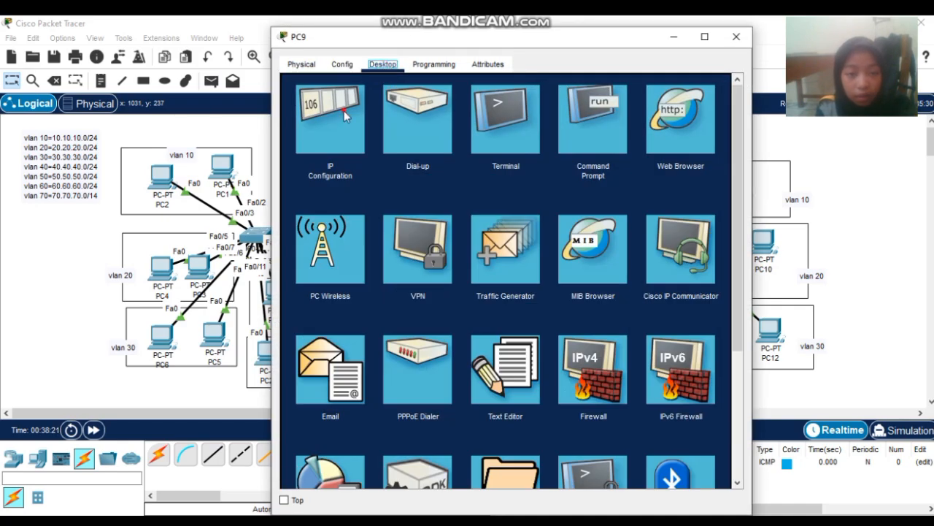
left_click(344, 110)
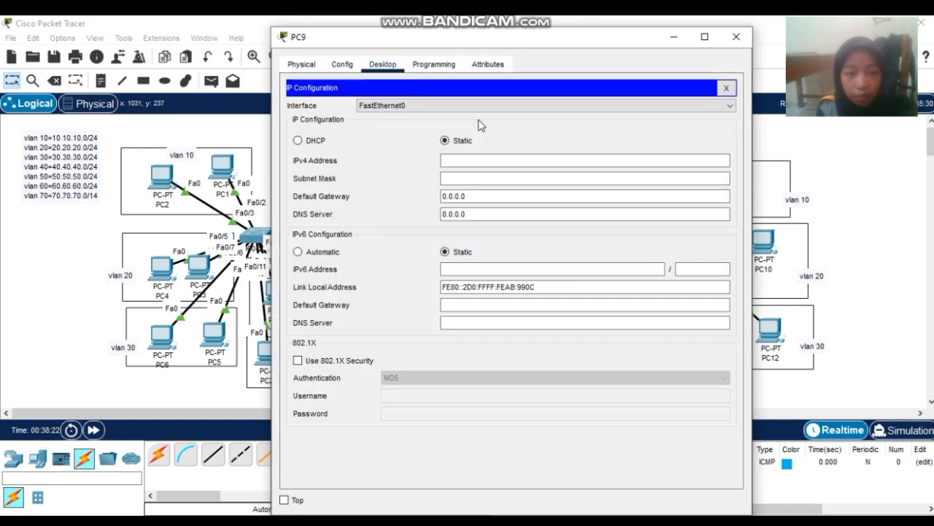
left_click(296, 141)
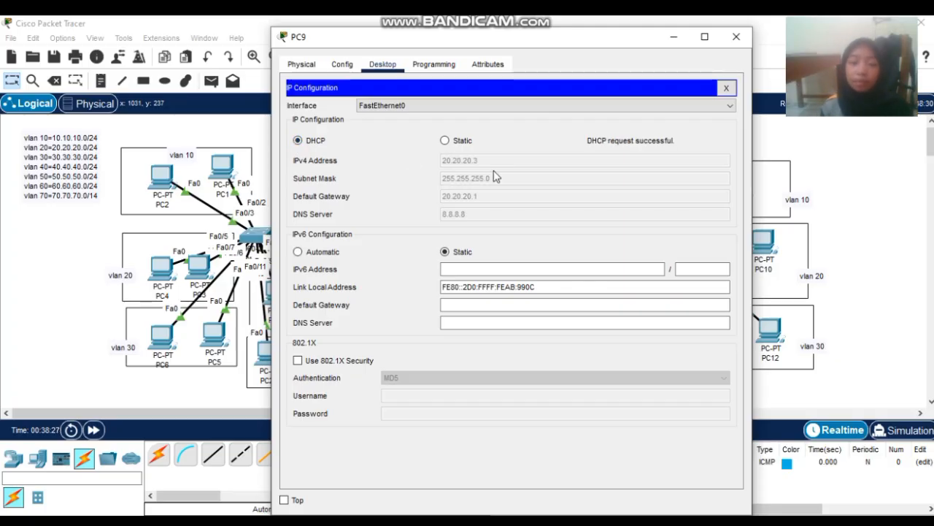
left_click(736, 36)
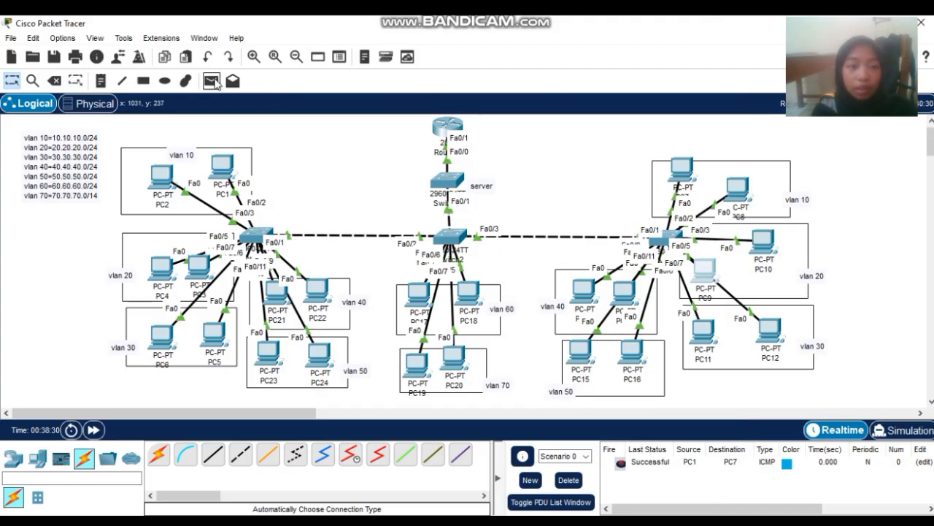
- Send a simple test ping from PC3 to PC9
left_click(212, 81)
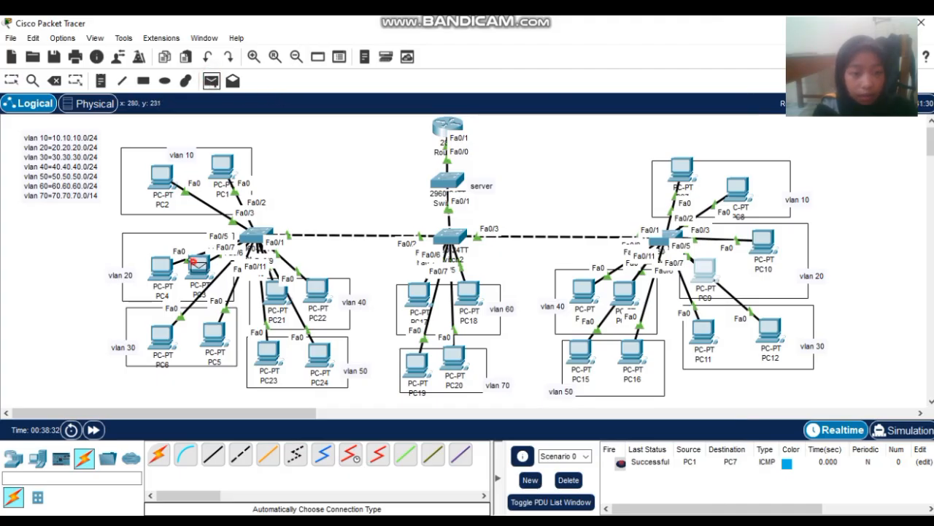
left_click(192, 260)
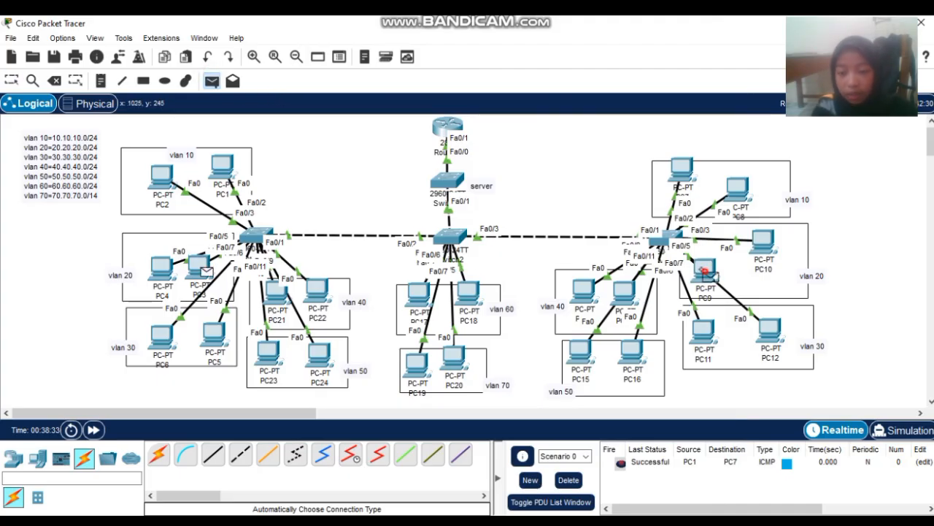
left_click(705, 272)
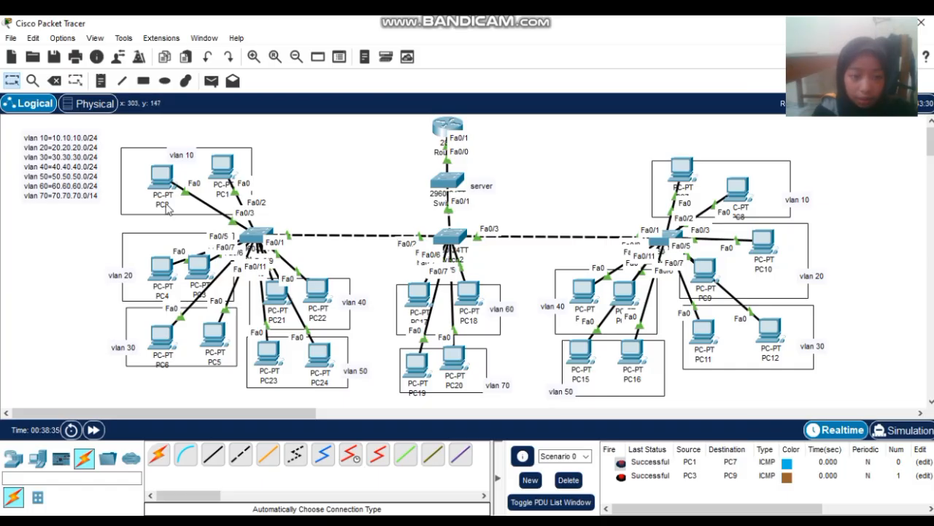
- Ping from PC5 to PC12 after PC11 reports no functional ports
left_click(212, 83)
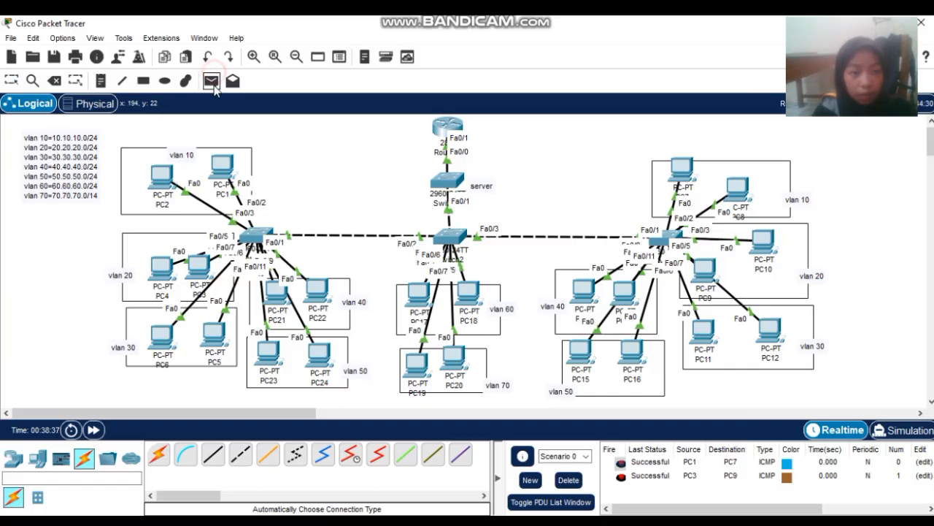
left_click(213, 334)
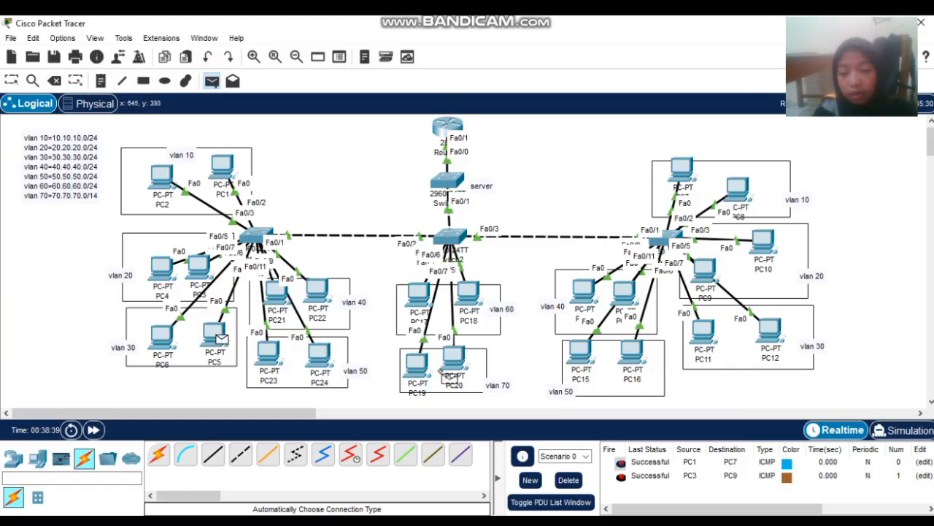
left_click(704, 332)
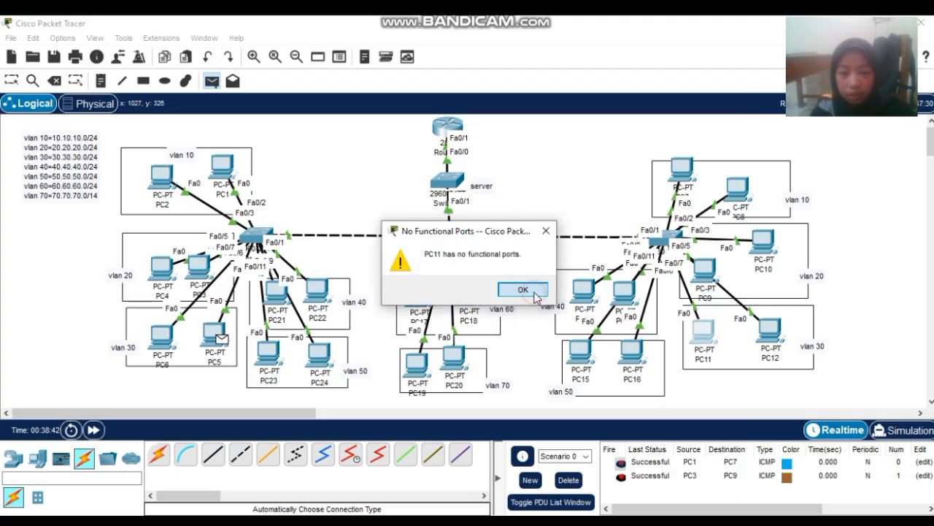
left_click(533, 294)
left_click(770, 333)
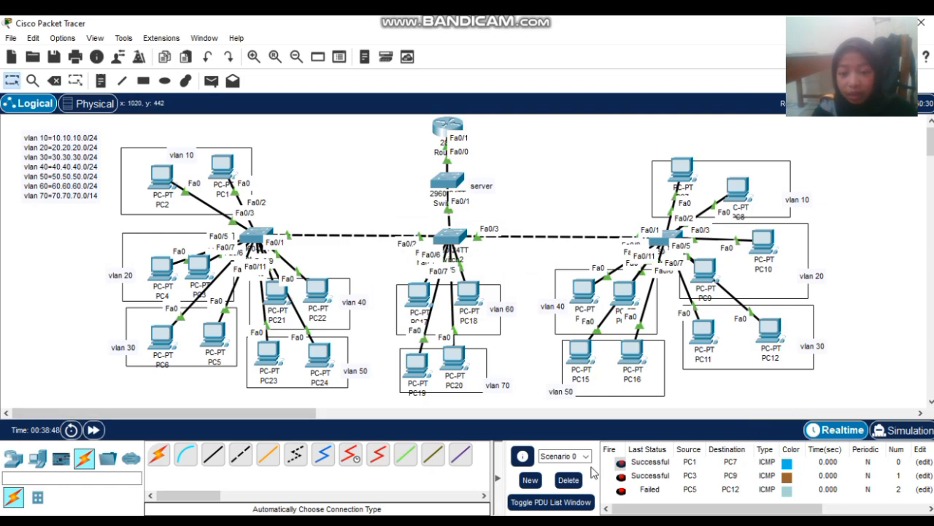
- Clear the scenario list and resend a PC5-to-PC12 ping, which fails
left_click(570, 479)
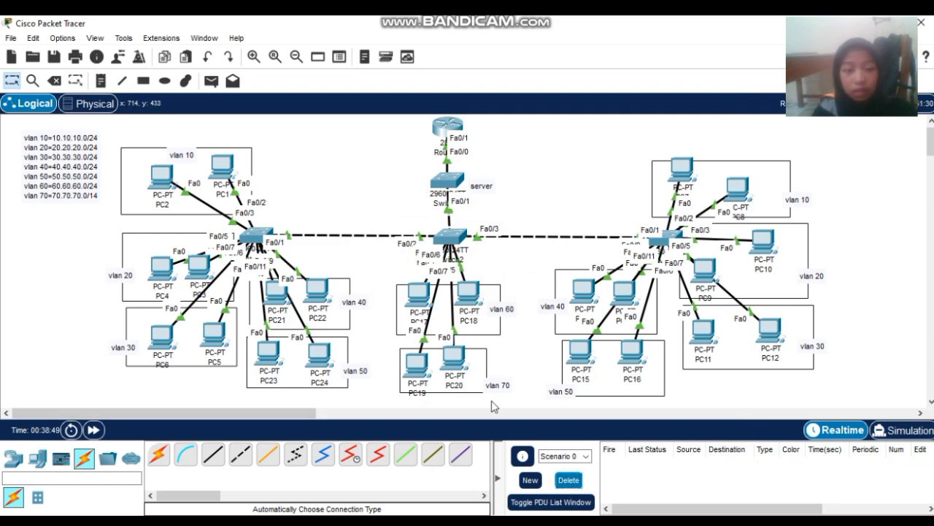
left_click(211, 81)
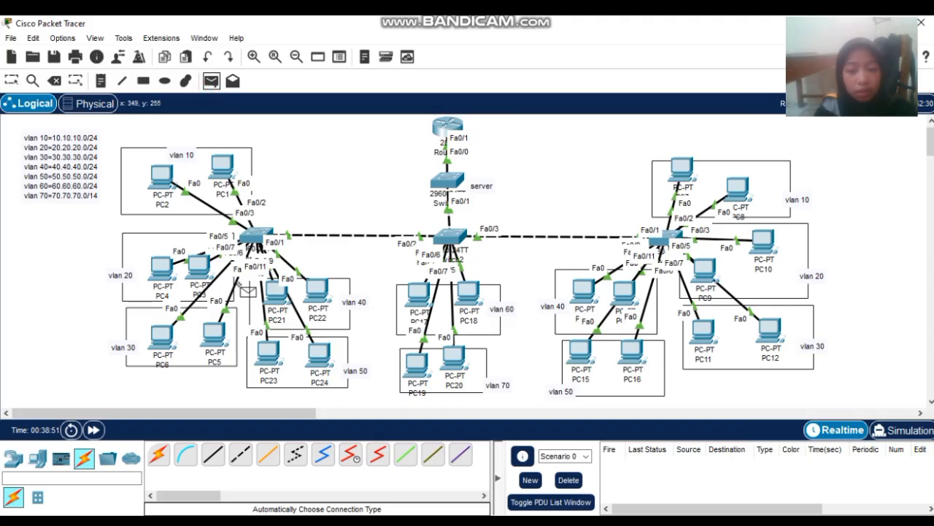
left_click(213, 342)
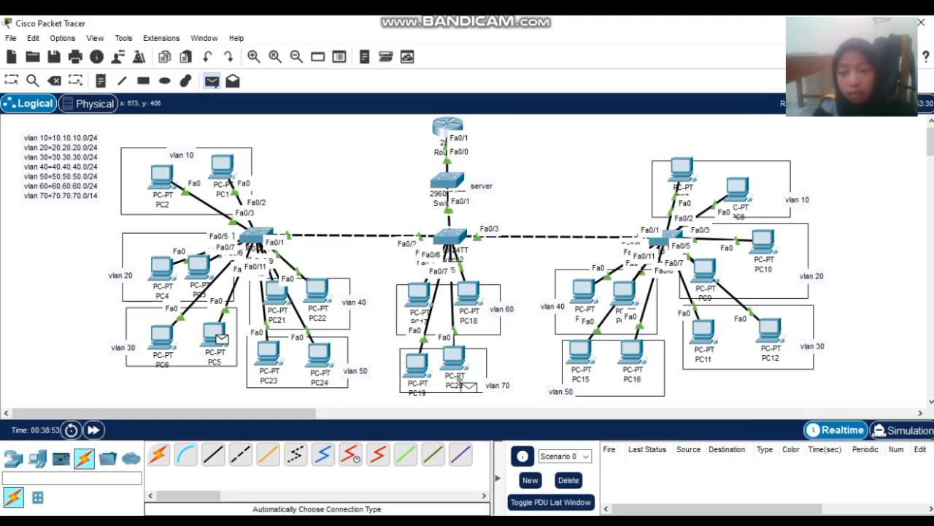
left_click(771, 327)
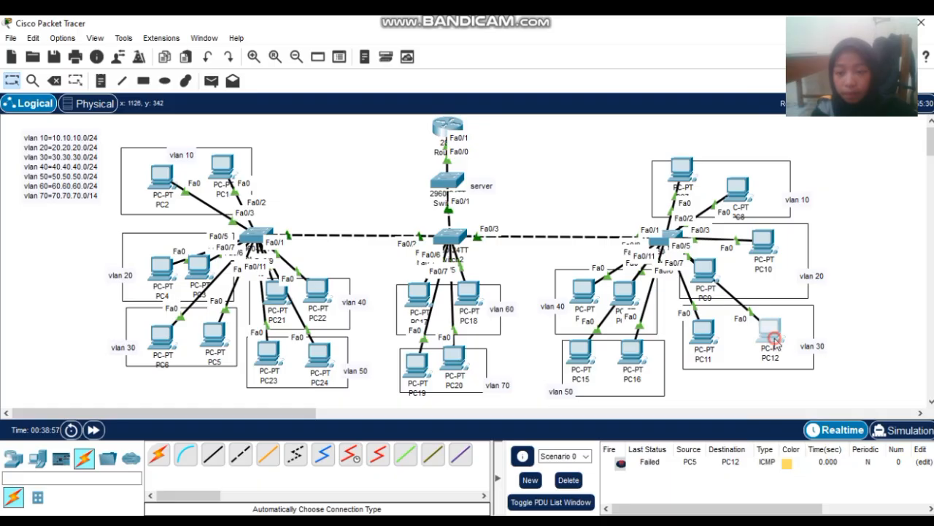
left_click(771, 332)
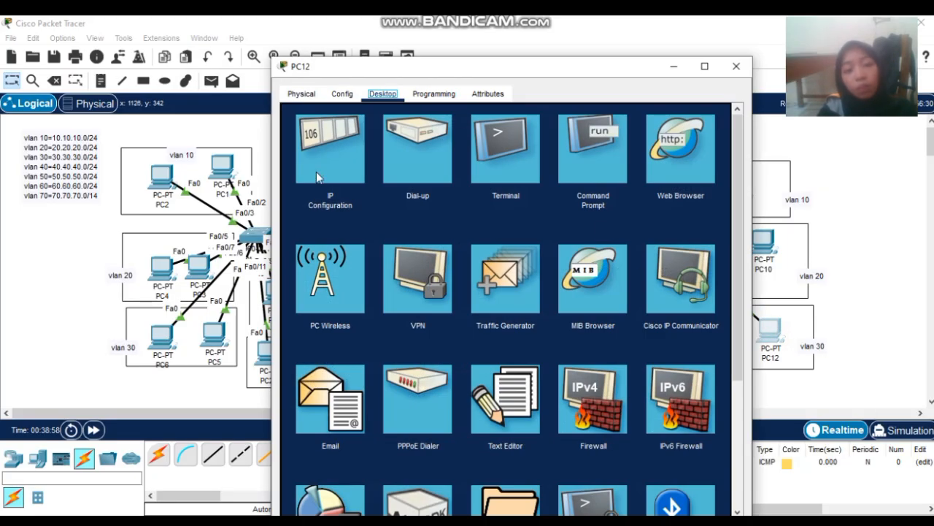
left_click(316, 175)
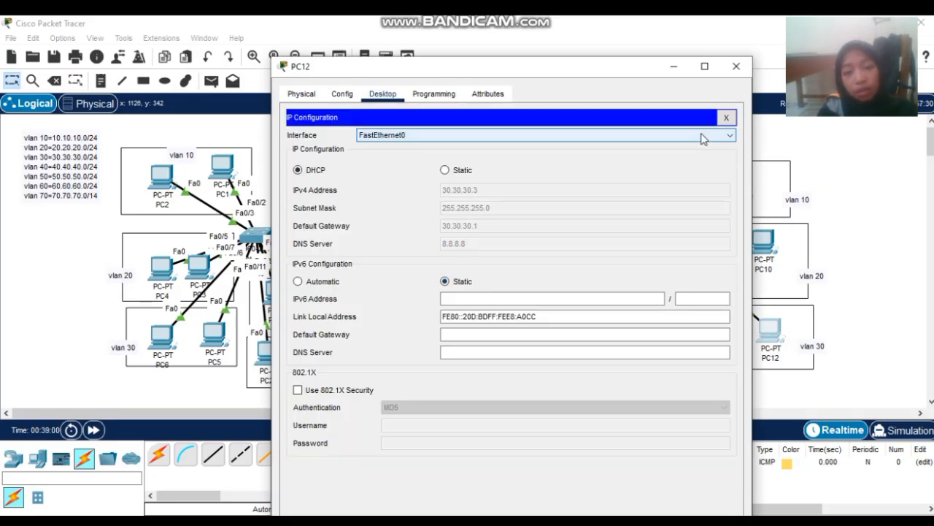
left_click(737, 67)
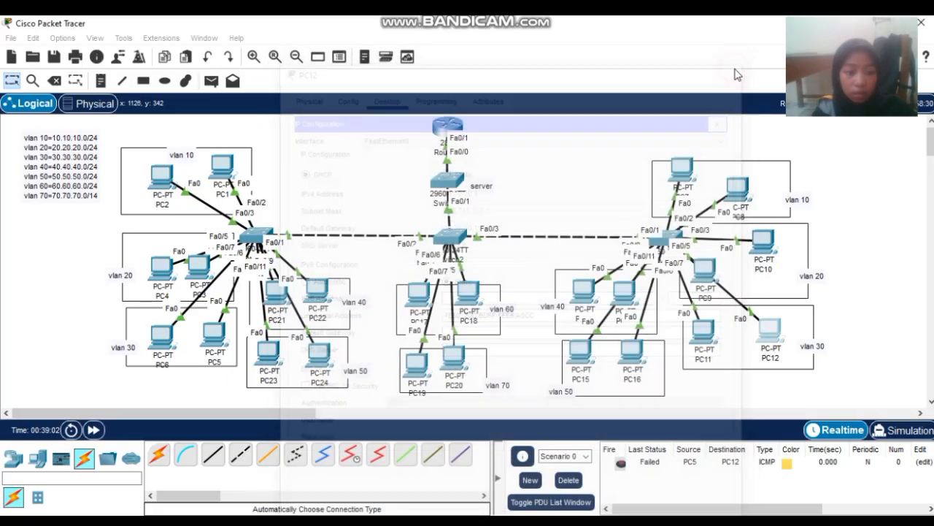
- Switch PC5's IP configuration to DHCP, getting 30.30.30.4 with gateway 30.30.30.1
left_click(214, 334)
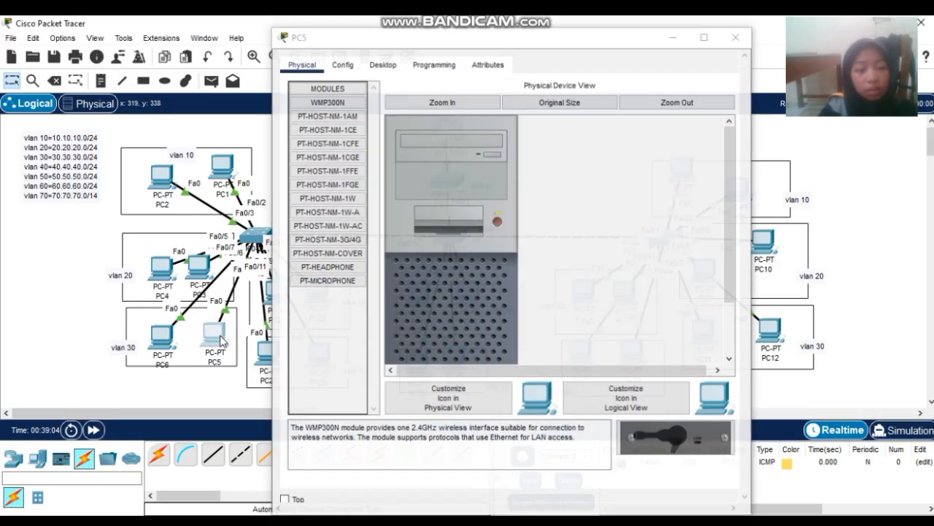
left_click(384, 65)
left_click(349, 118)
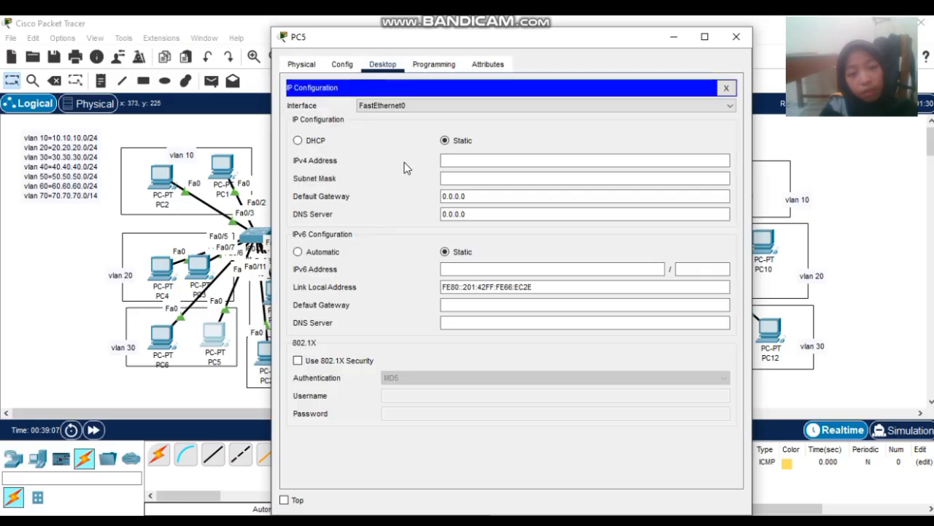
left_click(295, 144)
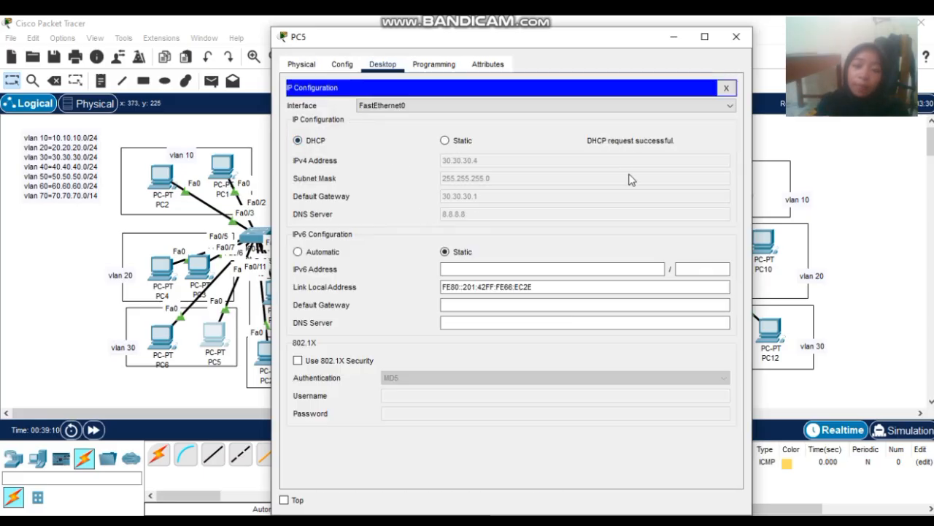
left_click(724, 37)
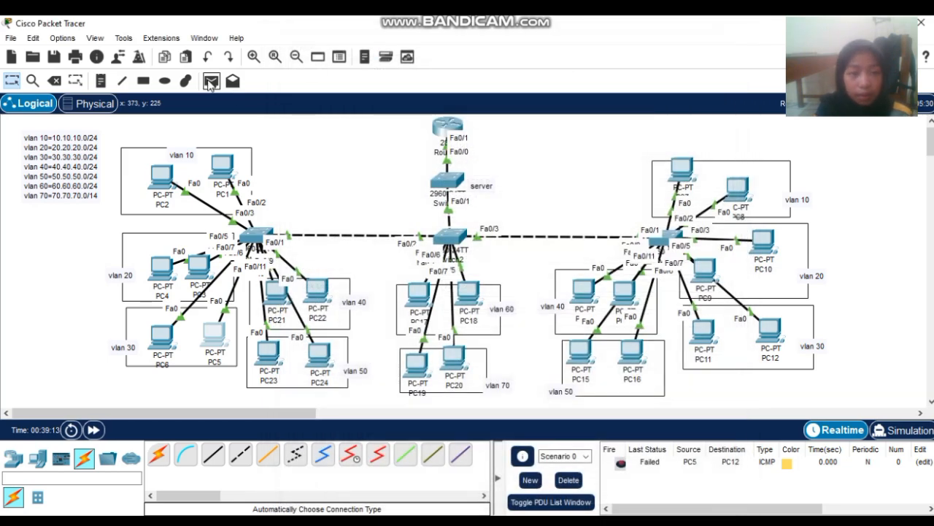
- Ping PC12 from PC5 successfully, then delete all results from the scenario list
left_click(210, 82)
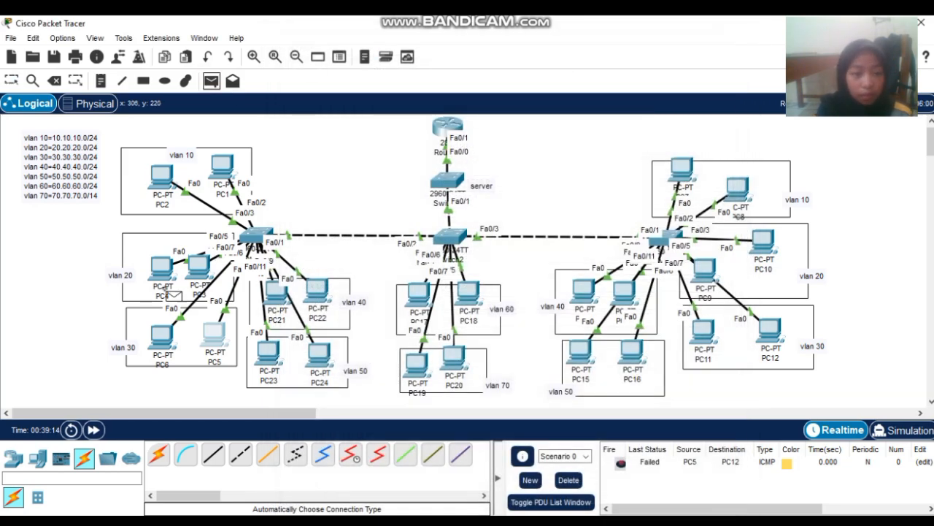
left_click(211, 333)
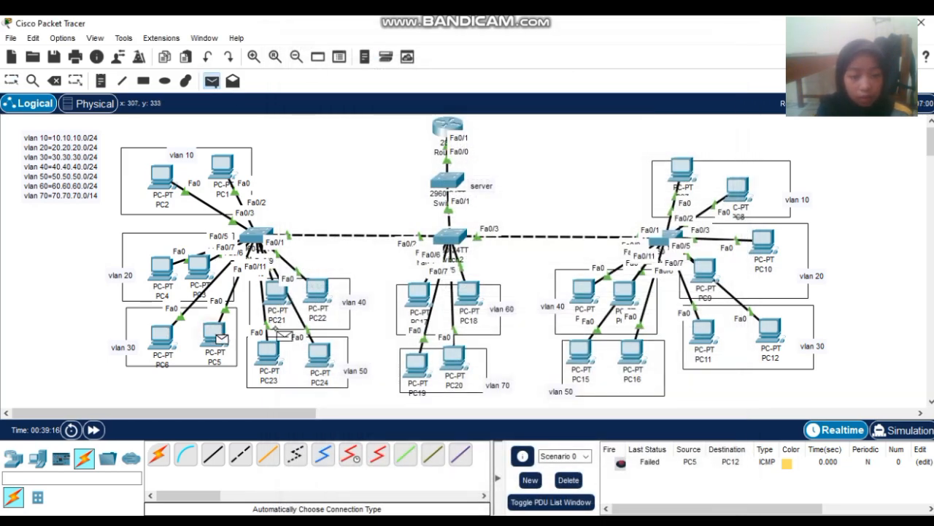
left_click(762, 328)
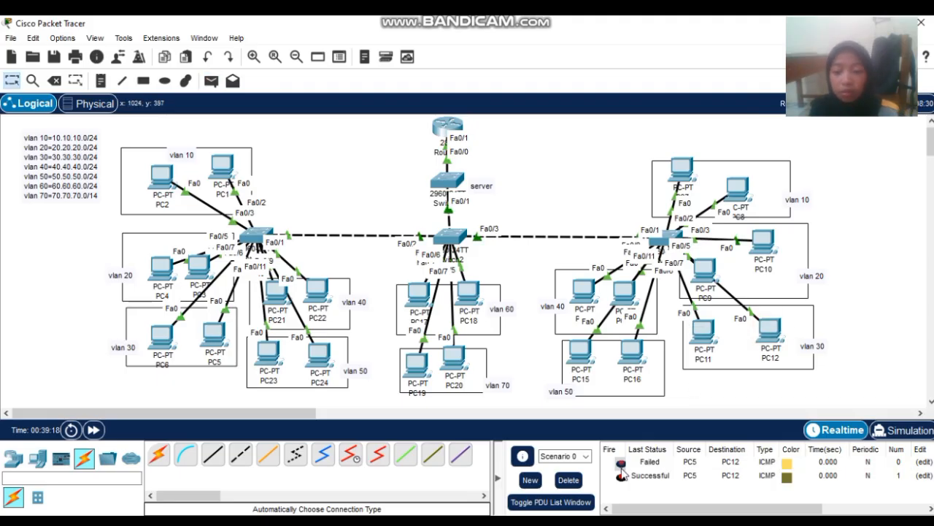
left_click(569, 480)
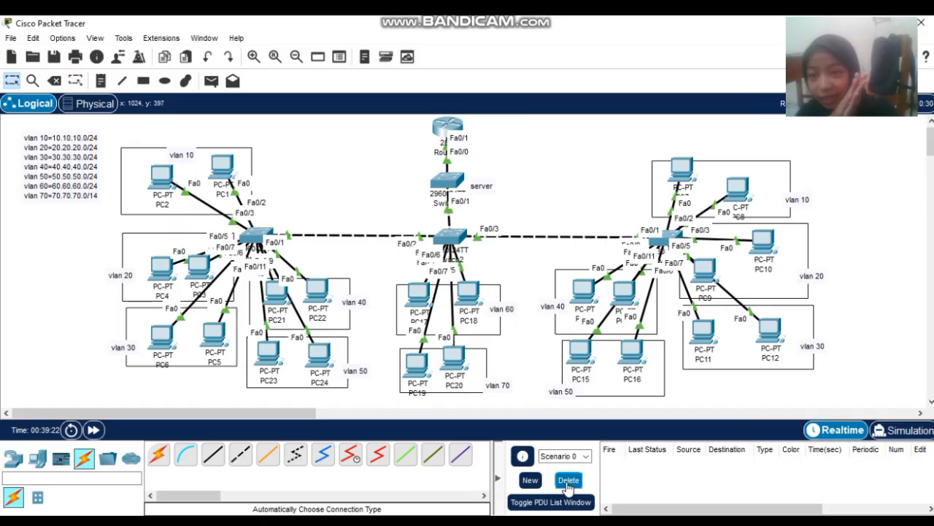